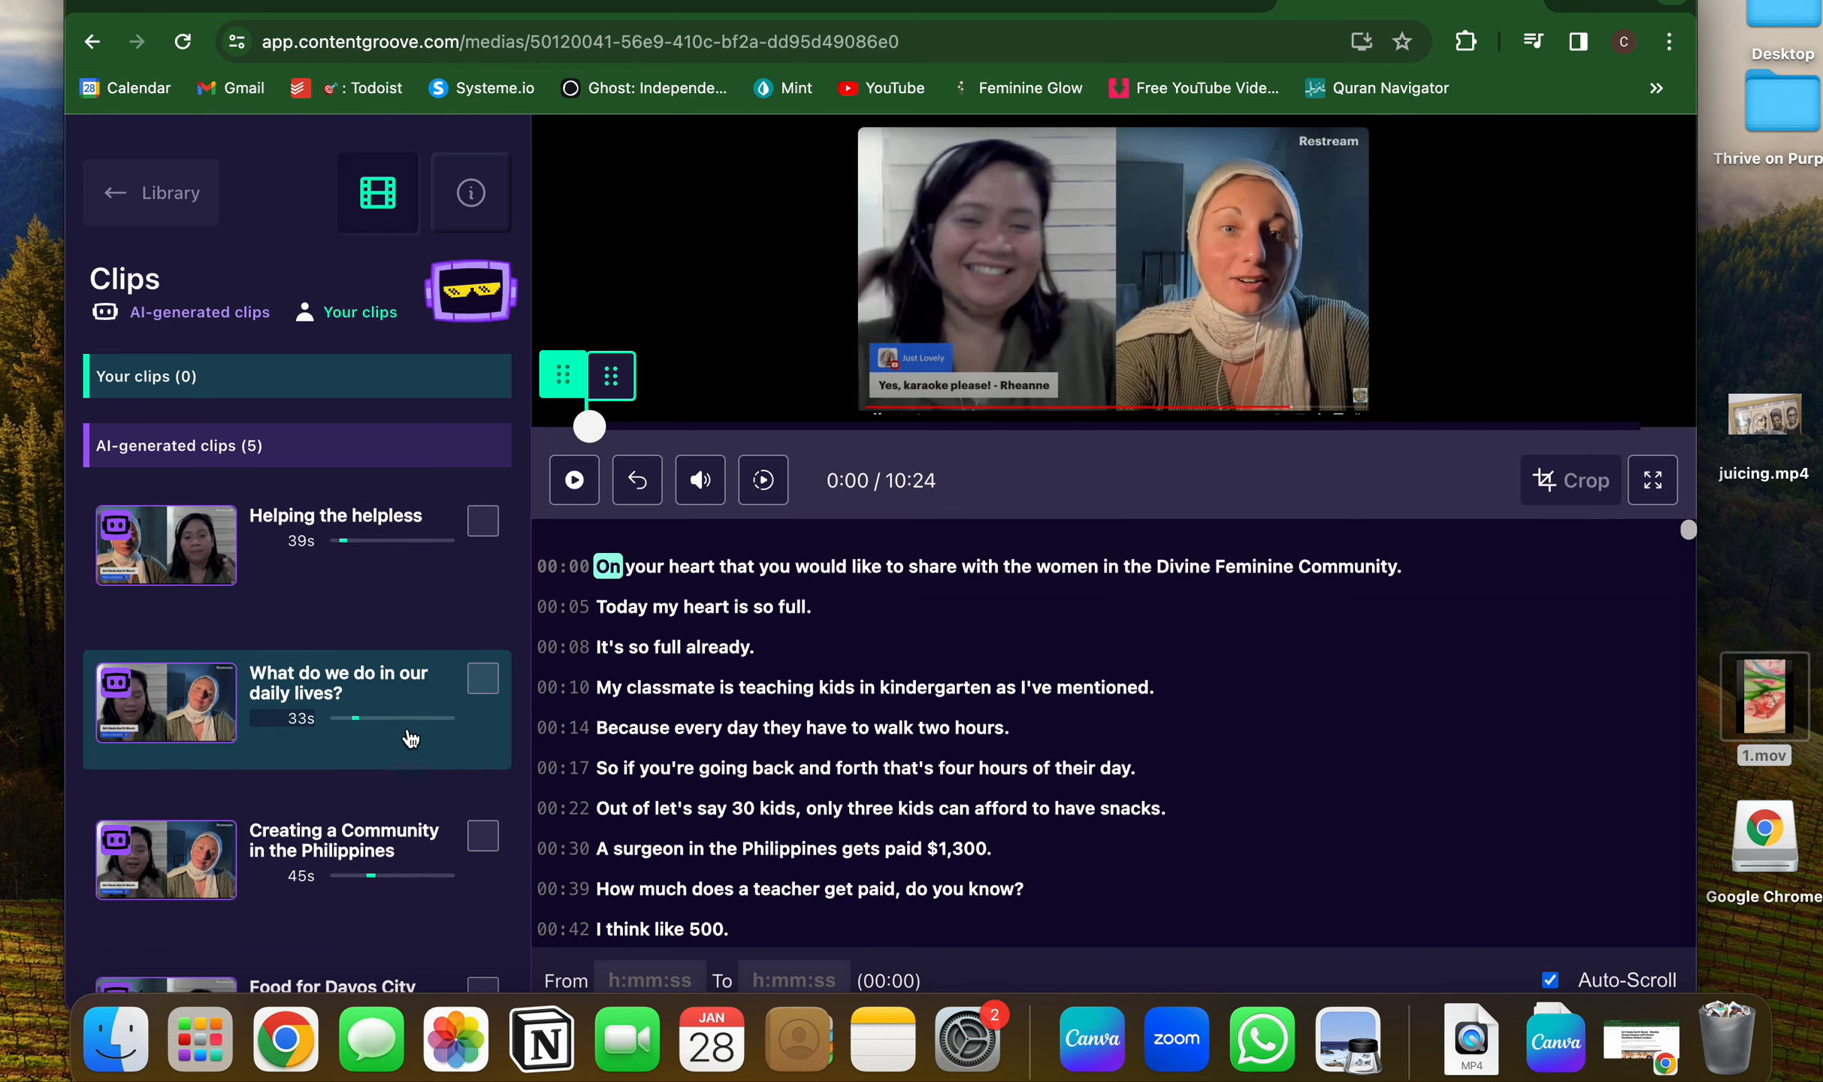
# Look through the list of AI-generated clips for the open video.
pyautogui.scroll(-2, 409, 738)
pyautogui.scroll(-3, 410, 739)
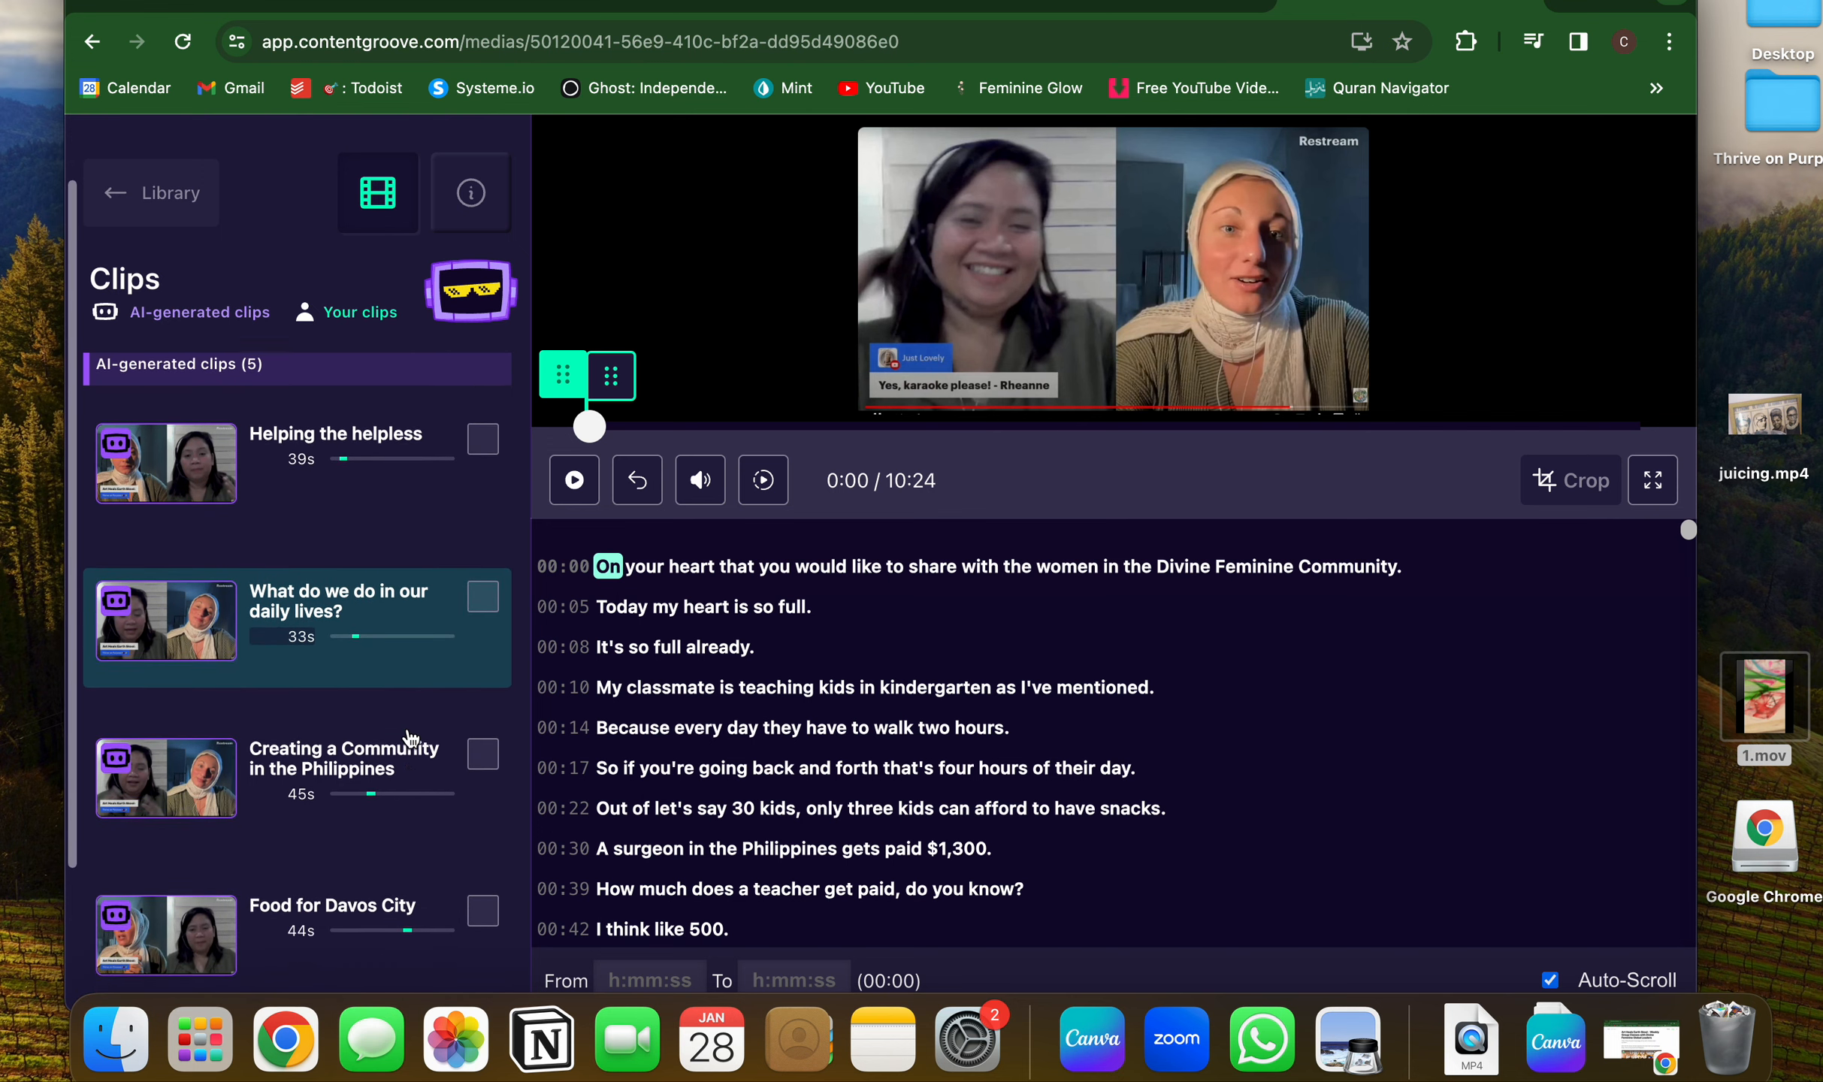
pyautogui.scroll(5, 409, 739)
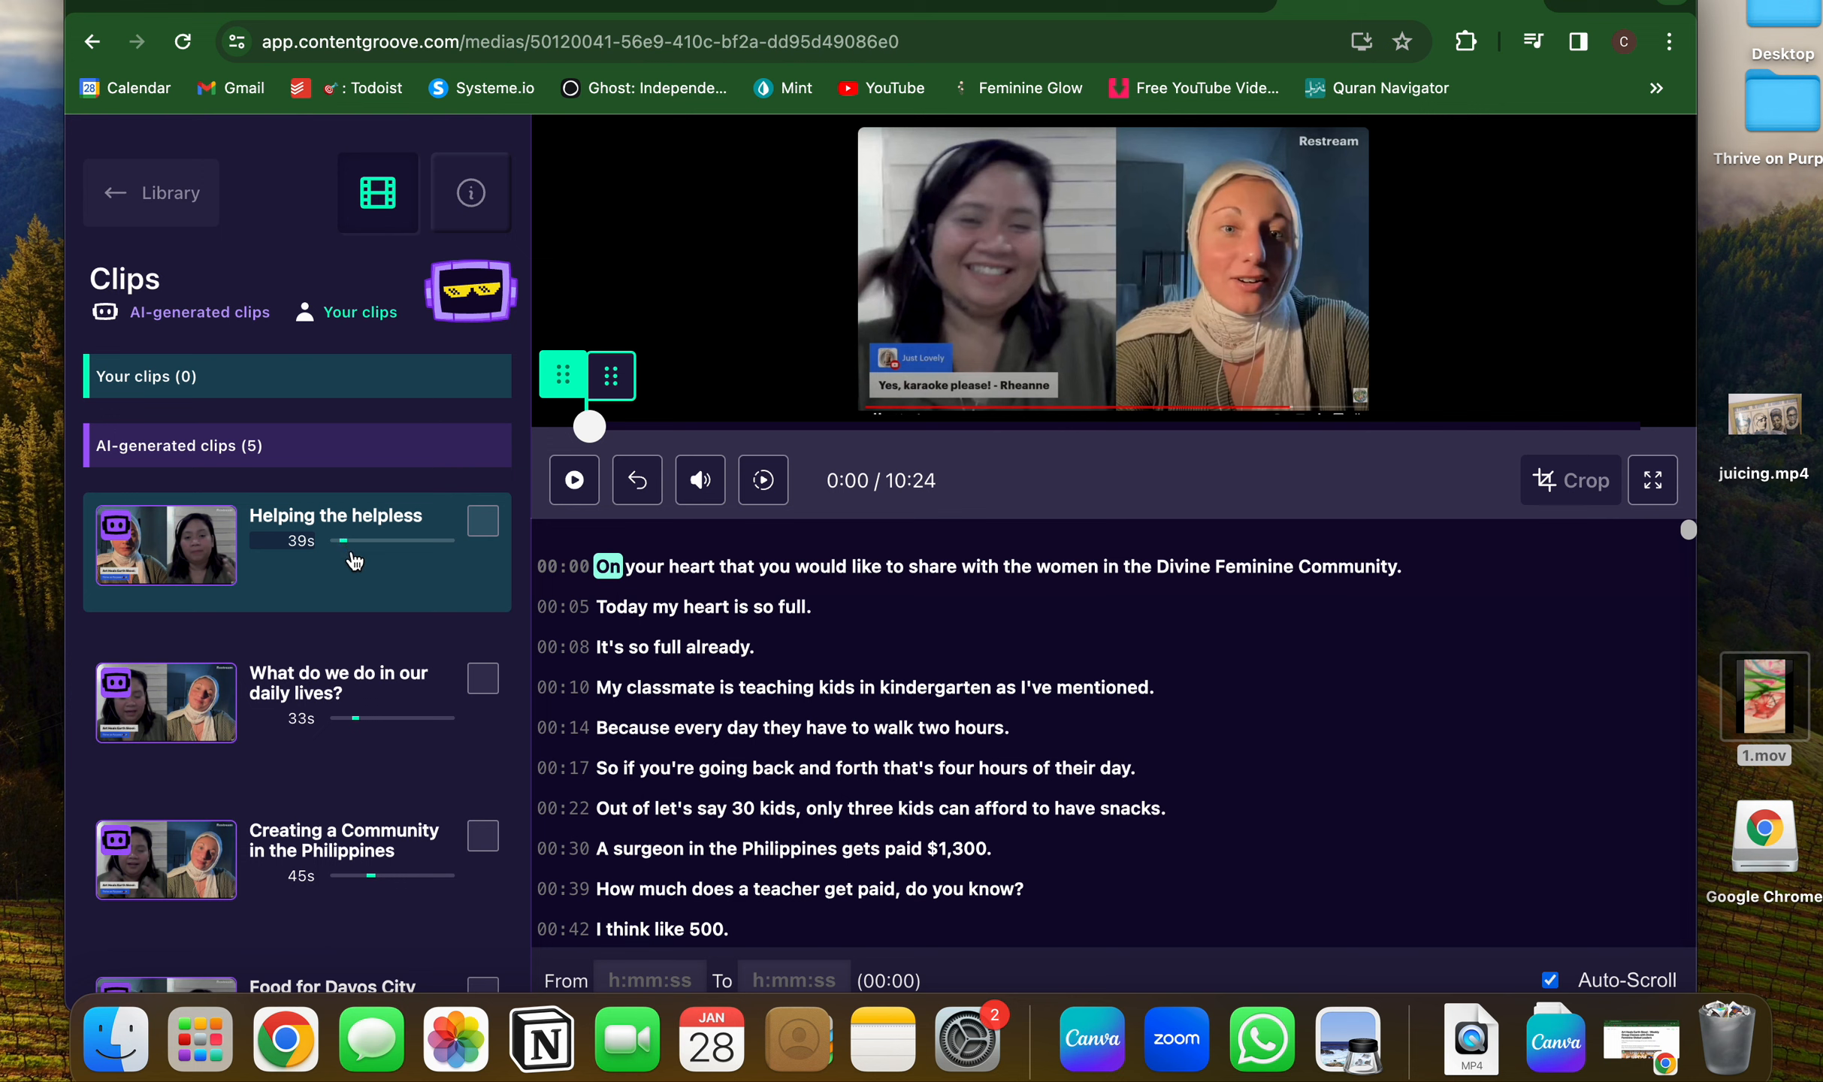
pyautogui.scroll(-2, 354, 561)
pyautogui.scroll(2, 356, 562)
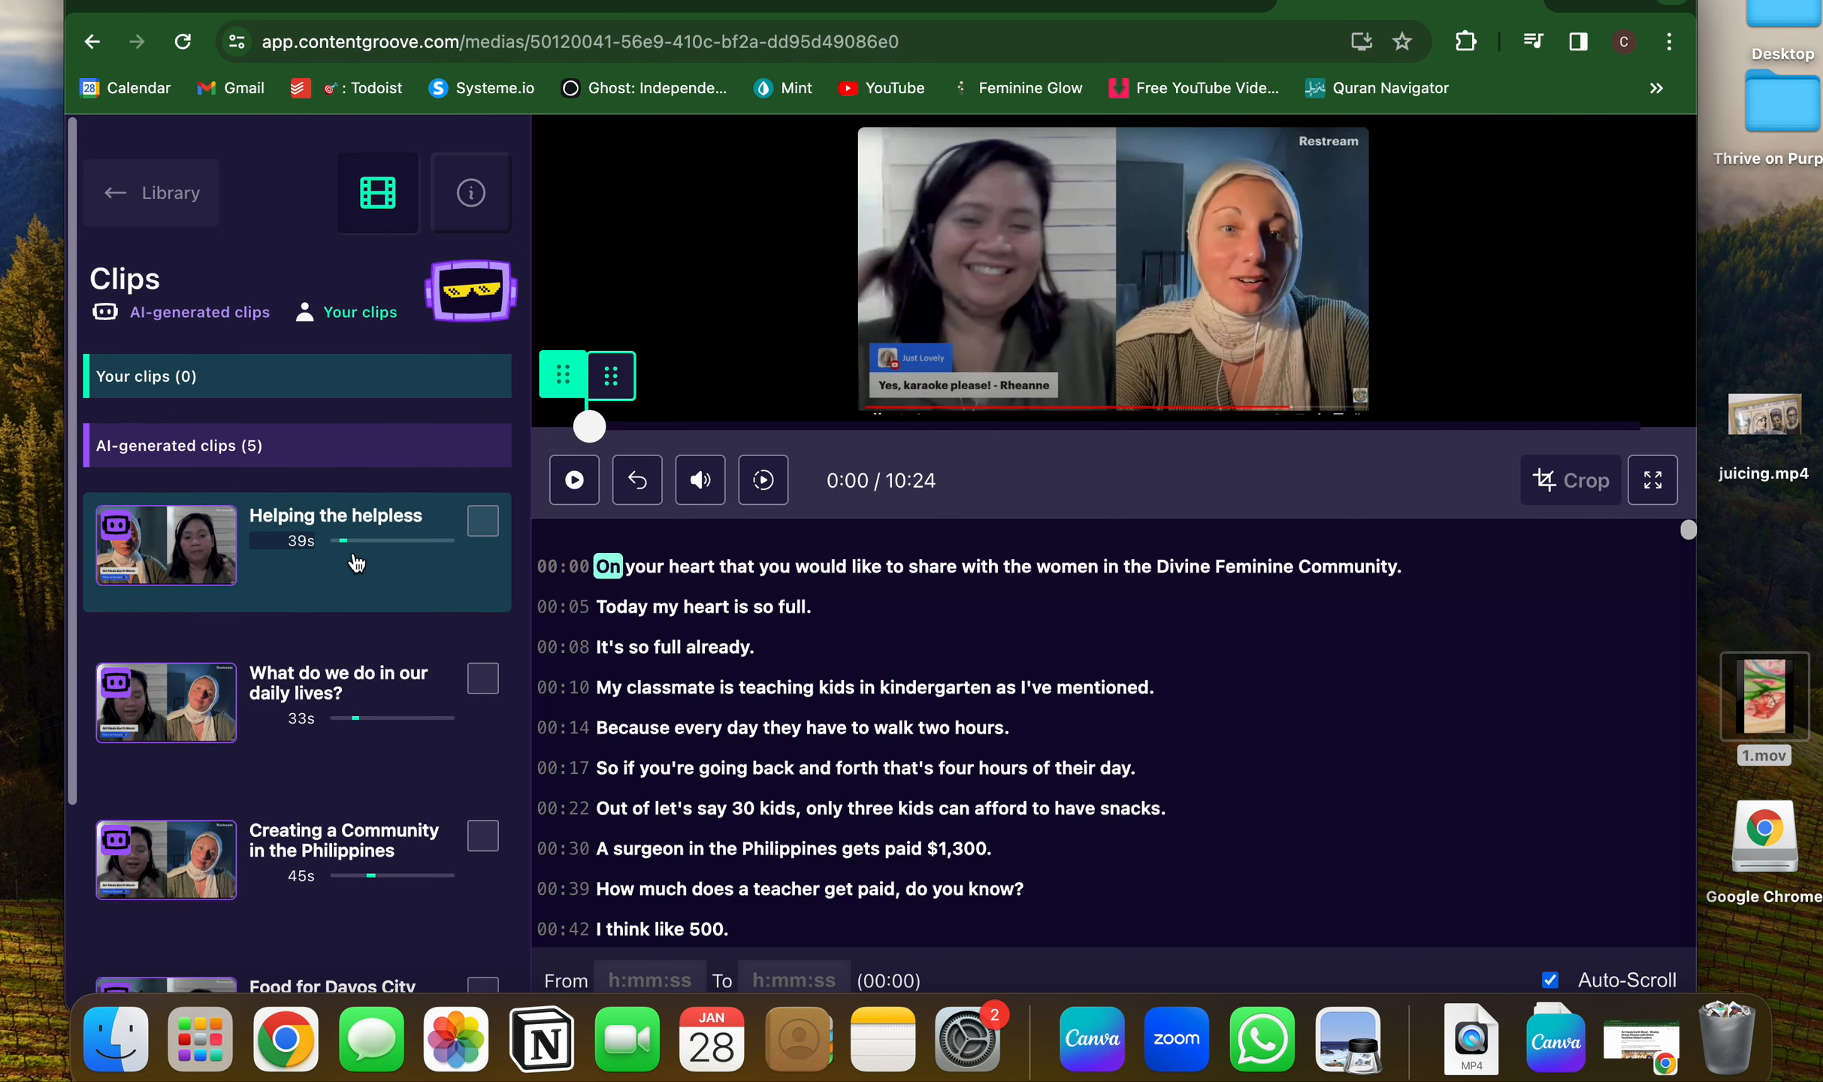
pyautogui.scroll(-2, 356, 563)
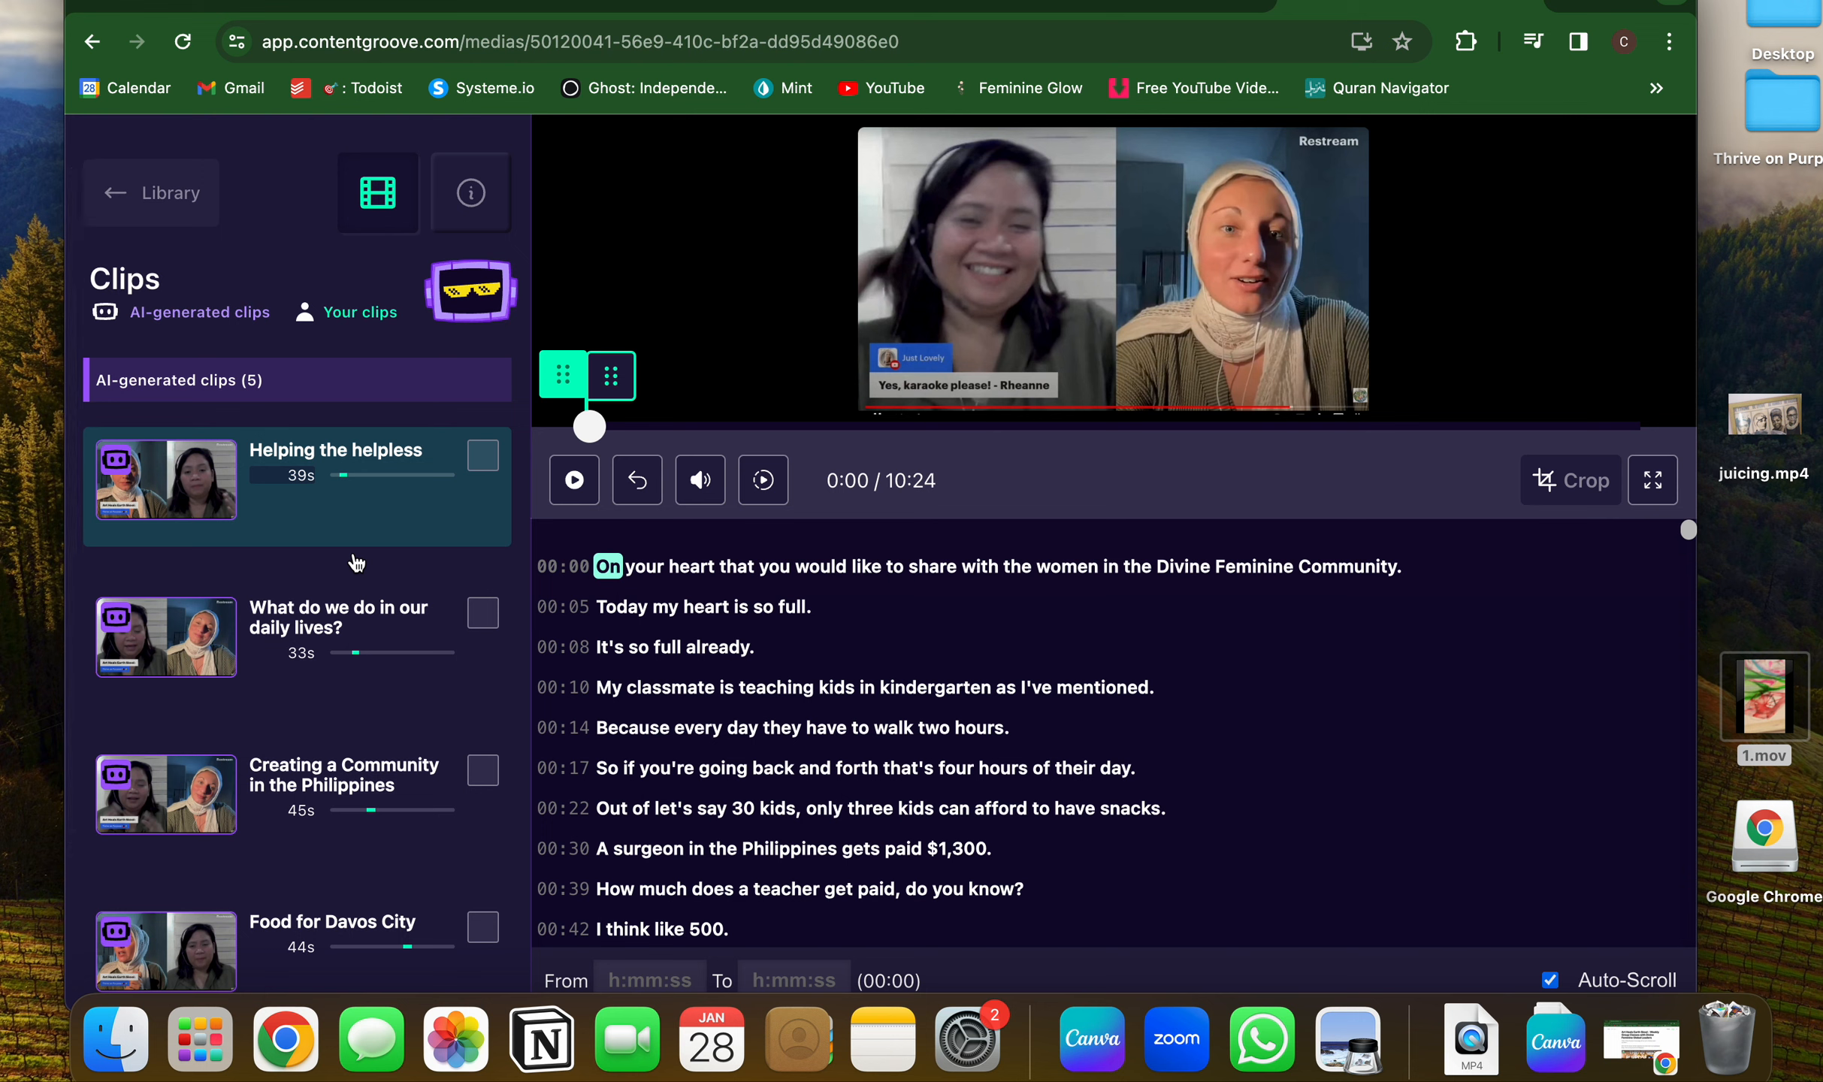
pyautogui.scroll(2, 356, 563)
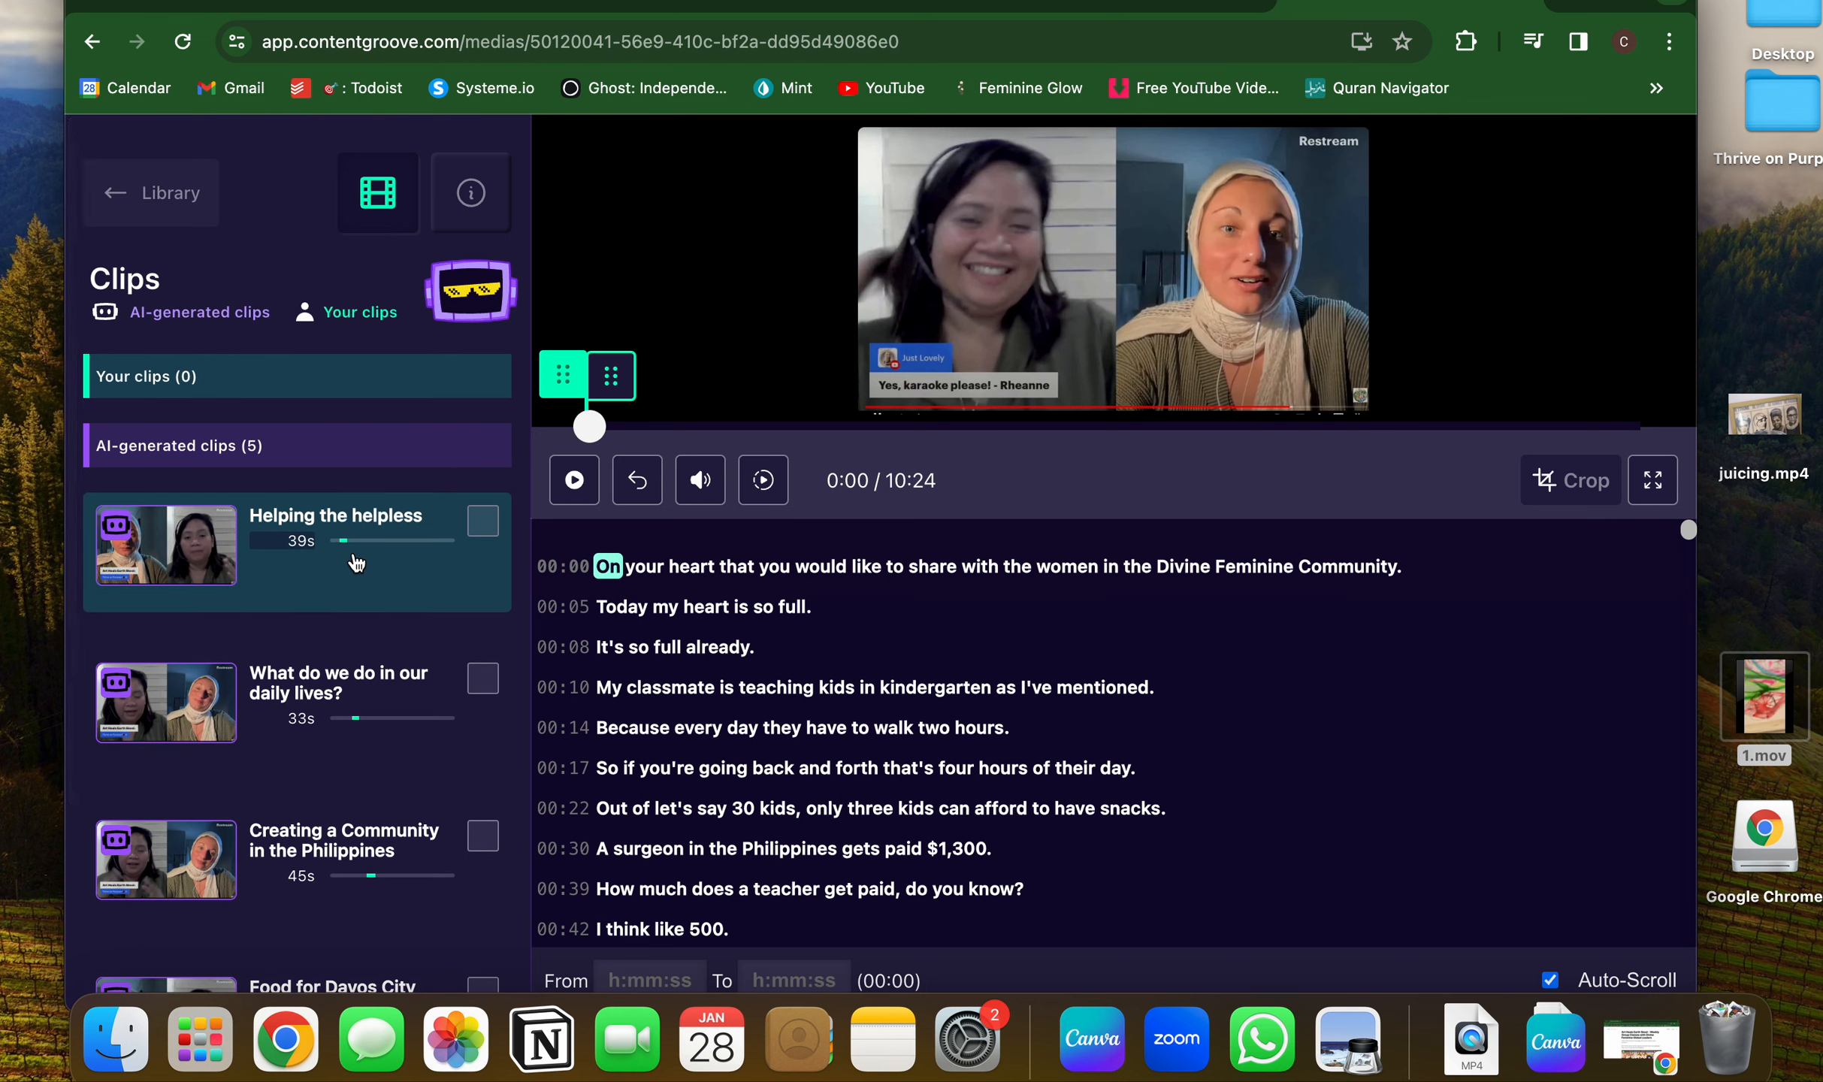
pyautogui.scroll(-1, 362, 613)
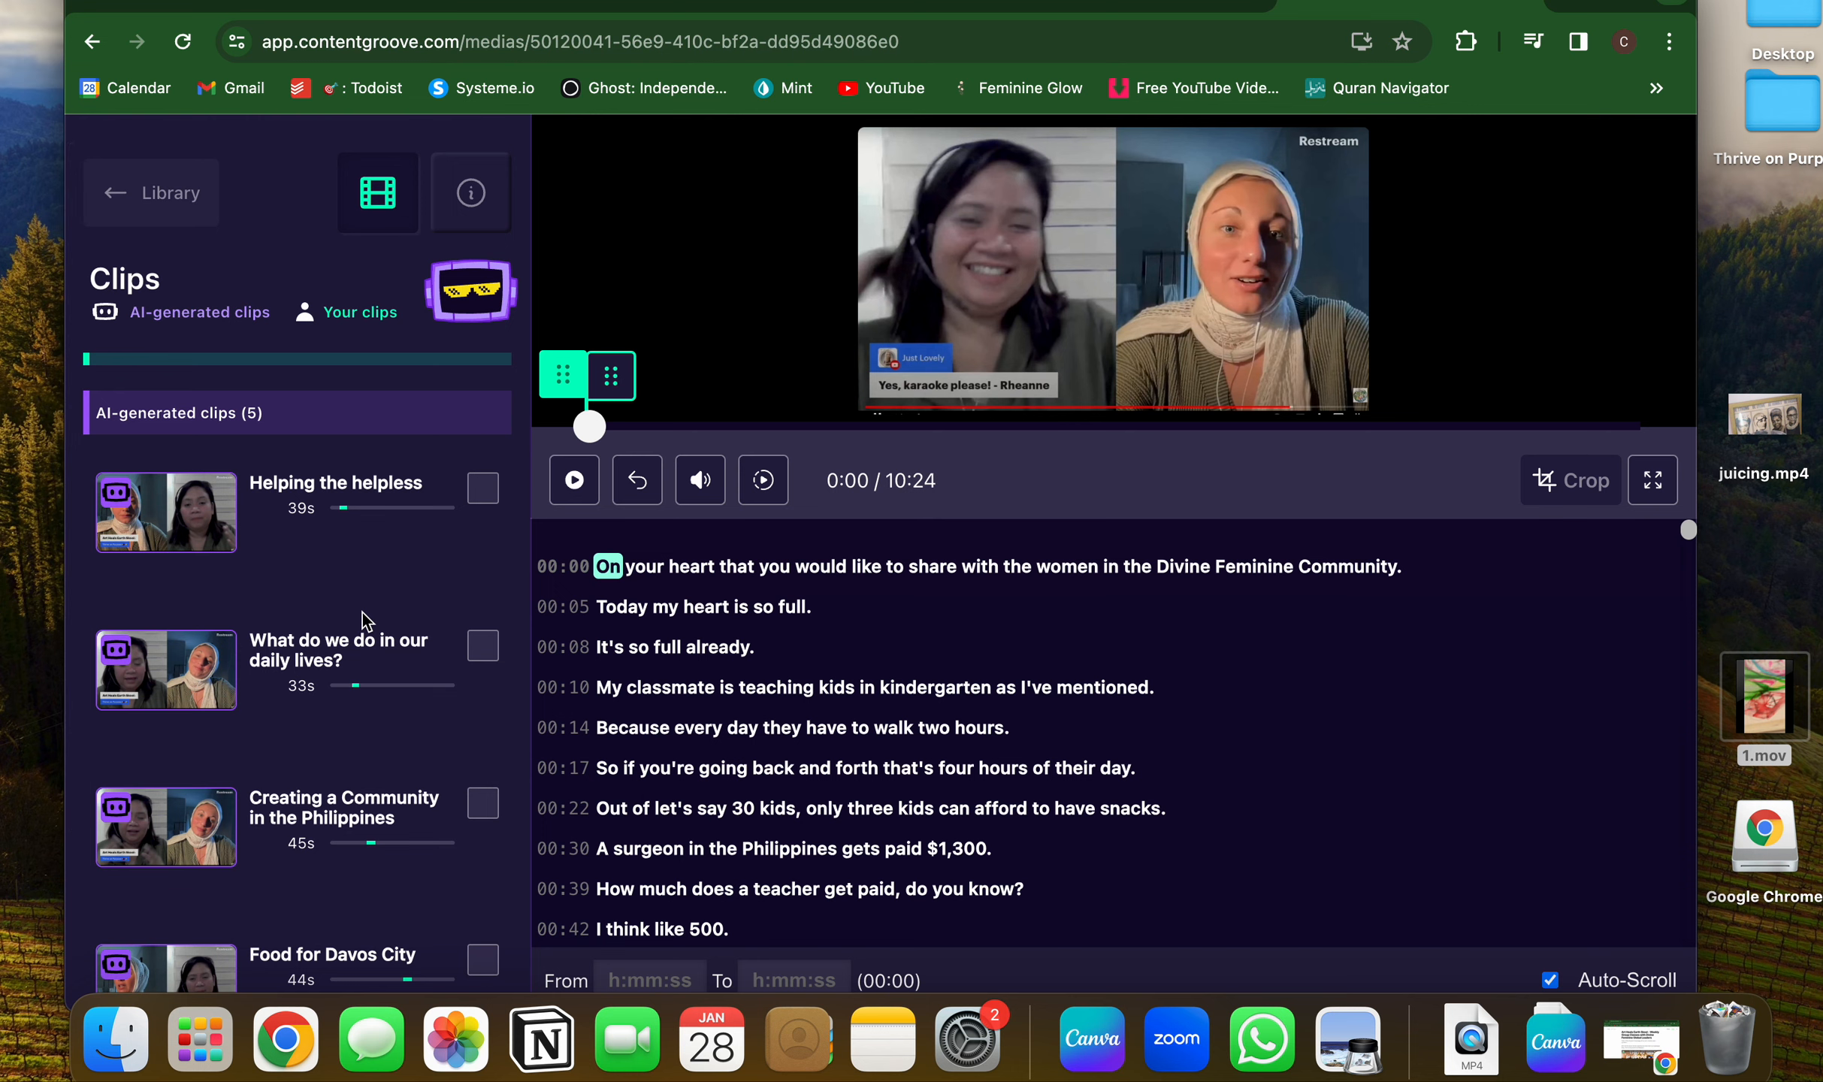
pyautogui.scroll(1, 362, 612)
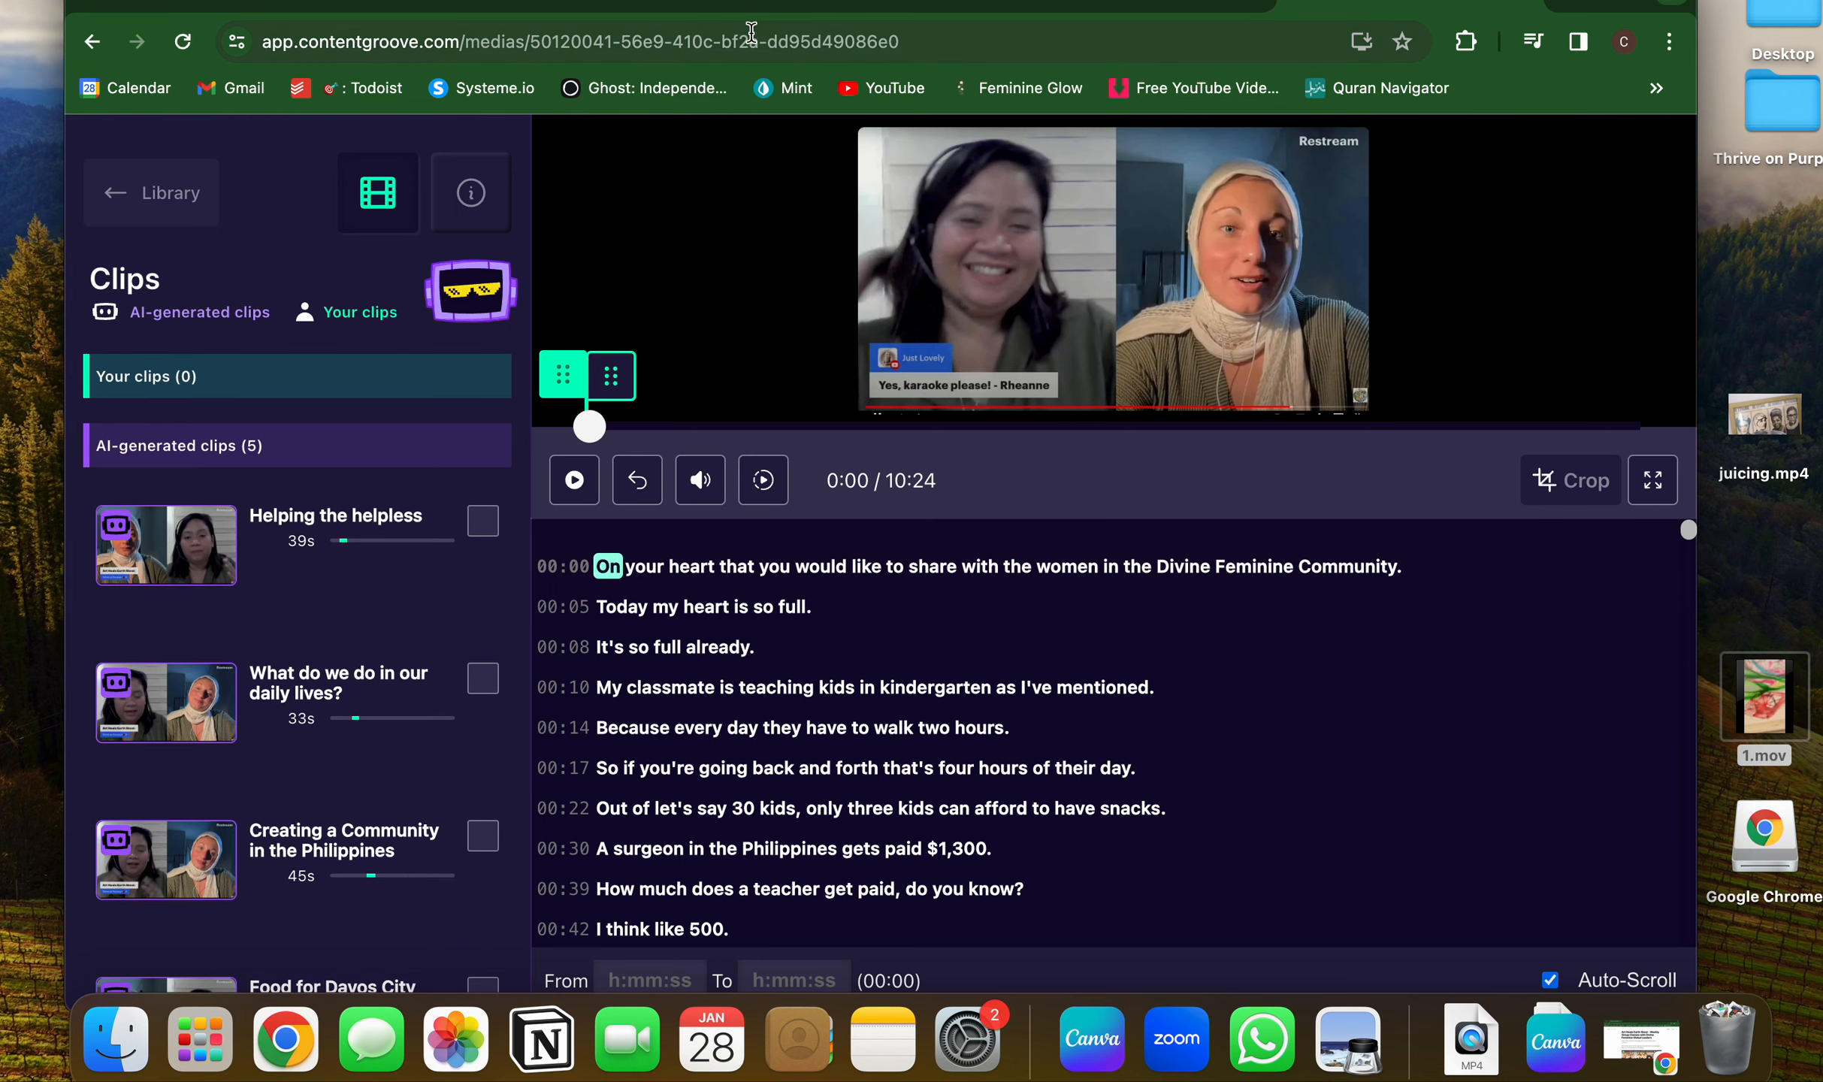
# Return to the library and upload juicing.mp4 from the Desktop folder as new media, dismissing the upload pop-up once it is running.
pyautogui.click(162, 193)
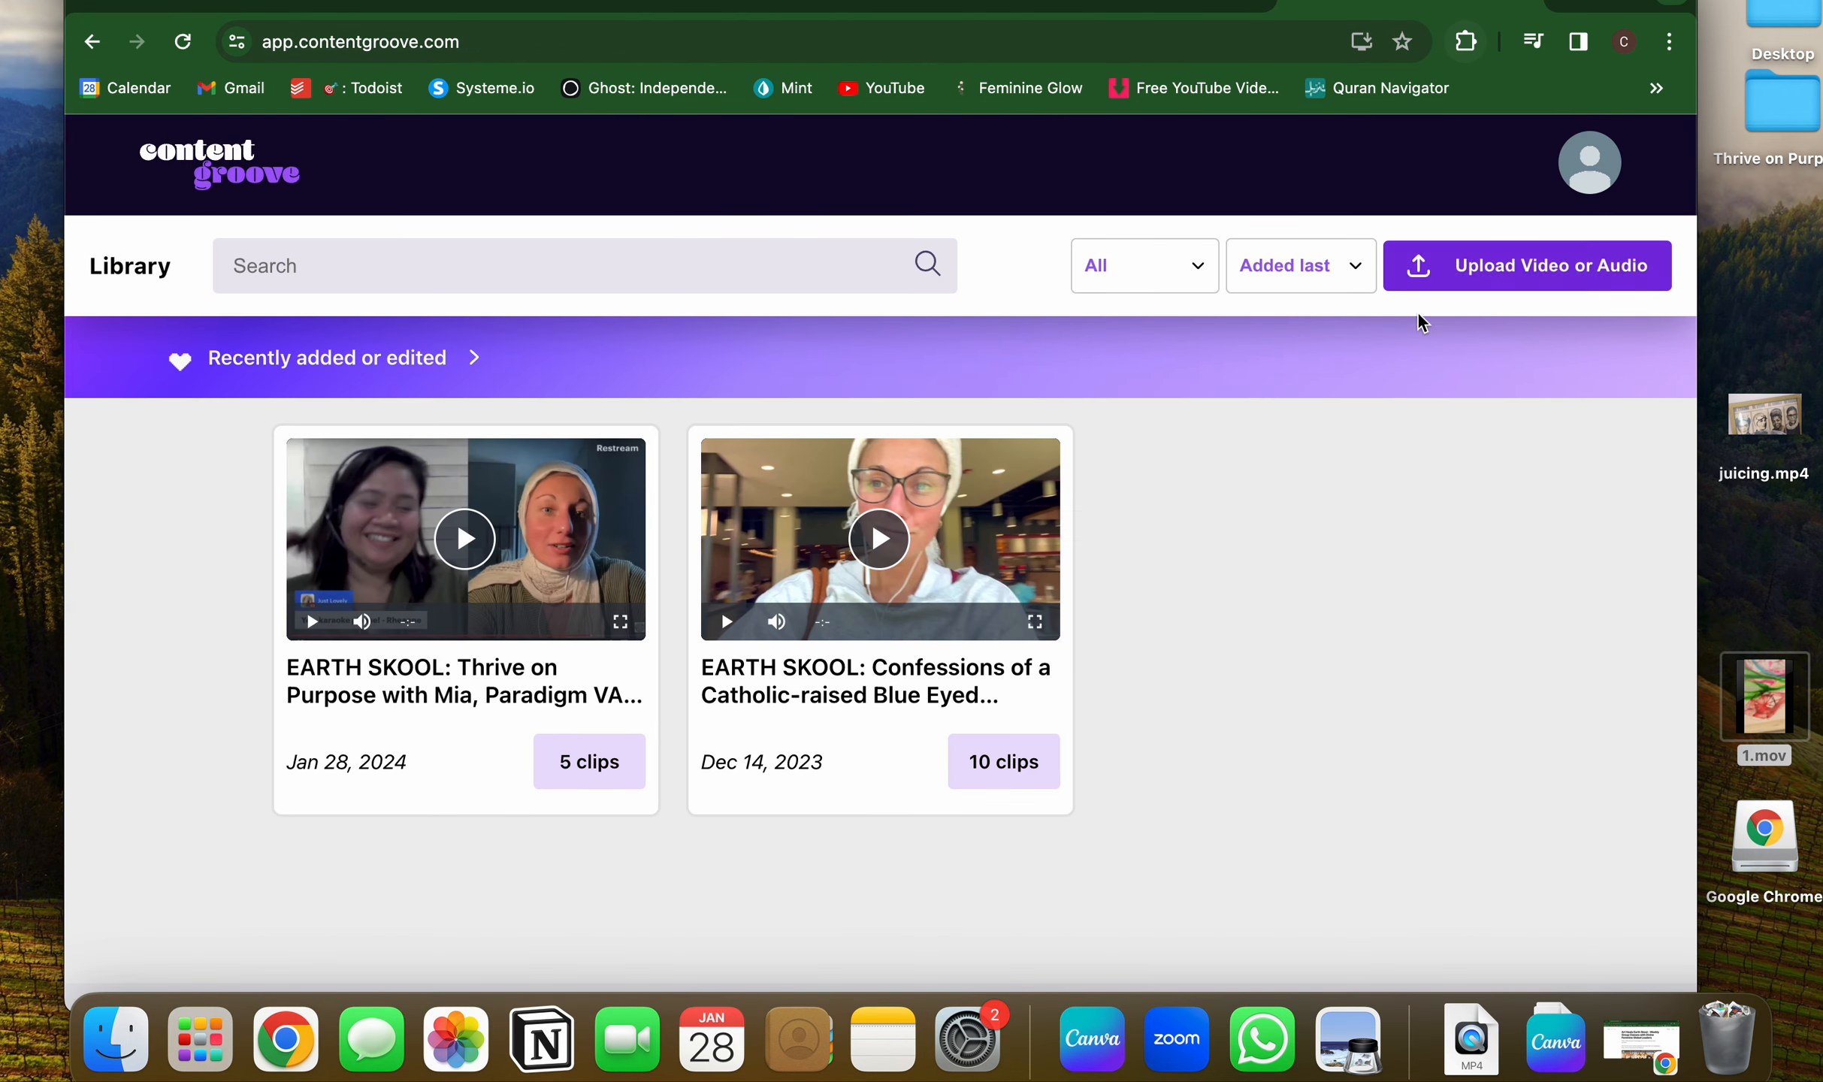
pyautogui.click(1436, 280)
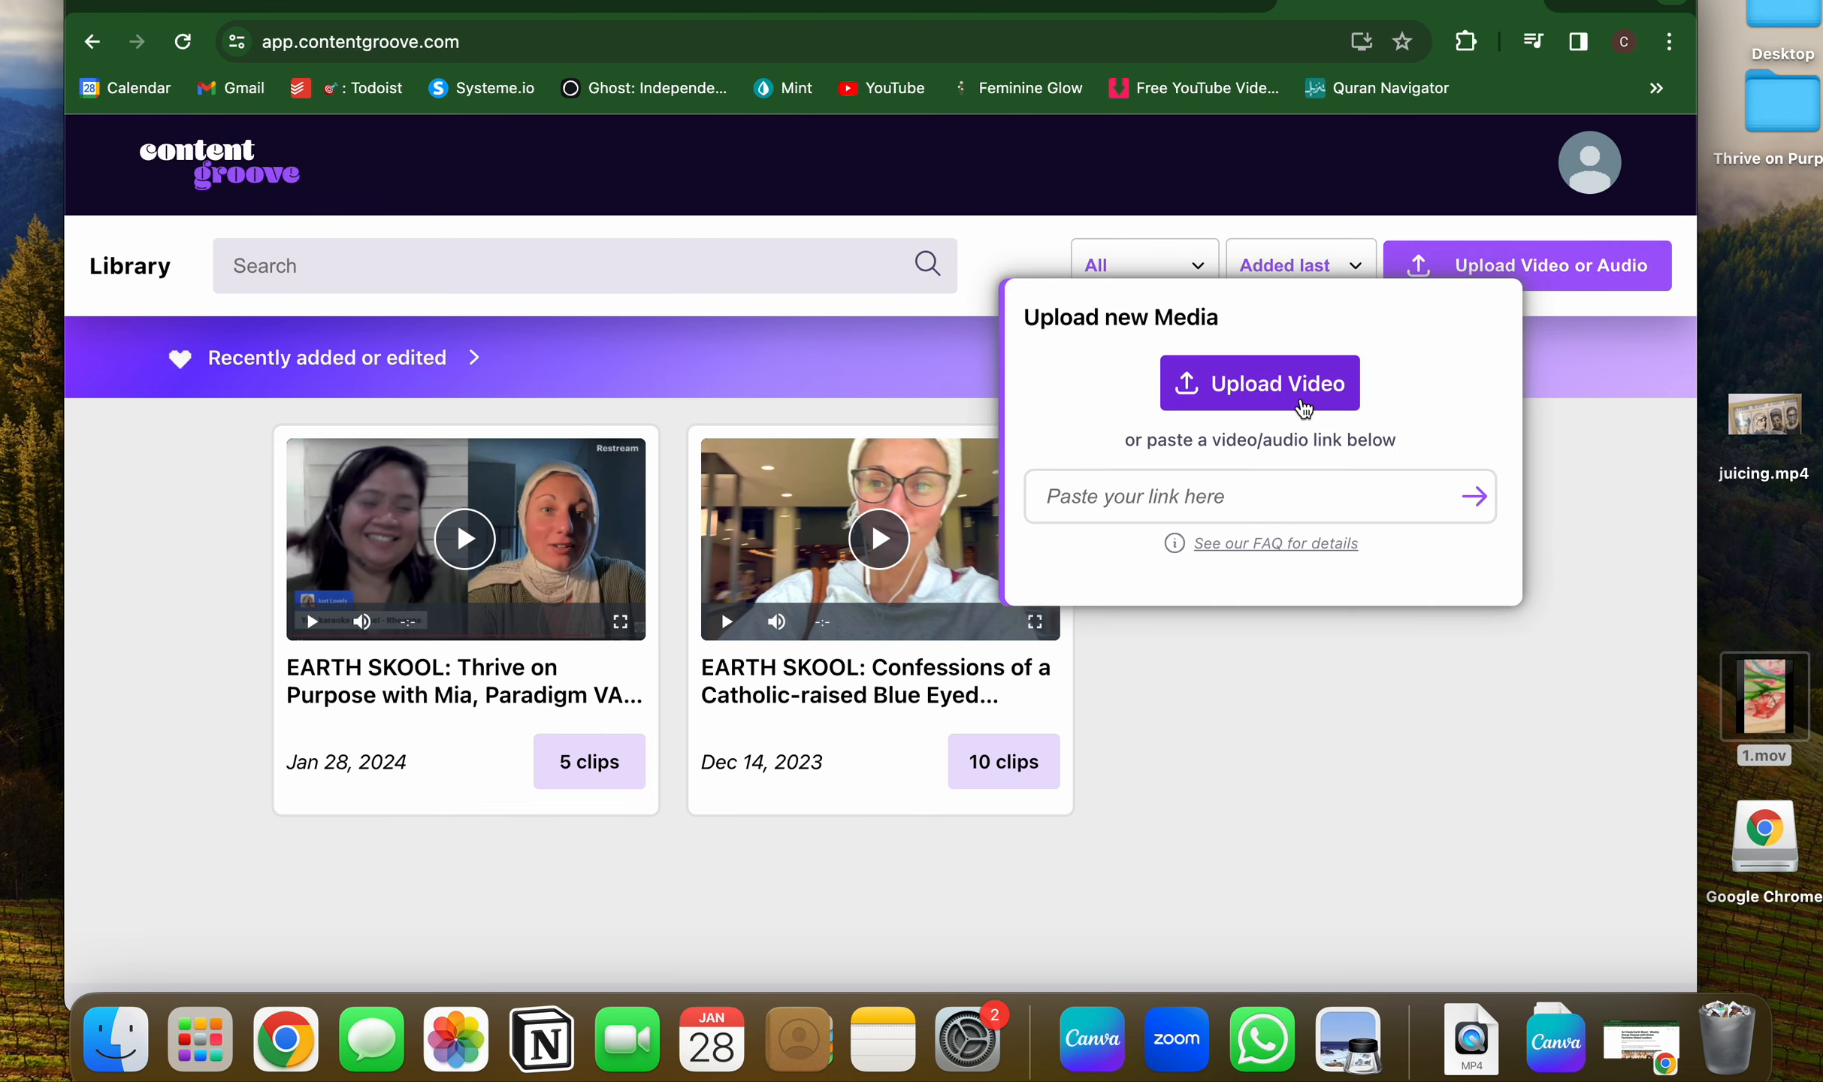
pyautogui.click(1321, 415)
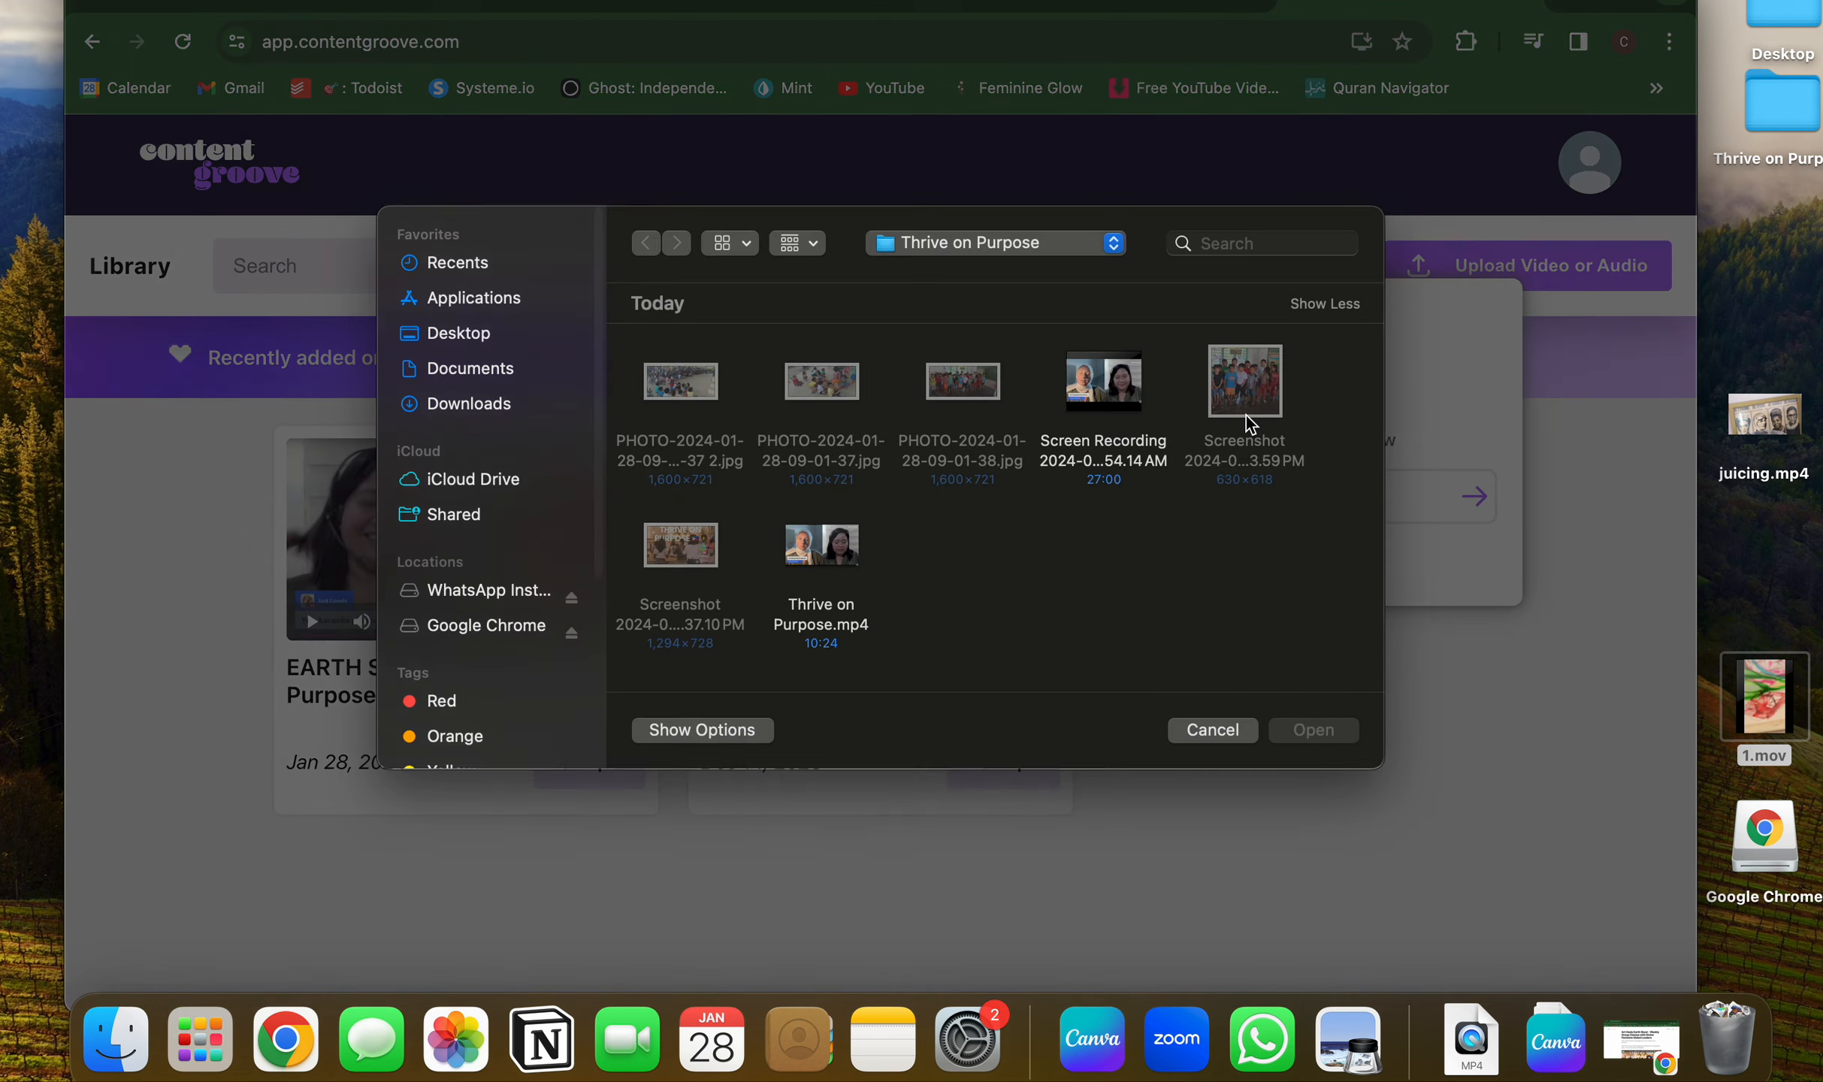
pyautogui.click(451, 336)
pyautogui.scroll(-5, 755, 594)
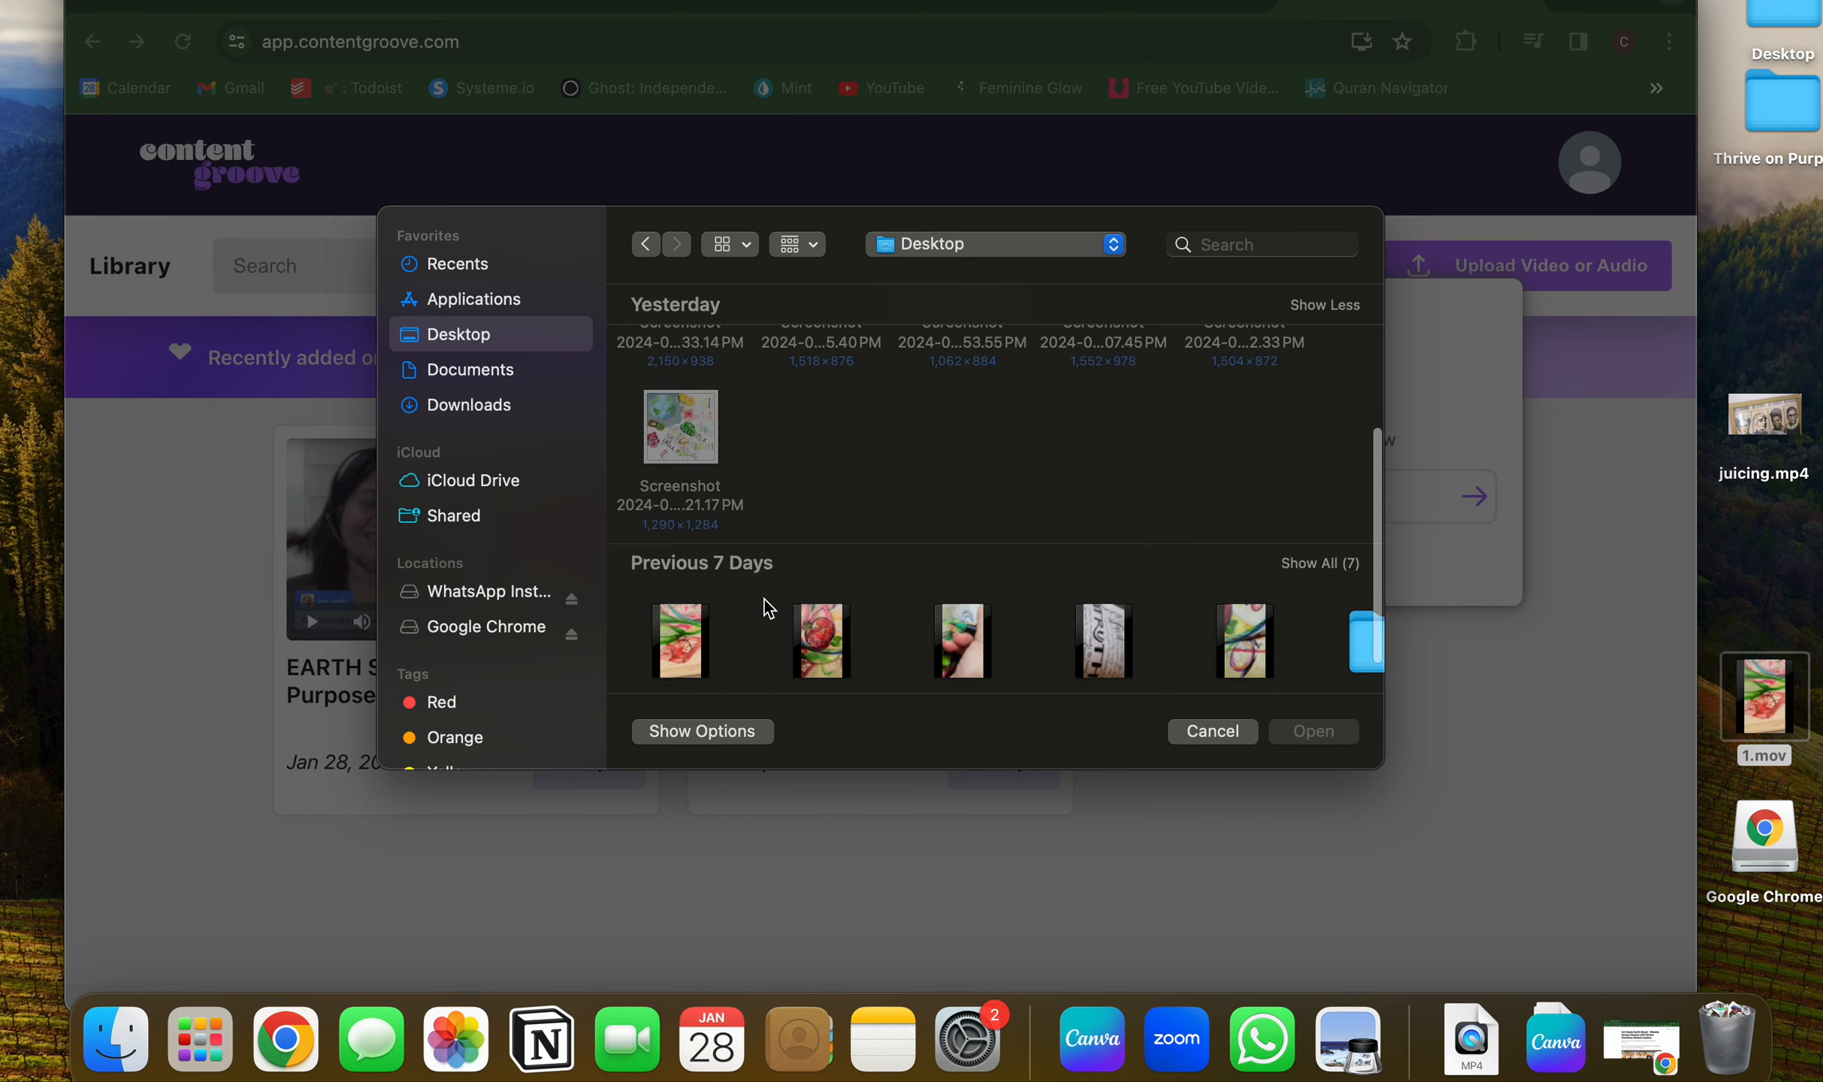
pyautogui.scroll(-2, 767, 607)
pyautogui.scroll(10, 750, 605)
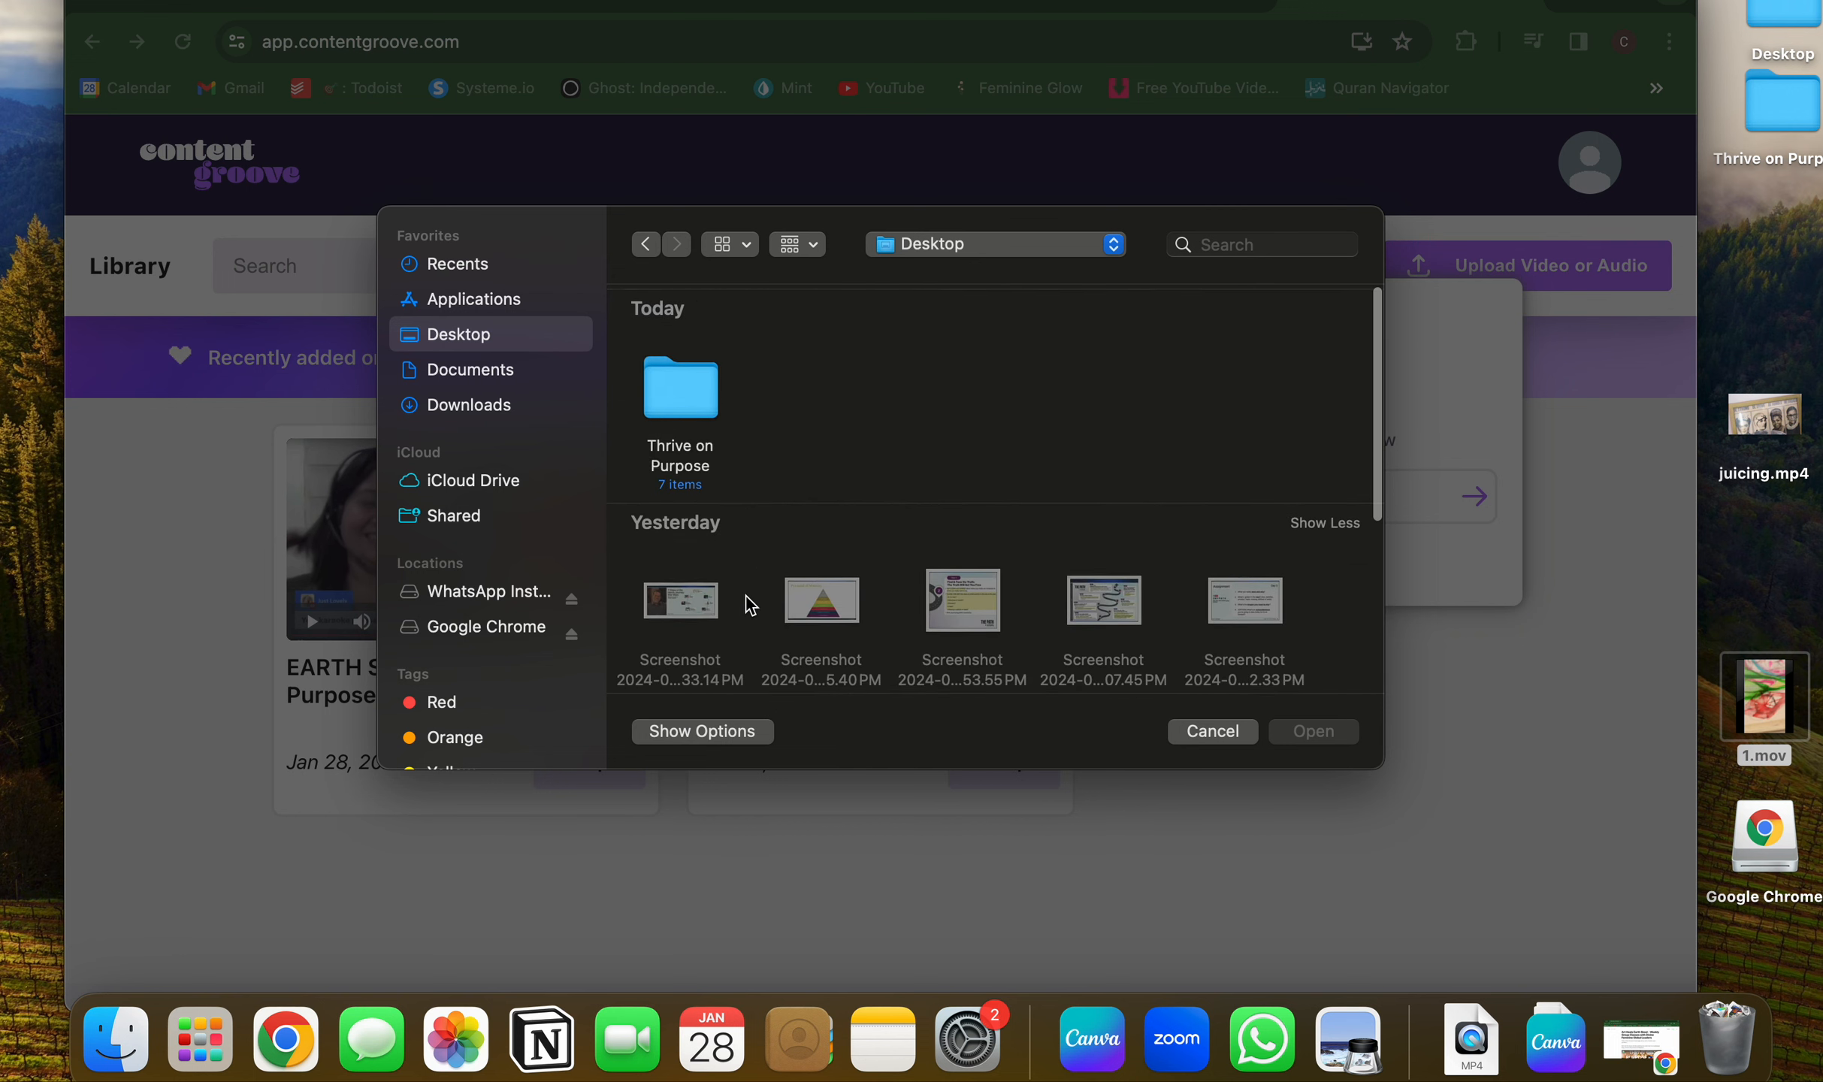
pyautogui.scroll(-4, 812, 526)
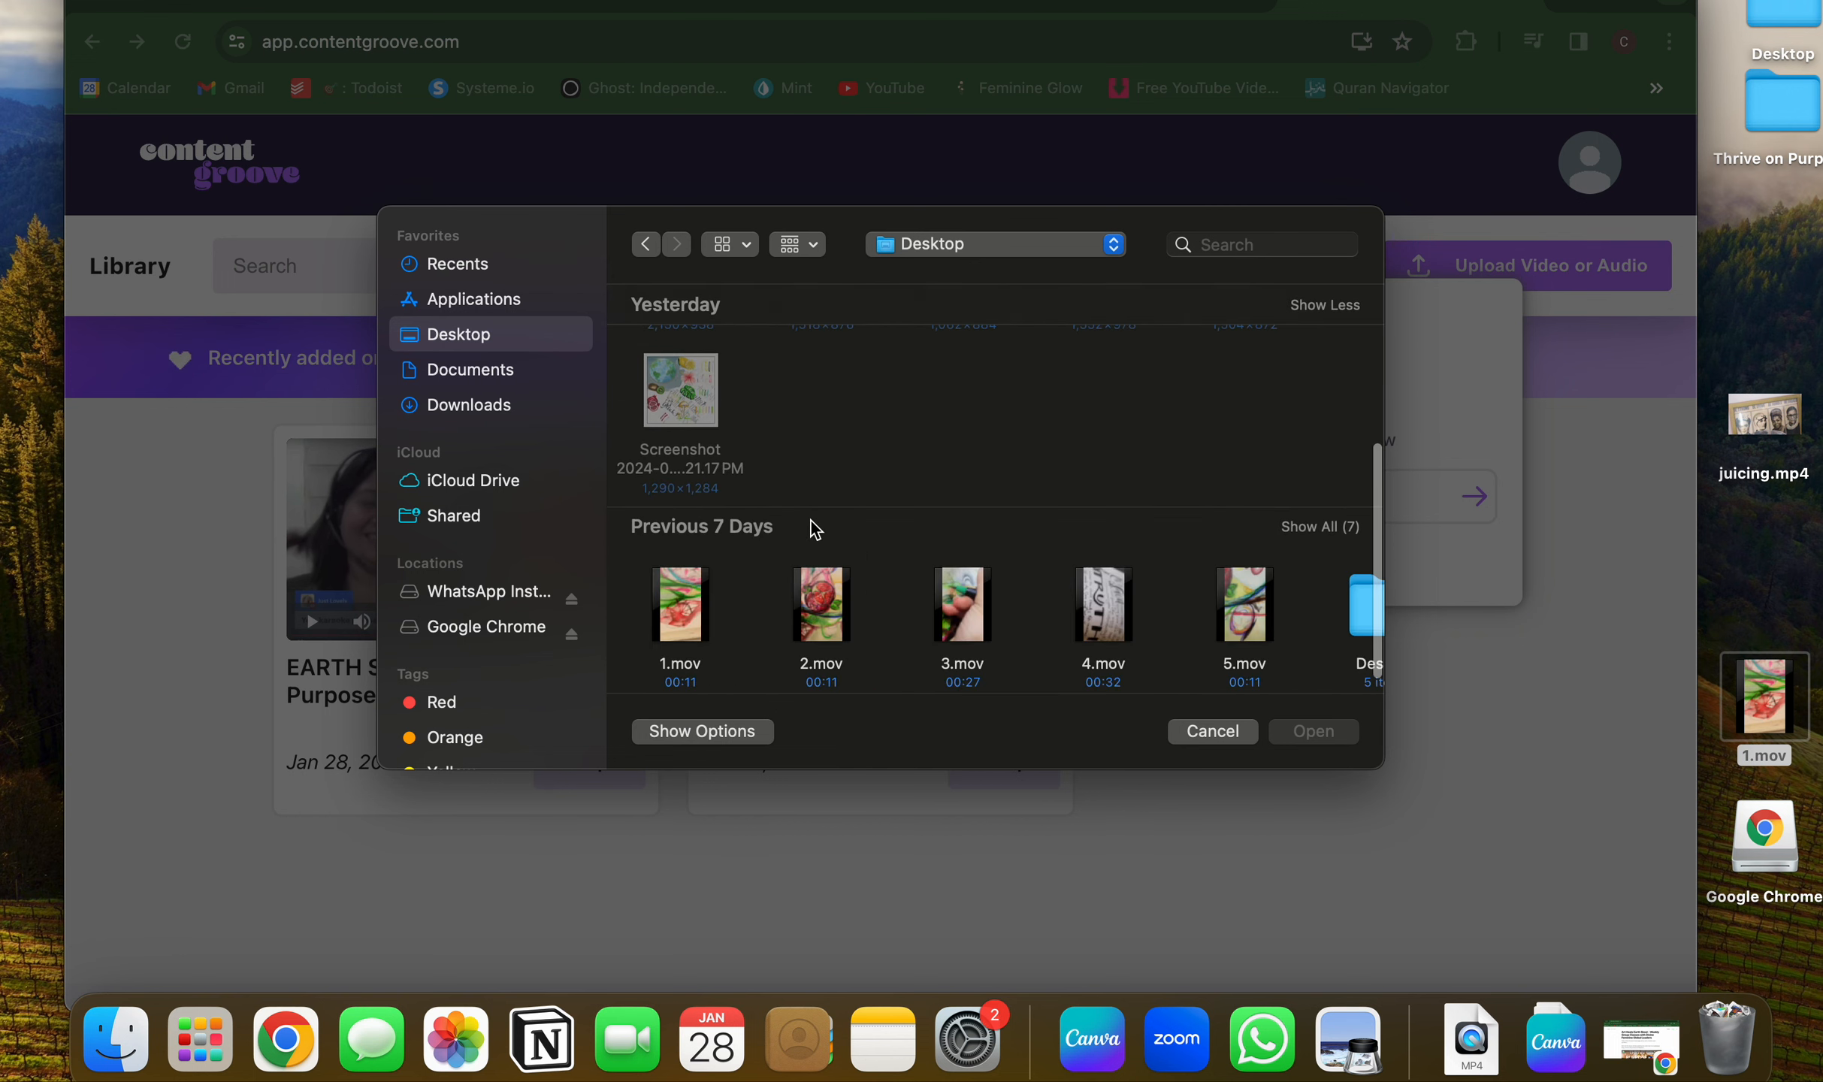
pyautogui.scroll(-1, 811, 529)
pyautogui.hscroll(3, 814, 529)
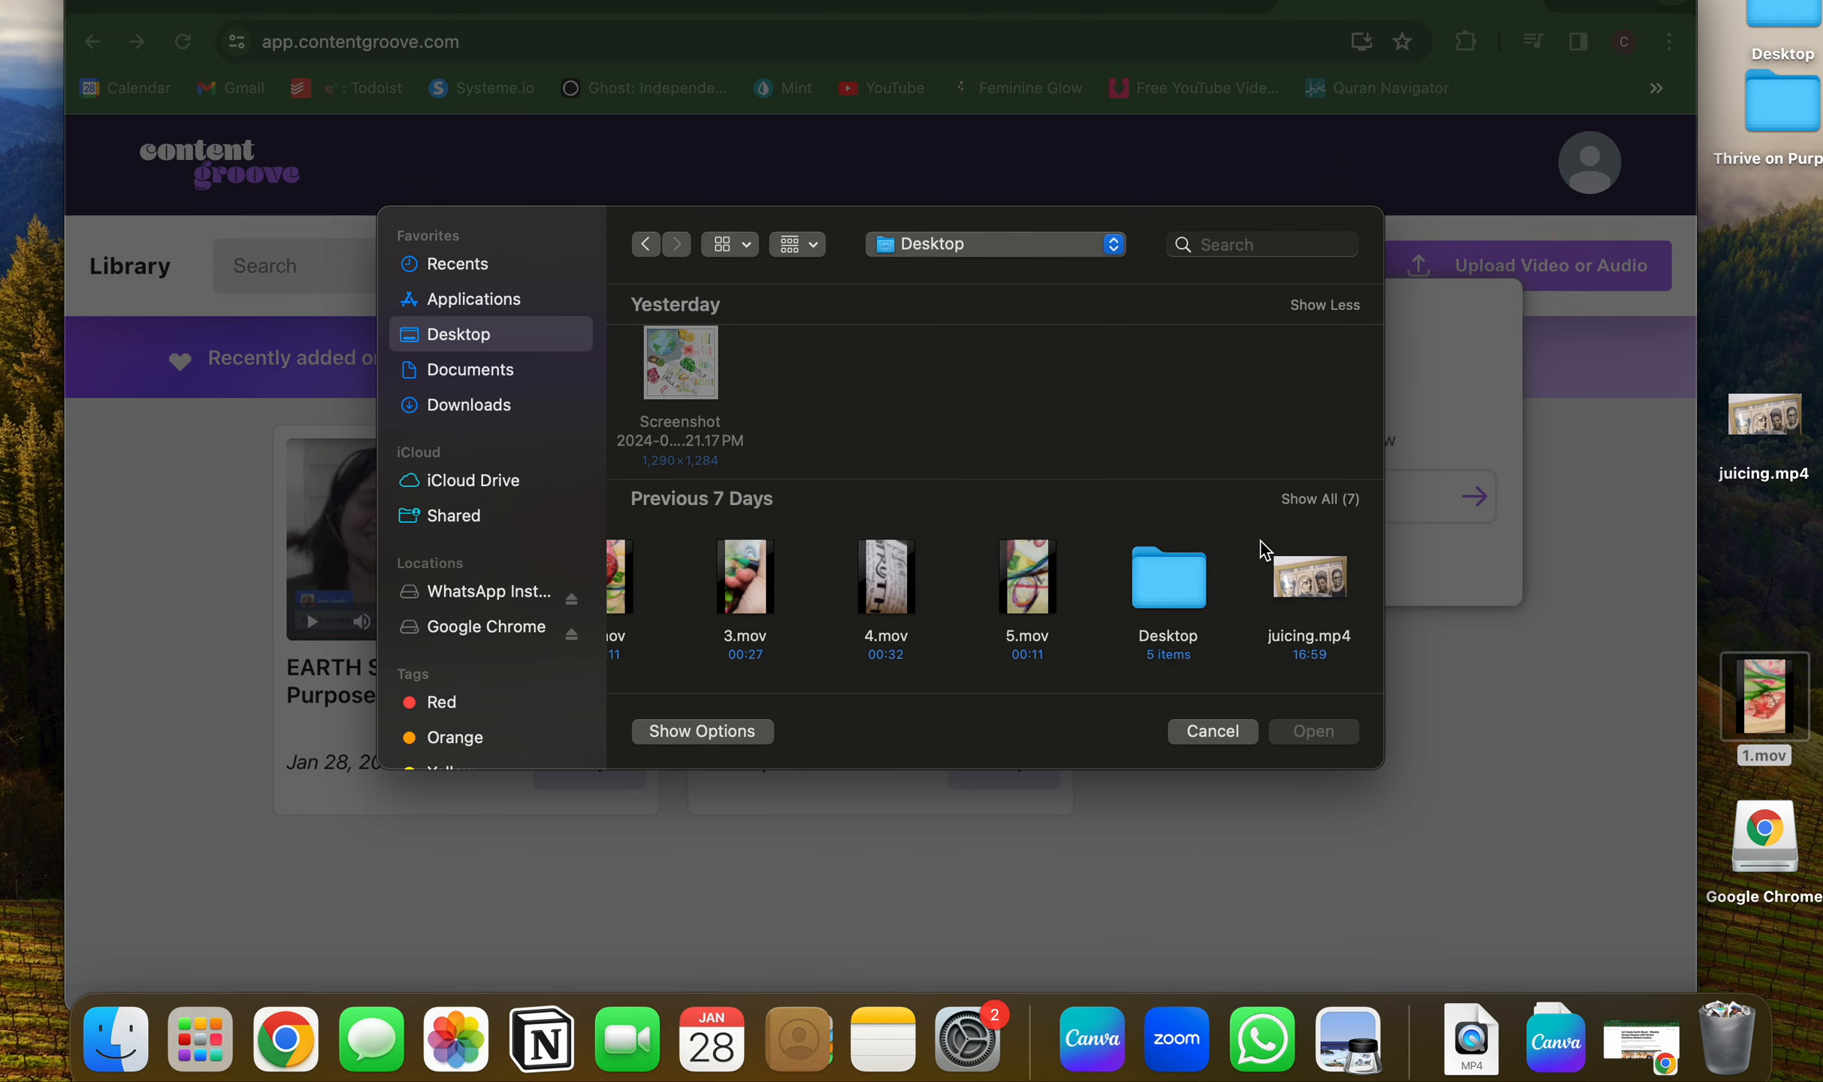
pyautogui.click(1309, 577)
pyautogui.click(1304, 741)
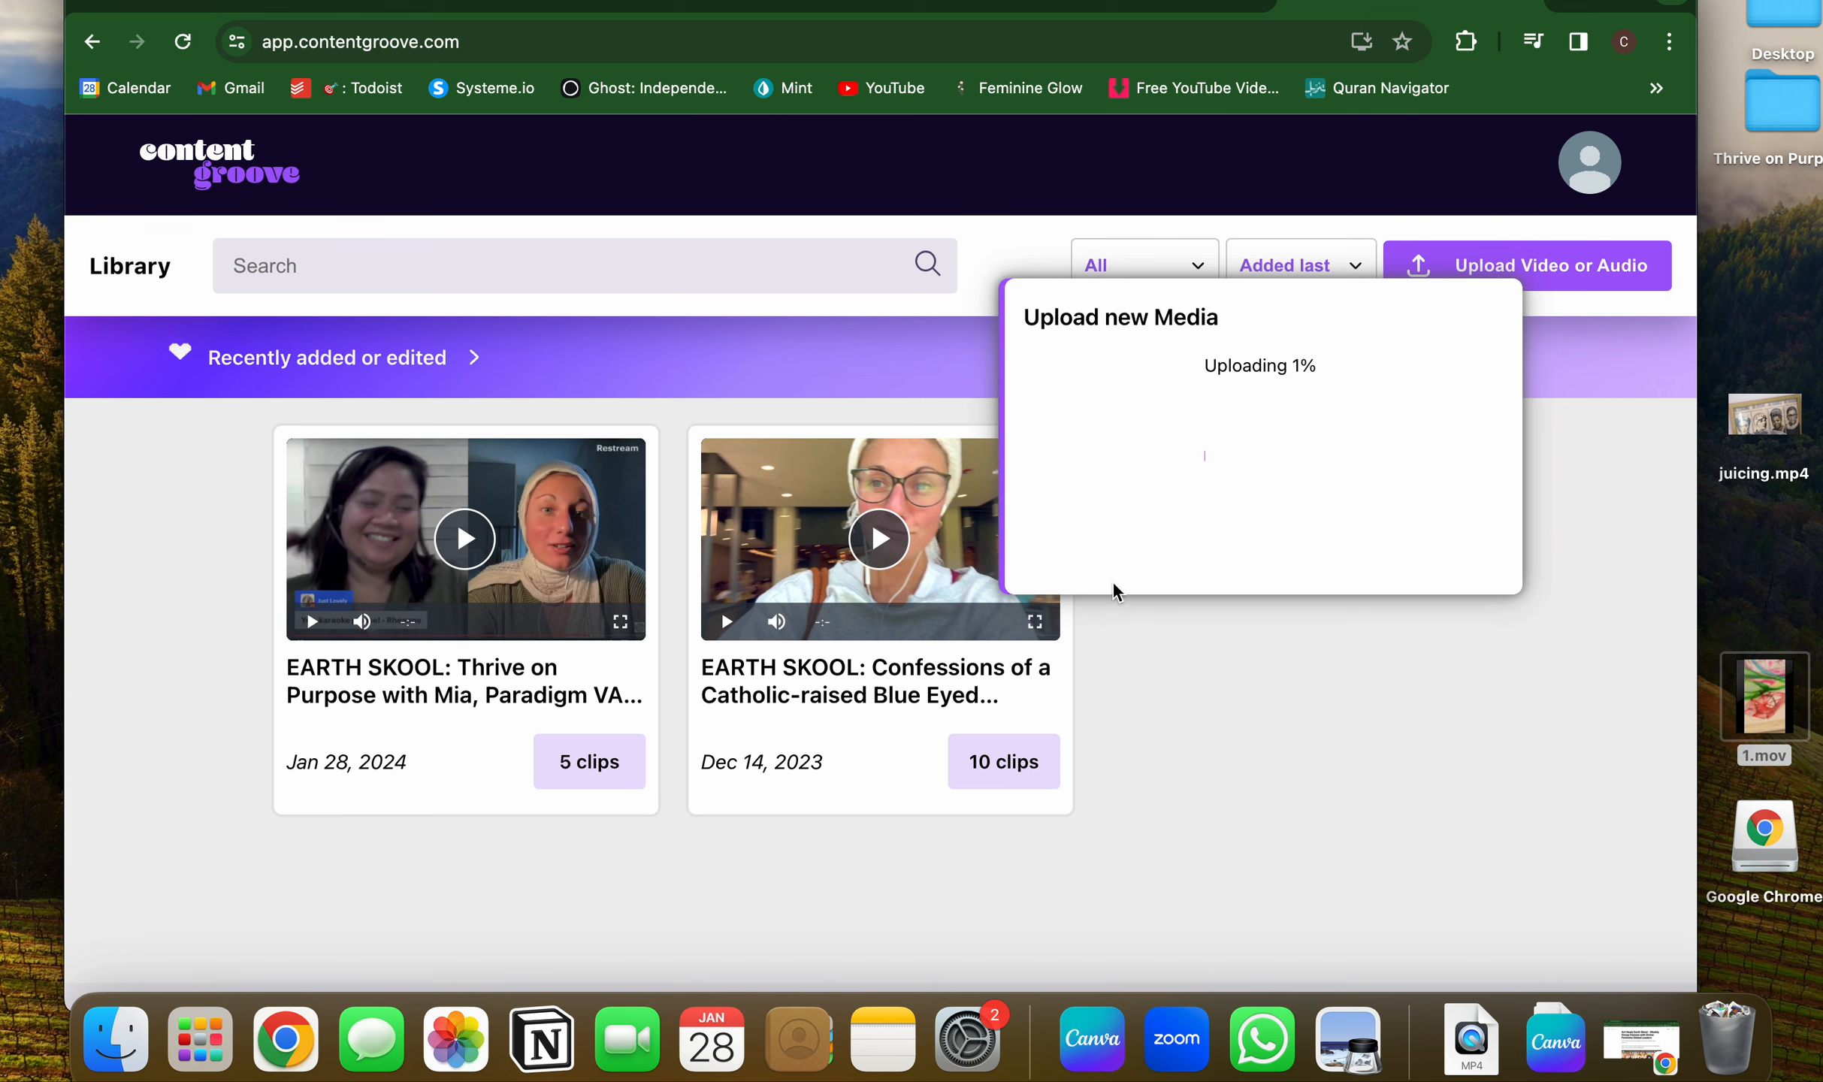
pyautogui.click(1266, 730)
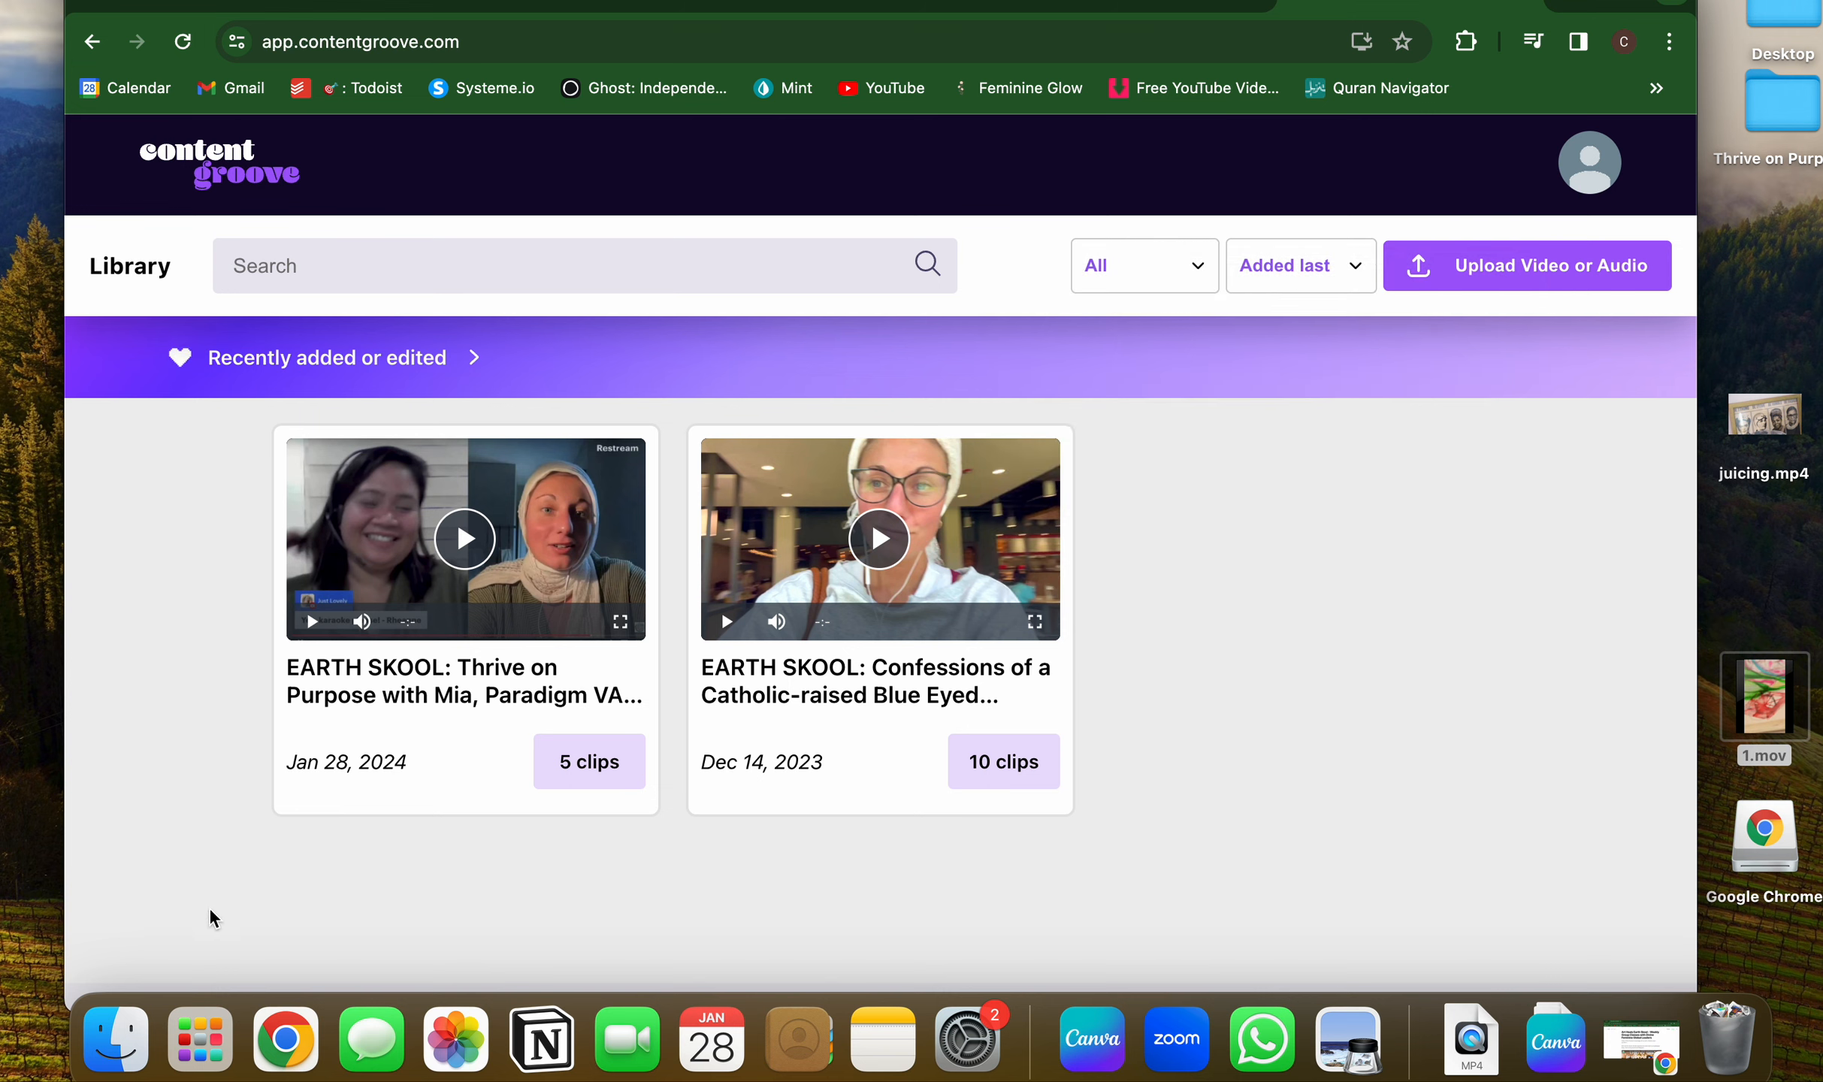
pyautogui.click(200, 1040)
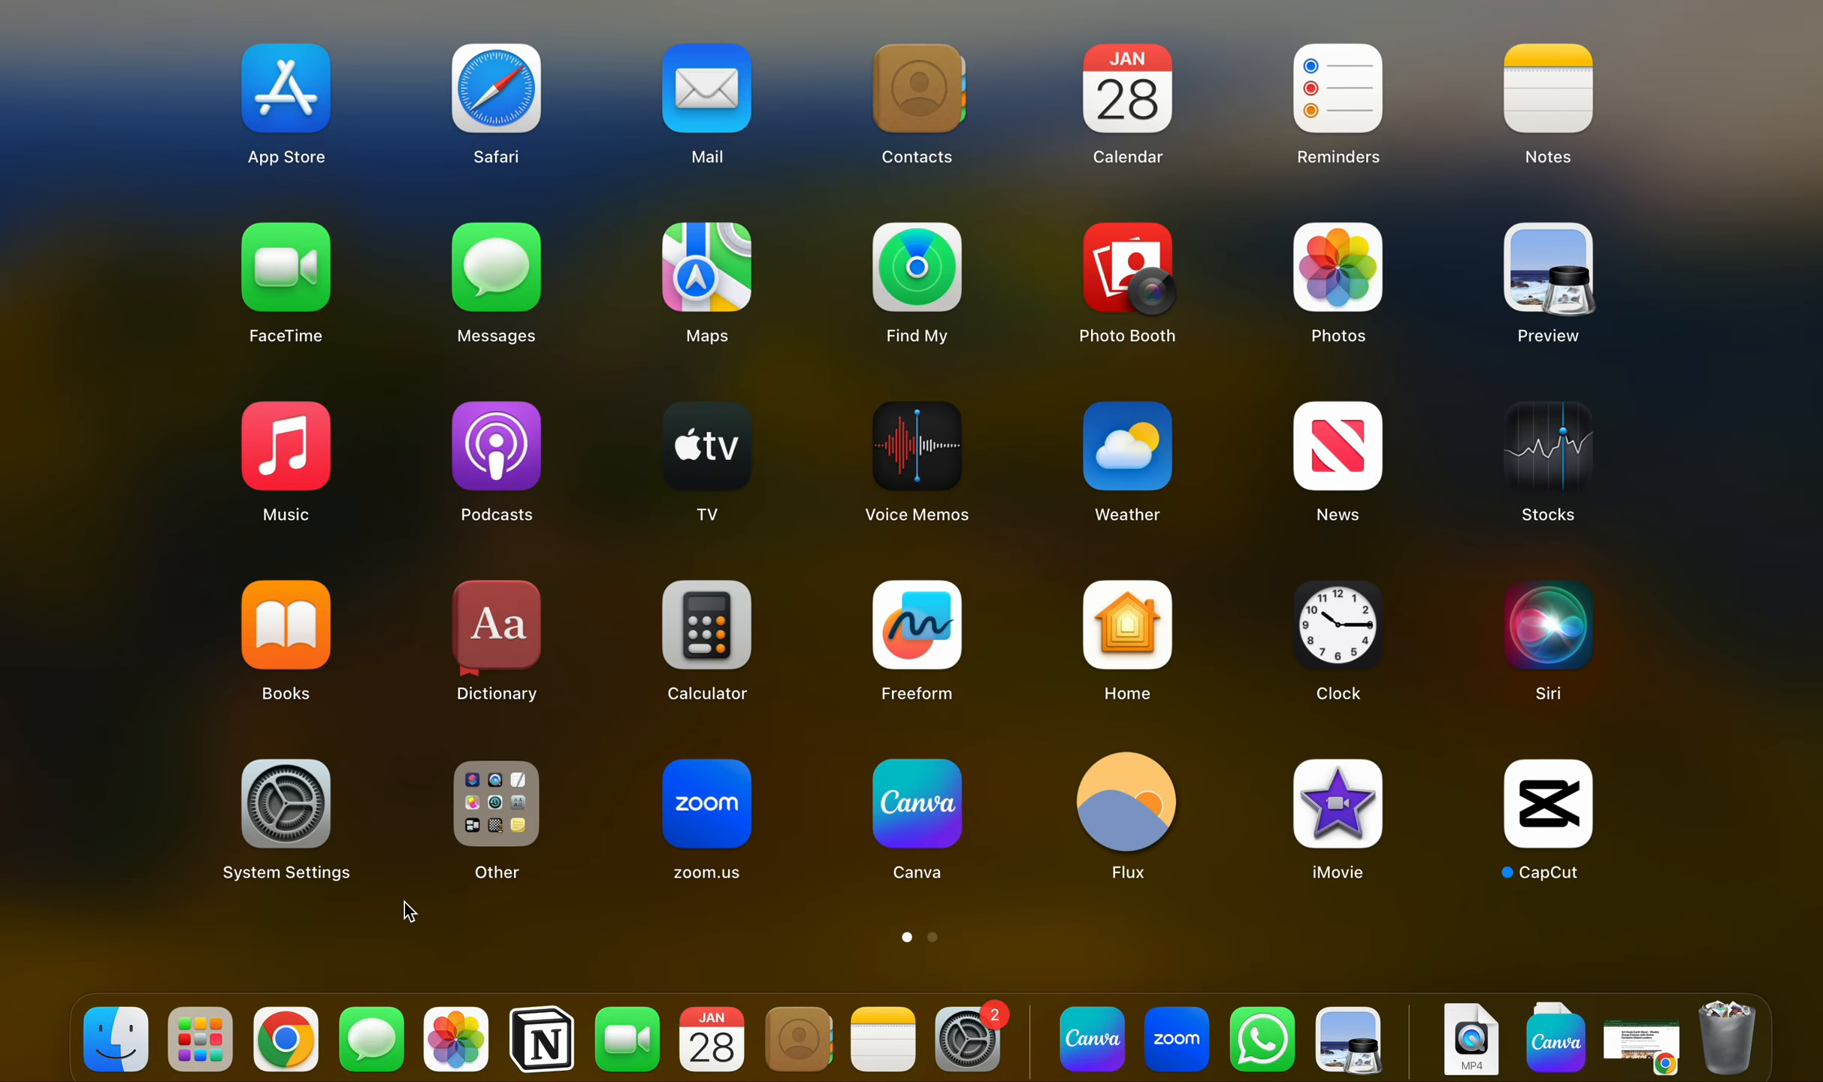
pyautogui.click(197, 1061)
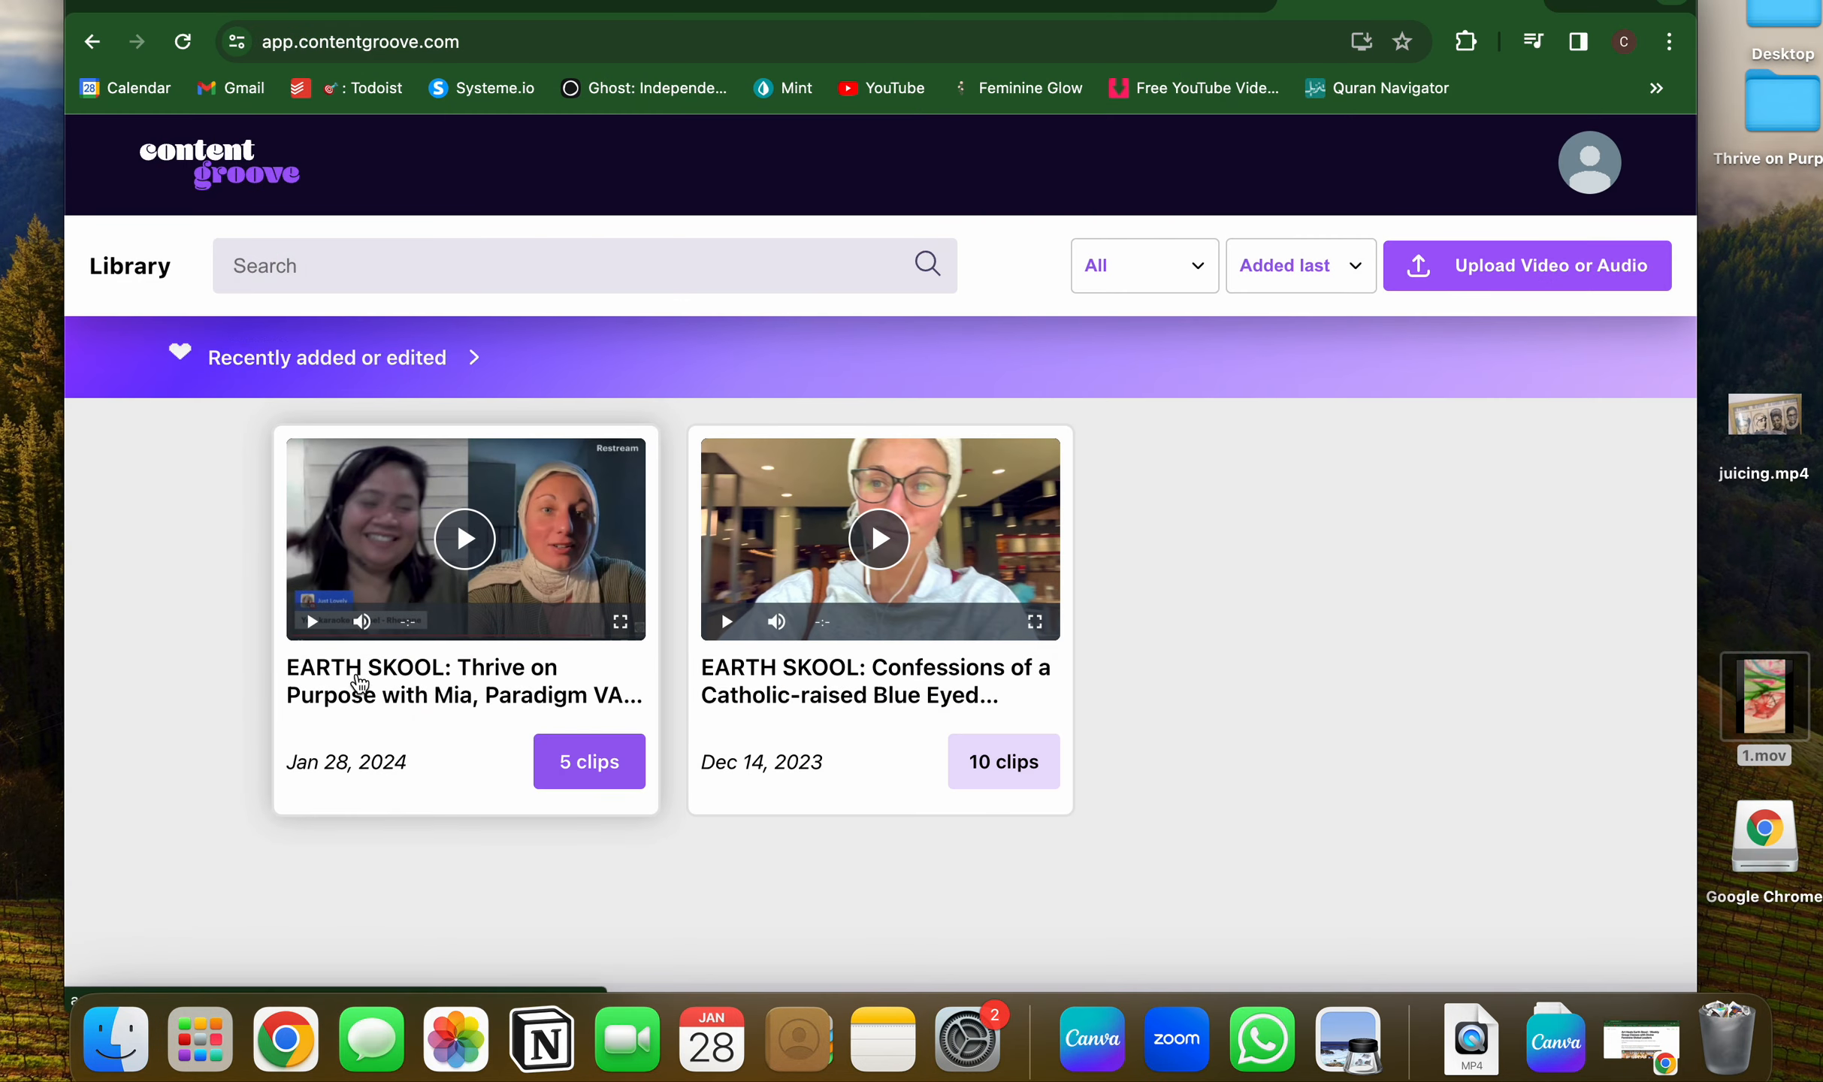
# Open the "EARTH SKOOL: Thrive on Purpose" video from the library and read through its transcript to the end.
pyautogui.click(470, 709)
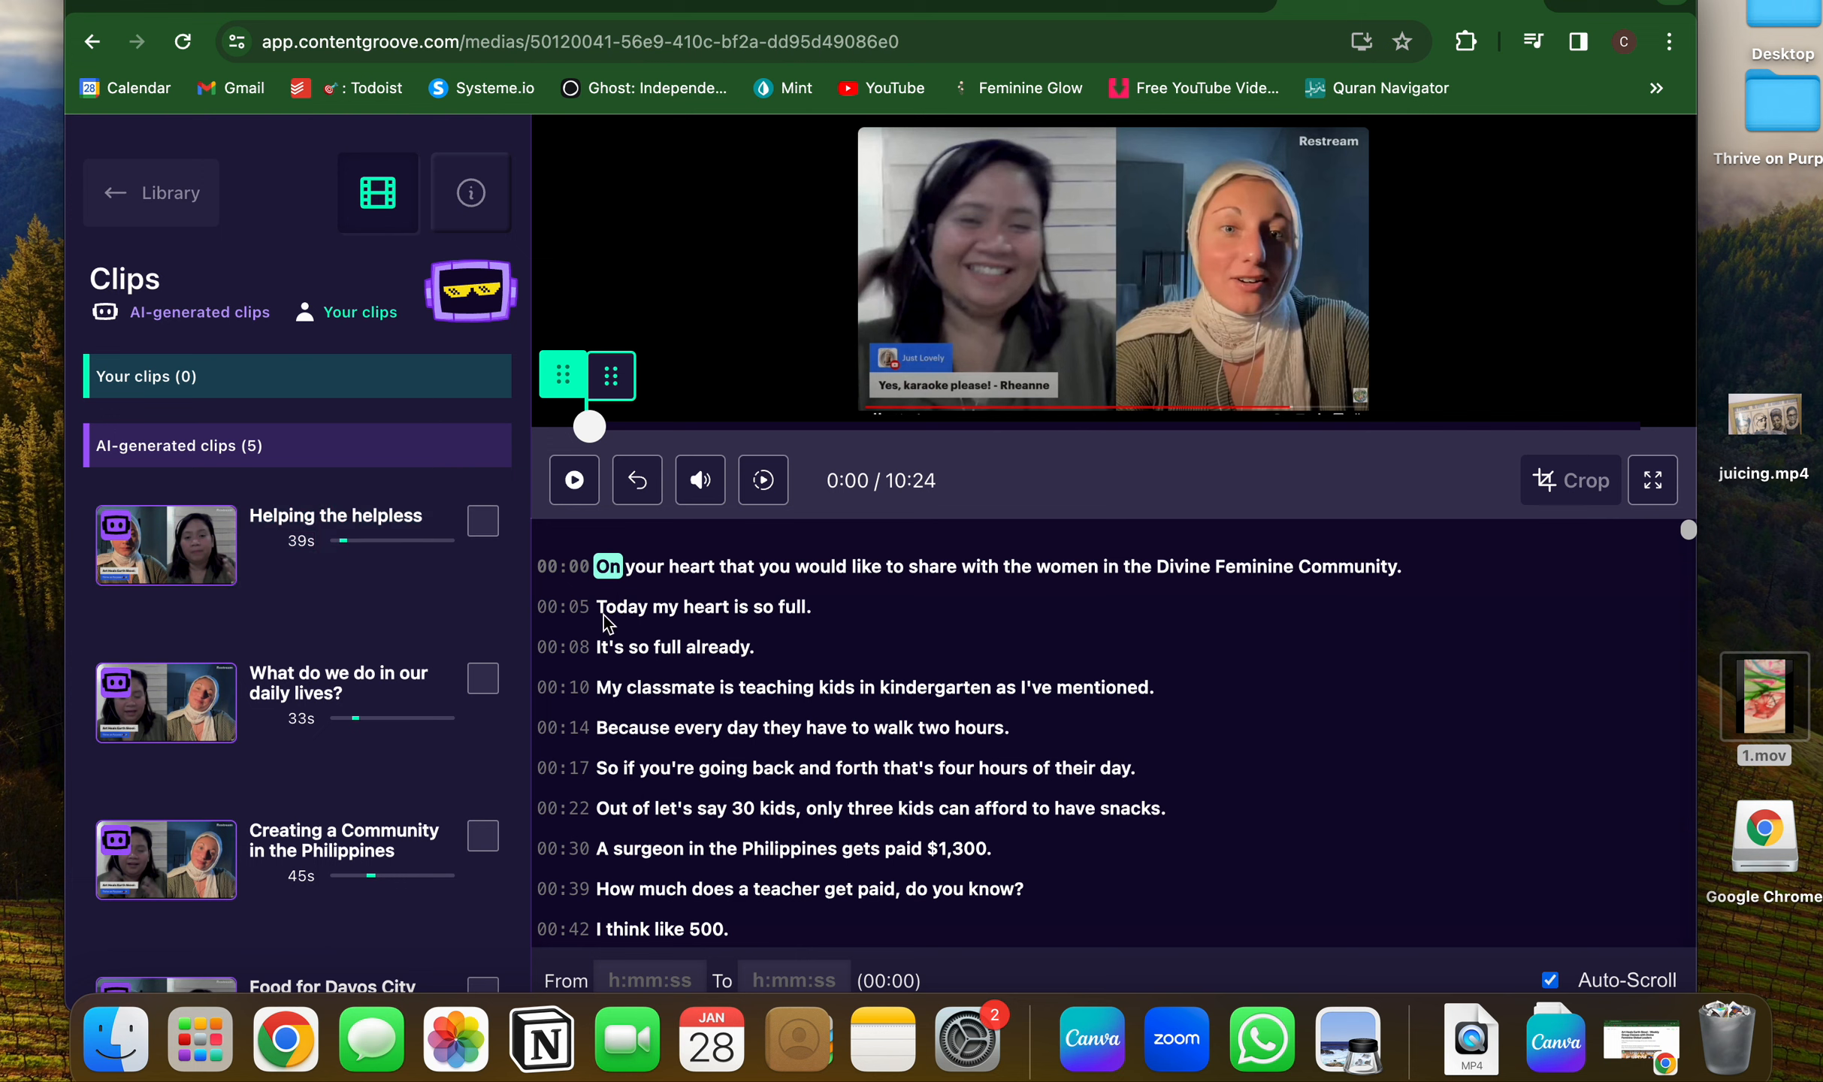
pyautogui.scroll(-5, 837, 785)
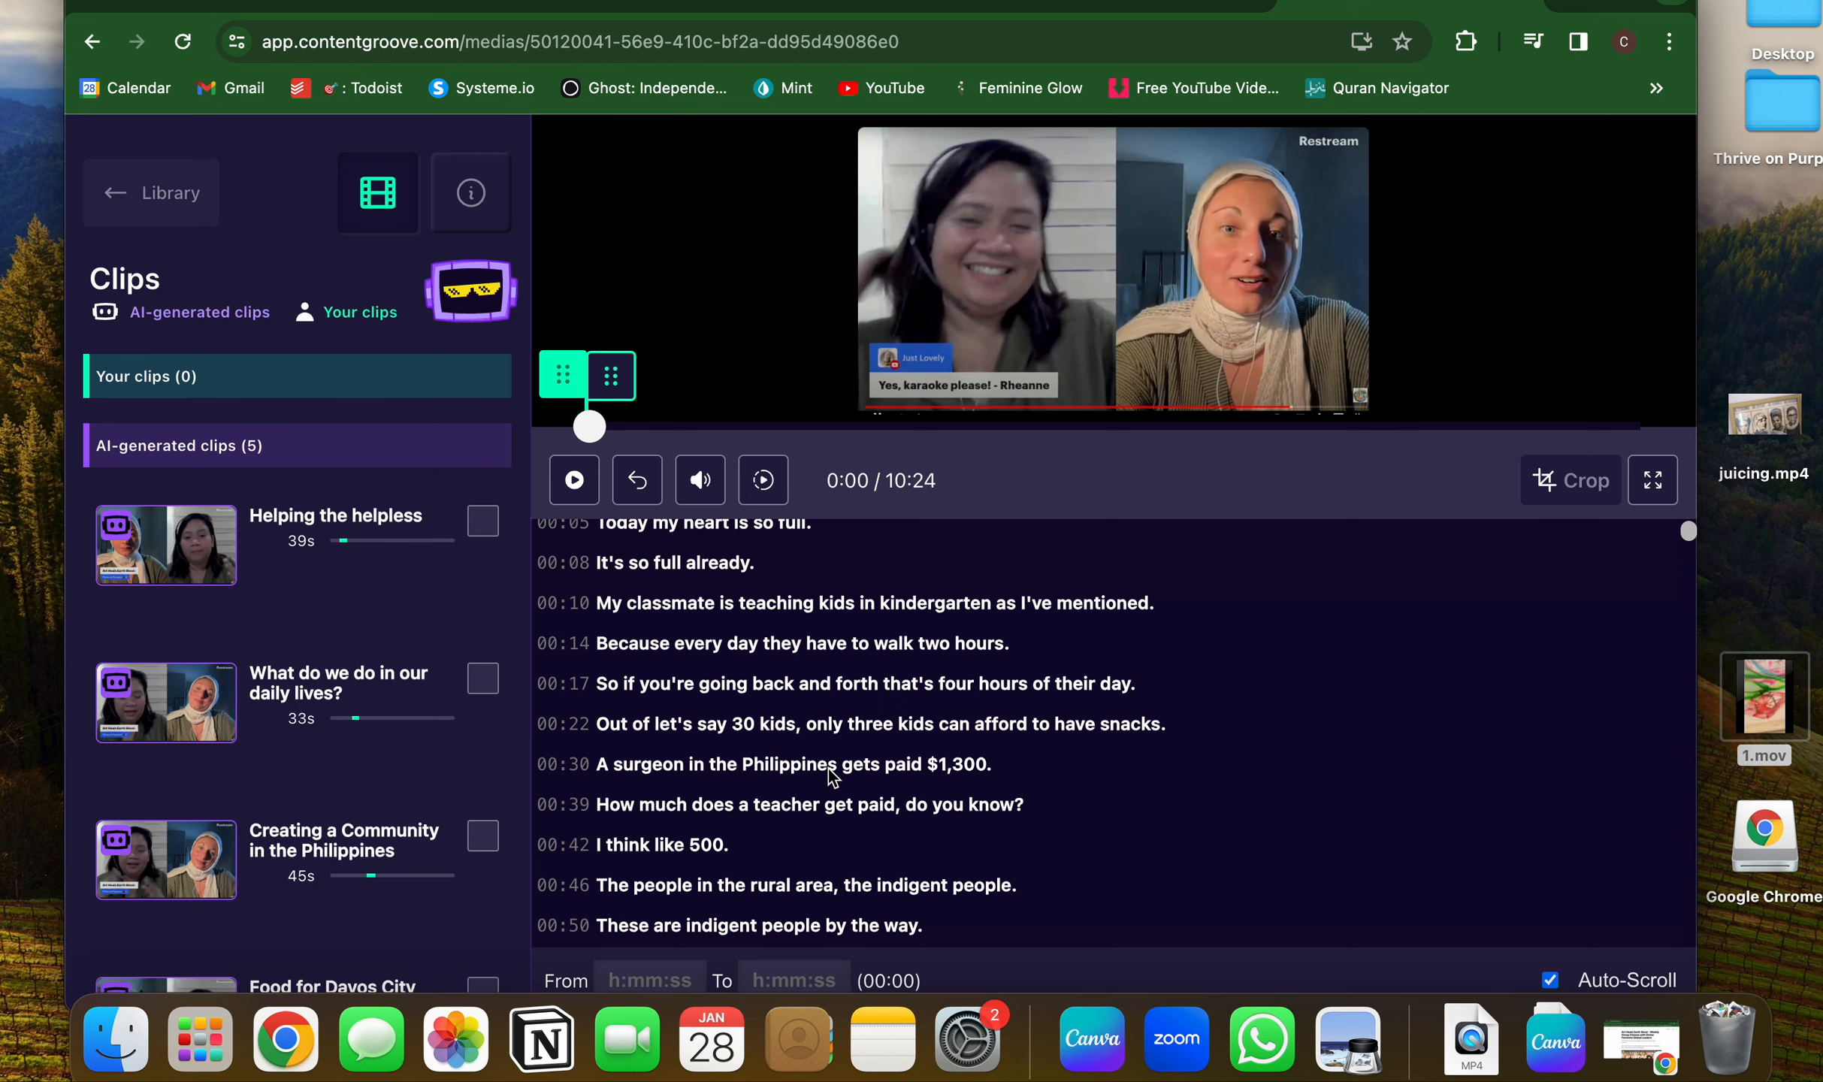
pyautogui.scroll(5, 829, 774)
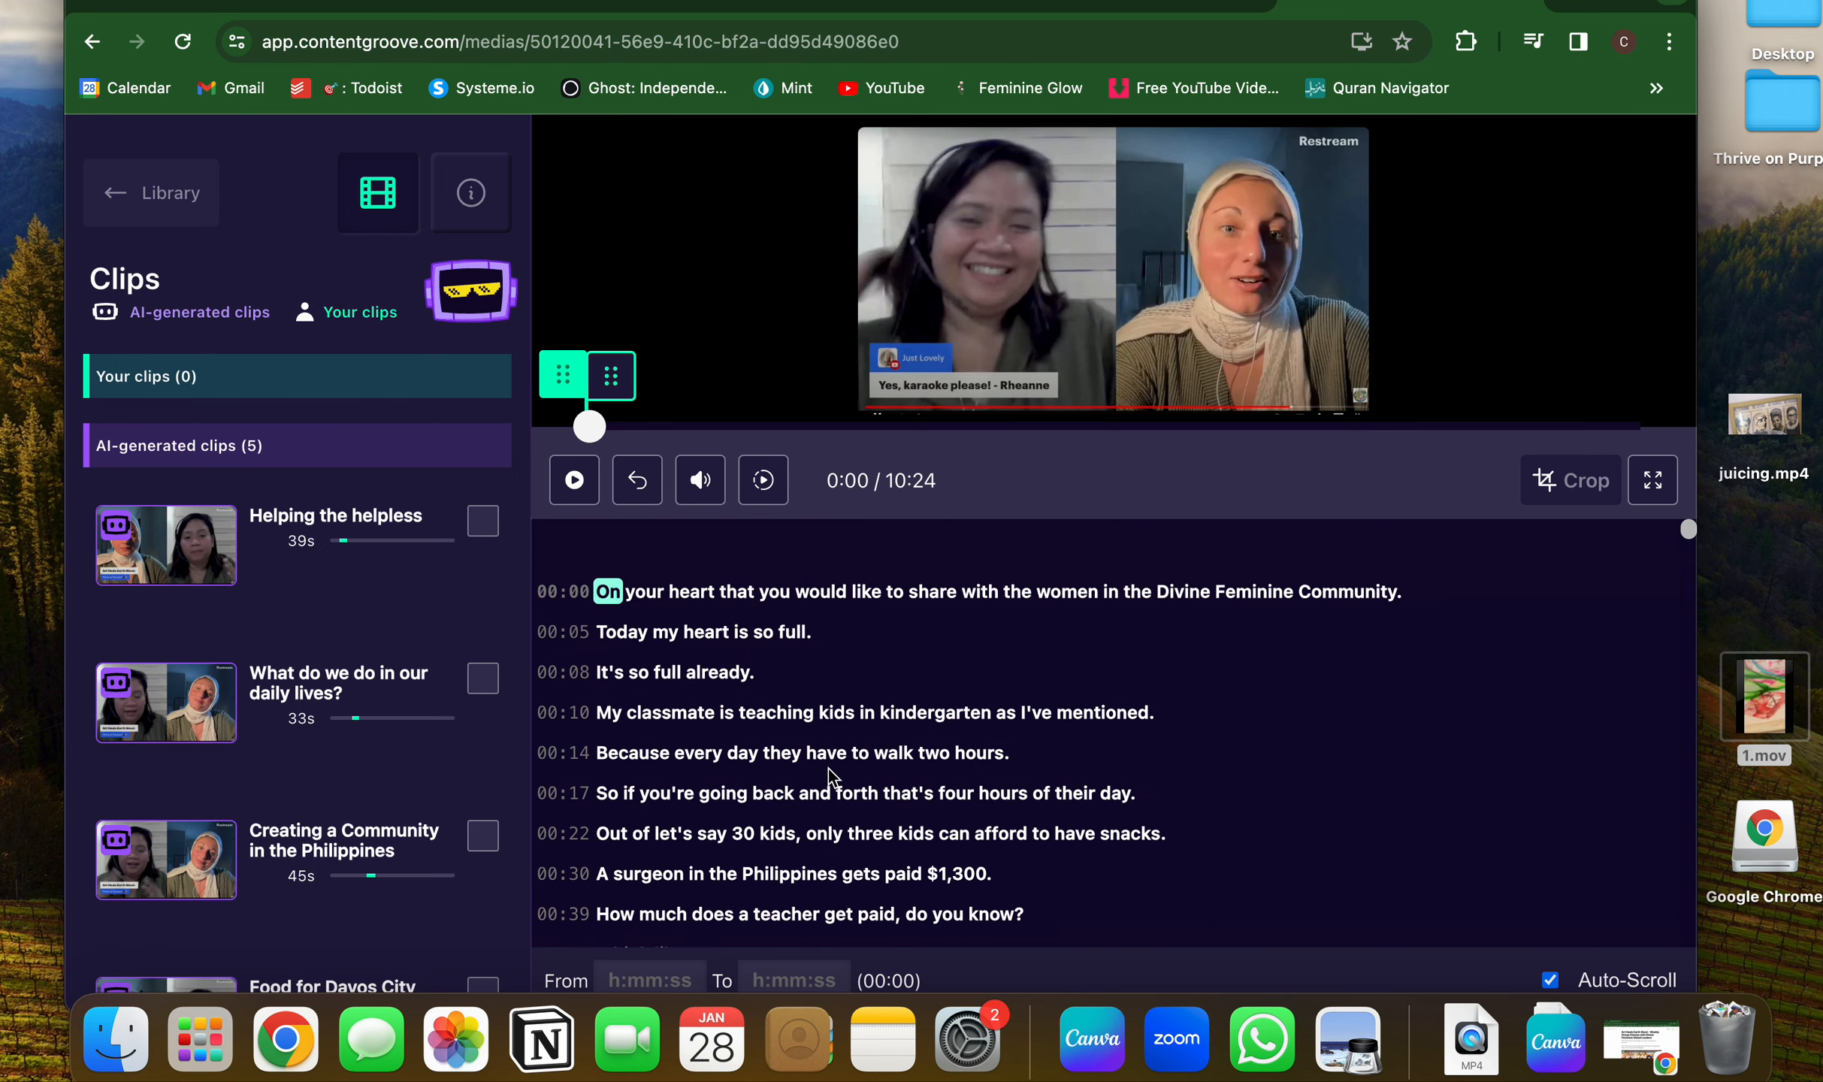
pyautogui.scroll(-3, 827, 769)
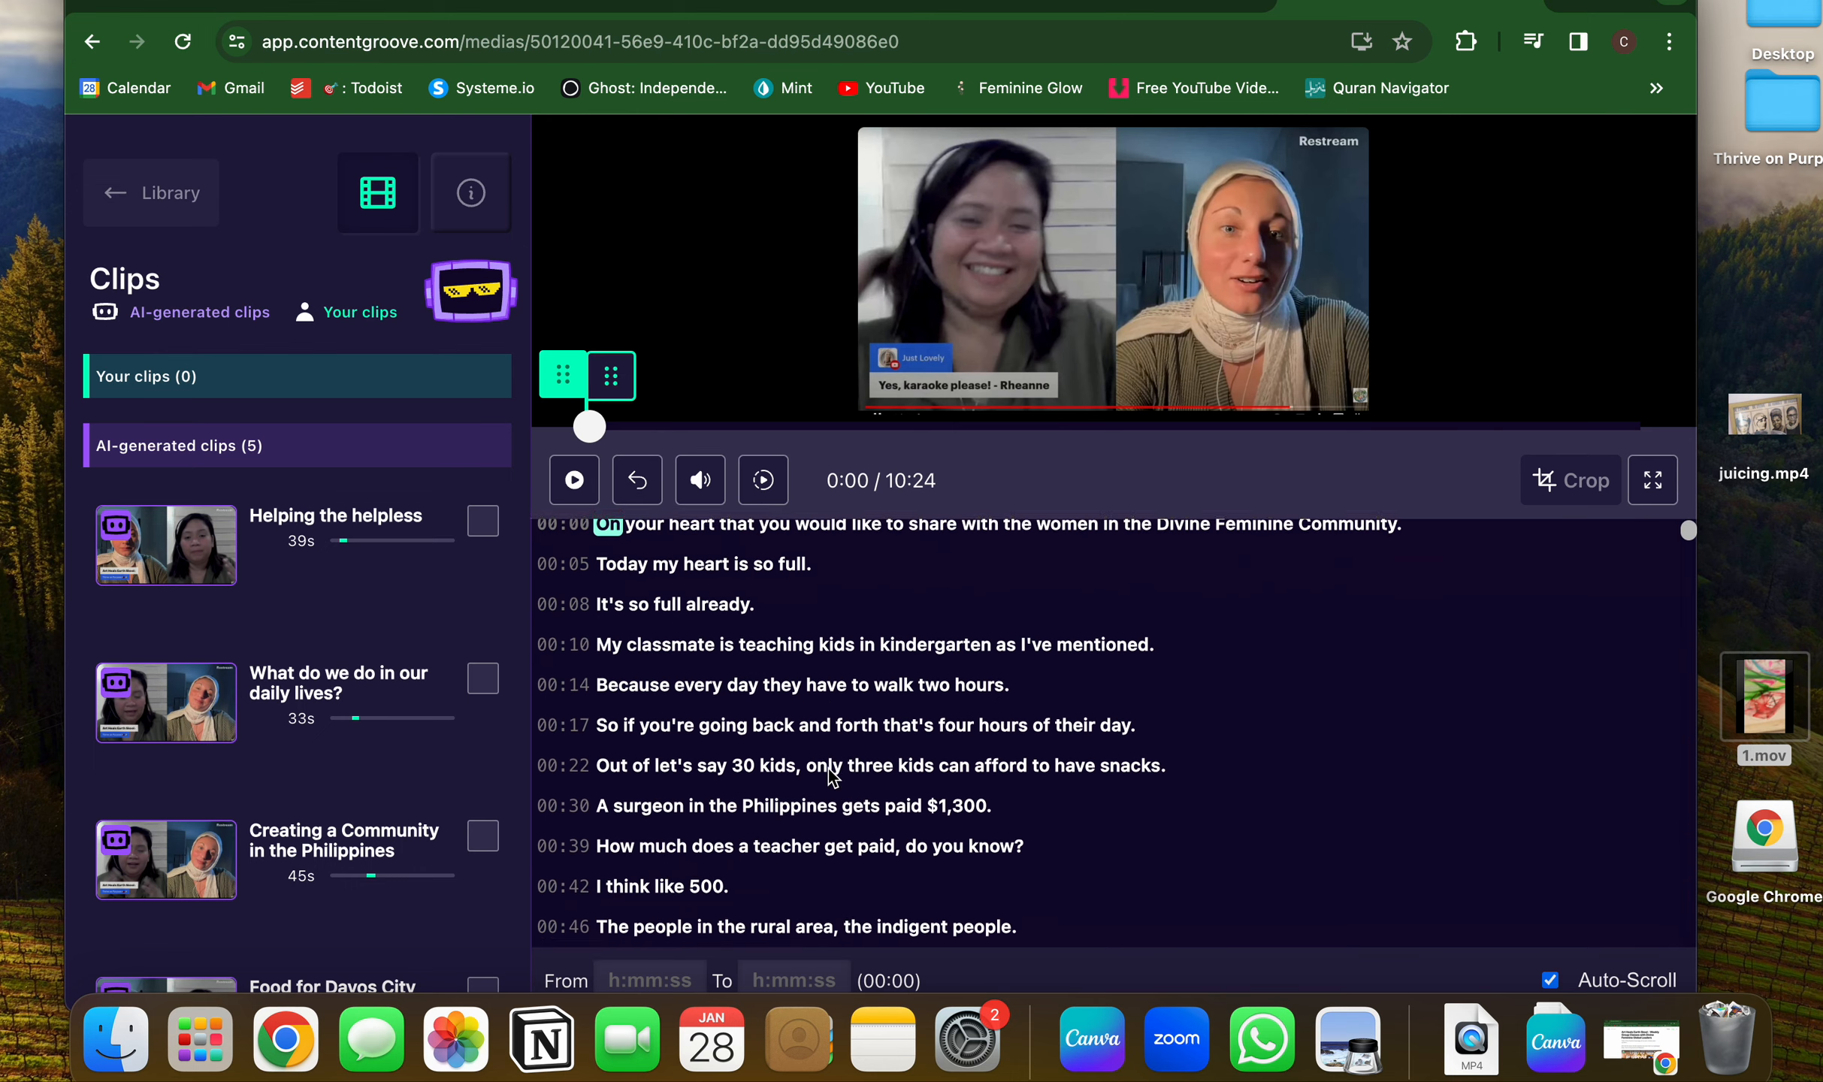
pyautogui.scroll(-15, 833, 778)
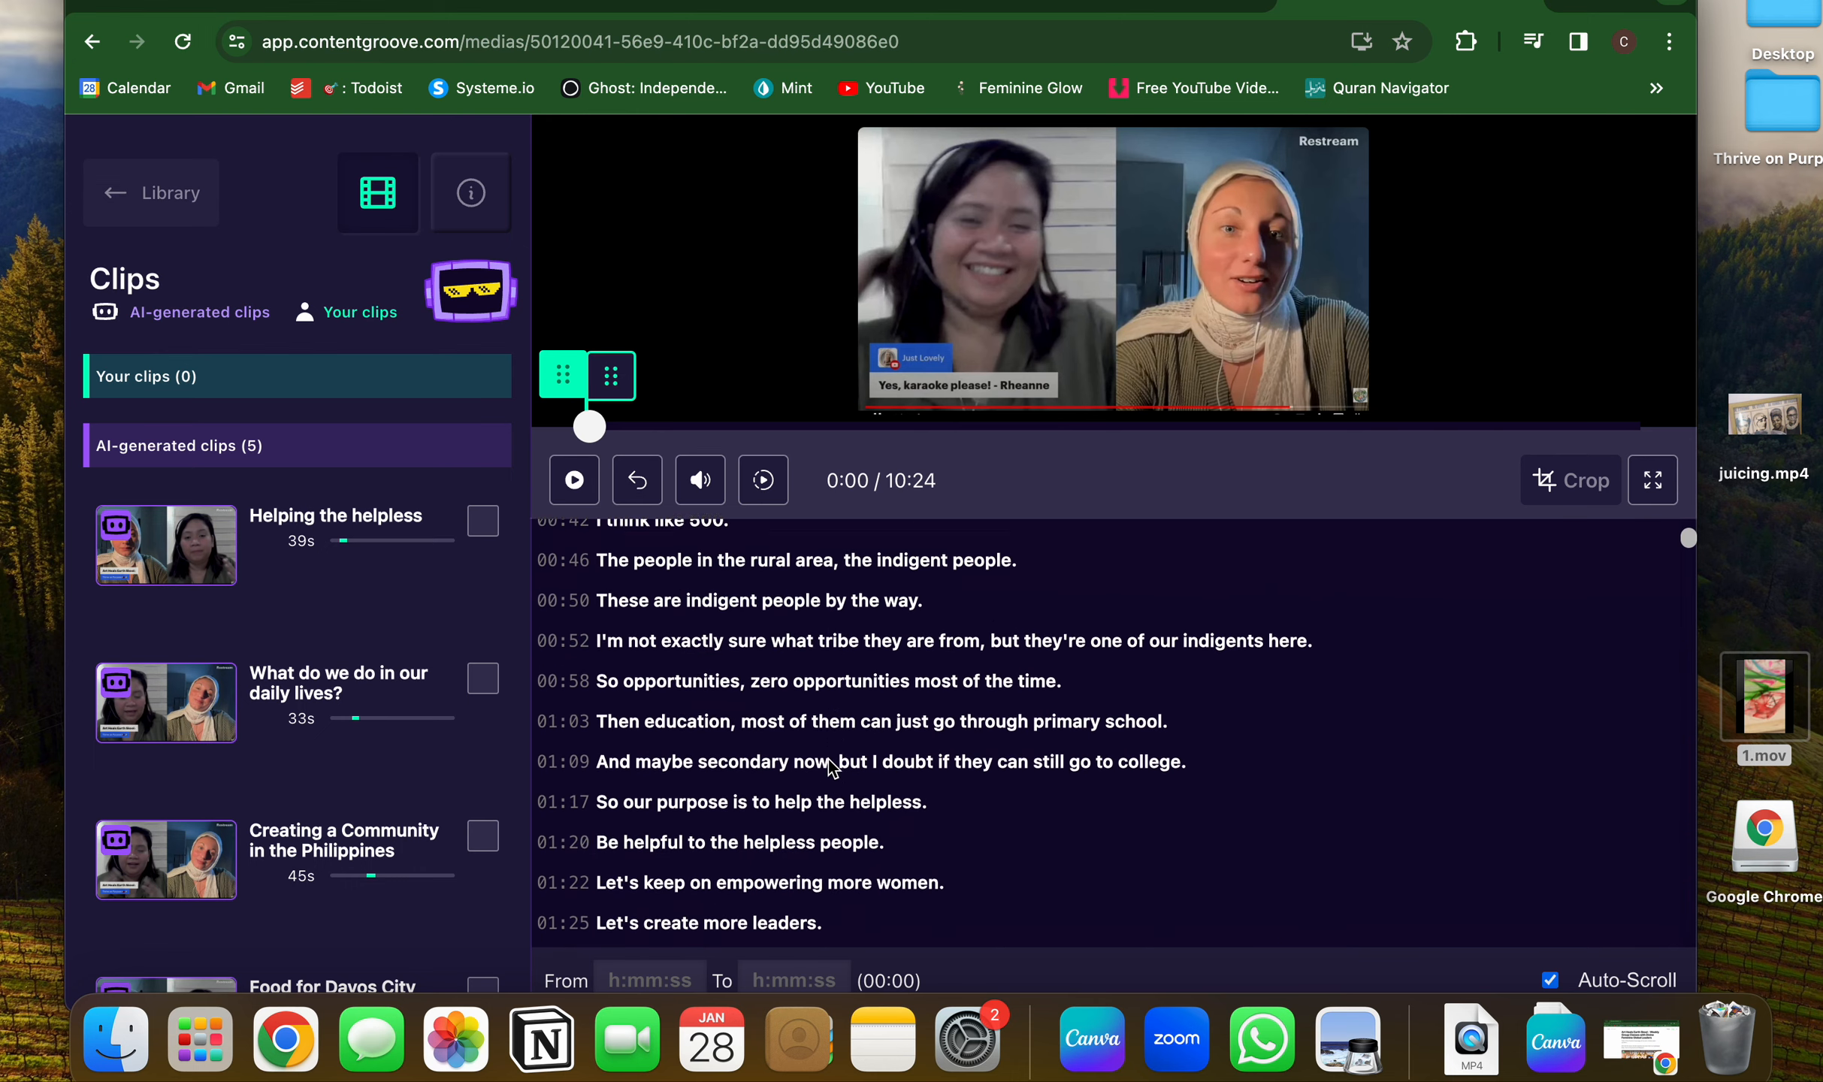
pyautogui.scroll(-1, 831, 766)
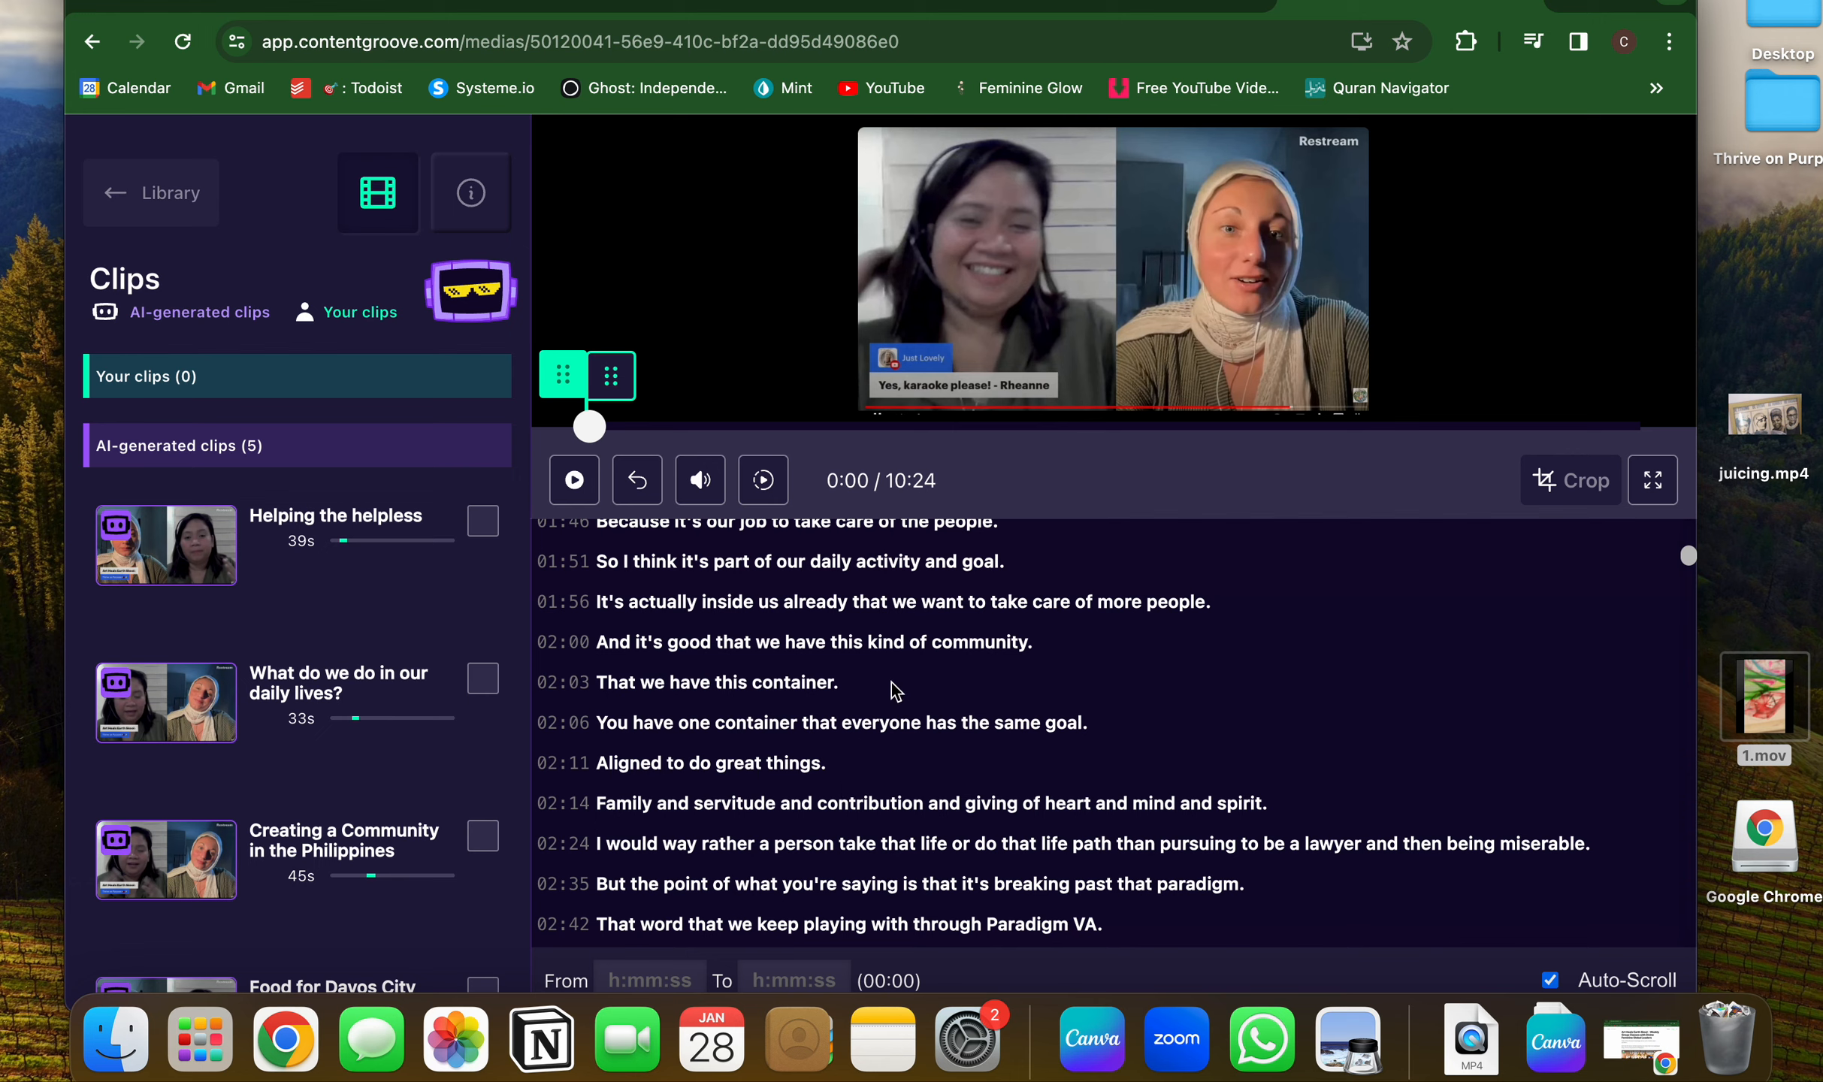
pyautogui.scroll(-9, 911, 774)
pyautogui.scroll(-20, 910, 774)
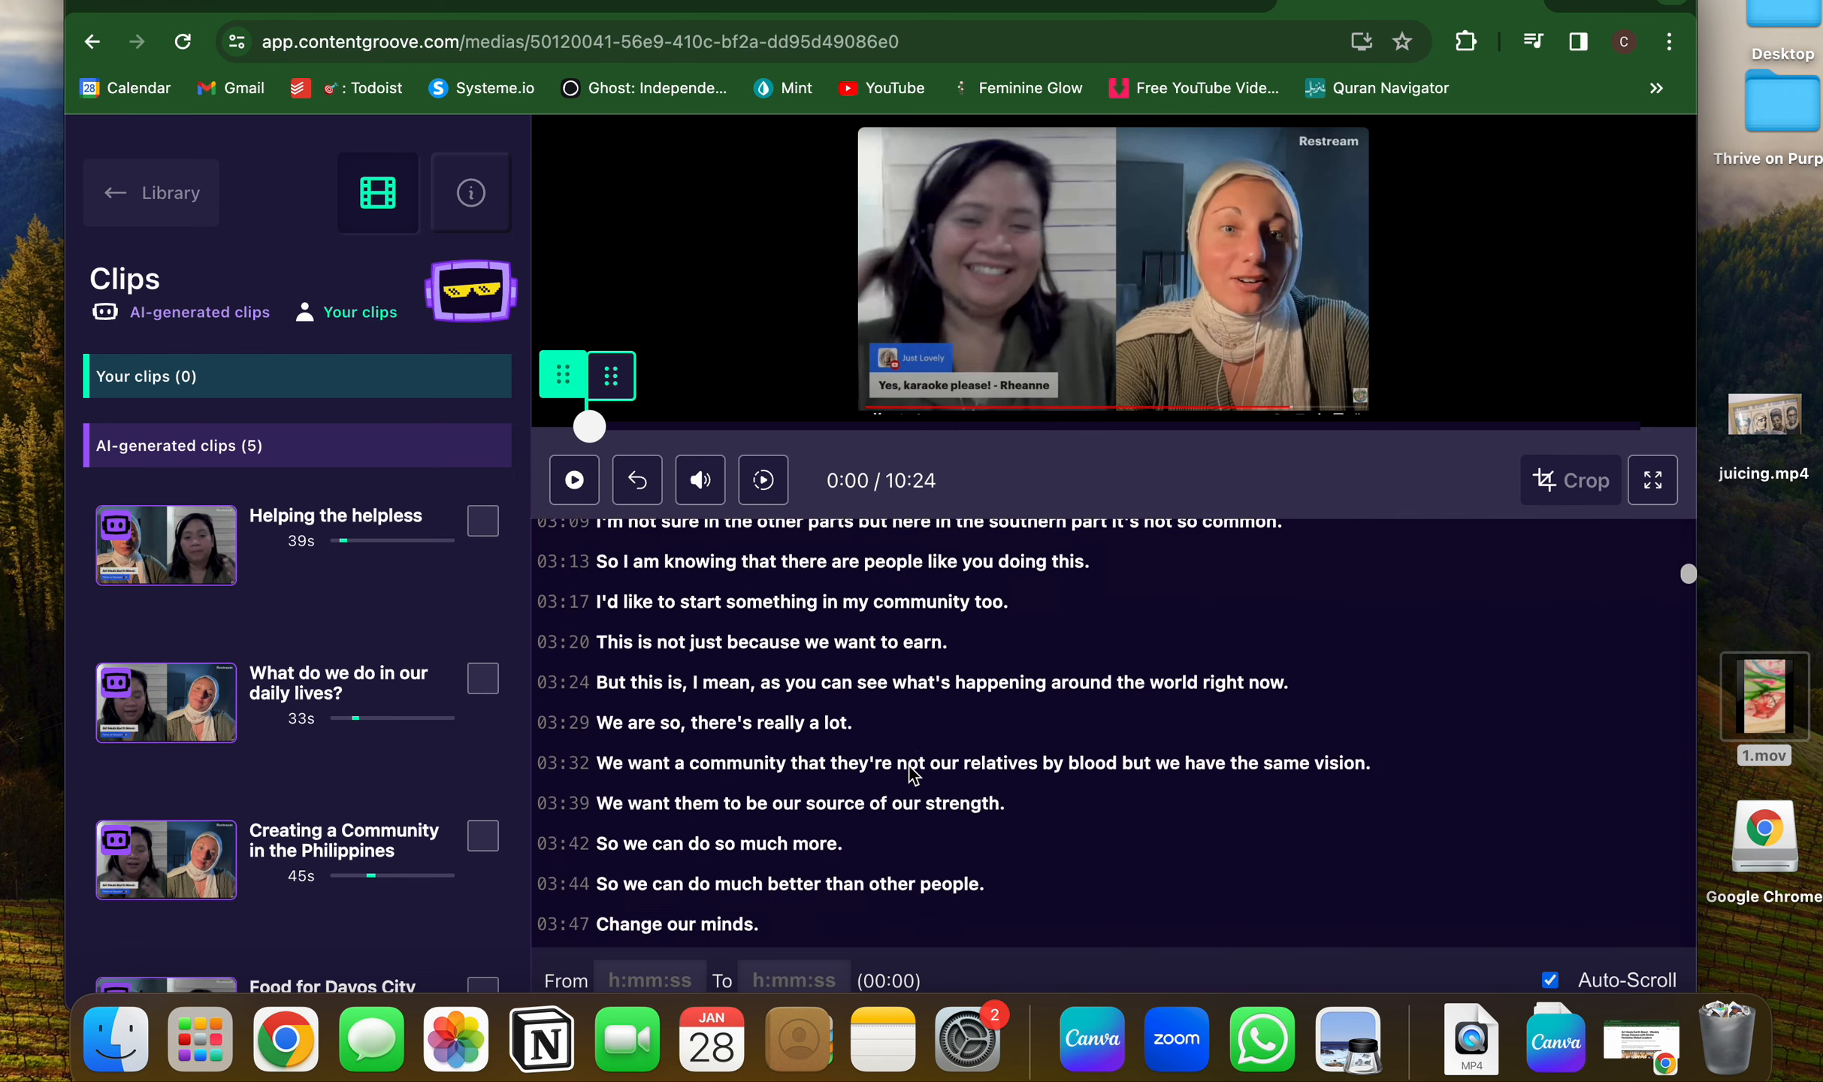
pyautogui.scroll(-20, 911, 774)
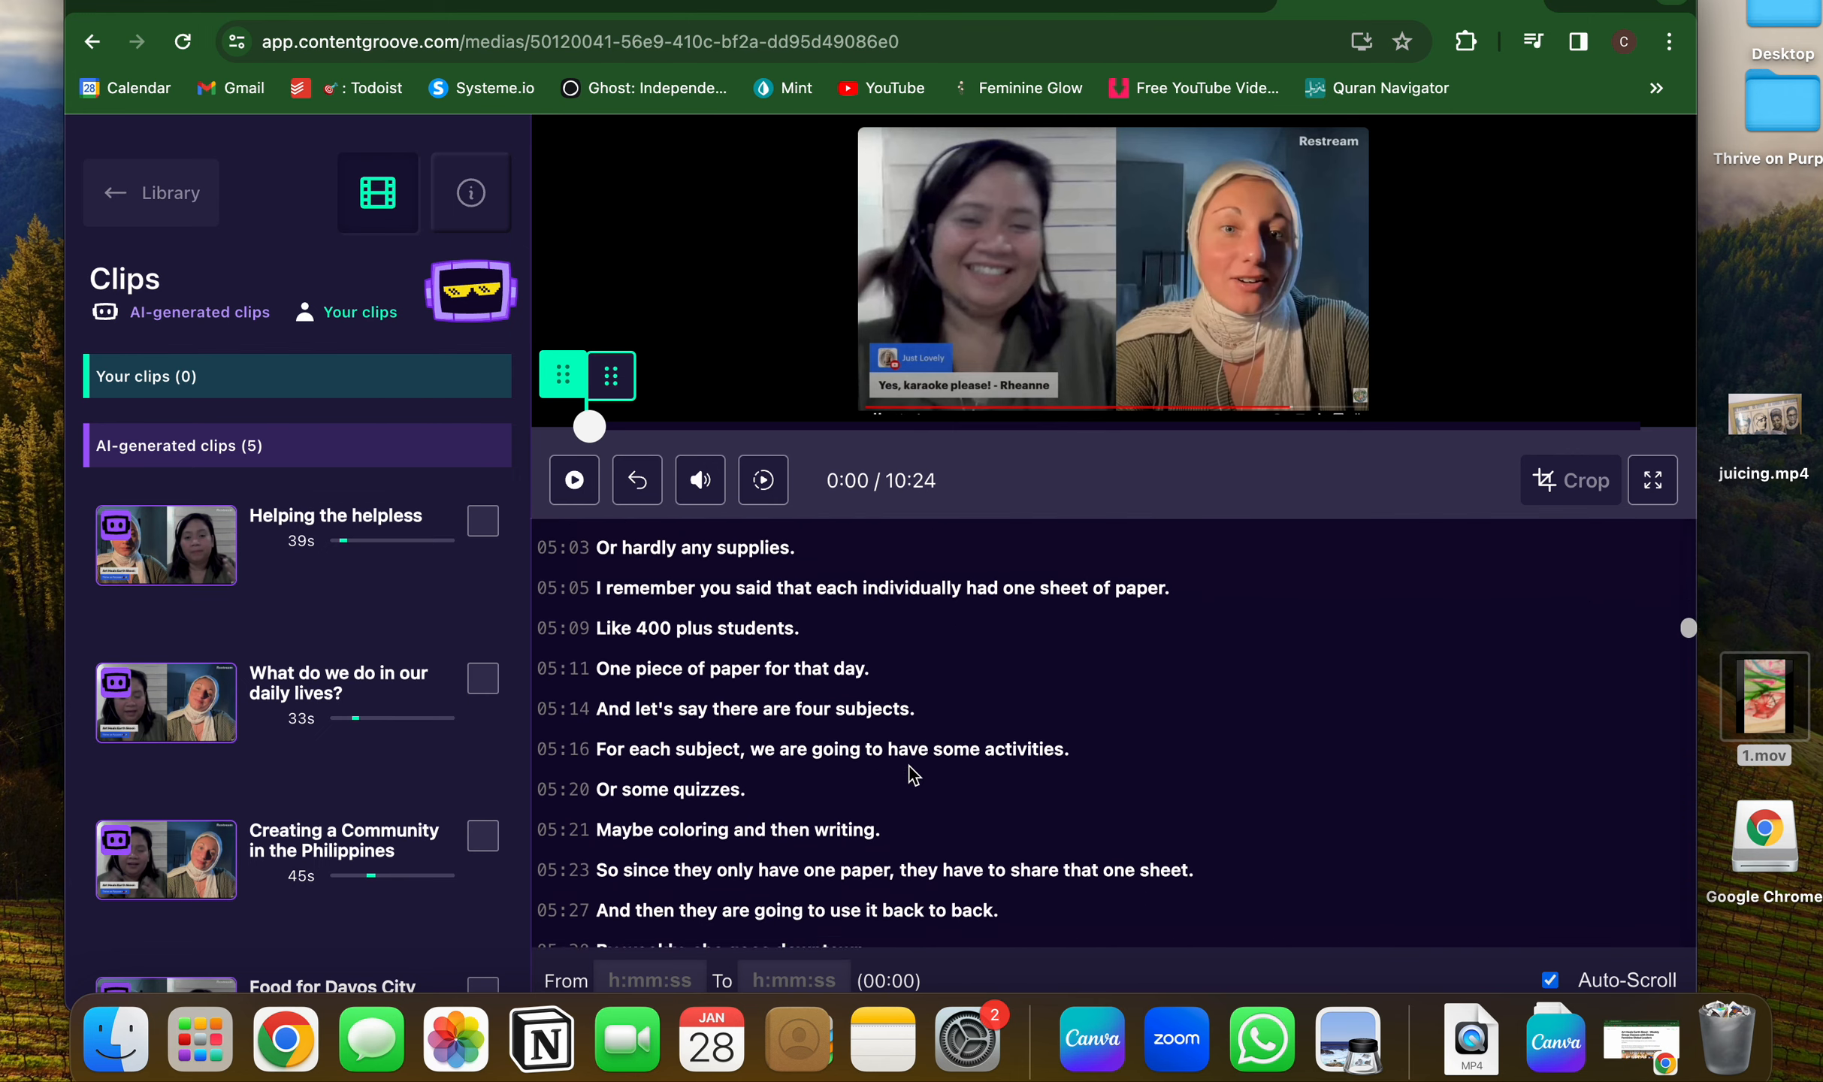
pyautogui.scroll(-15, 911, 774)
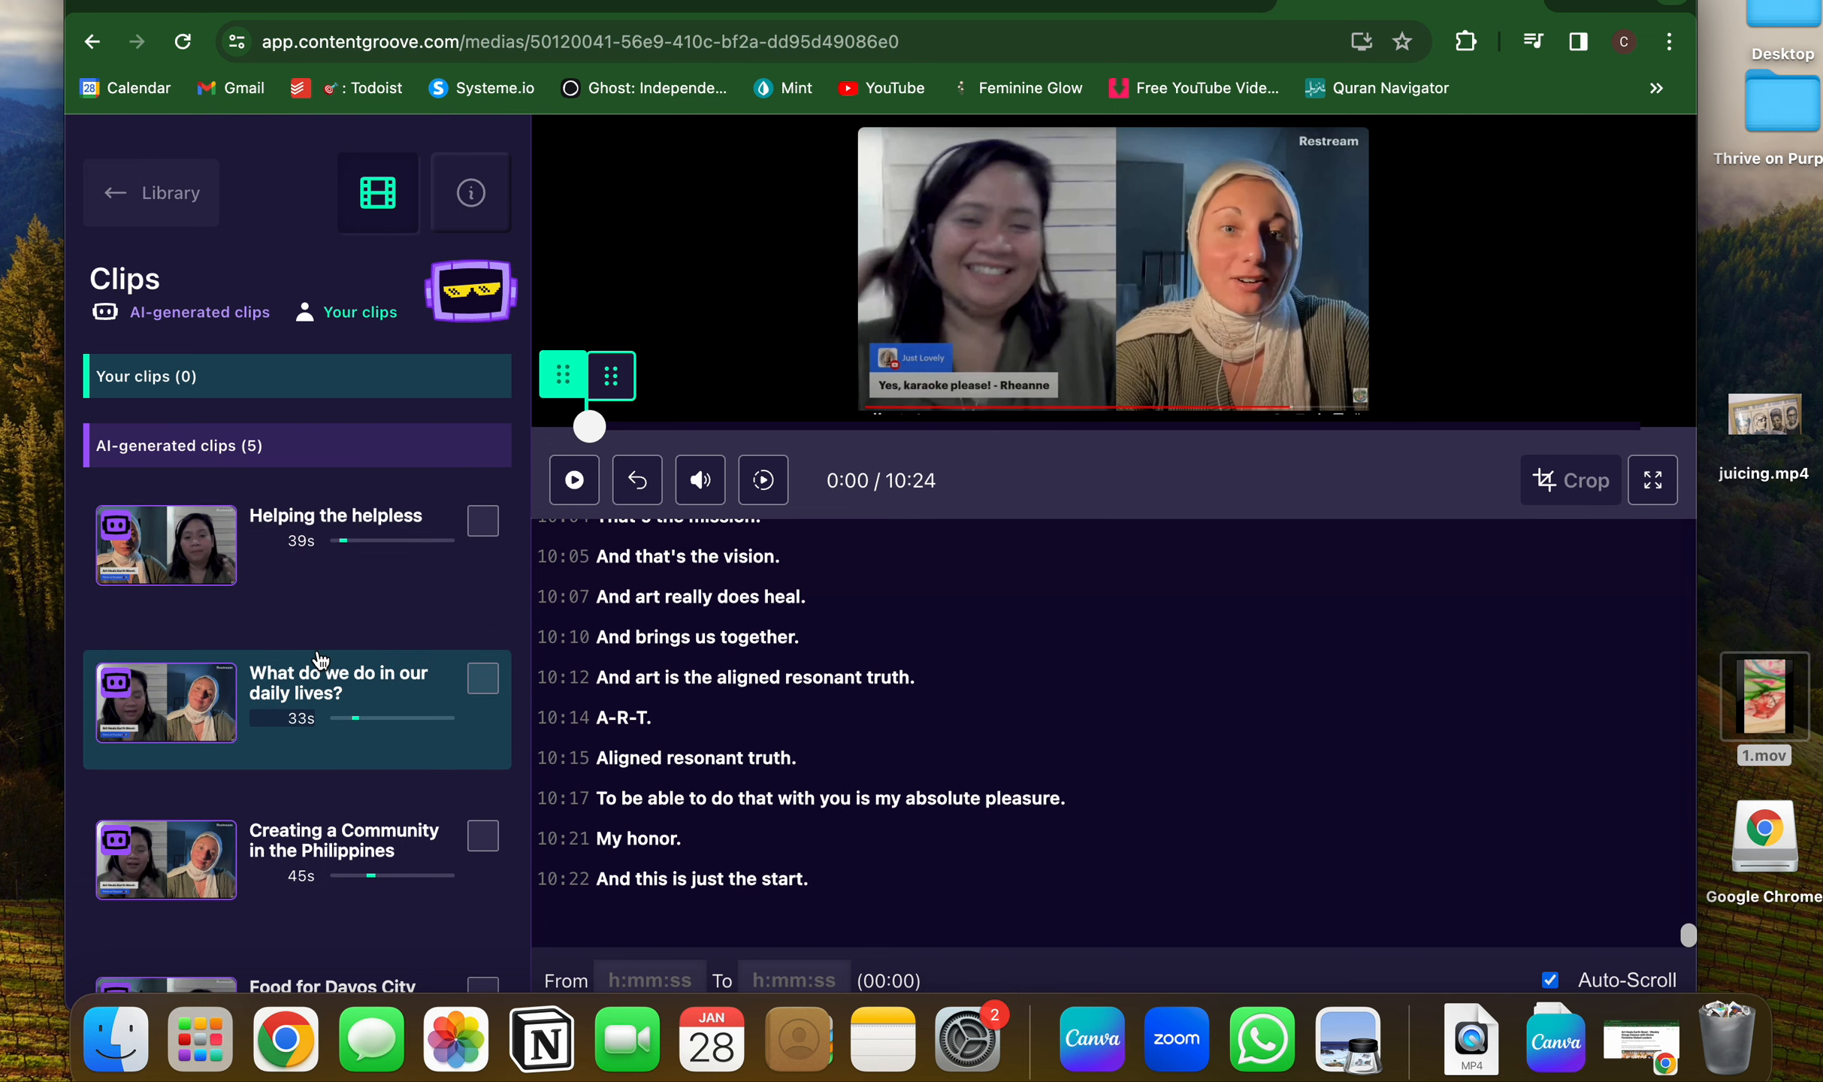
# Open the AI-generated clip "Helping the helpless" and view its highlighted transcript section.
pyautogui.scroll(-3, 319, 733)
pyautogui.scroll(3, 317, 653)
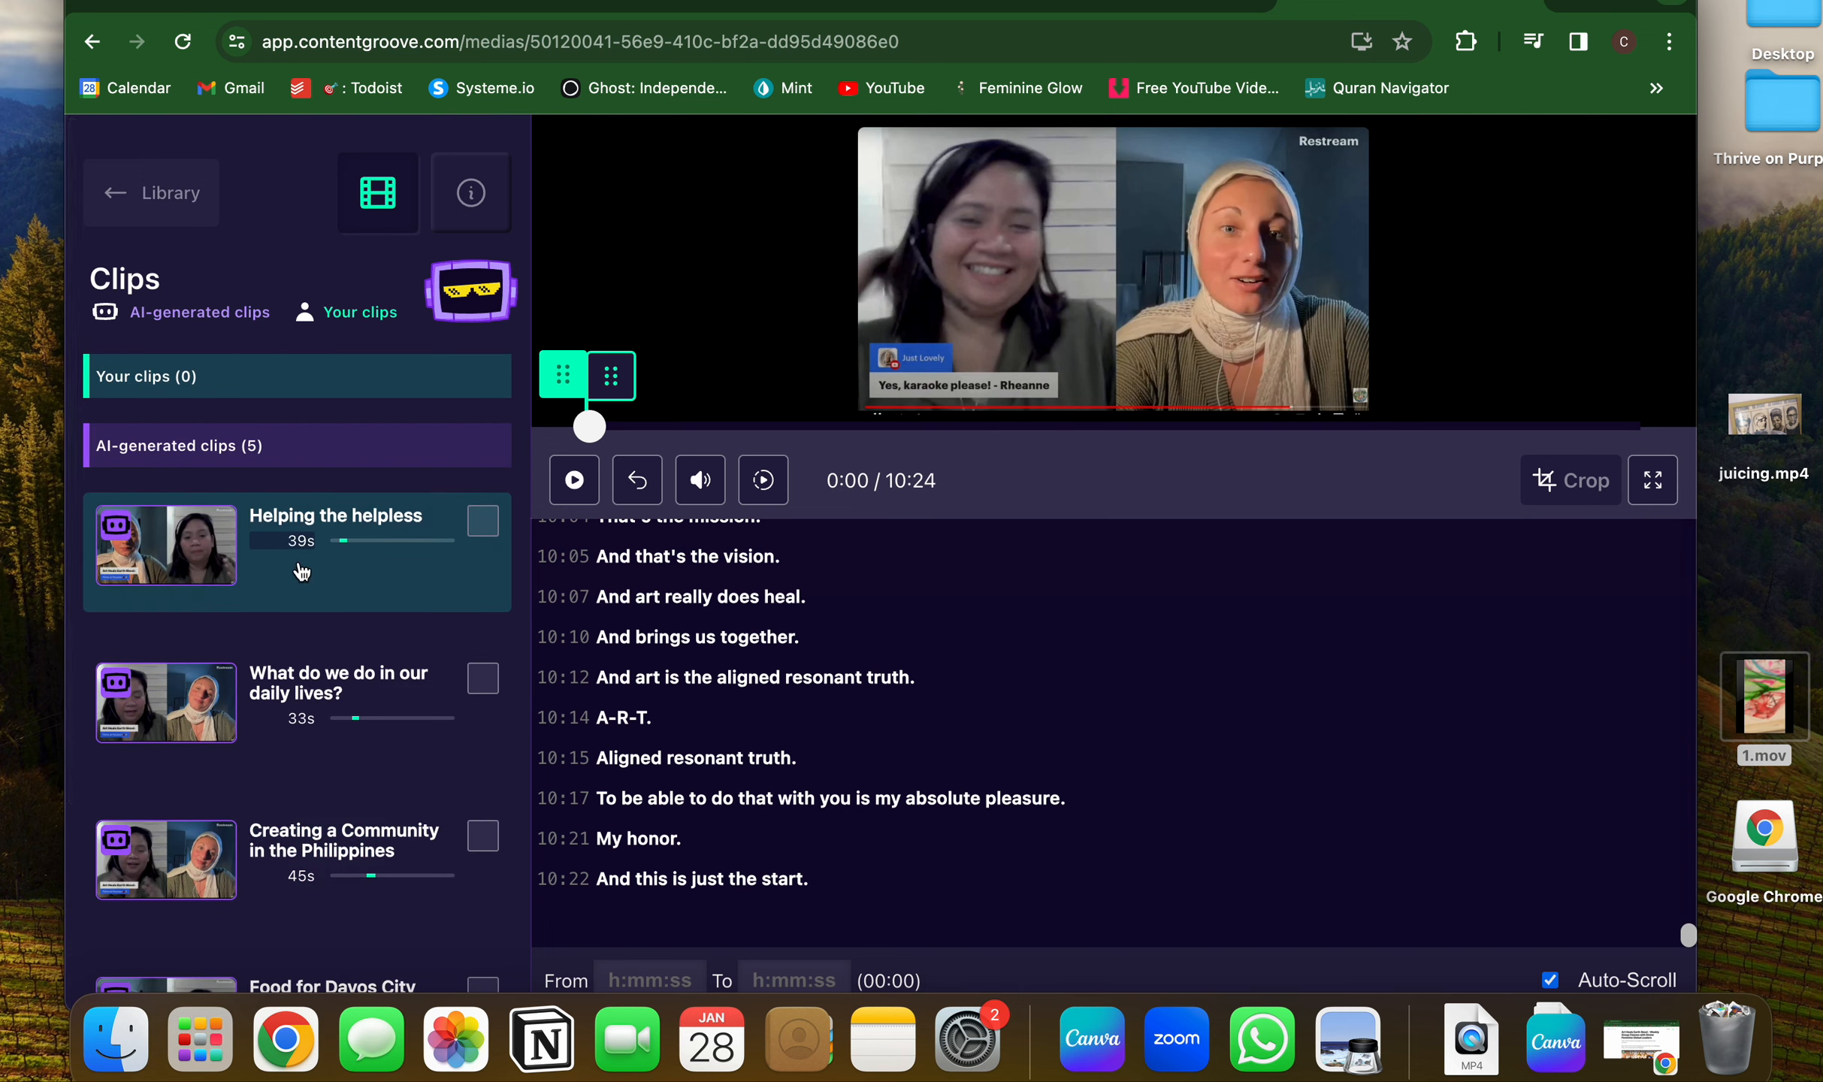
pyautogui.click(301, 572)
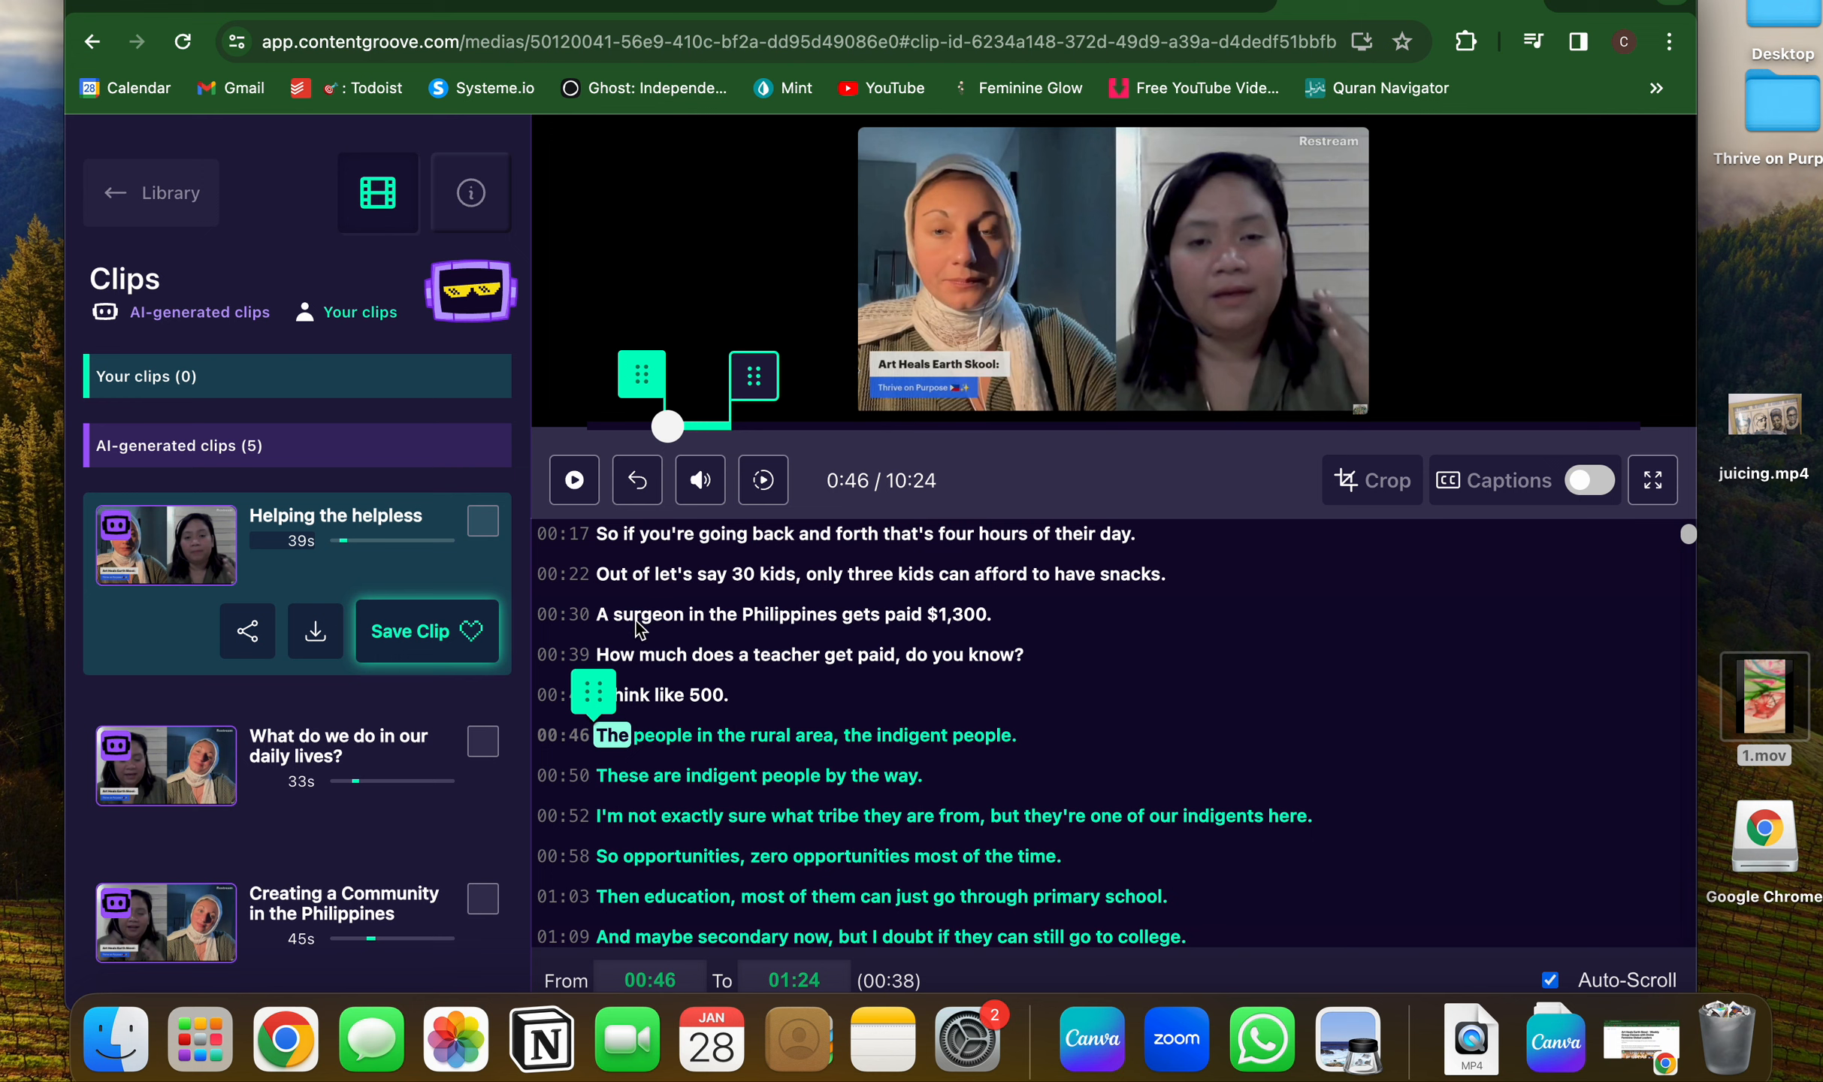
pyautogui.scroll(-1, 638, 628)
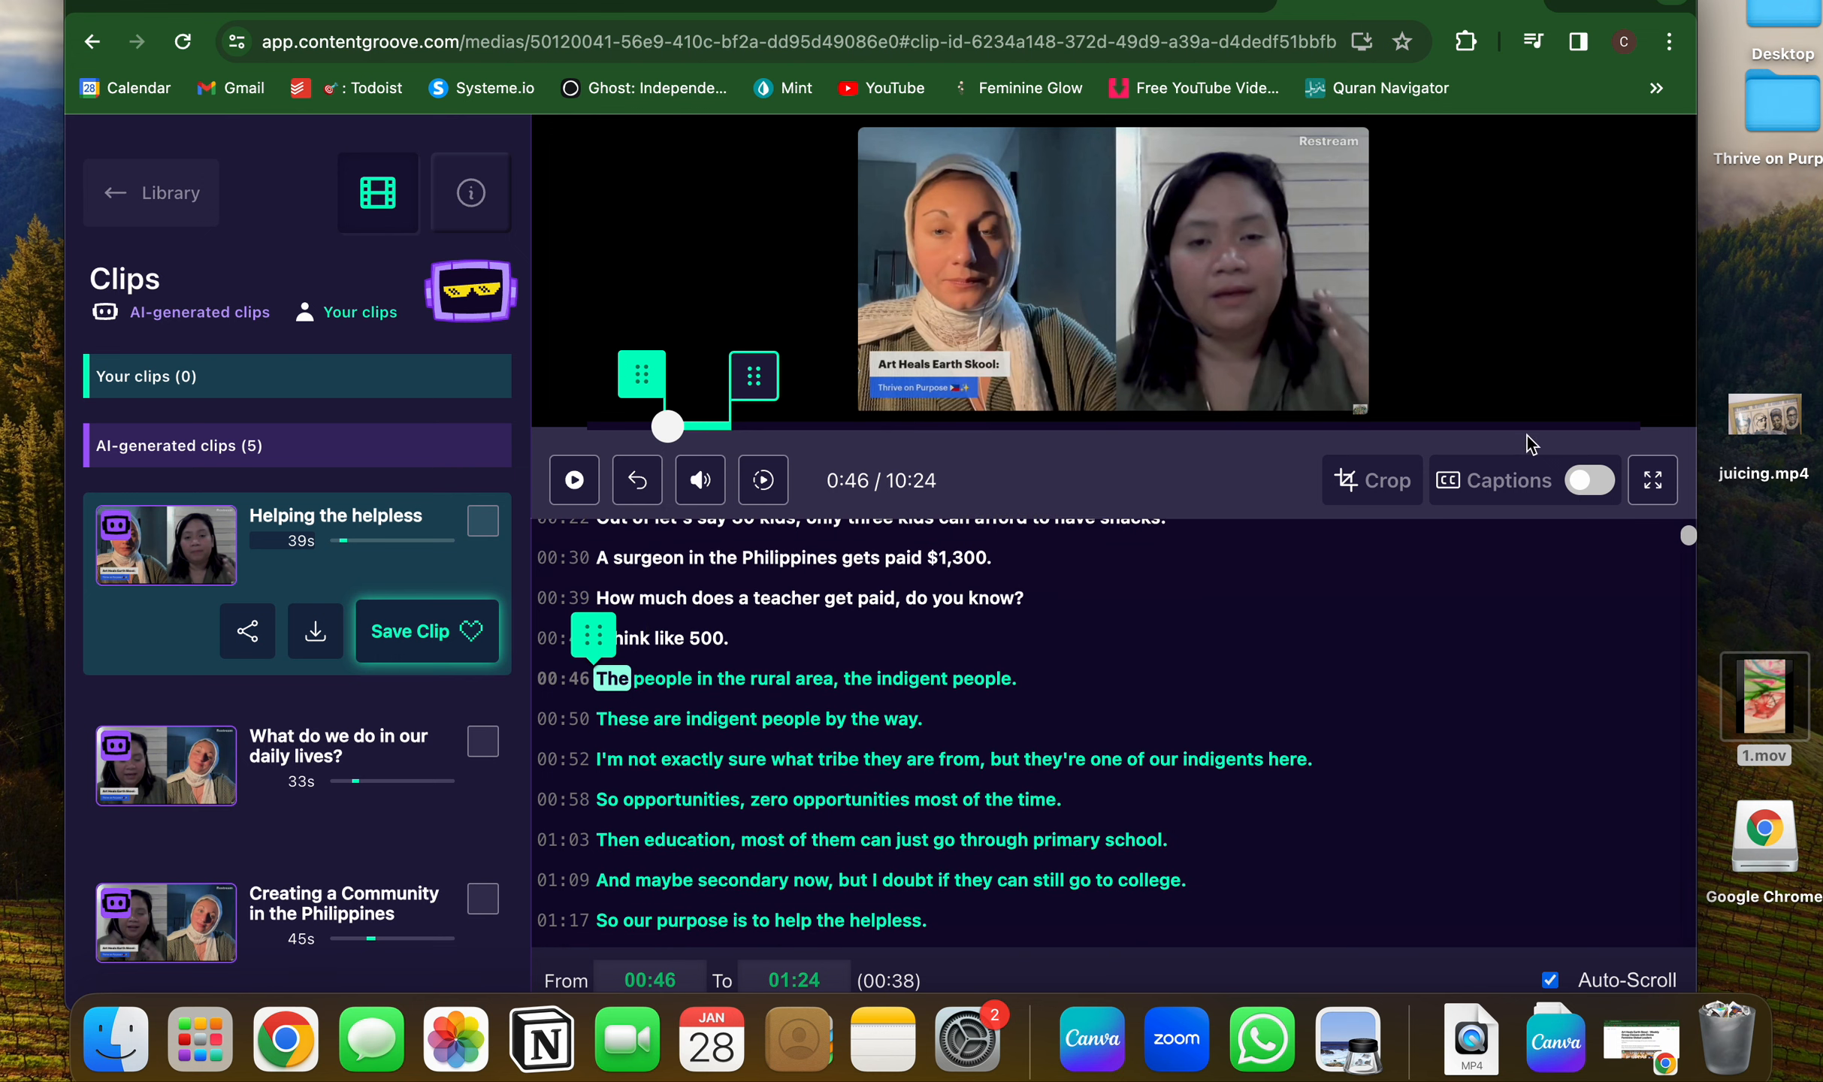
# Try the captions on the "Helping the helpless" clip, switching them on and back off.
pyautogui.click(1587, 481)
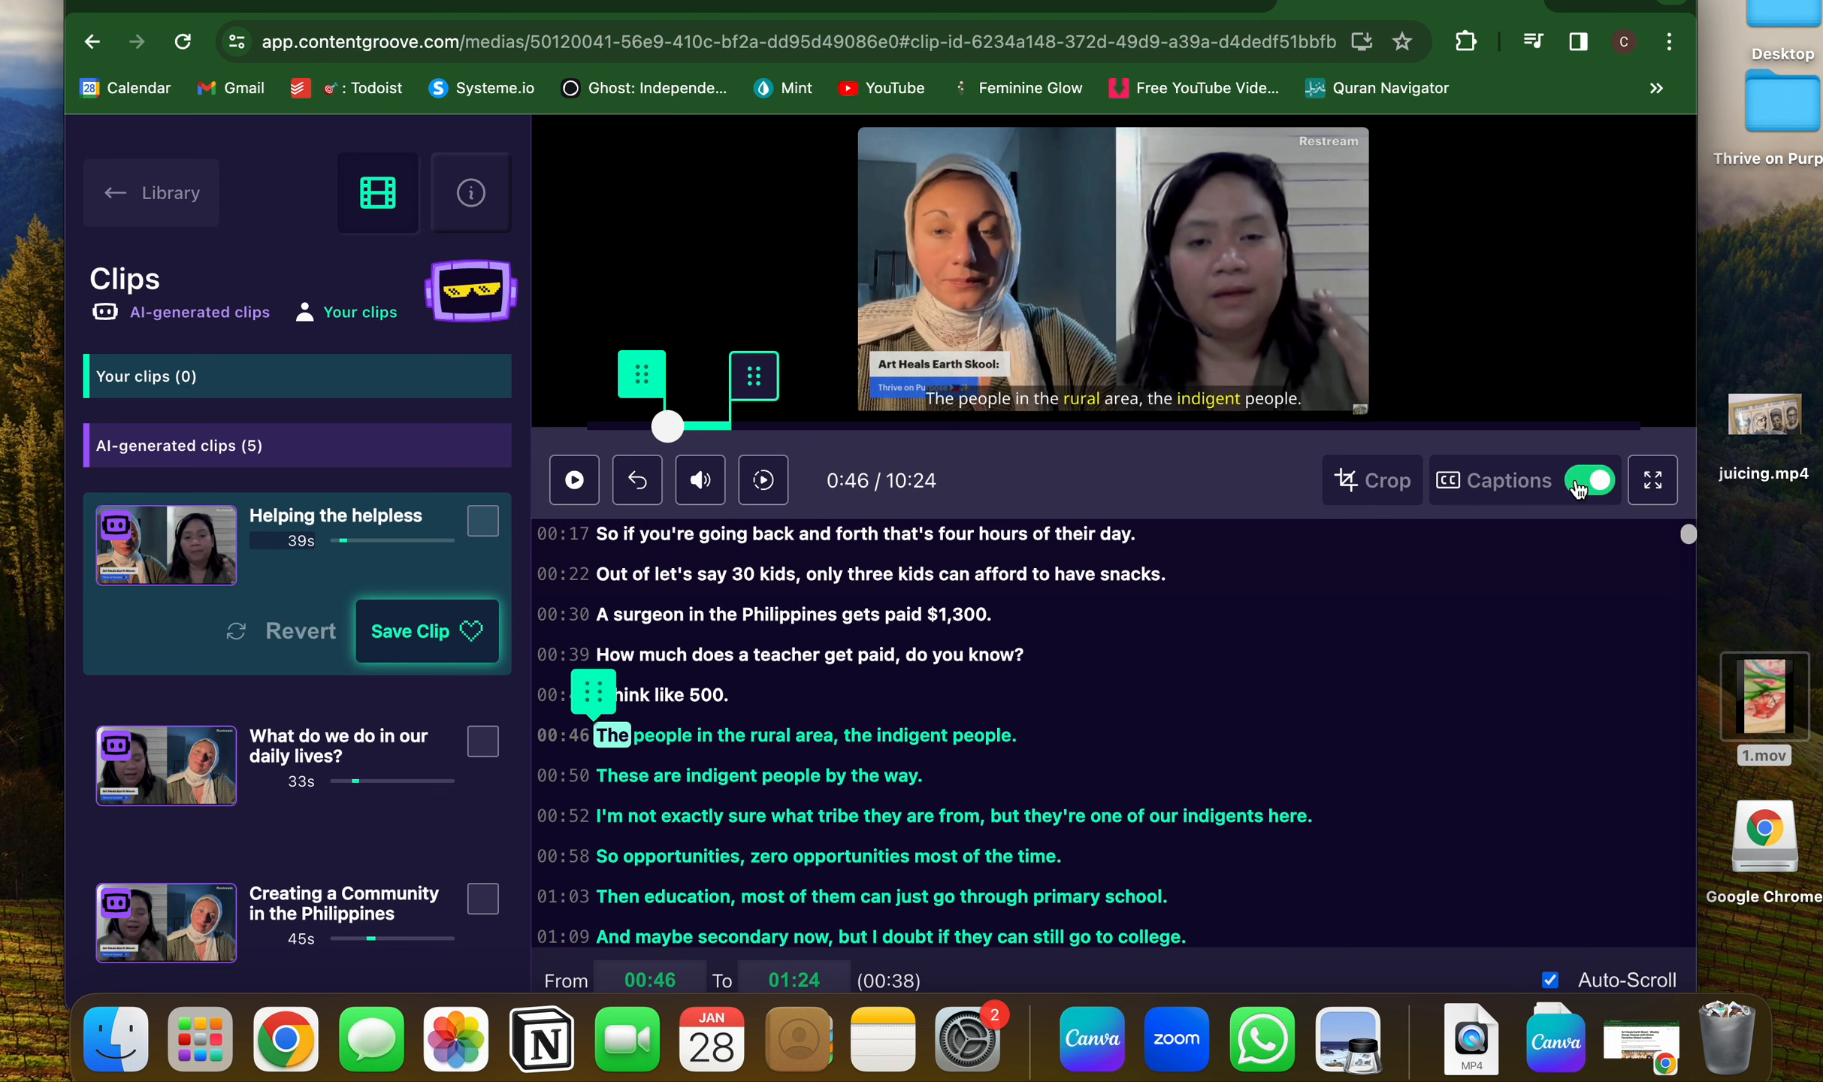
pyautogui.click(1579, 489)
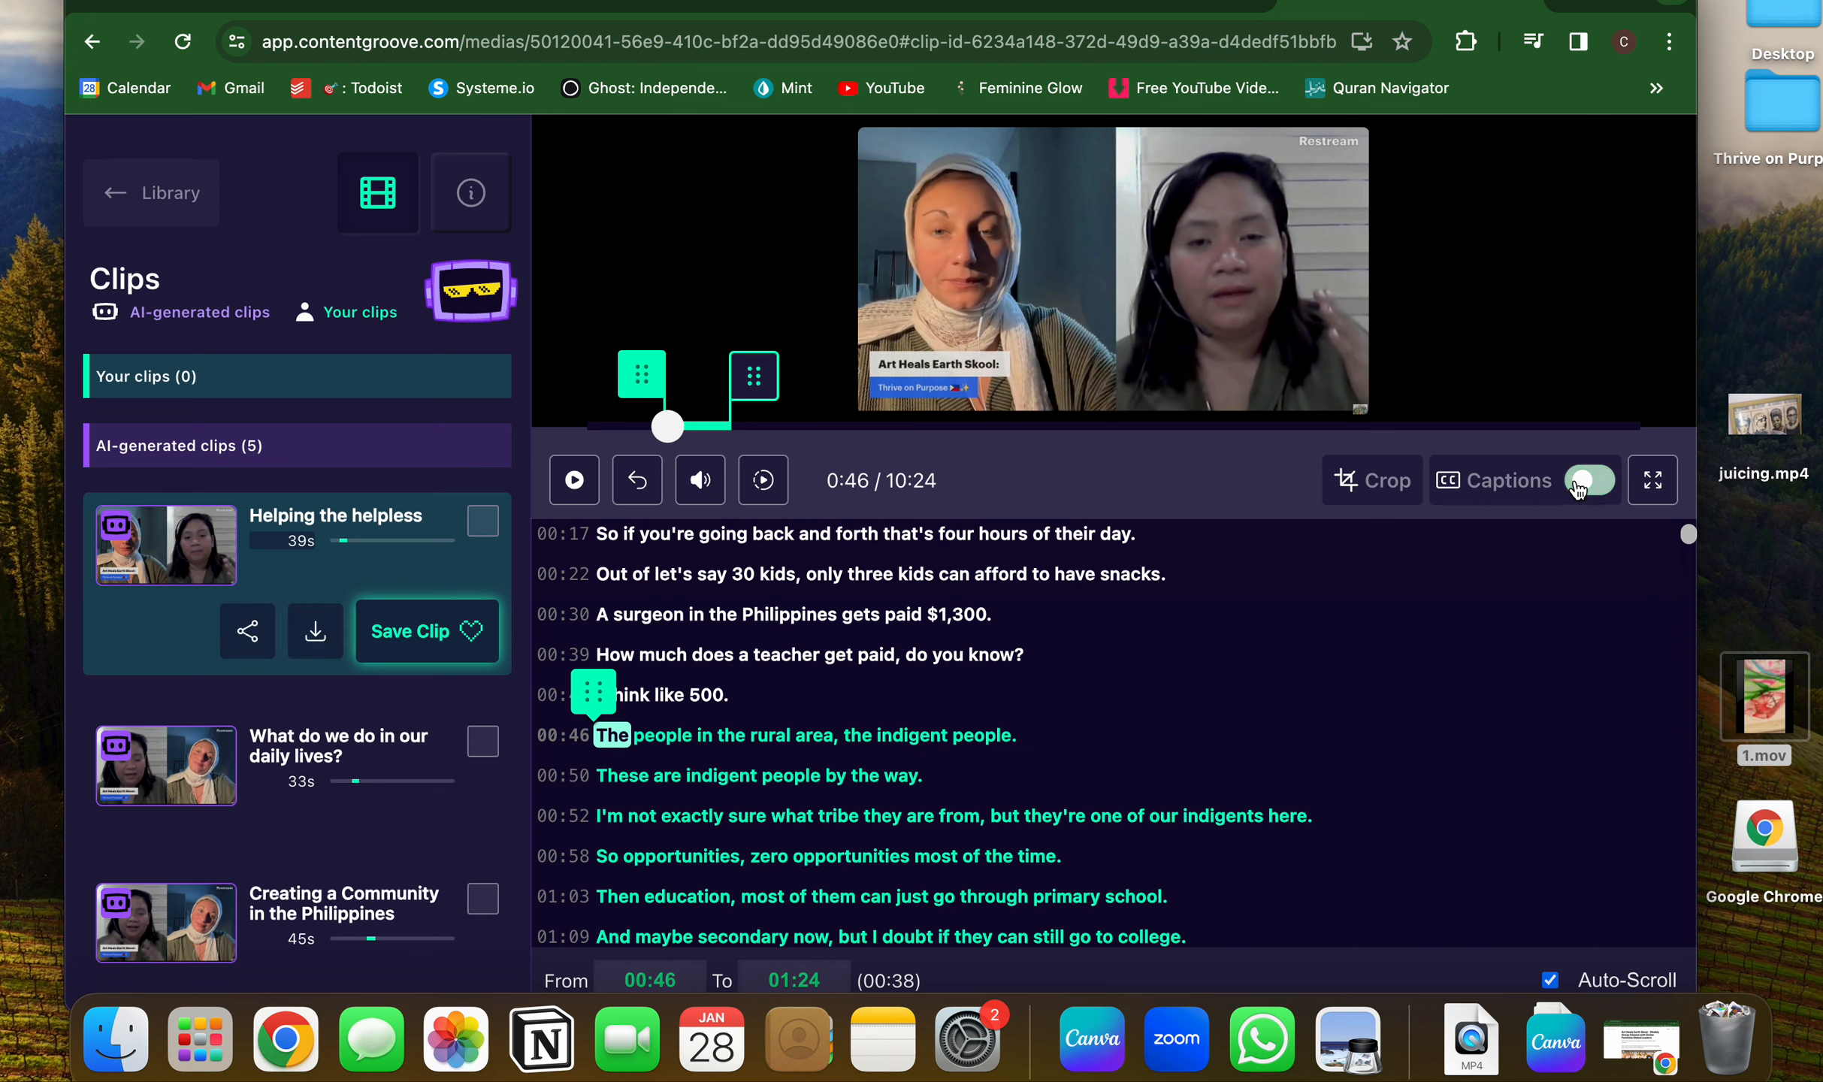
pyautogui.click(1579, 489)
pyautogui.click(1579, 489)
# Try a 9:16 crop on the "Helping the helpless" clip and shift its crop frame slightly.
pyautogui.click(1344, 490)
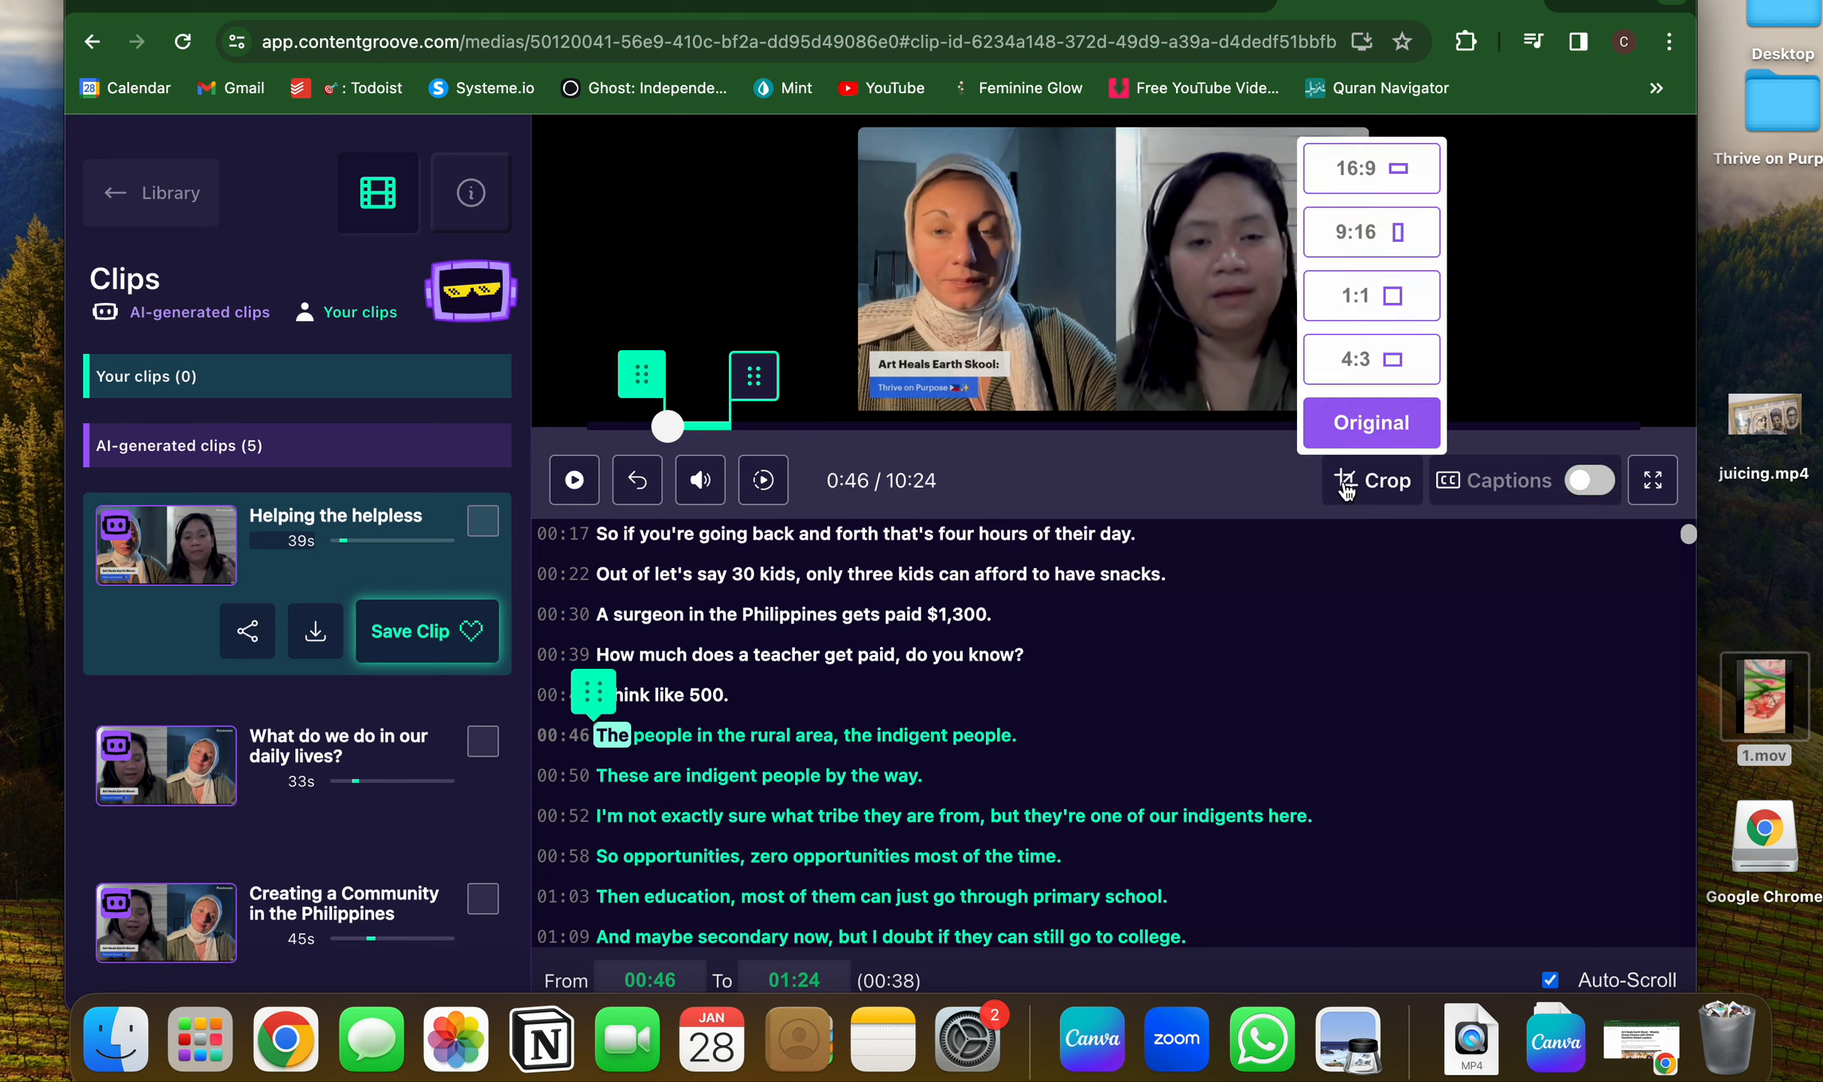
pyautogui.click(1354, 255)
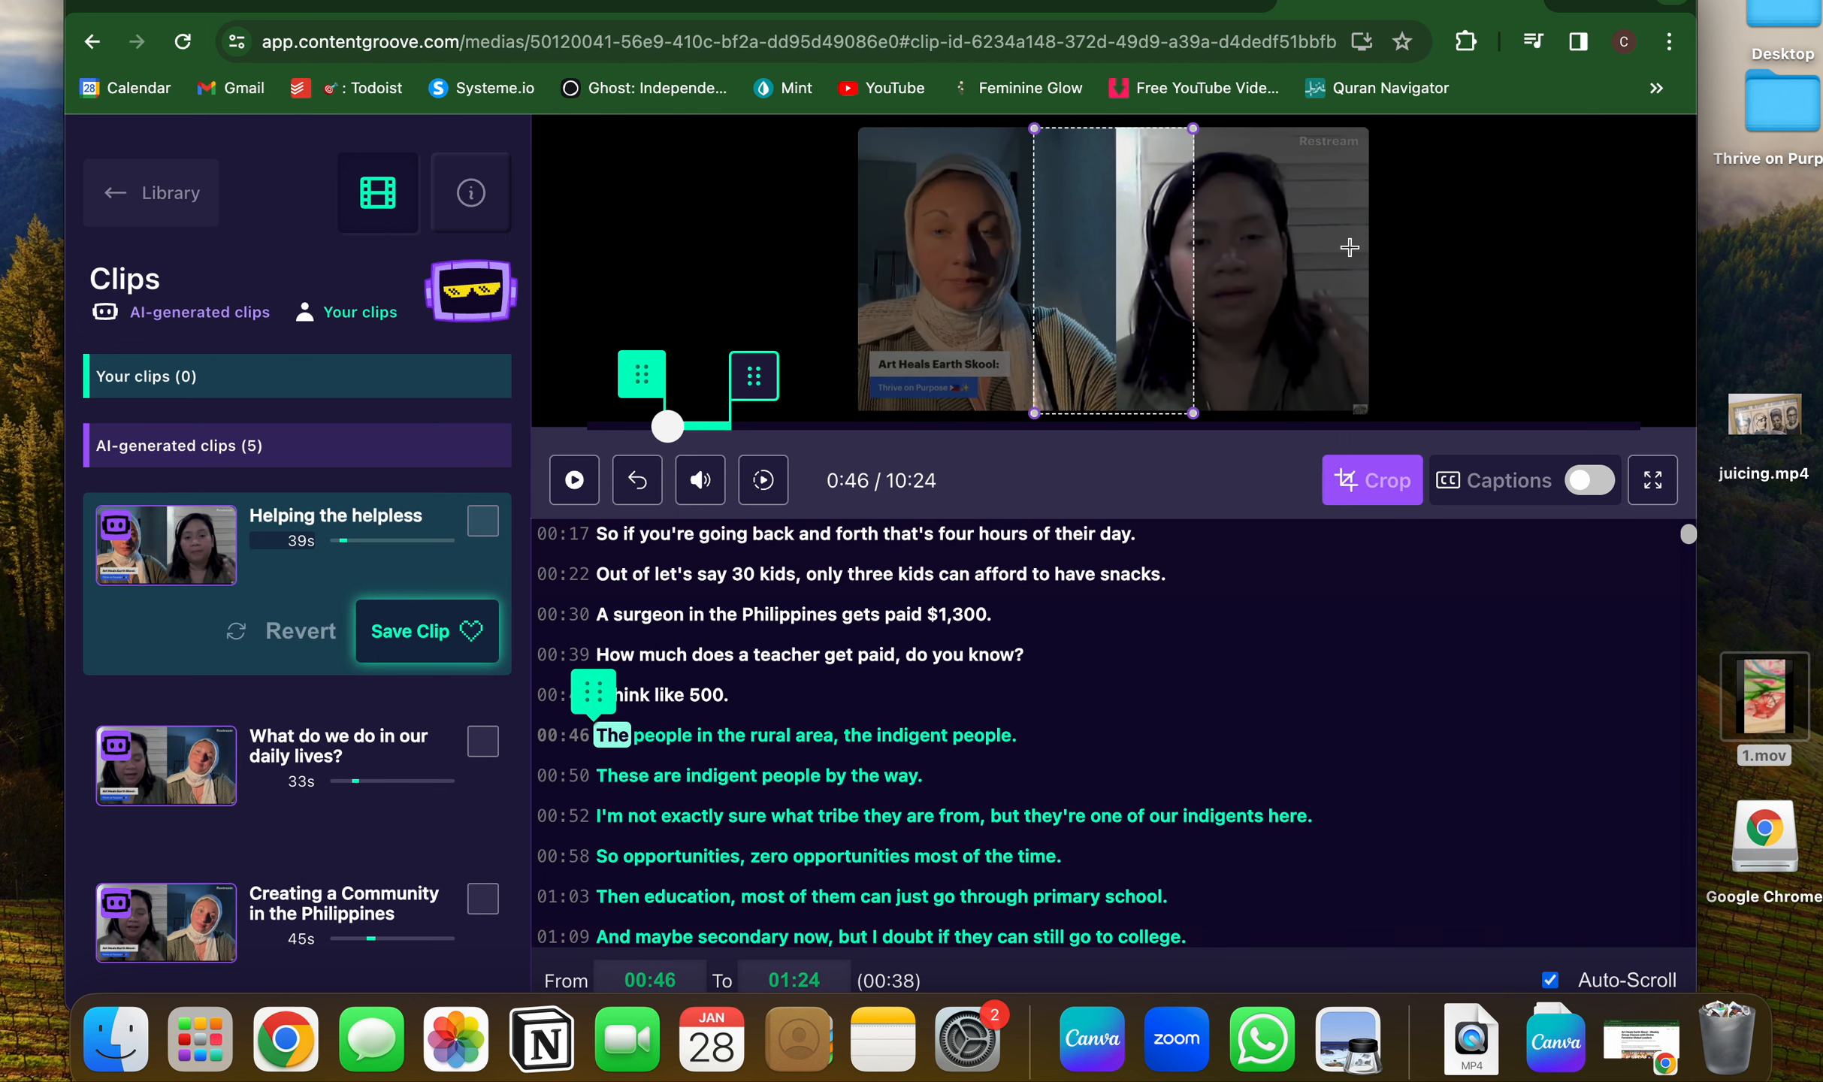
pyautogui.moveTo(1118, 346); pyautogui.dragTo(1128, 302)
# Try the 4:3, 16:9 and 1:1 crop ratios on the "Helping the helpless" clip in turn.
pyautogui.click(1369, 500)
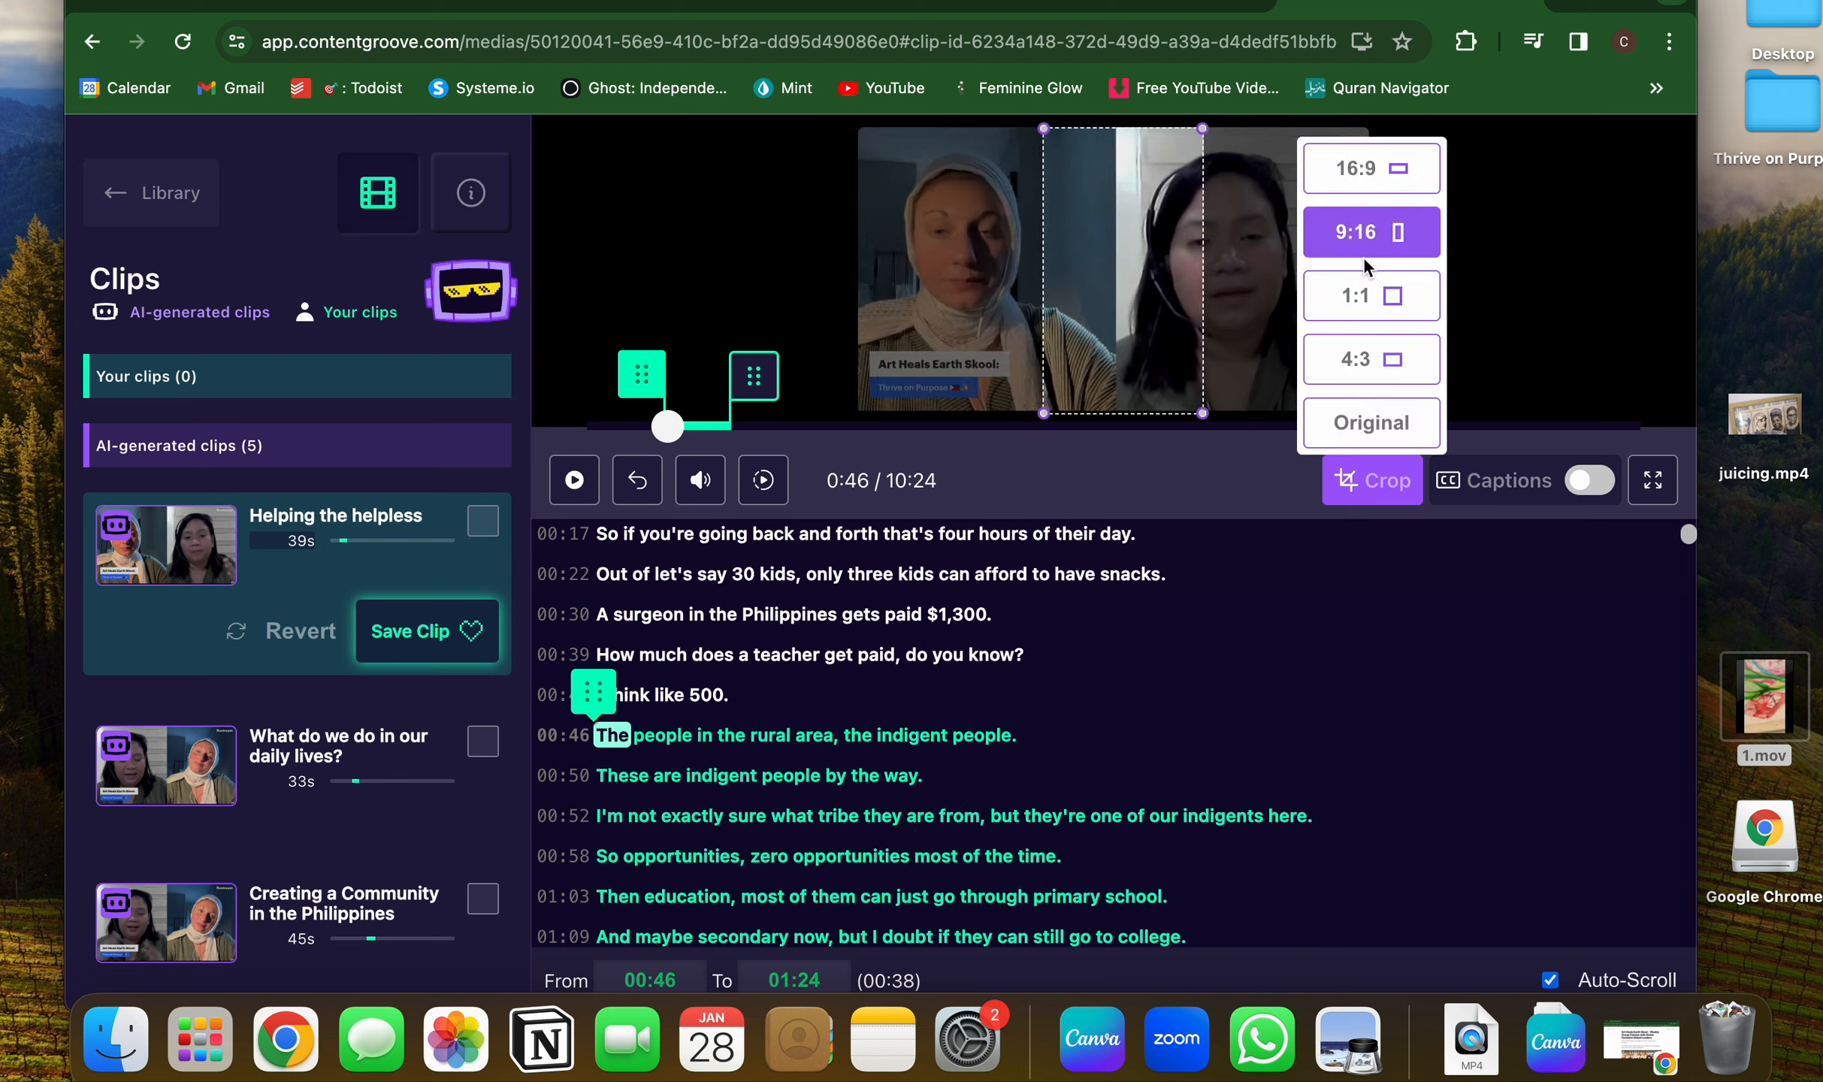
pyautogui.click(1370, 362)
pyautogui.click(1357, 488)
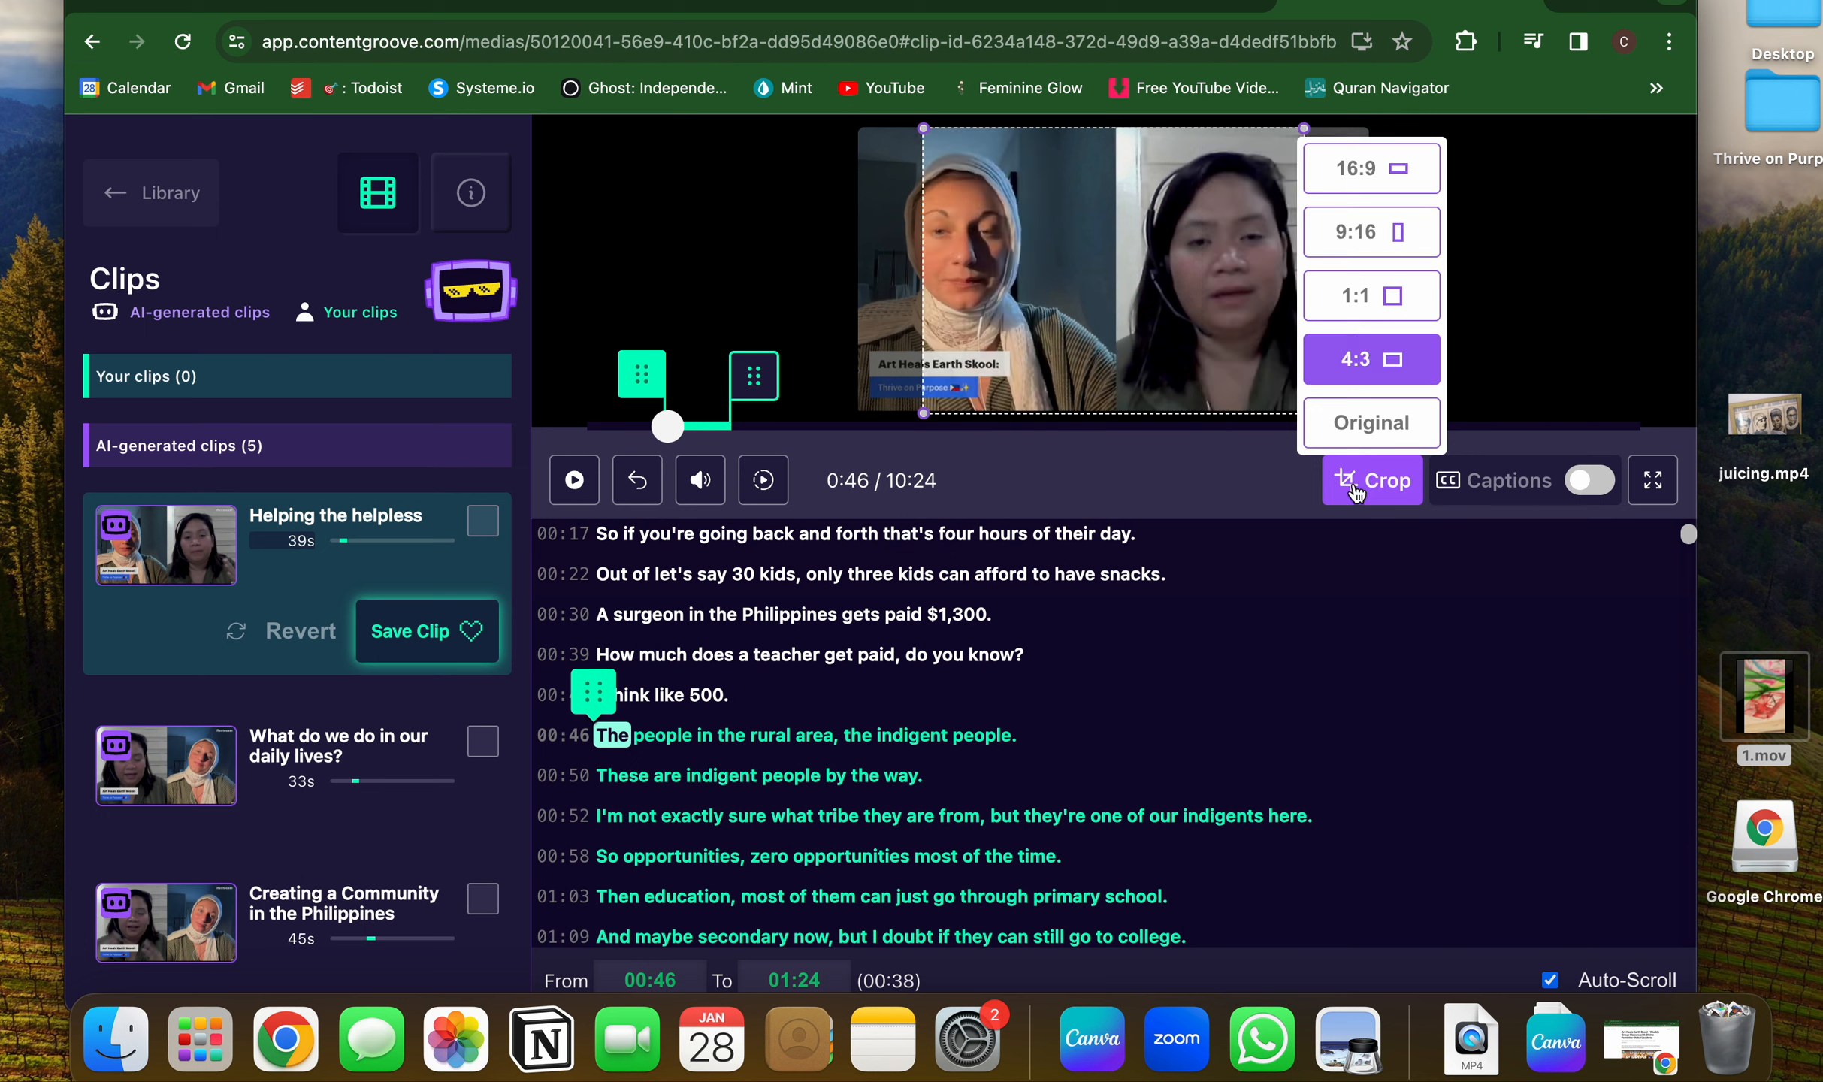
pyautogui.click(1358, 181)
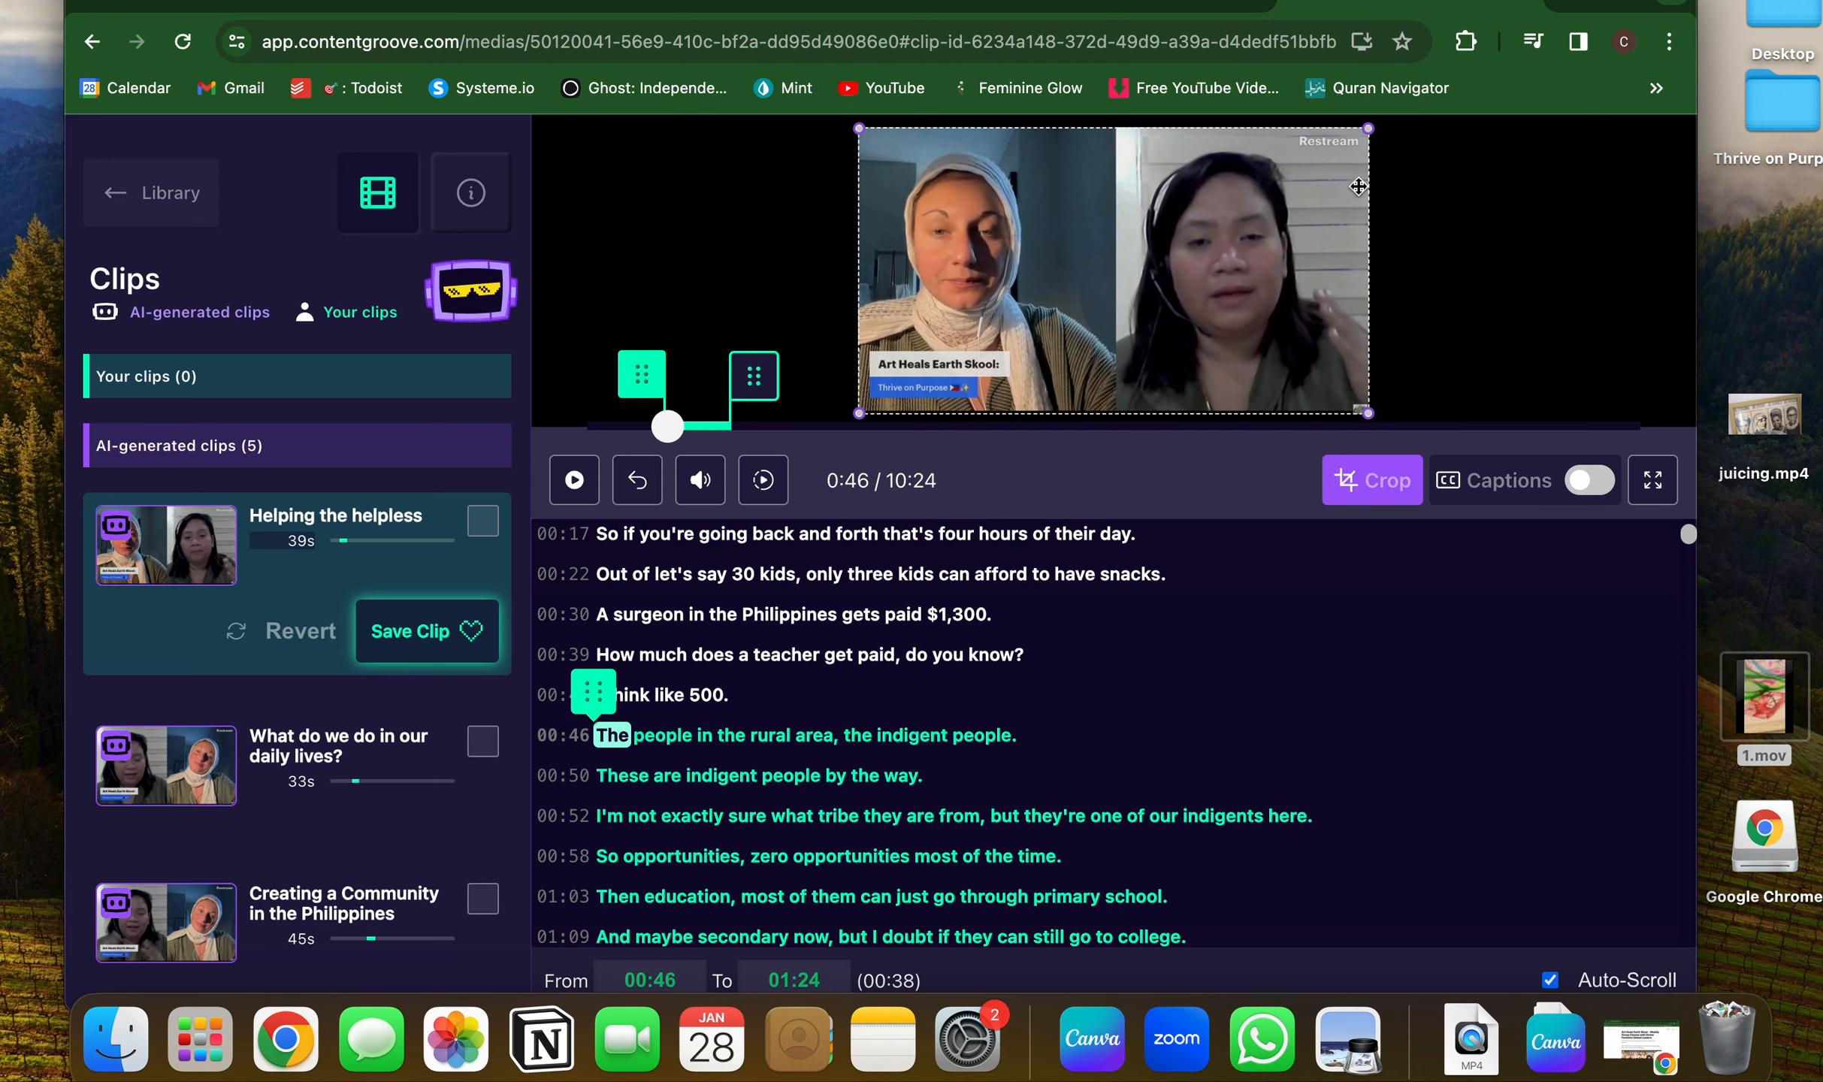
pyautogui.click(1385, 481)
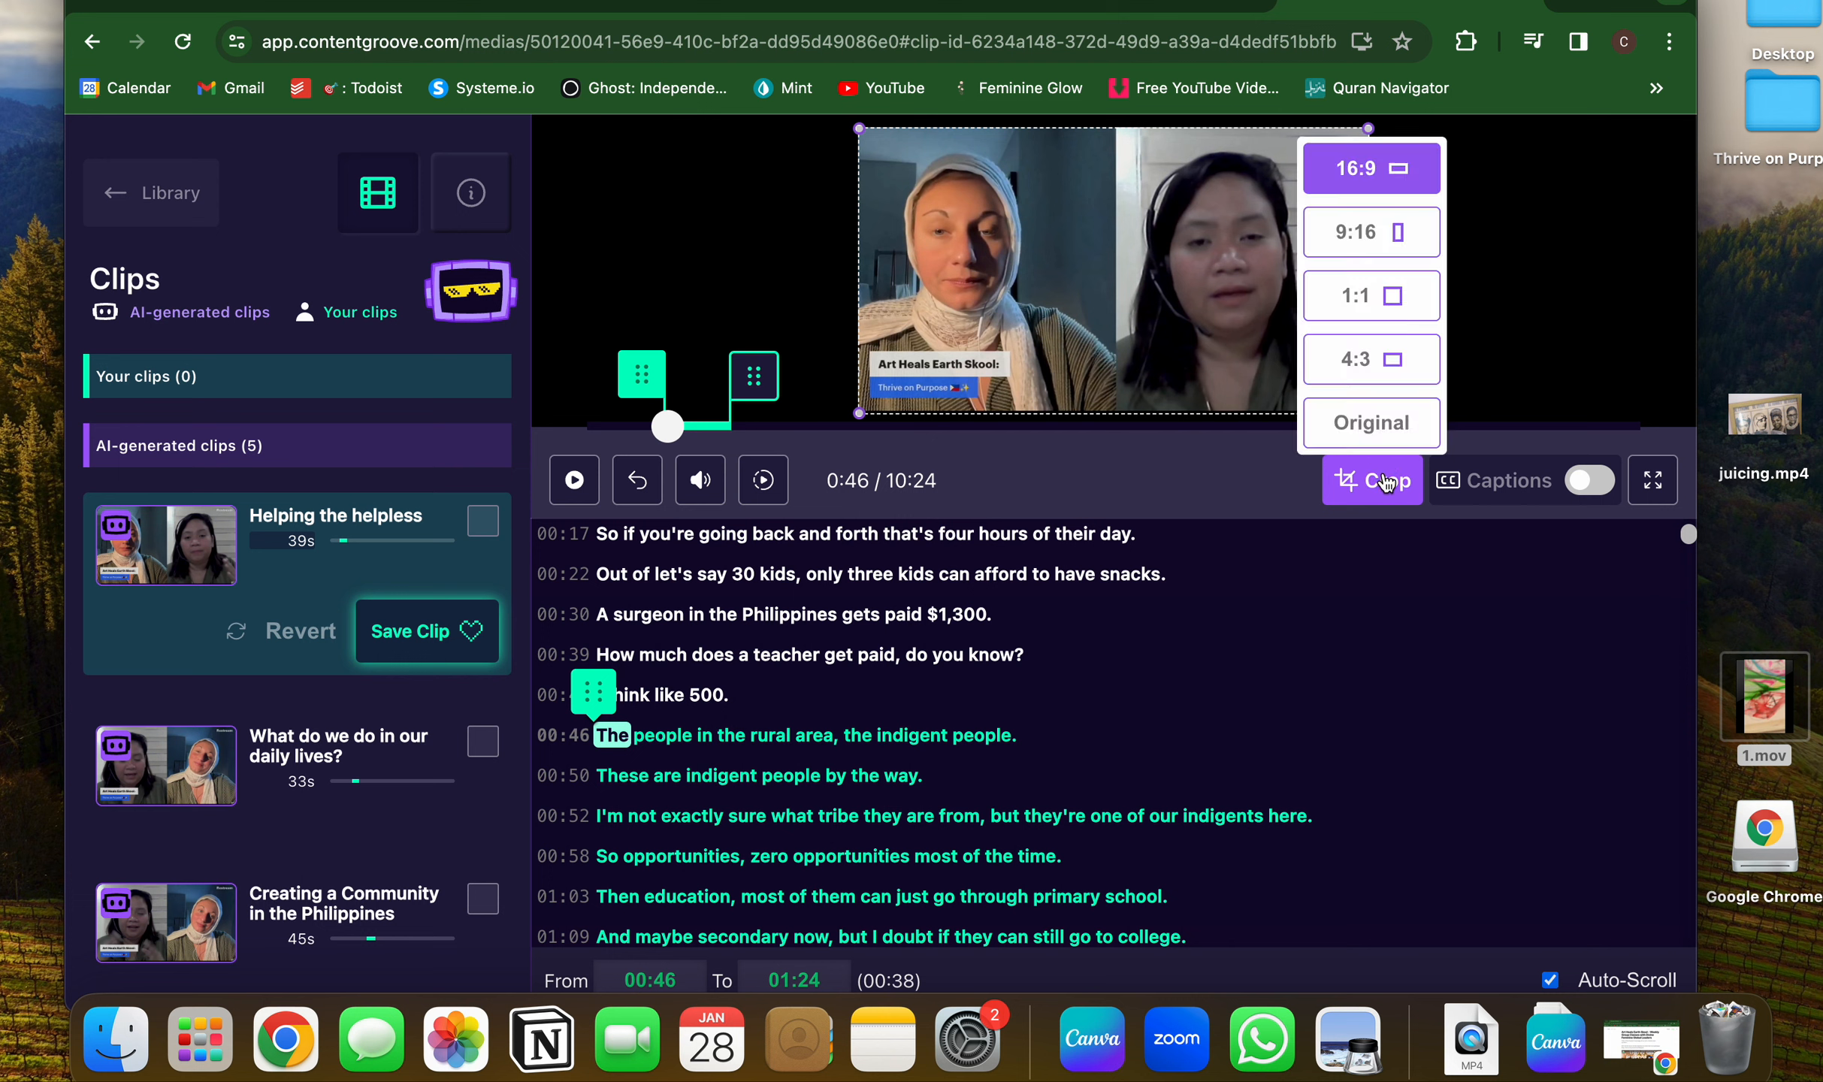
pyautogui.click(1372, 316)
# Try a 4:3 crop on the clip and reposition the crop frame sideways across the two speakers.
pyautogui.click(1361, 490)
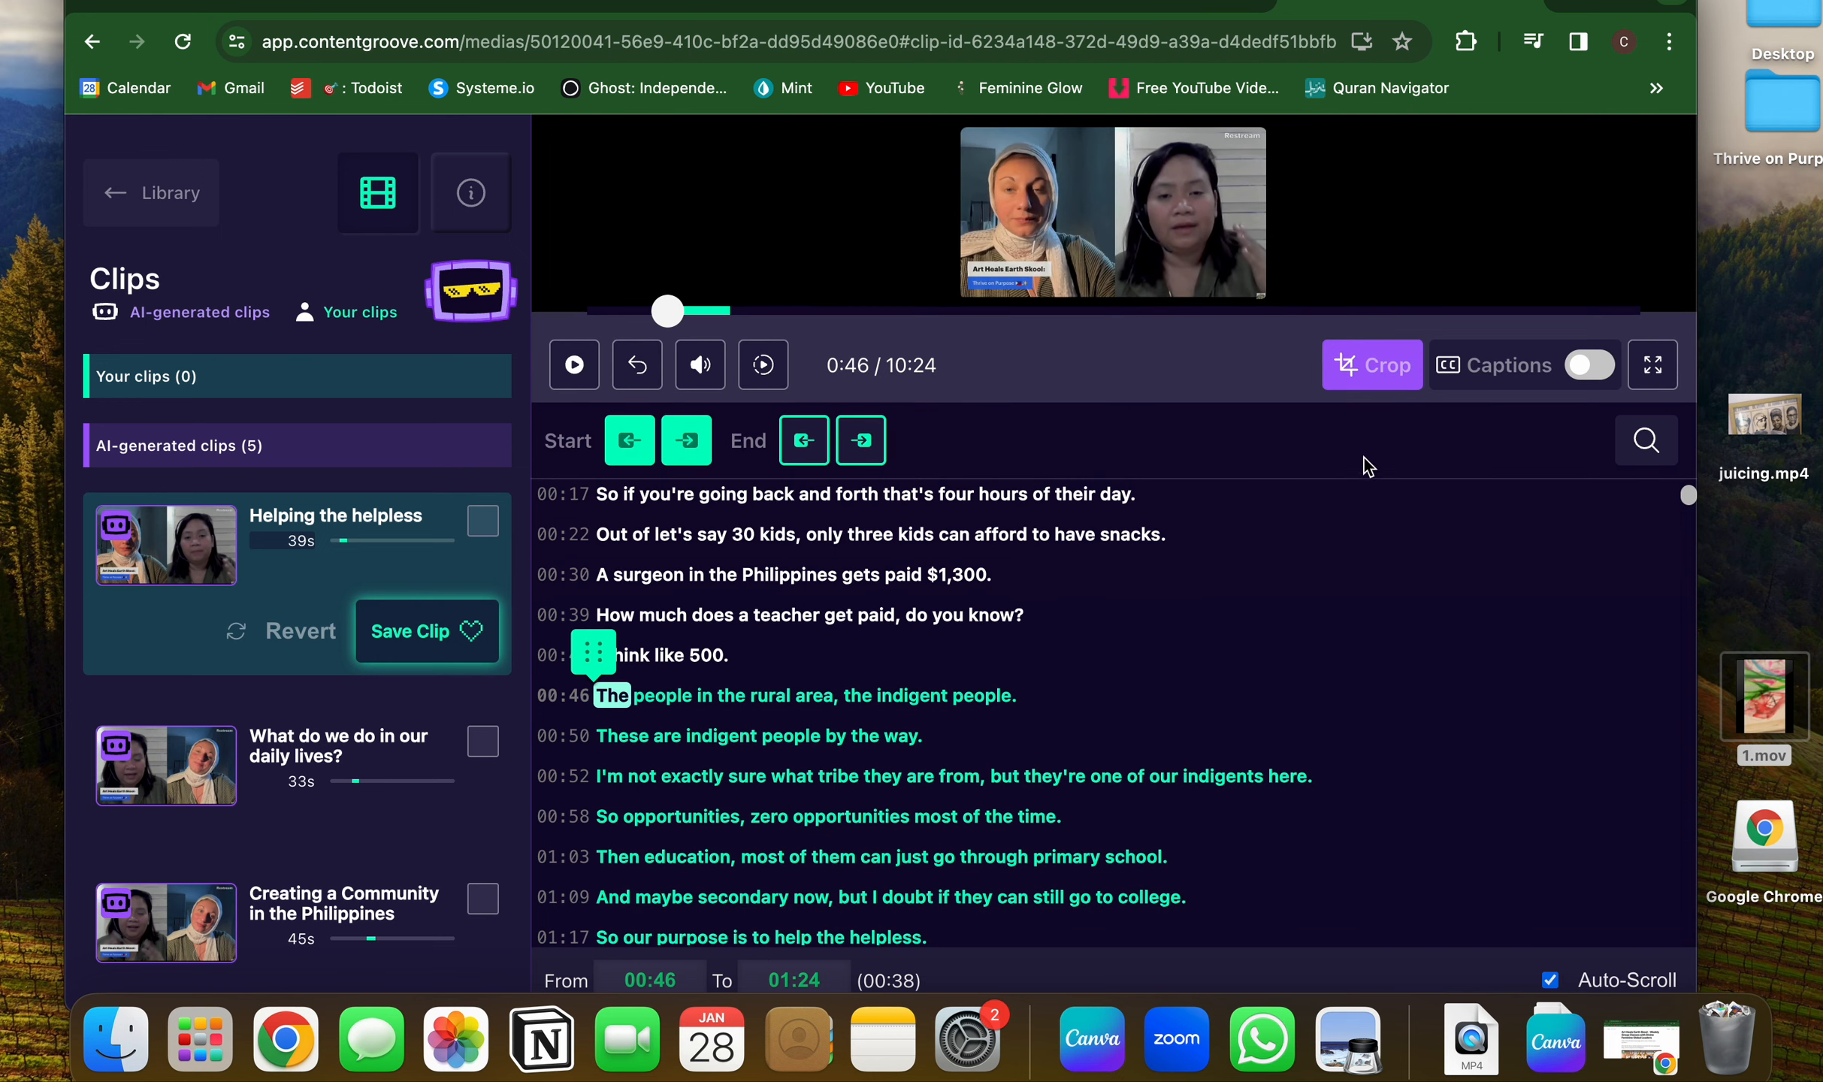
pyautogui.click(1361, 375)
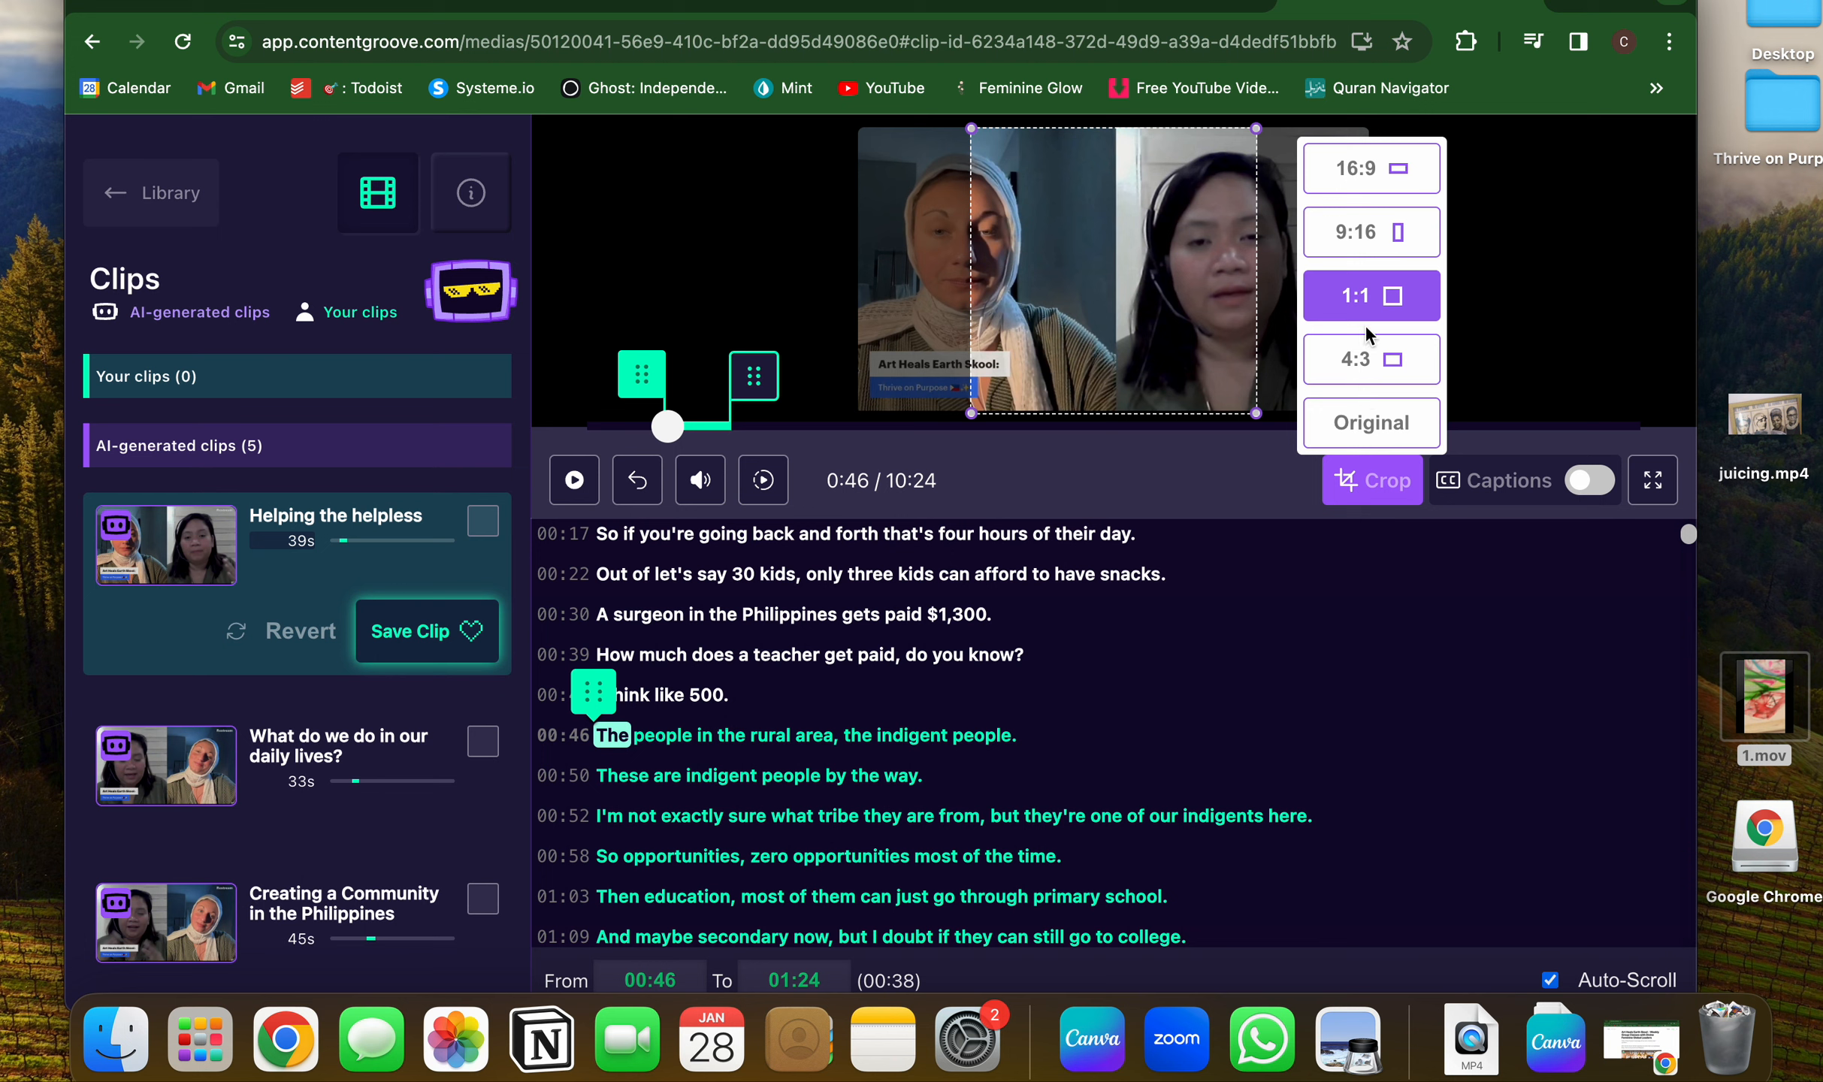
pyautogui.click(1372, 367)
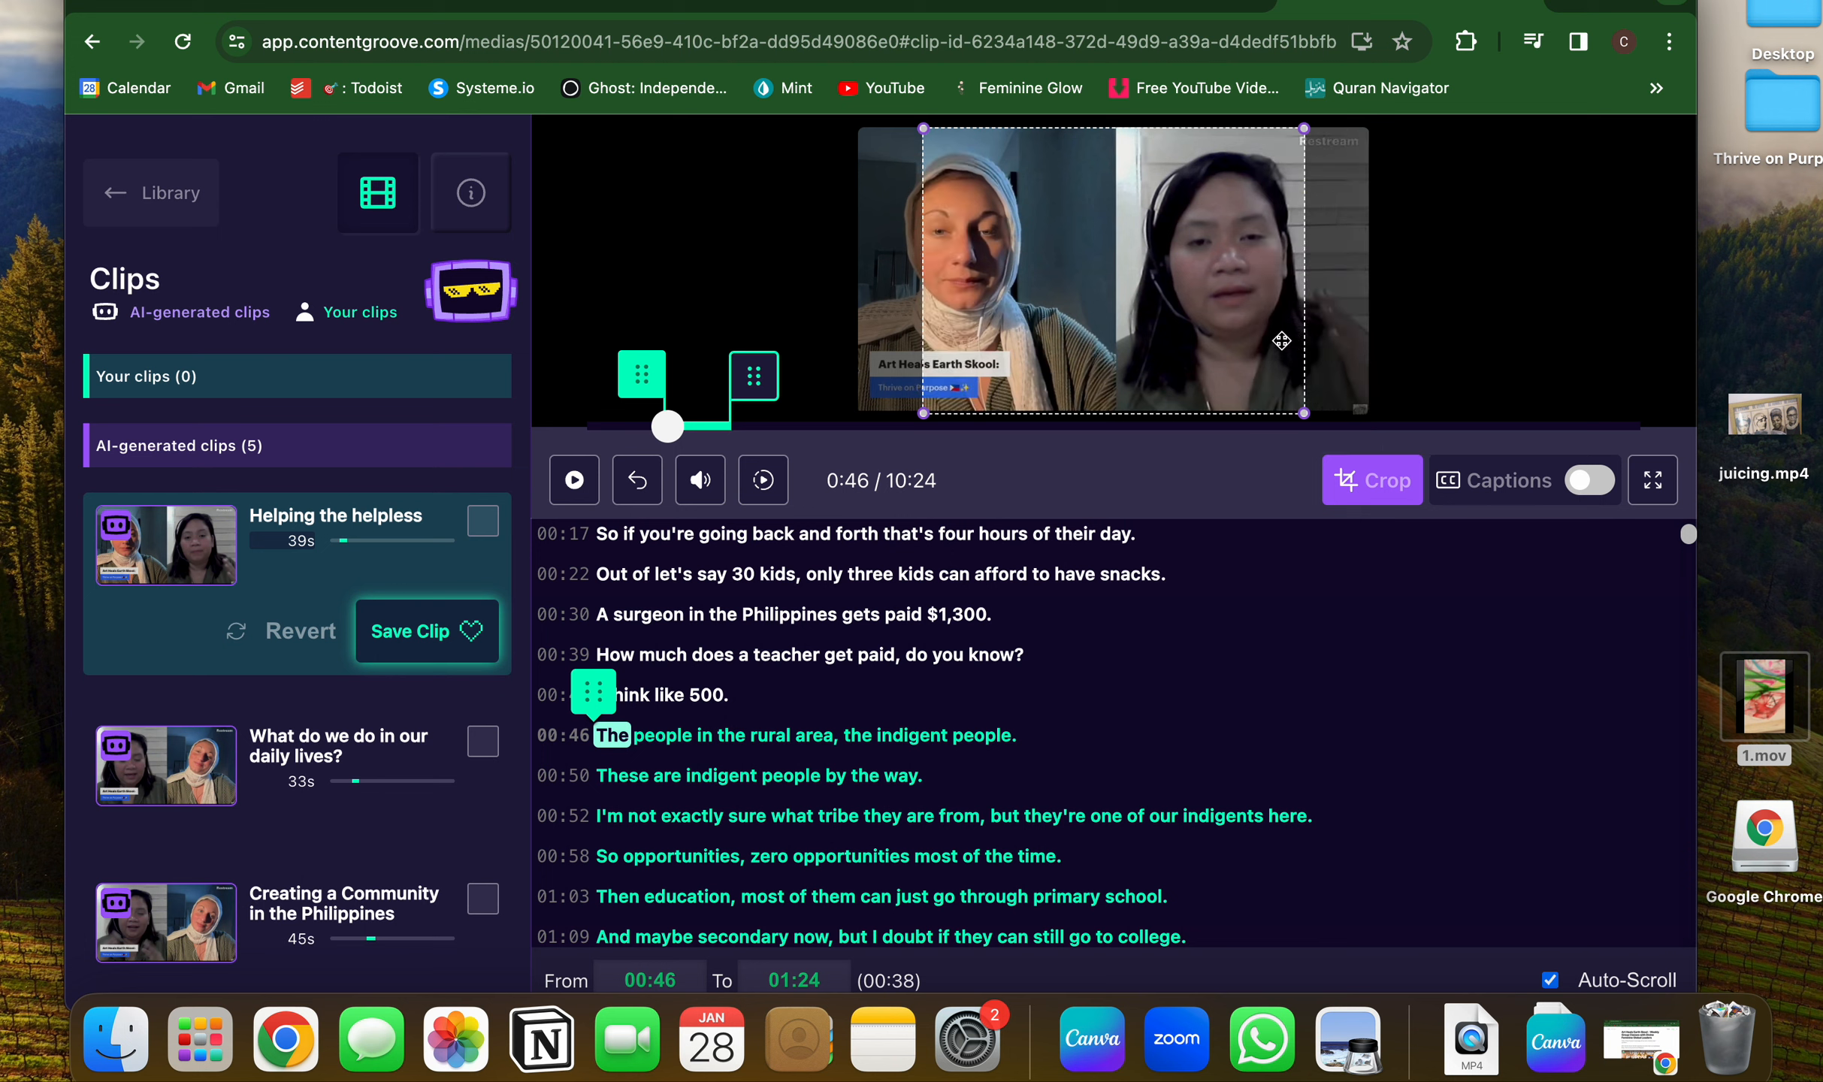
pyautogui.moveTo(1281, 340); pyautogui.dragTo(1256, 388)
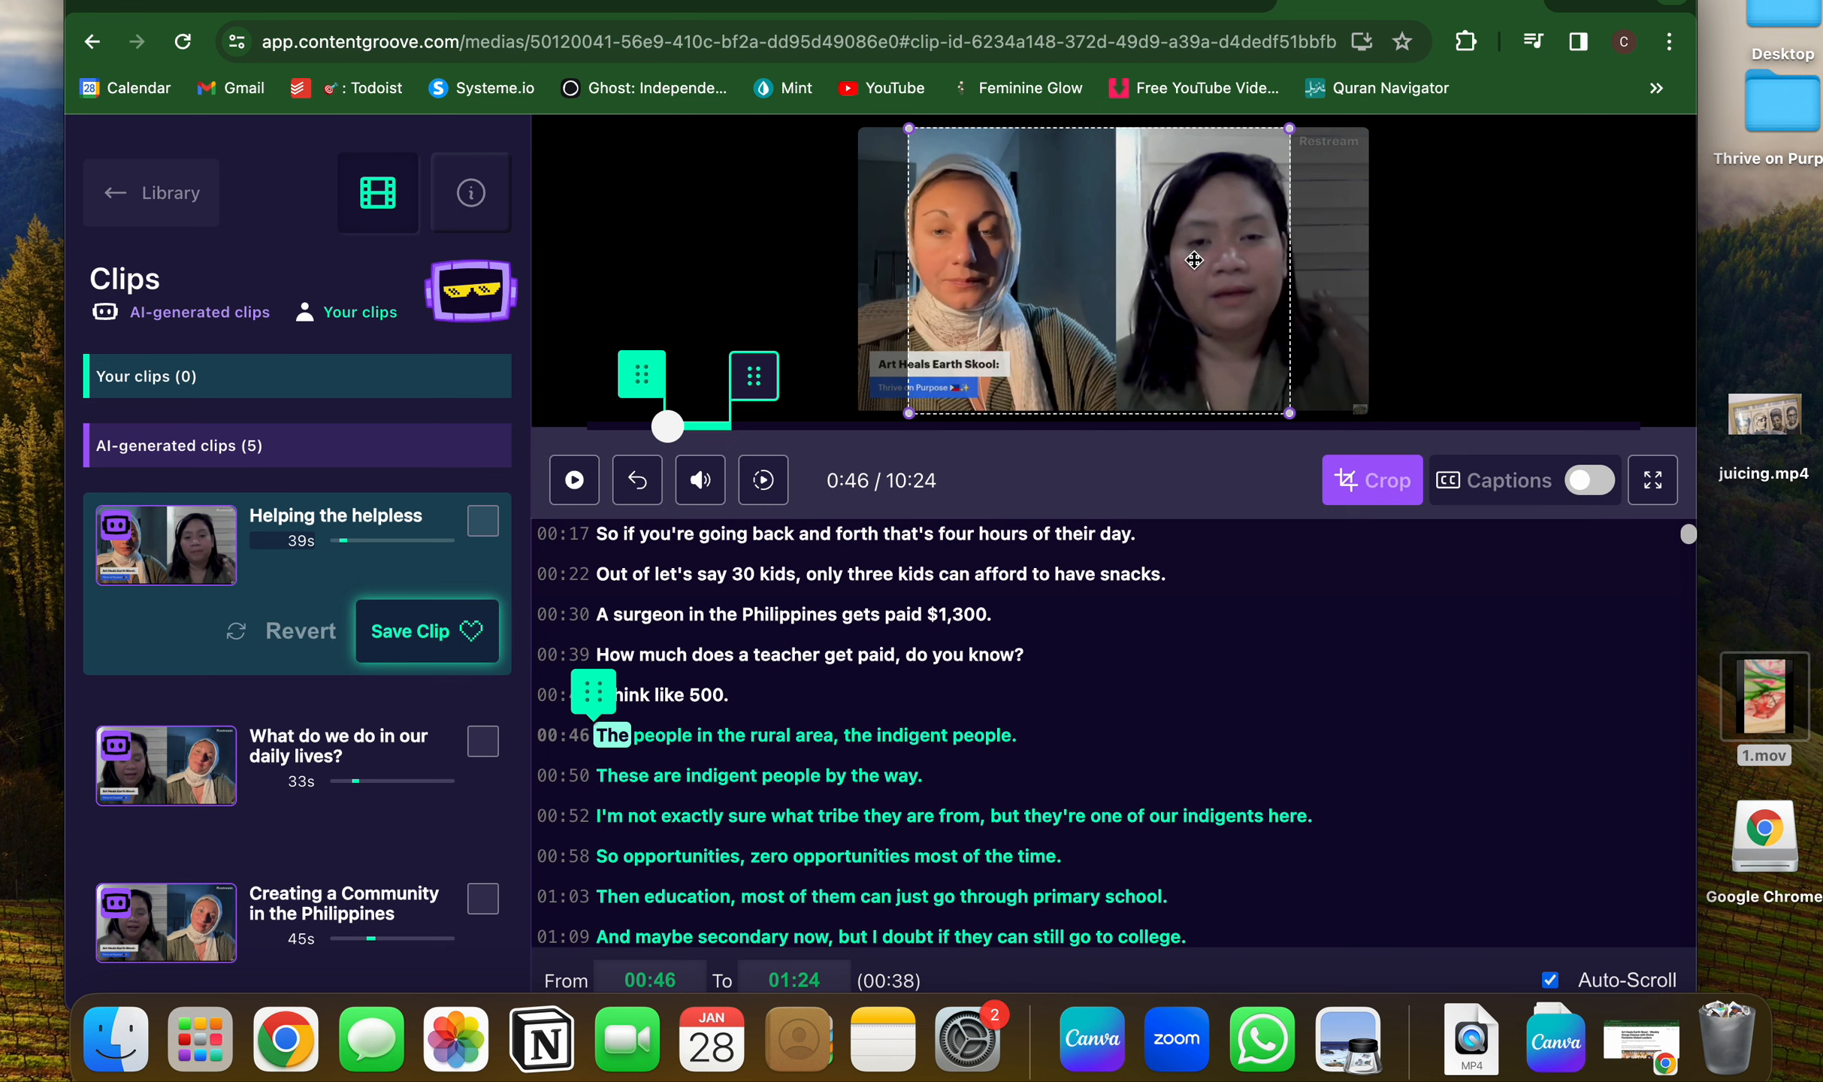
pyautogui.moveTo(1194, 260); pyautogui.dragTo(1111, 286)
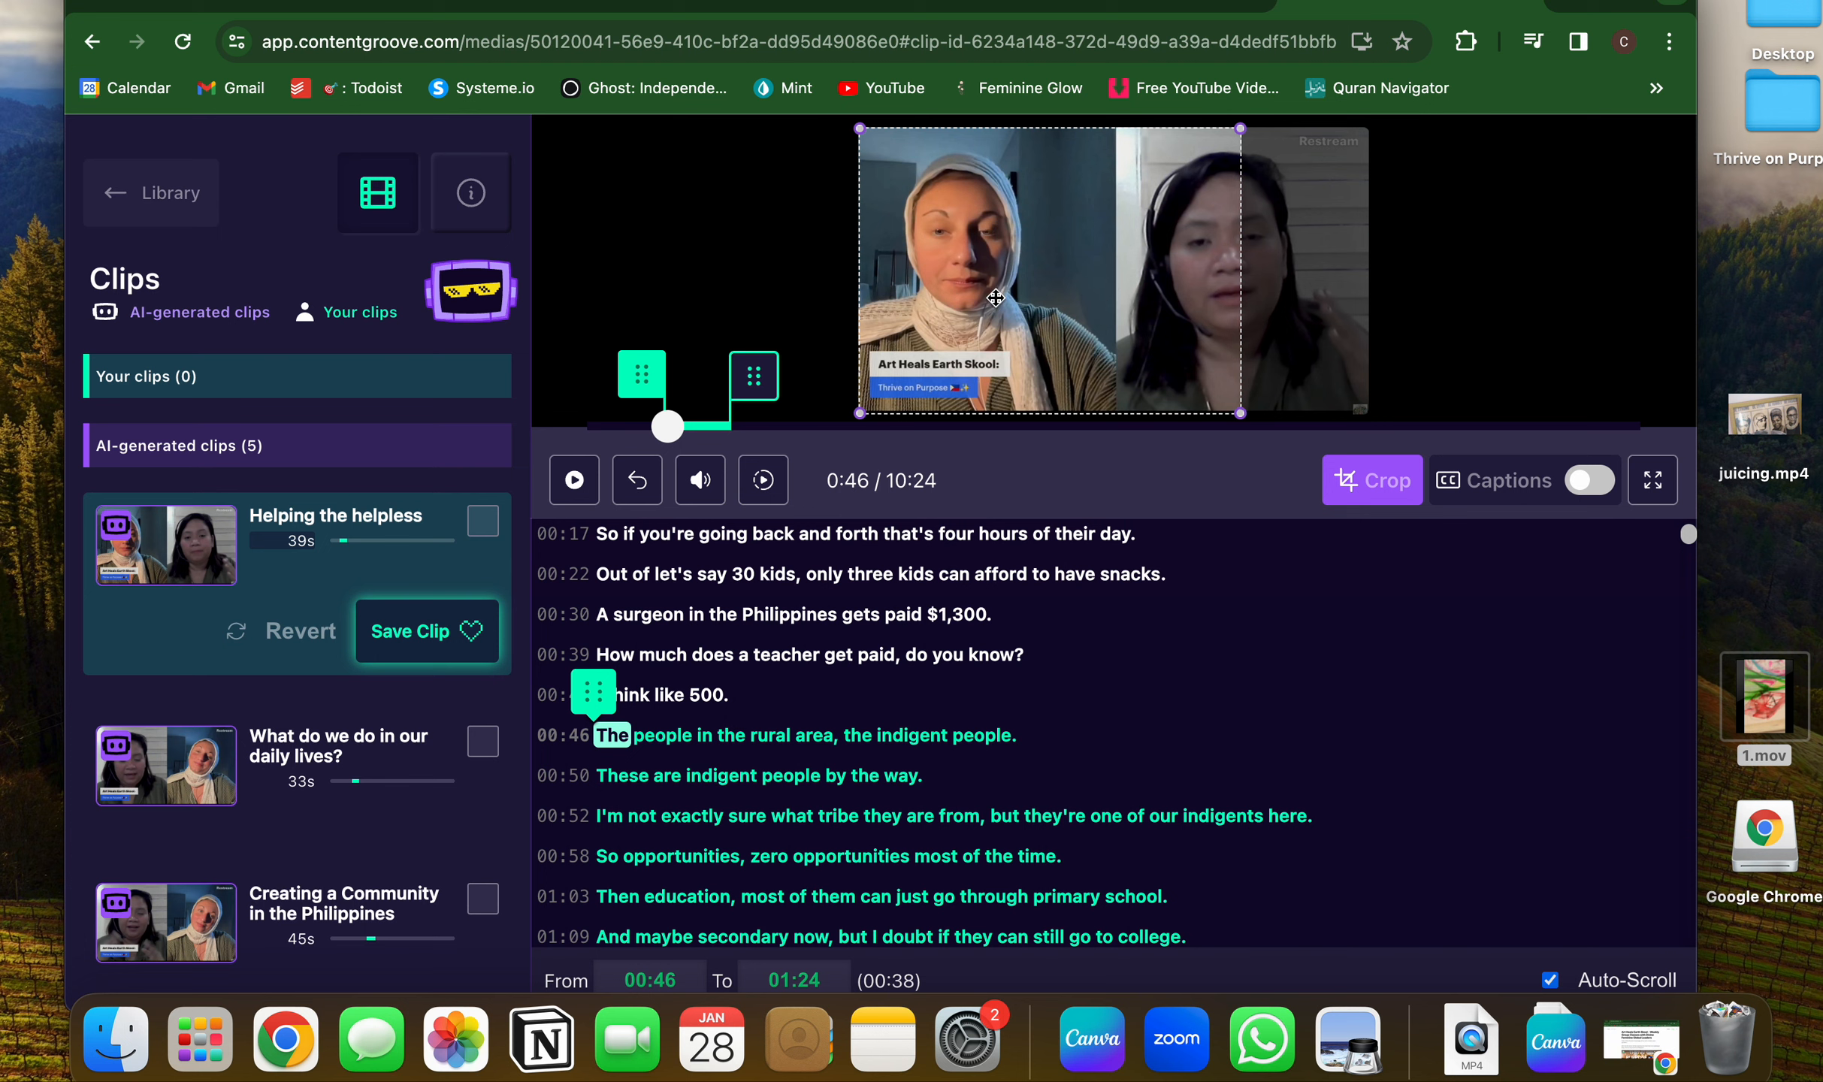
pyautogui.moveTo(995, 299); pyautogui.dragTo(1035, 298)
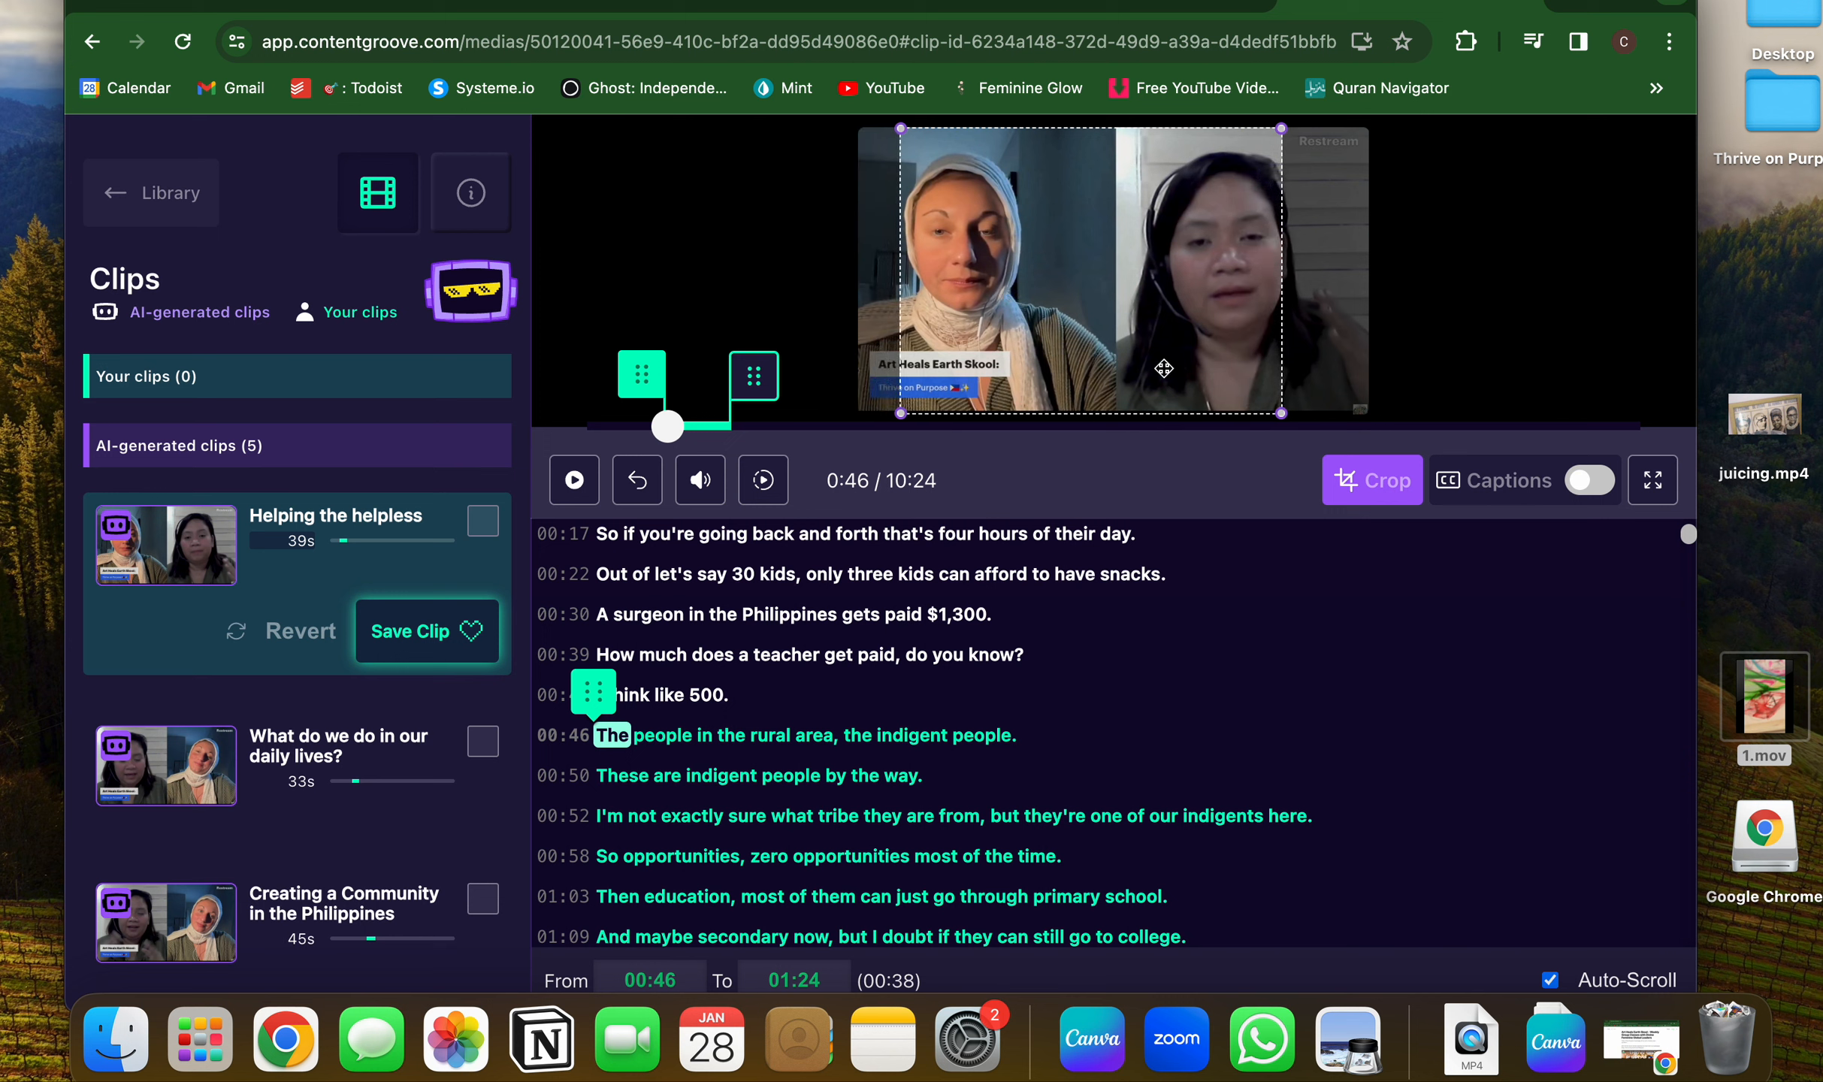
# Set the clip's crop to 16:9 and play it with captions on, switching the captions back off after the preview.
pyautogui.click(1377, 485)
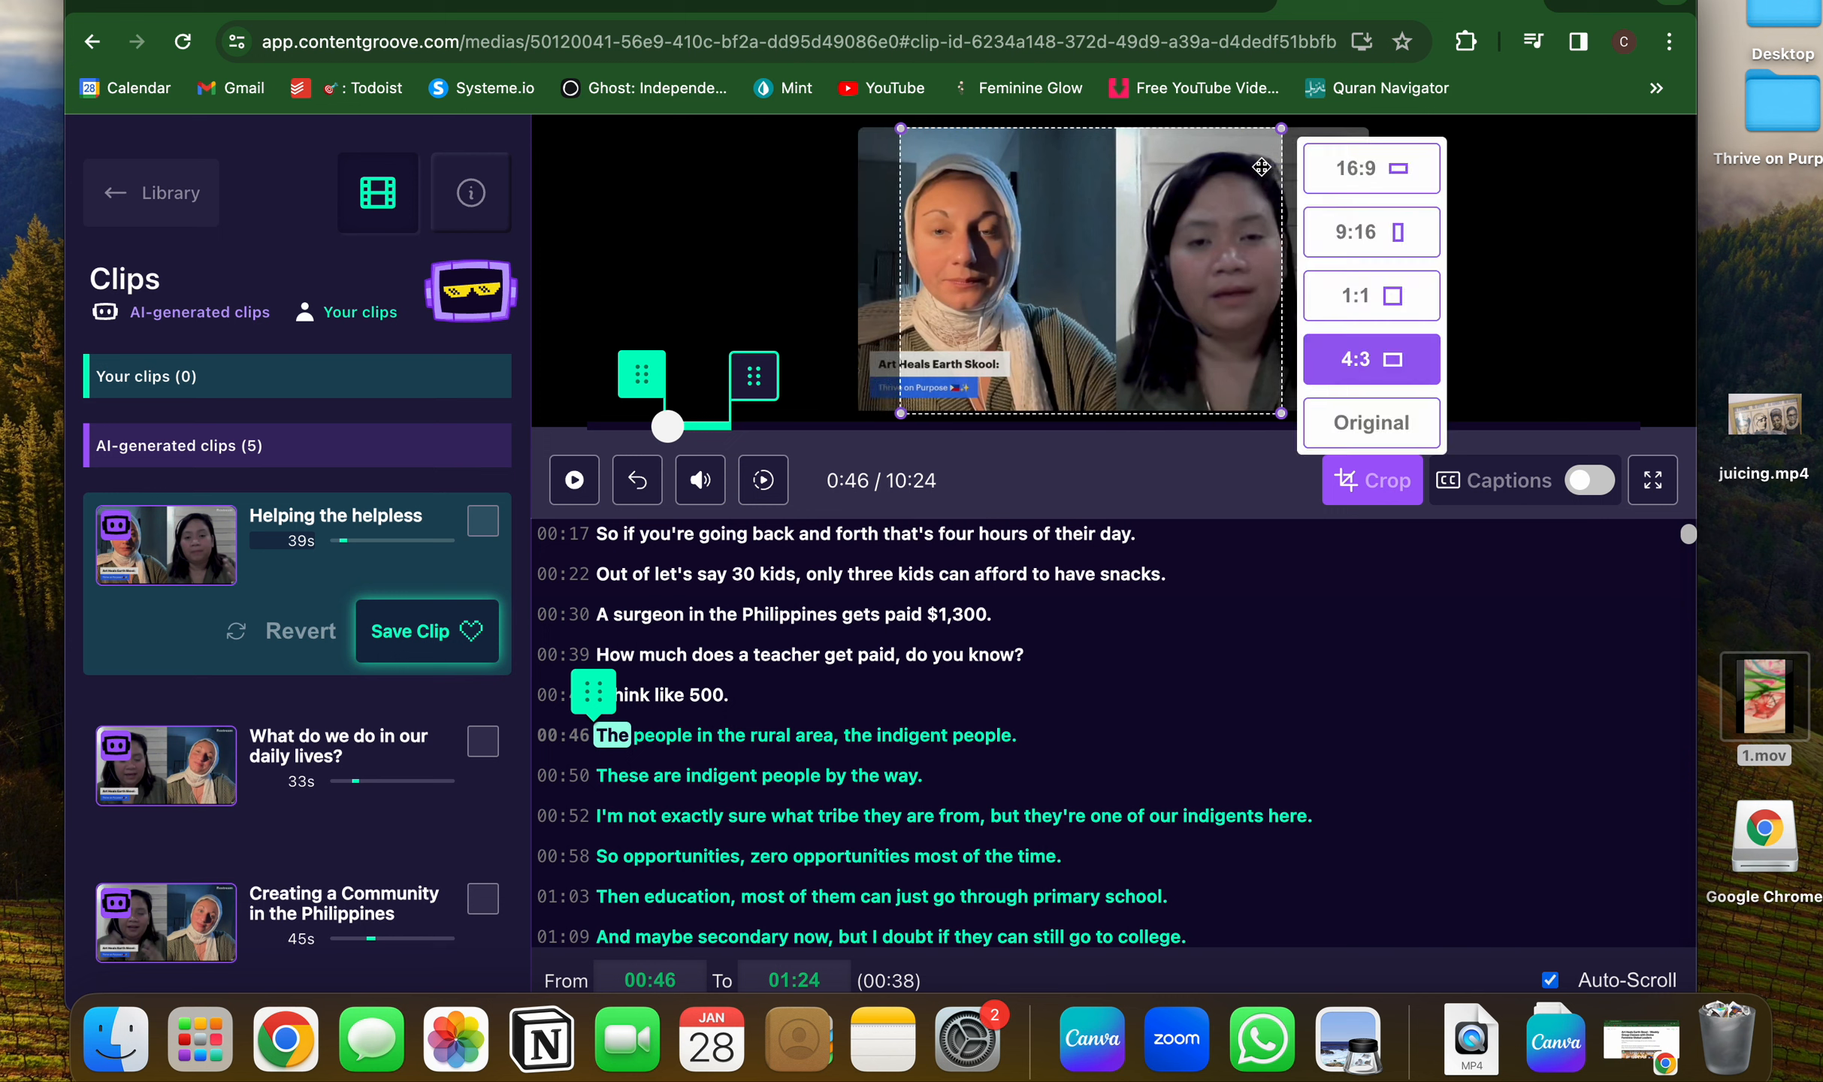
pyautogui.click(1357, 194)
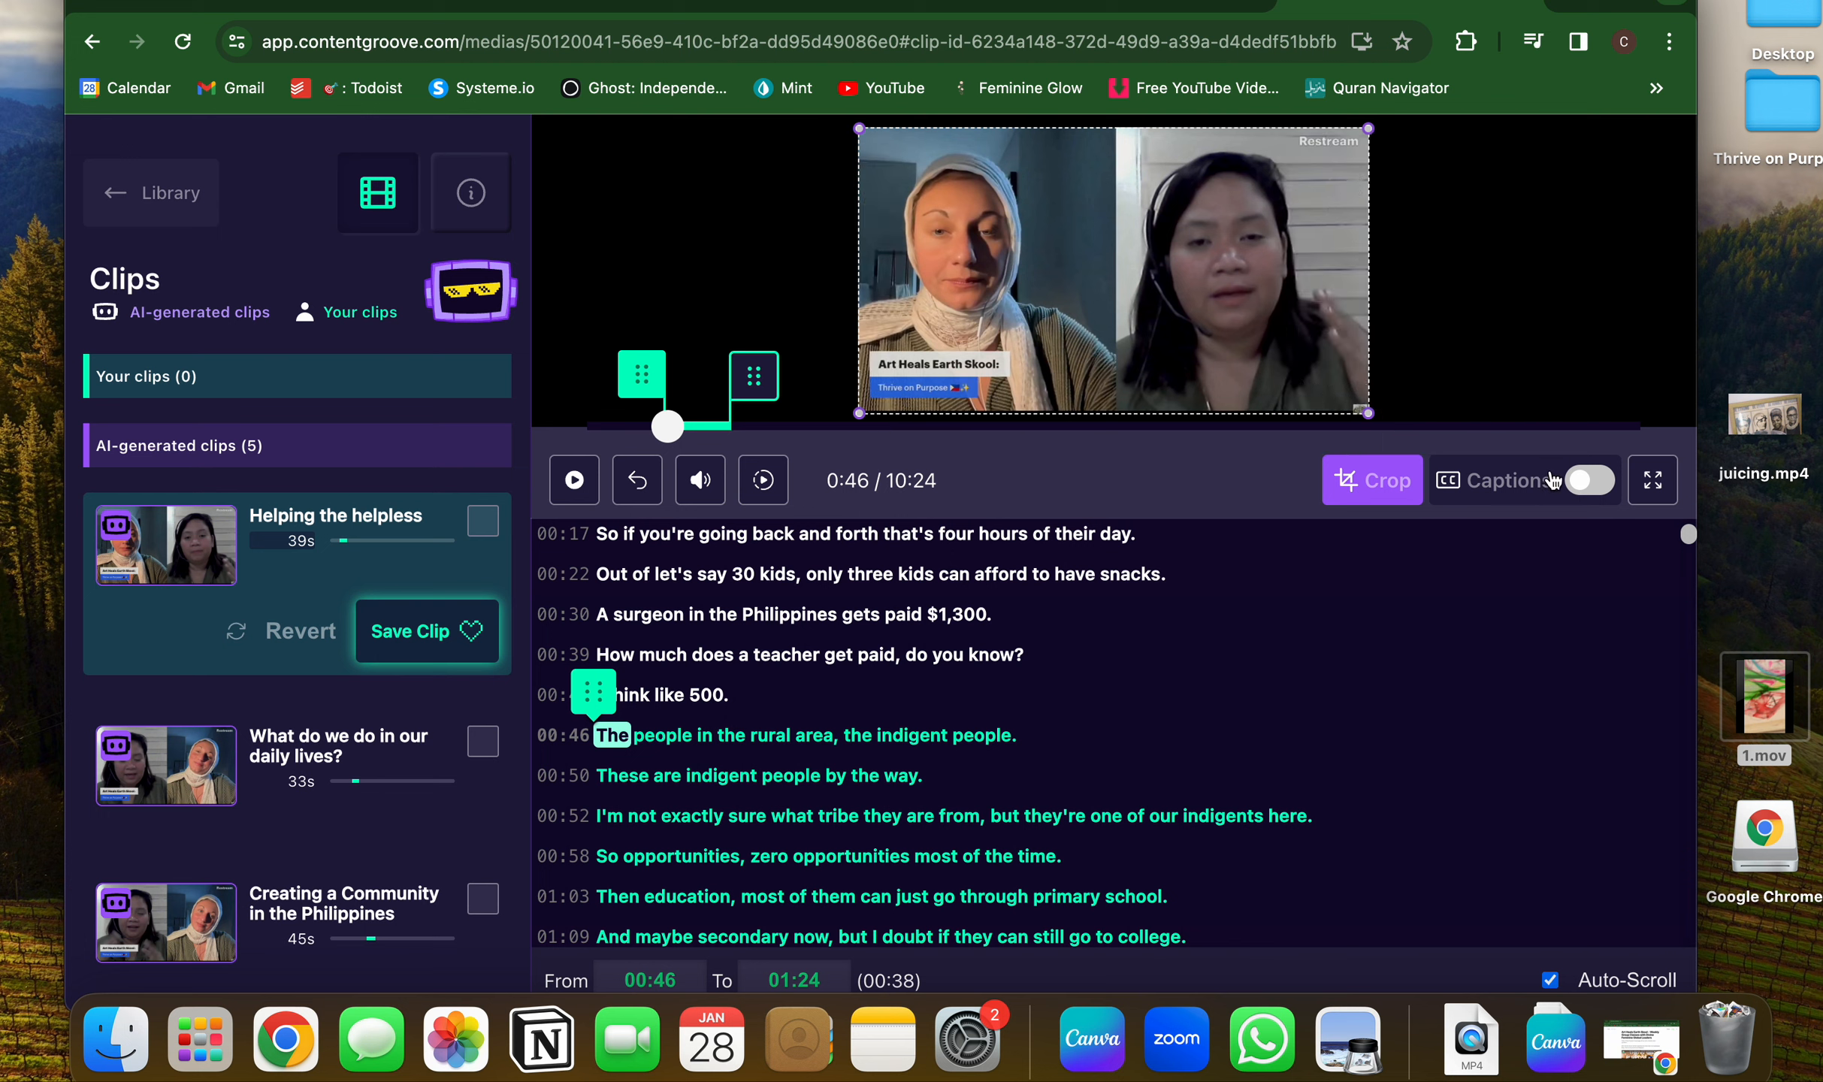
pyautogui.click(1587, 481)
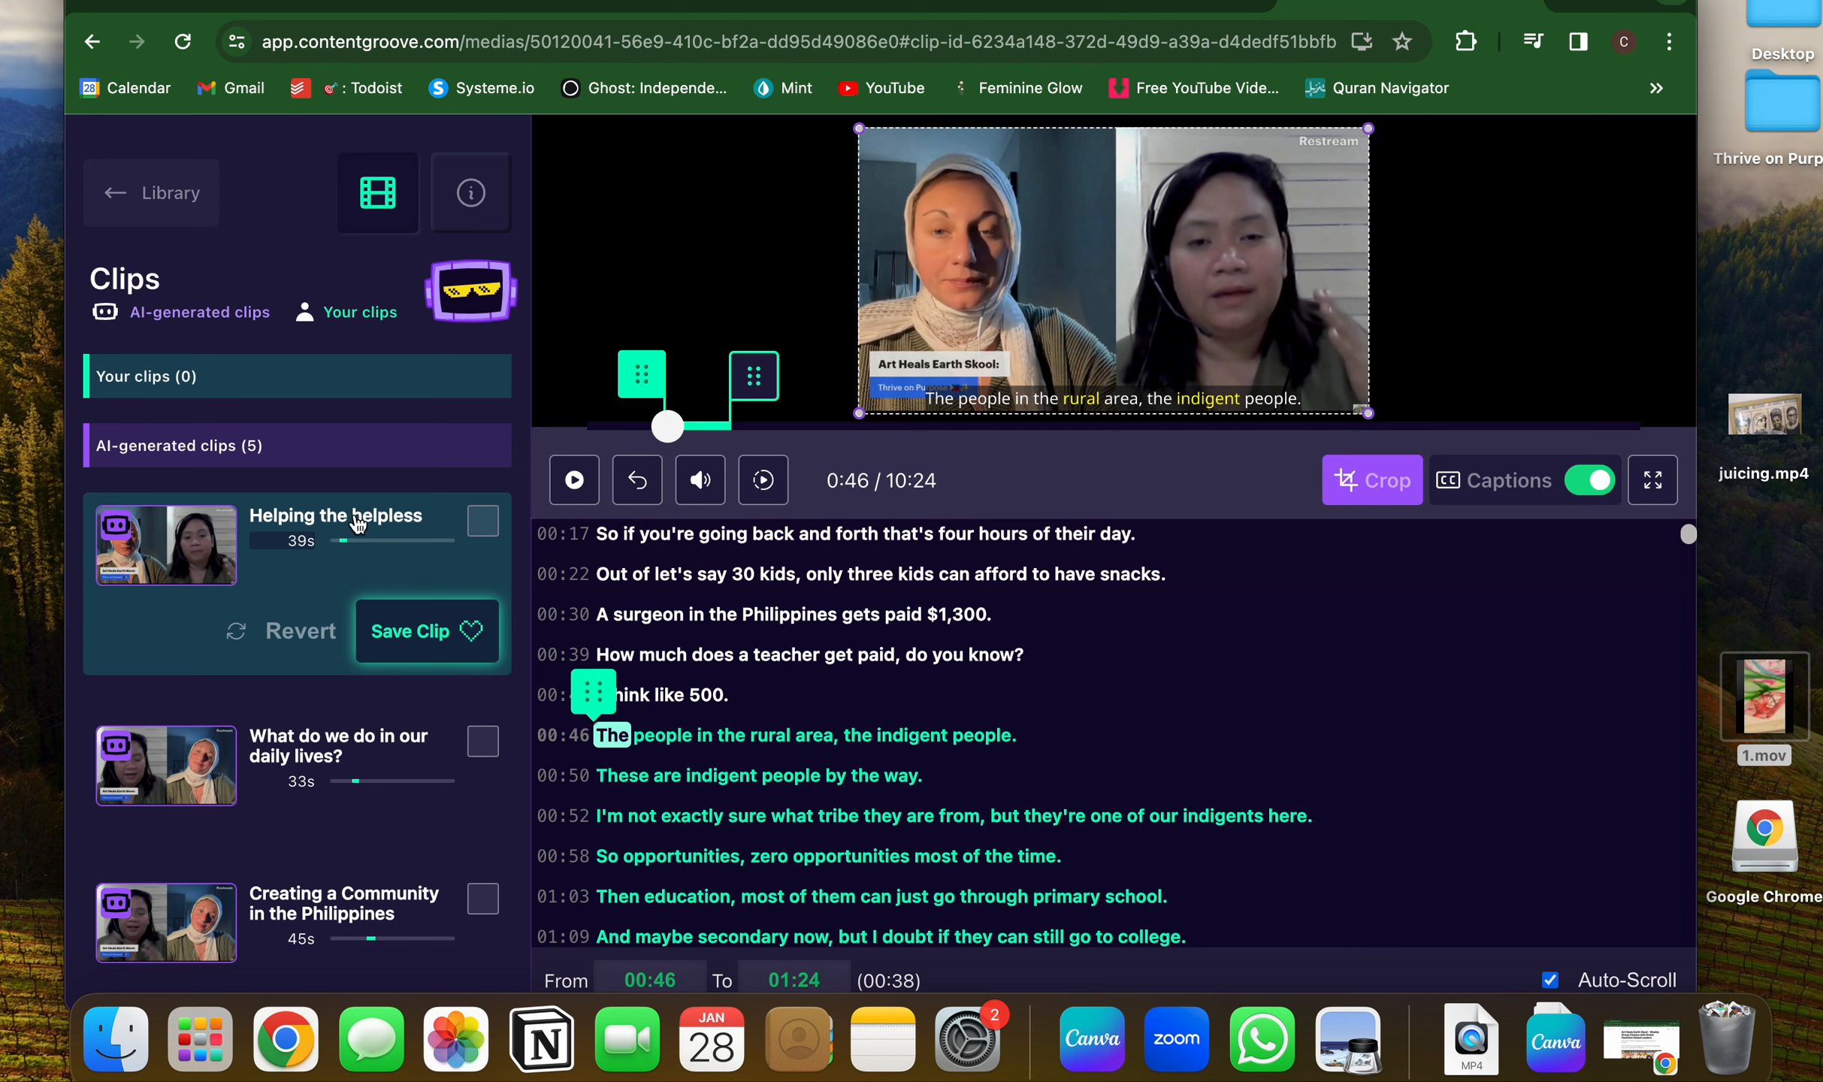
pyautogui.click(571, 492)
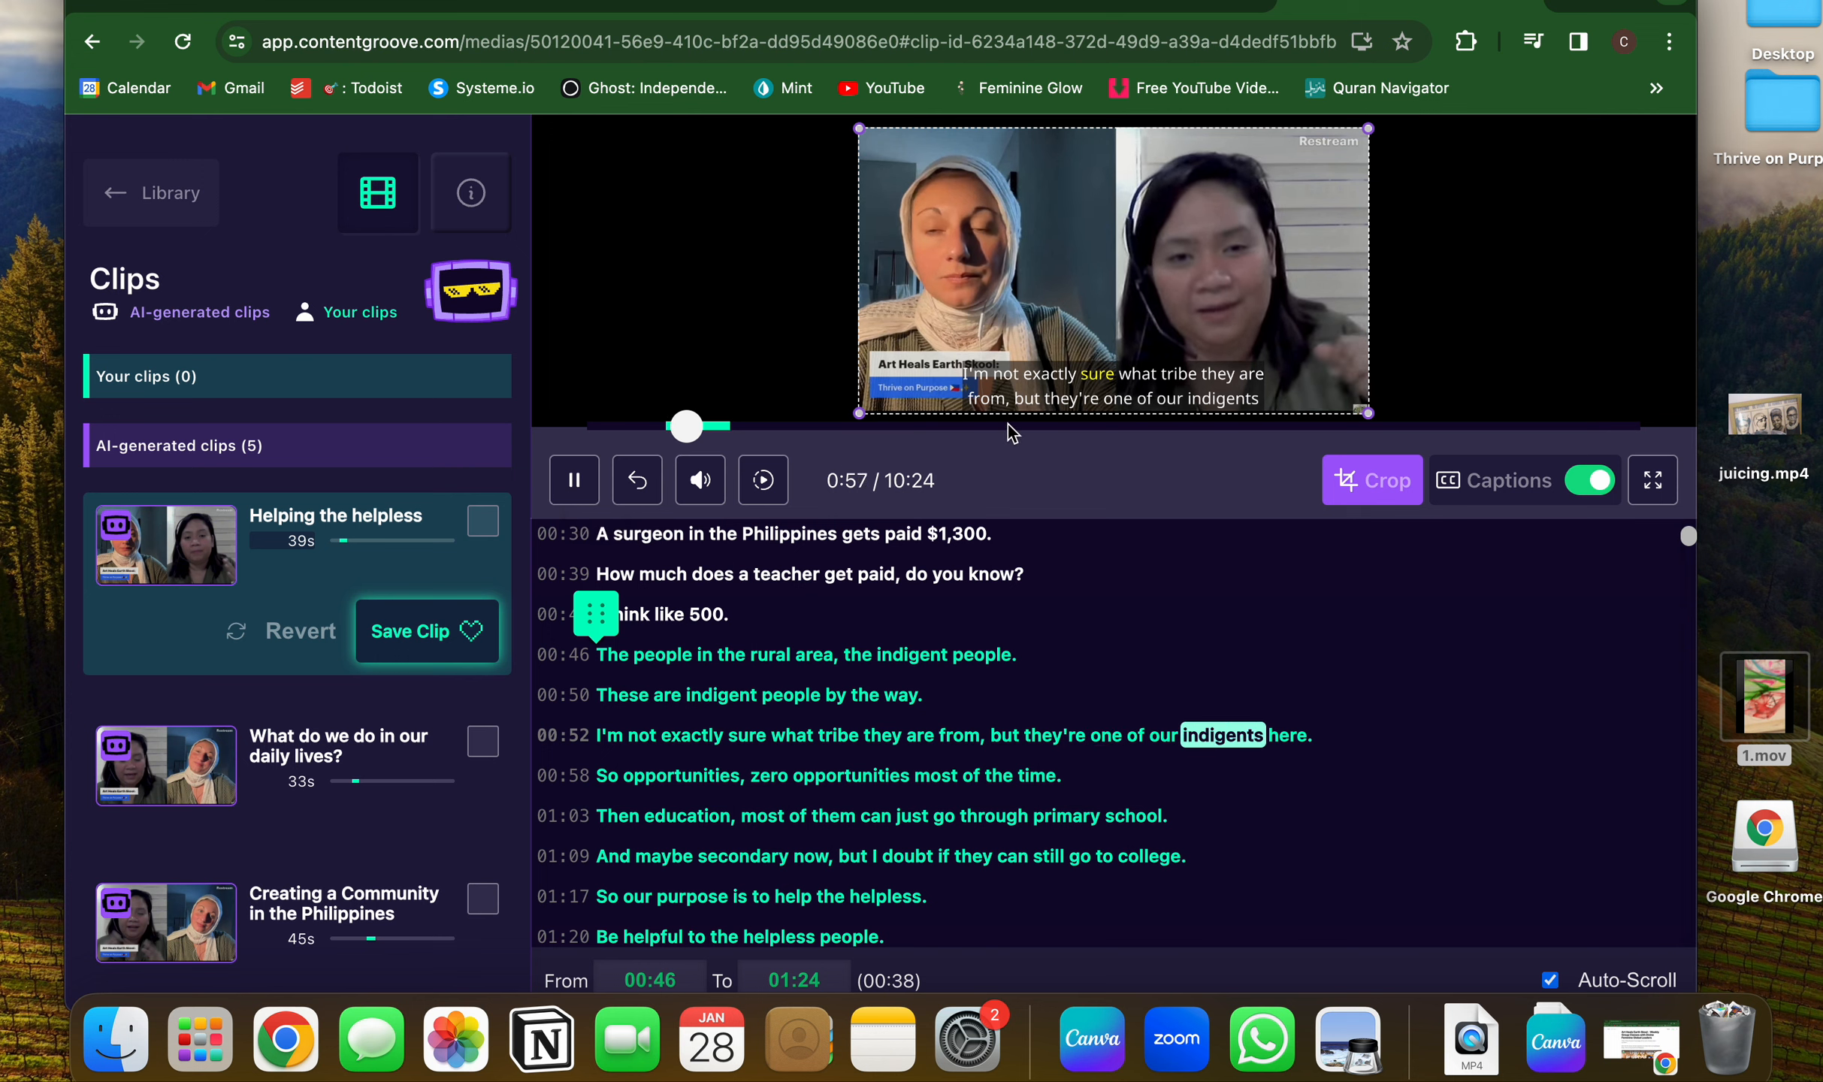
pyautogui.click(1579, 481)
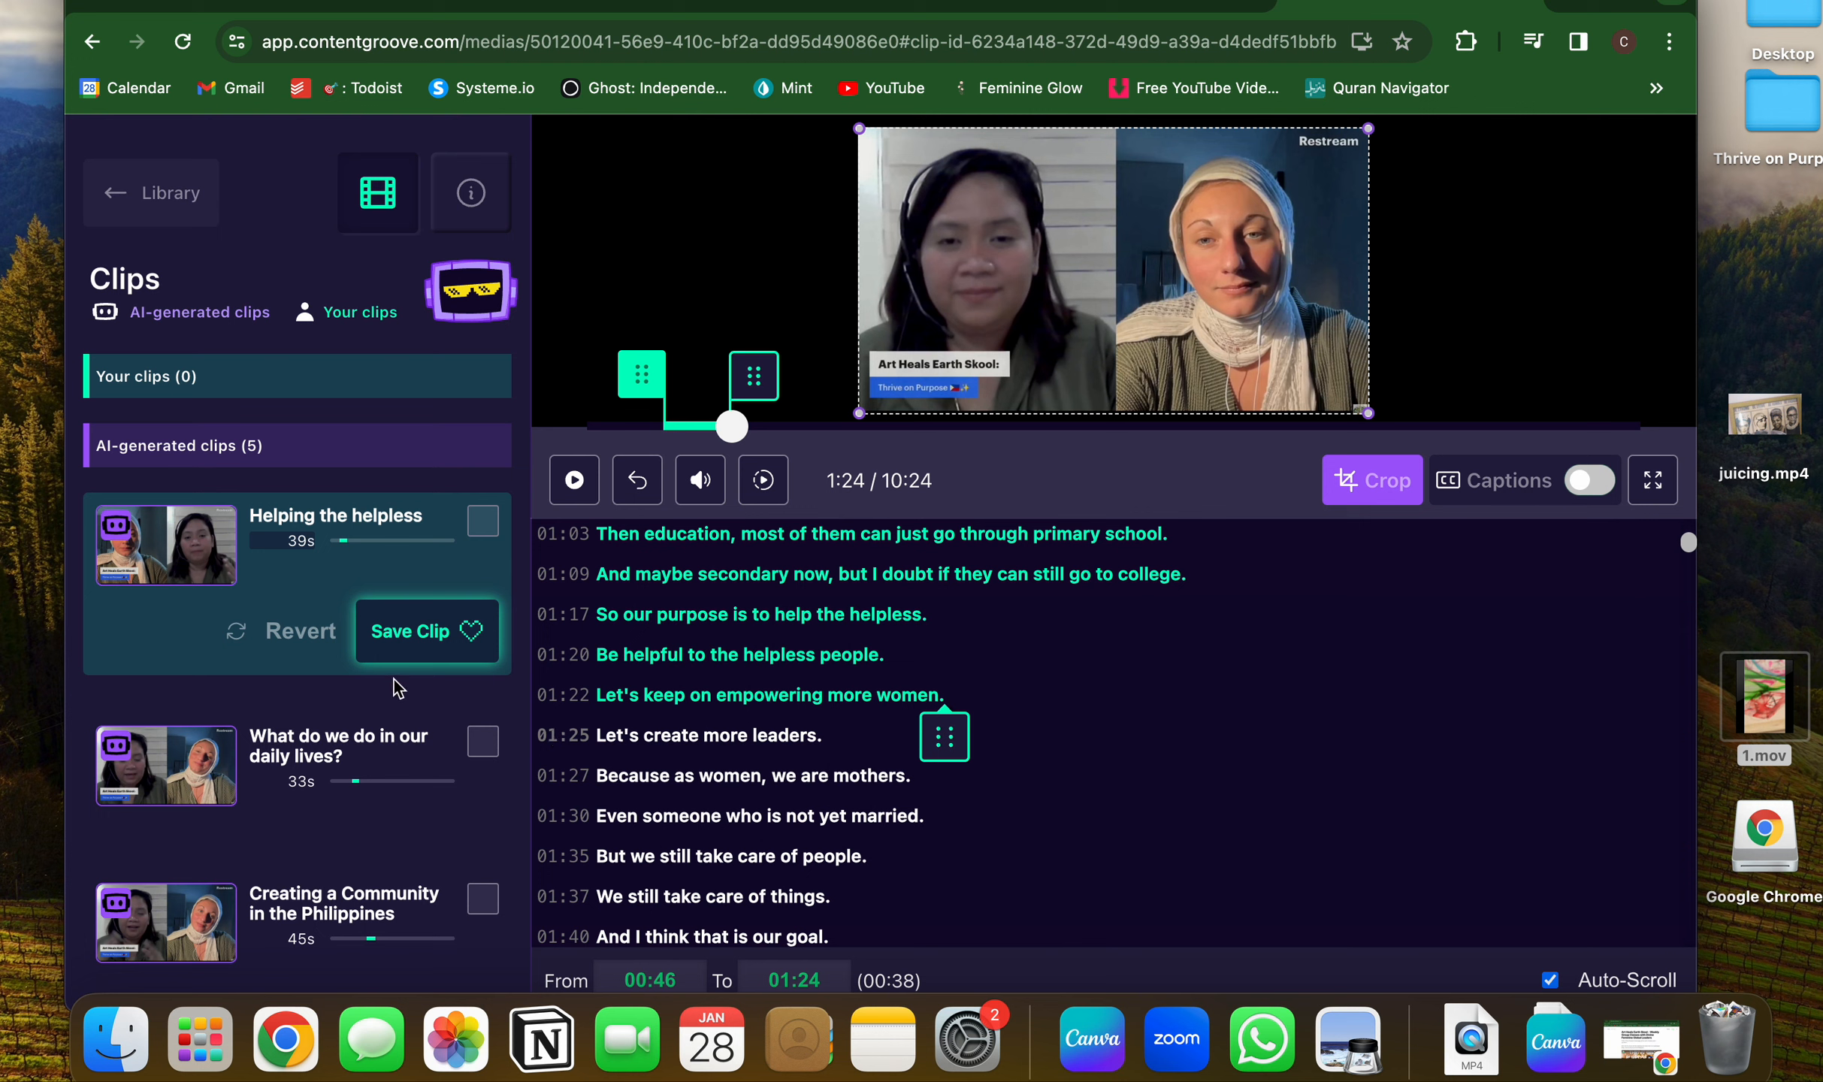
# Open the AI-generated clip "What do we do in our daily lives?" without saving the crop changes, and play it.
pyautogui.click(389, 636)
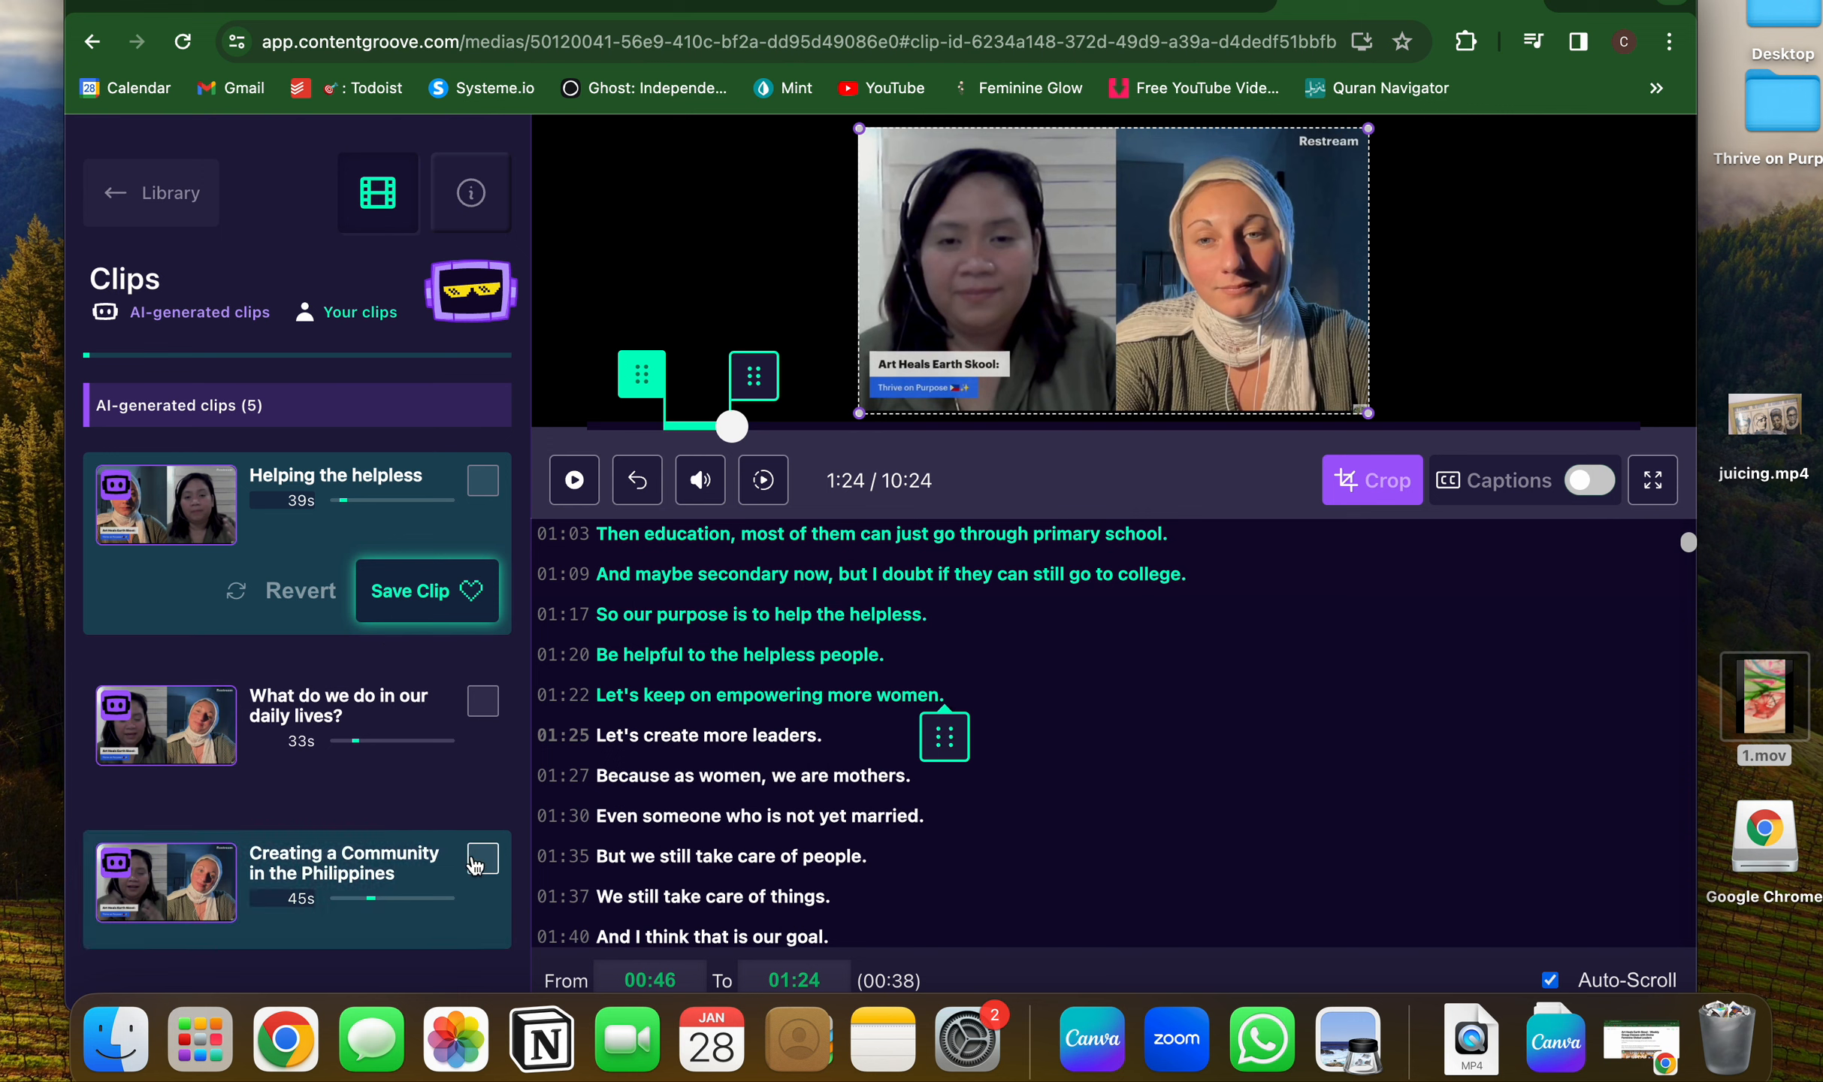
pyautogui.scroll(-2, 383, 760)
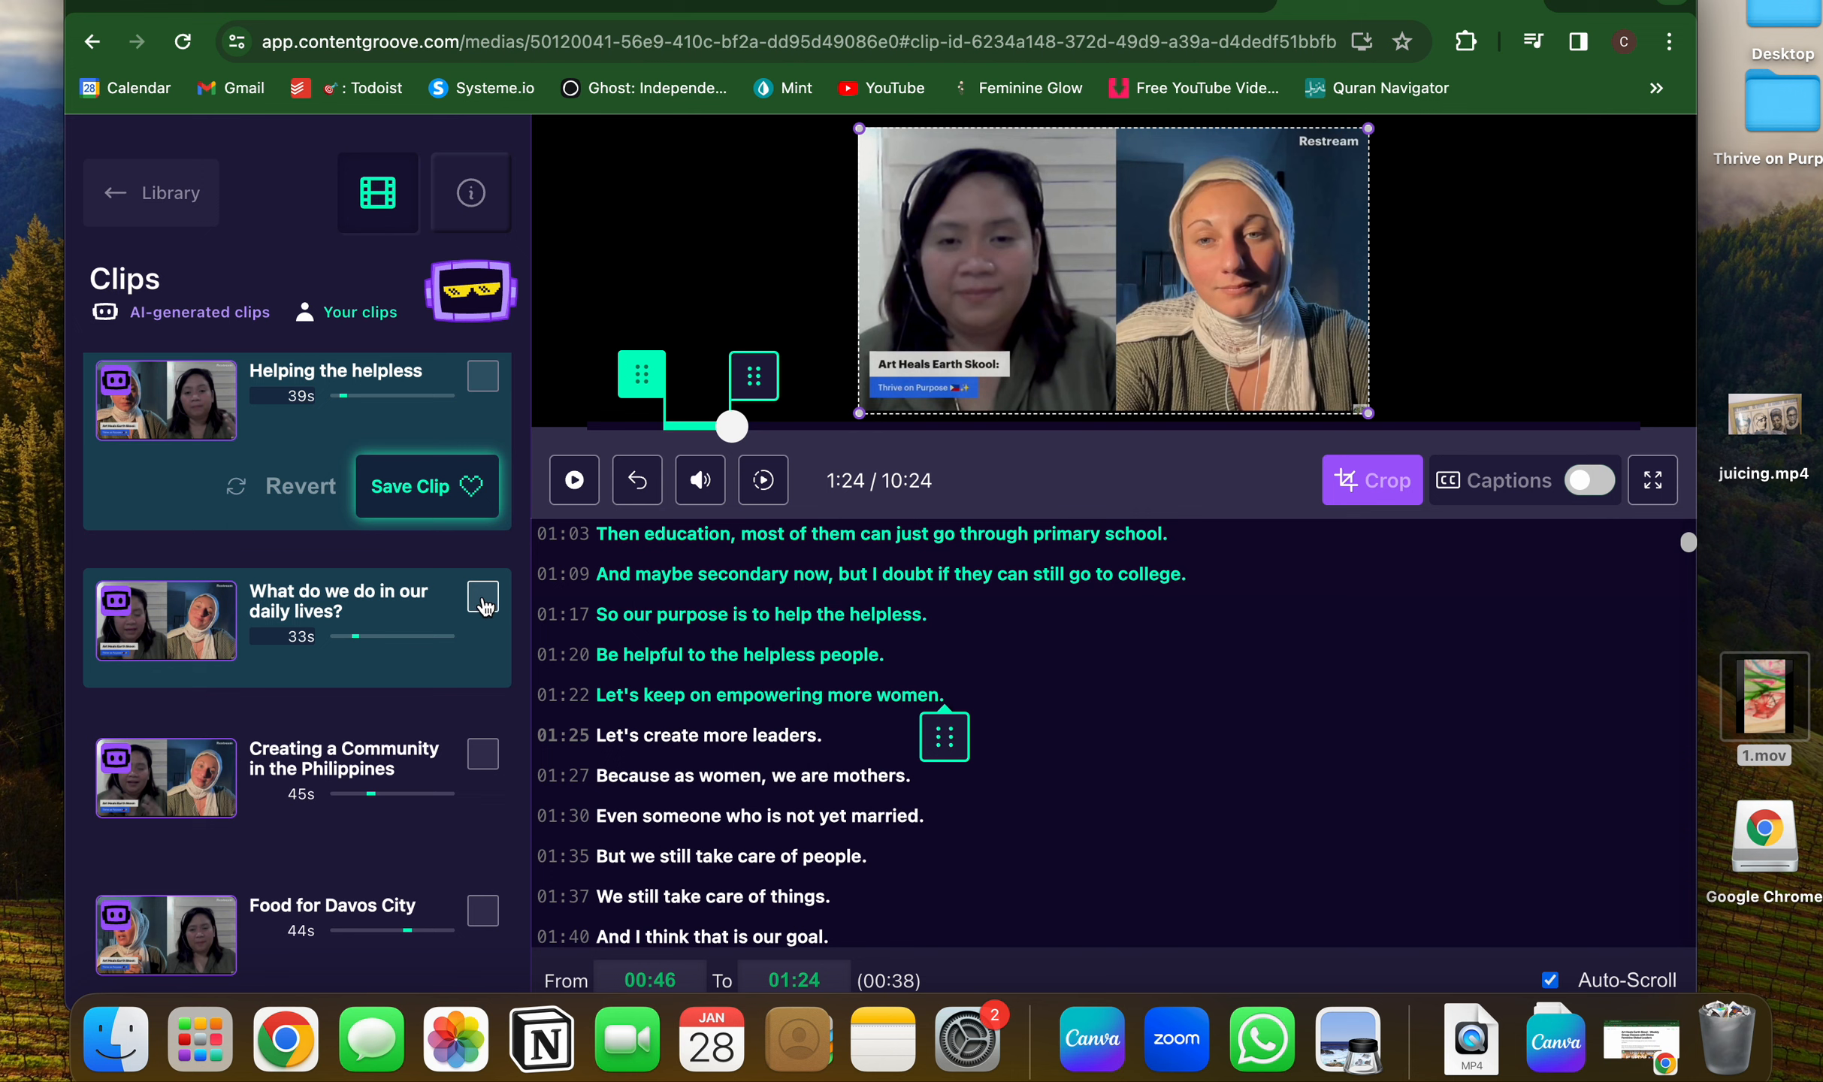
pyautogui.scroll(-3, 460, 733)
pyautogui.scroll(2, 460, 735)
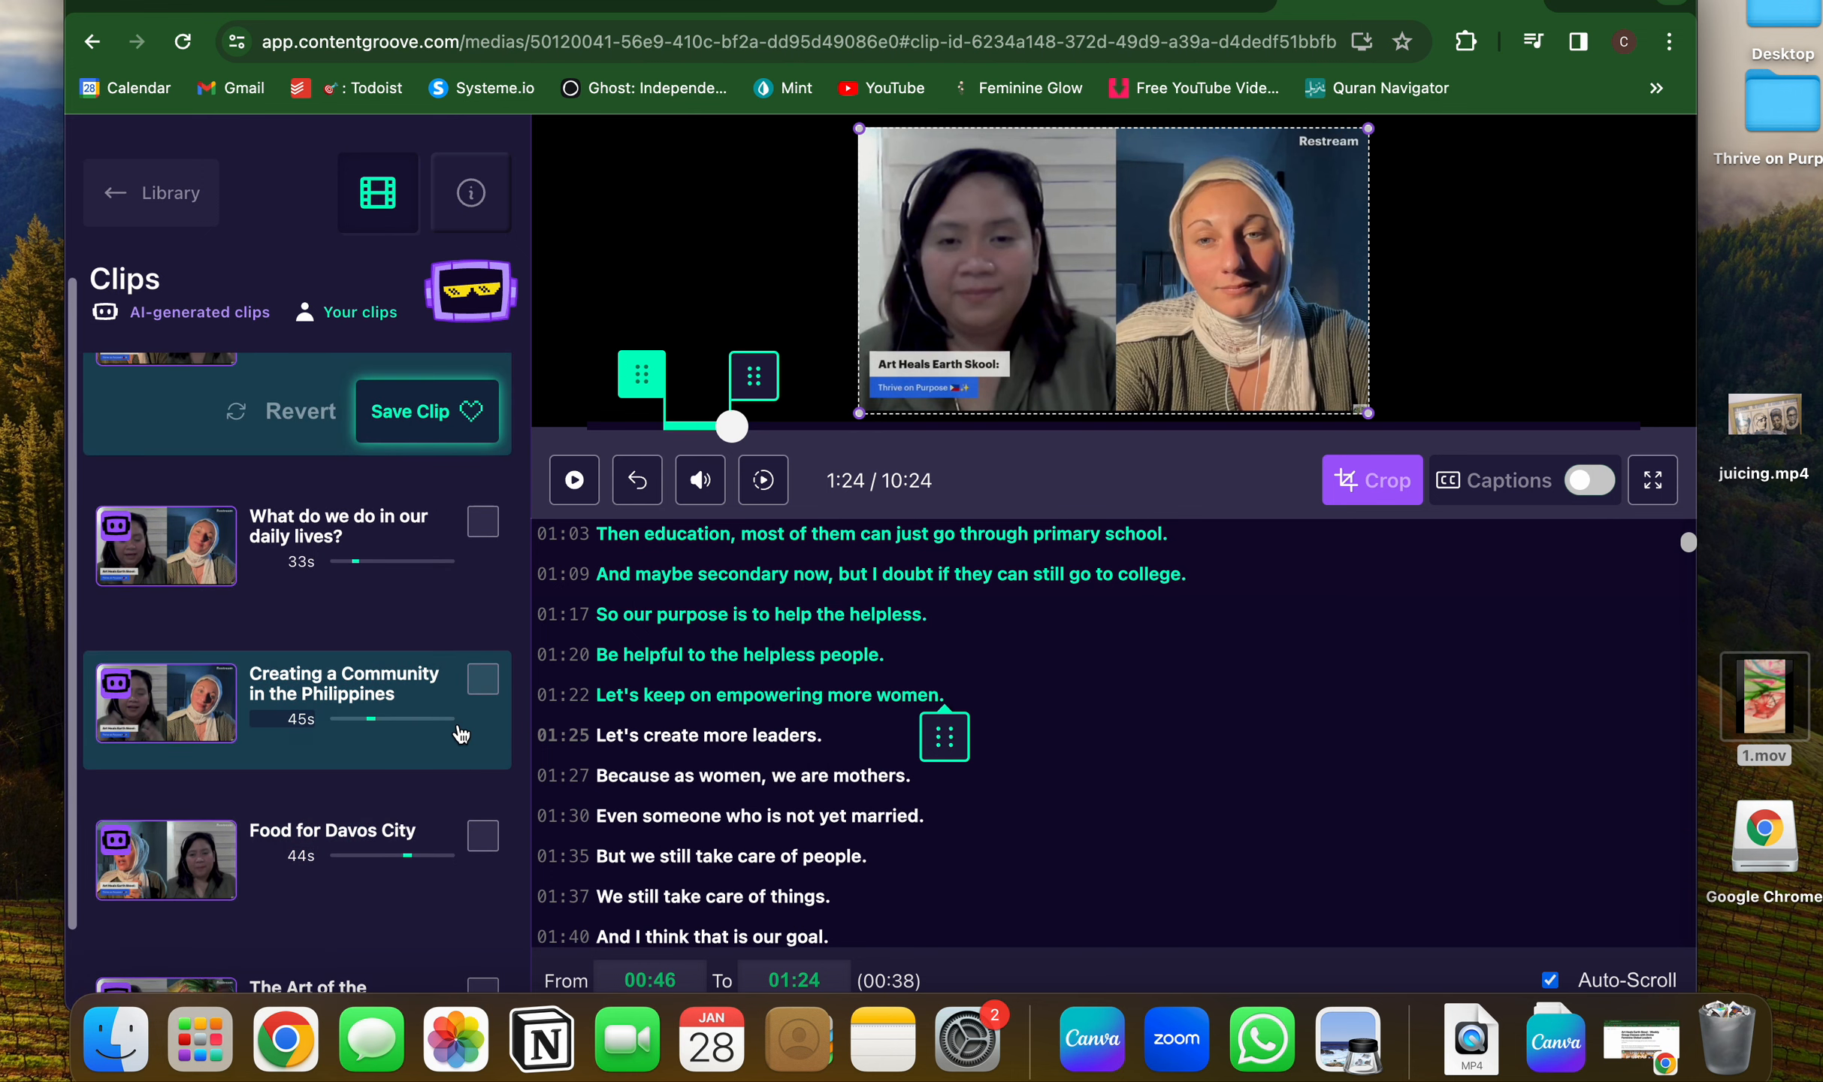
pyautogui.scroll(1, 460, 734)
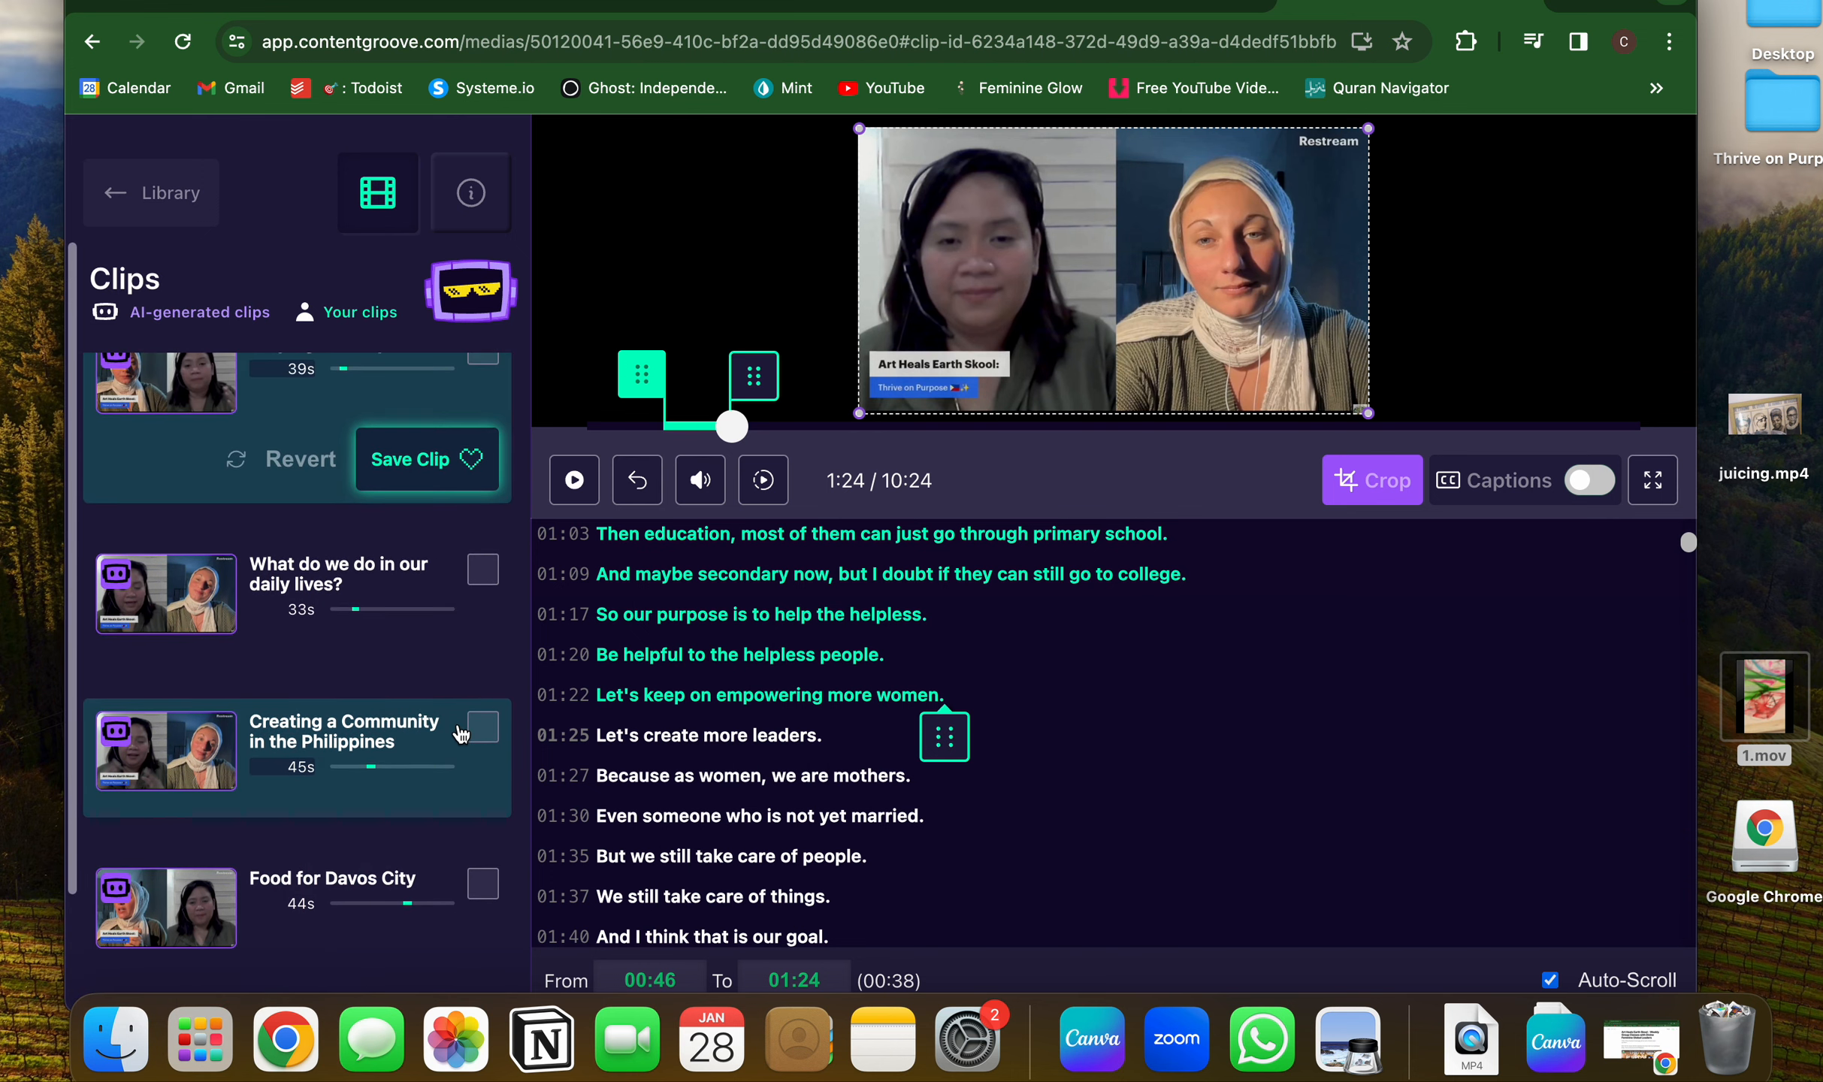
pyautogui.click(416, 585)
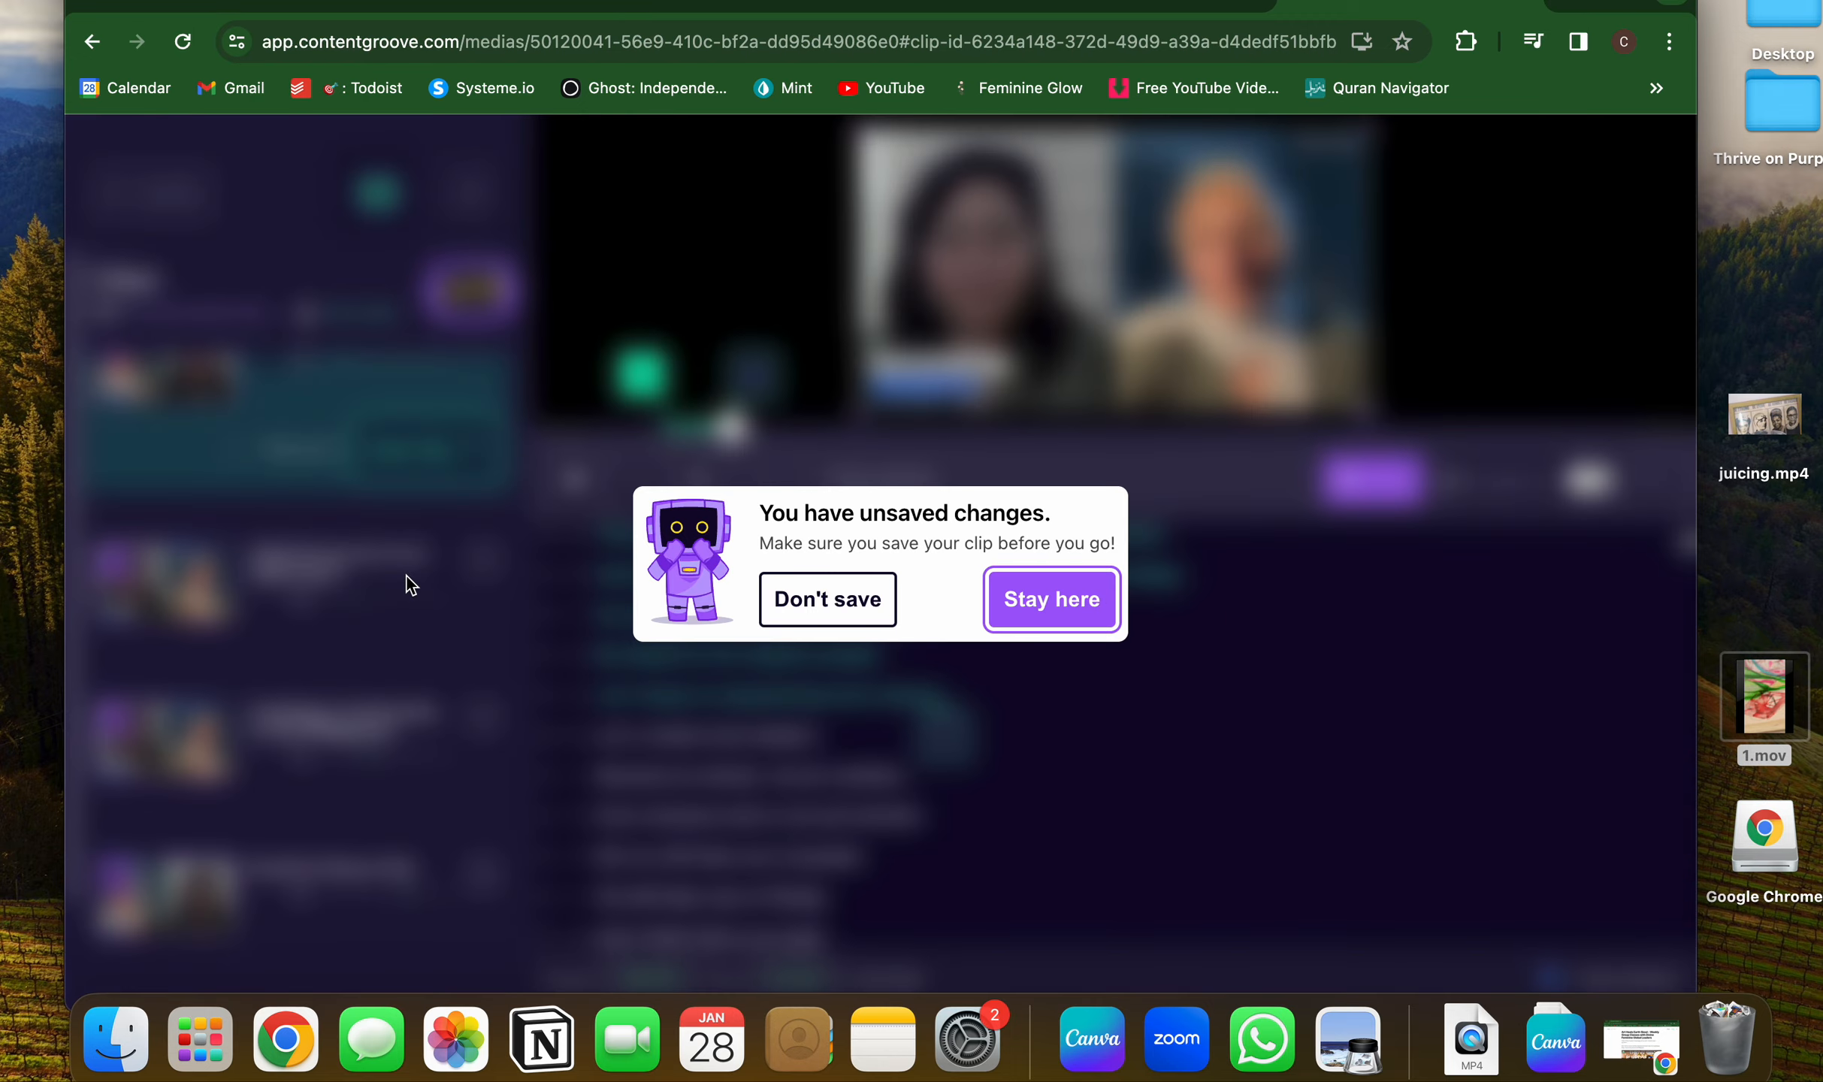
pyautogui.click(881, 603)
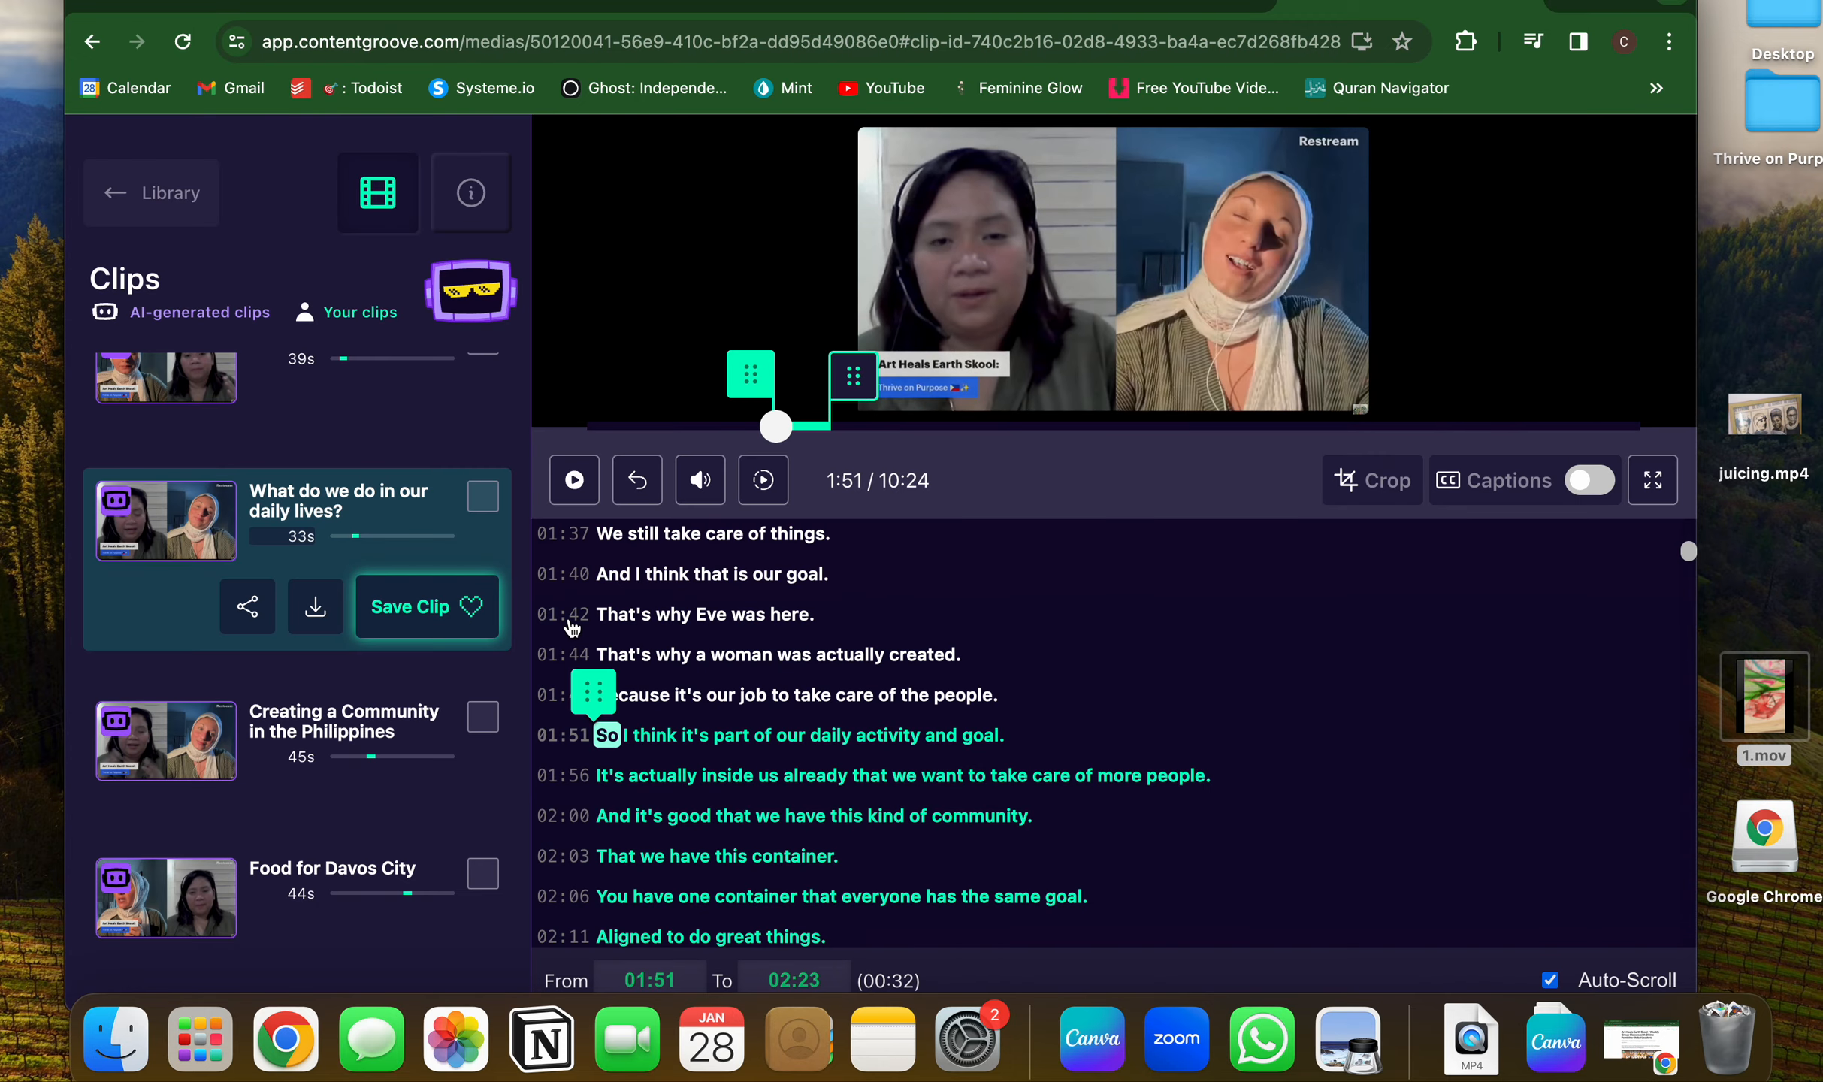
pyautogui.click(573, 482)
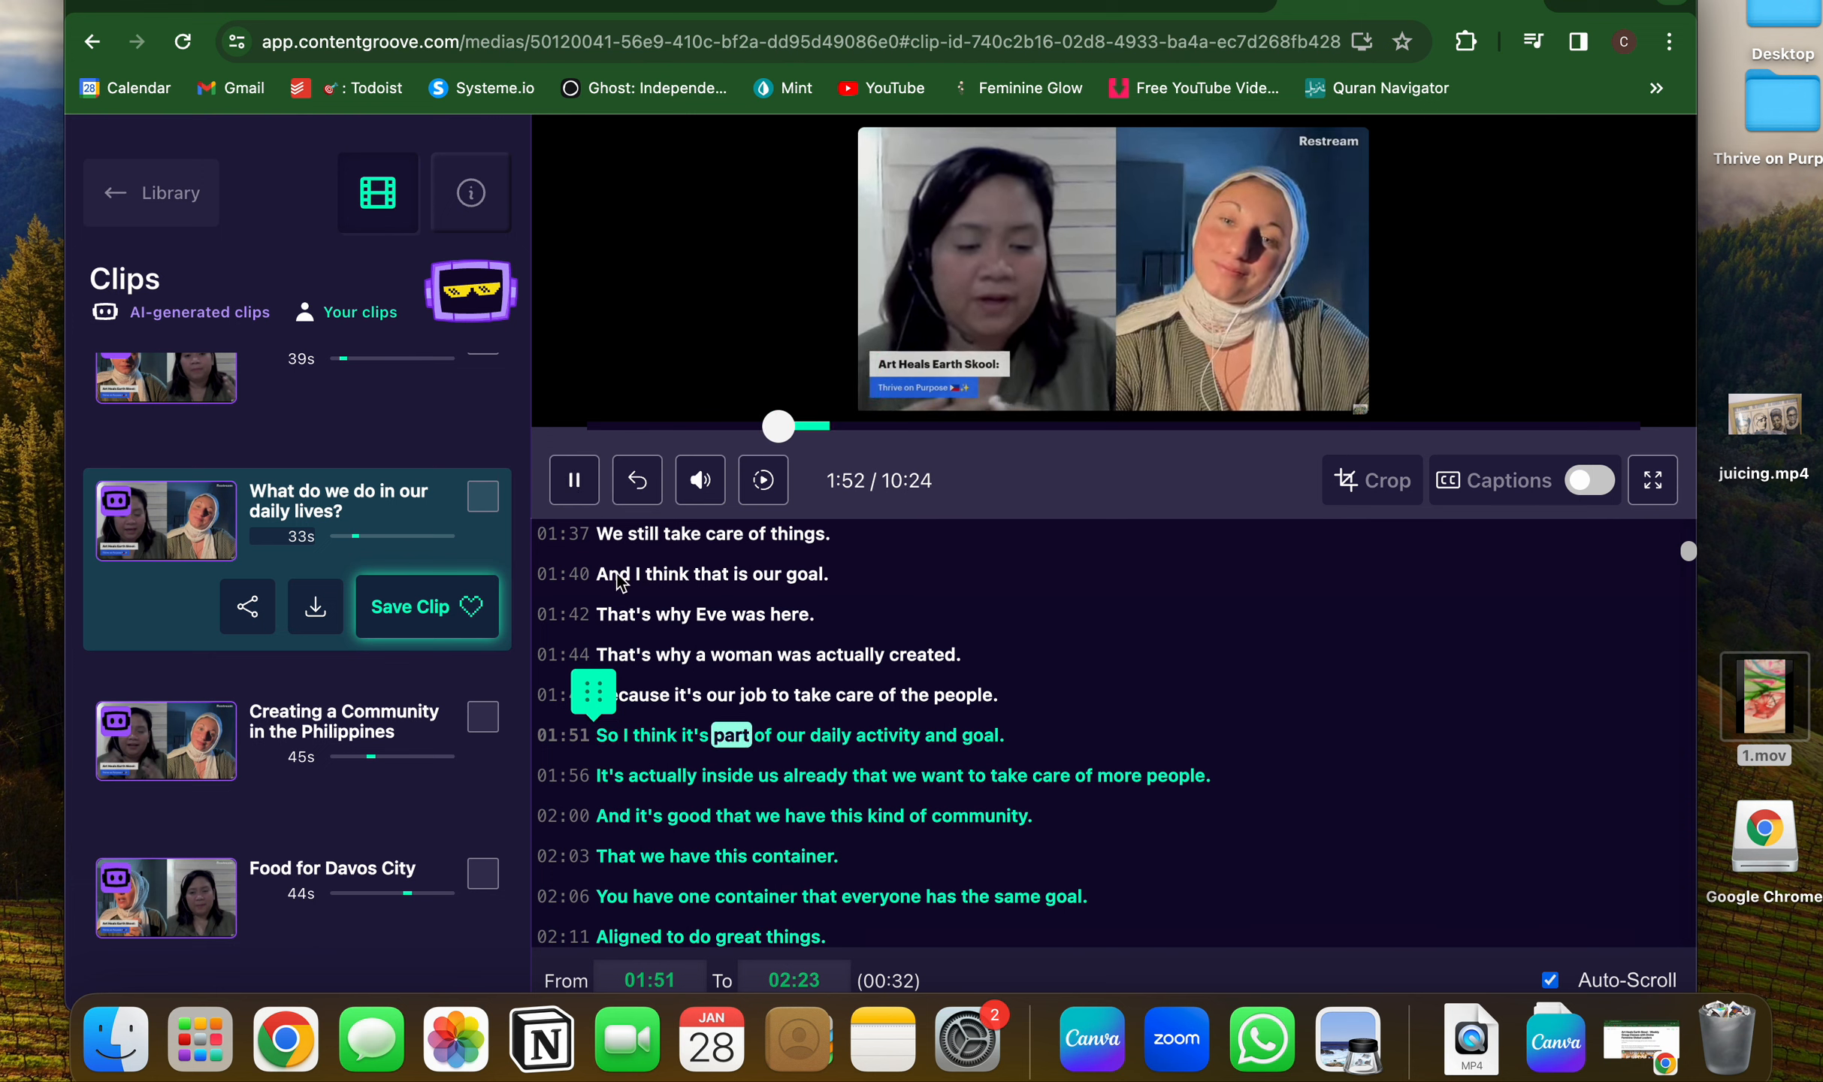
# Download the "Helping the helpless" and "What do we do in our daily lives?" clips.
pyautogui.scroll(2, 301, 451)
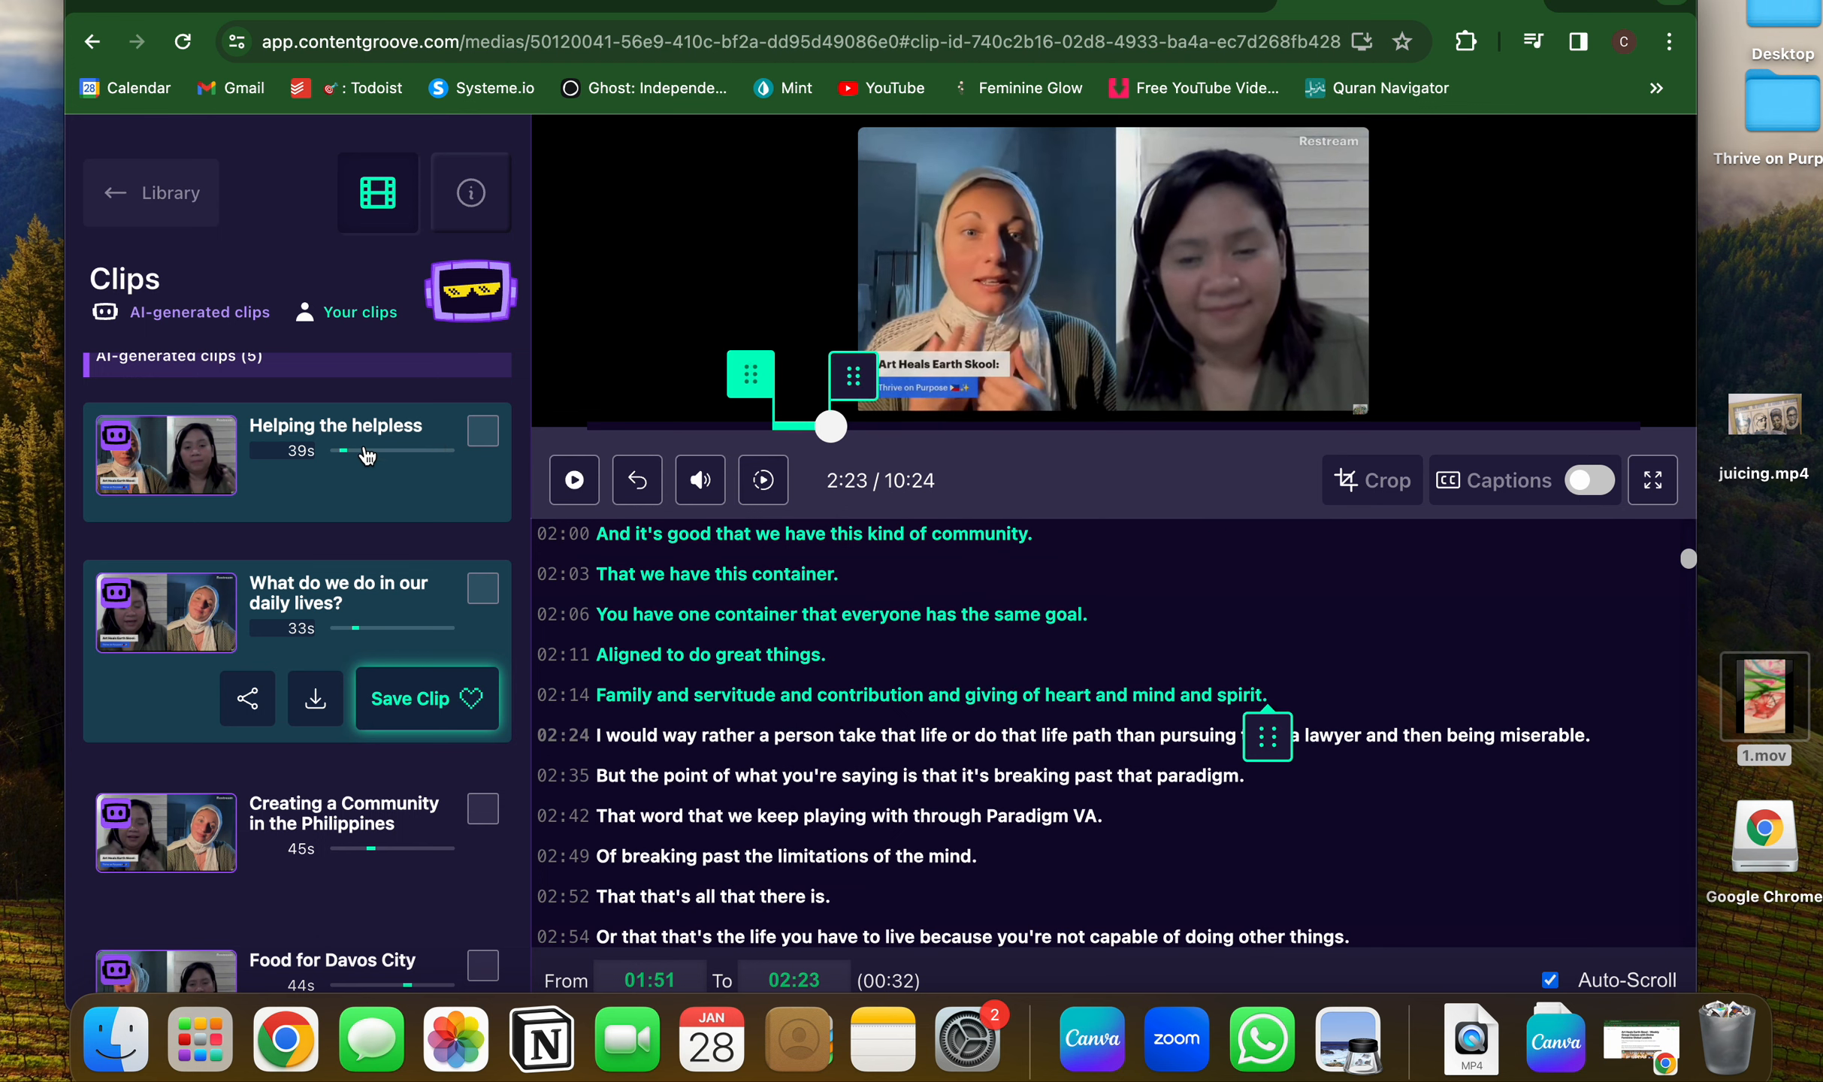
pyautogui.click(299, 505)
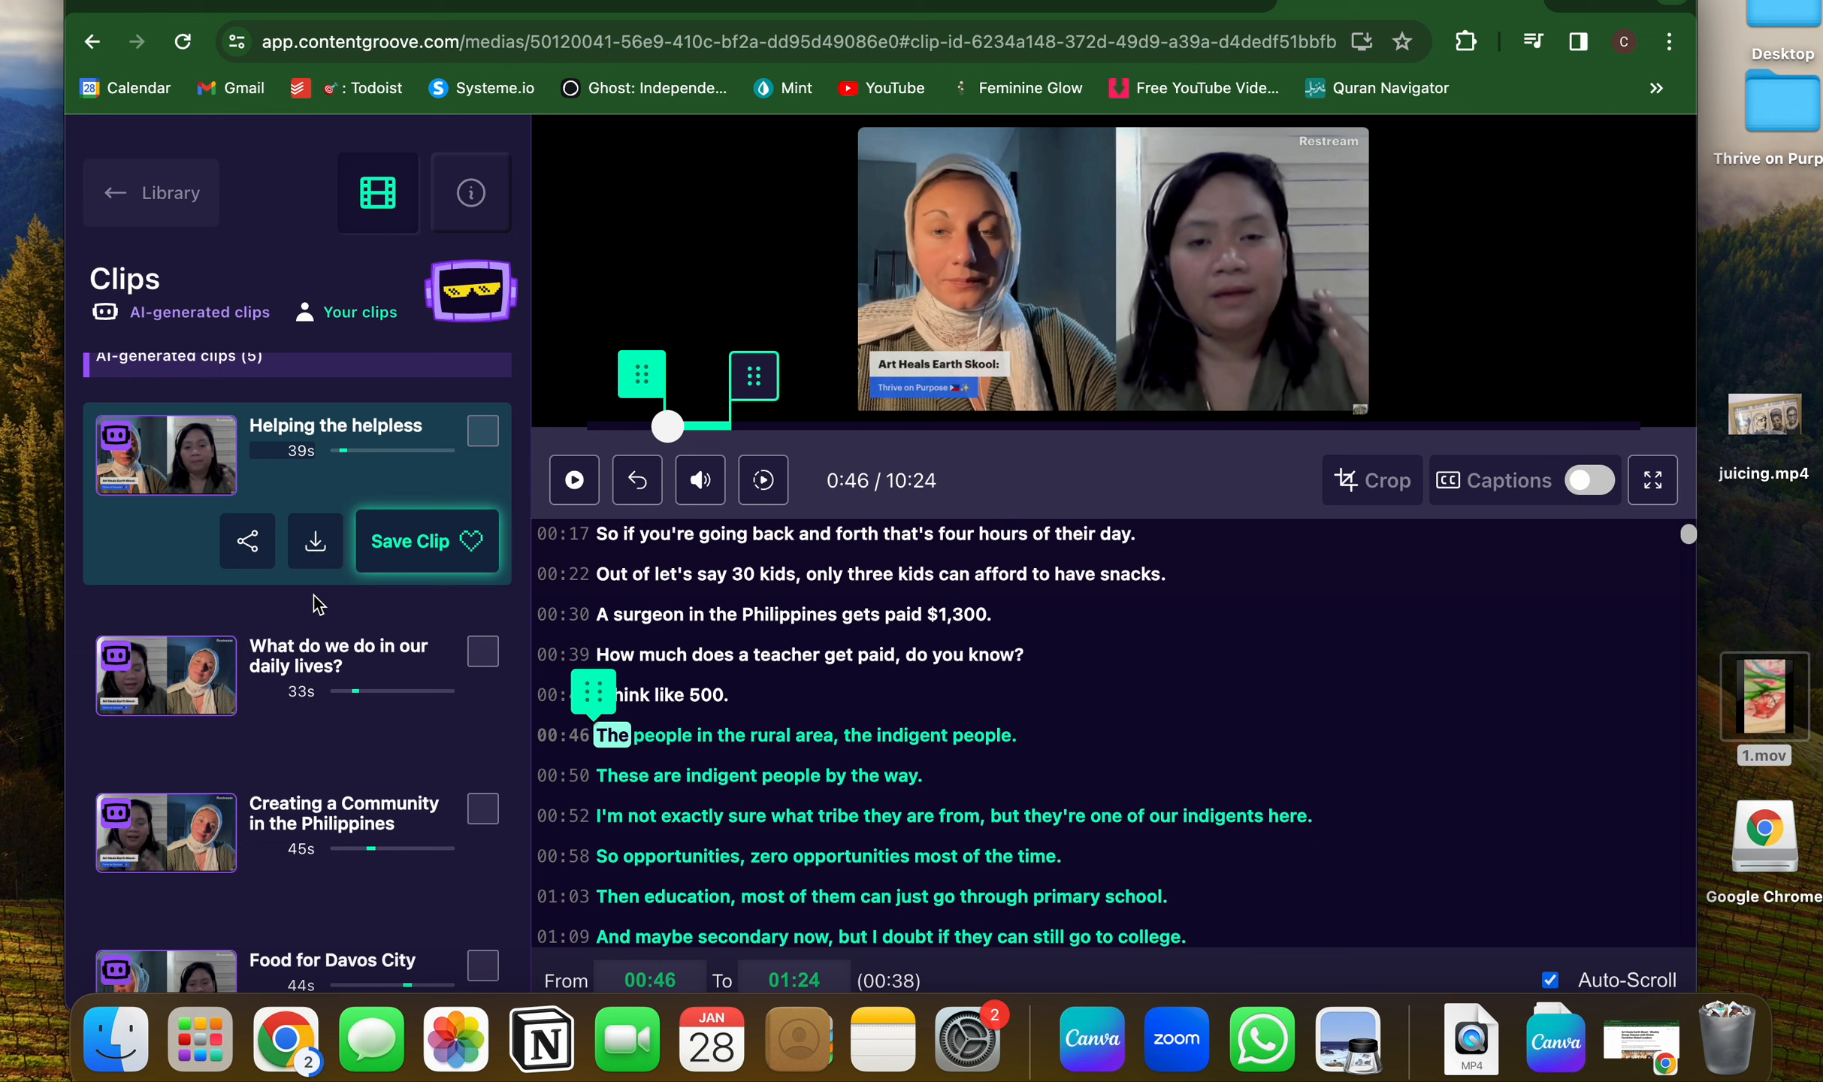
pyautogui.scroll(-2, 287, 535)
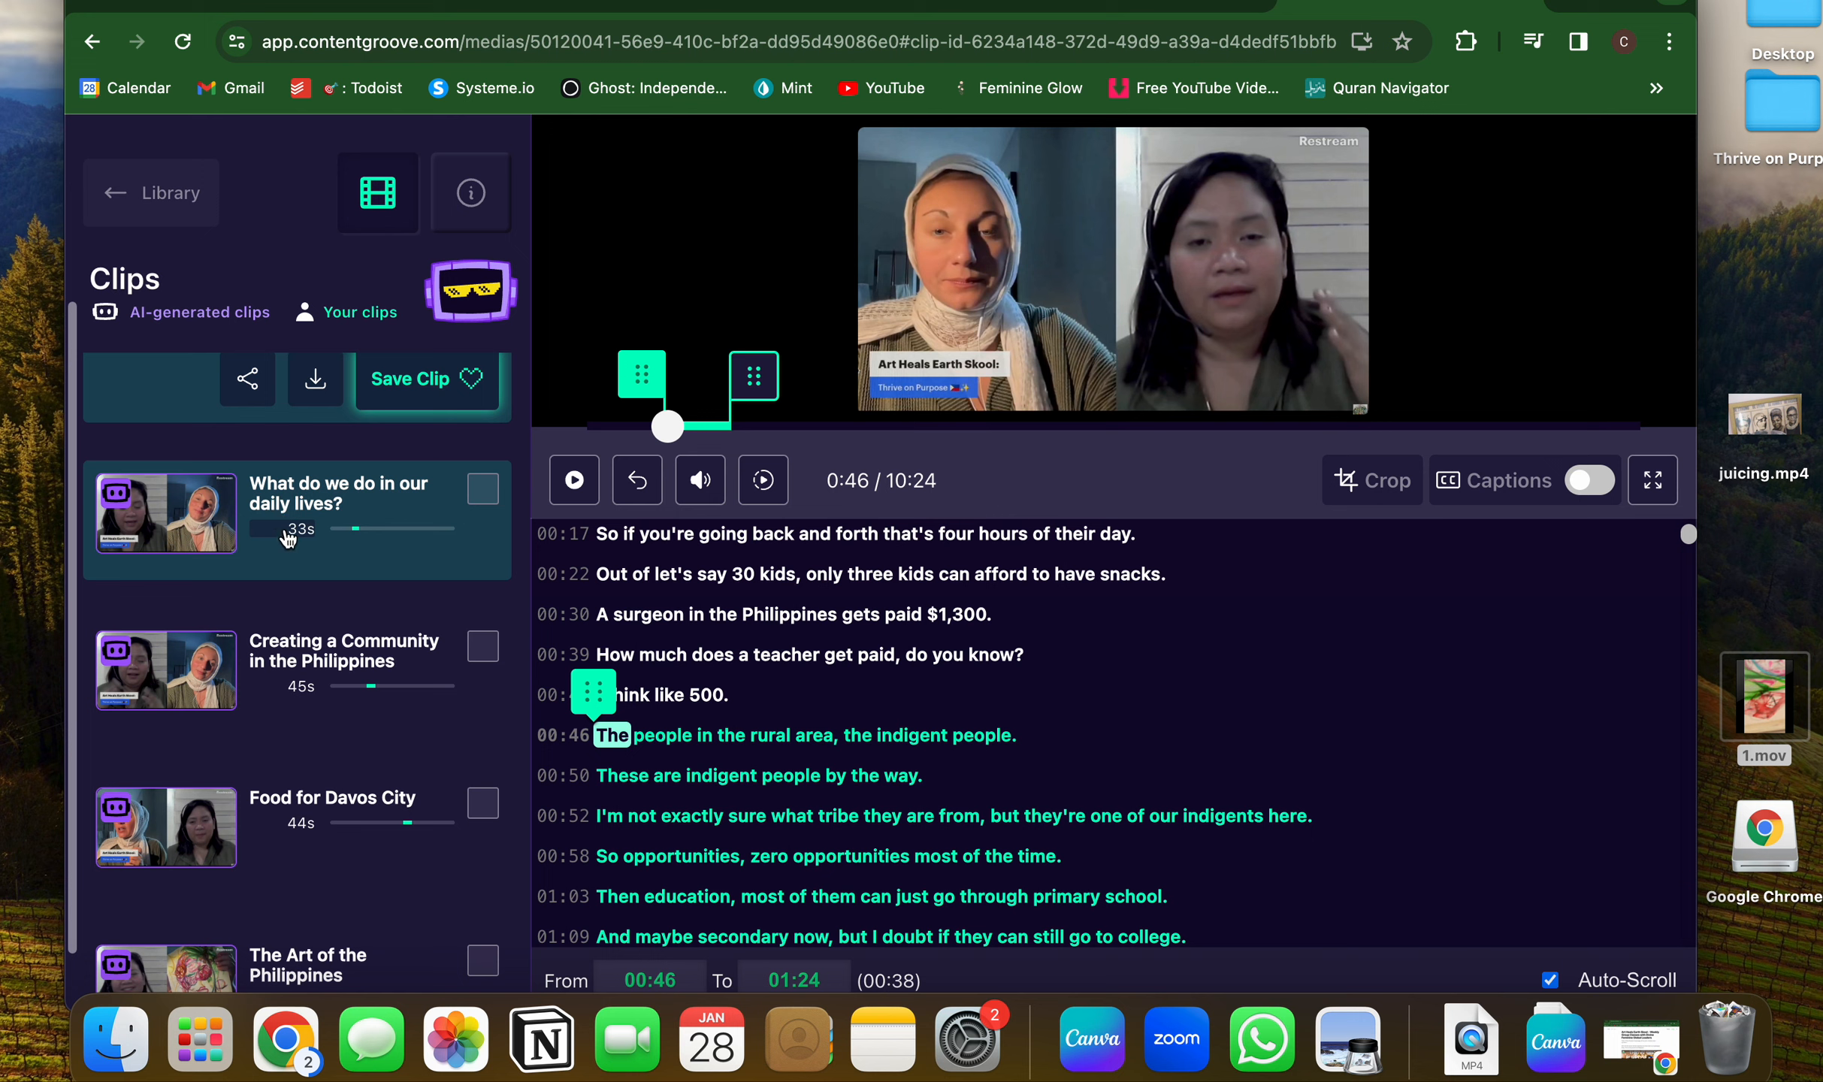
pyautogui.click(301, 531)
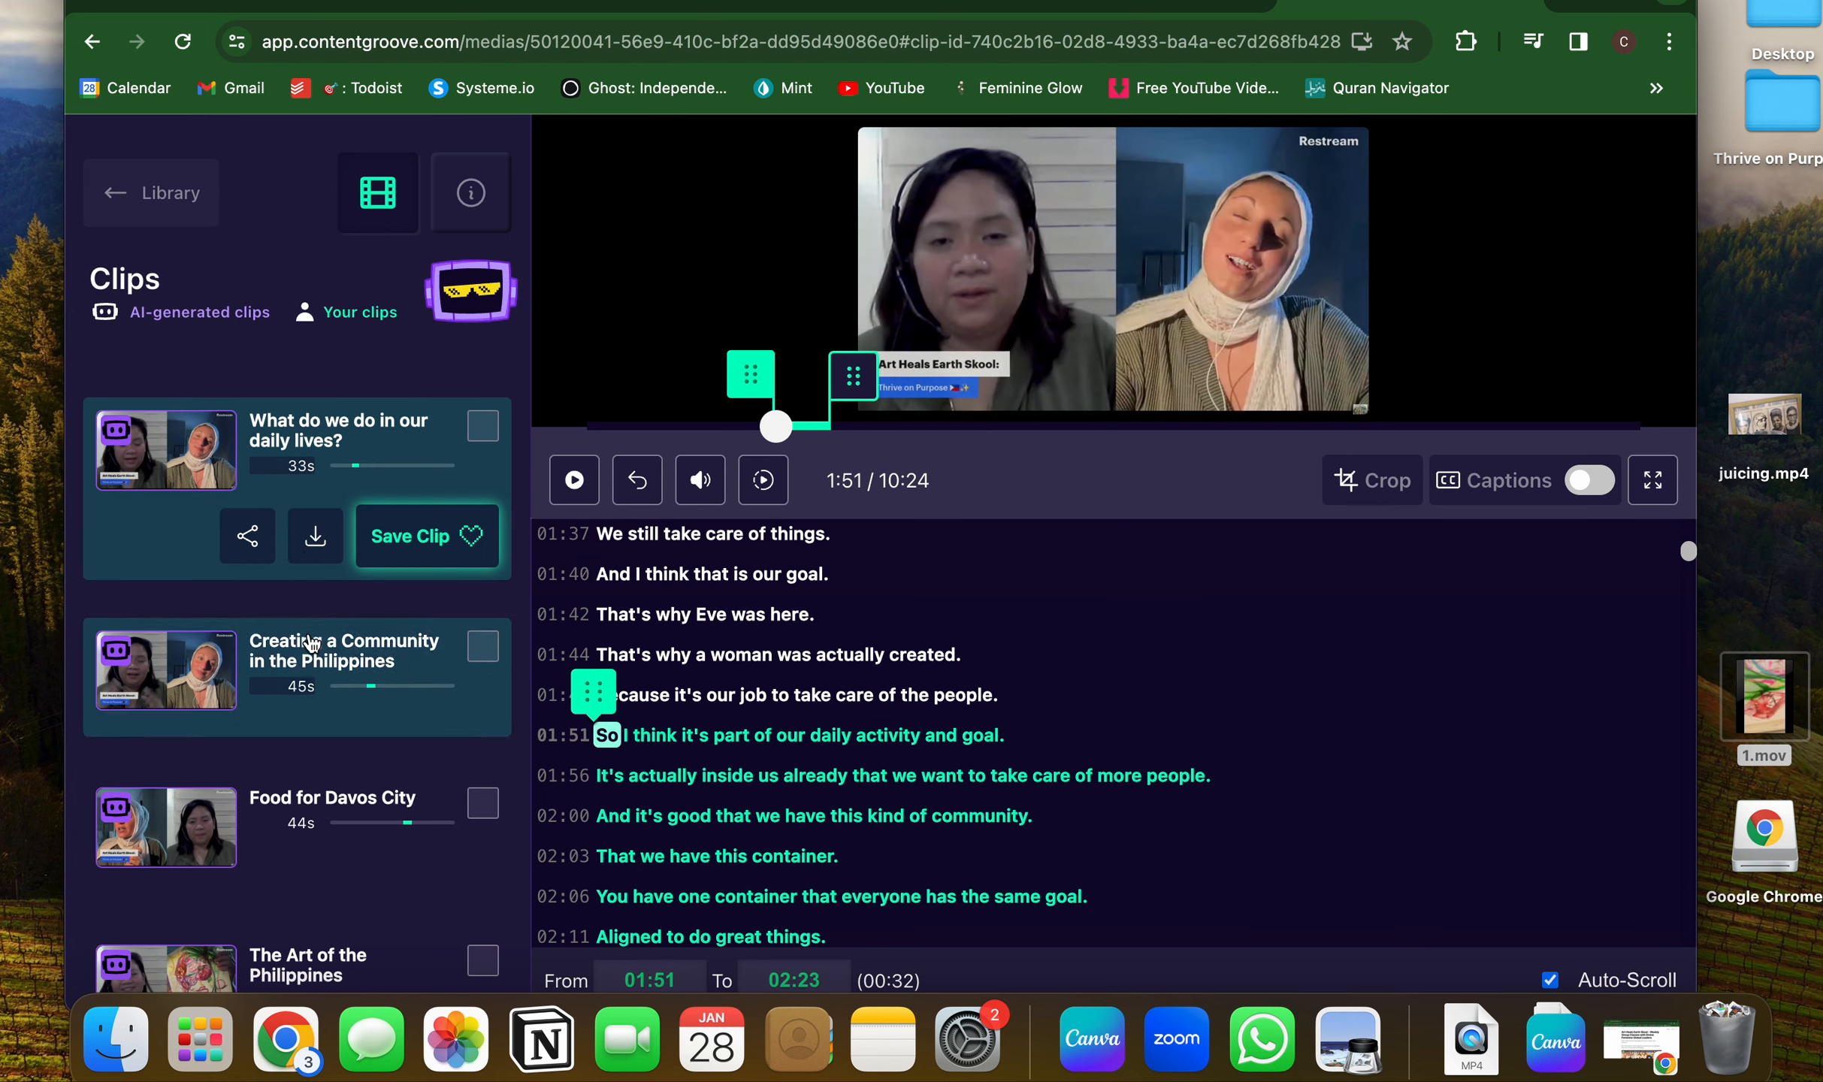
# Download the "Creating a Community in the Philippines", "Food for Davos City" and "The Art of the Philippines" clips.
pyautogui.click(313, 661)
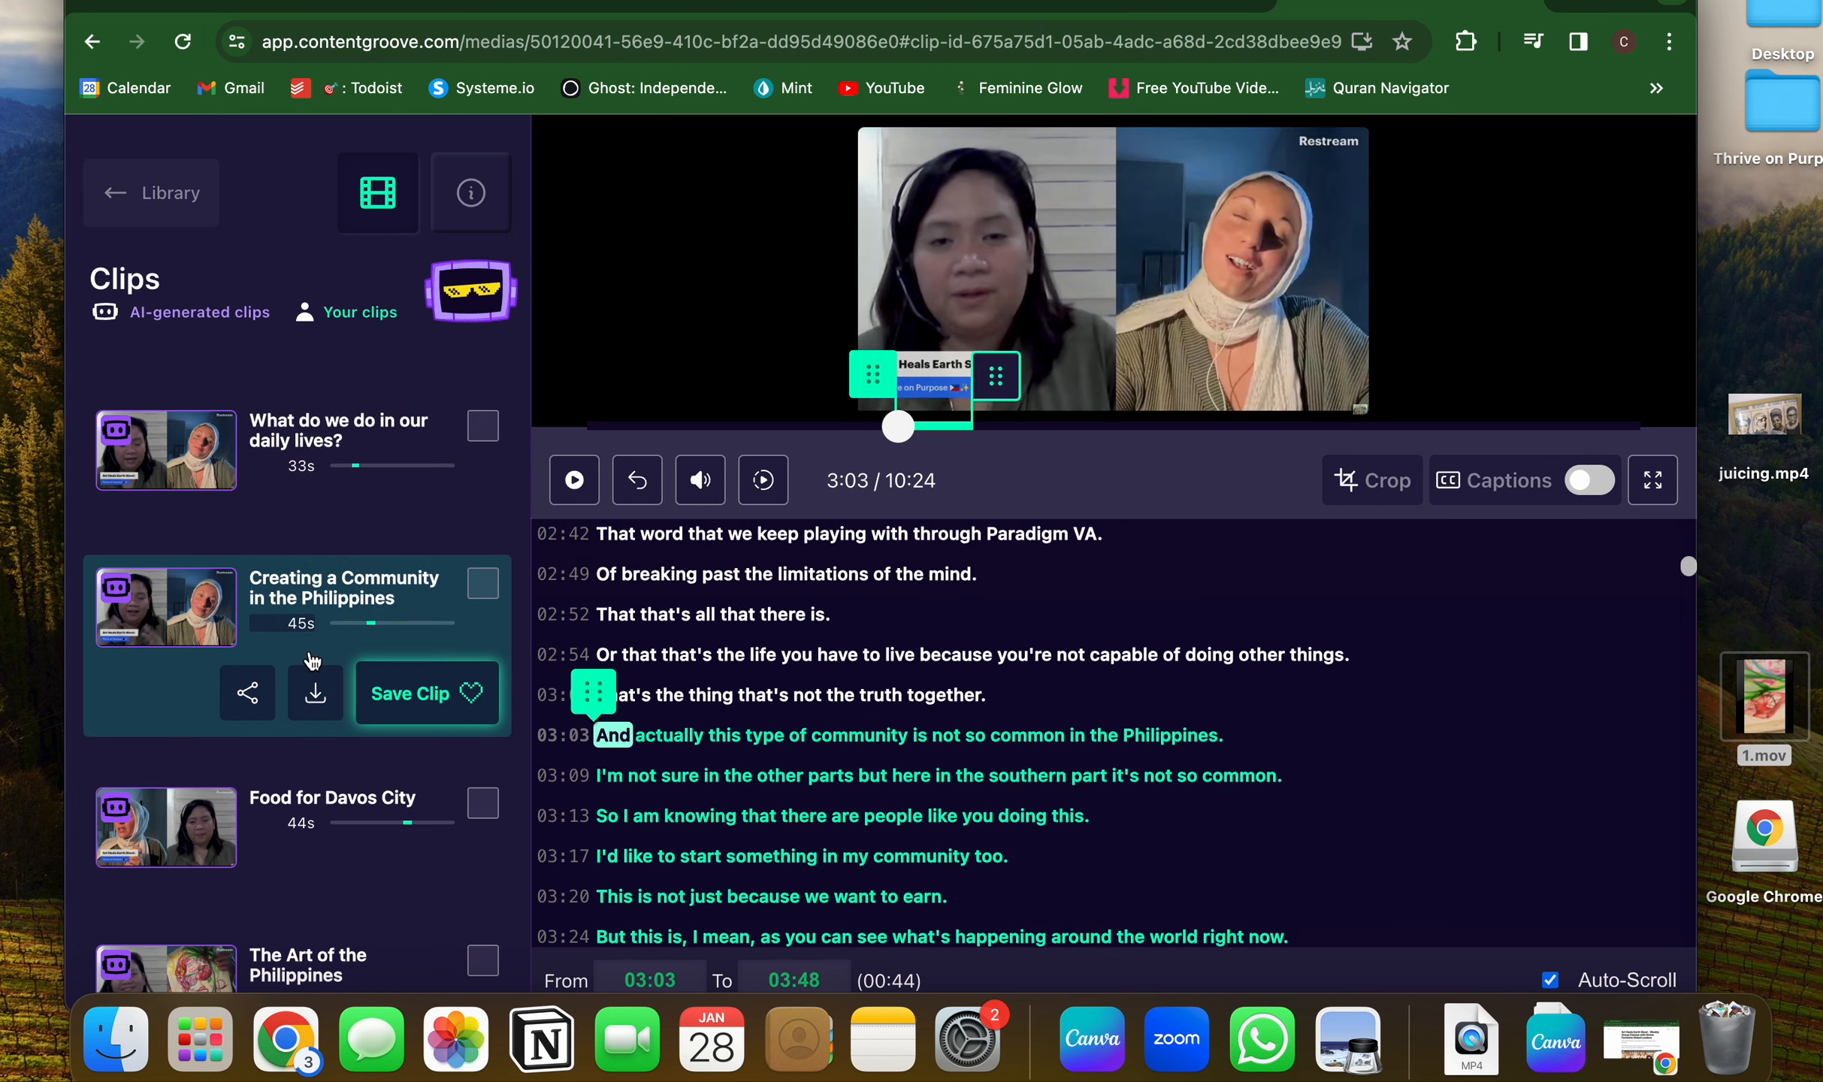
pyautogui.click(316, 695)
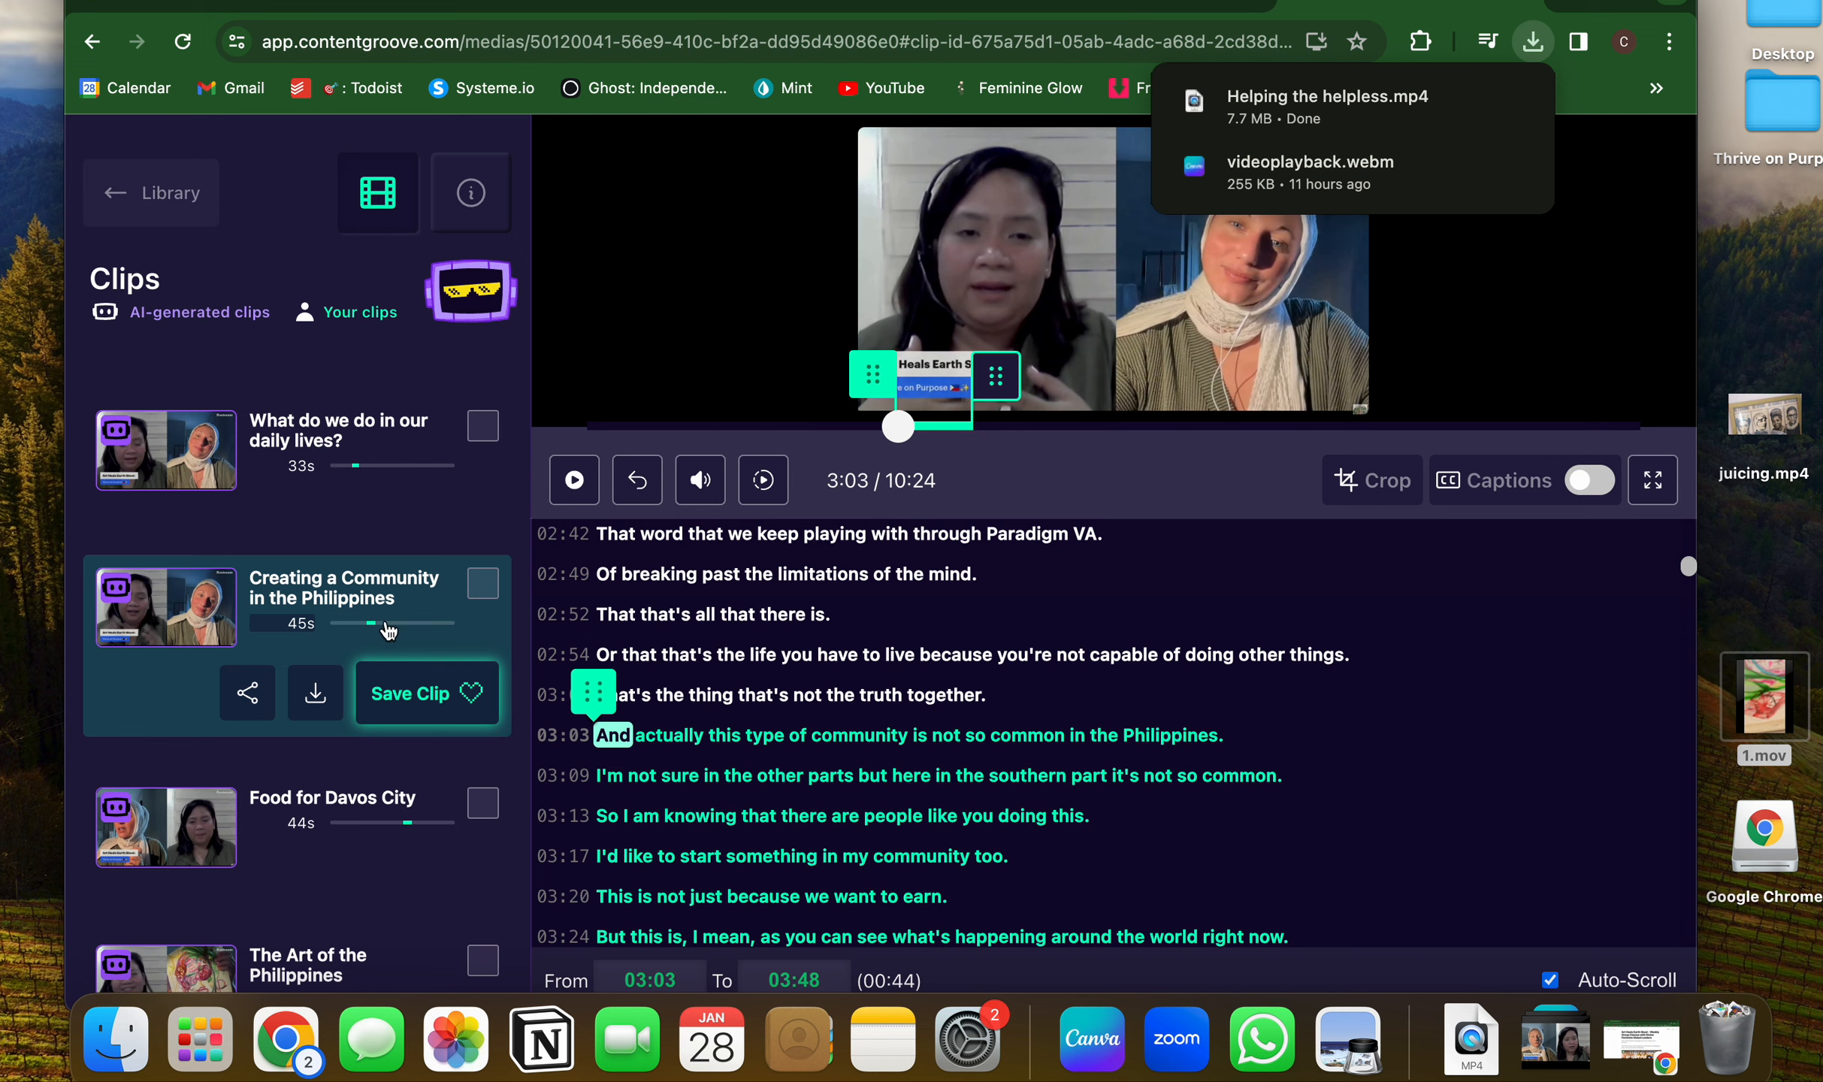
pyautogui.scroll(-2, 387, 631)
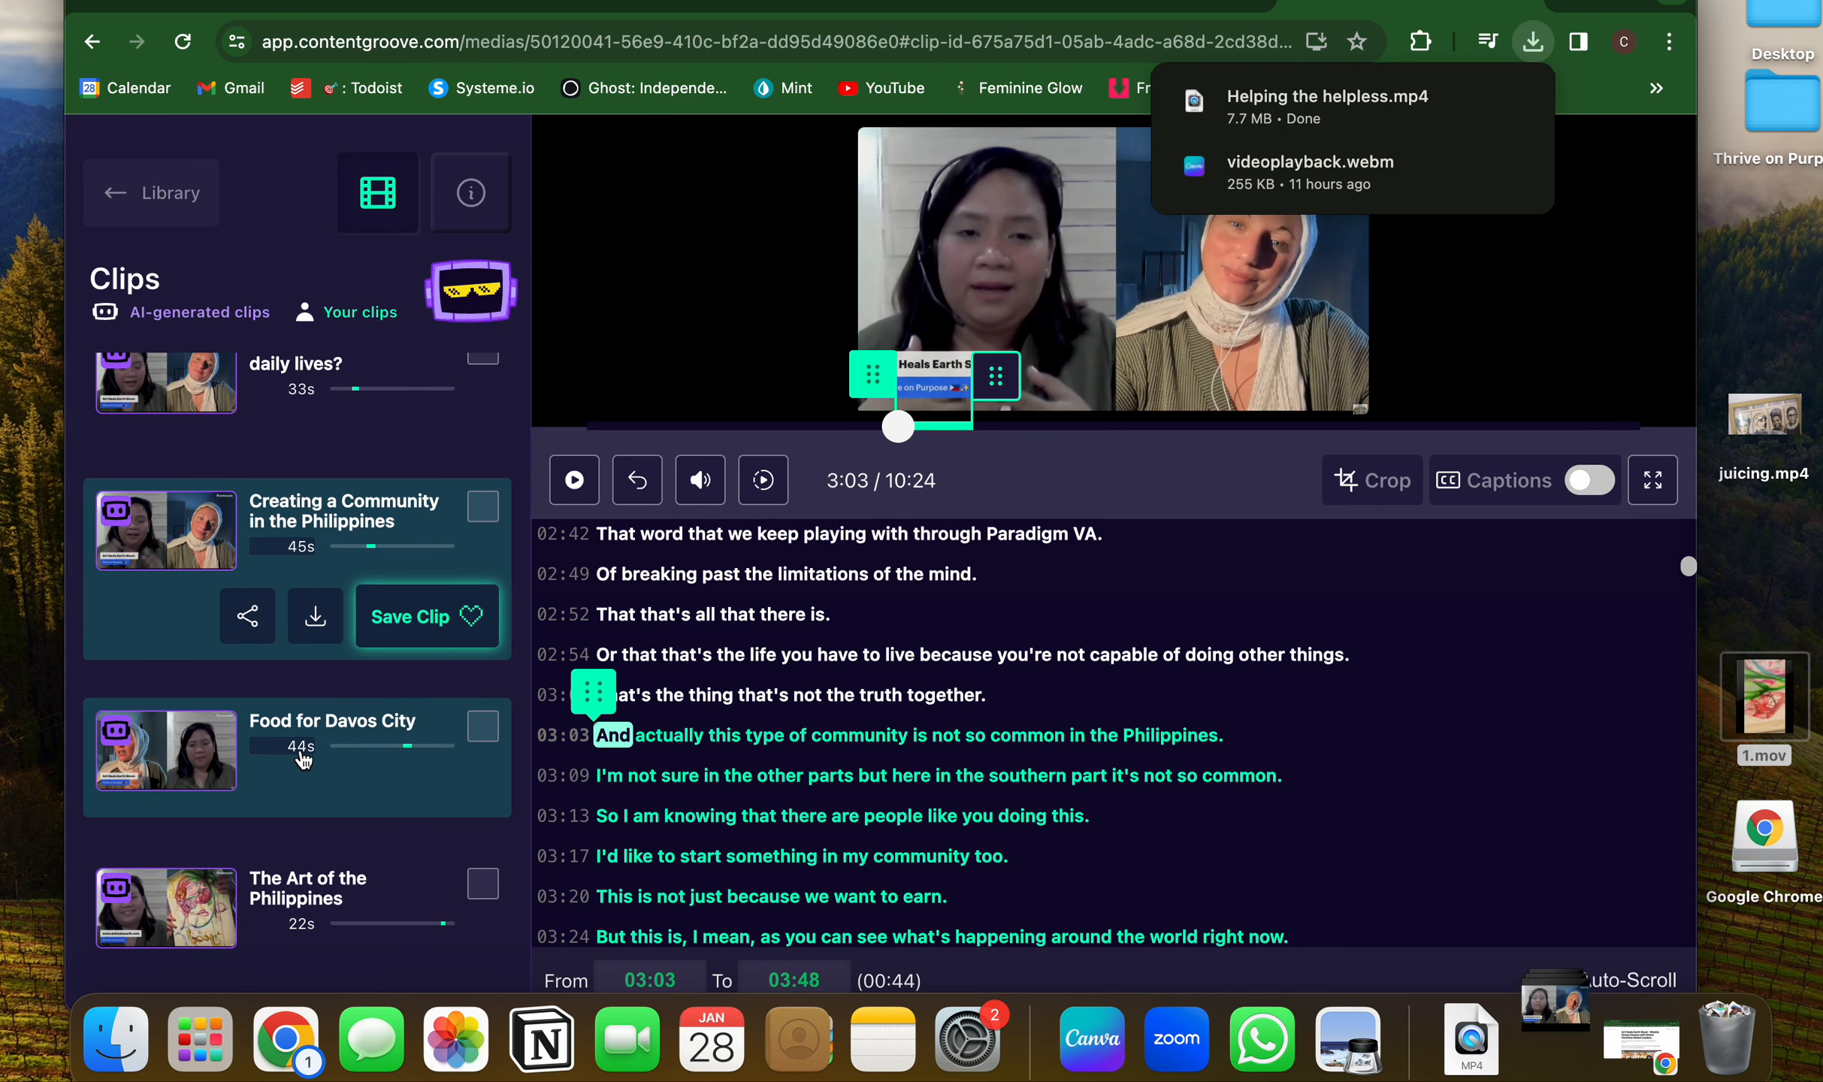
pyautogui.click(301, 759)
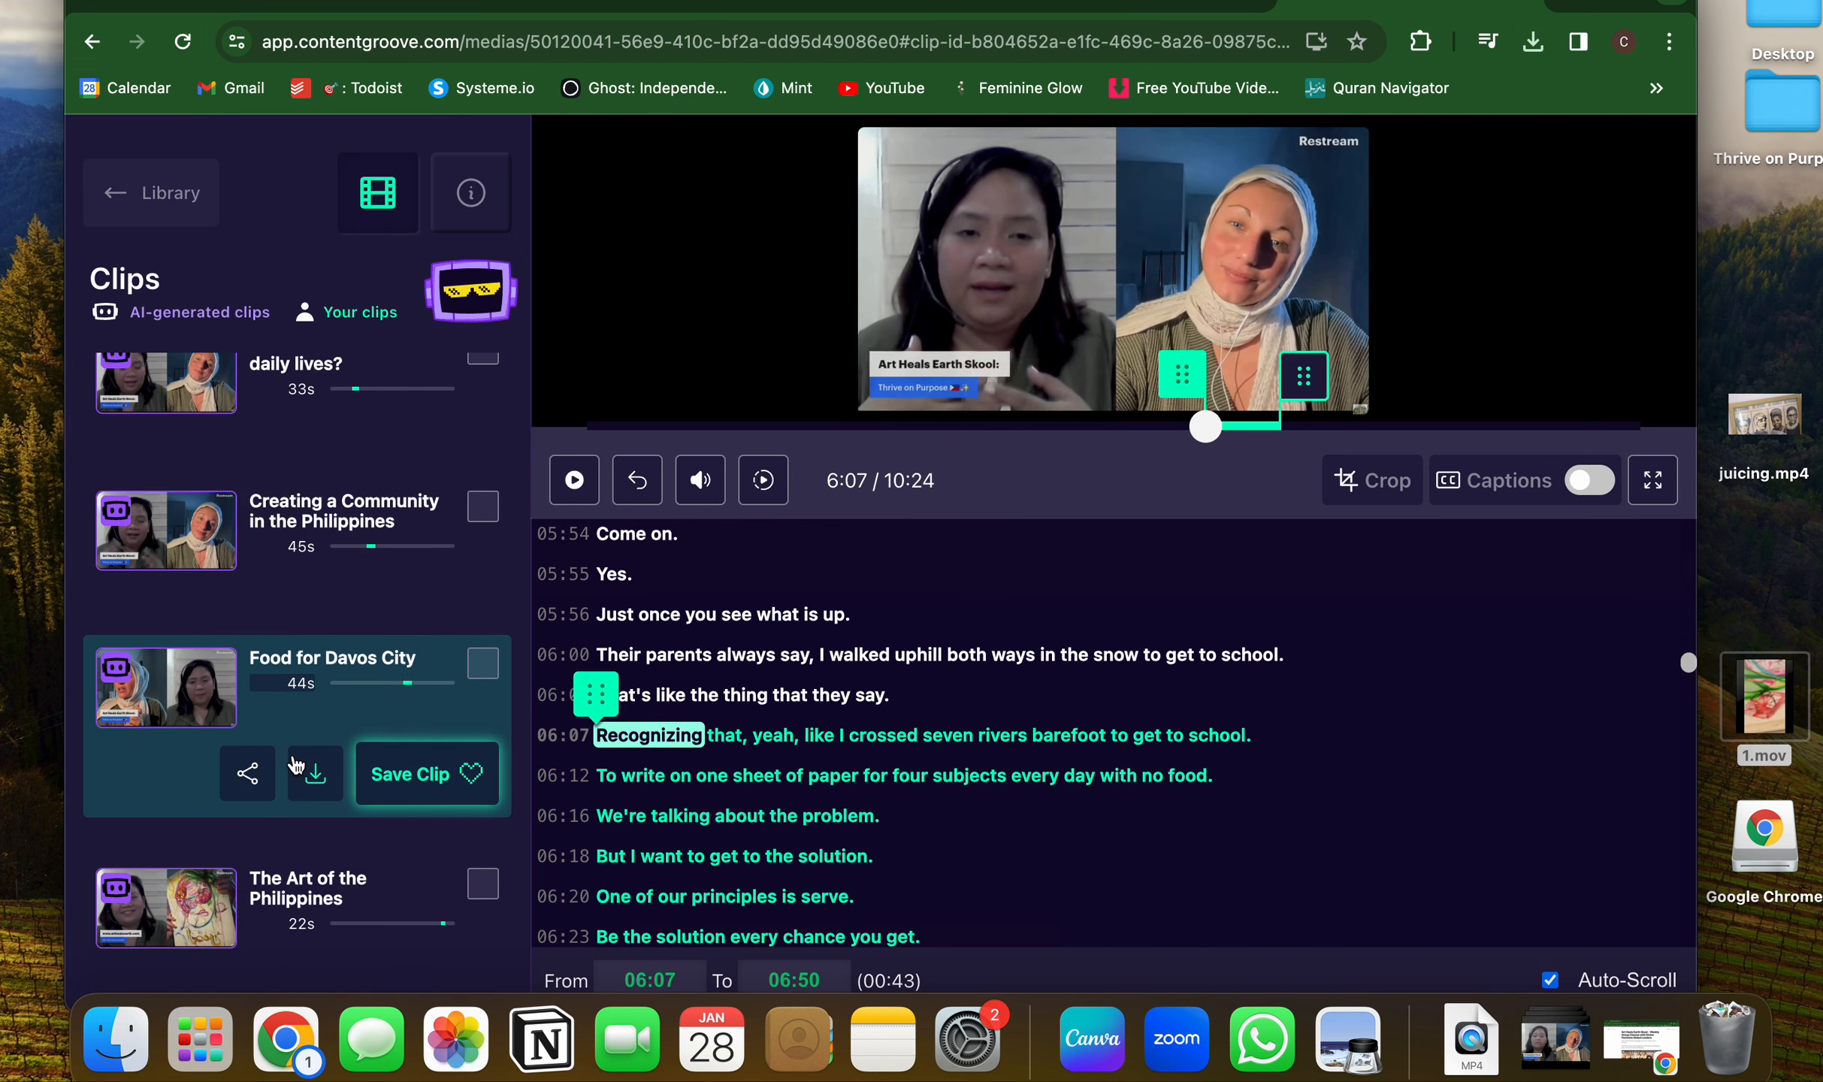
pyautogui.click(312, 850)
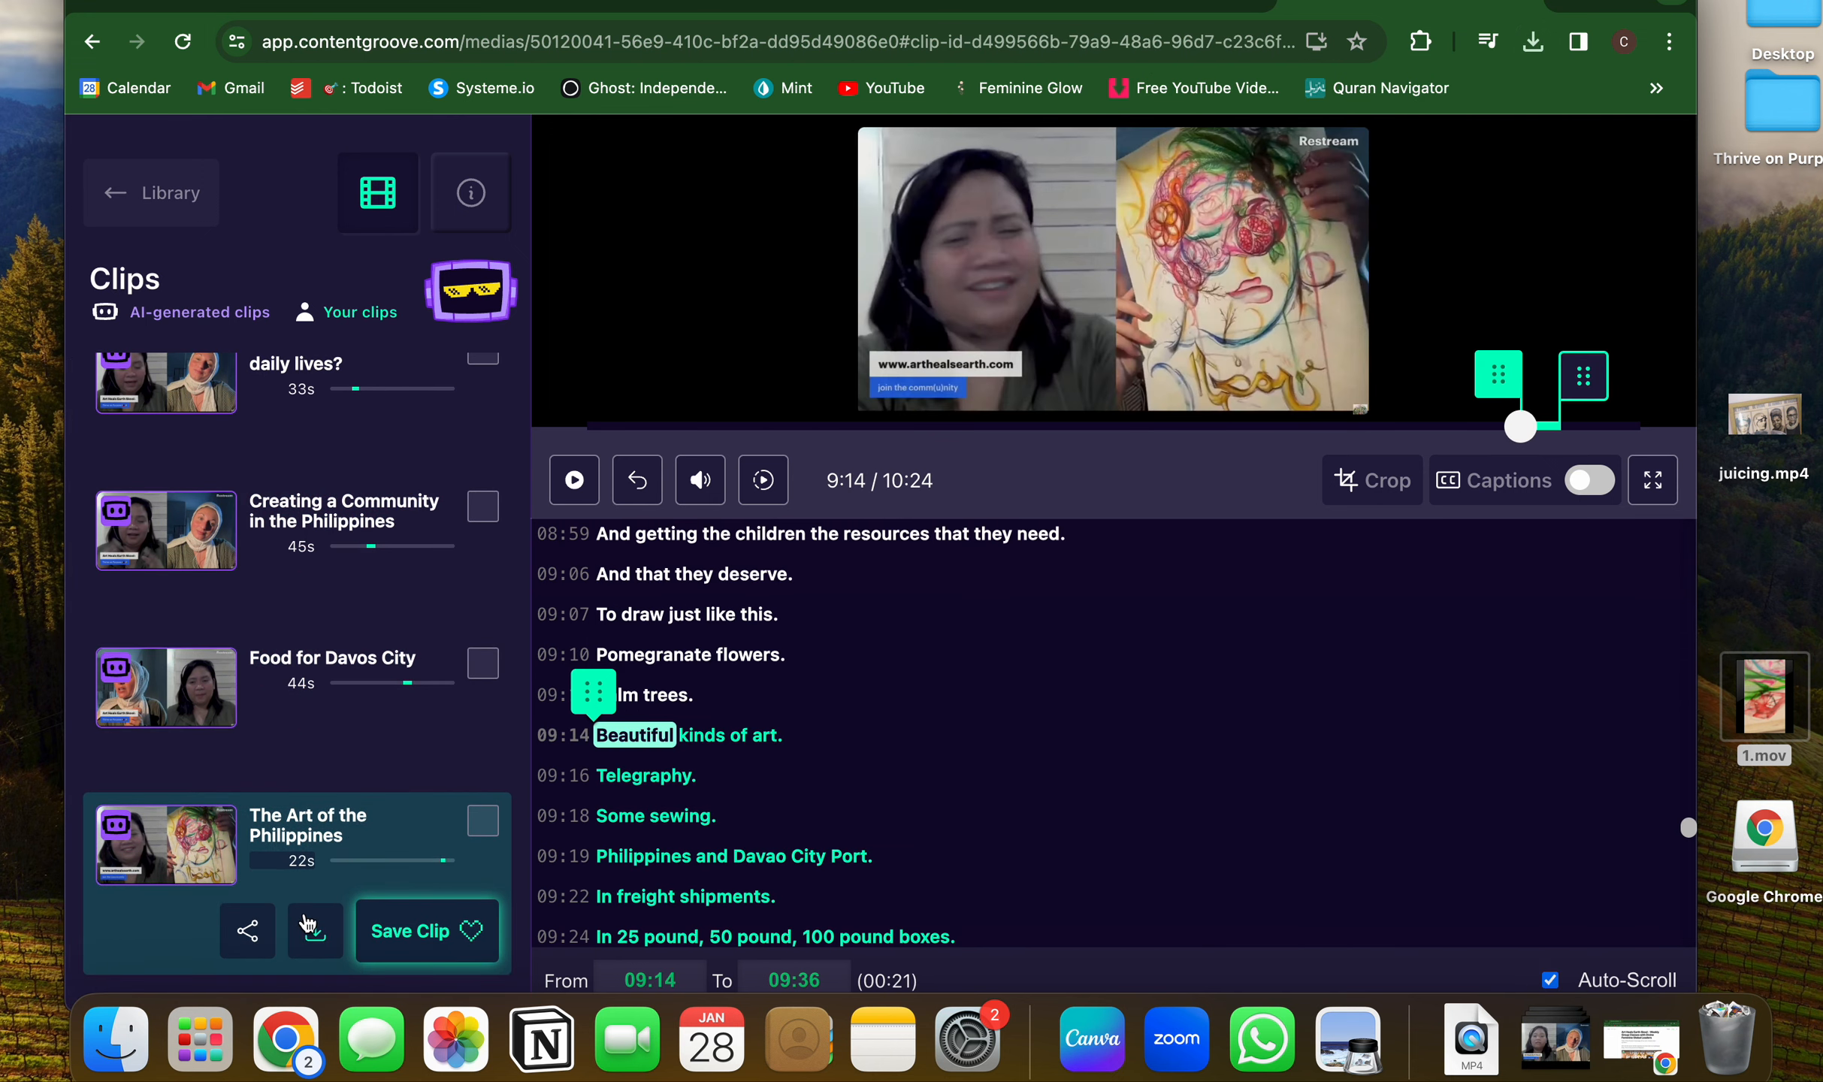
pyautogui.click(304, 933)
# Open the AI-generated clip "What do we do in our daily lives?", and open and play "Creating a Community in the Philippines".
pyautogui.scroll(2, 244, 601)
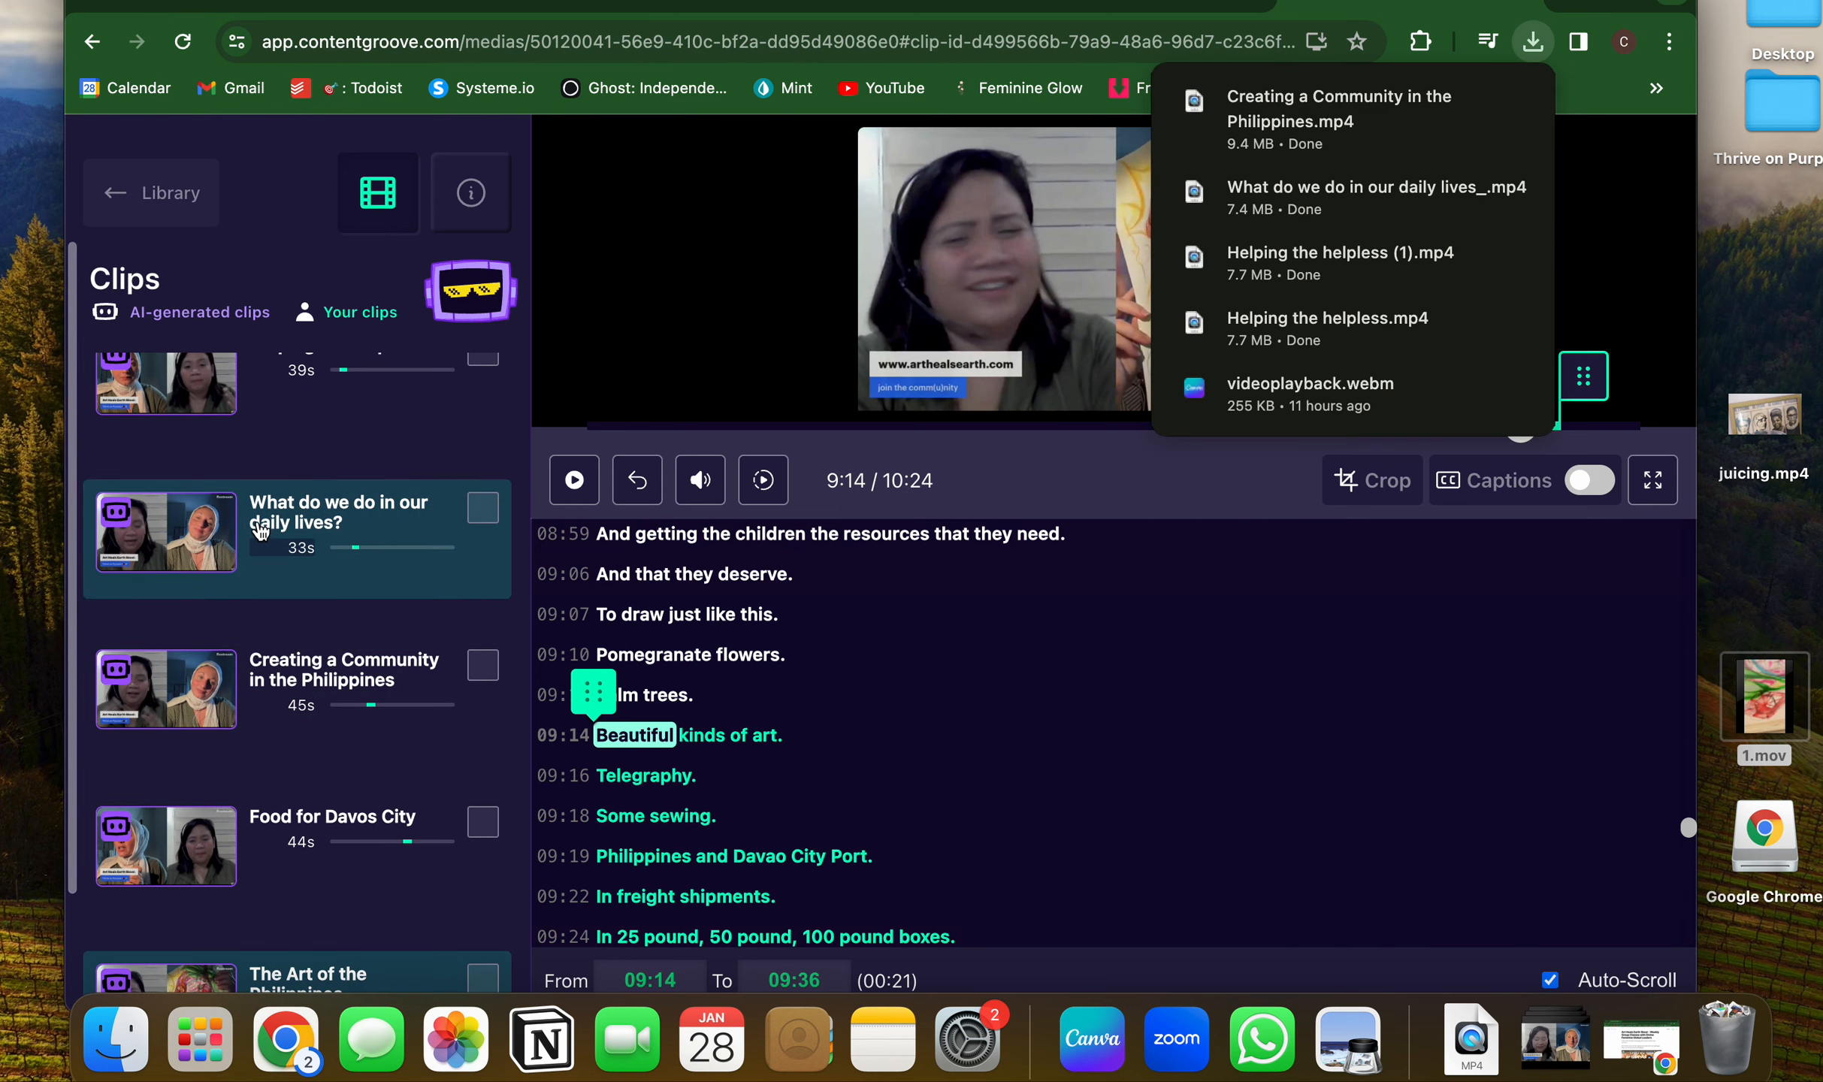
pyautogui.click(271, 526)
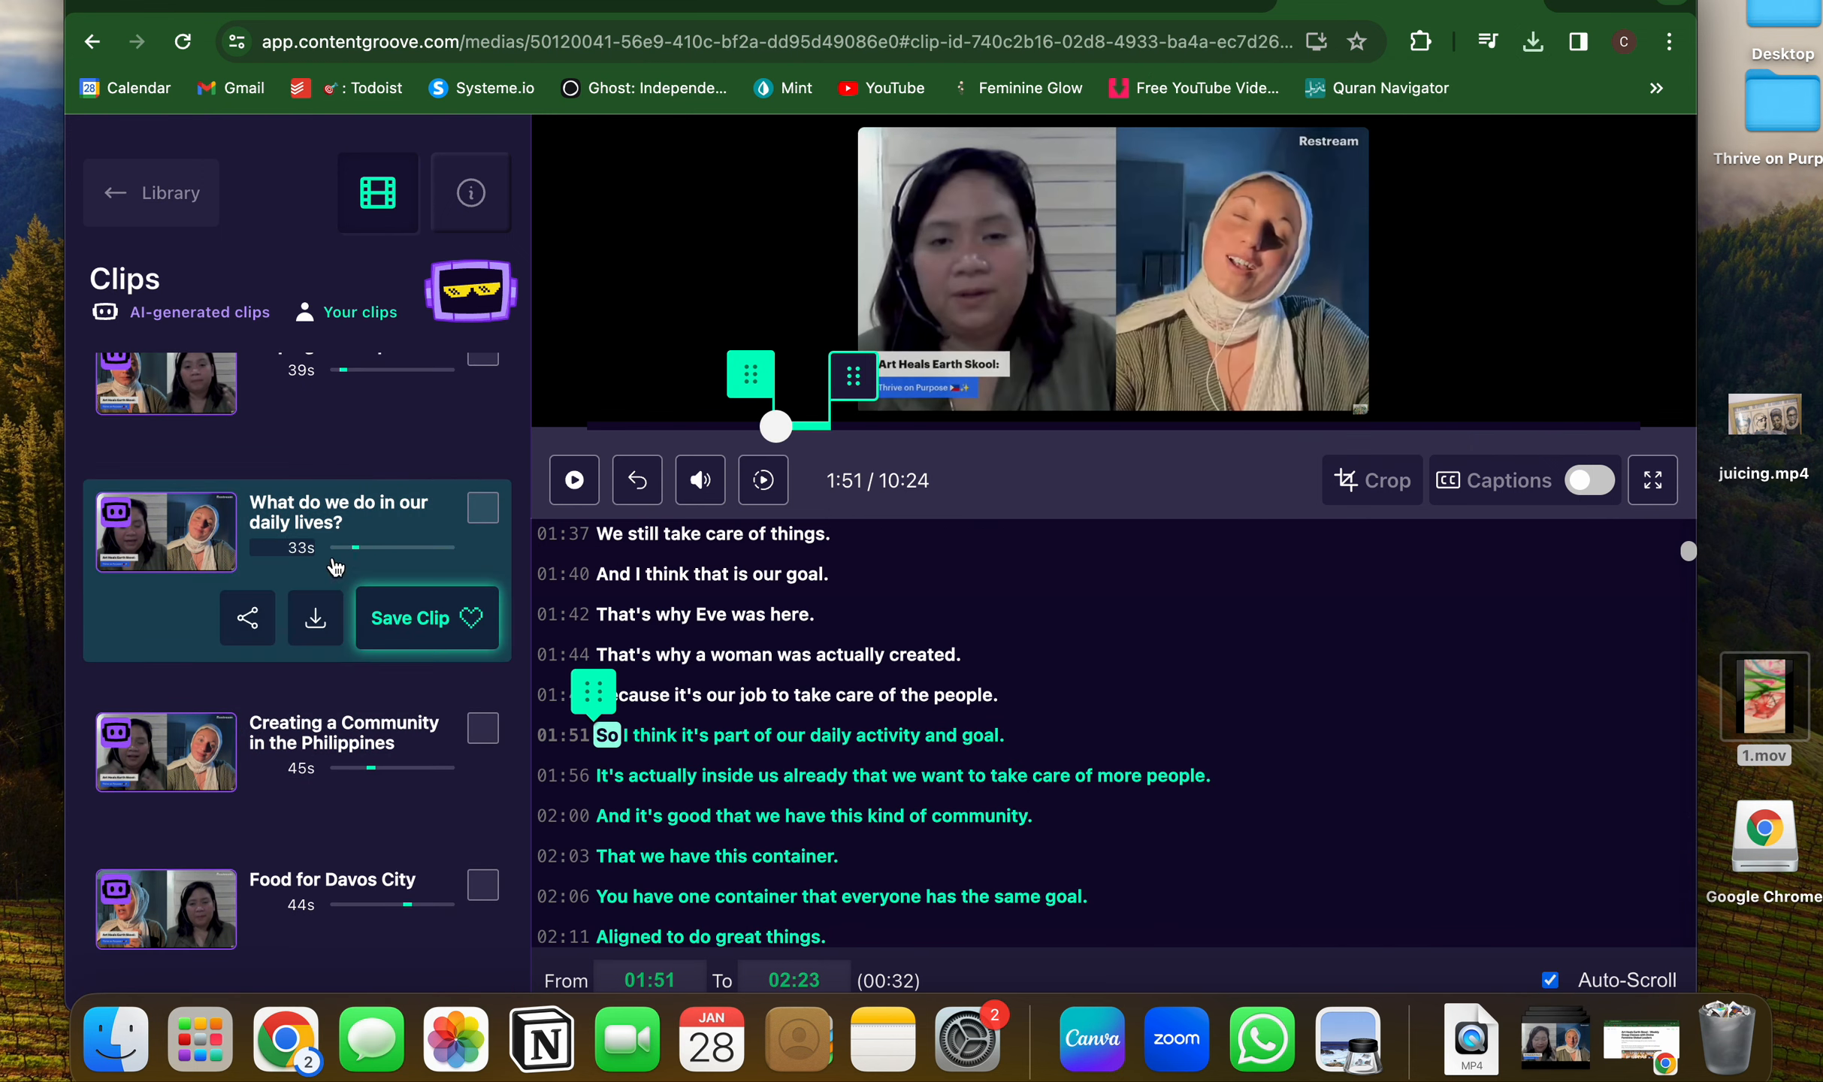
pyautogui.scroll(-1, 336, 638)
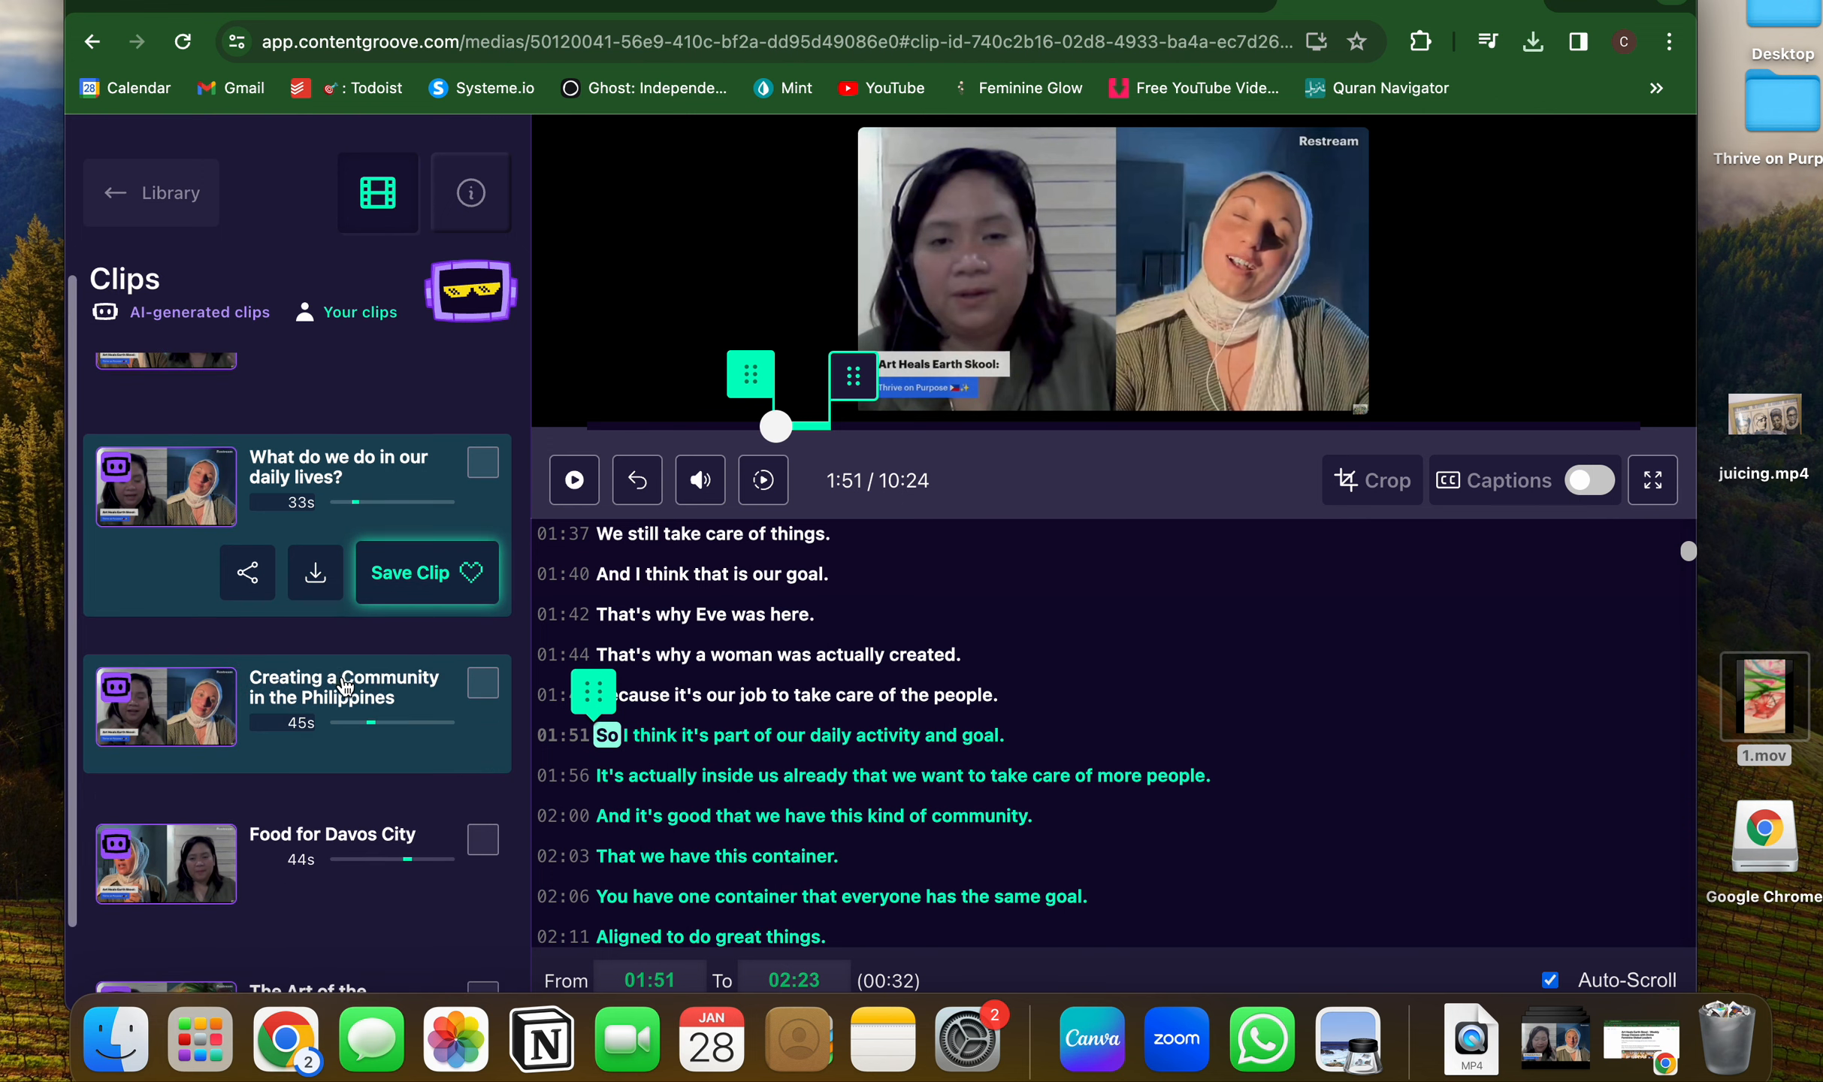
pyautogui.click(345, 684)
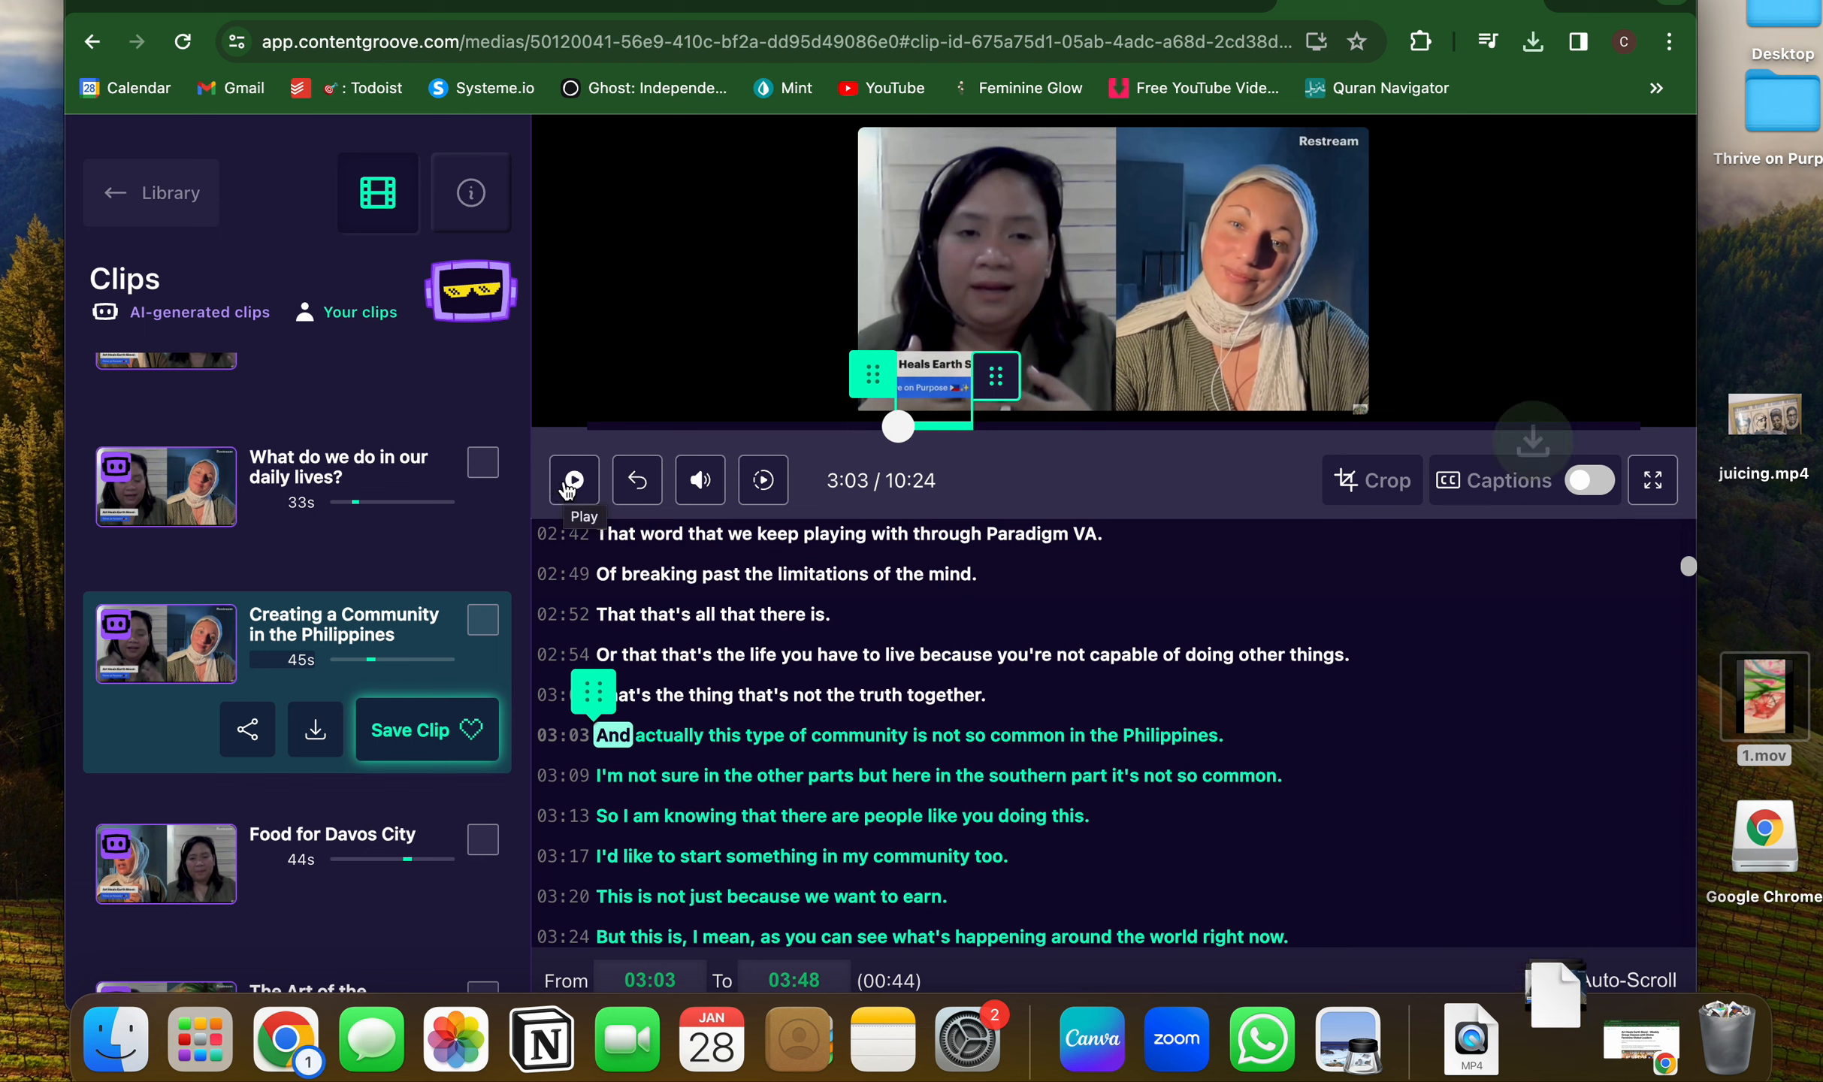
pyautogui.click(572, 480)
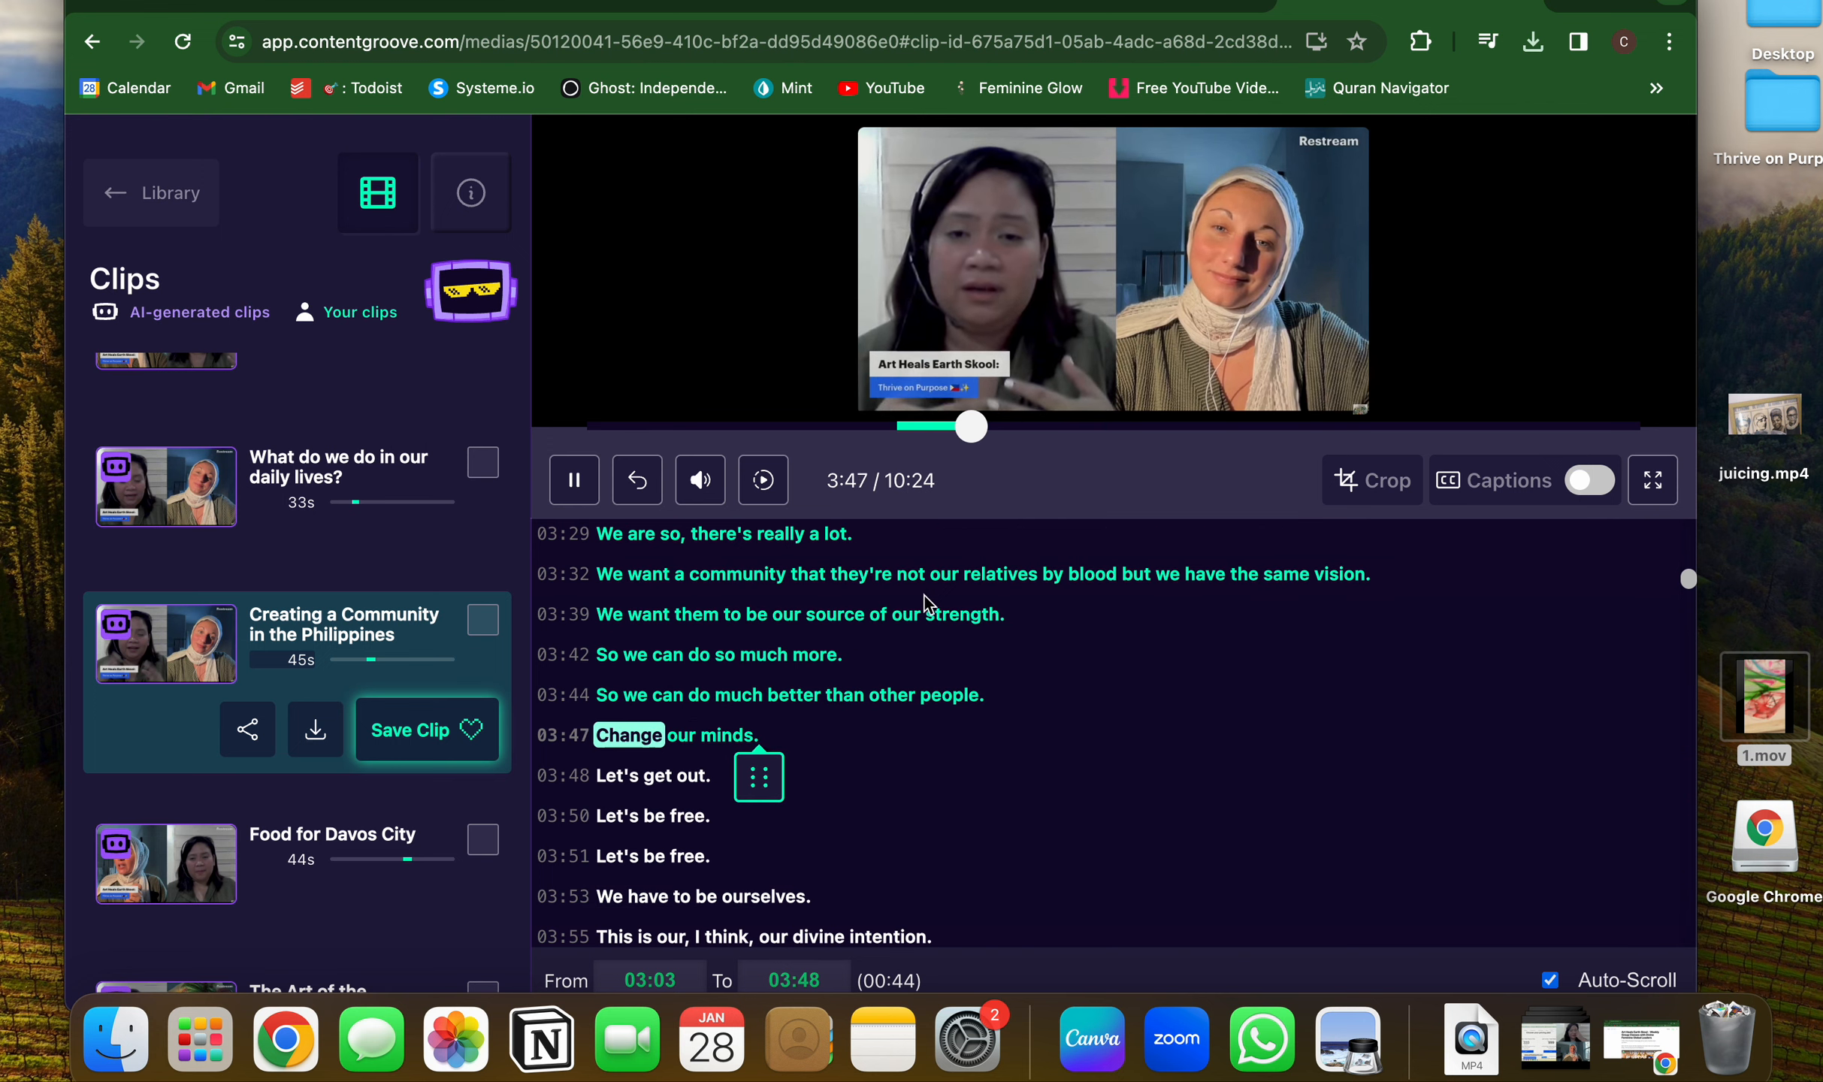
# Open the AI-generated clip "Food for Davos City" and play it through to its end.
pyautogui.scroll(-2, 293, 759)
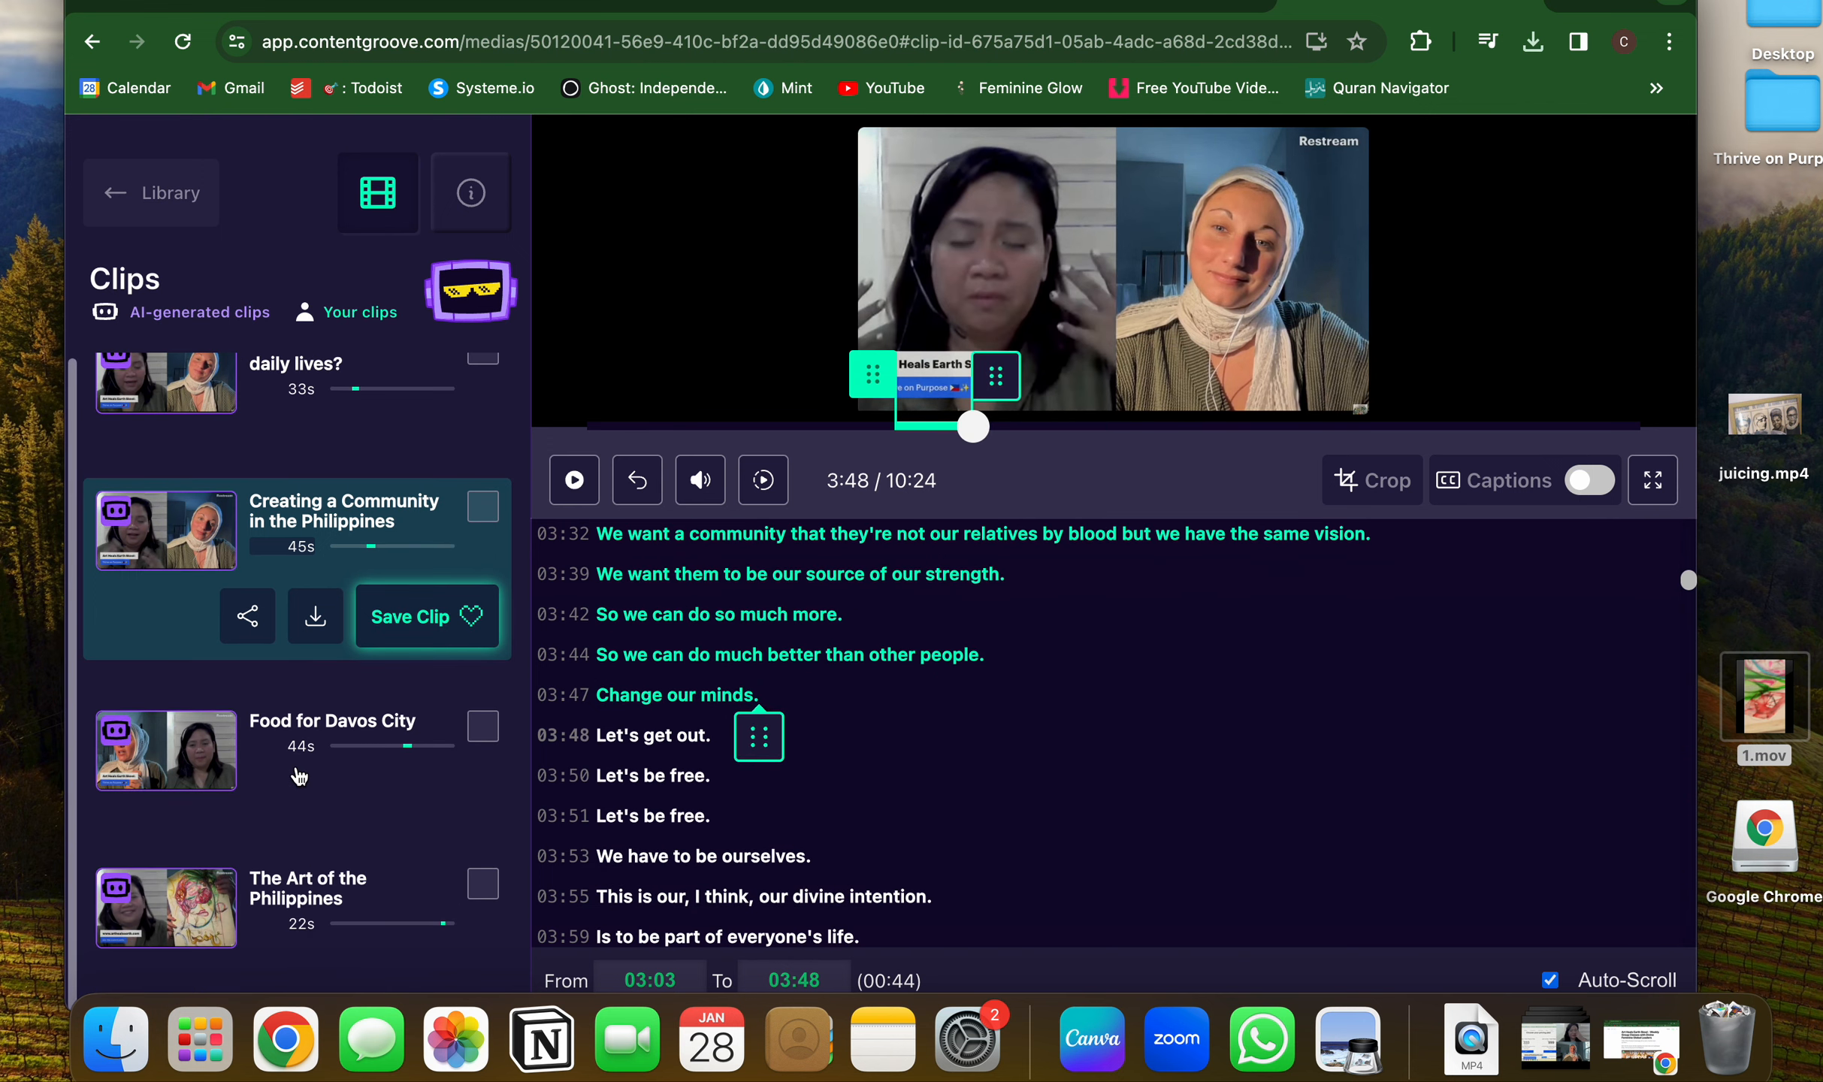
pyautogui.click(289, 737)
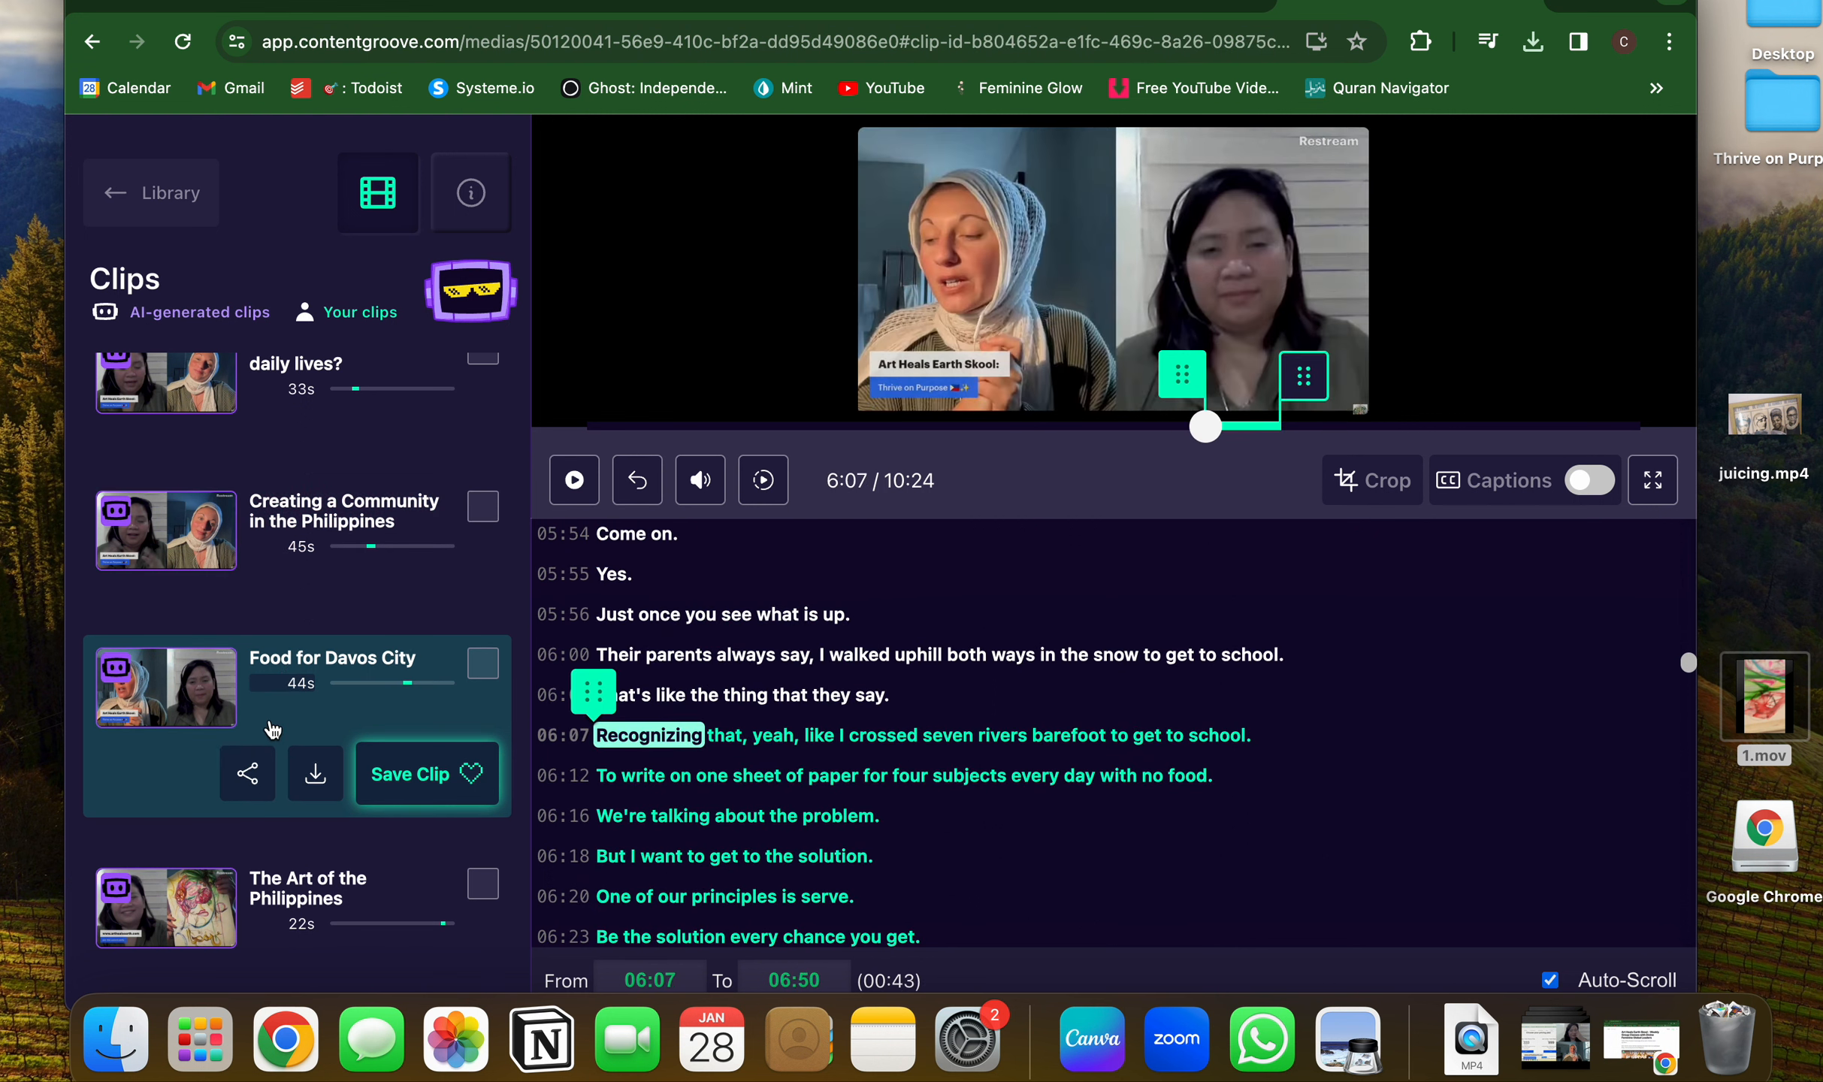
pyautogui.click(575, 478)
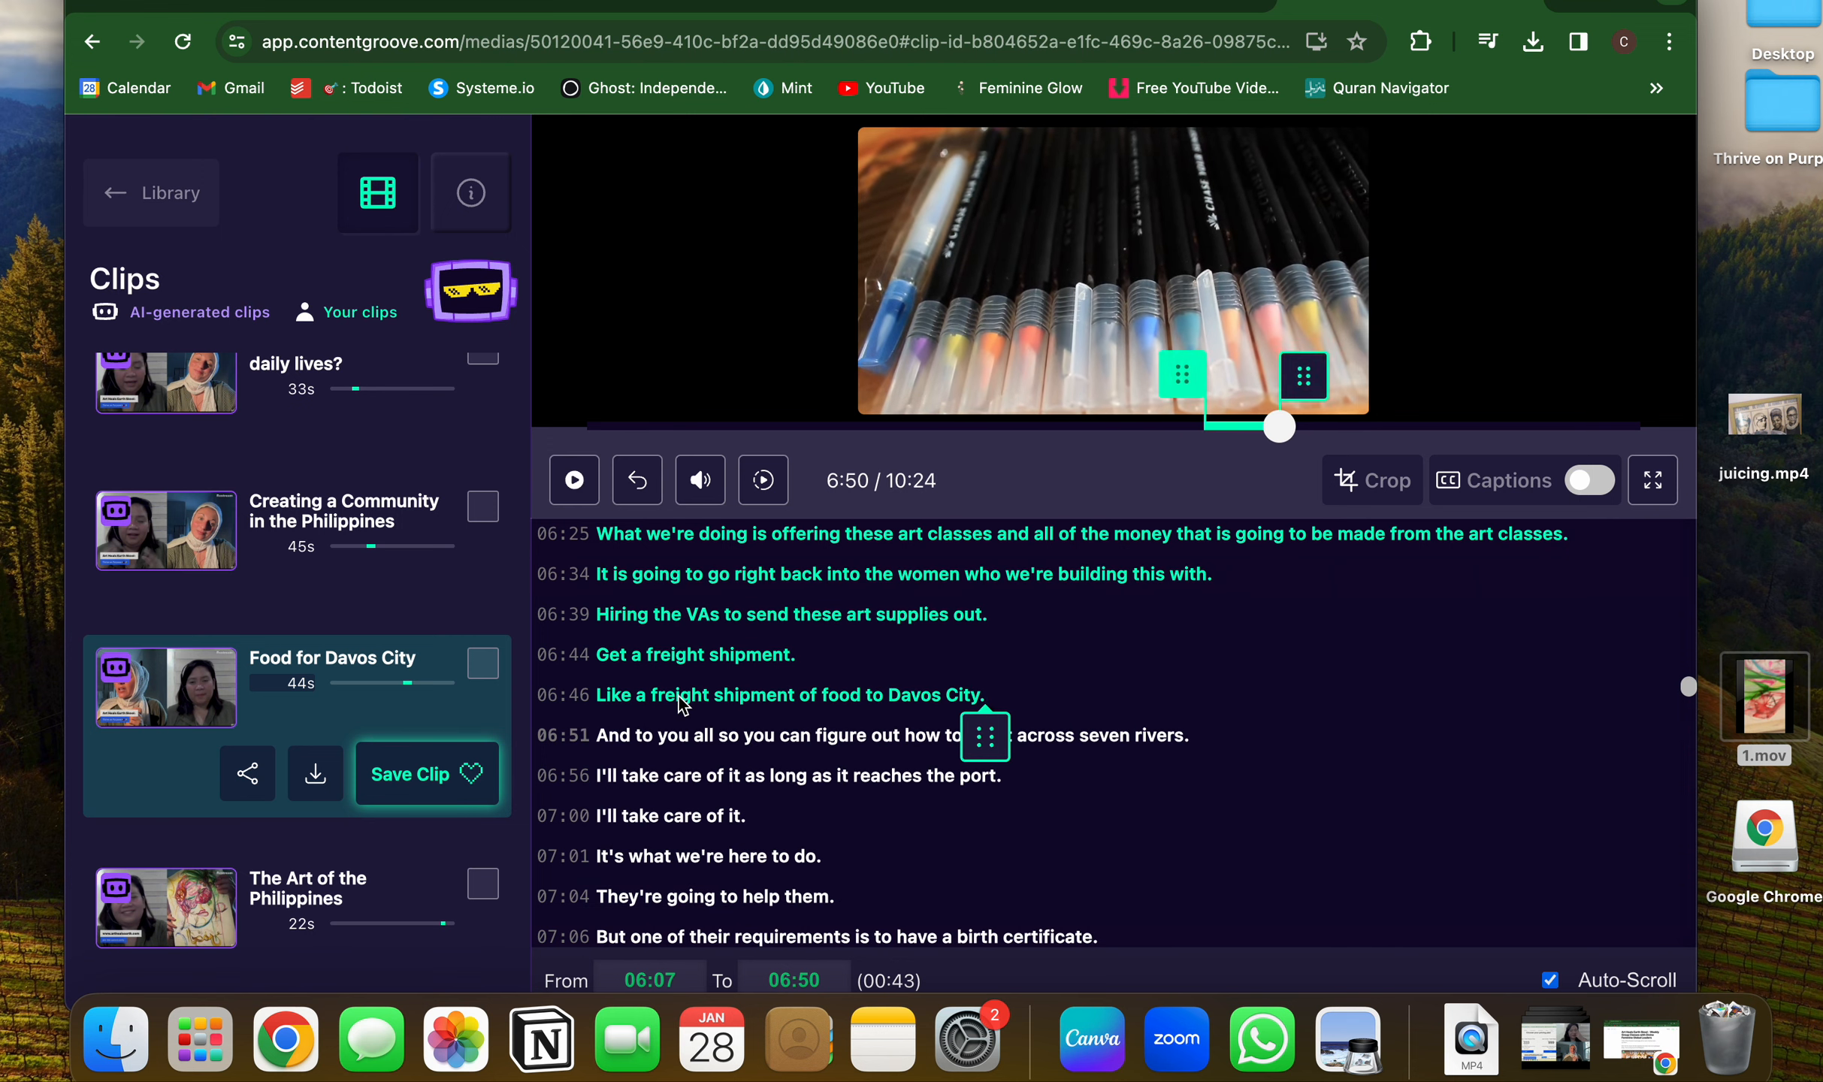
# Open the AI-generated clip "The Art of the Philippines" and play it through to its end.
pyautogui.scroll(-3, 677, 698)
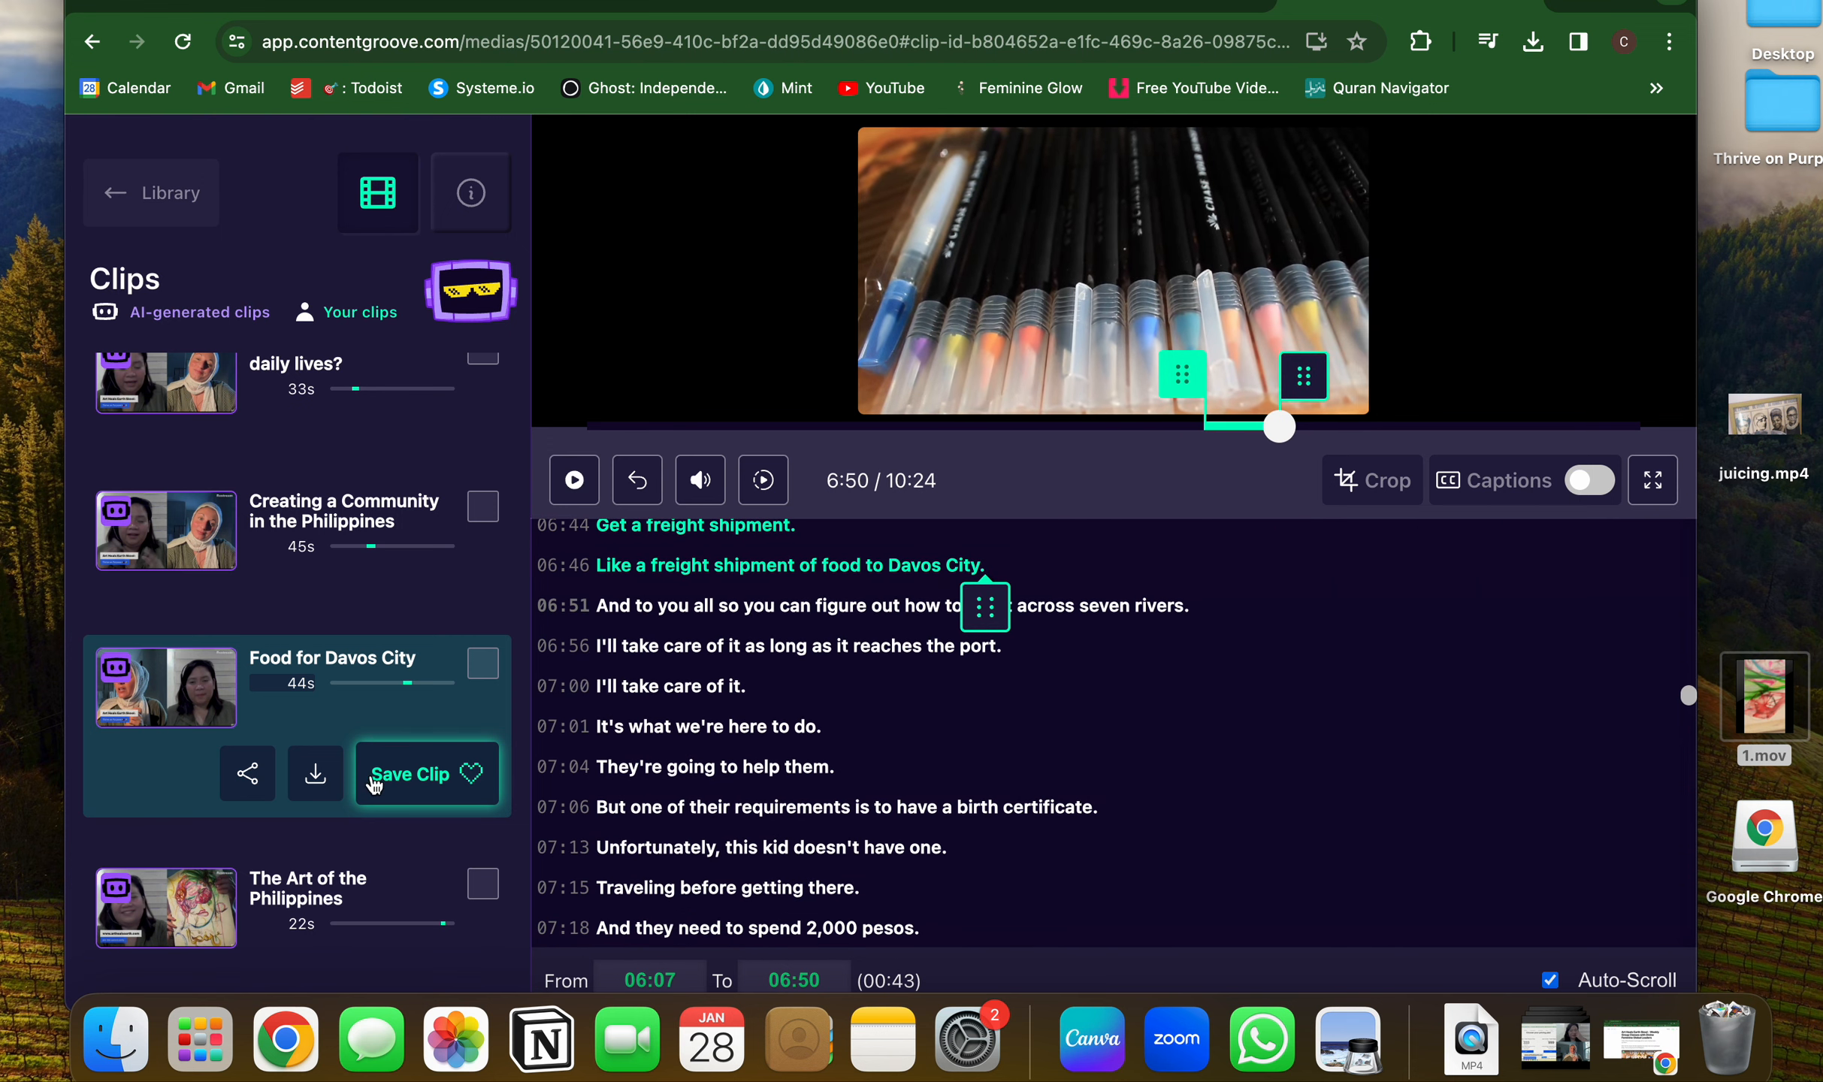
pyautogui.click(361, 913)
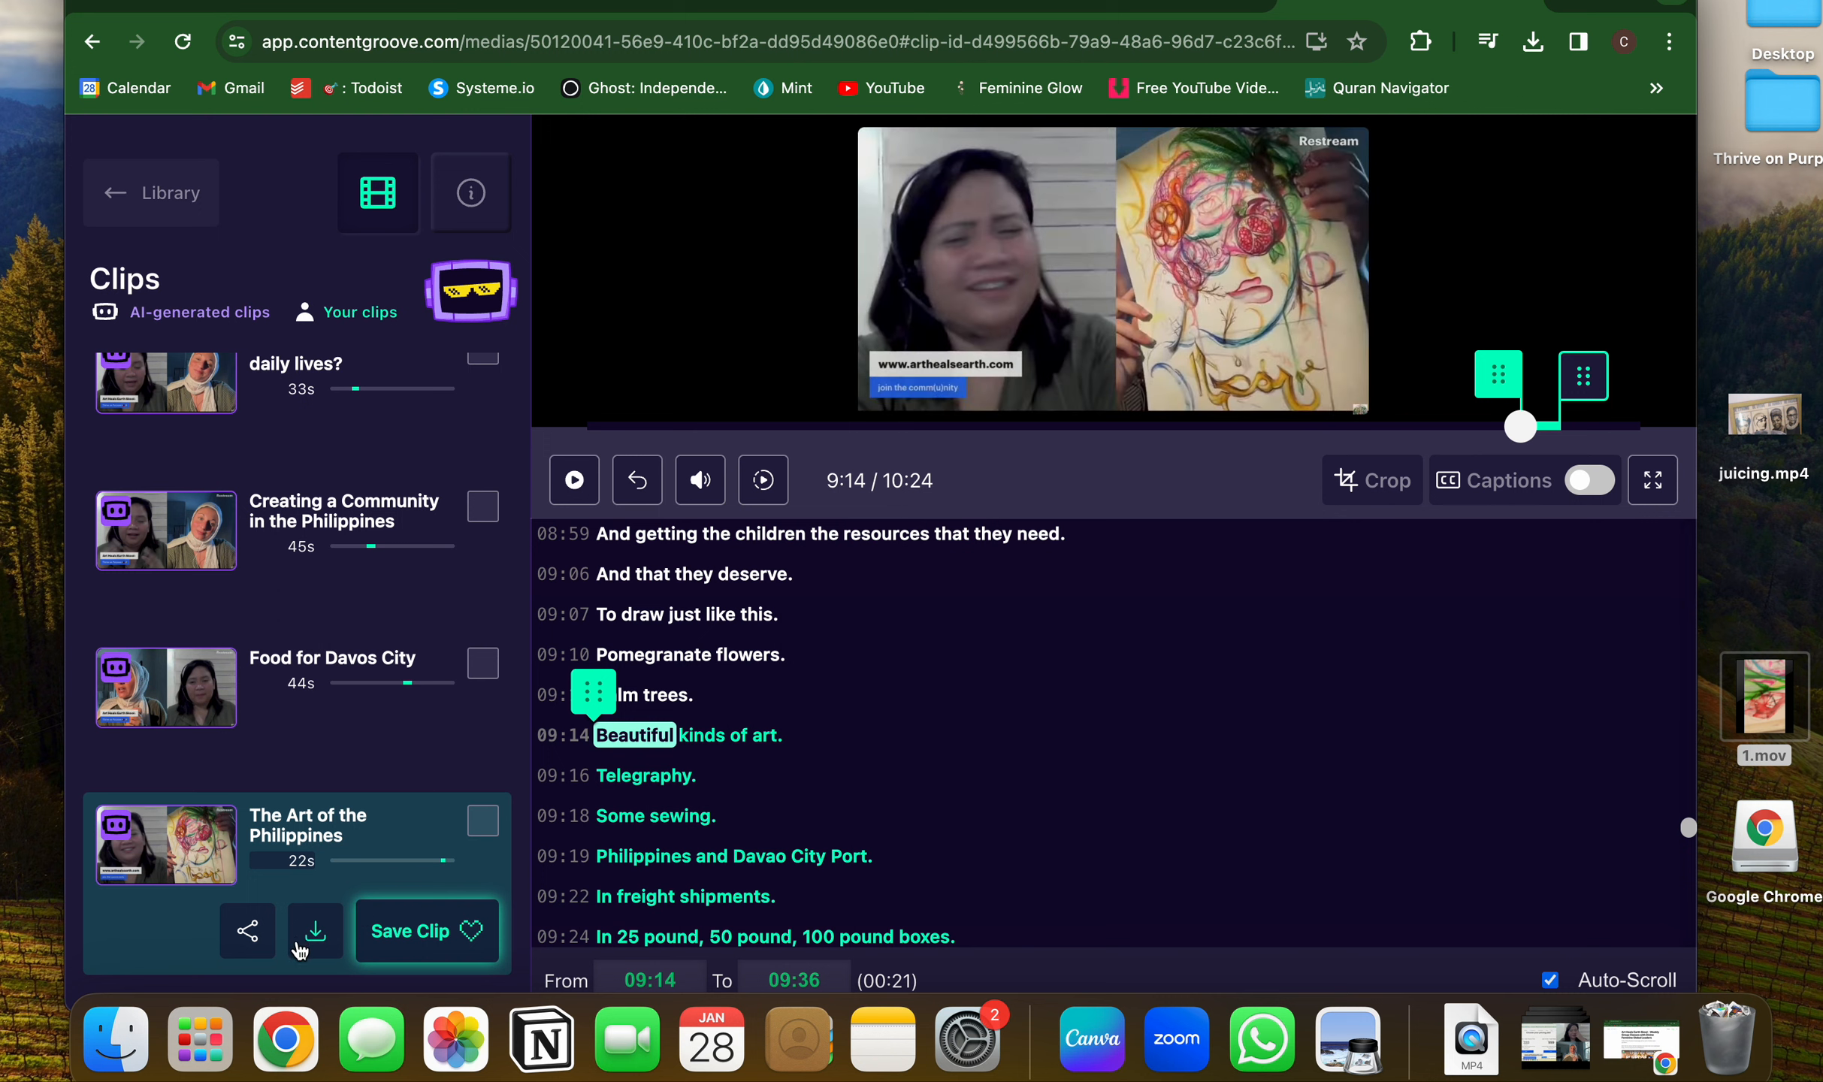
pyautogui.click(574, 485)
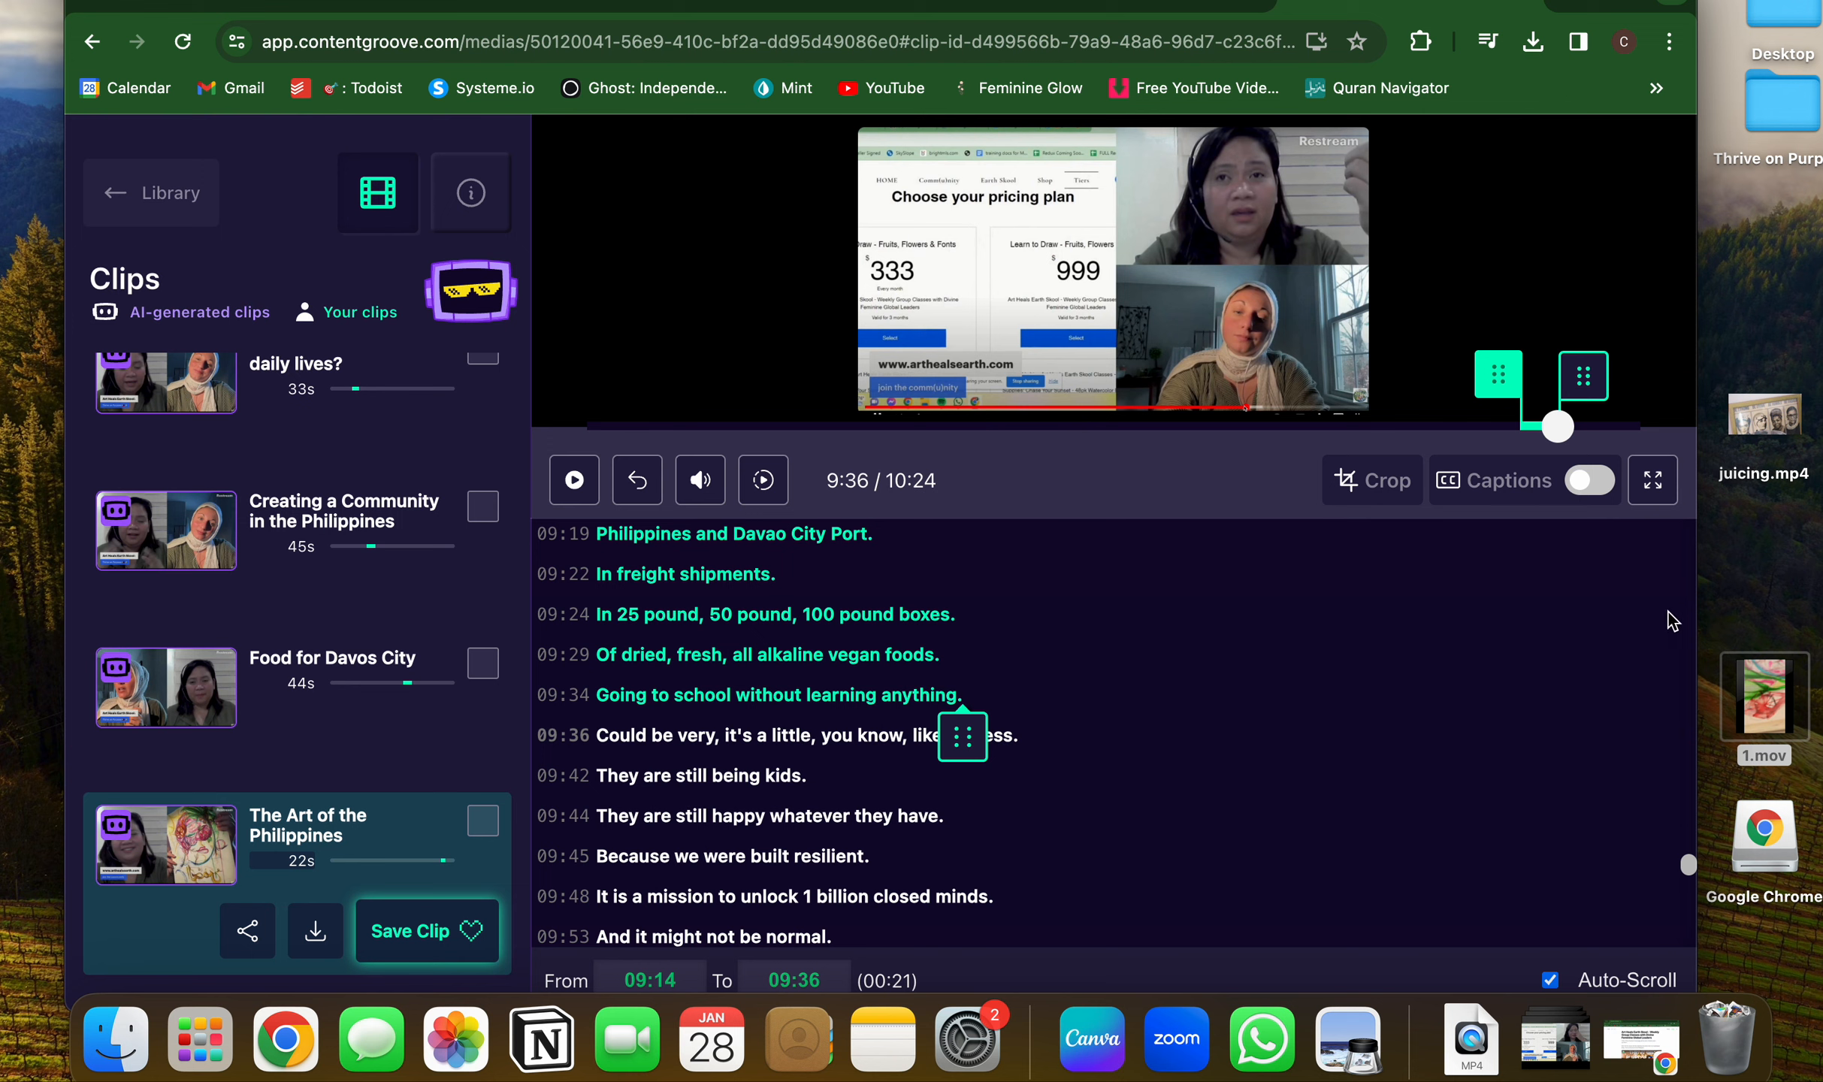
# Extend the end of "The Art of the Philippines" to 09:52, after the line "It is a mission to unlock 1 billion closed minds.".
pyautogui.scroll(-4, 1348, 668)
pyautogui.scroll(5, 1347, 668)
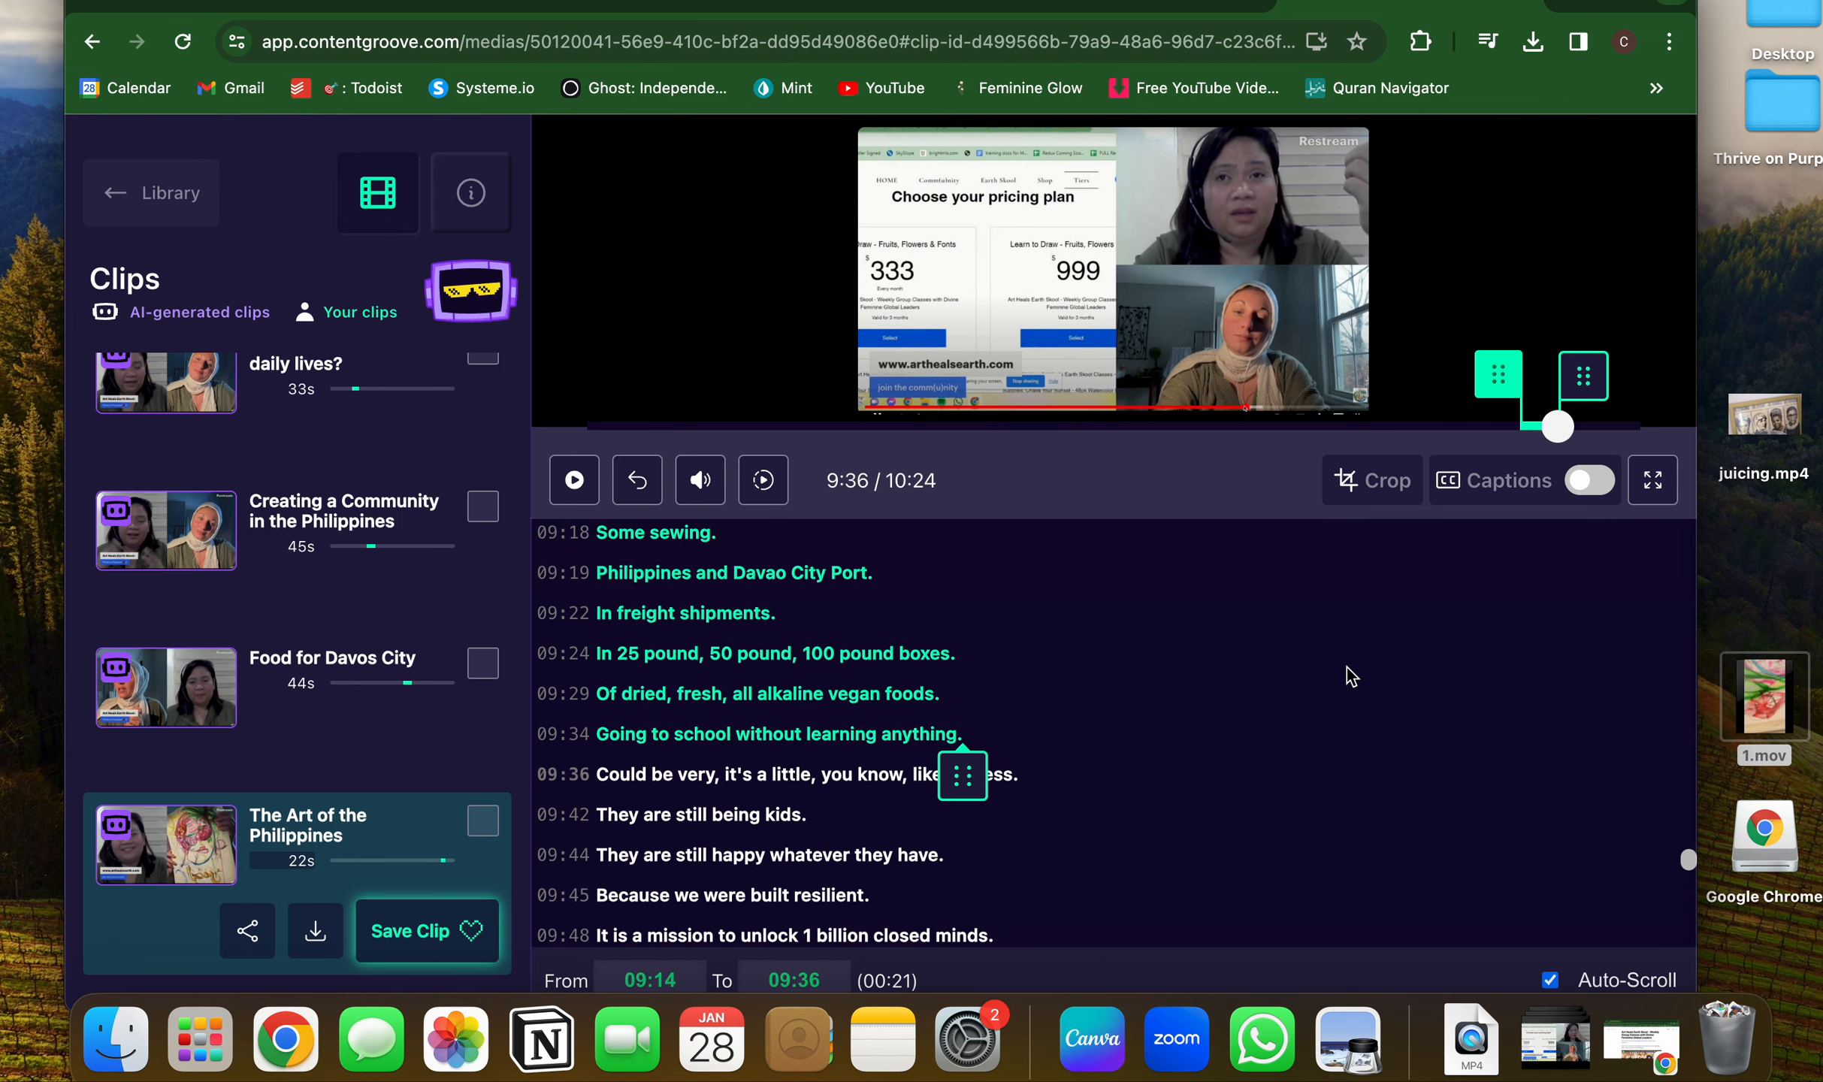
pyautogui.moveTo(962, 778); pyautogui.dragTo(1046, 875)
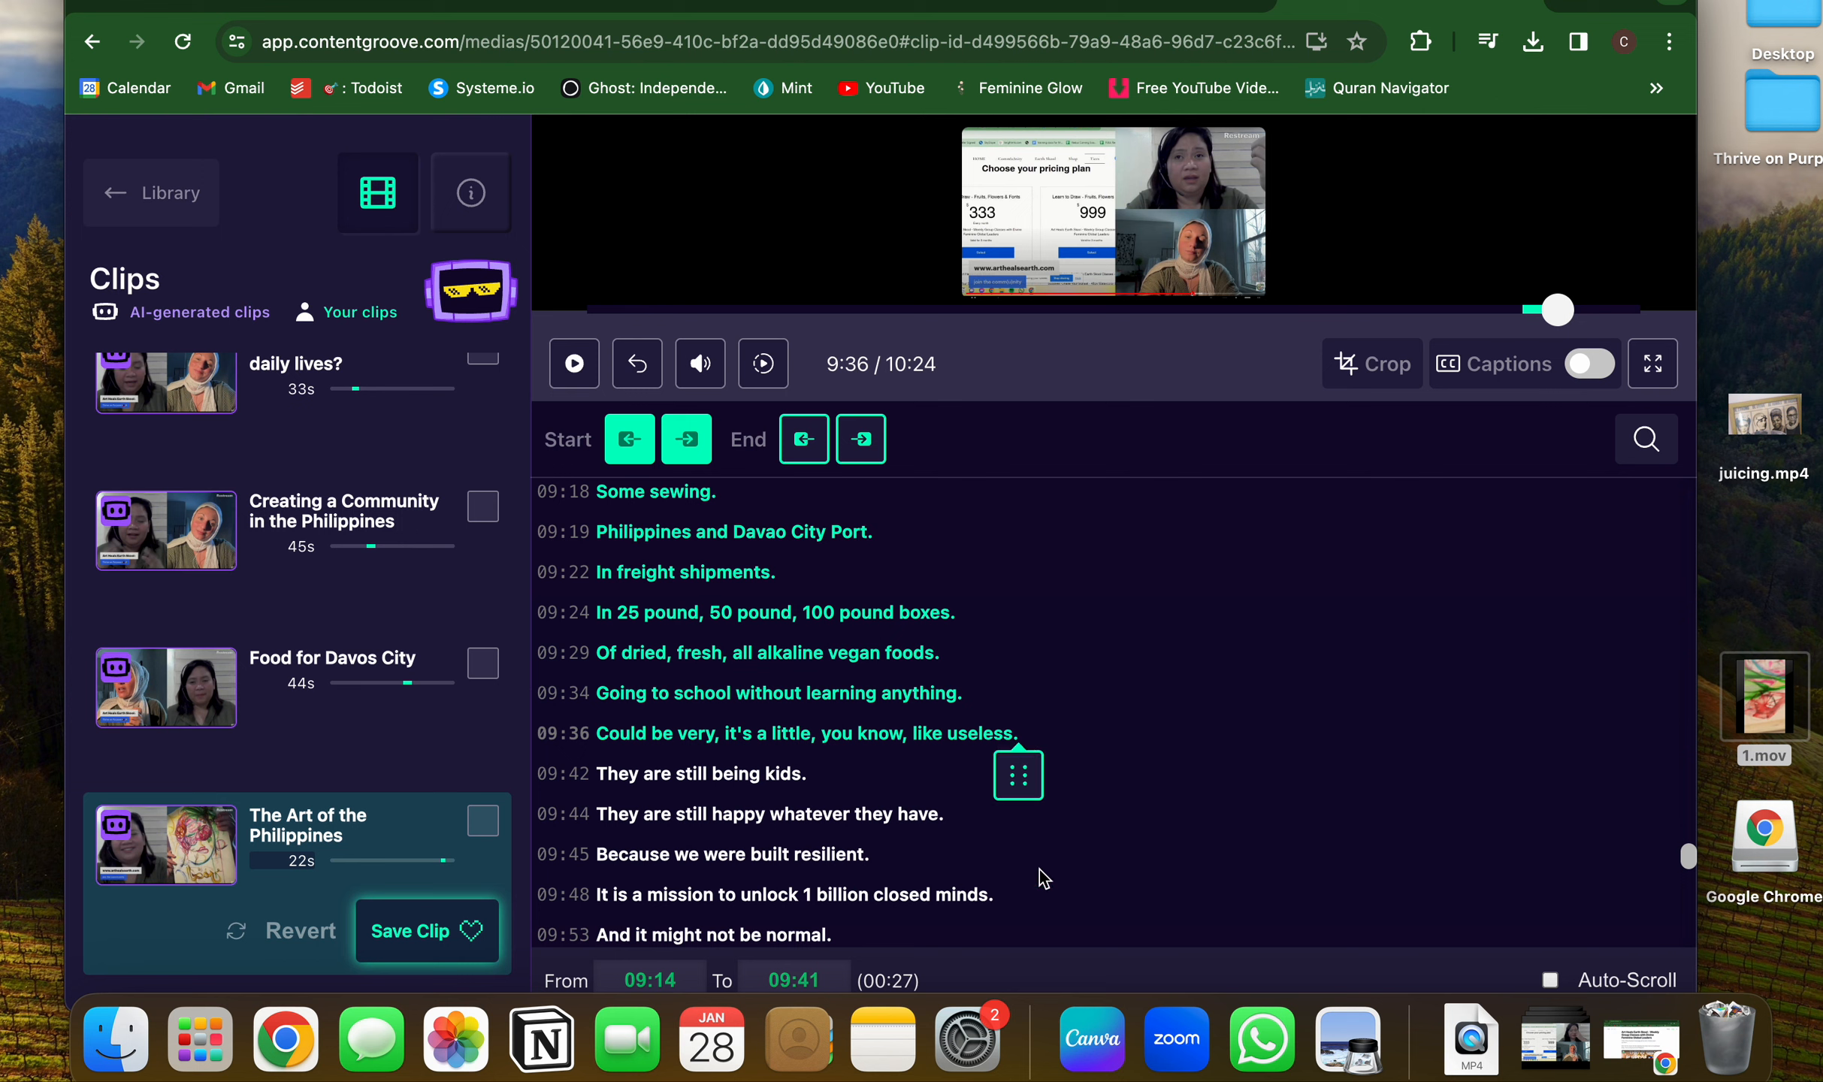
pyautogui.scroll(-4, 1044, 875)
pyautogui.moveTo(1016, 635); pyautogui.dragTo(1002, 754)
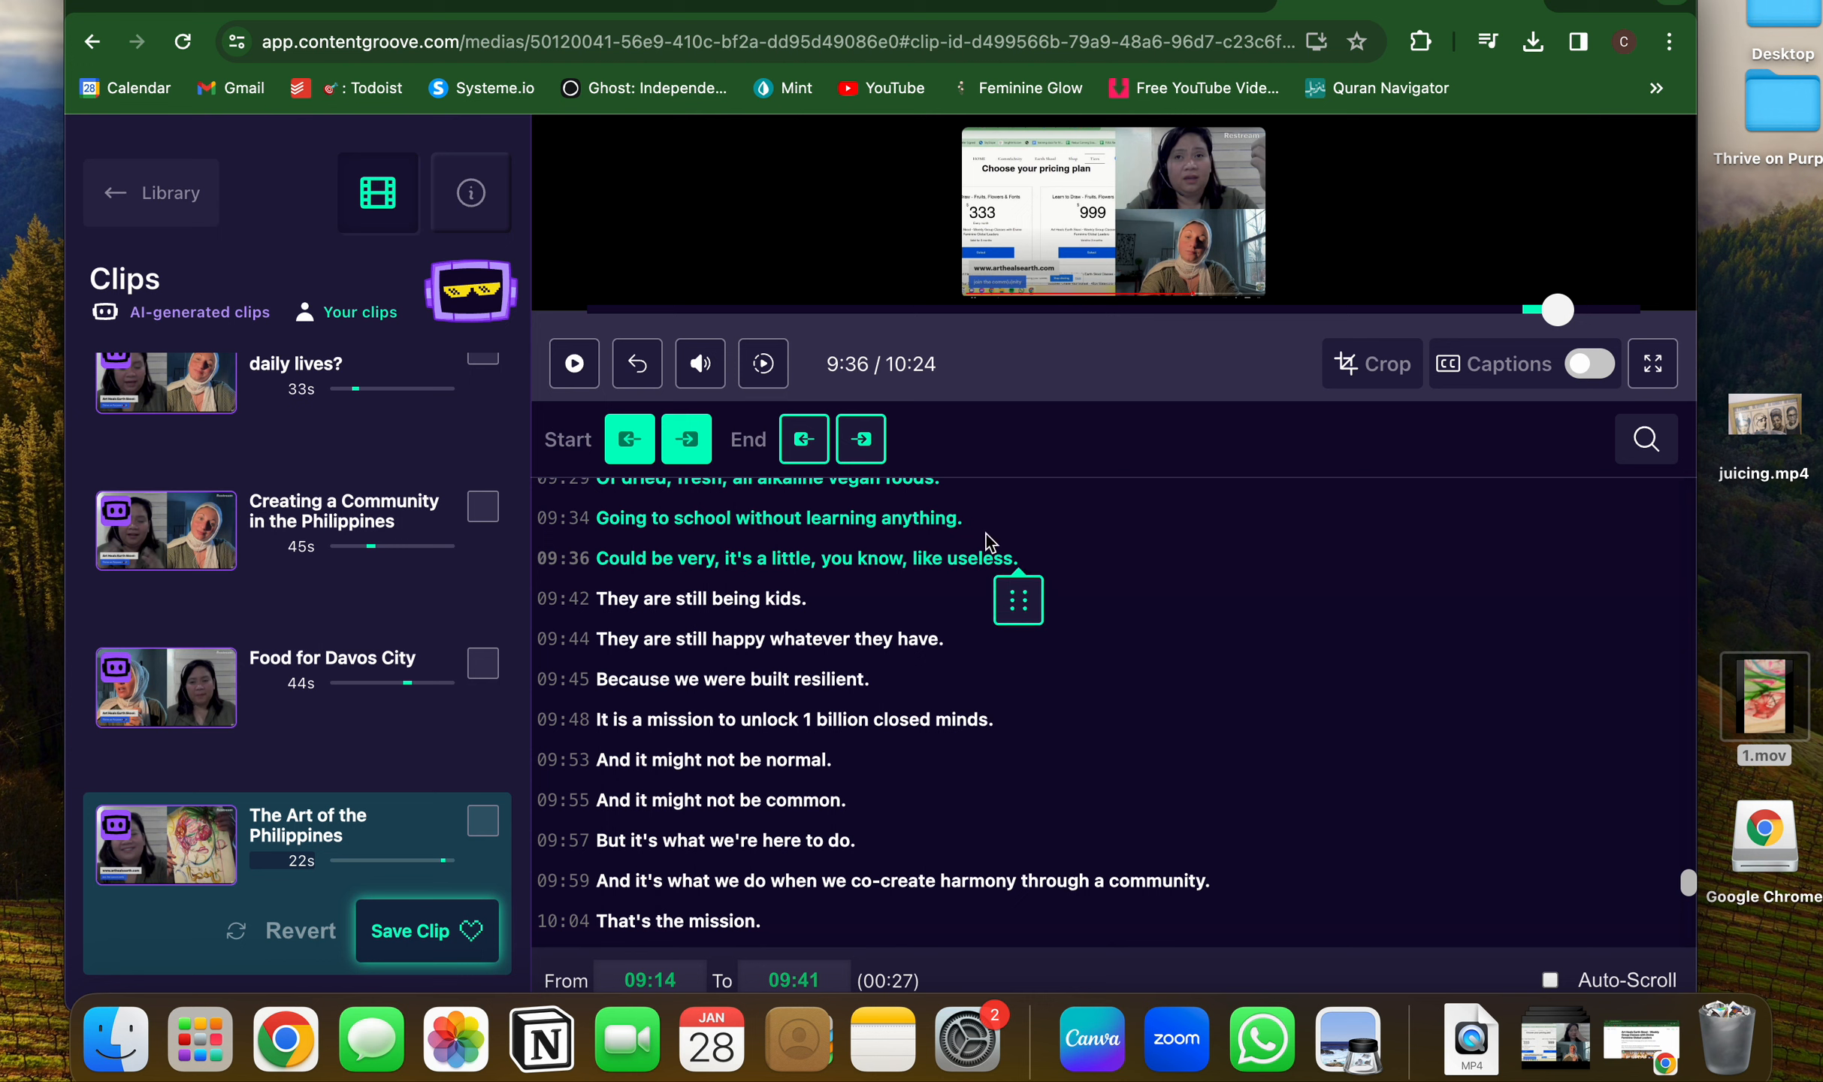
pyautogui.click(862, 444)
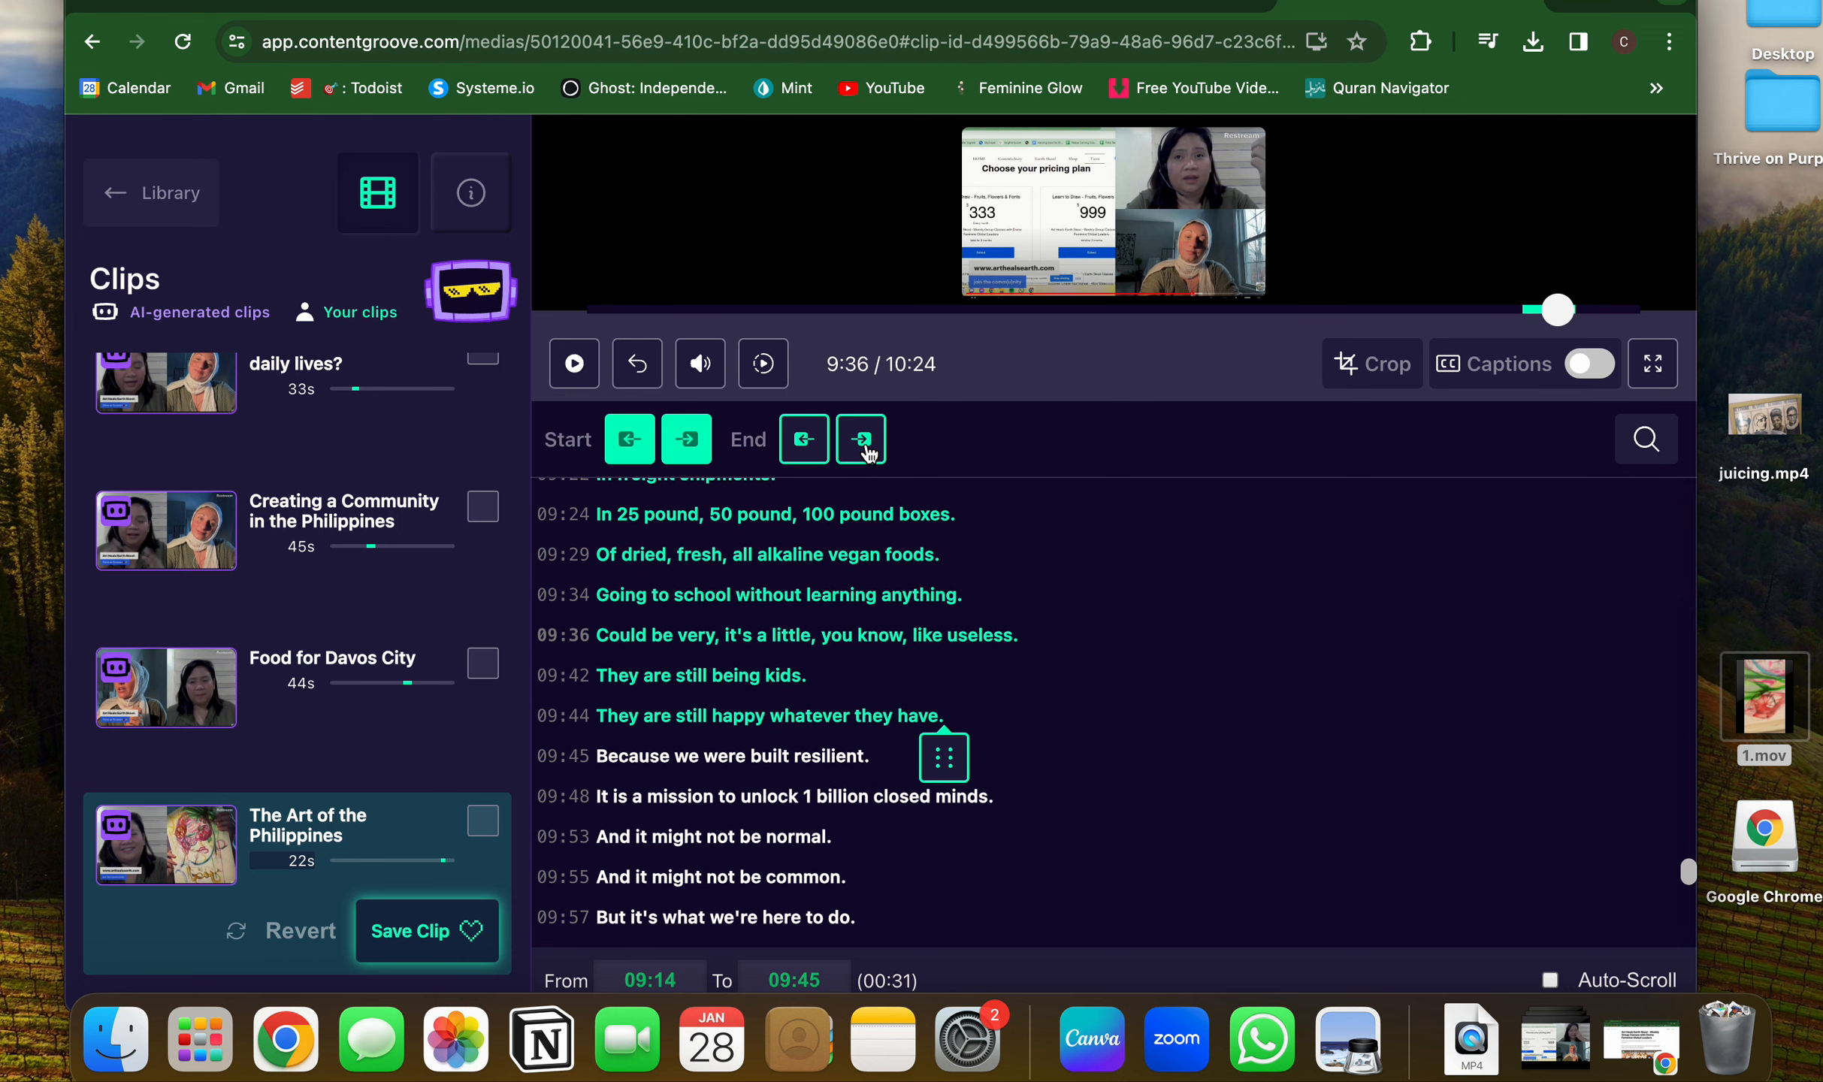
pyautogui.click(865, 449)
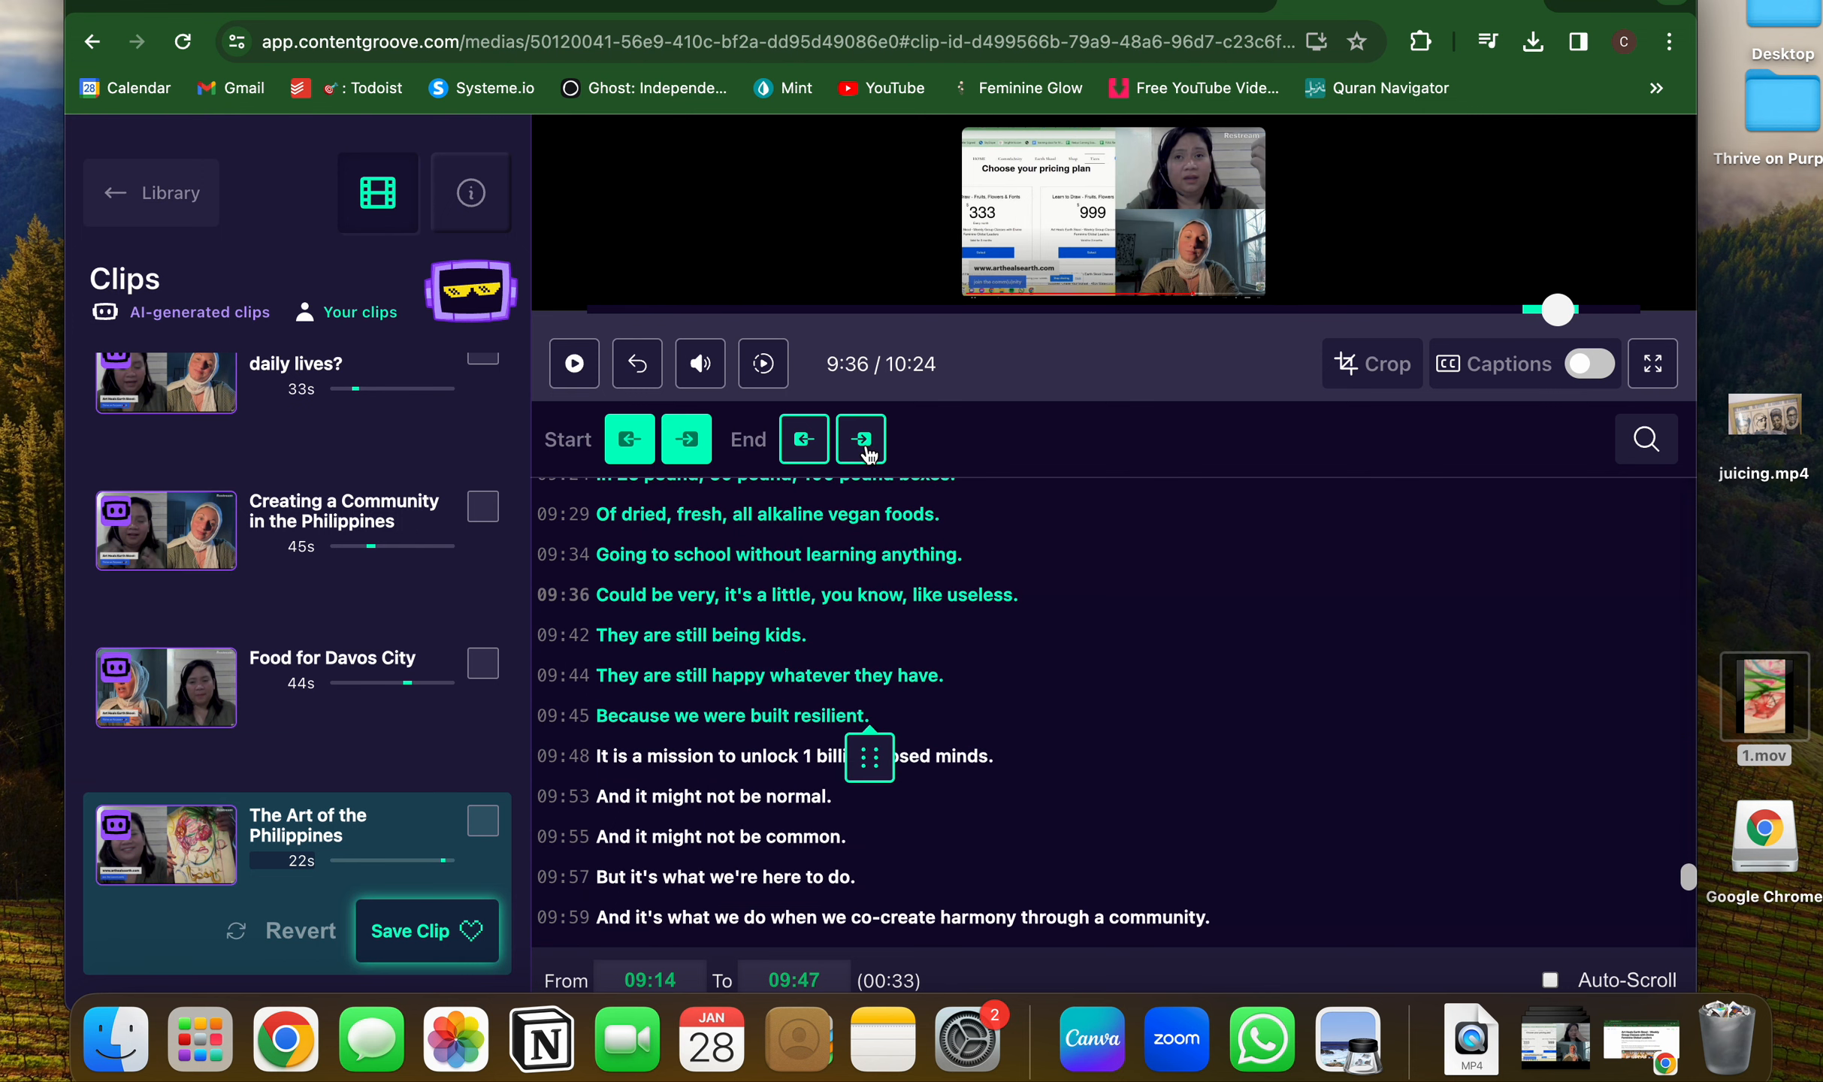
pyautogui.click(864, 443)
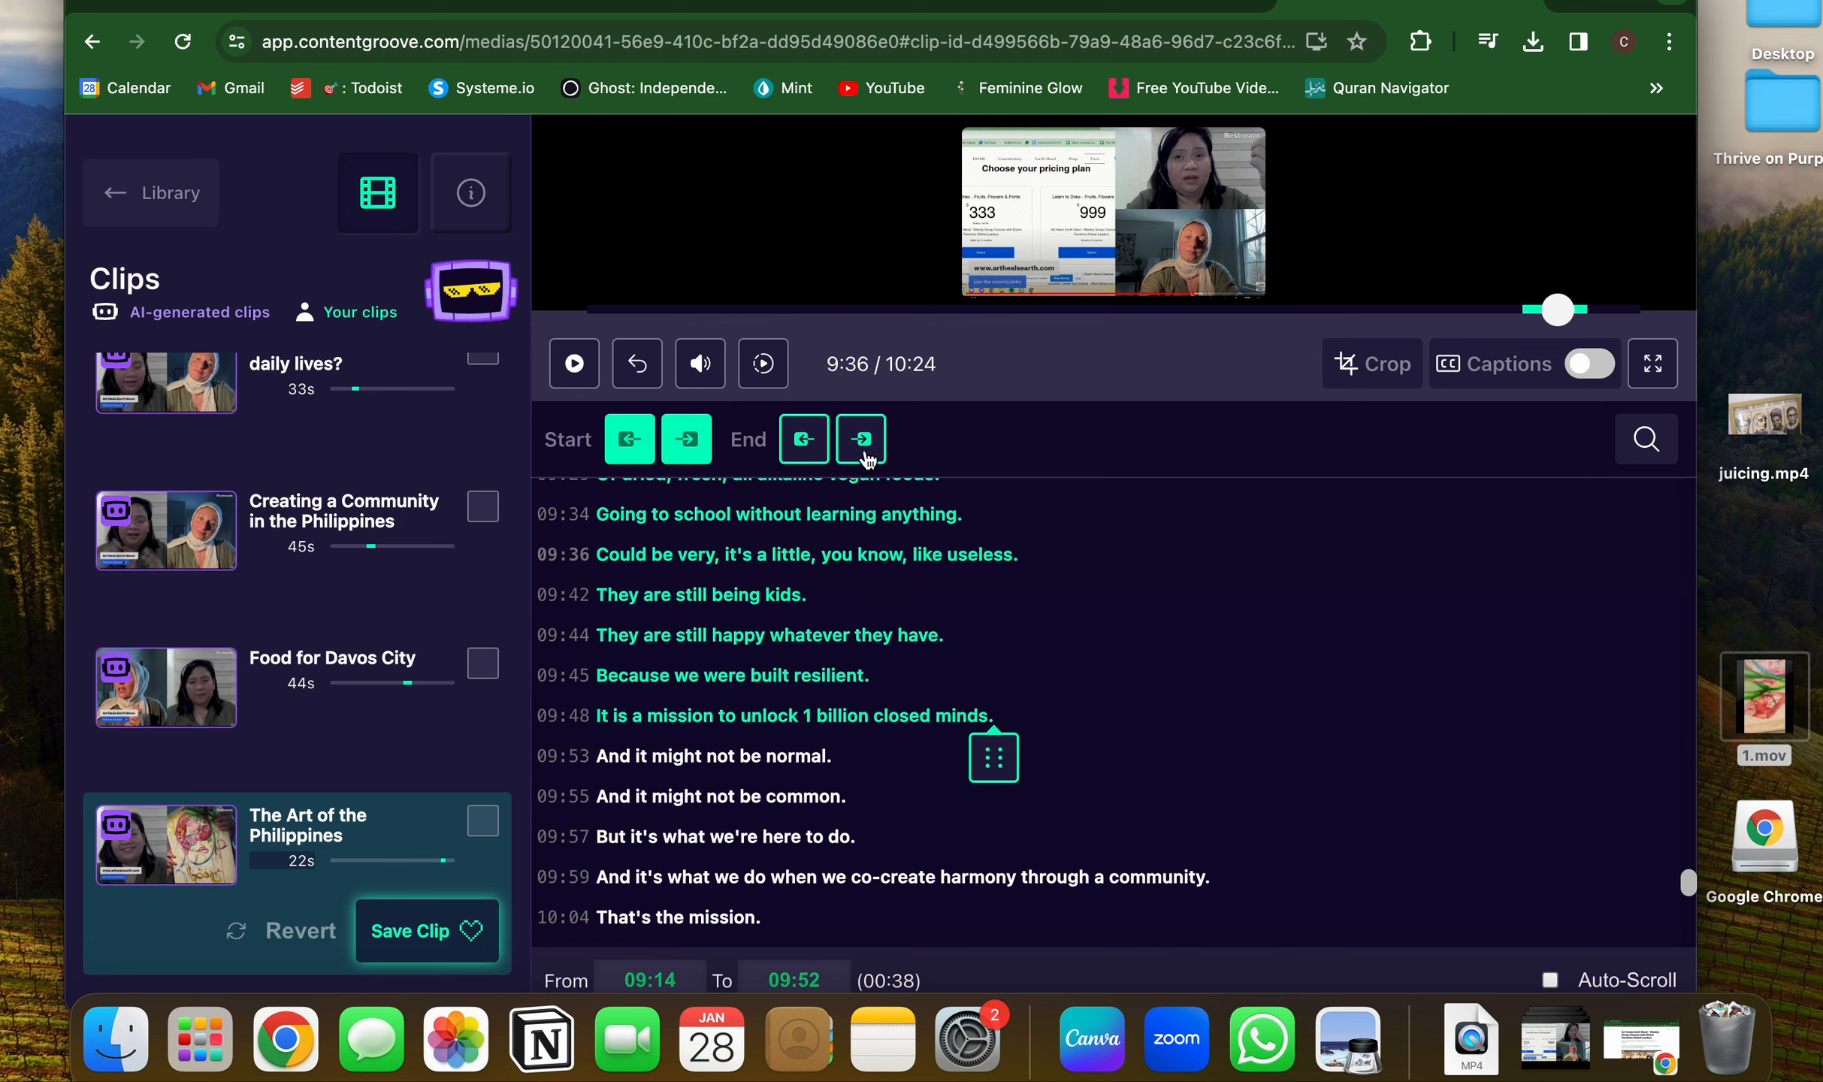
# Review the transcript from the clip's starting line through the video's last lines to judge where the clip should end.
pyautogui.scroll(-2, 876, 578)
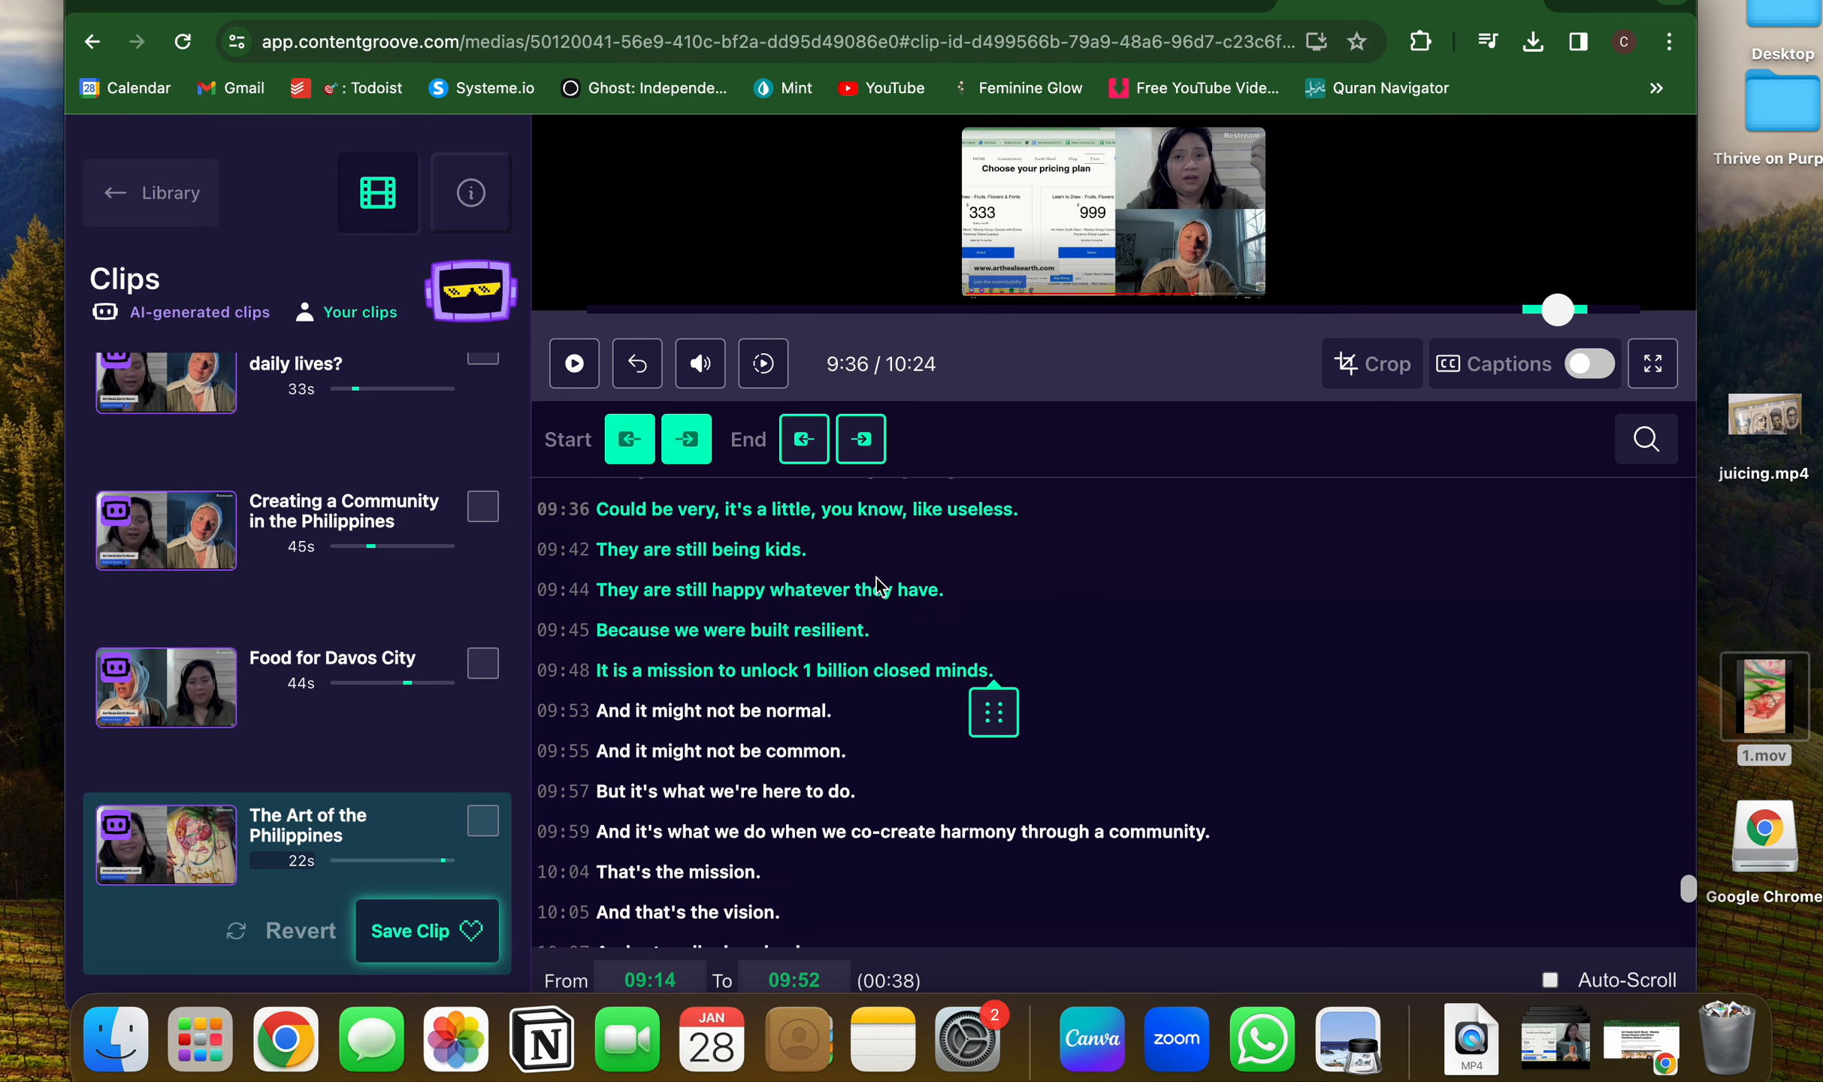
pyautogui.scroll(5, 876, 578)
pyautogui.scroll(5, 876, 578)
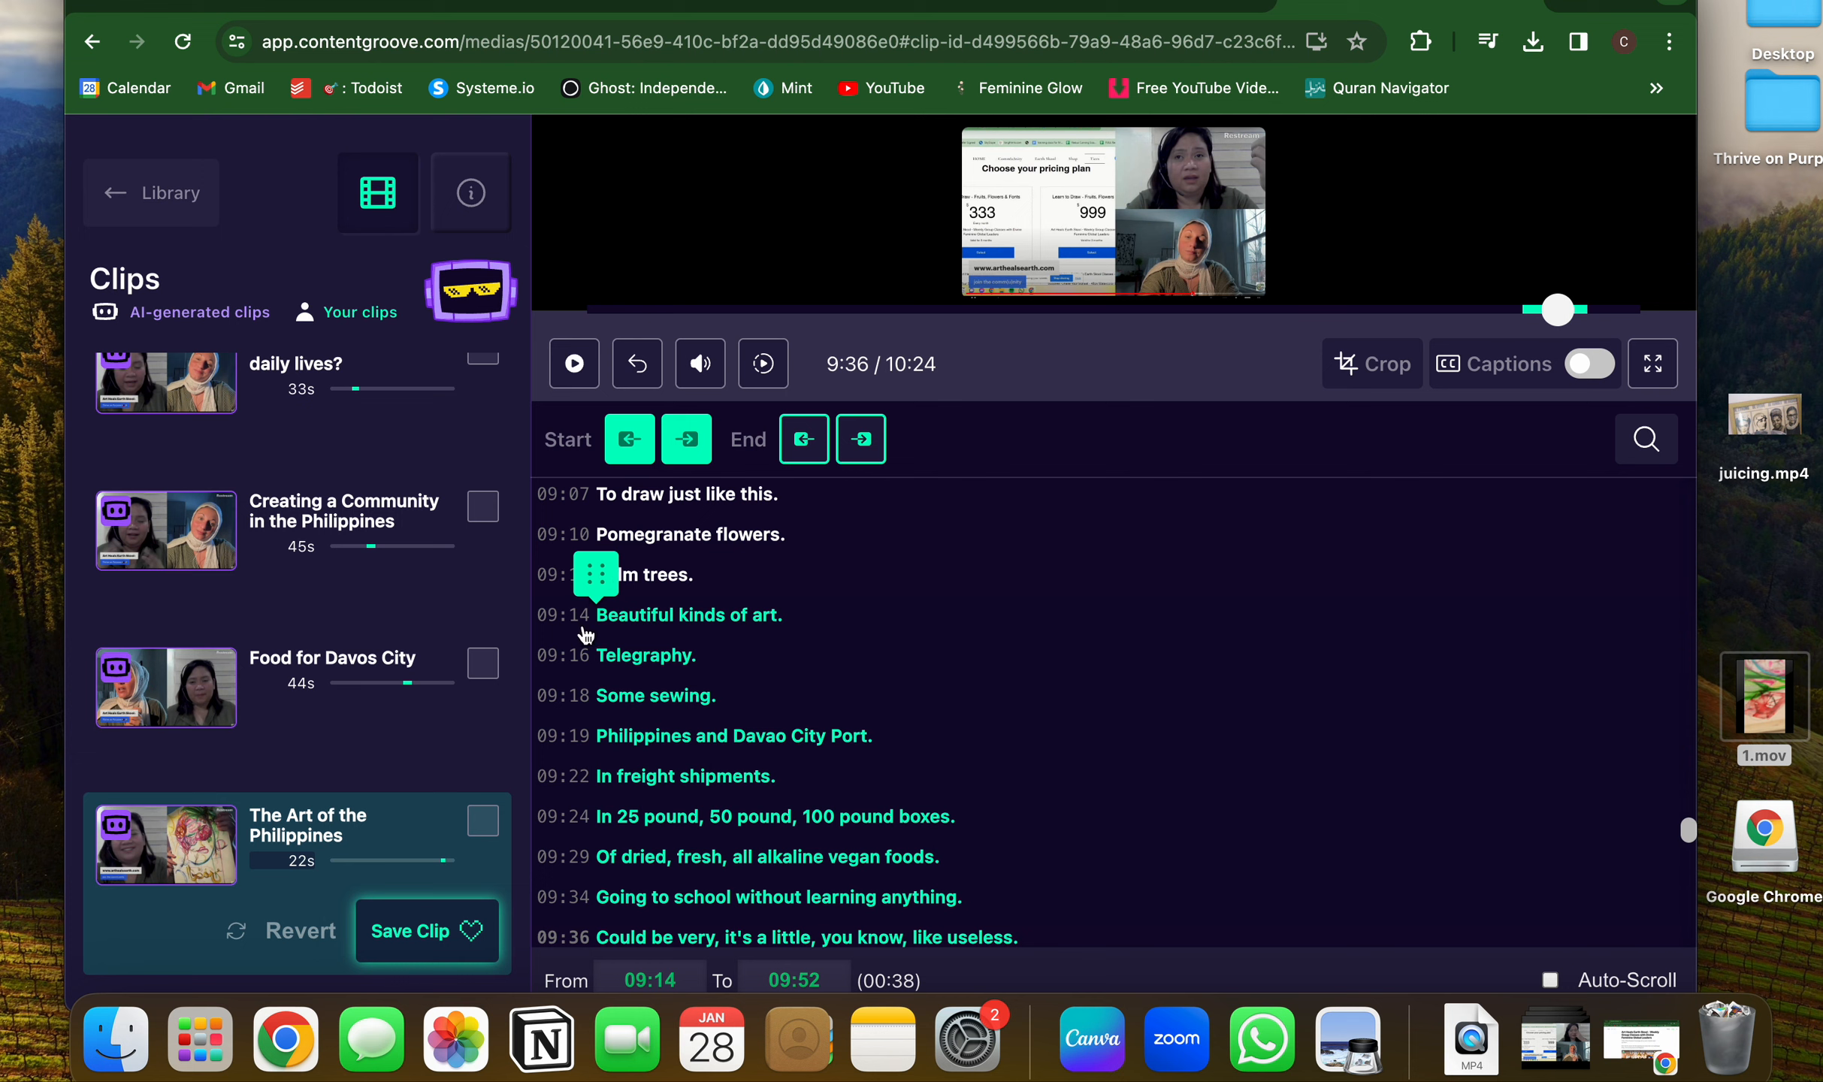
pyautogui.scroll(-7, 759, 665)
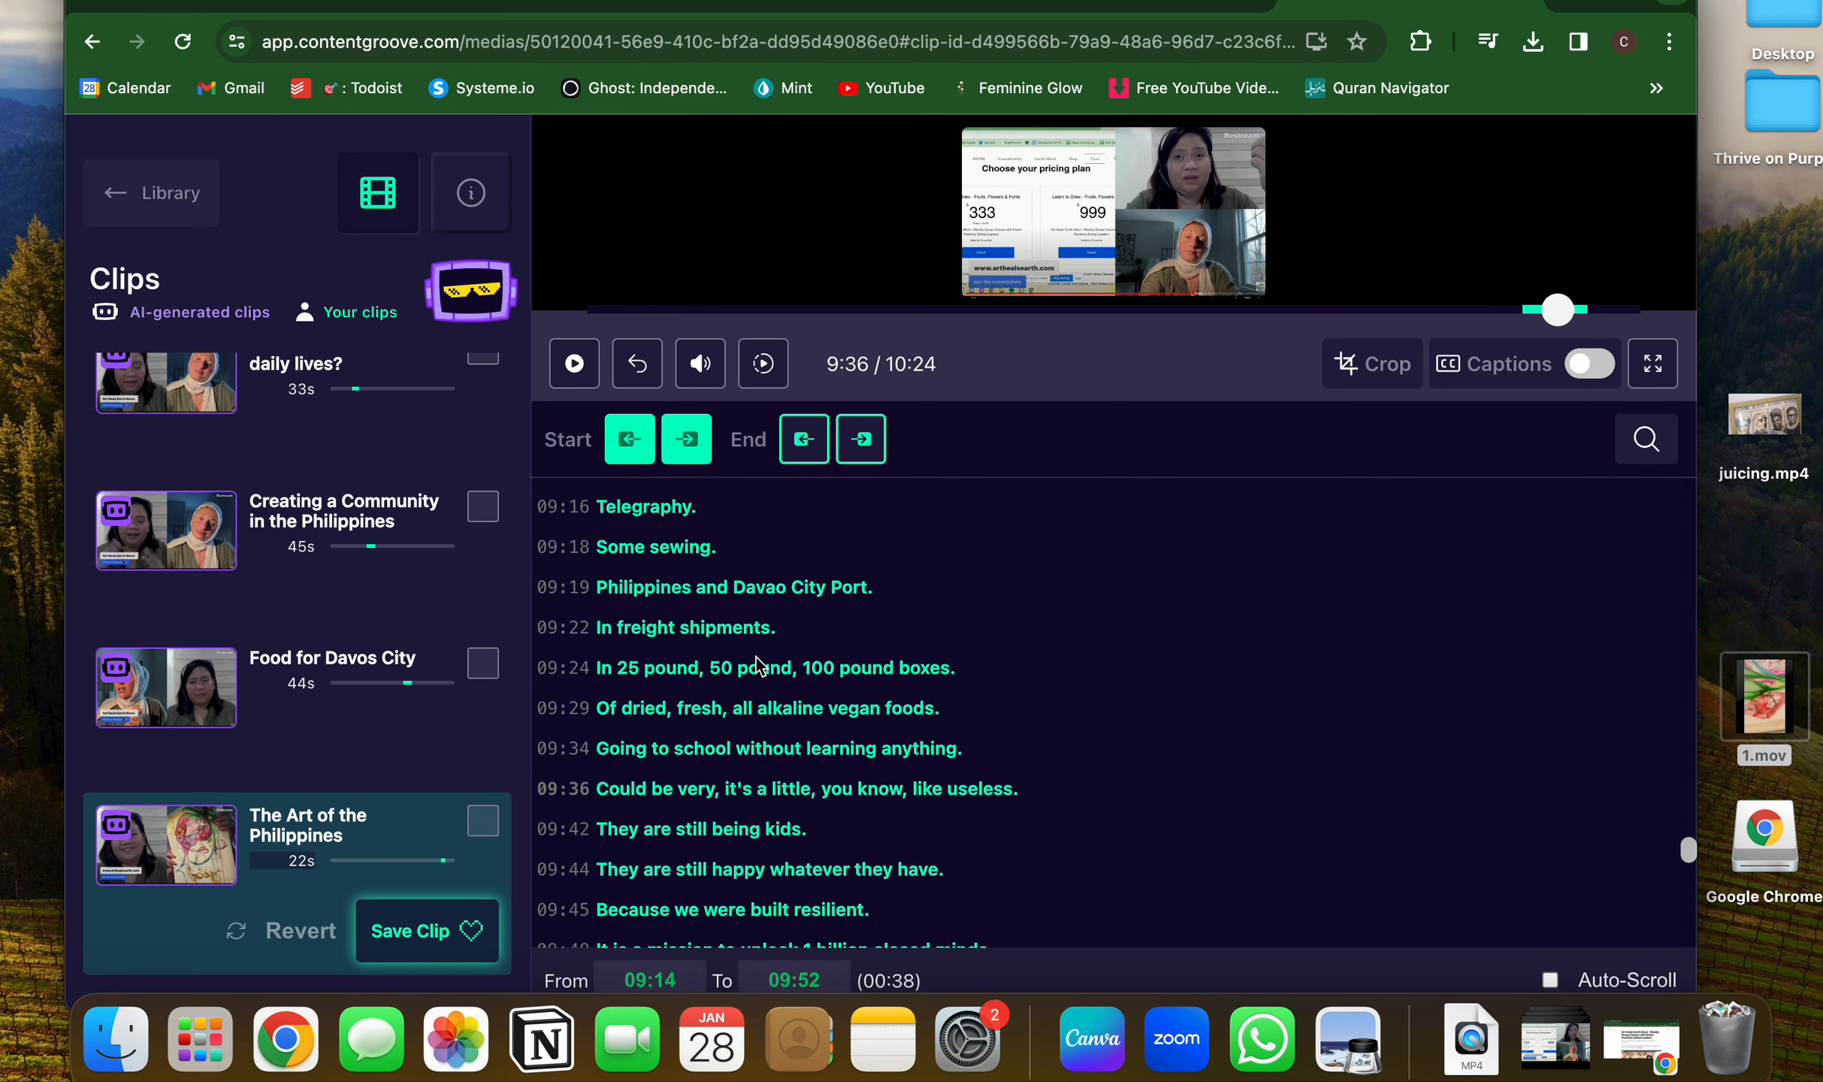
pyautogui.scroll(-2, 758, 665)
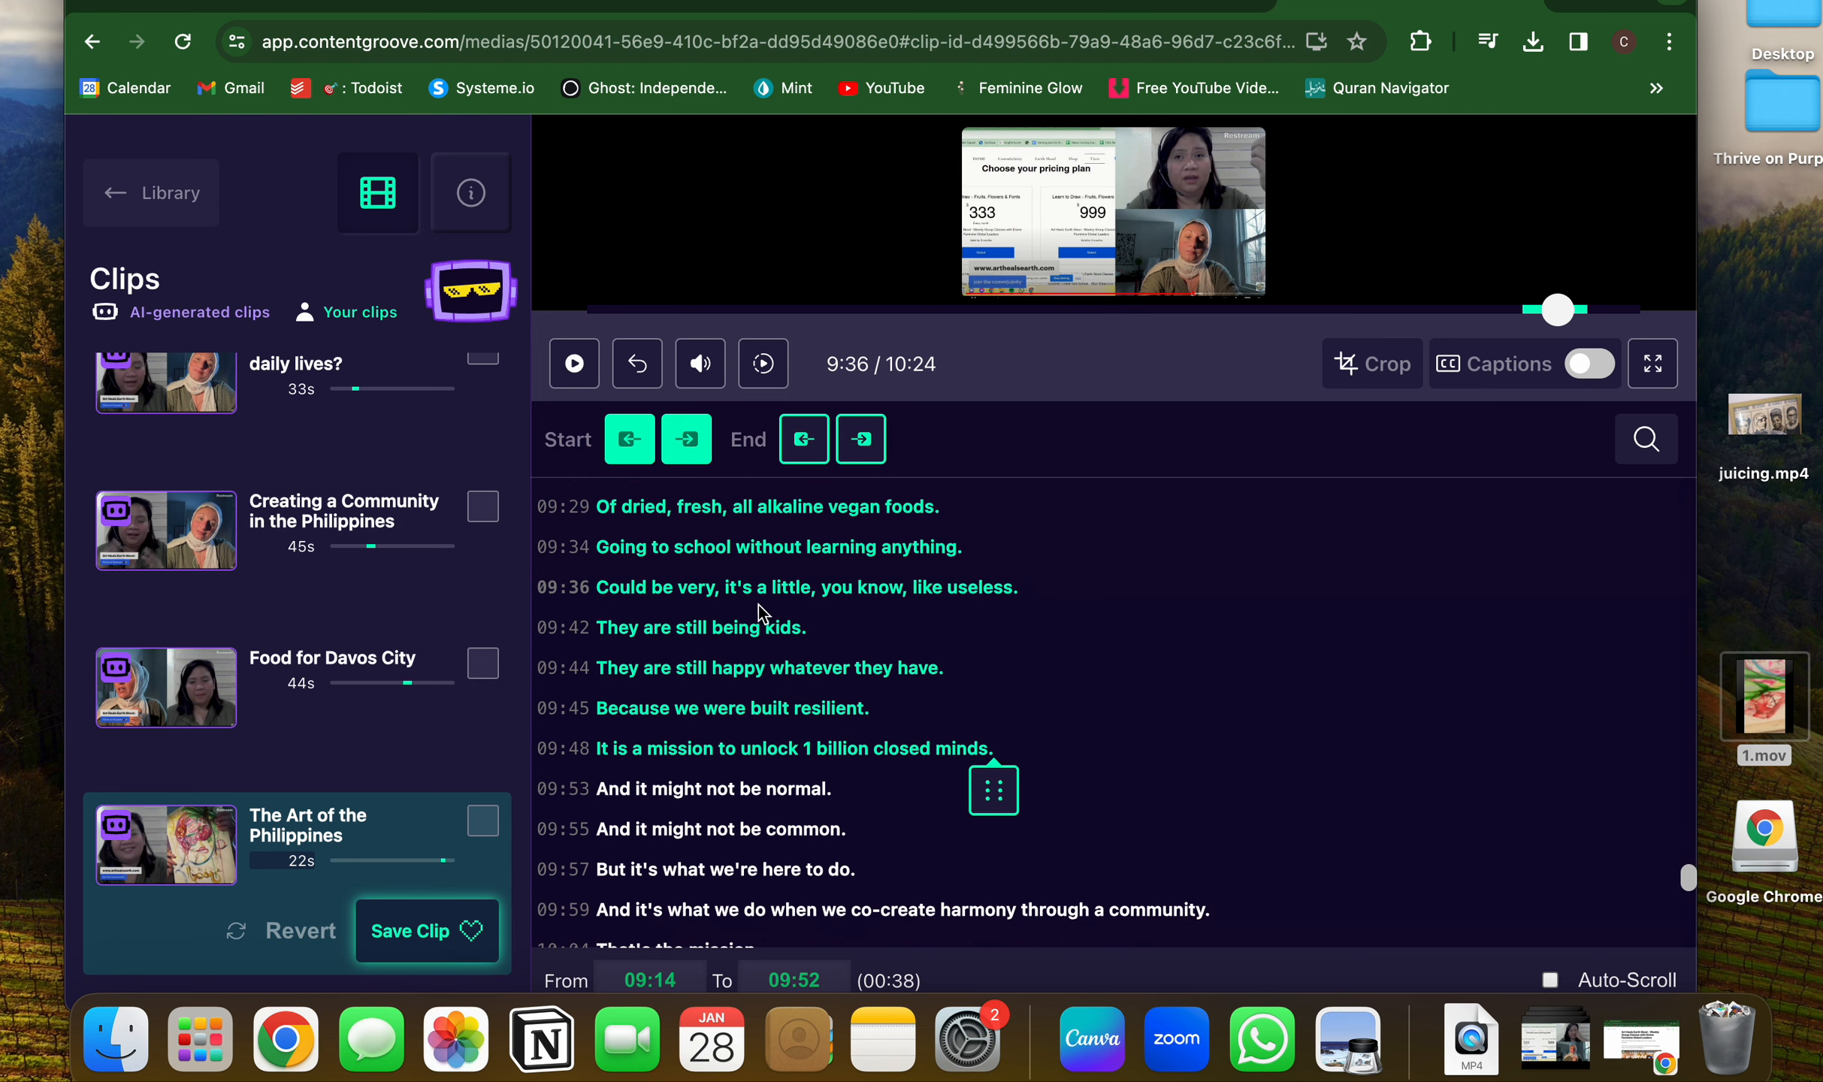
pyautogui.scroll(-6, 753, 762)
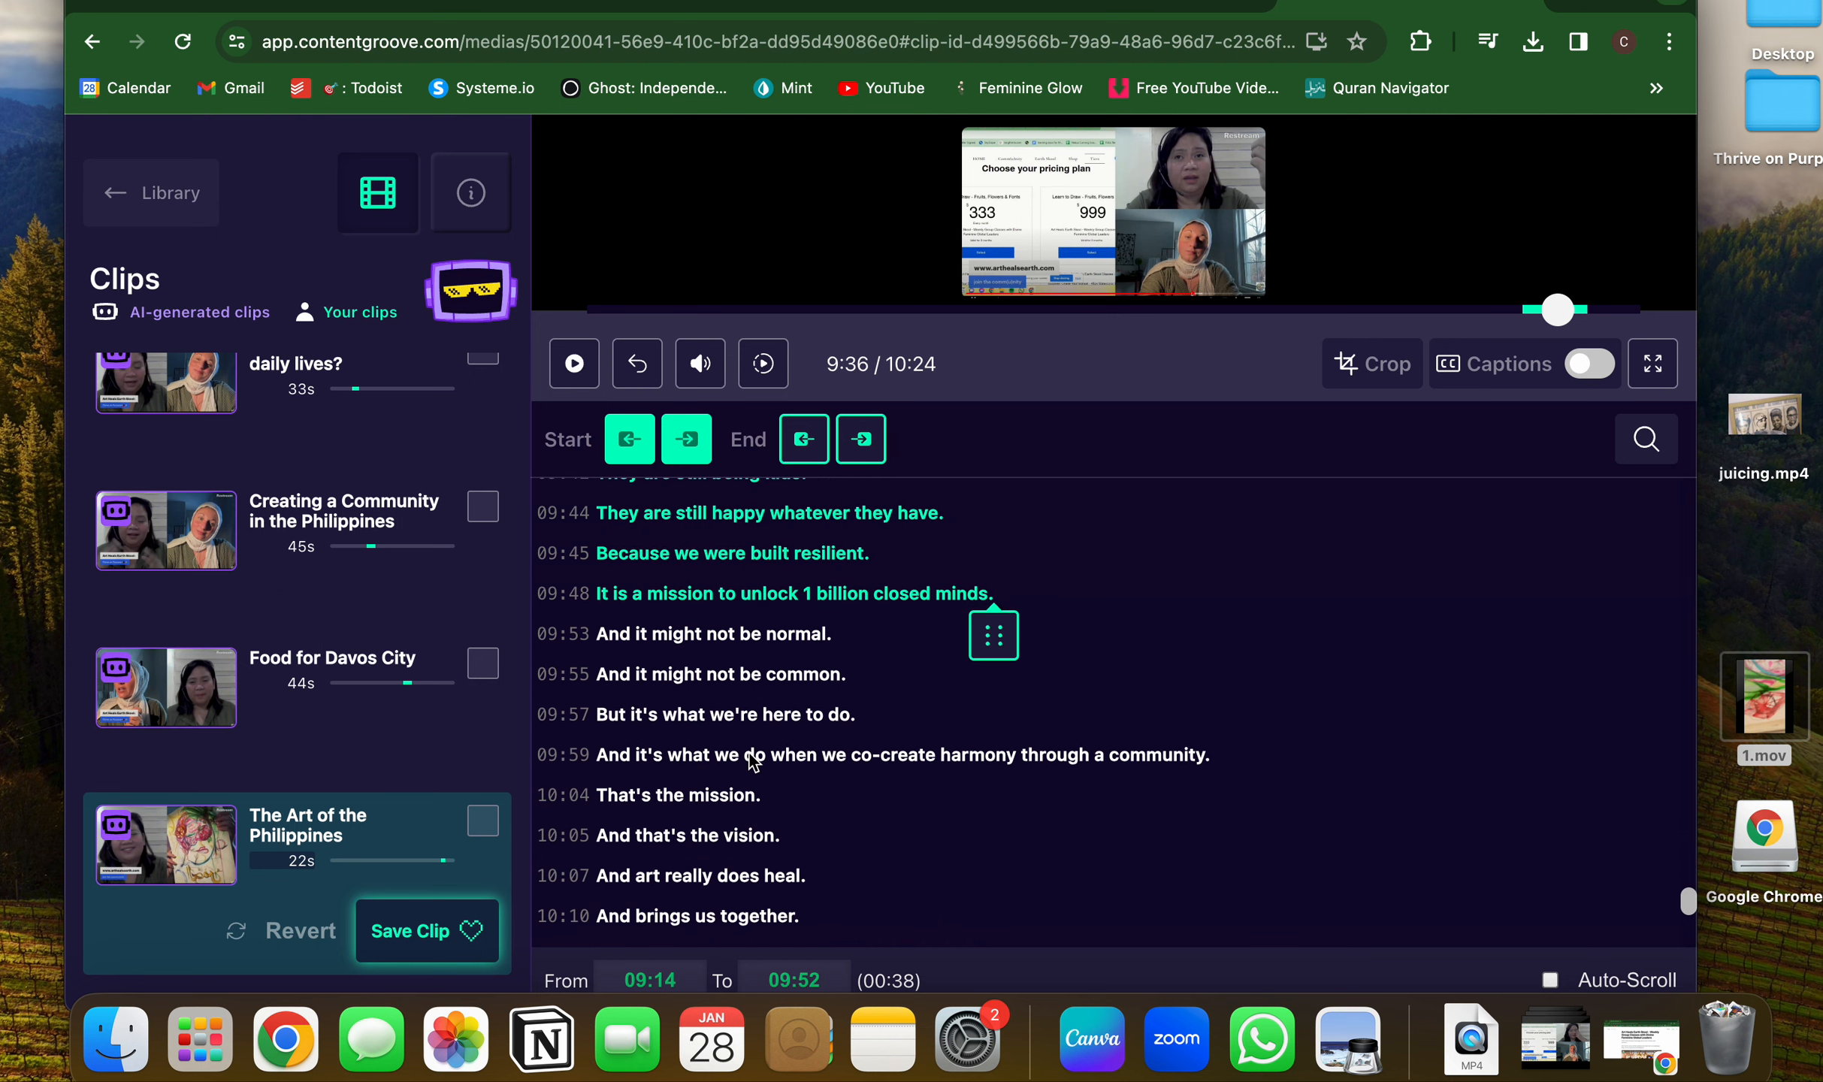
pyautogui.scroll(-5, 754, 761)
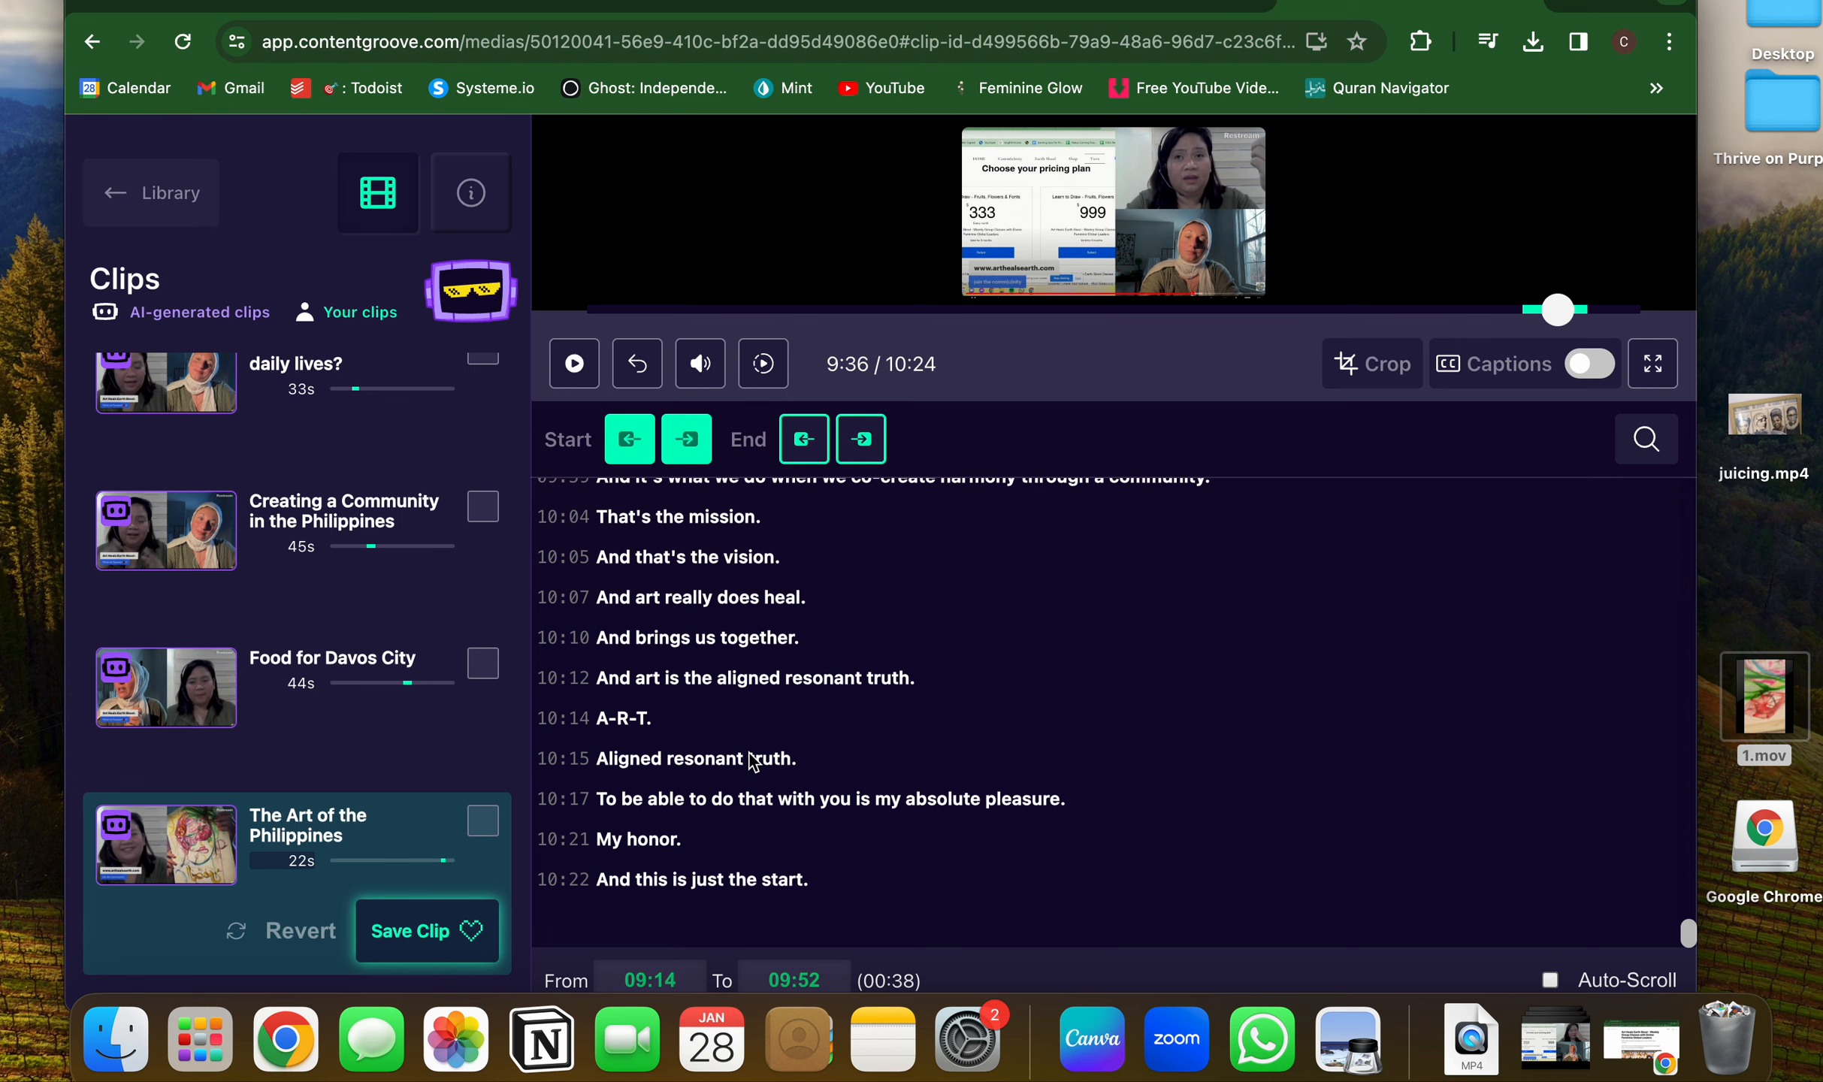
pyautogui.scroll(10, 753, 761)
pyautogui.scroll(-10, 755, 676)
# Extend the clip's end line by line to 10:16, after the line "Aligned resonant truth.".
pyautogui.click(861, 439)
pyautogui.click(861, 440)
pyautogui.click(862, 439)
pyautogui.click(861, 439)
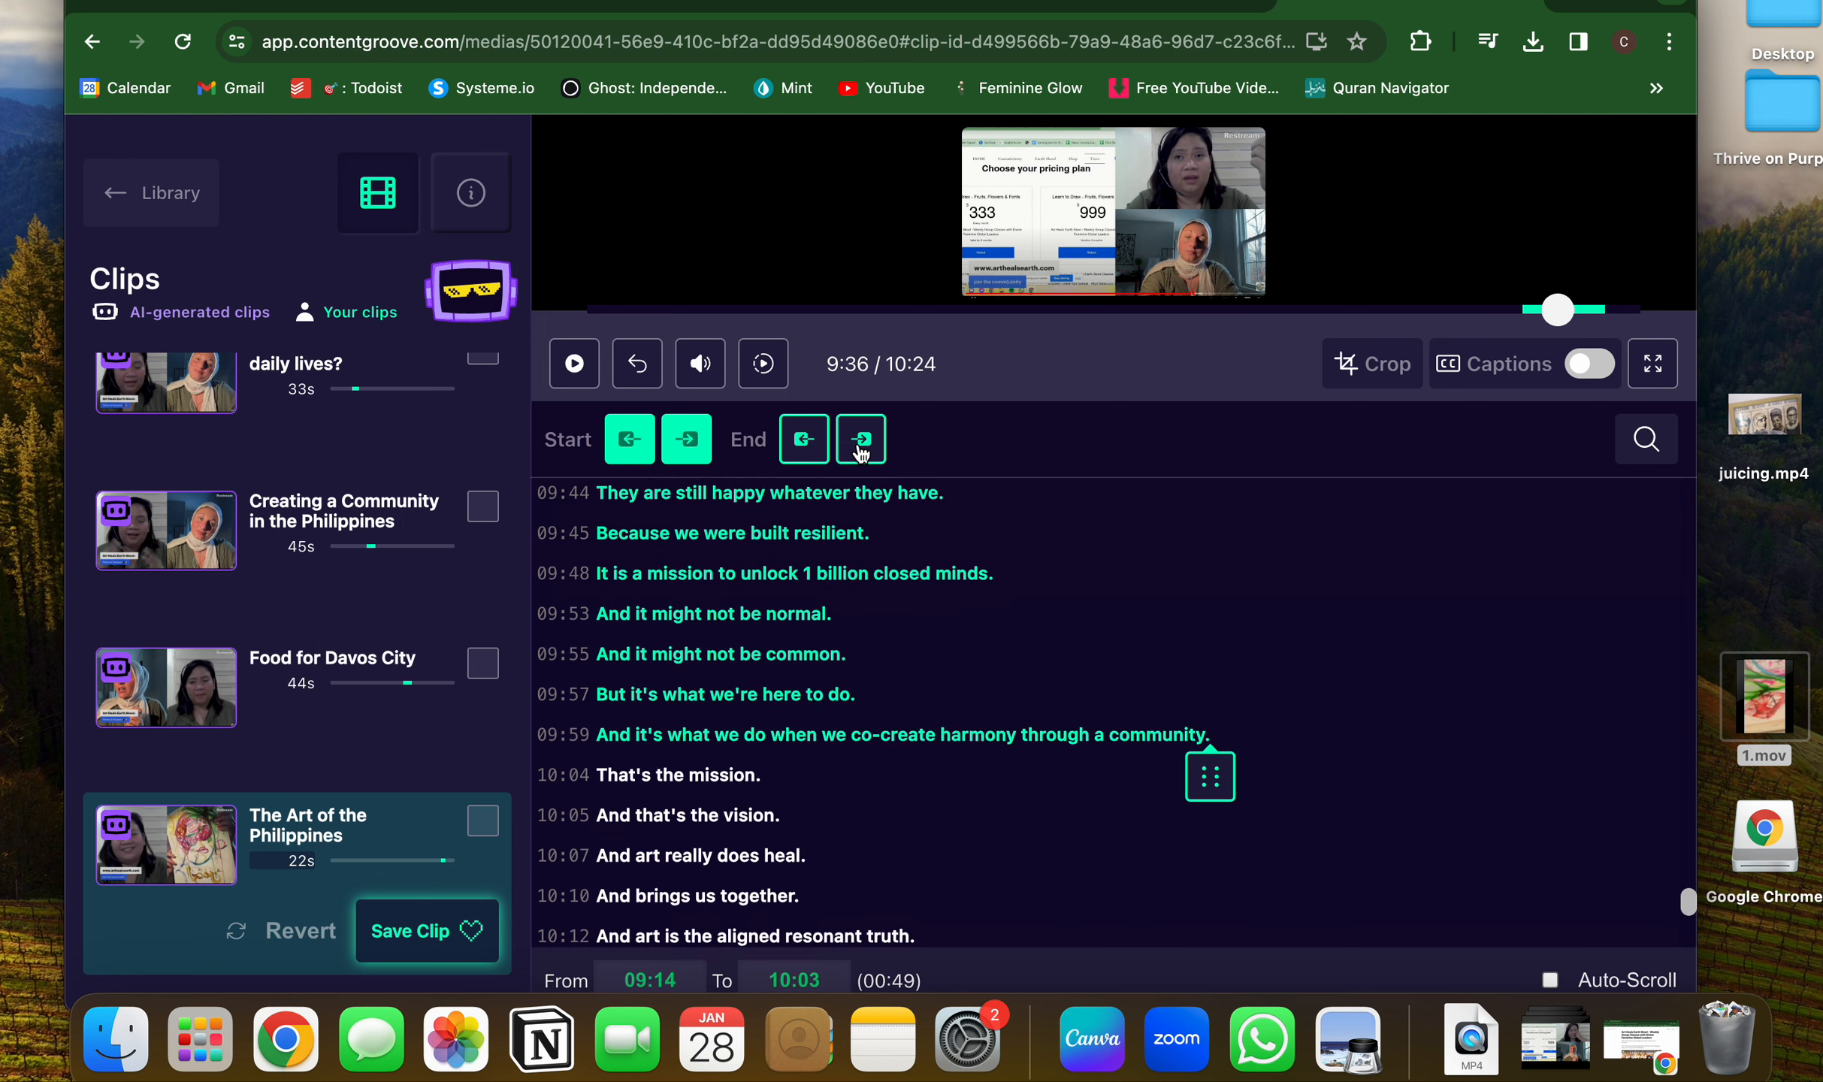
pyautogui.click(861, 440)
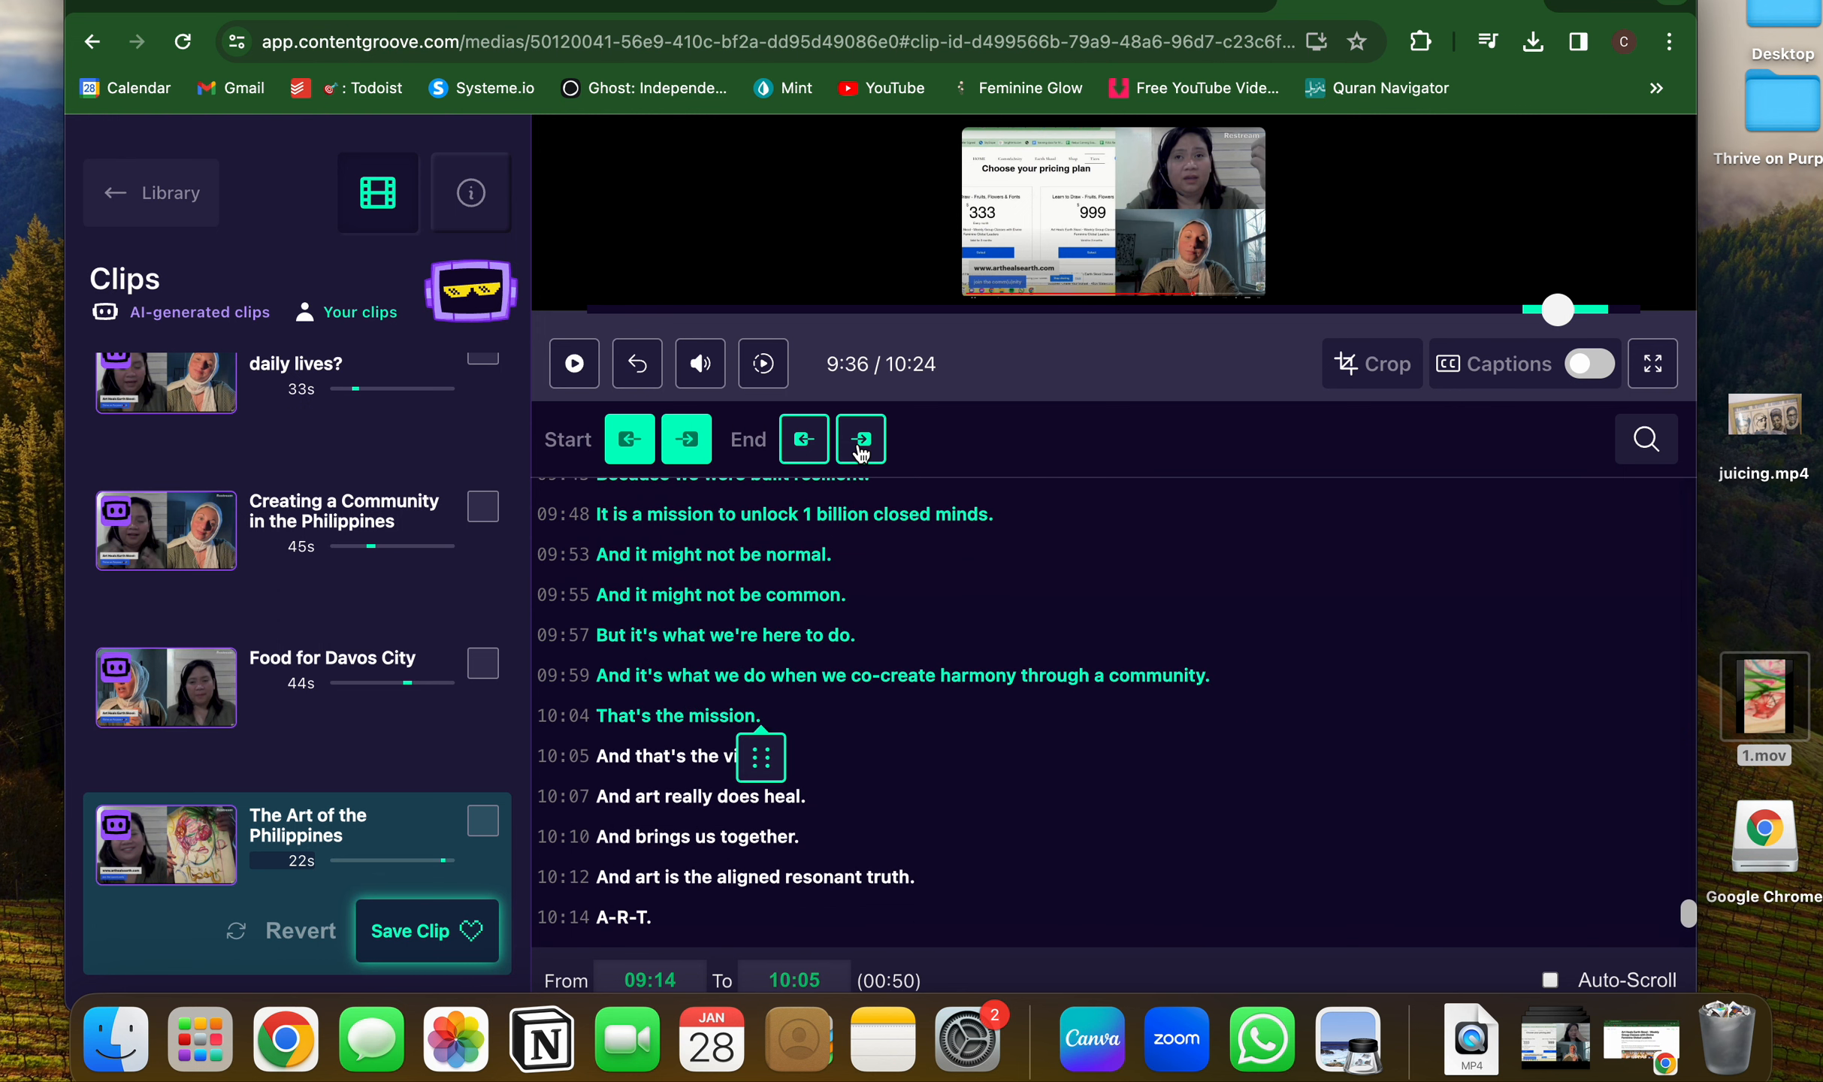
pyautogui.click(861, 440)
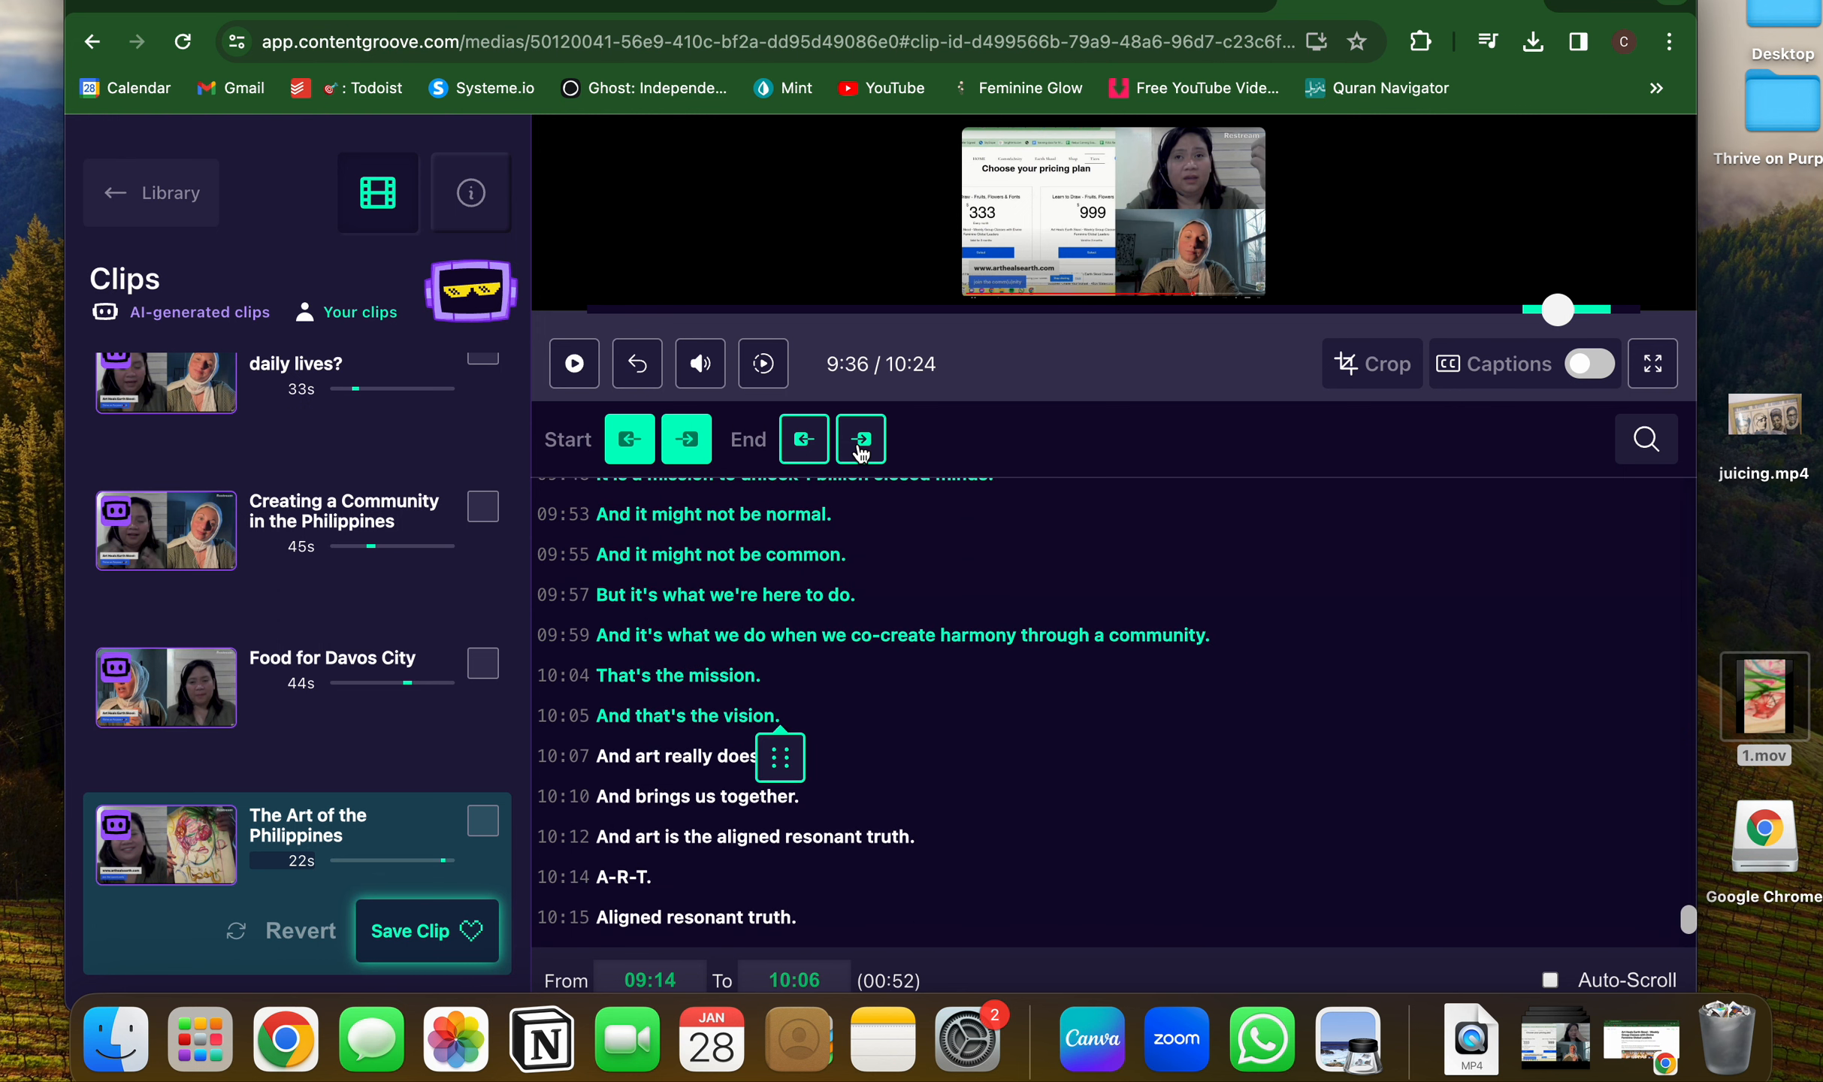
pyautogui.click(861, 440)
pyautogui.click(862, 439)
pyautogui.click(861, 440)
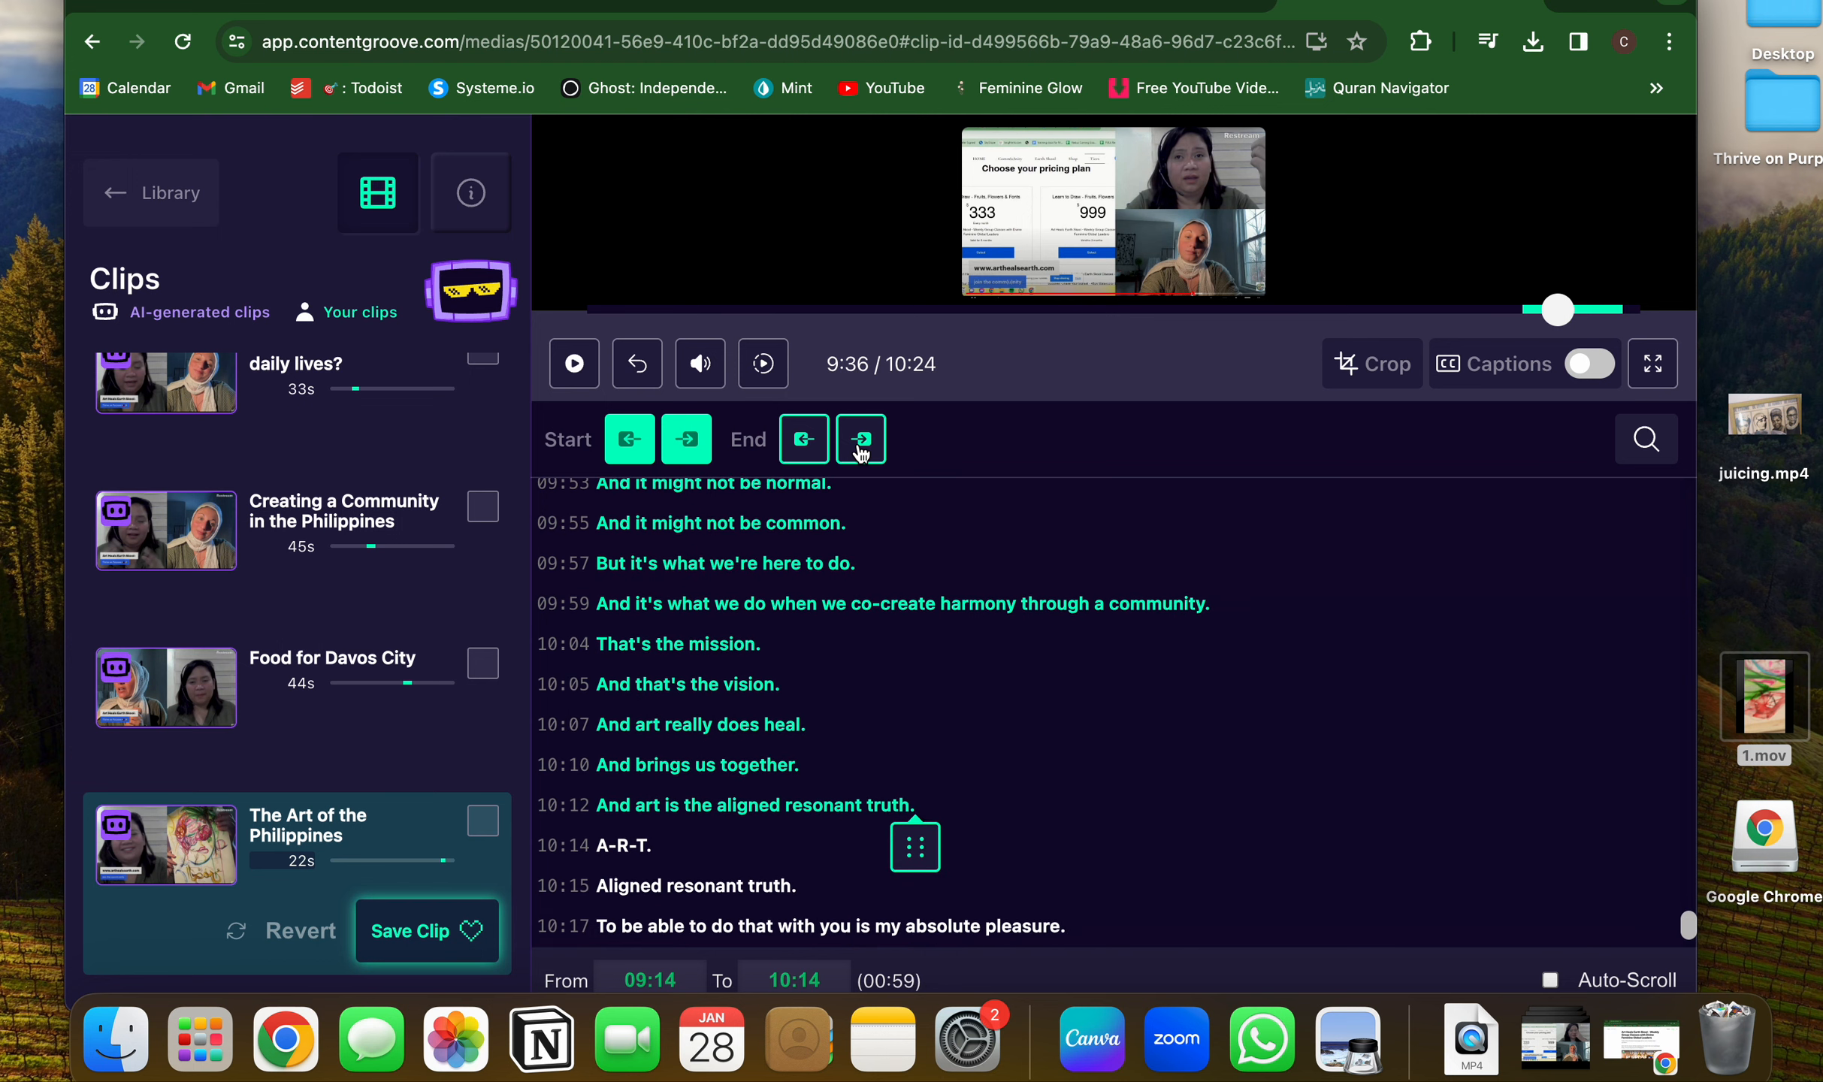
pyautogui.click(861, 440)
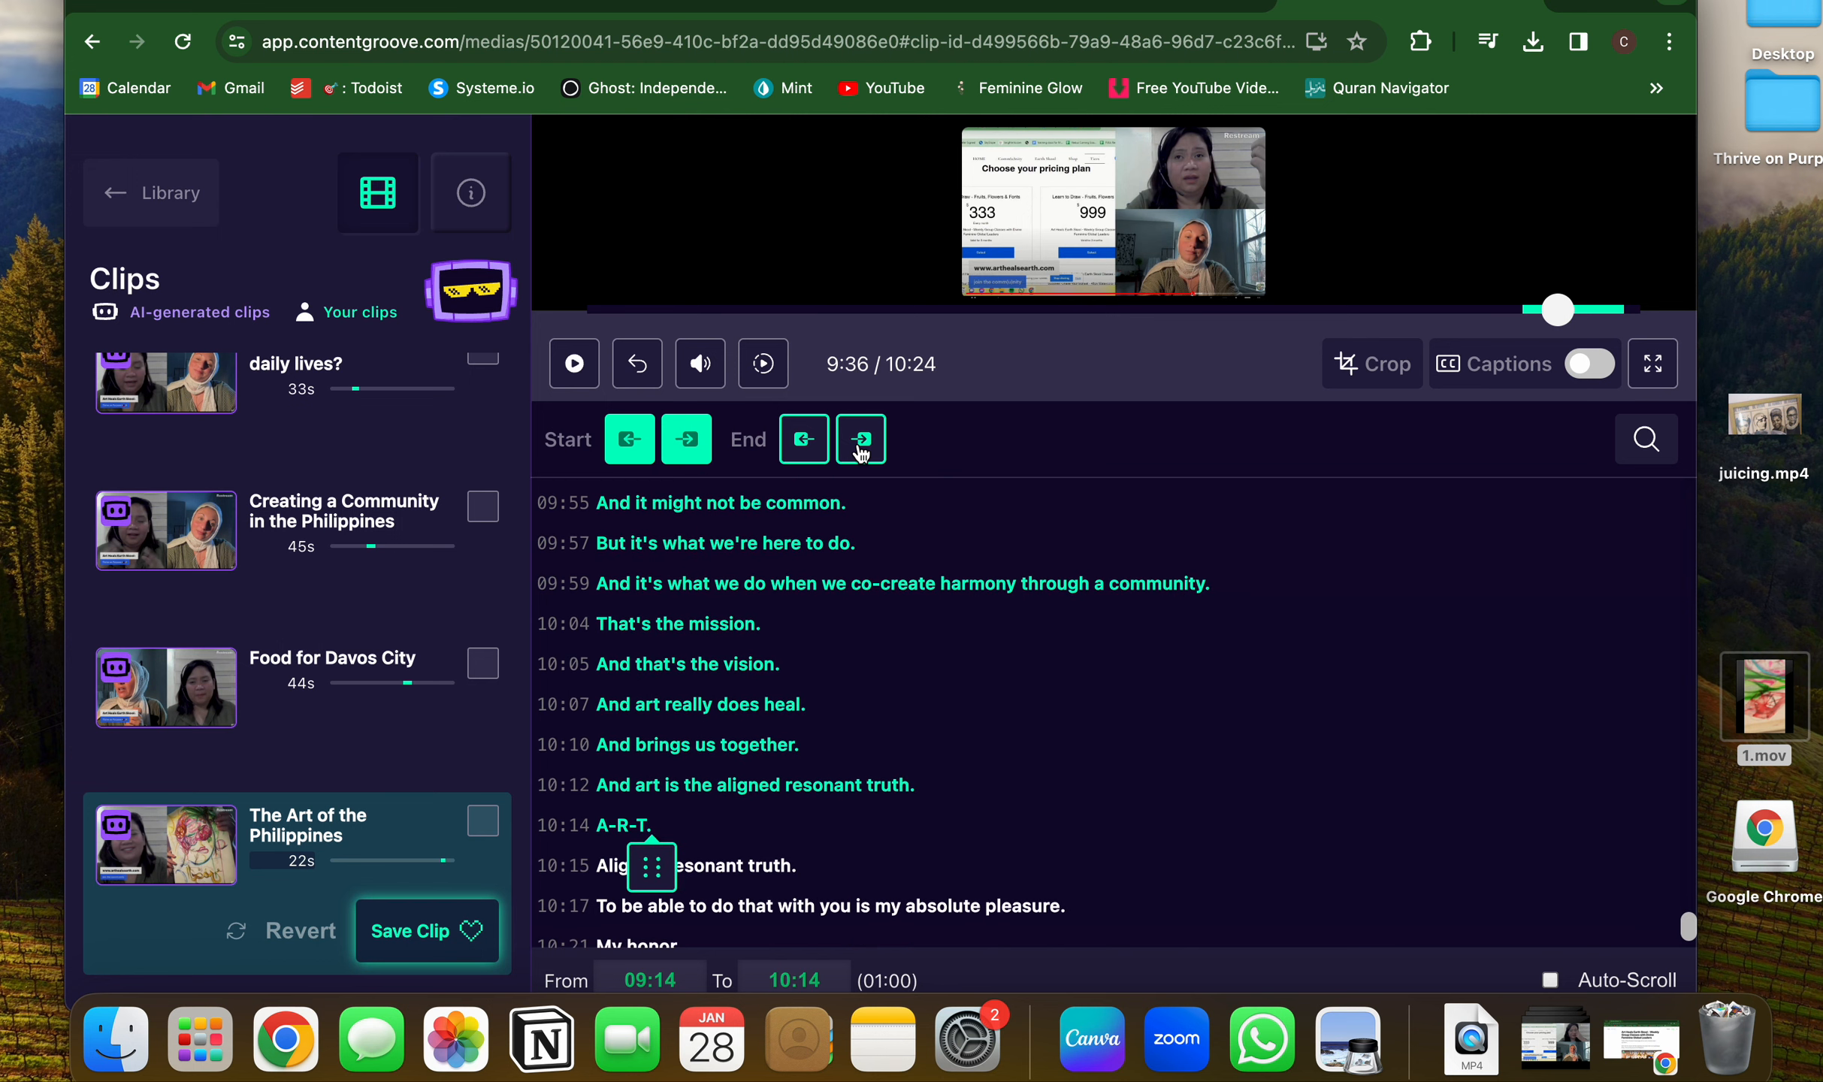
pyautogui.click(862, 439)
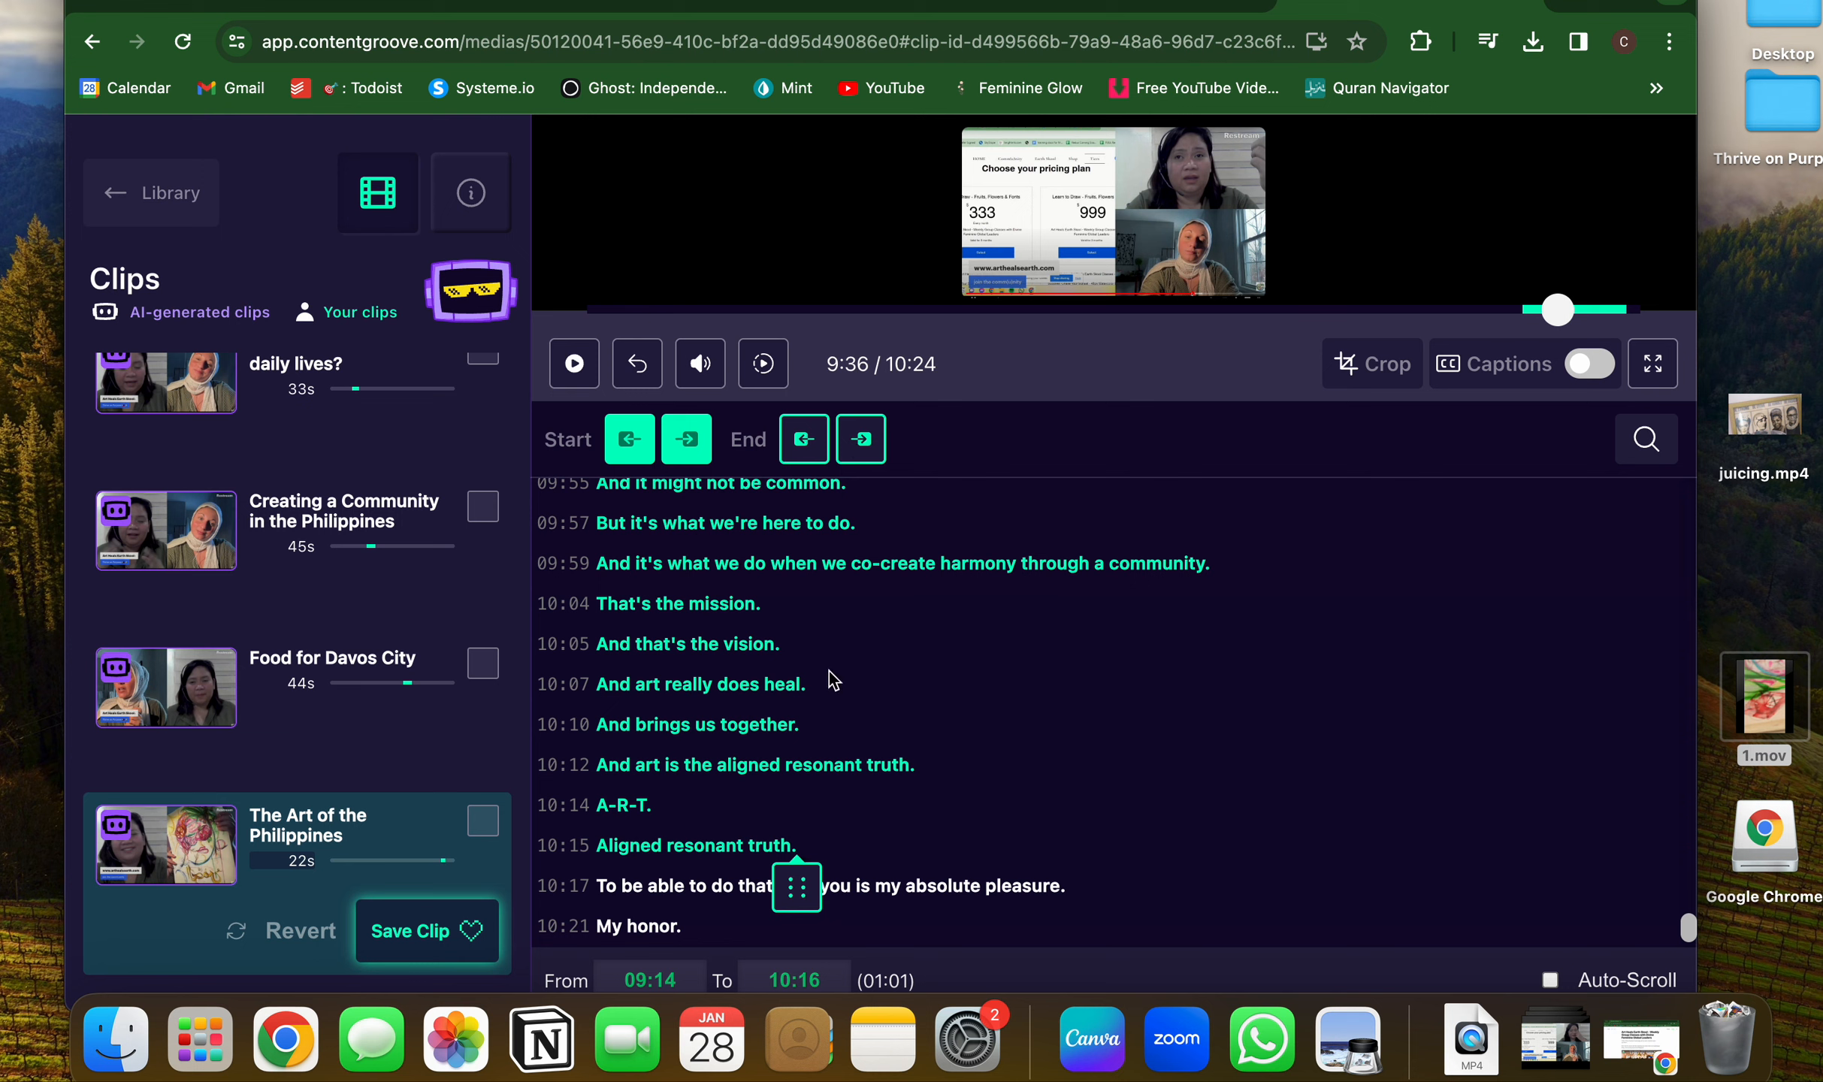
# Save the extended "The Art of the Philippines" selection as a new clip under Your clips.
pyautogui.scroll(-2, 814, 868)
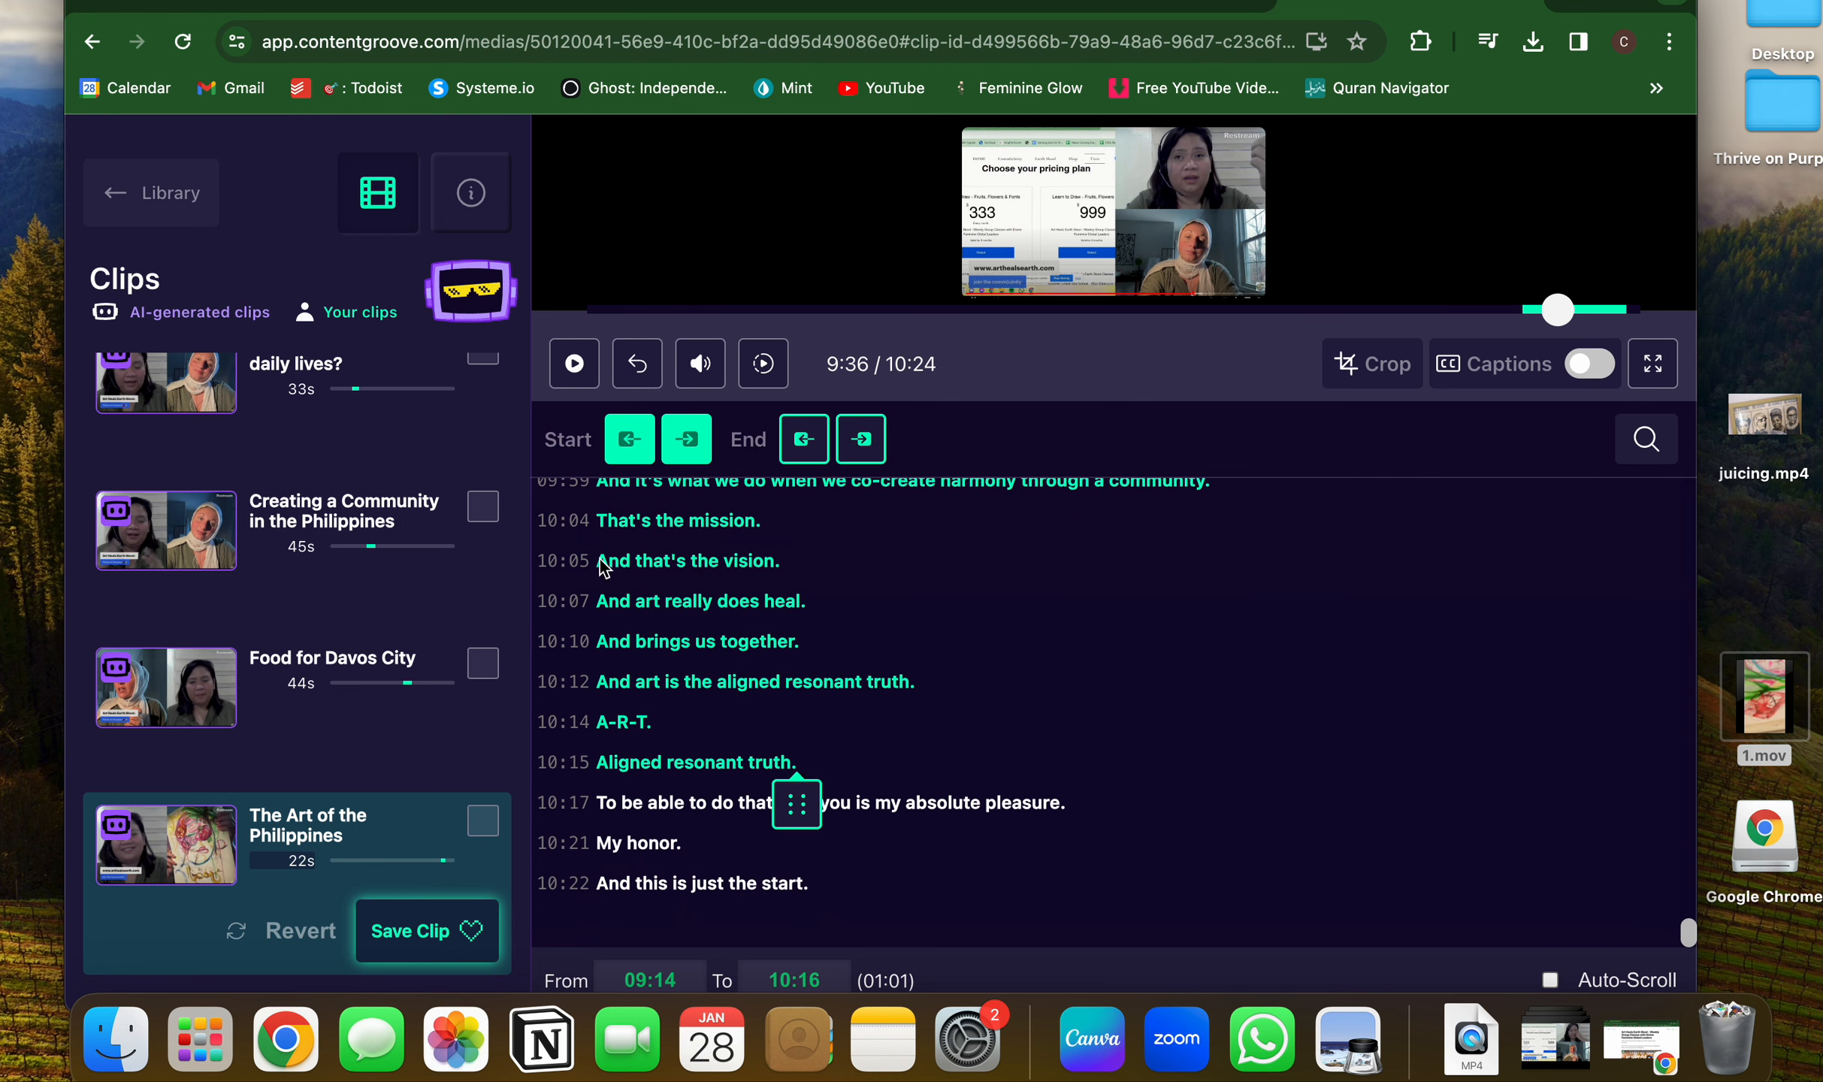
pyautogui.click(454, 929)
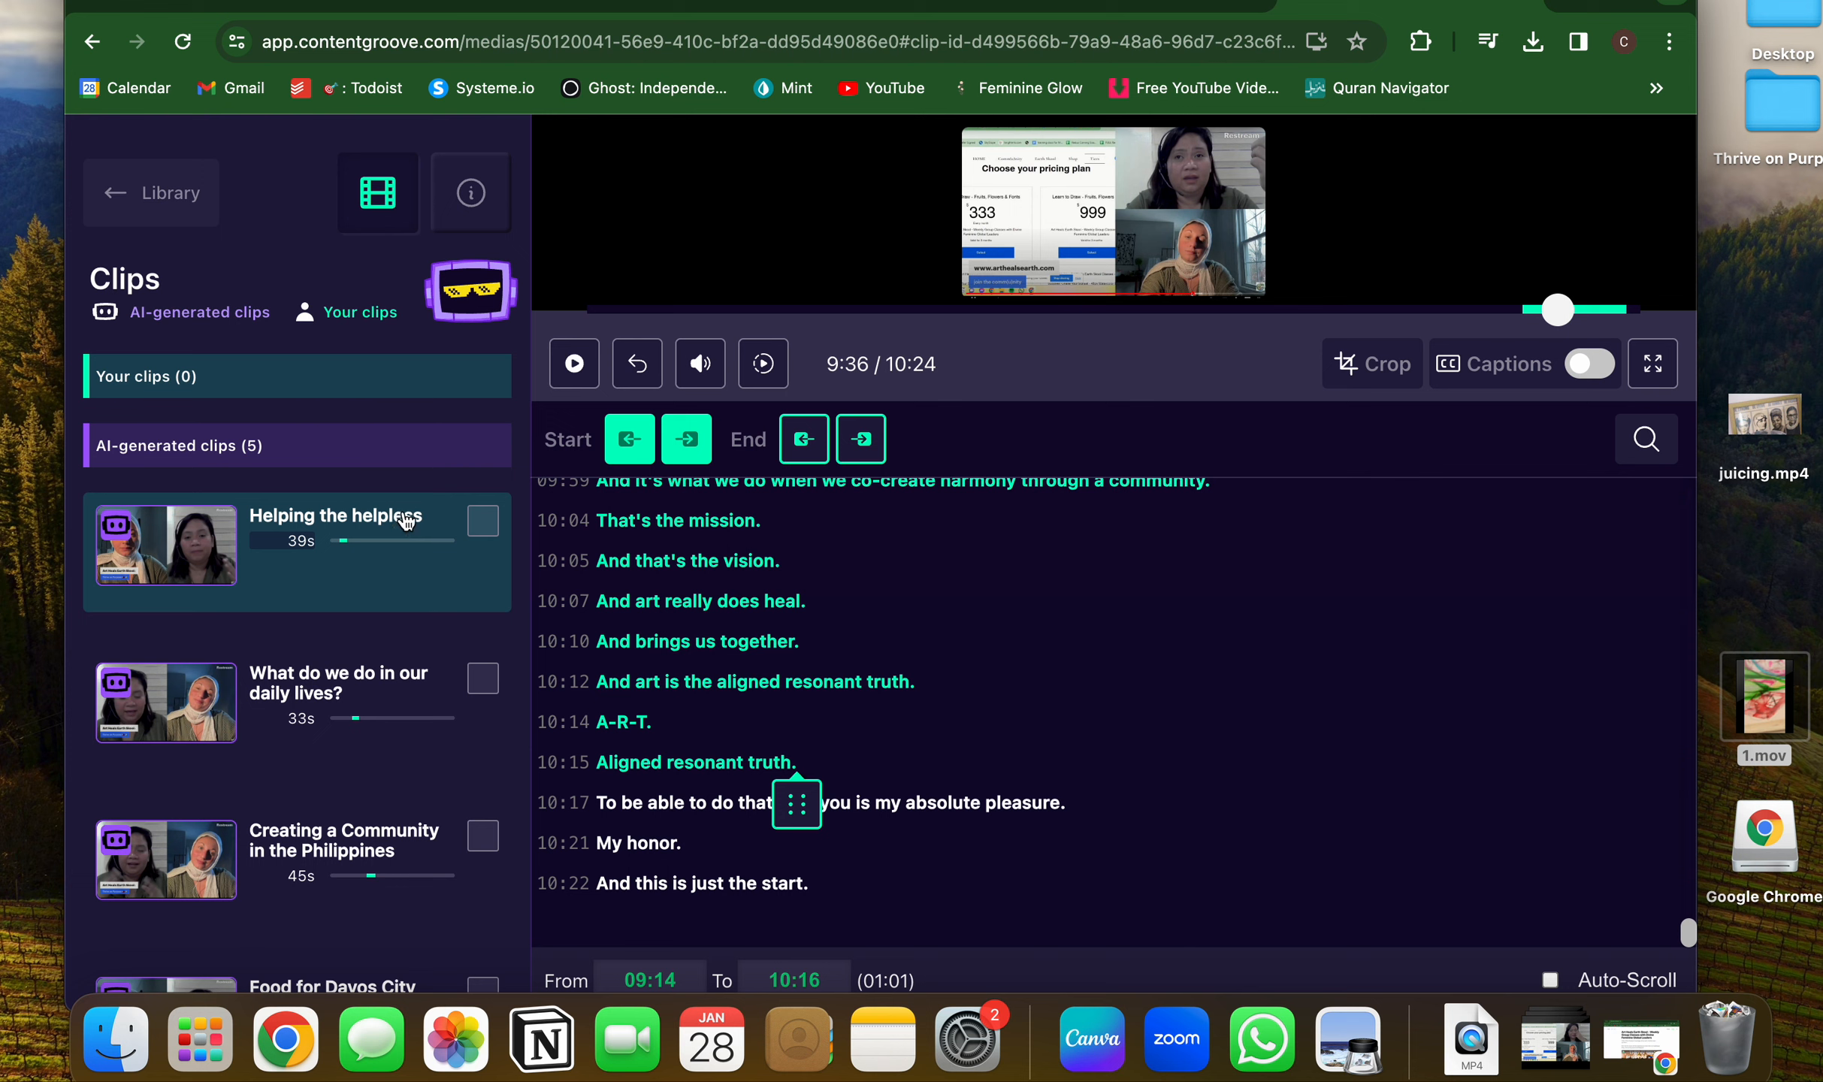
pyautogui.scroll(-5, 349, 404)
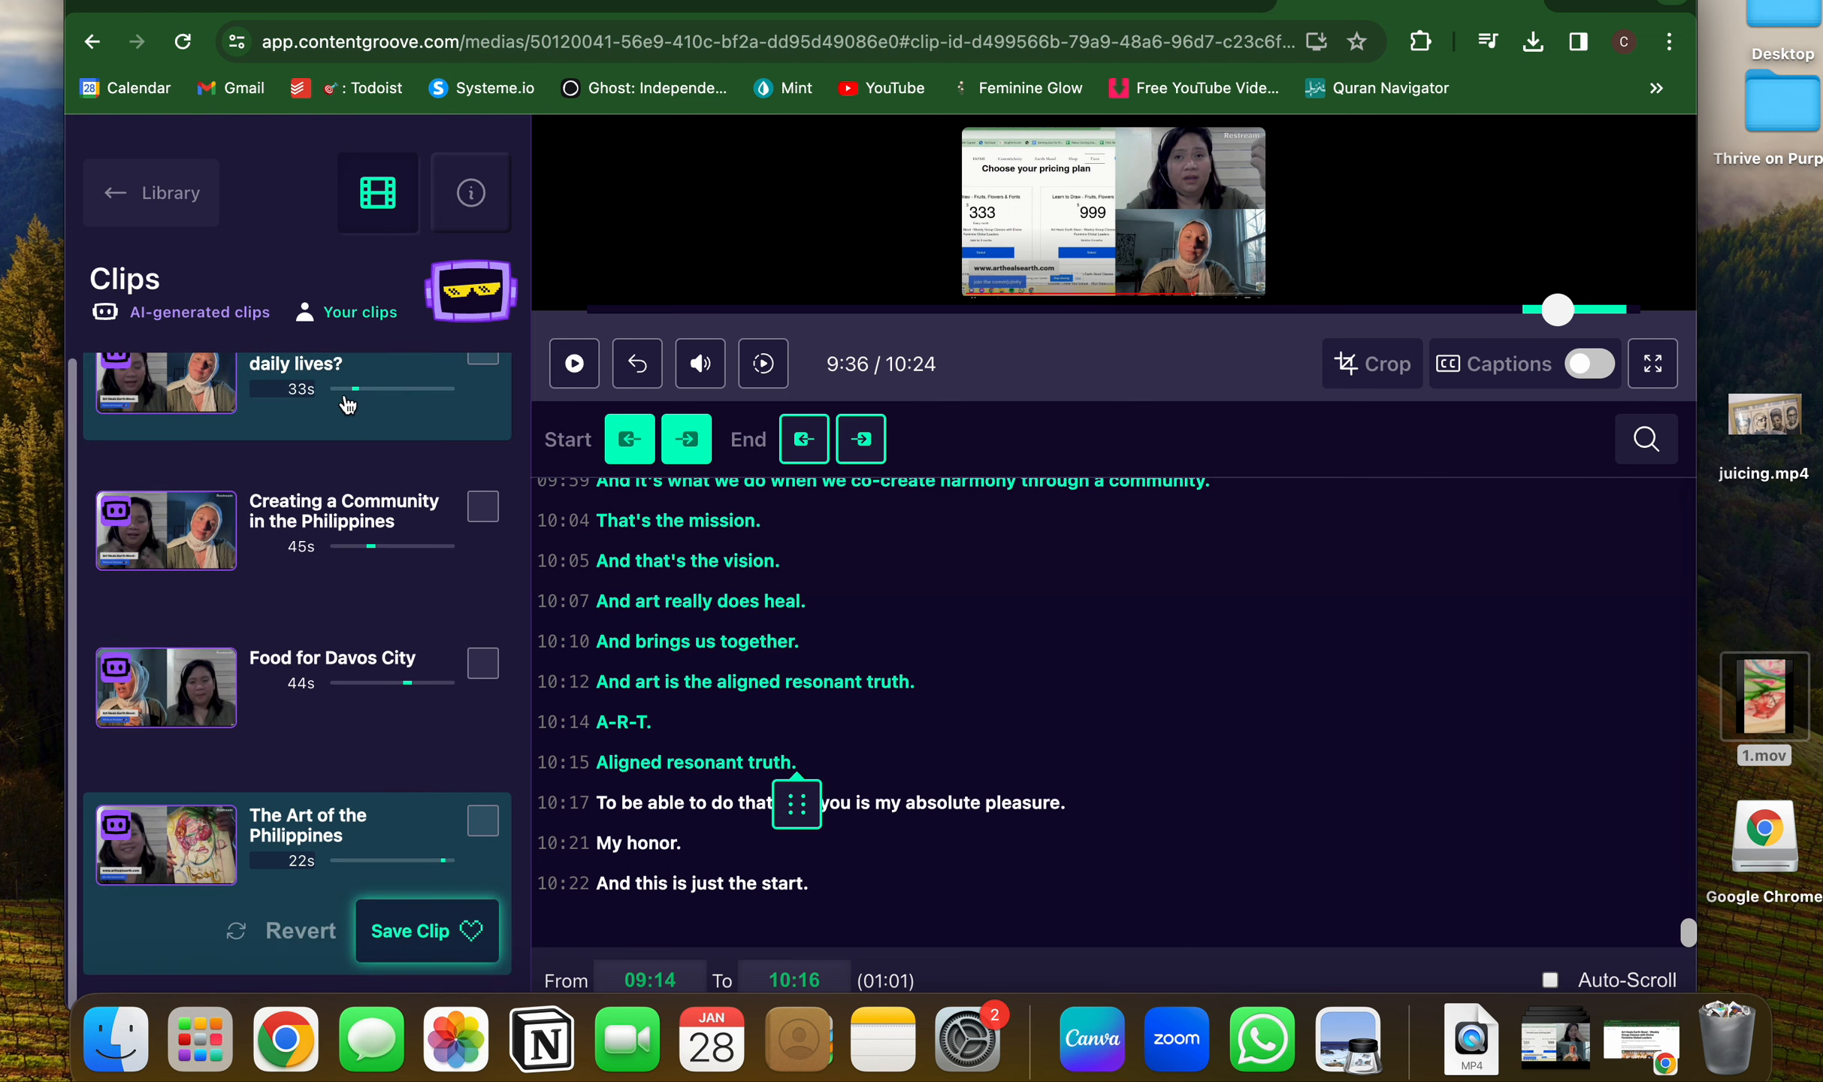
pyautogui.click(470, 932)
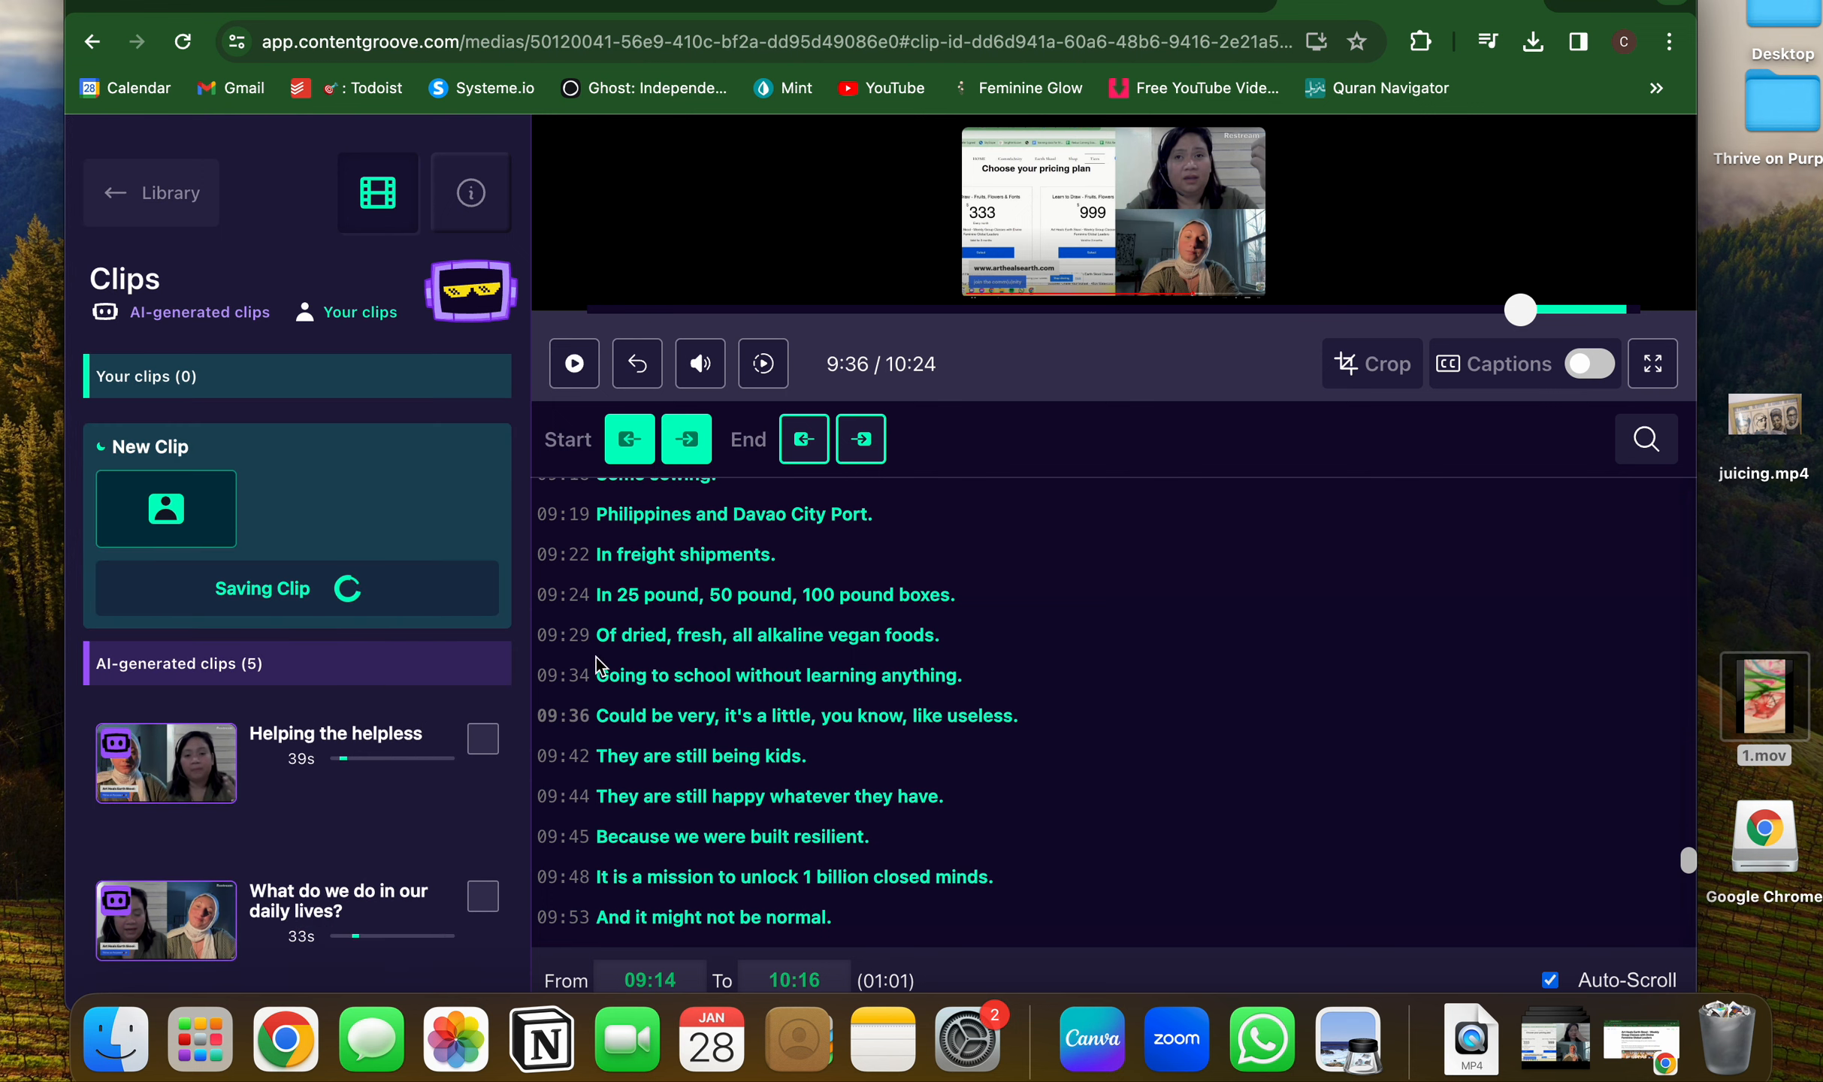
# Search for "vidyo" in a new browser tab and go through the vidyo.ai website to the account's home dashboard.
pyautogui.scroll(-10, 598, 665)
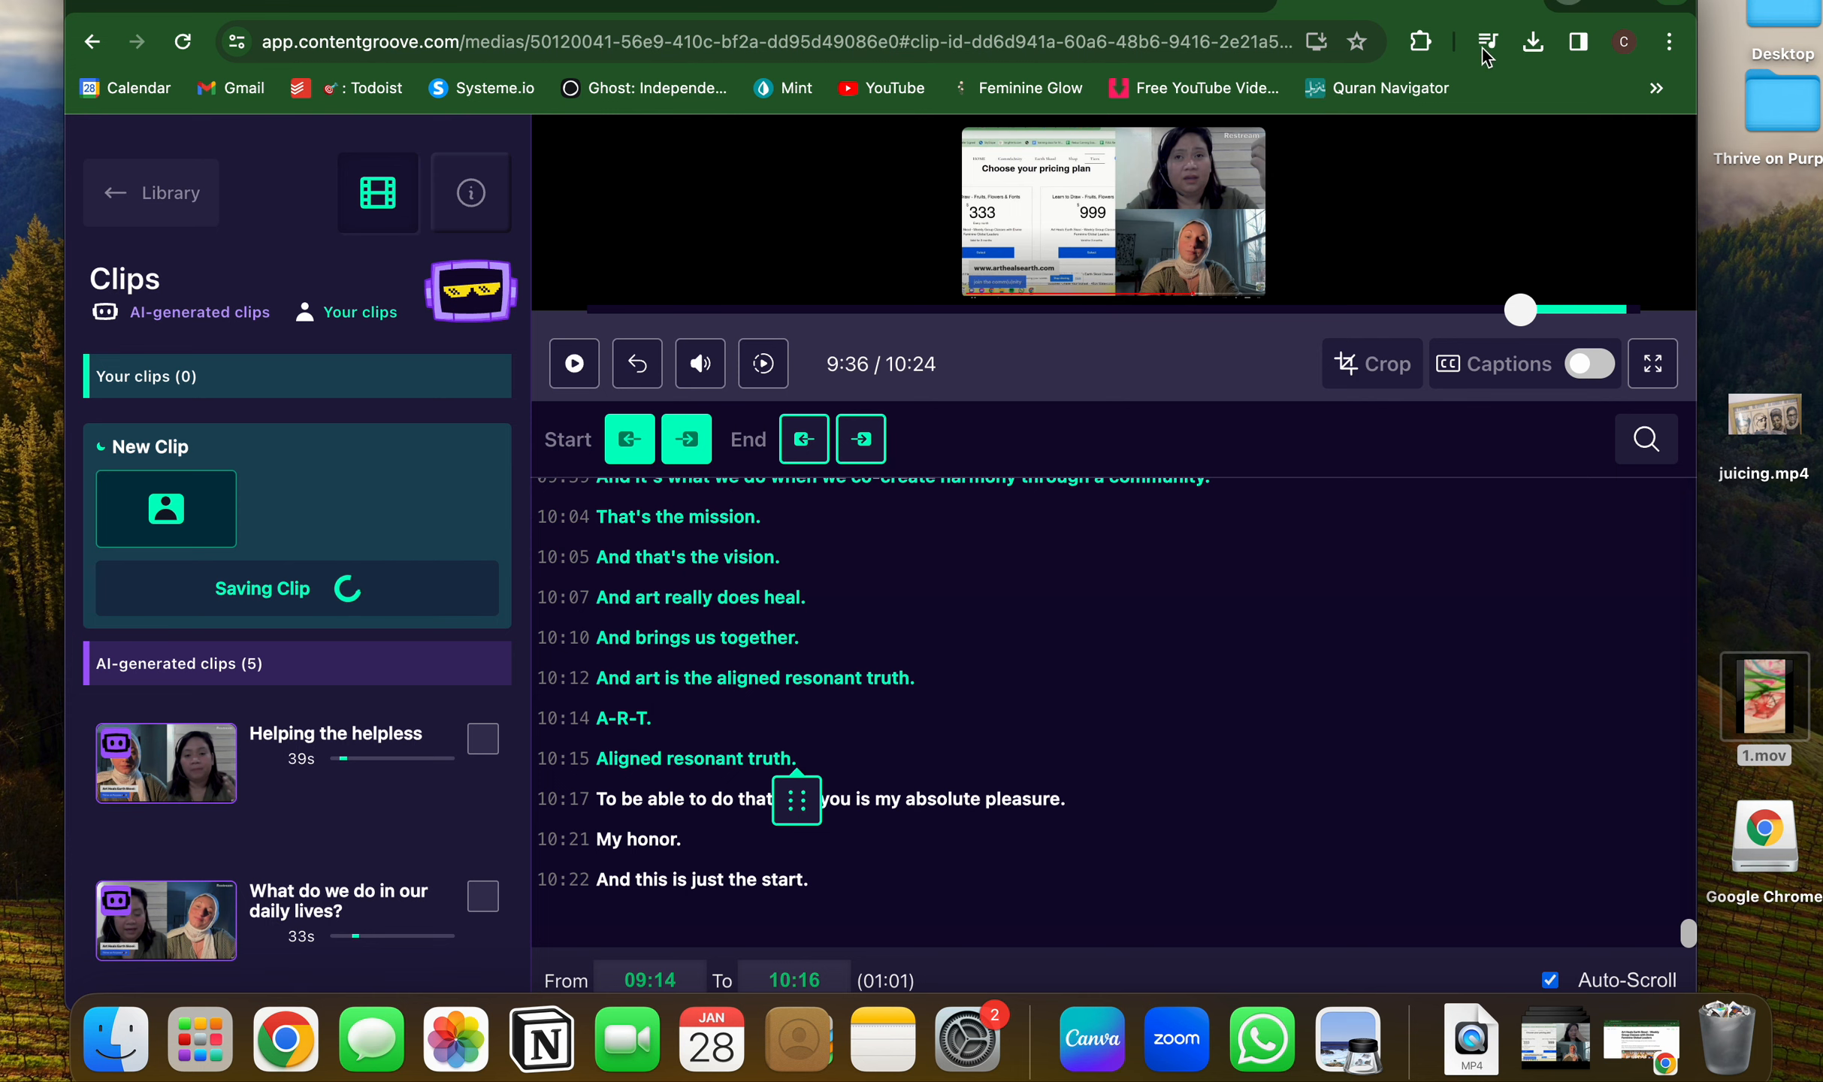
pyautogui.press('super+t')
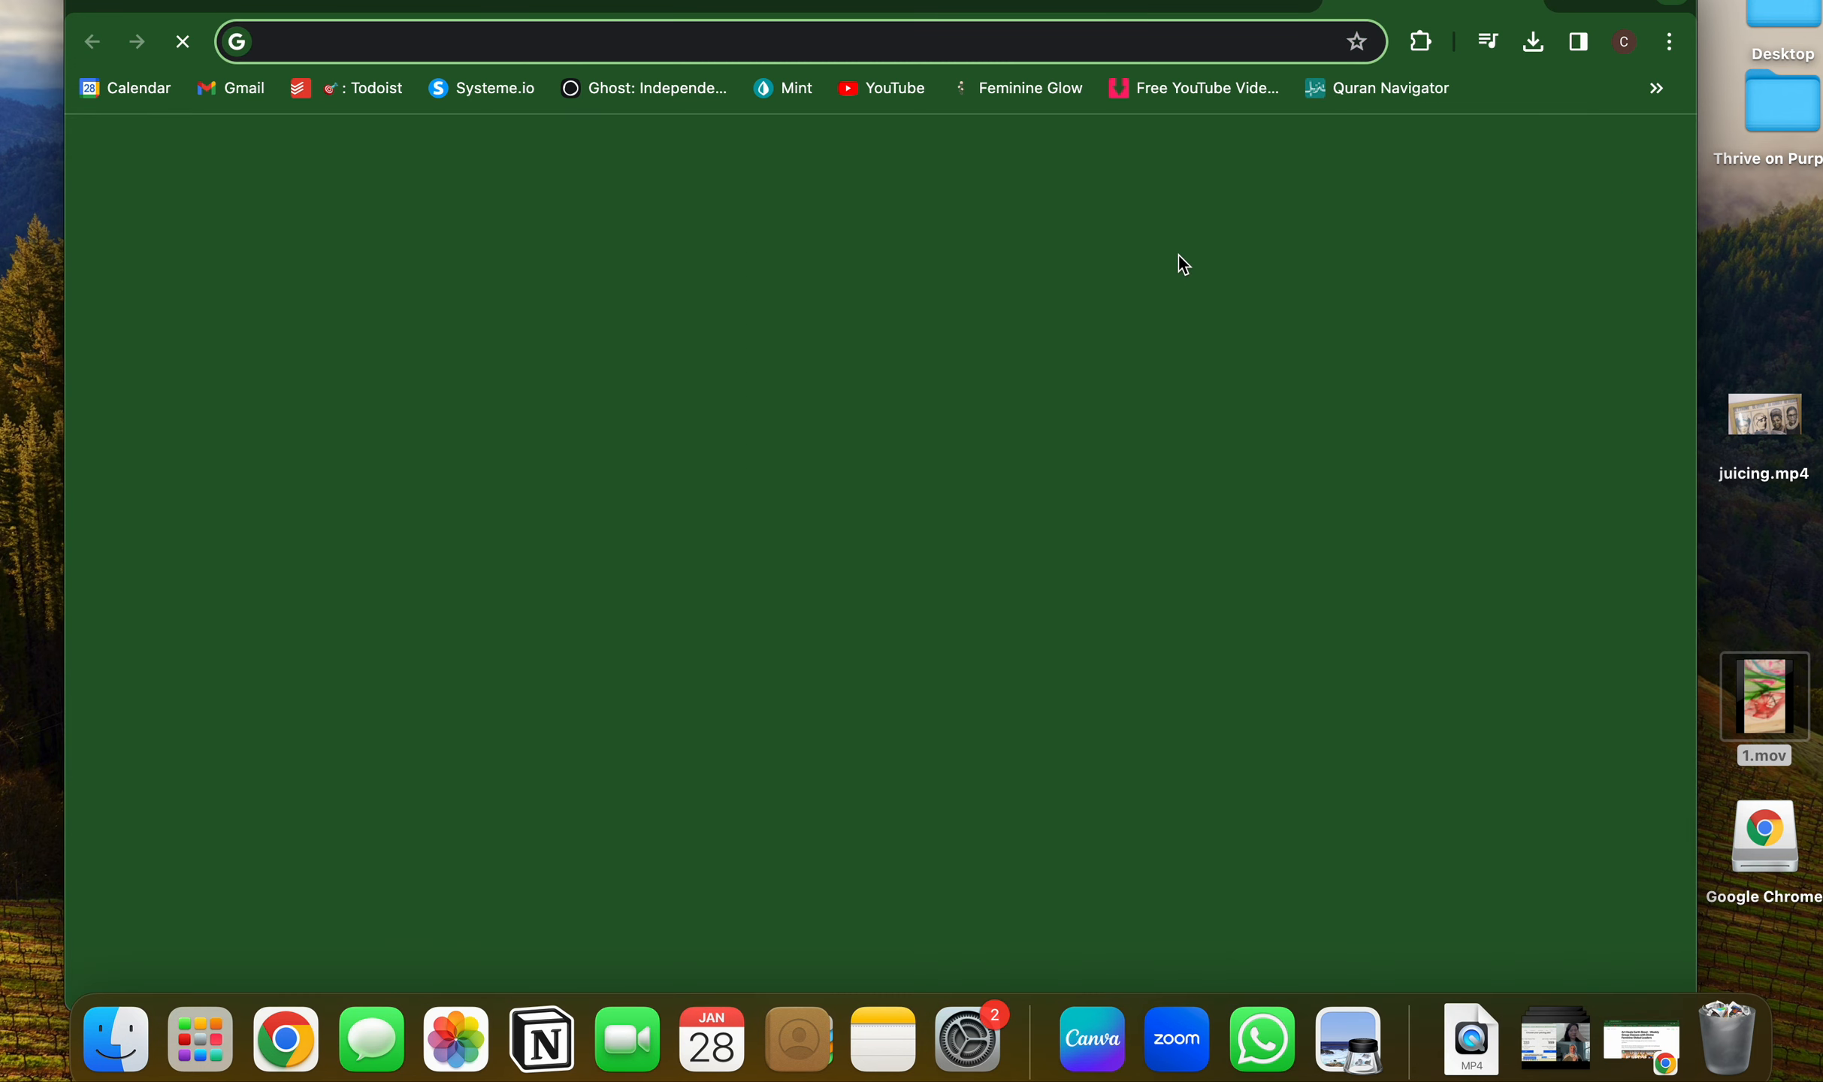
pyautogui.write('vidyo')
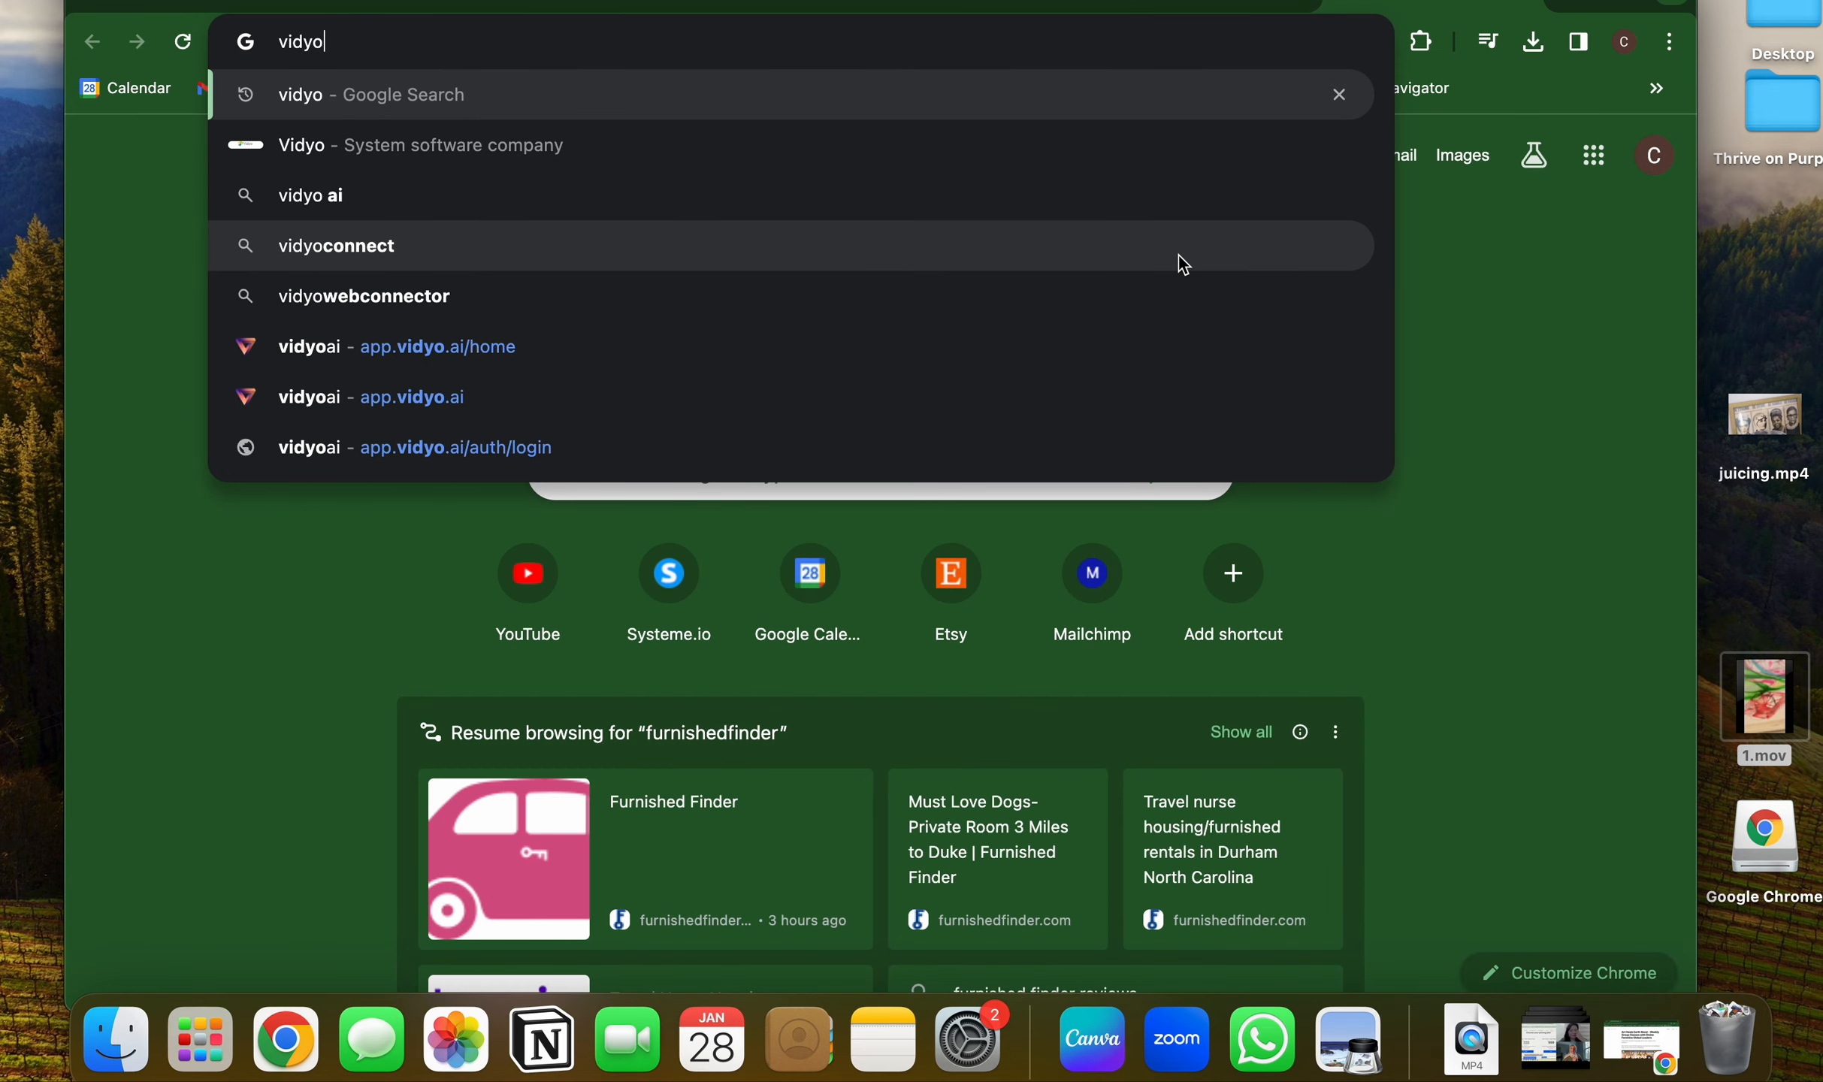
pyautogui.press('Return')
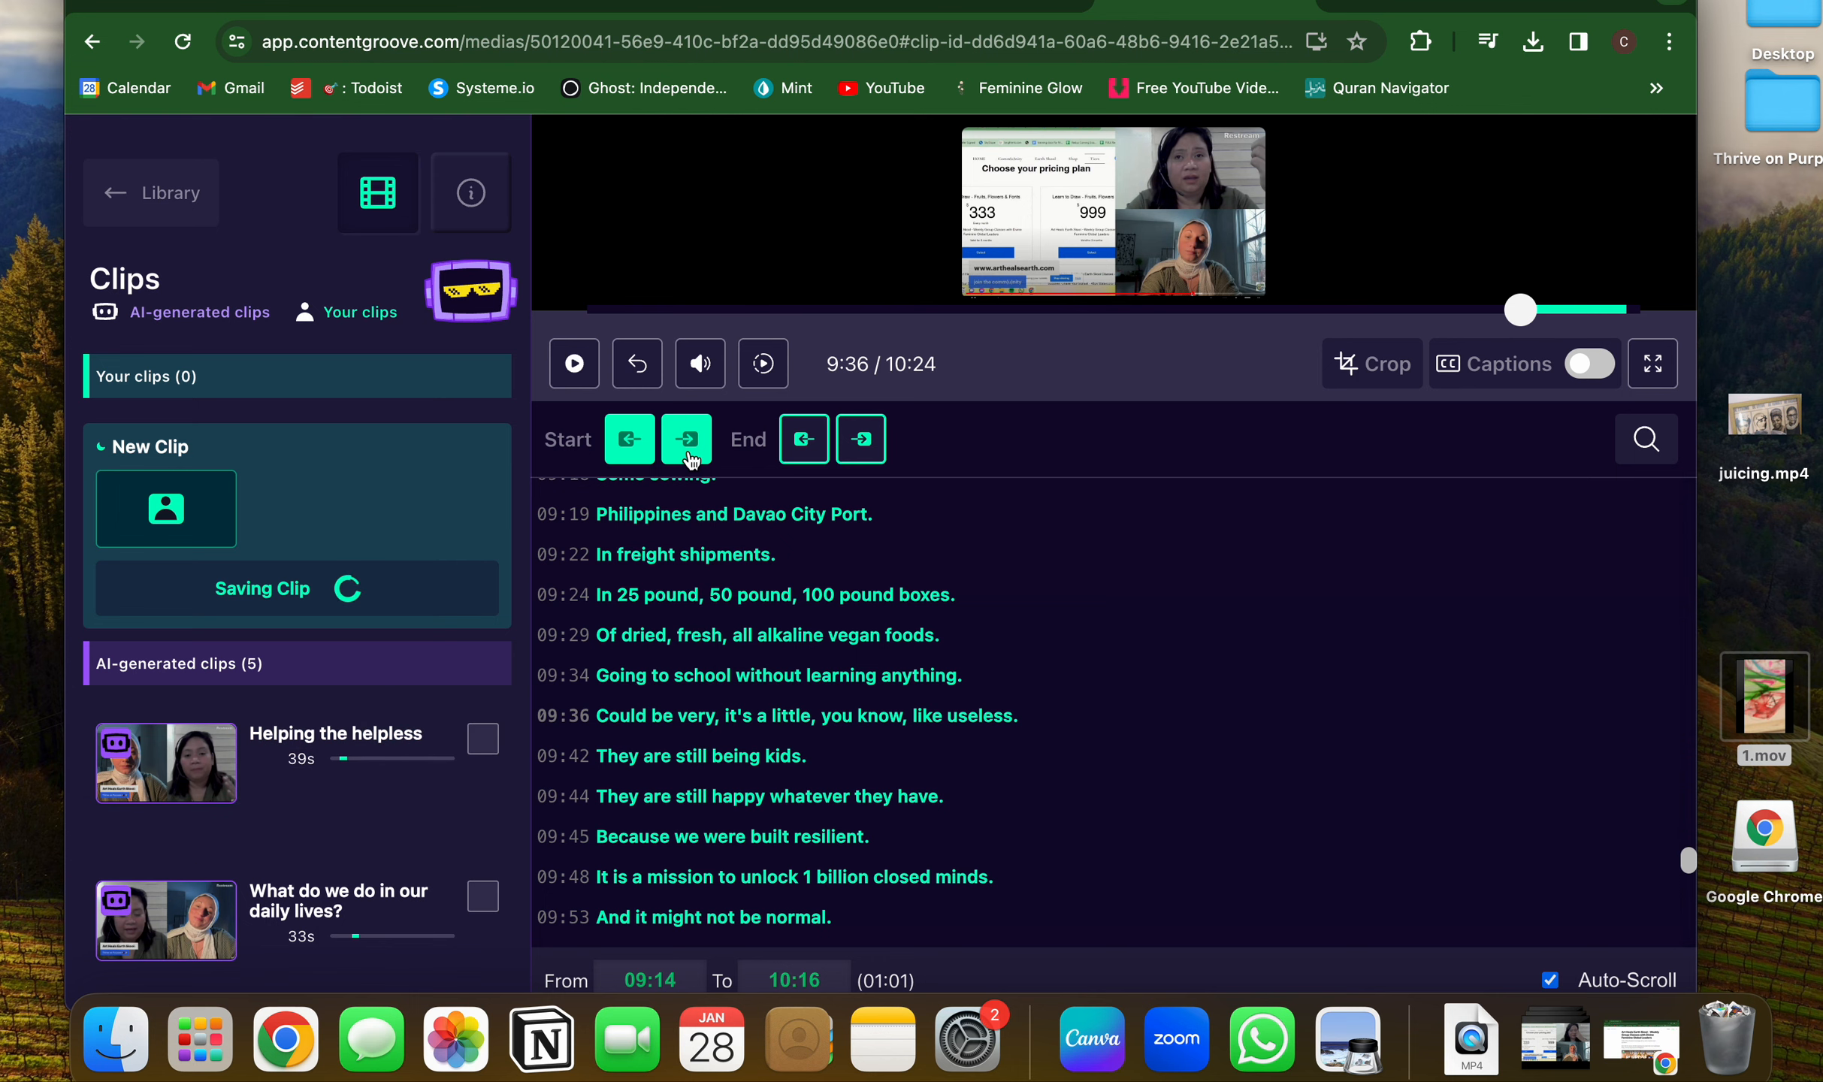
pyautogui.click(1379, 3)
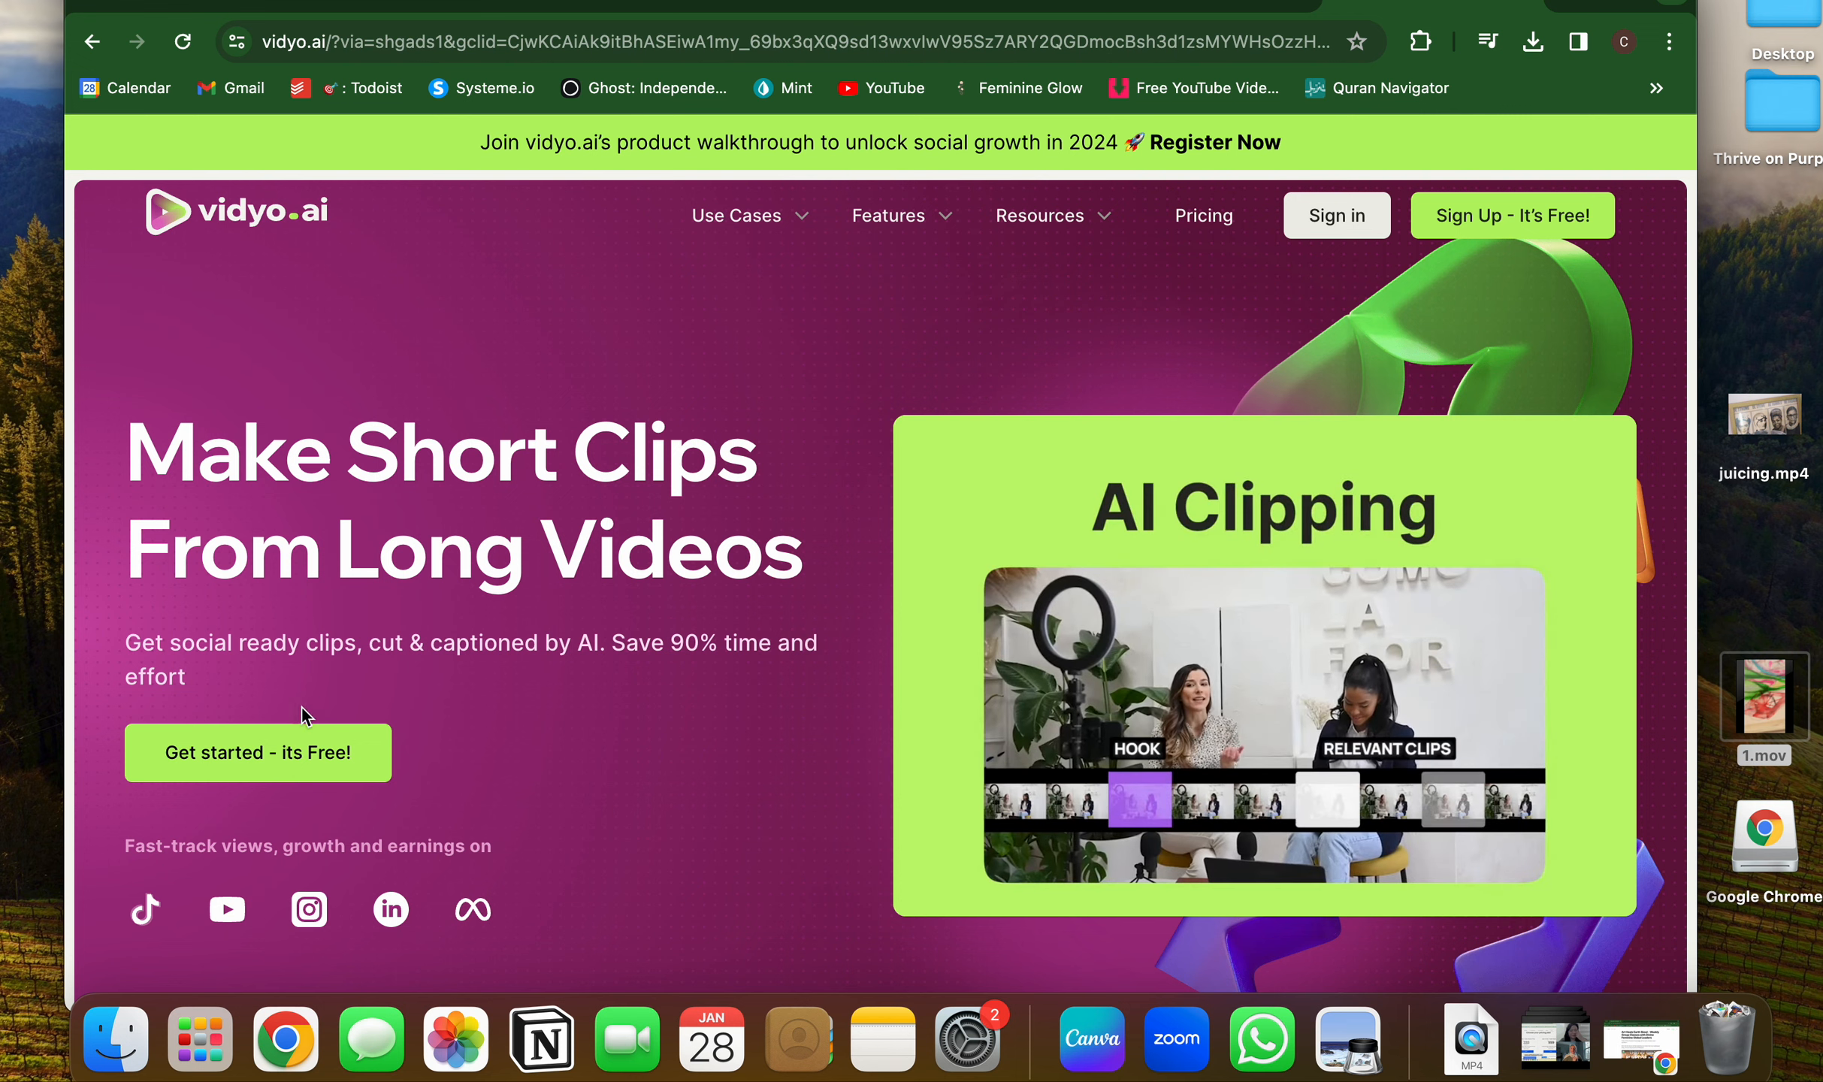
pyautogui.click(1299, 224)
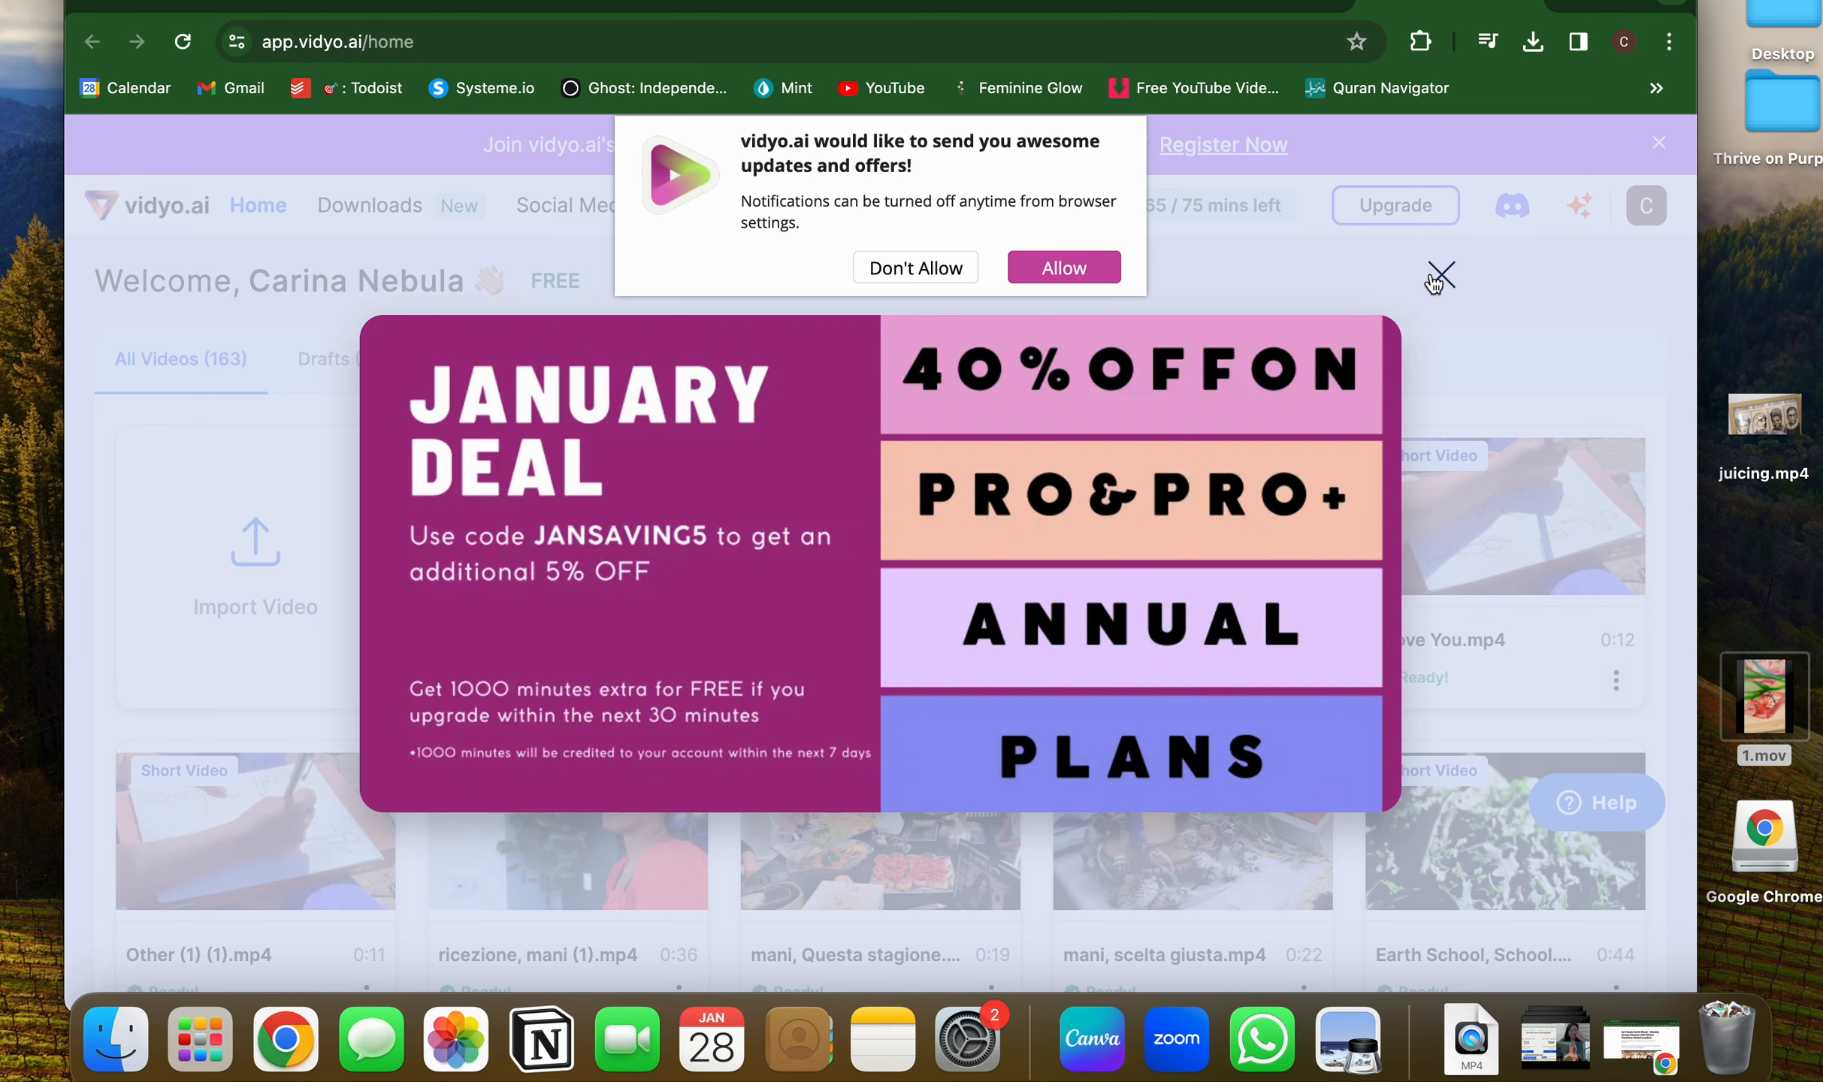
pyautogui.click(1435, 278)
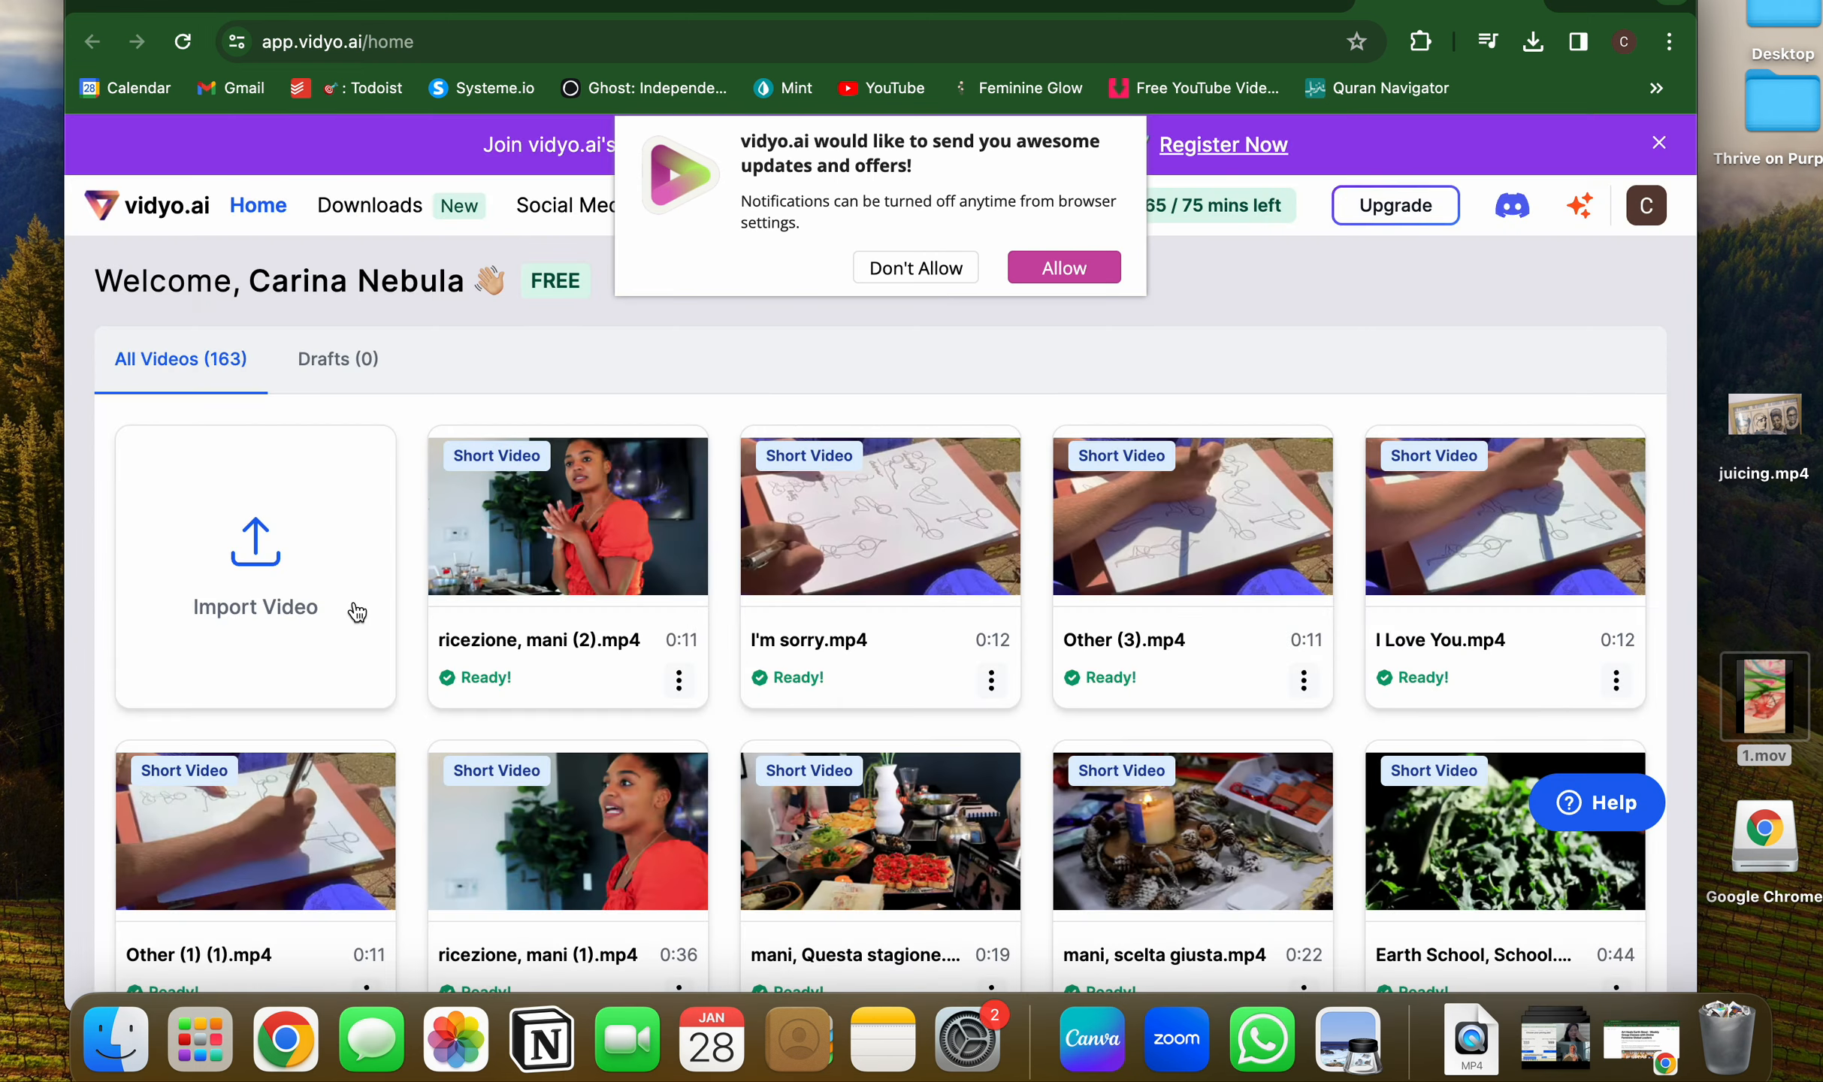
# Import "Helping the helpless (1).mp4" from the Downloads folder, keeping the preset personalization settings, and return to the dashboard.
pyautogui.click(357, 612)
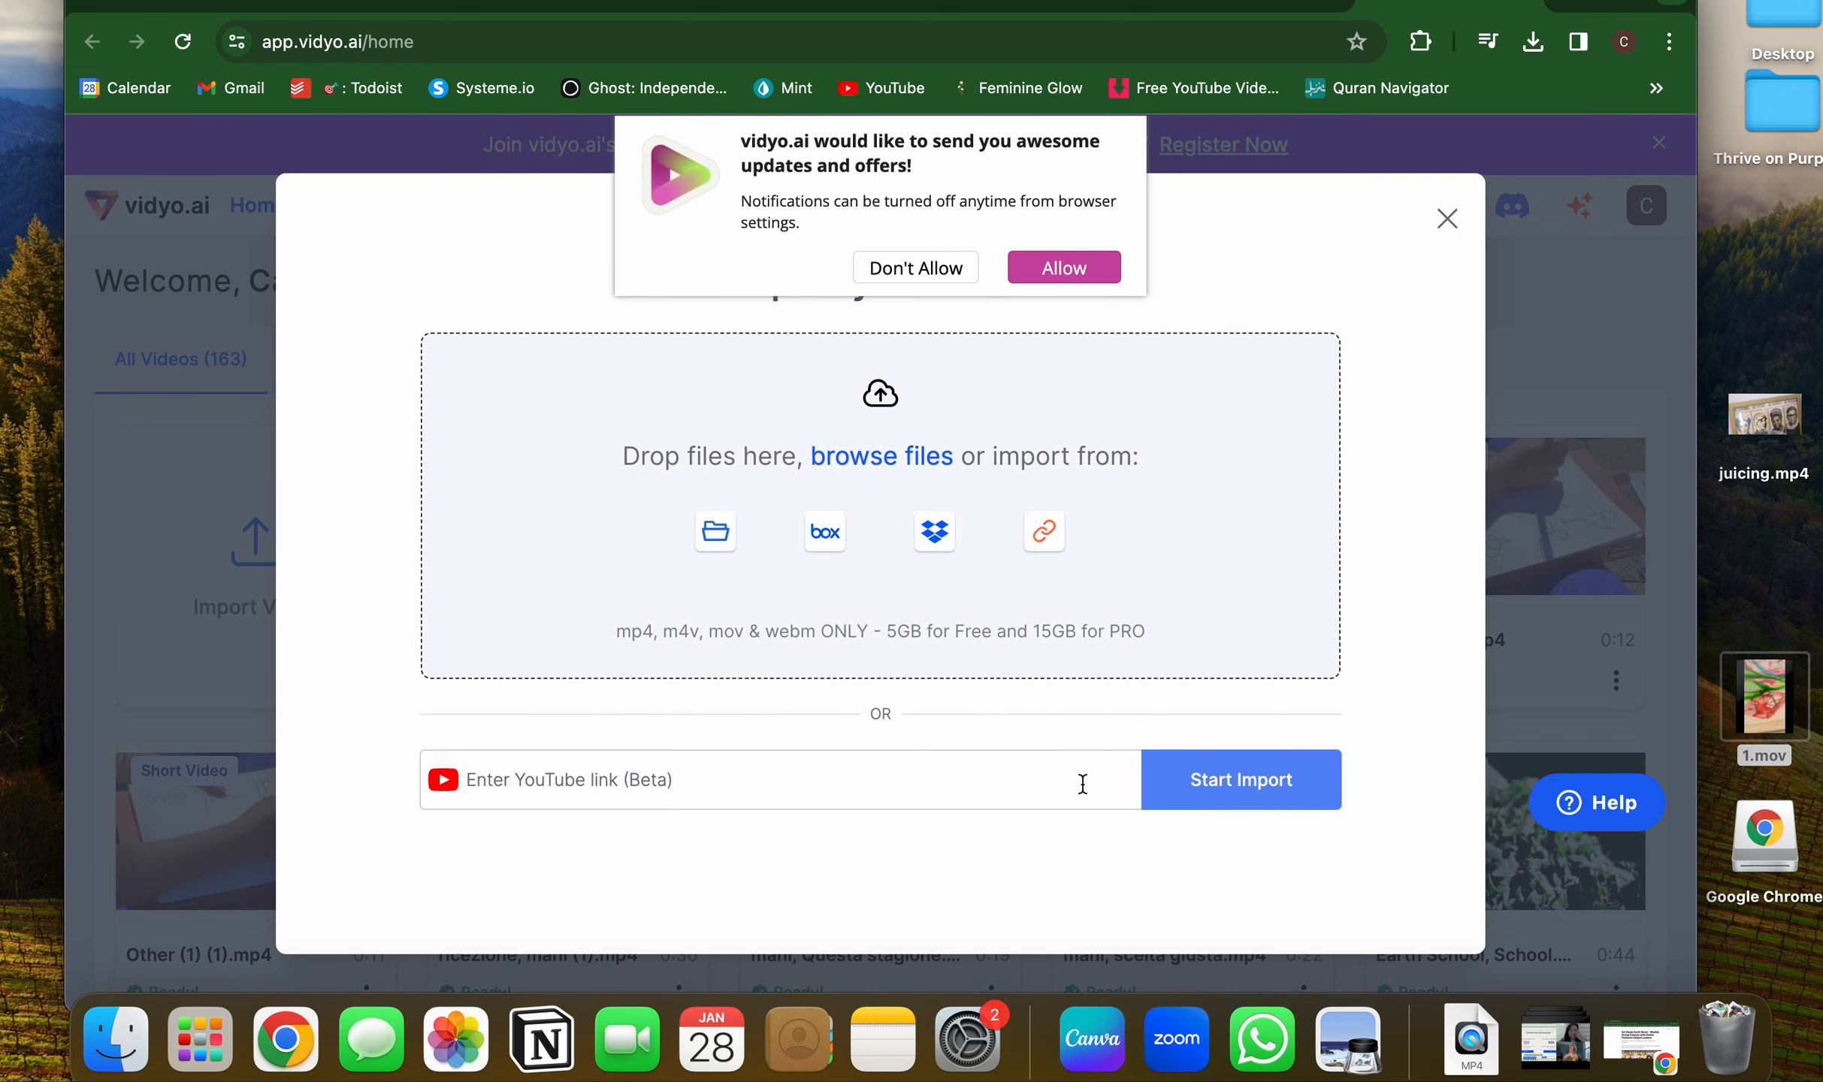
pyautogui.click(726, 548)
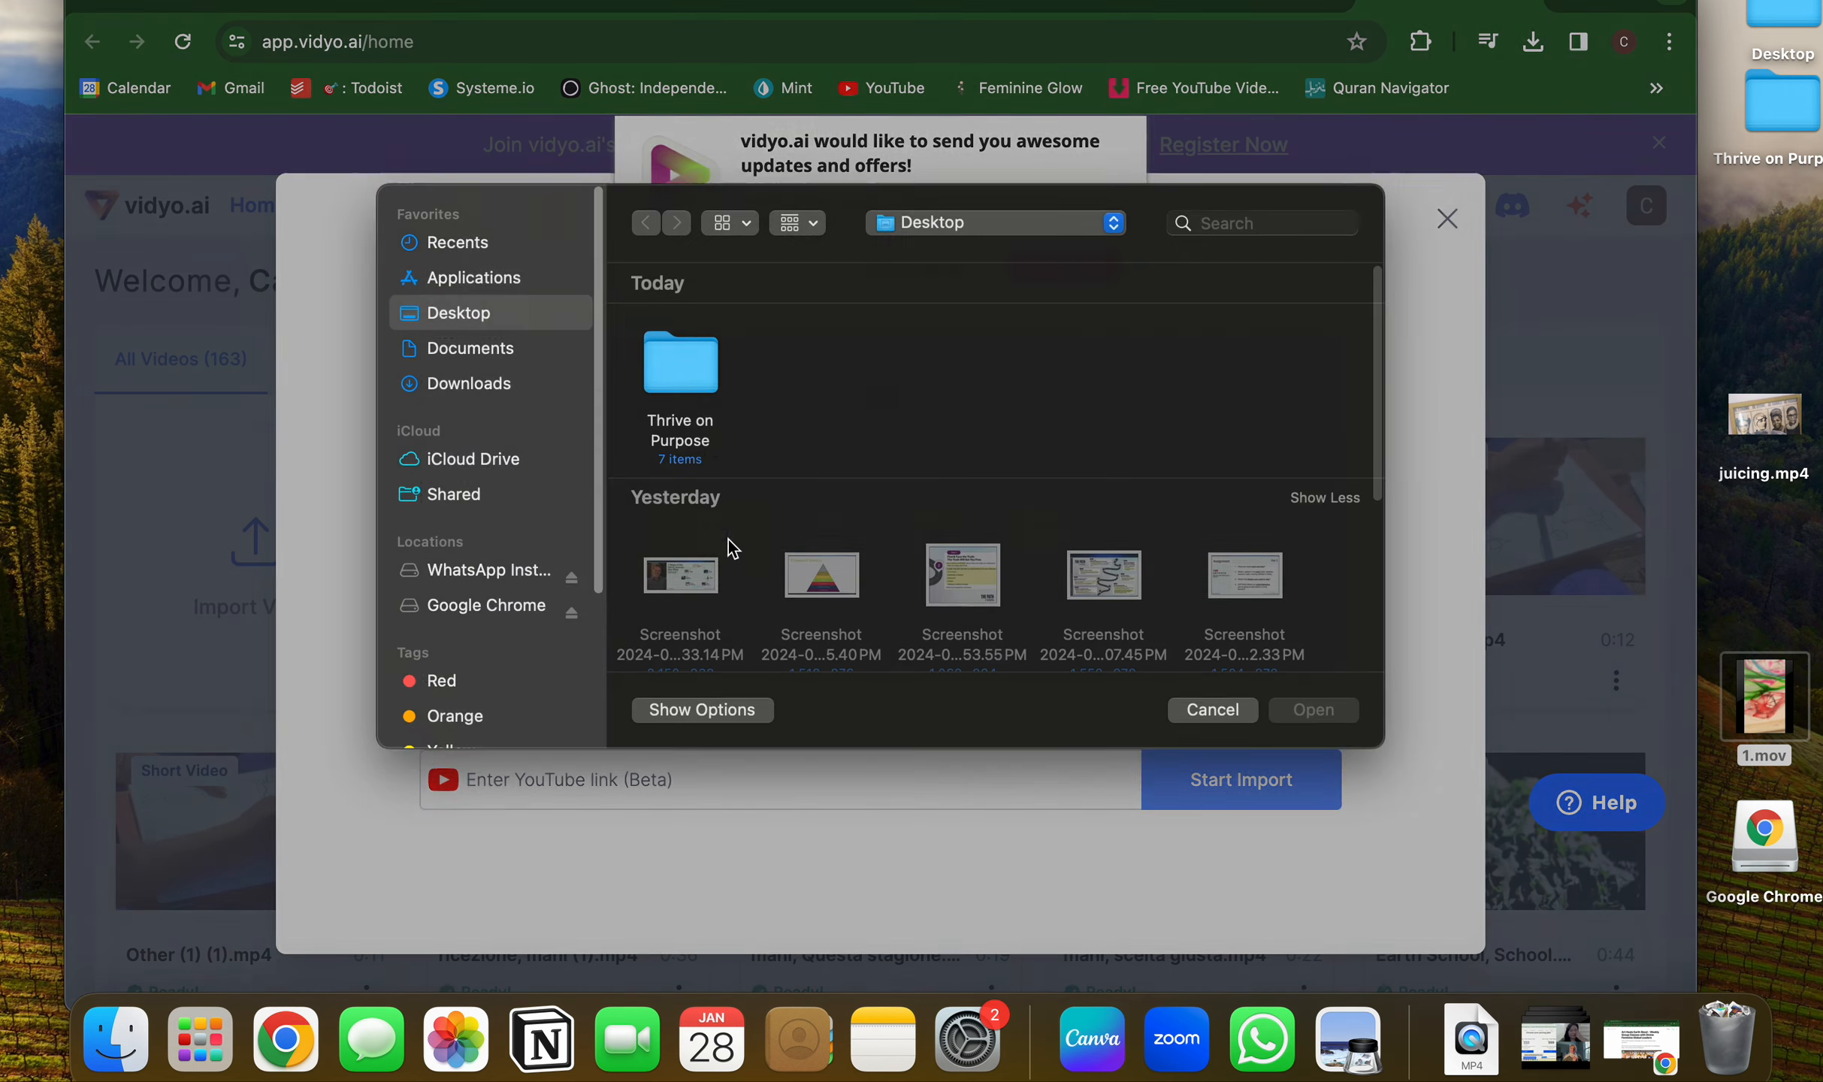
pyautogui.click(521, 410)
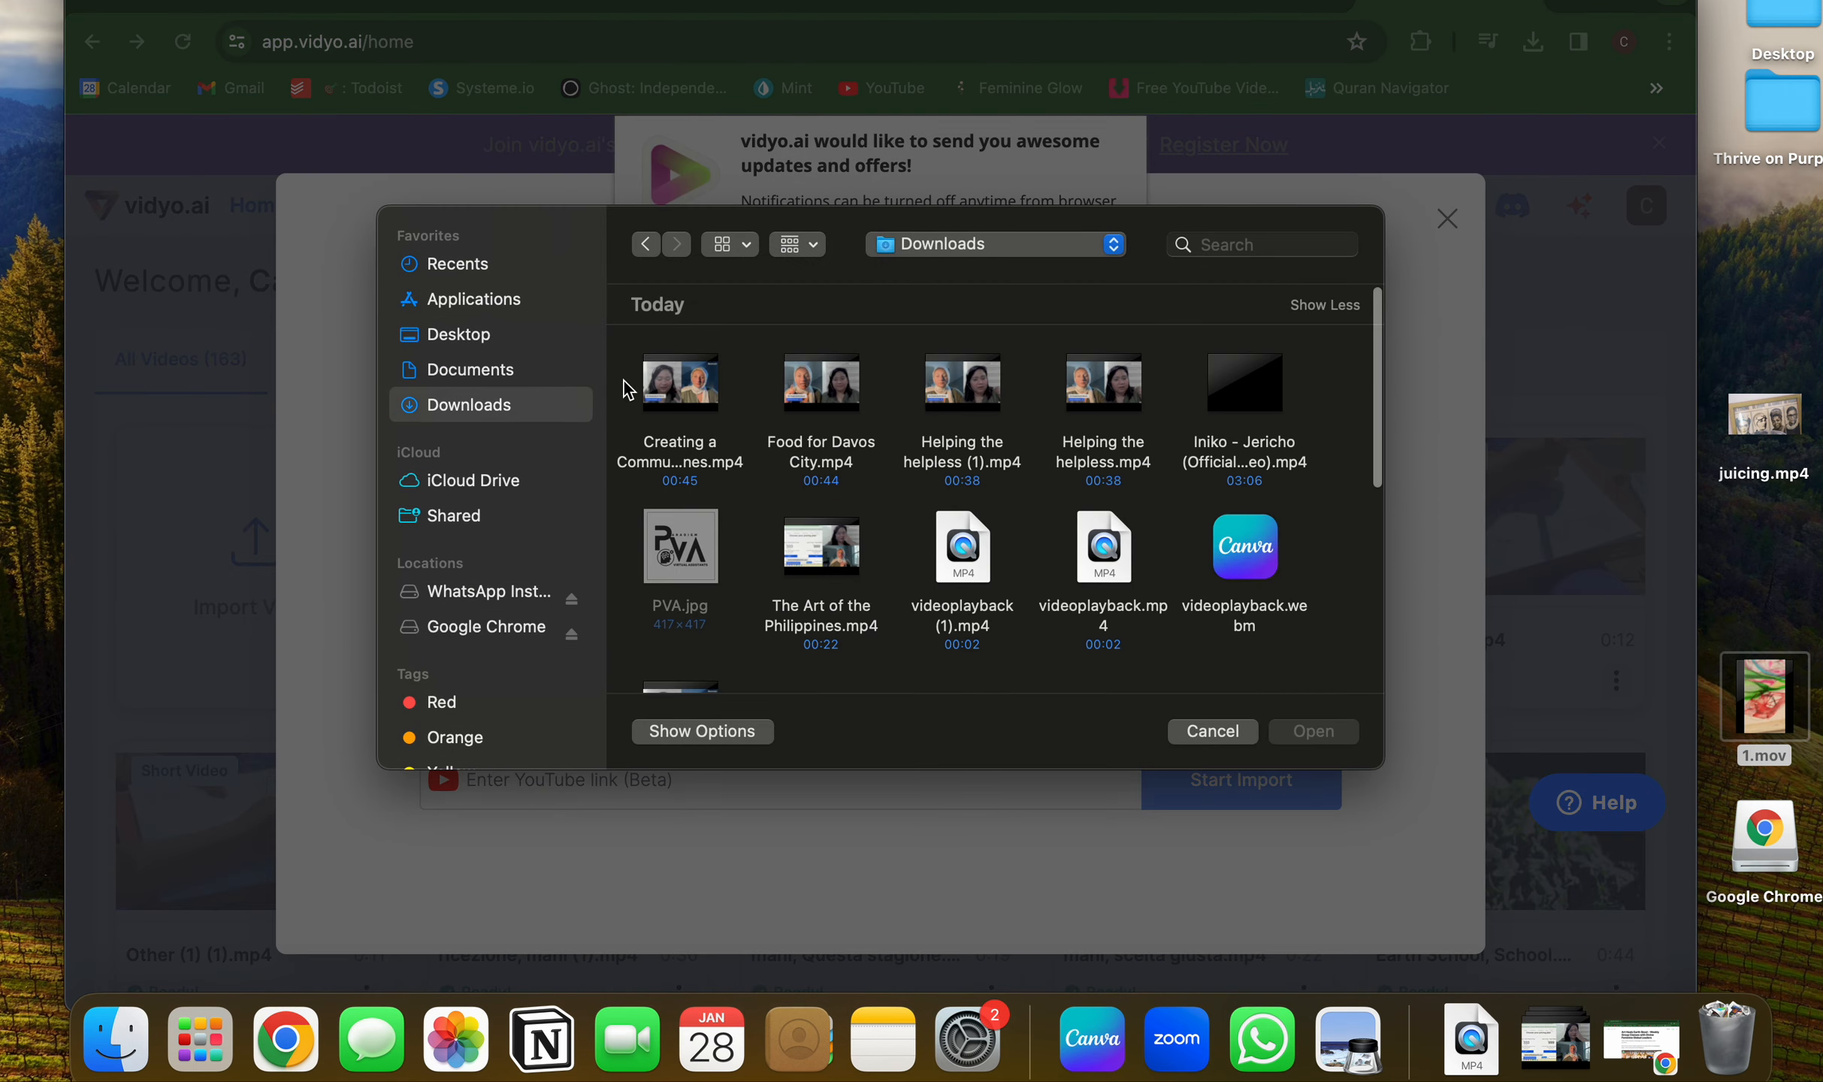
pyautogui.click(947, 402)
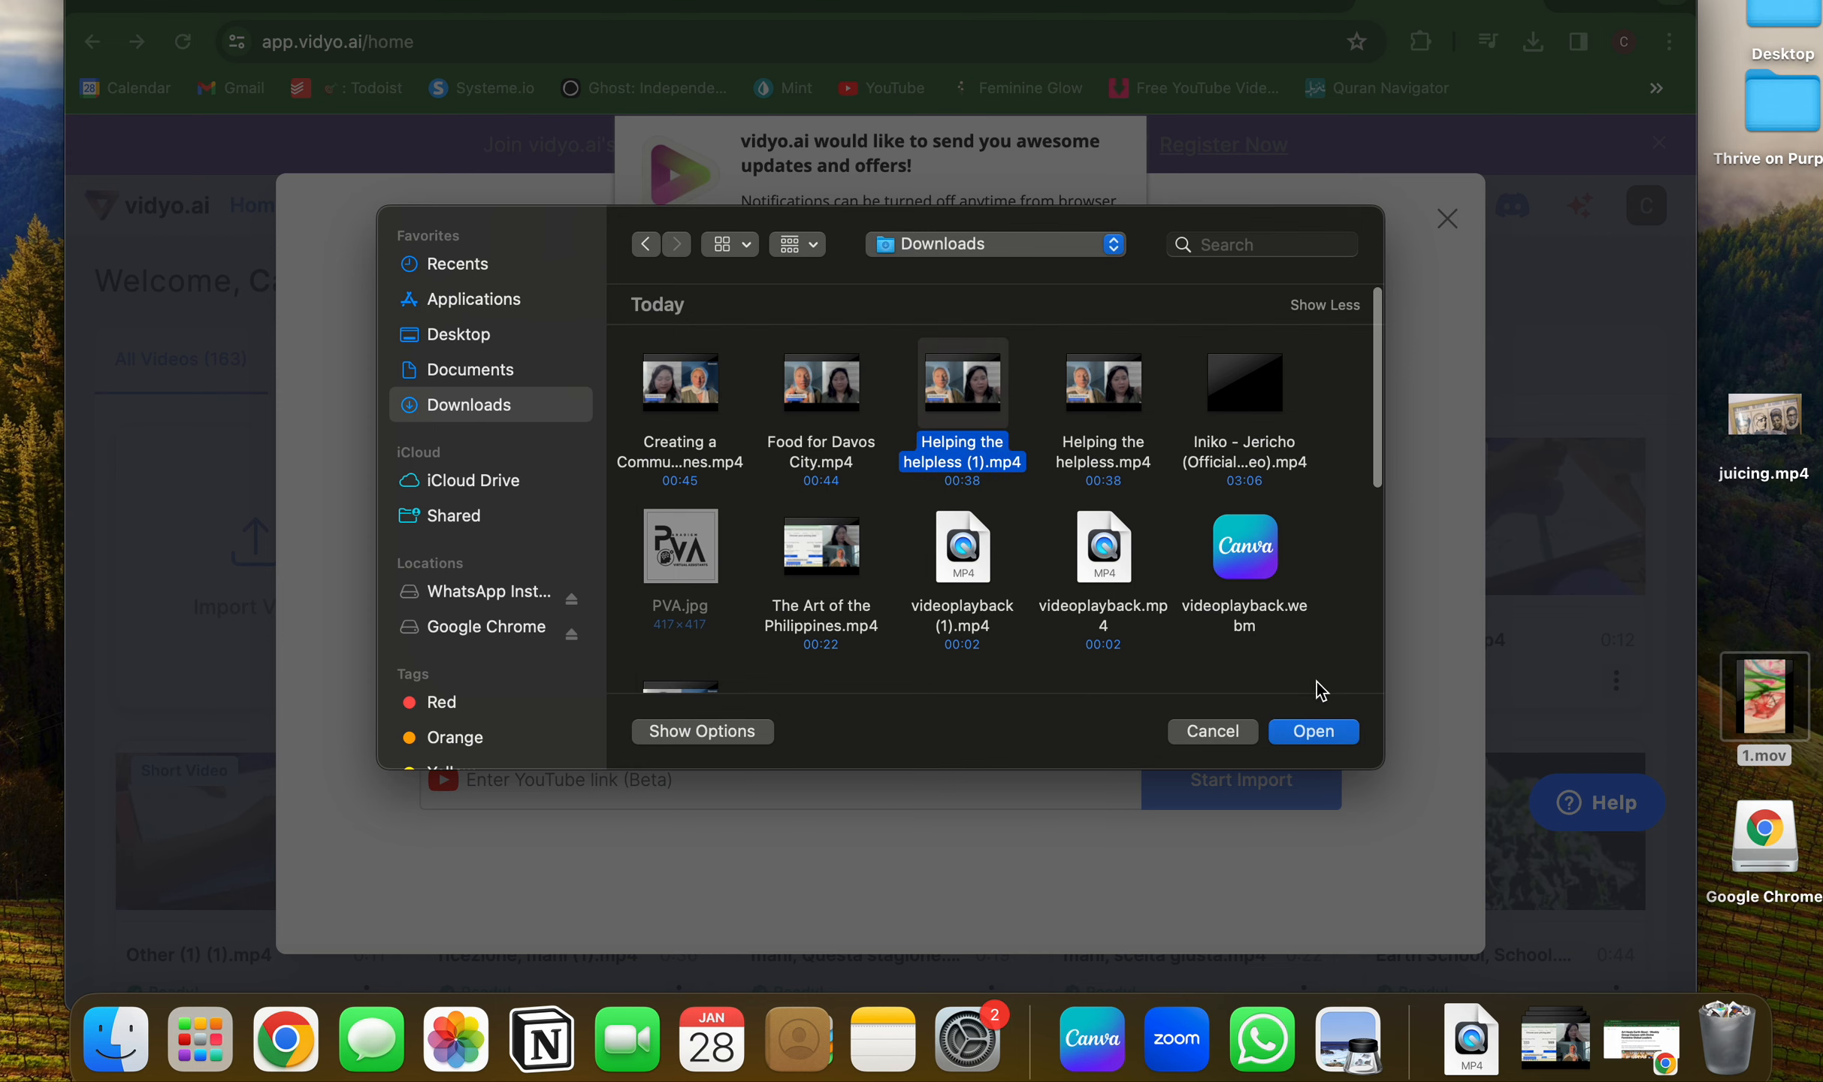
pyautogui.click(1306, 733)
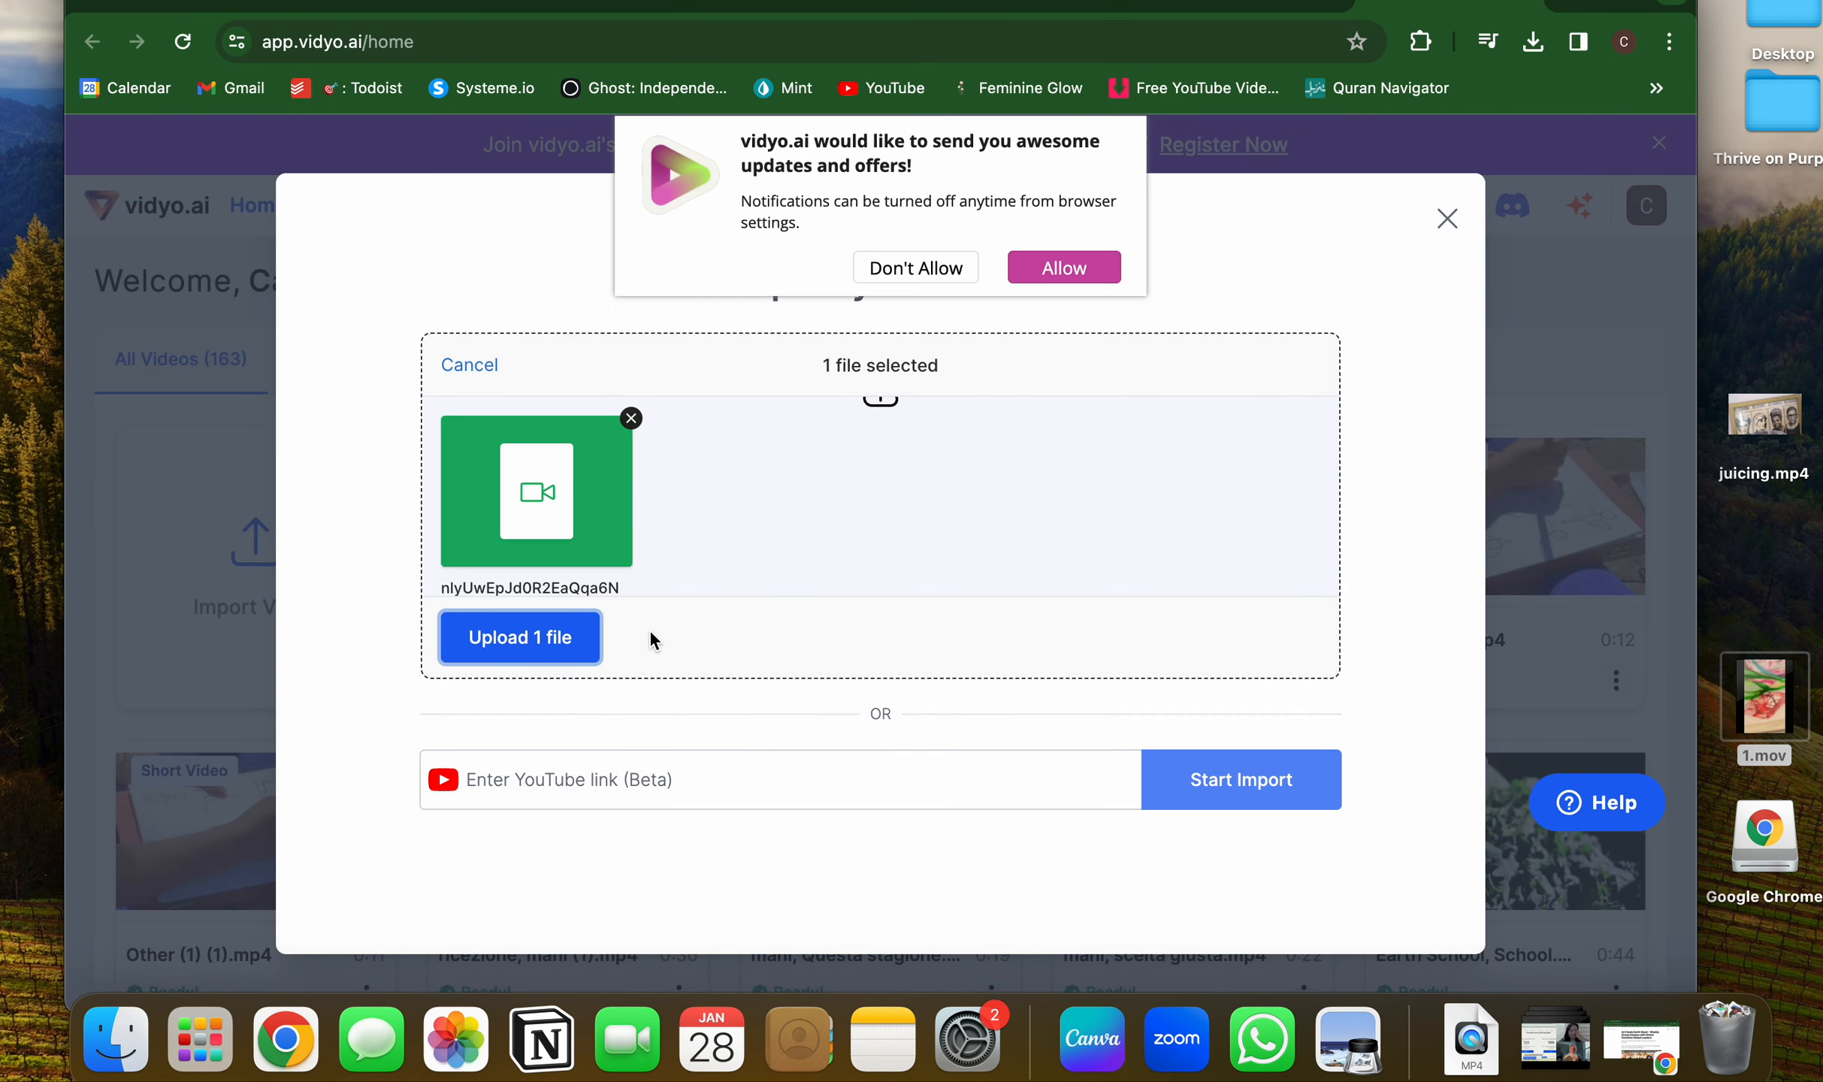
pyautogui.click(550, 656)
pyautogui.click(948, 919)
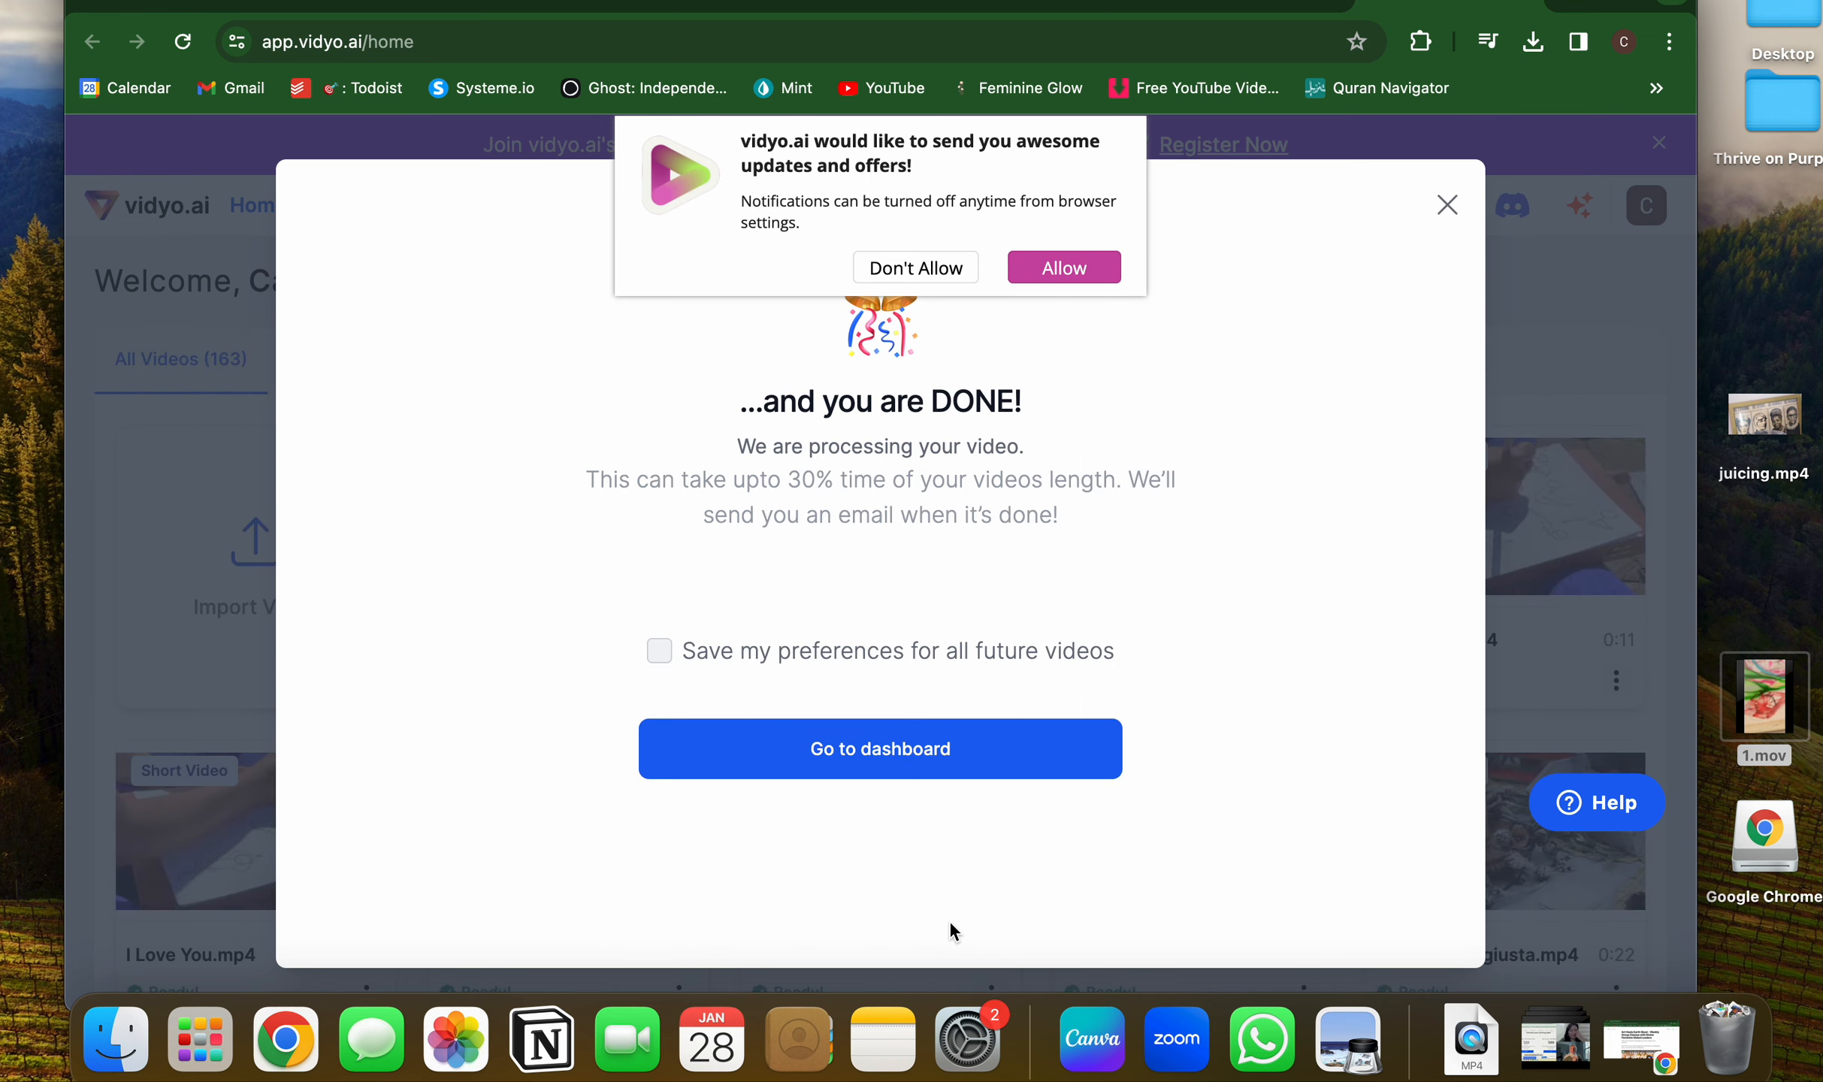
pyautogui.click(864, 753)
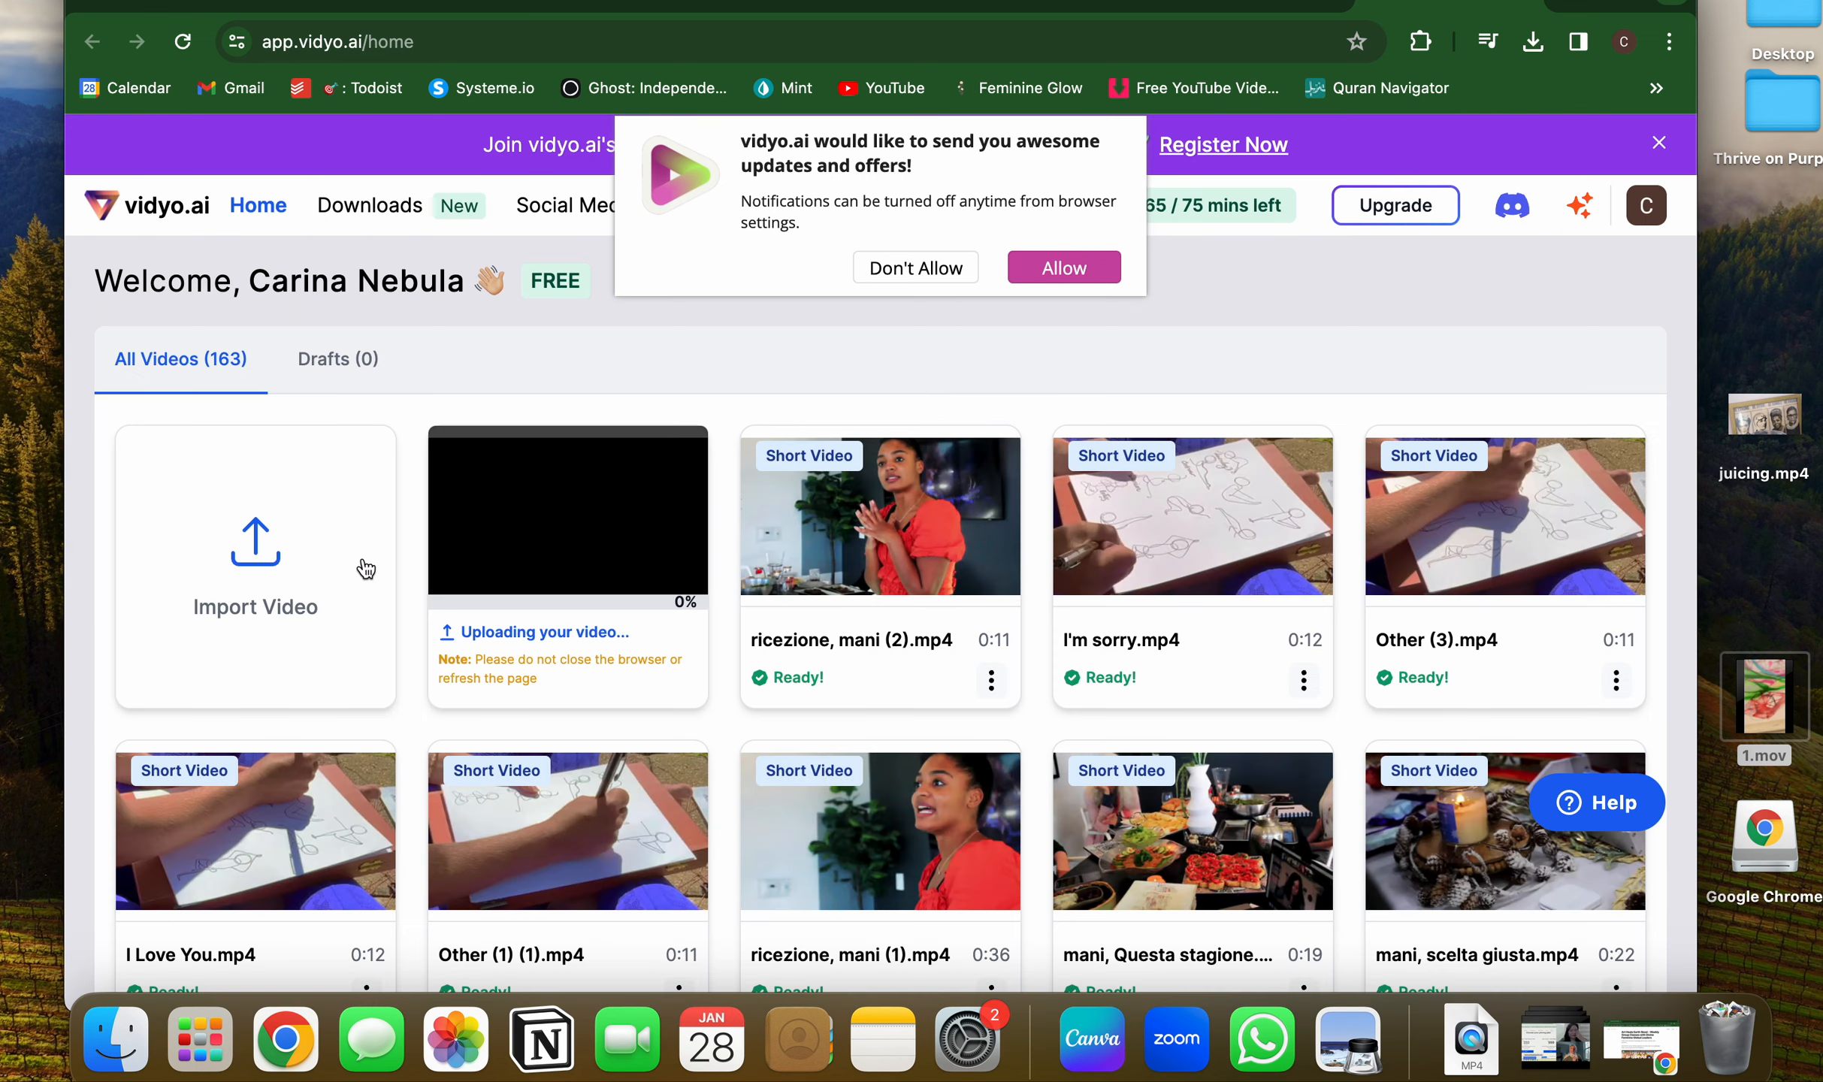
# Look through the first two pages of the video library and try to start another video import.
pyautogui.moveTo(541, 520)
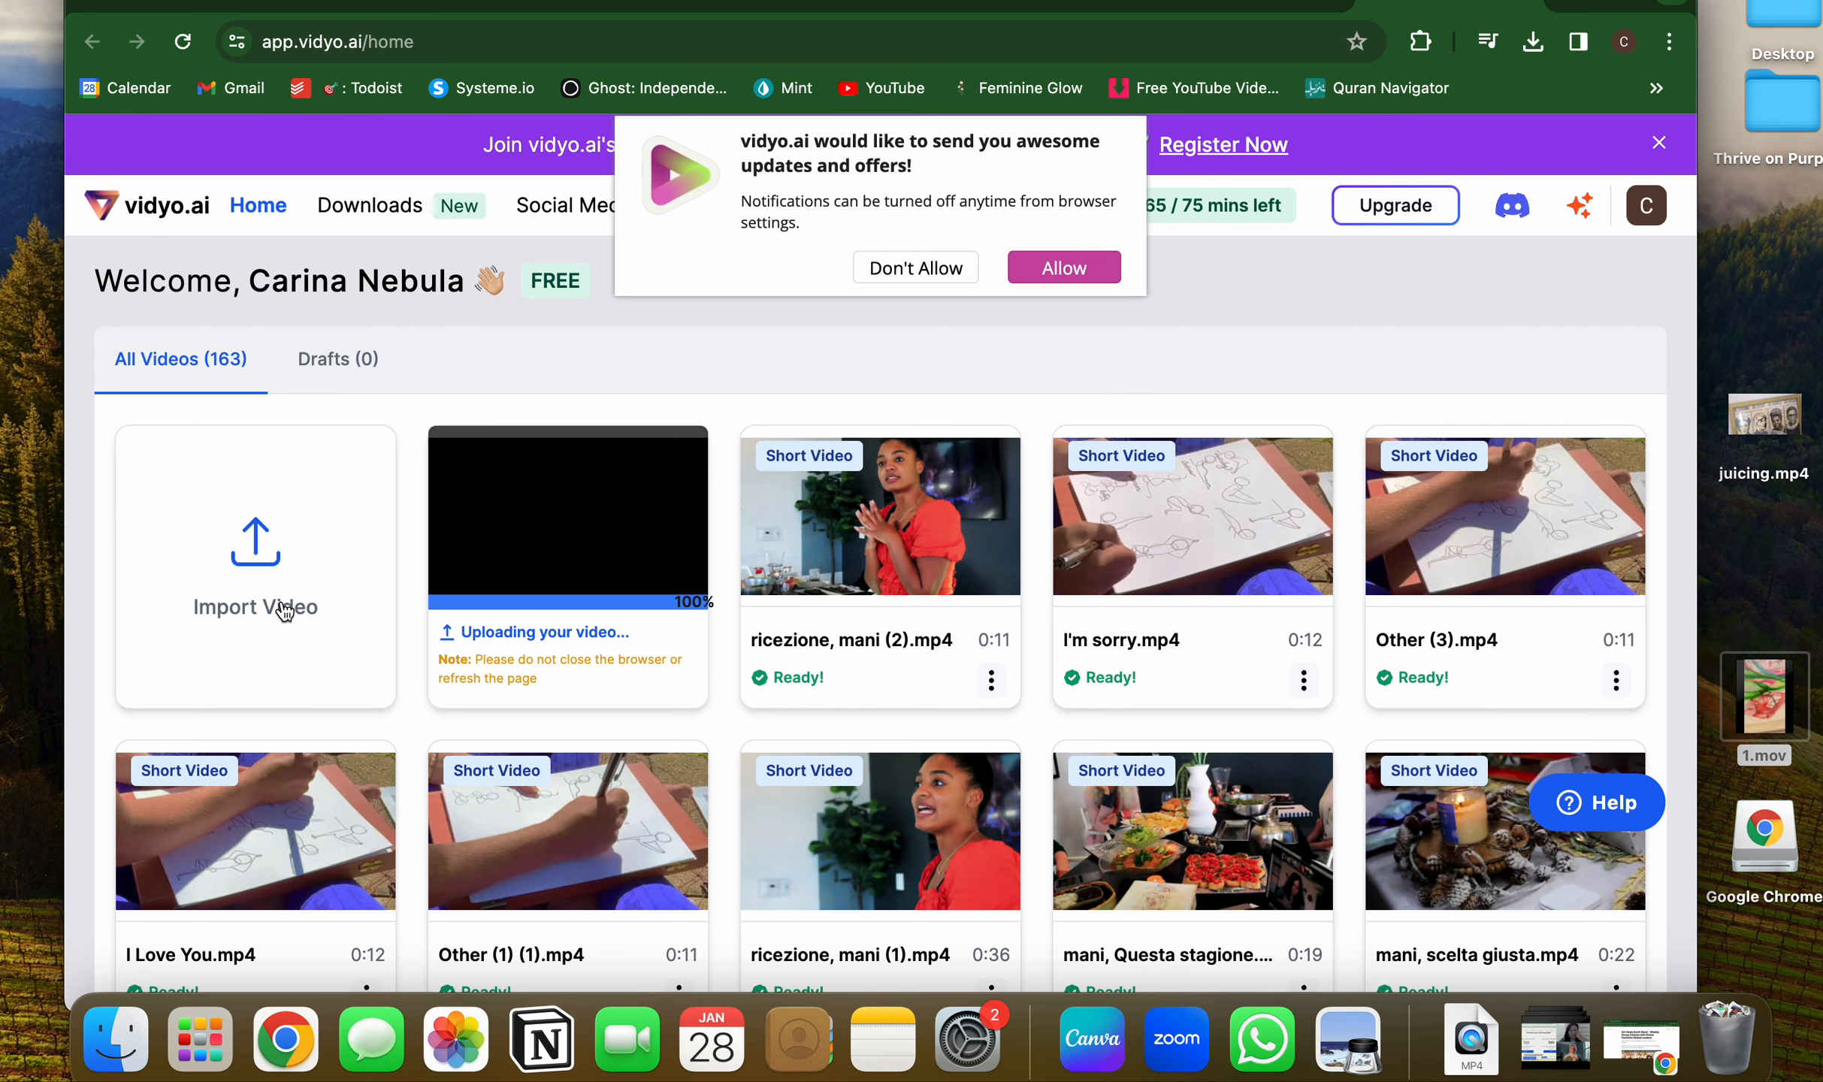
pyautogui.scroll(-2, 349, 714)
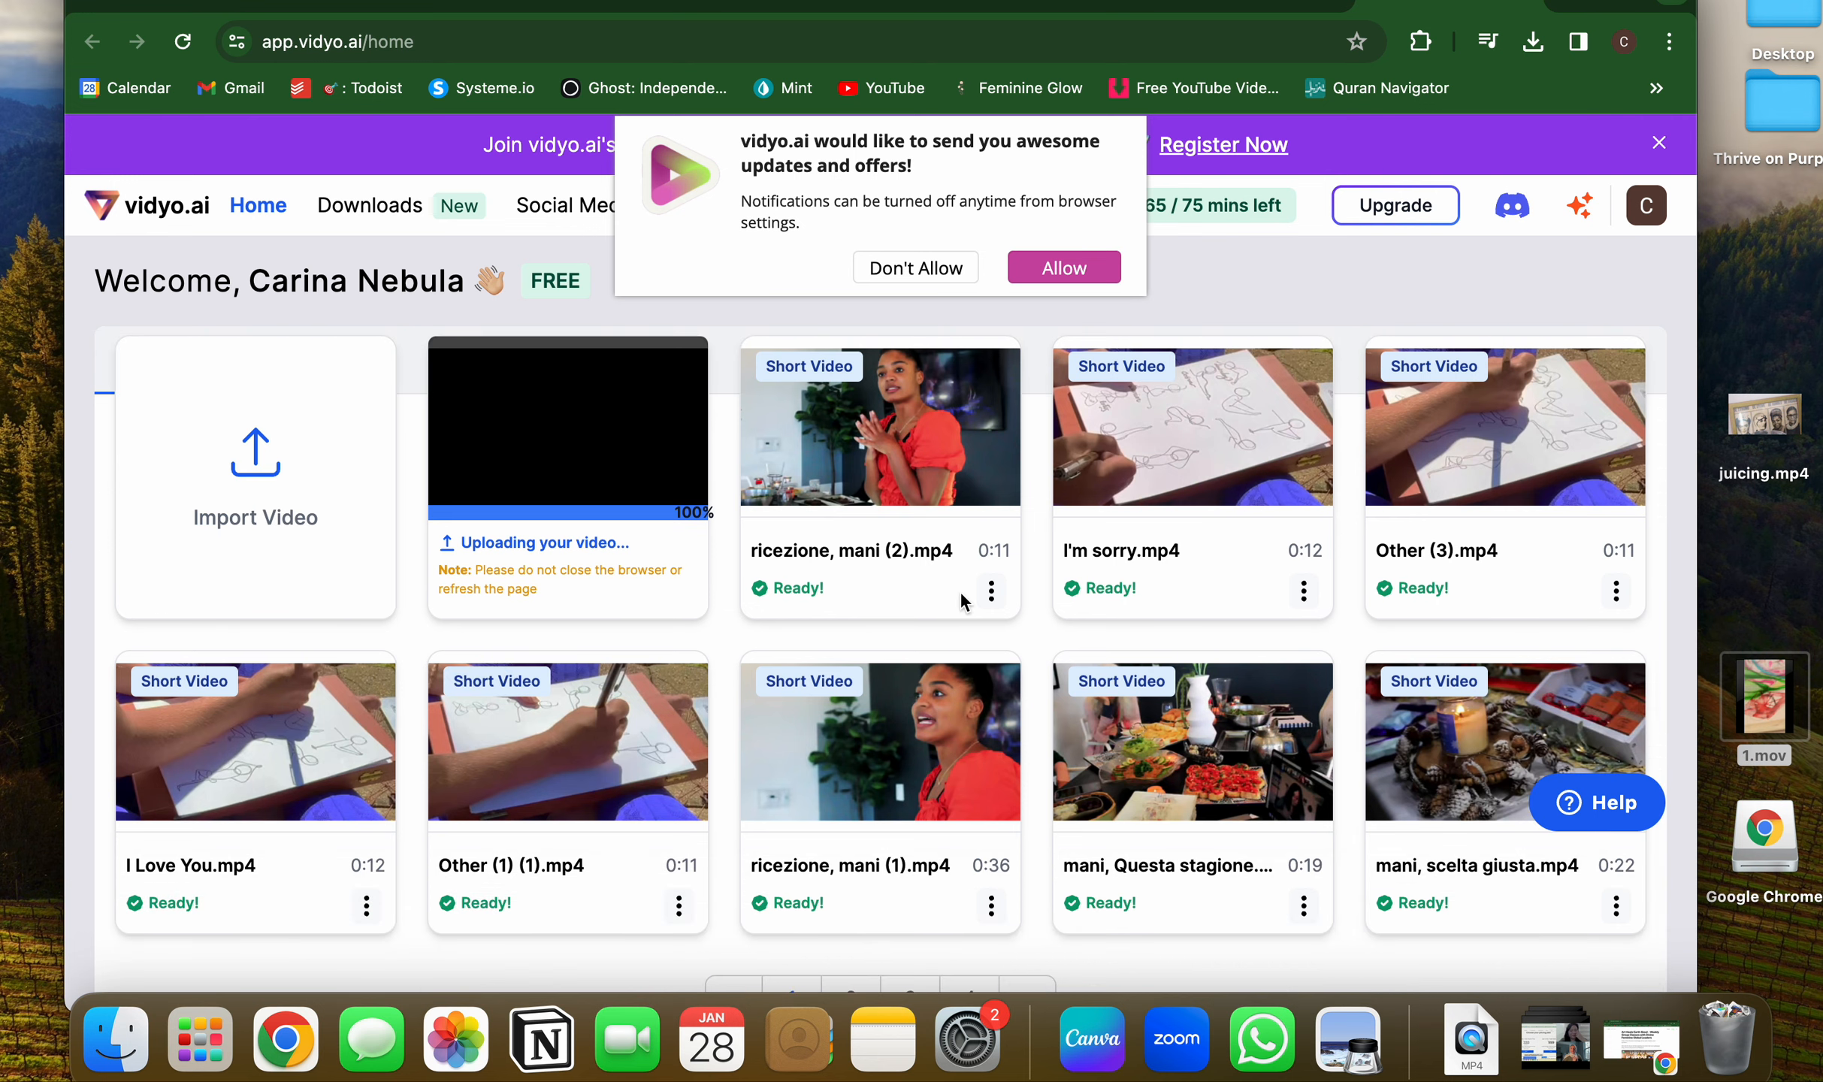
pyautogui.moveTo(894, 472)
pyautogui.scroll(-1, 718, 888)
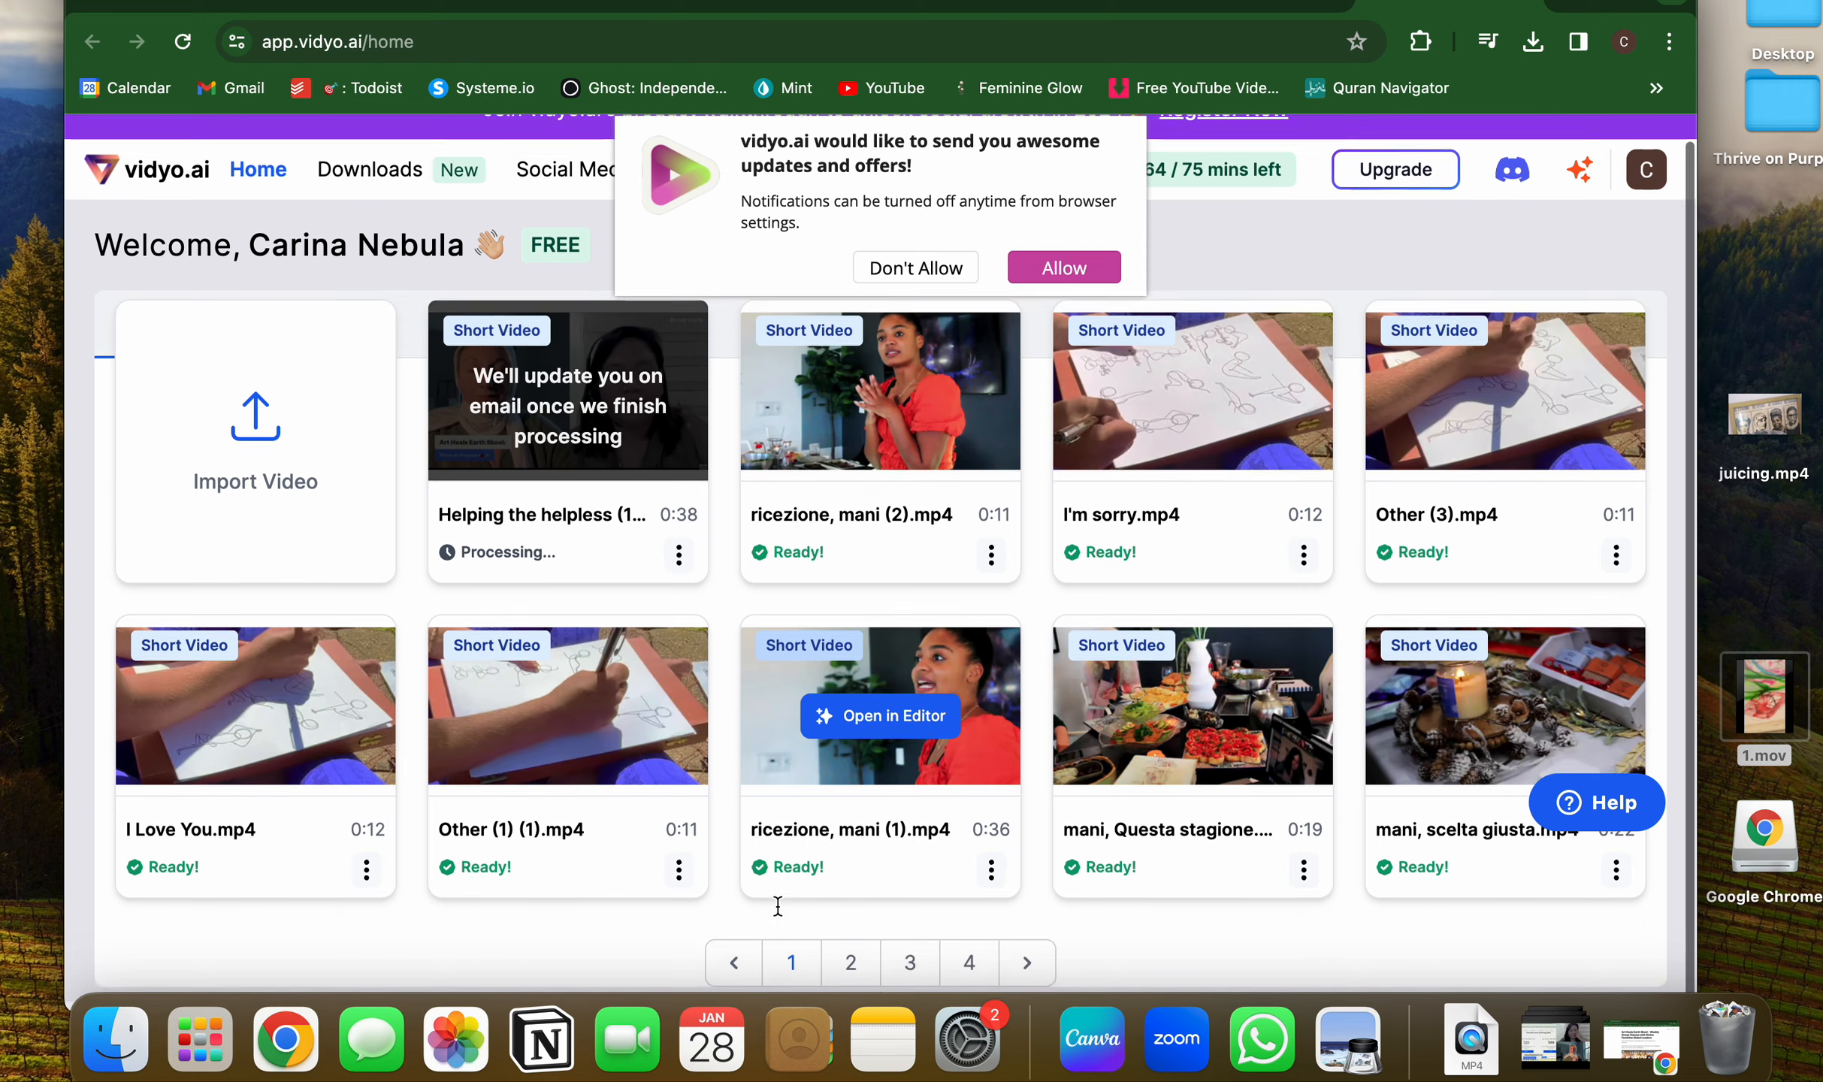
pyautogui.click(827, 974)
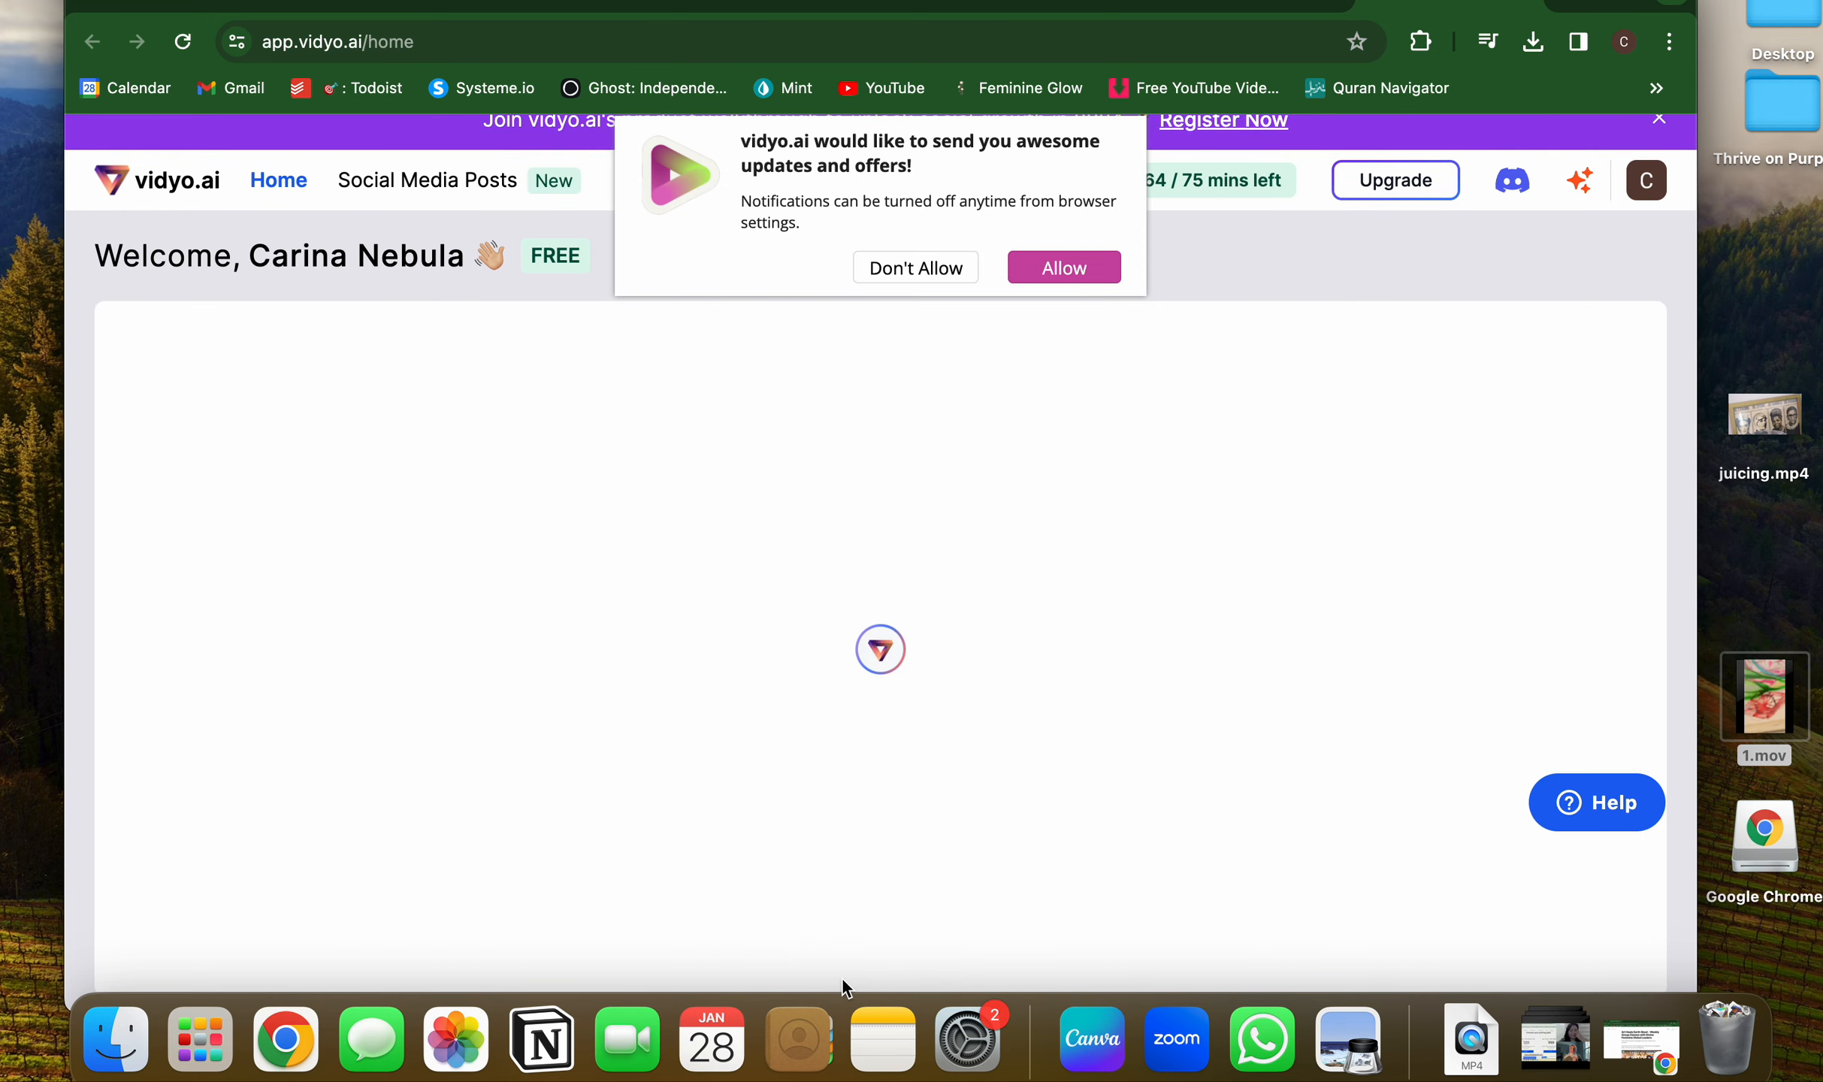
pyautogui.scroll(-2, 871, 932)
pyautogui.scroll(-1, 874, 930)
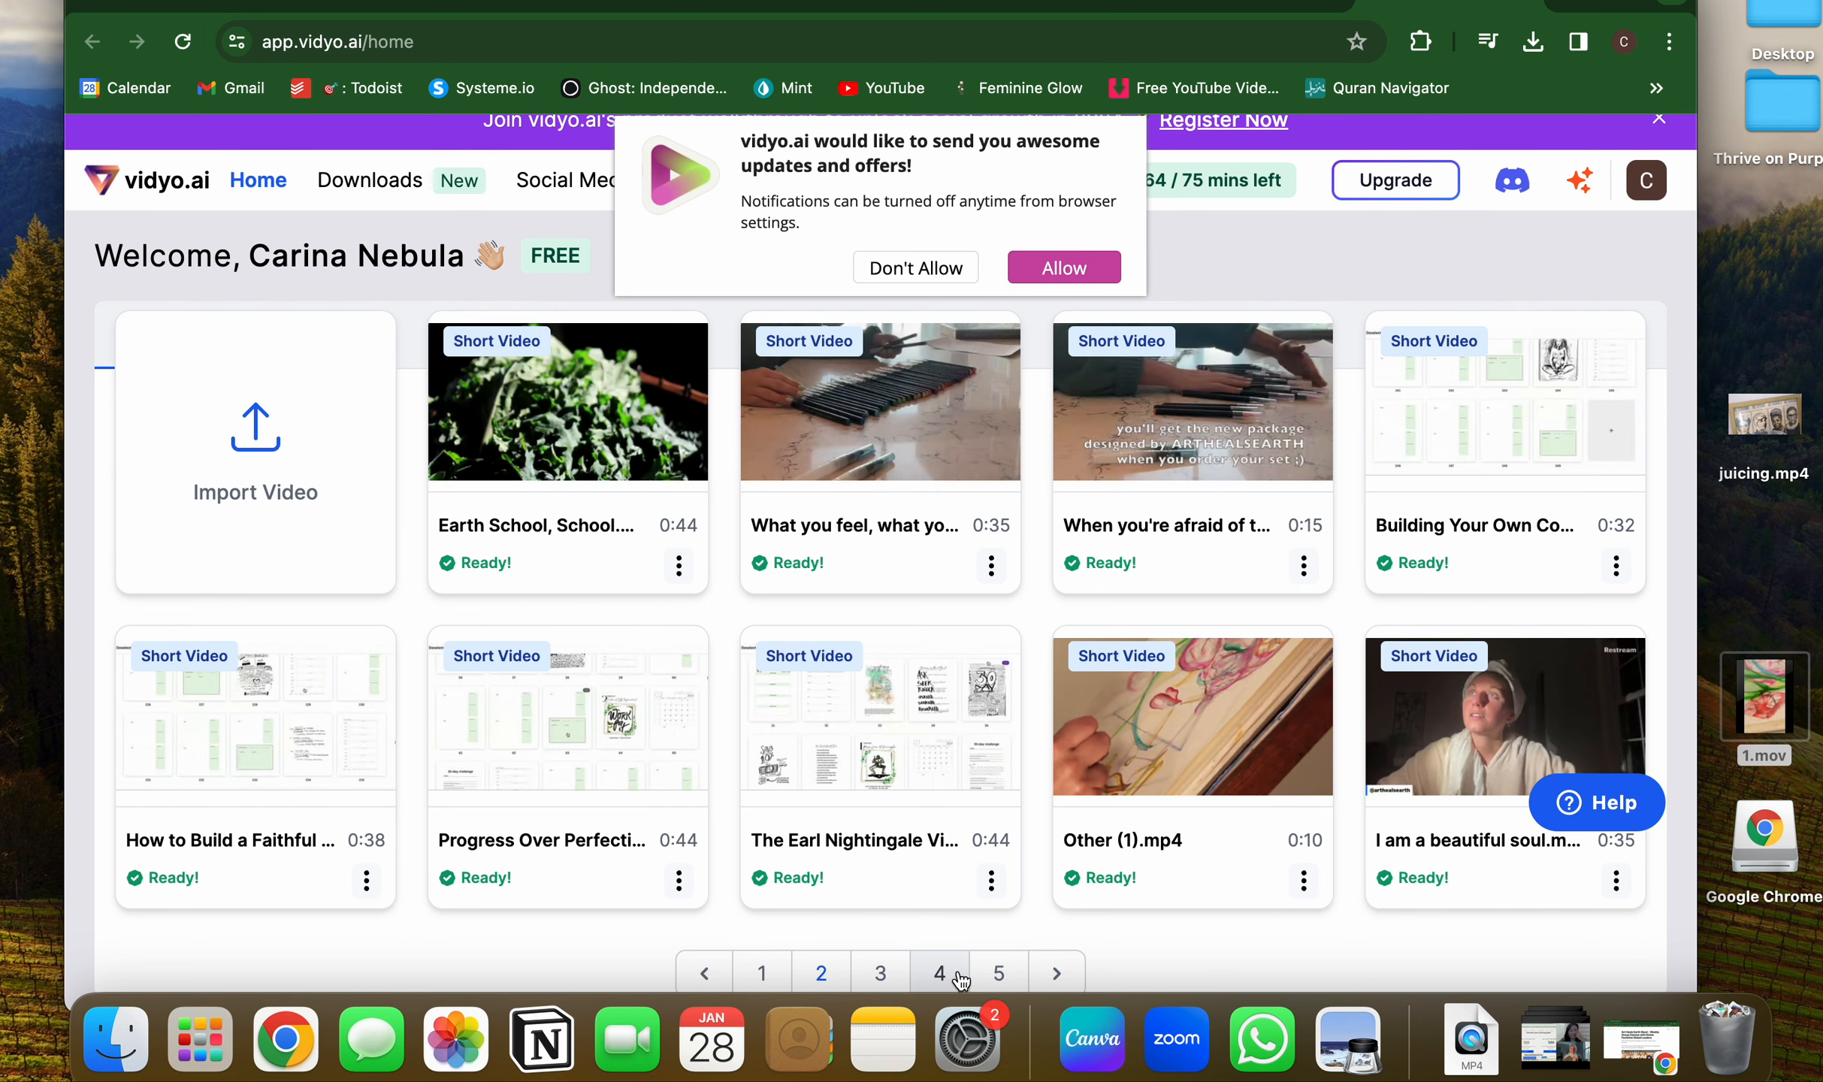
pyautogui.click(746, 972)
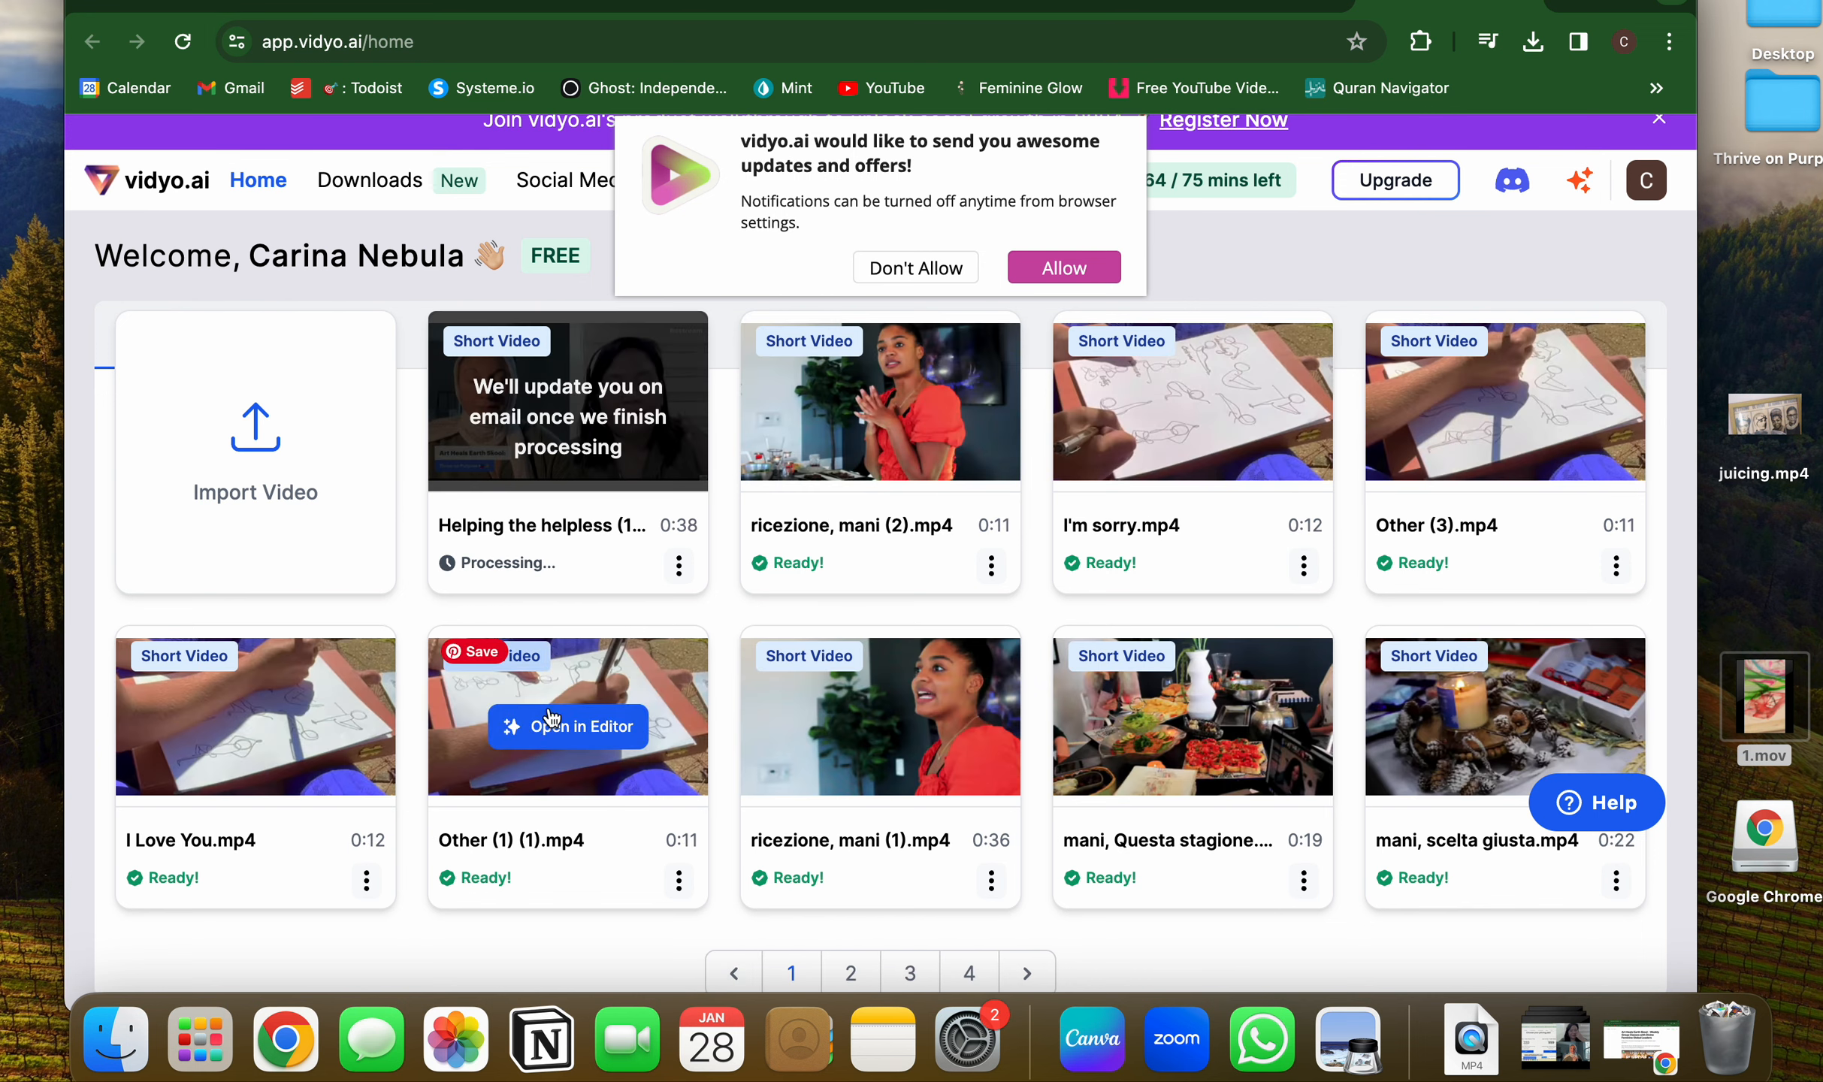
pyautogui.click(299, 470)
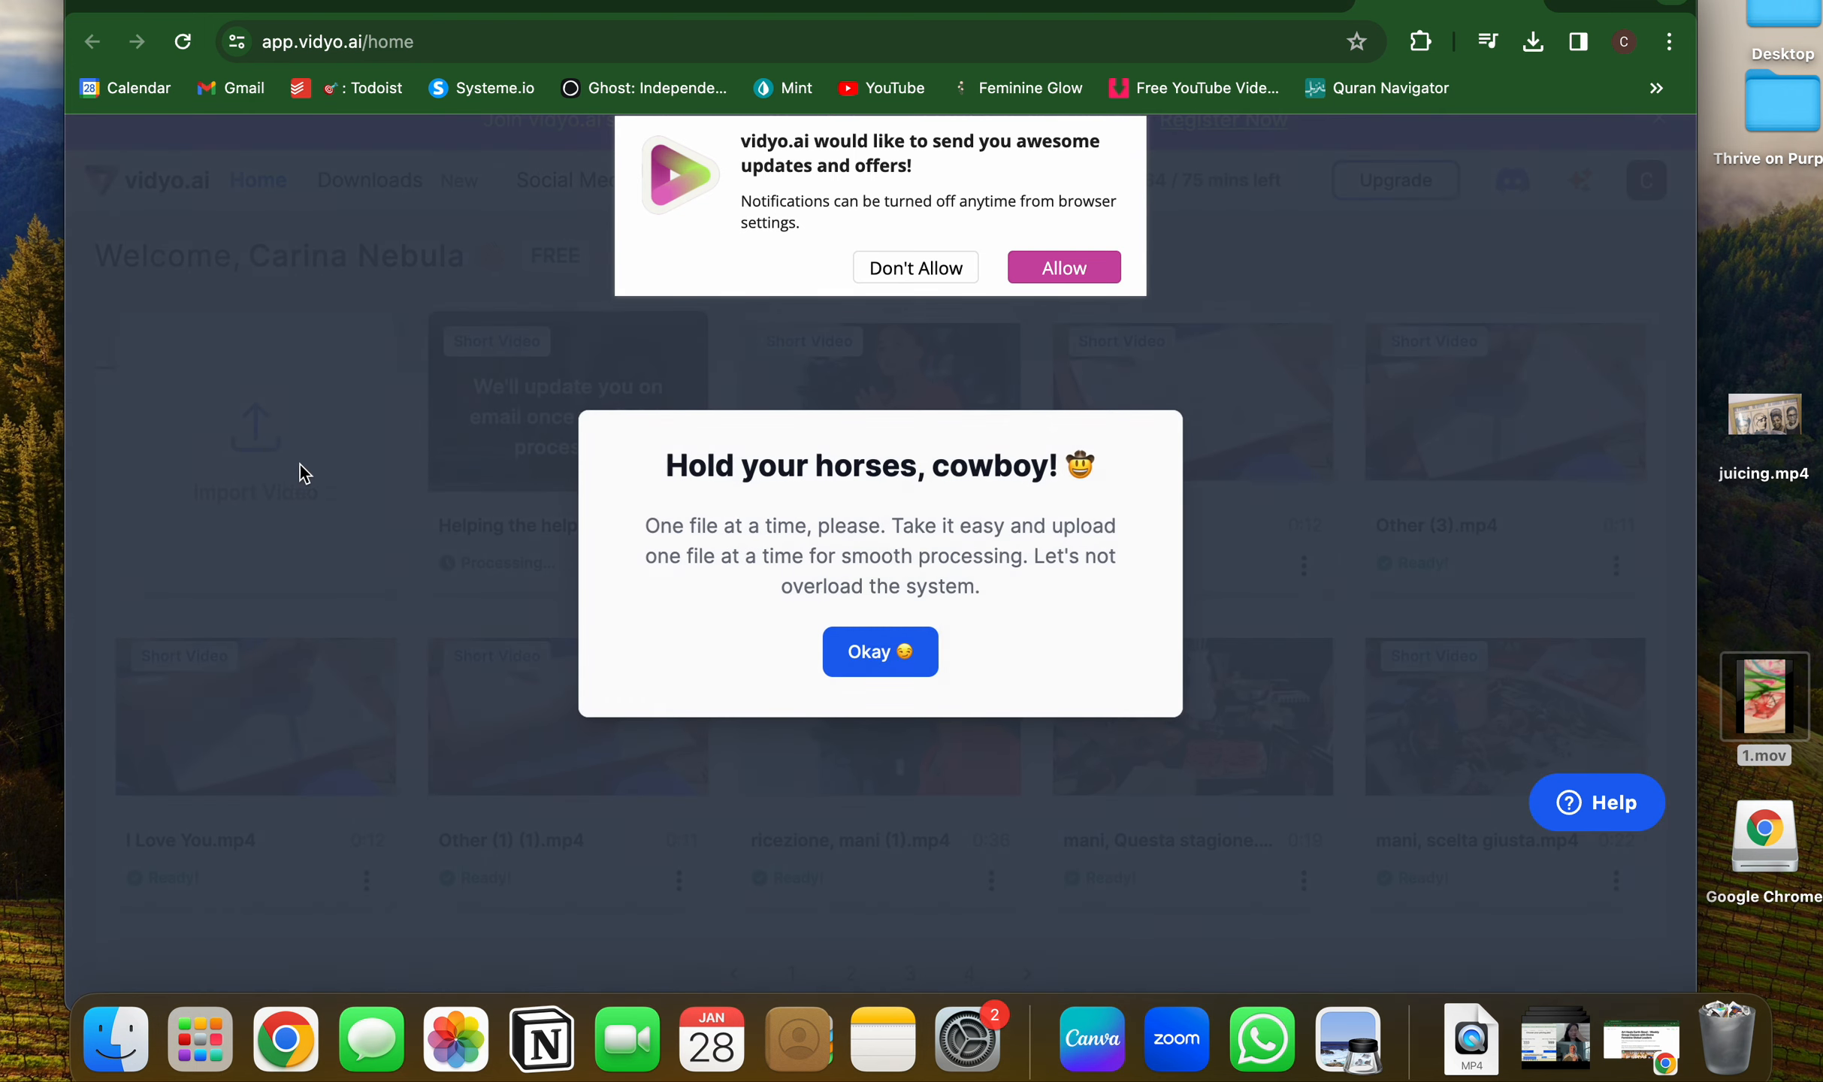
pyautogui.click(875, 660)
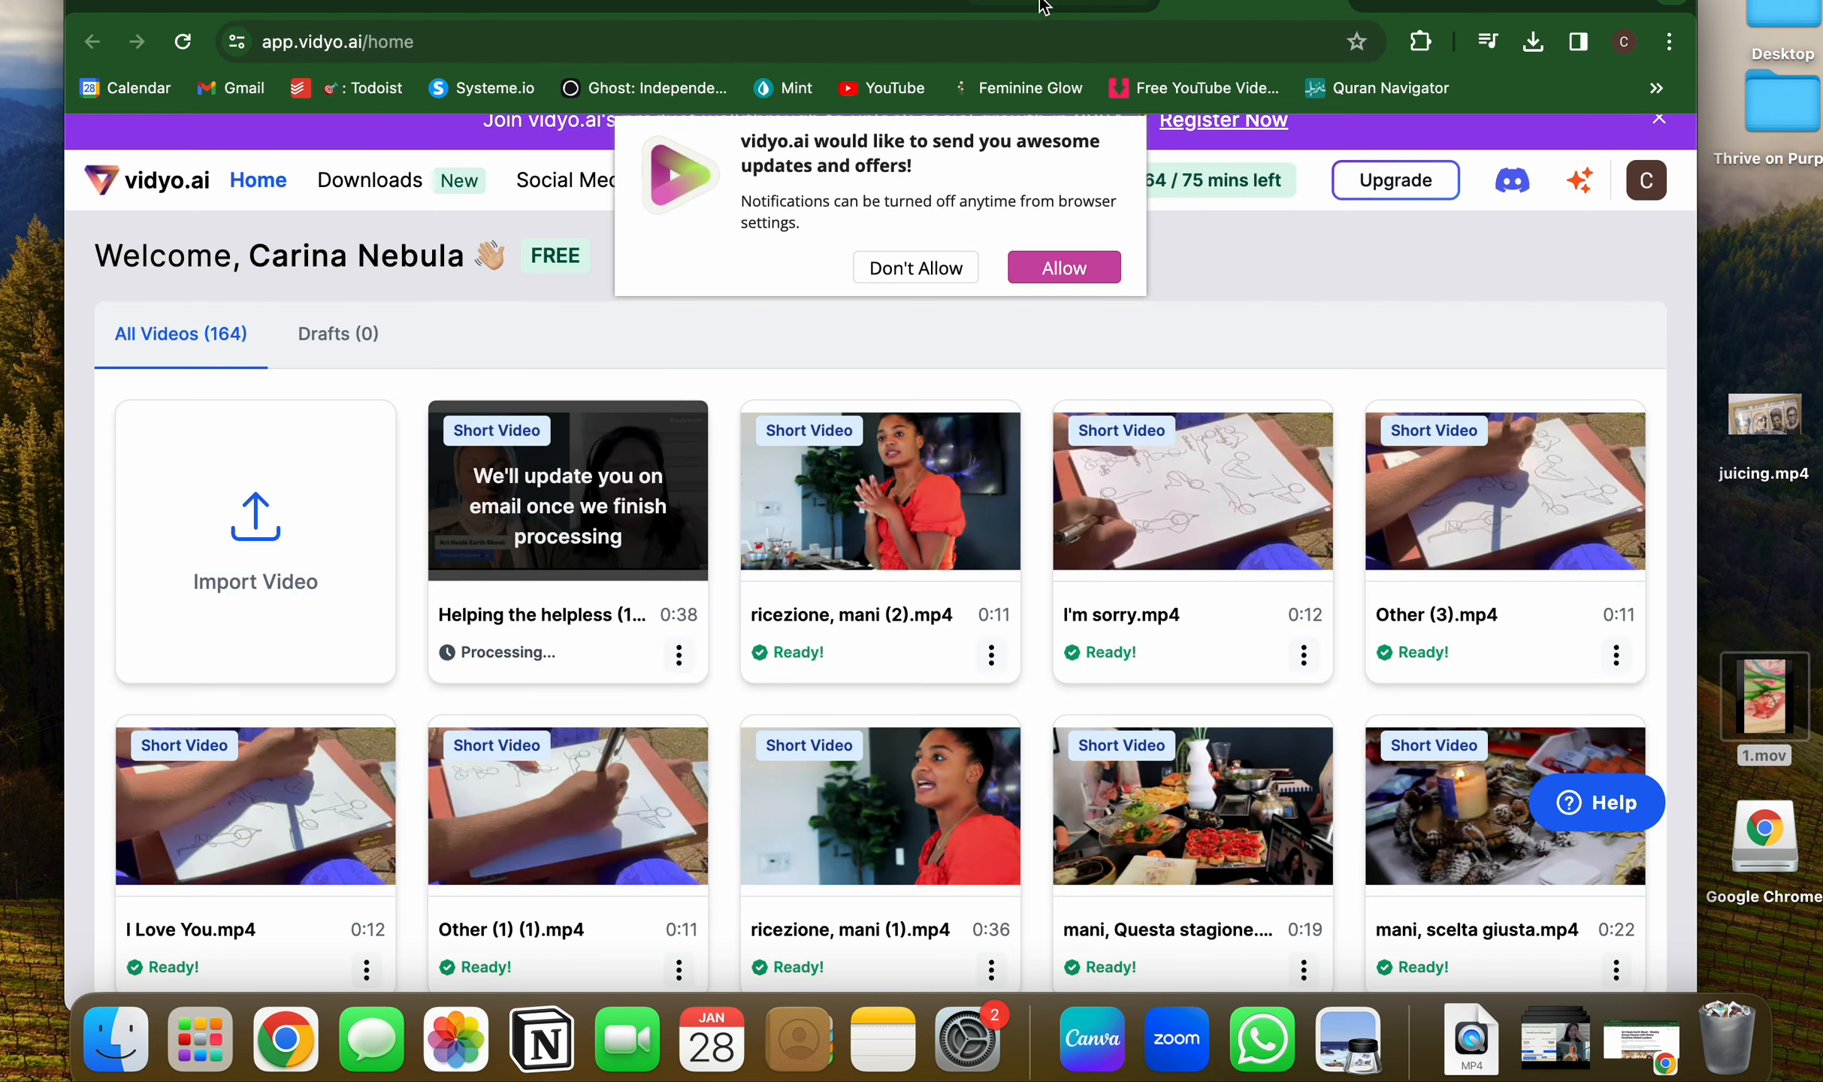
# Switch to ContentGroove, download the clip "The Art of the Philippines Copy 1" and return to the vidyo.ai dashboard.
pyautogui.click(1043, 6)
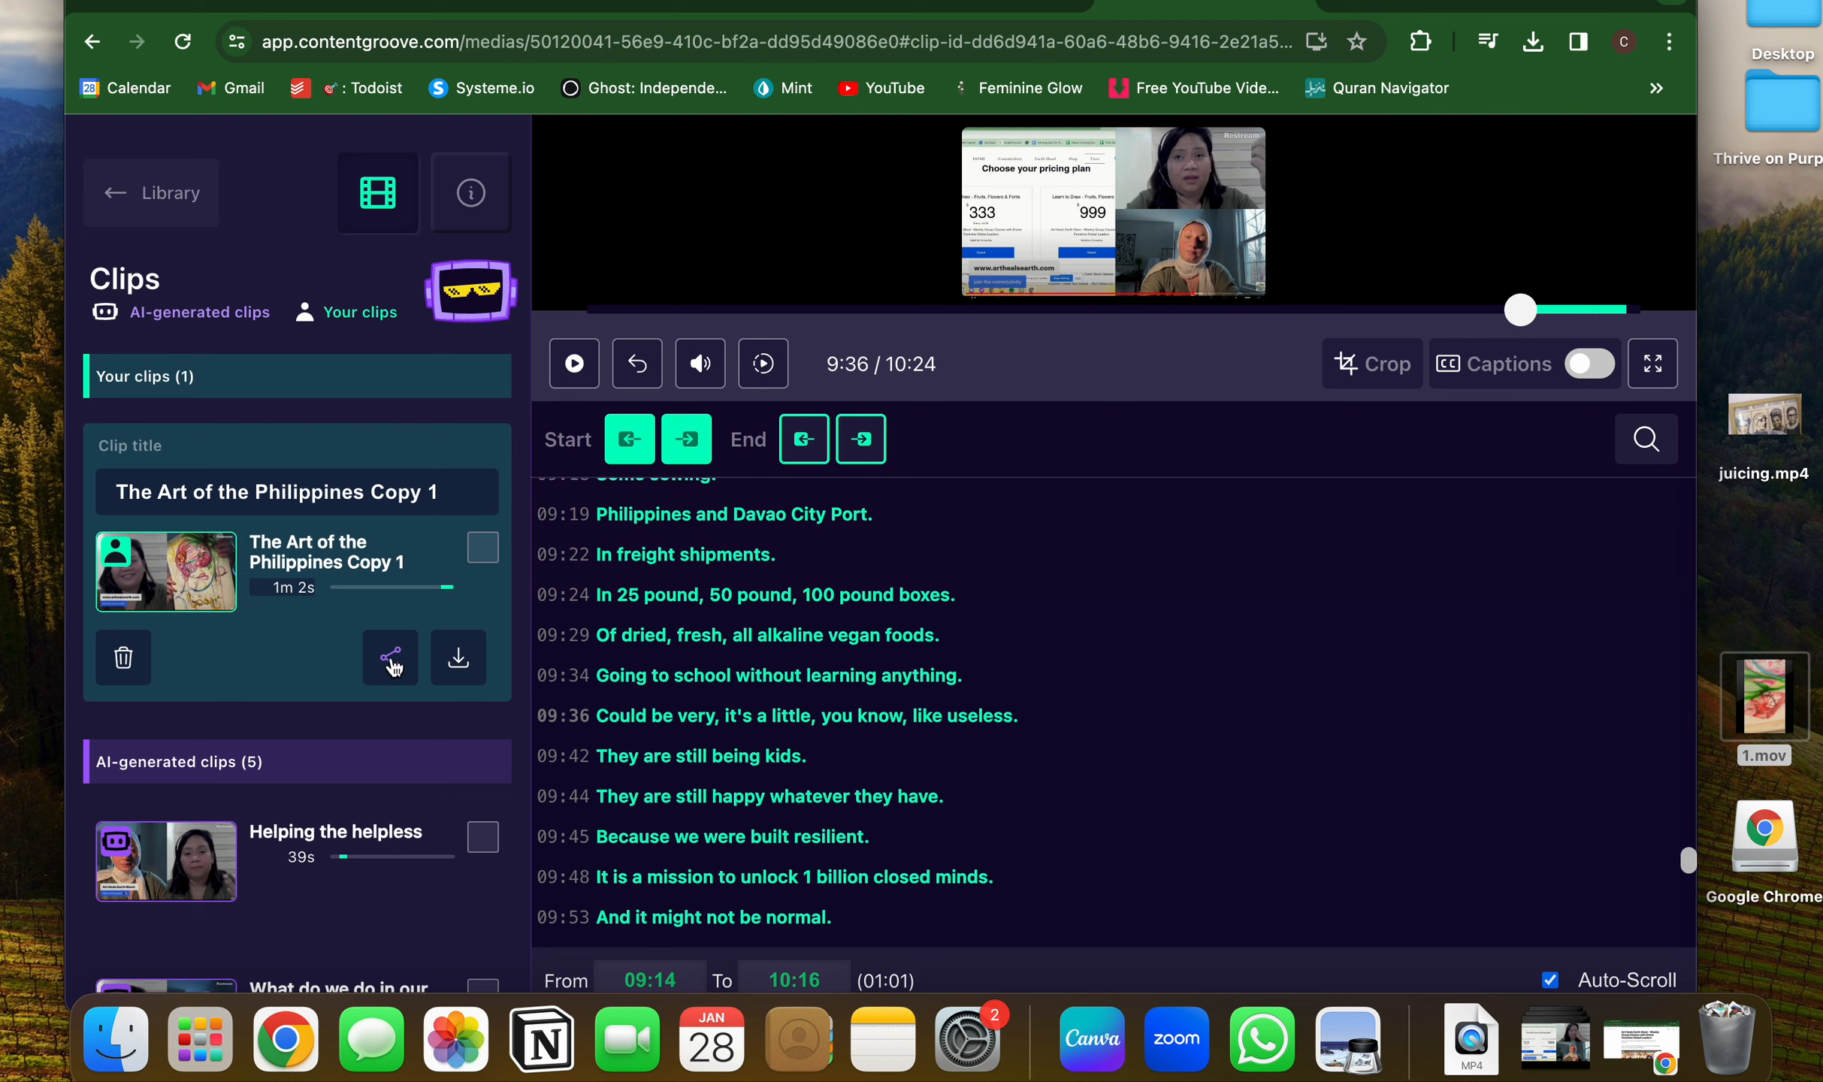
pyautogui.click(443, 661)
pyautogui.click(1345, 3)
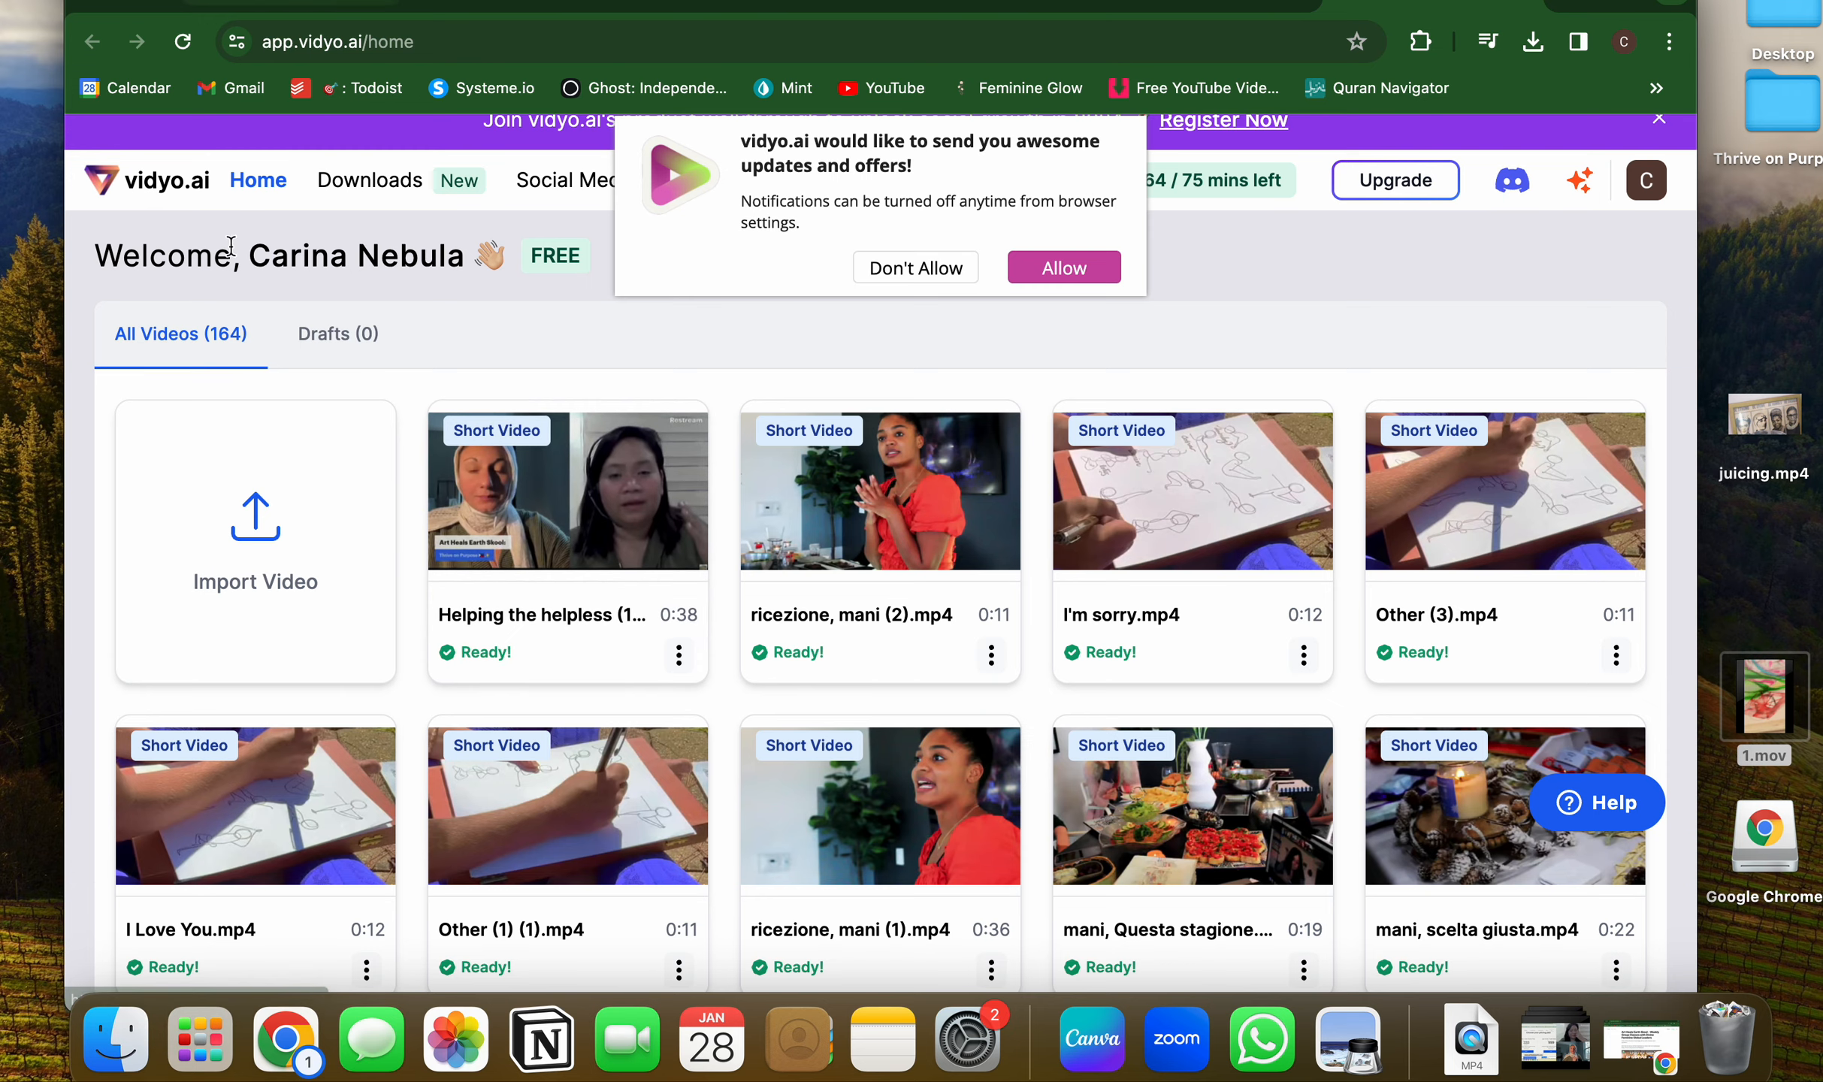
# Import "Food for Davos City.mp4" from the Downloads folder, keeping the preset personalization settings, and return to the dashboard.
pyautogui.moveTo(496, 556)
pyautogui.click(363, 573)
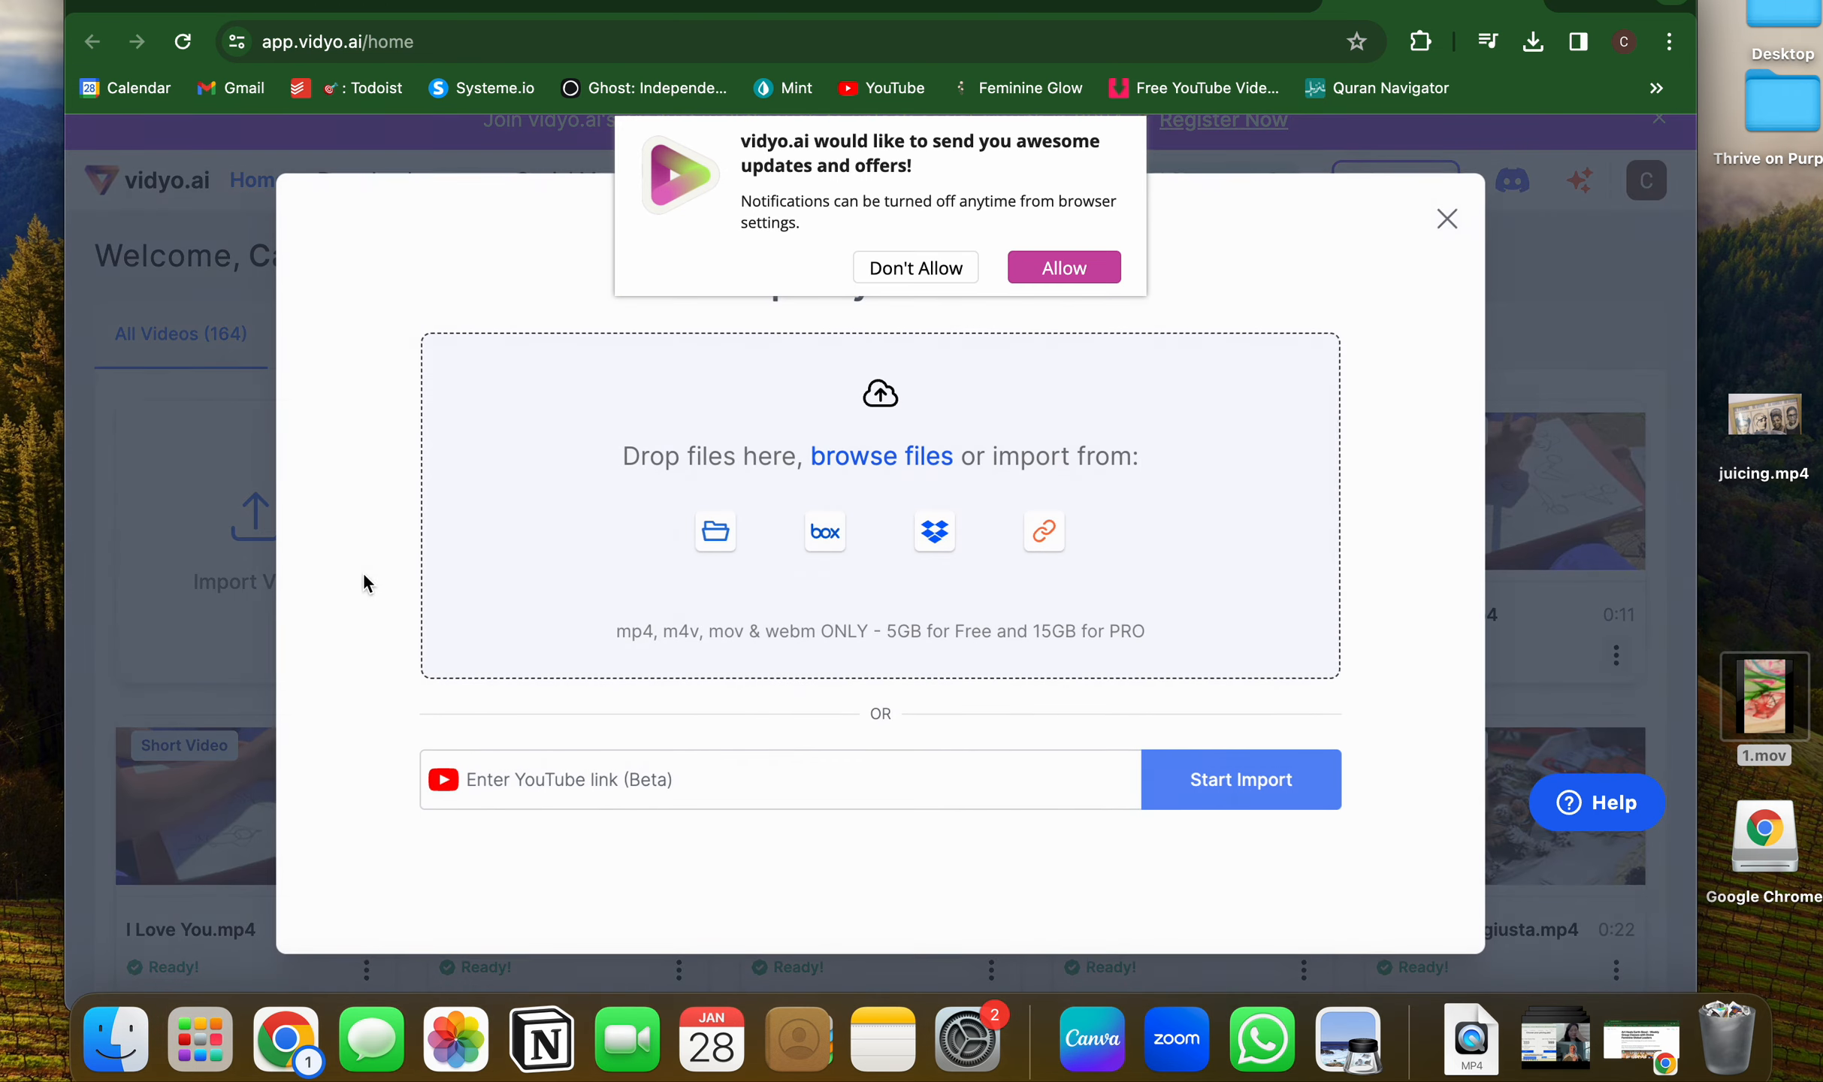
pyautogui.click(716, 533)
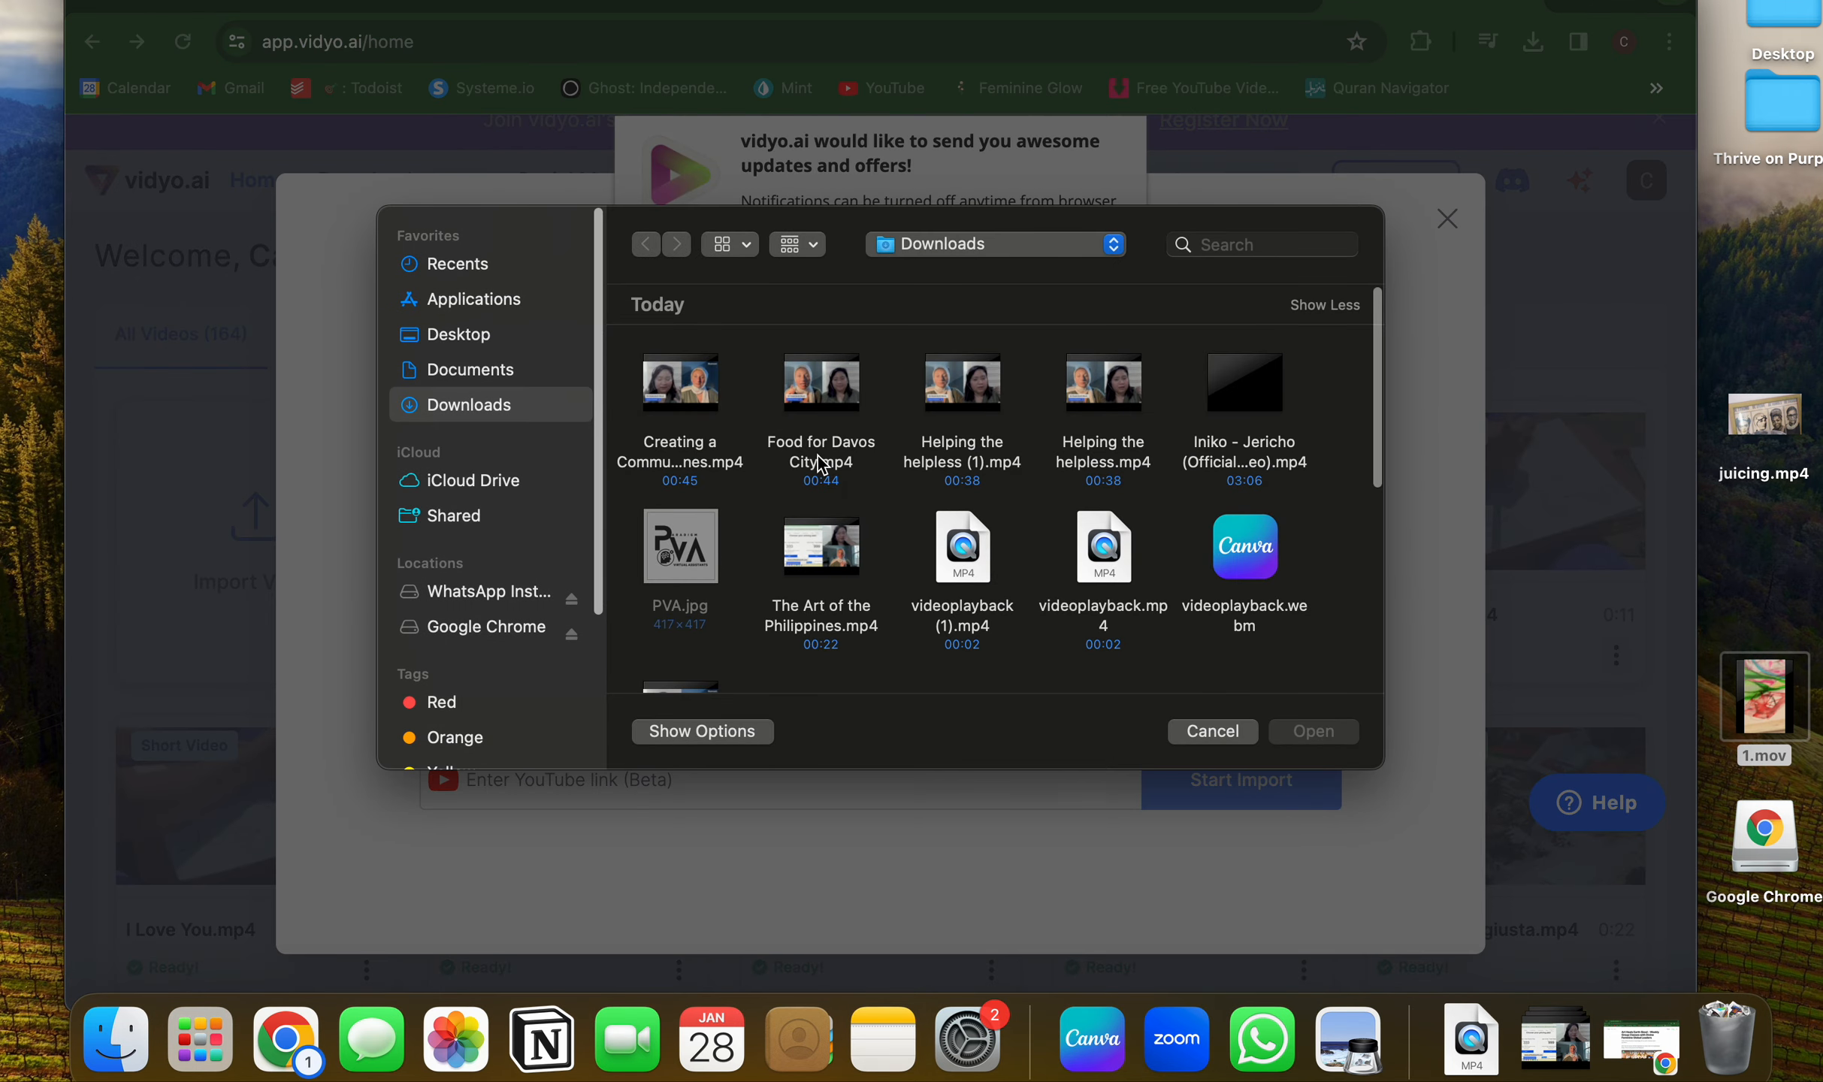
pyautogui.click(819, 413)
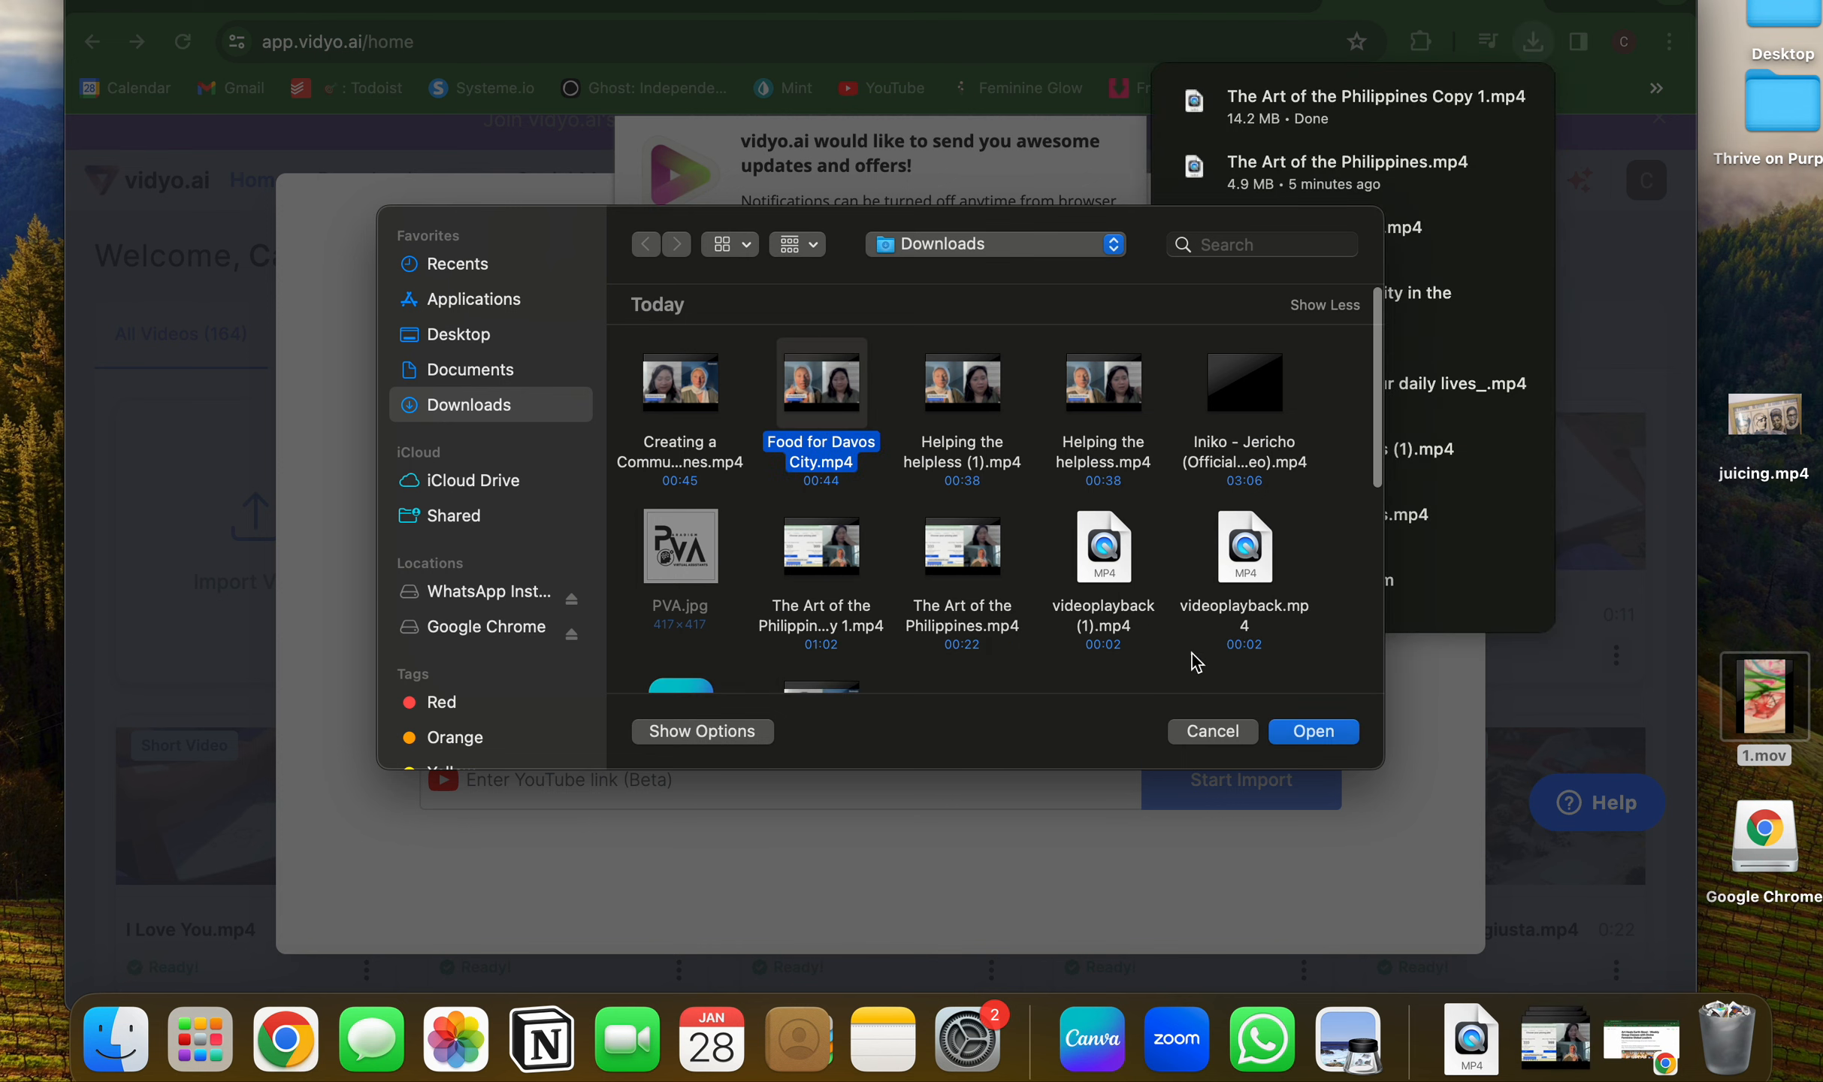
pyautogui.click(1287, 729)
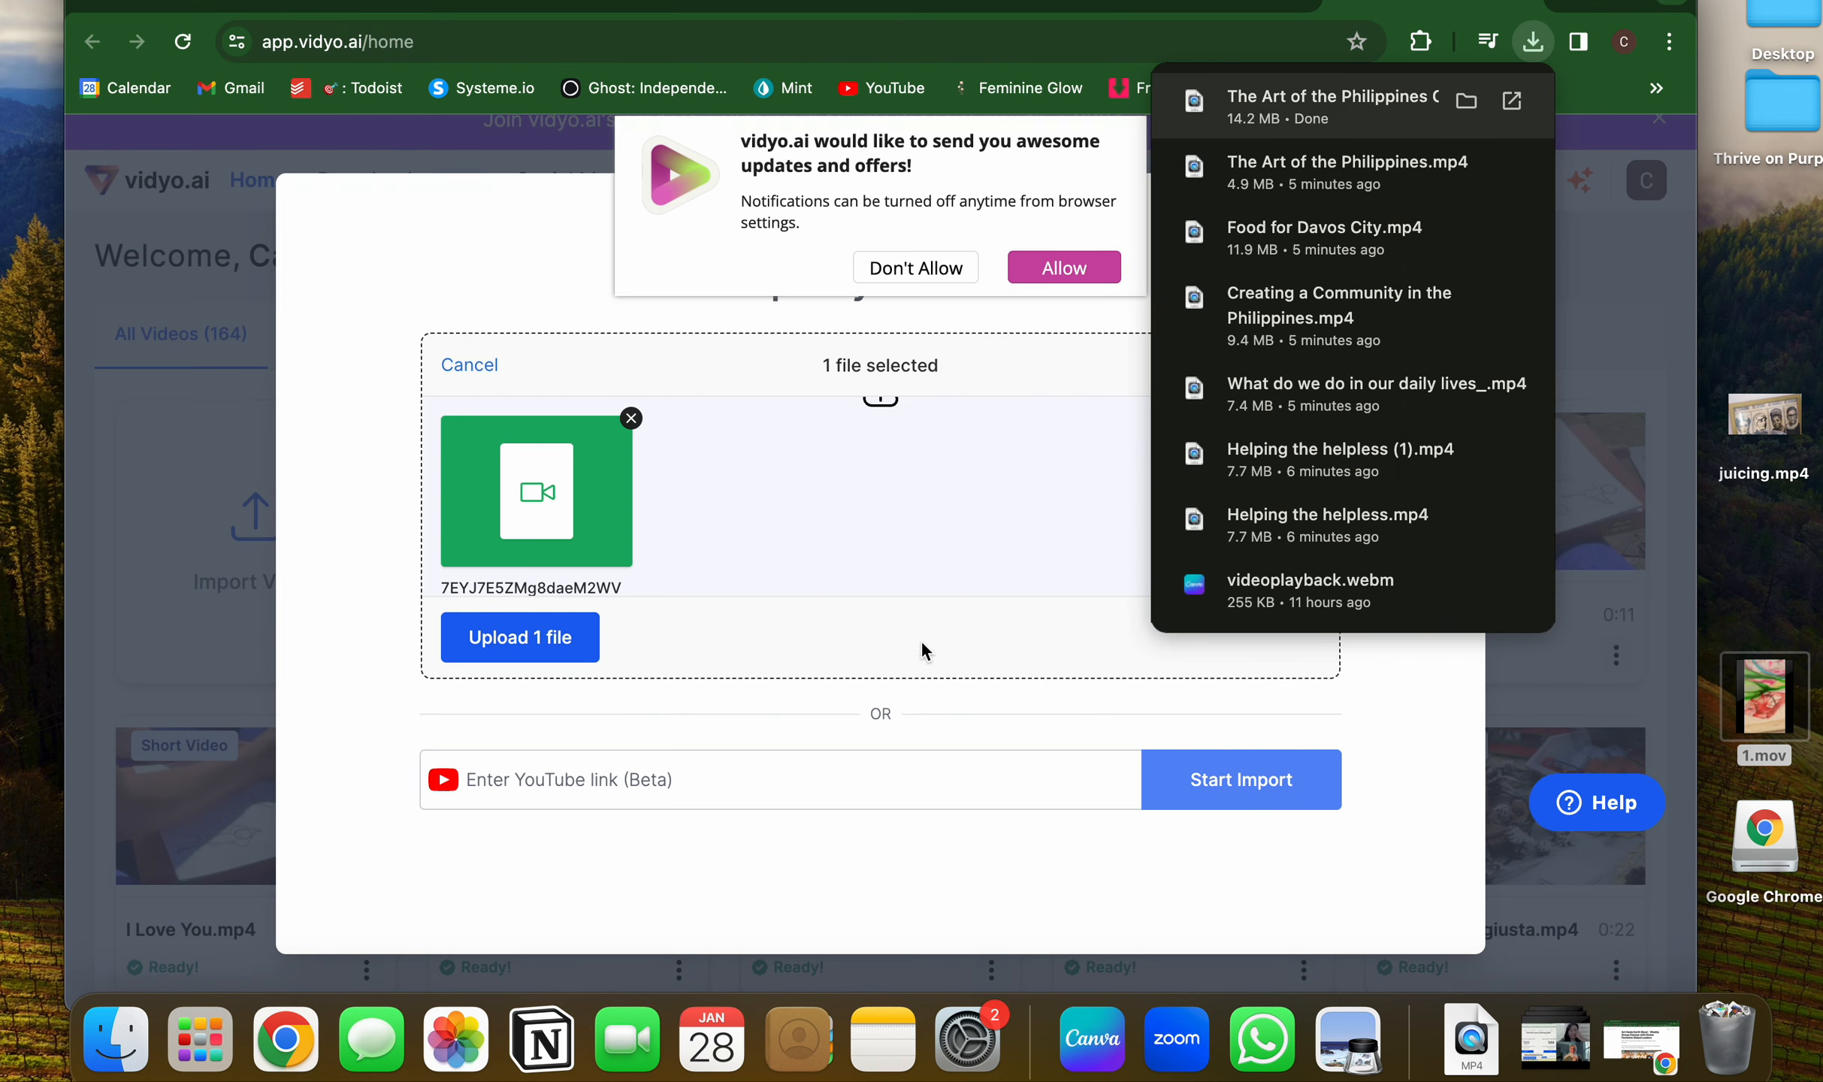
pyautogui.click(474, 635)
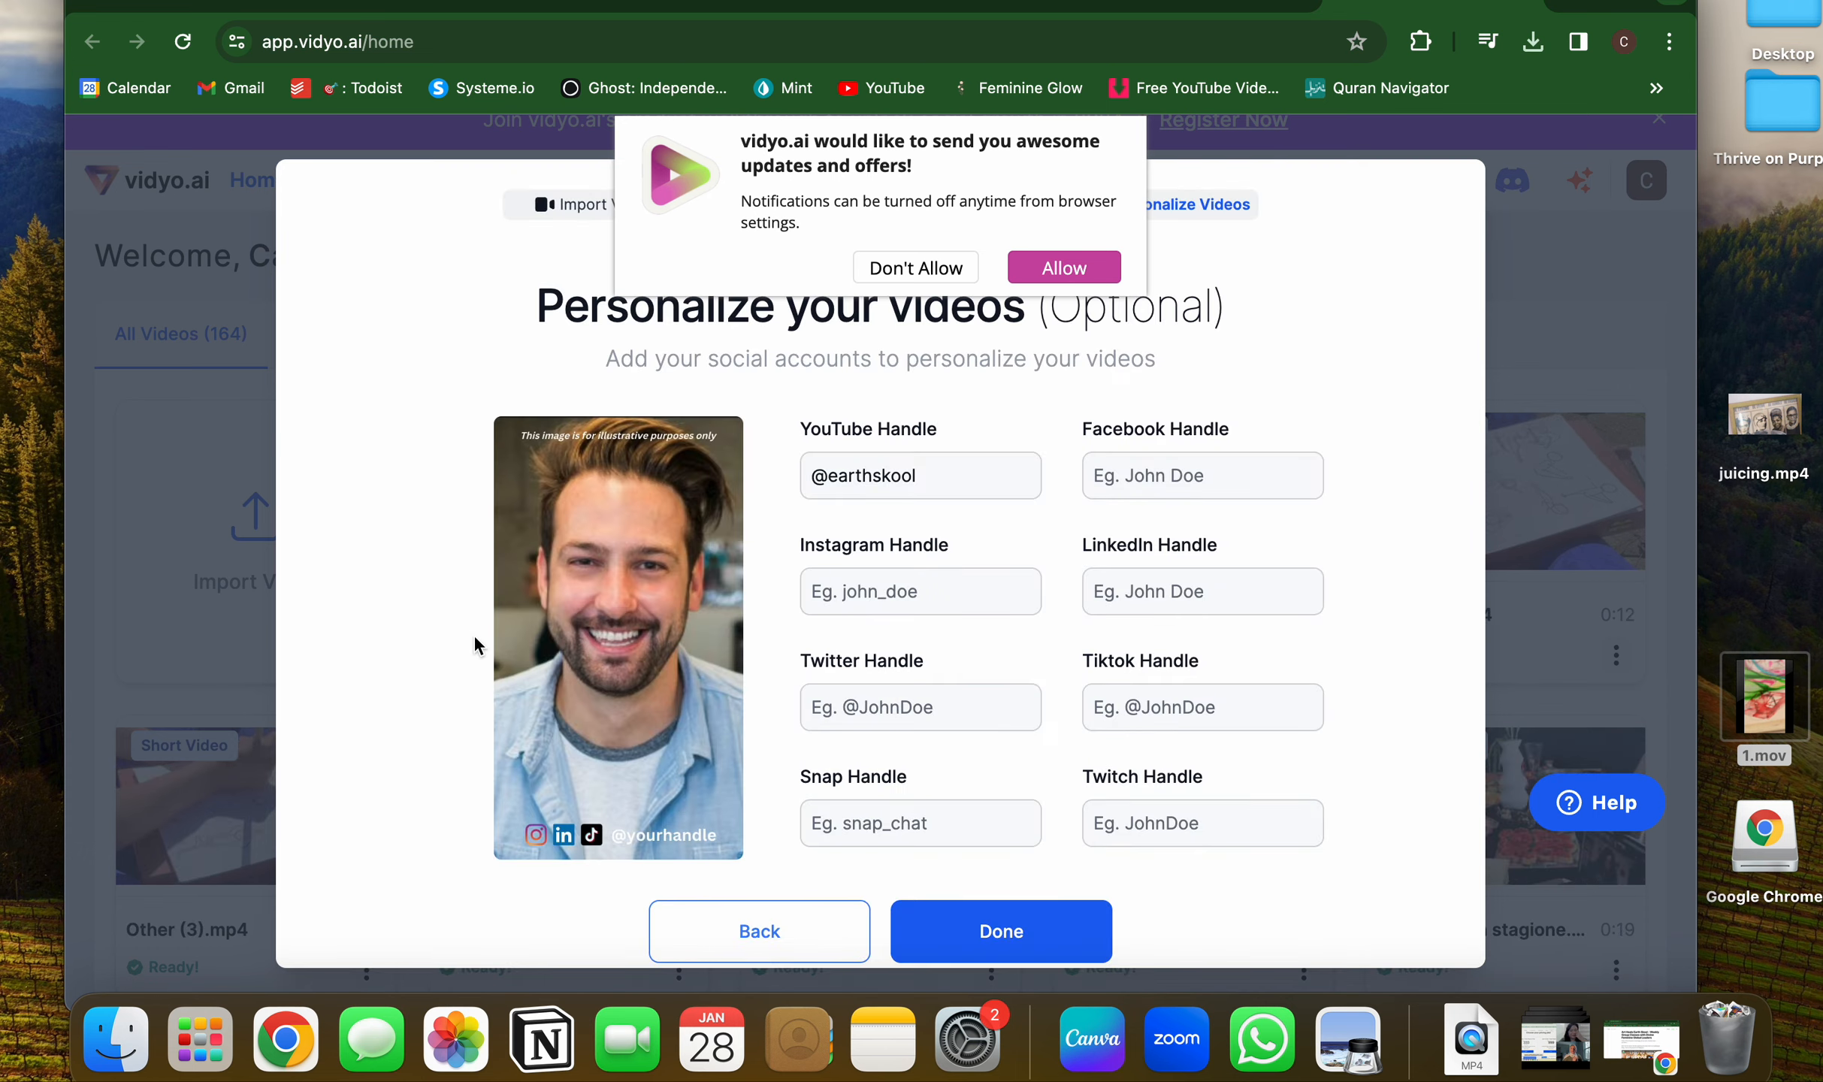
pyautogui.click(948, 927)
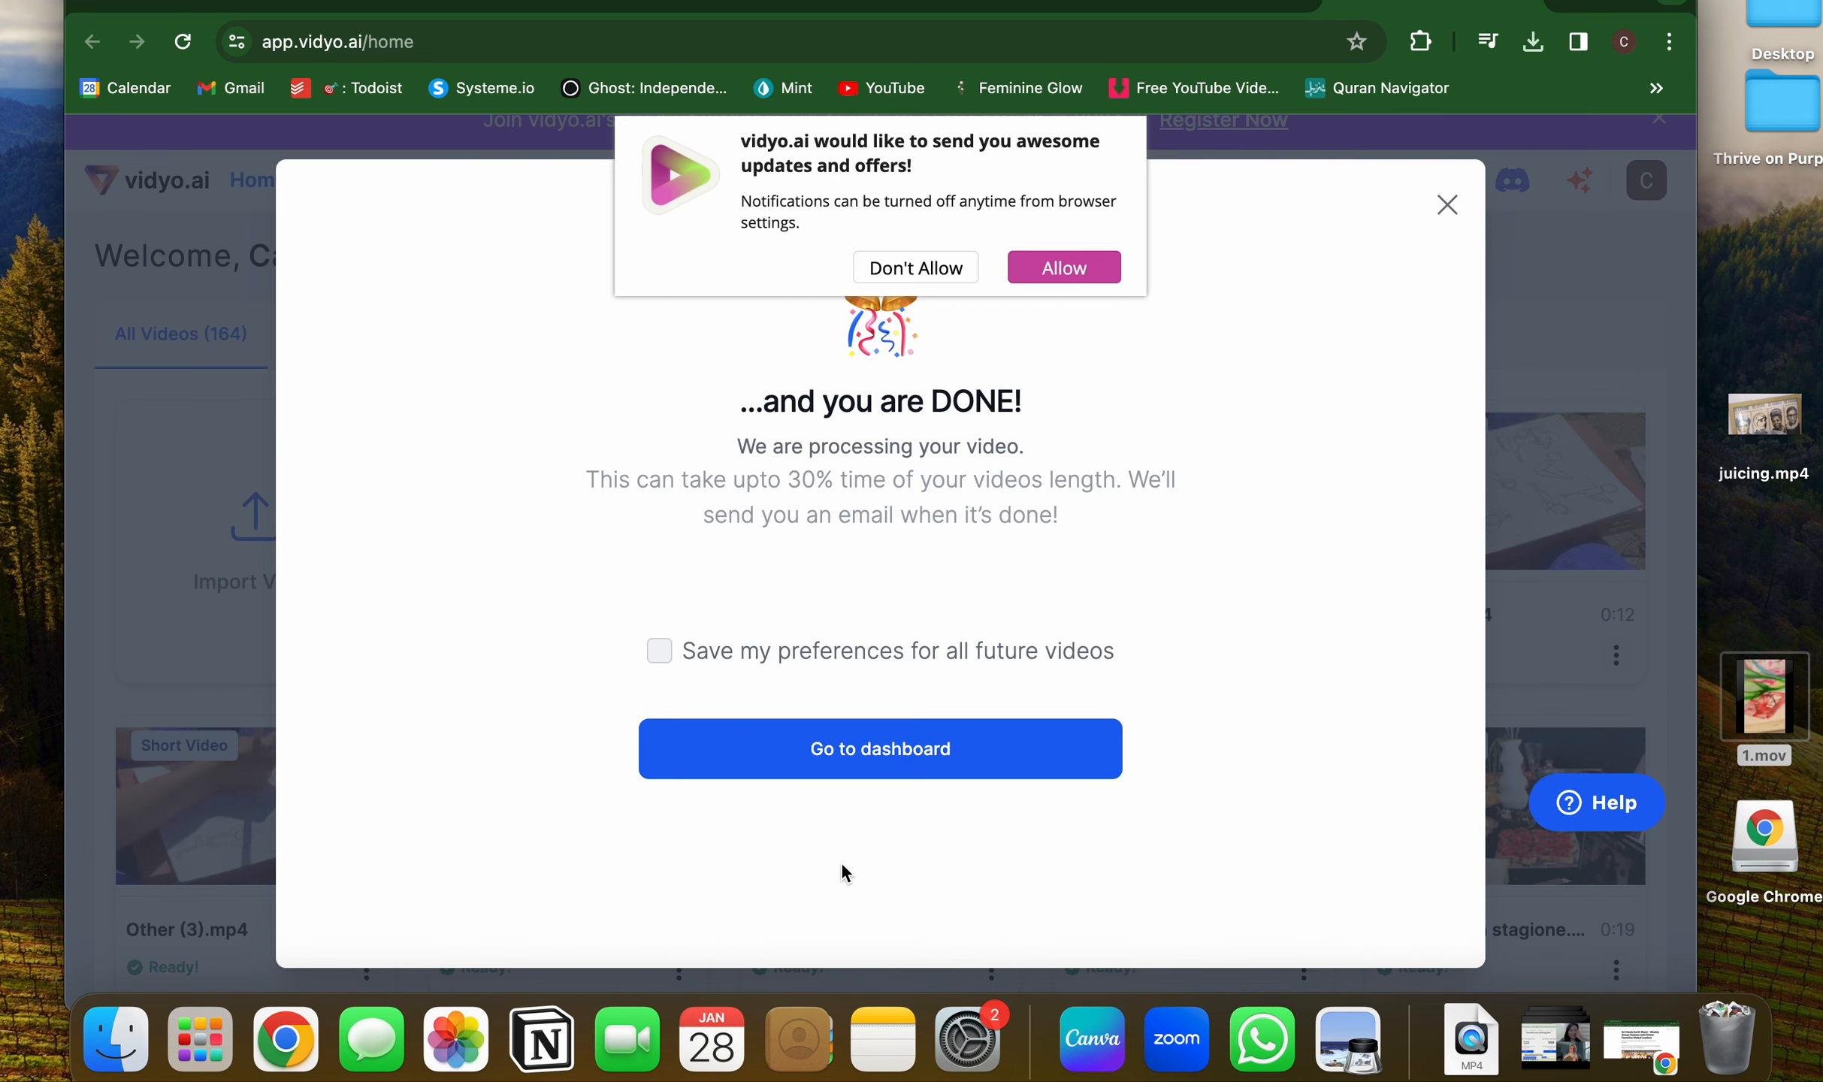
pyautogui.click(814, 760)
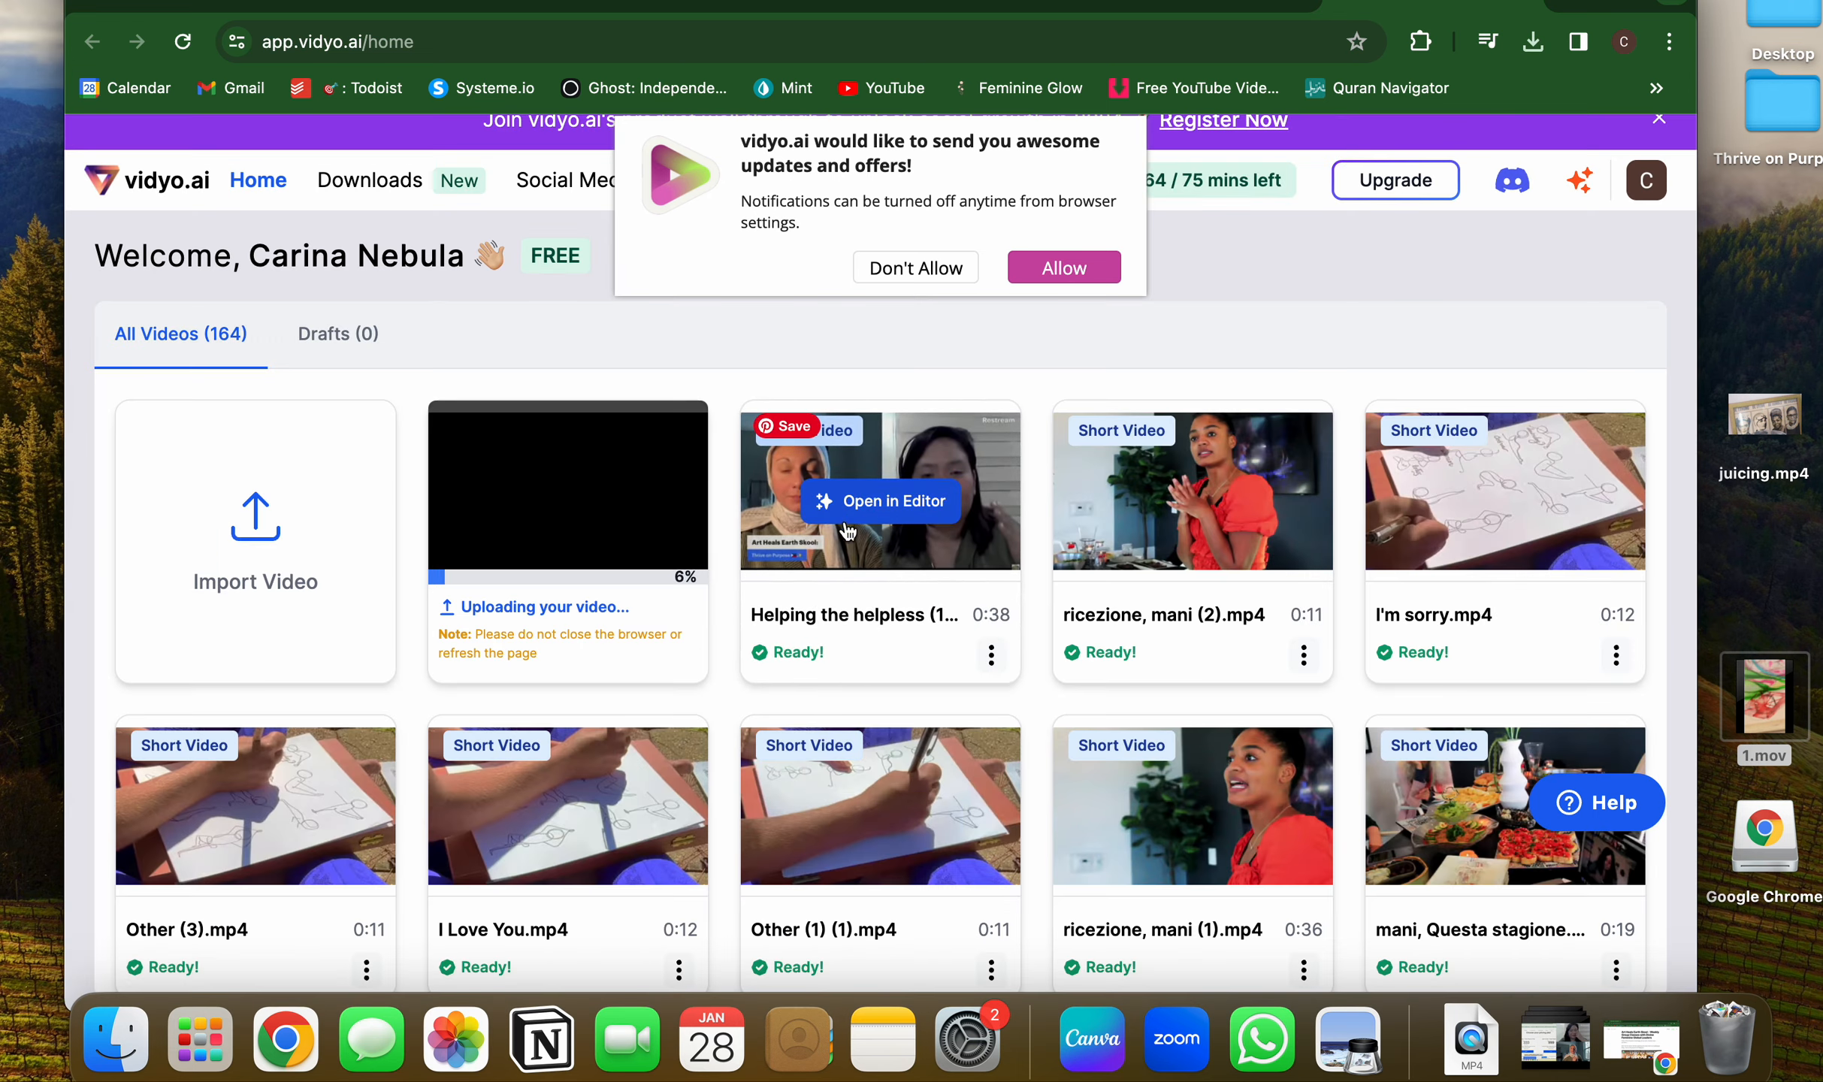
# Open "Helping the helpless (1)" in the editor and shrink and reposition the video so both speakers fit the vertical frame.
pyautogui.click(850, 516)
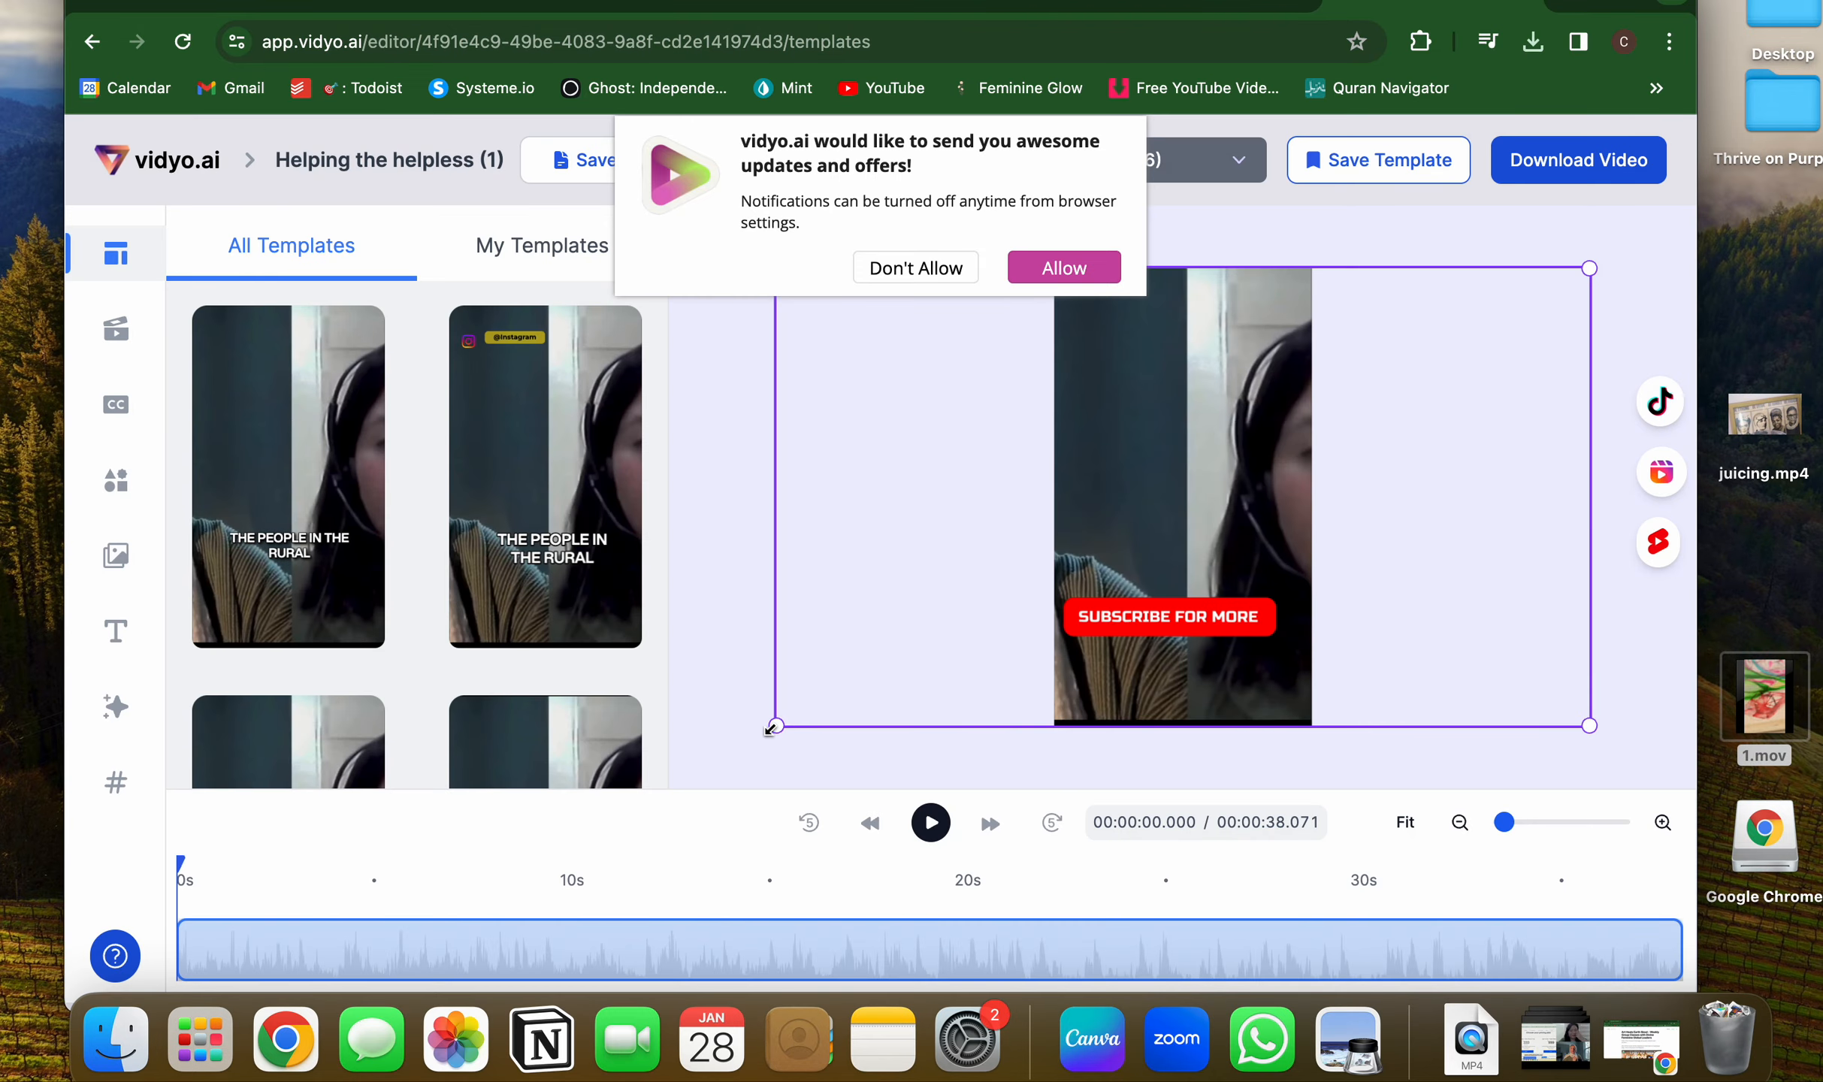
pyautogui.moveTo(770, 729); pyautogui.dragTo(1115, 535)
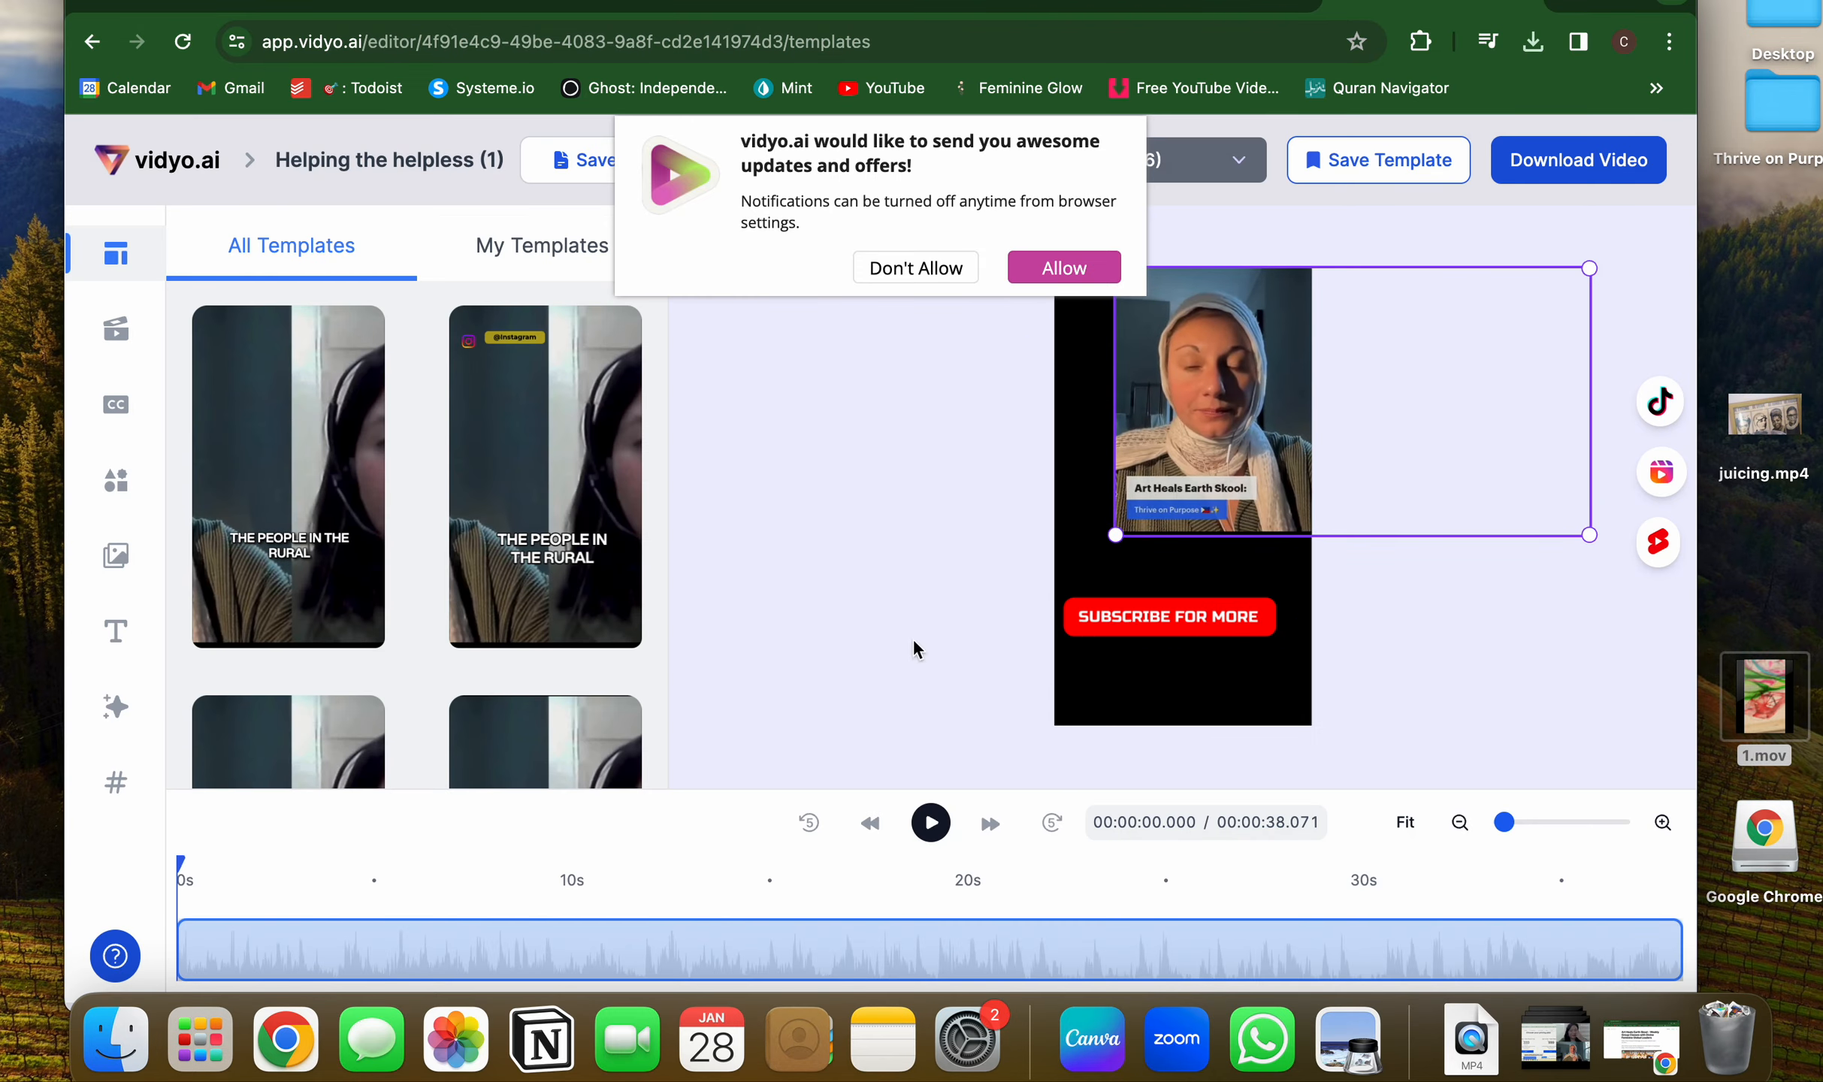
pyautogui.moveTo(1273, 394); pyautogui.dragTo(1116, 489)
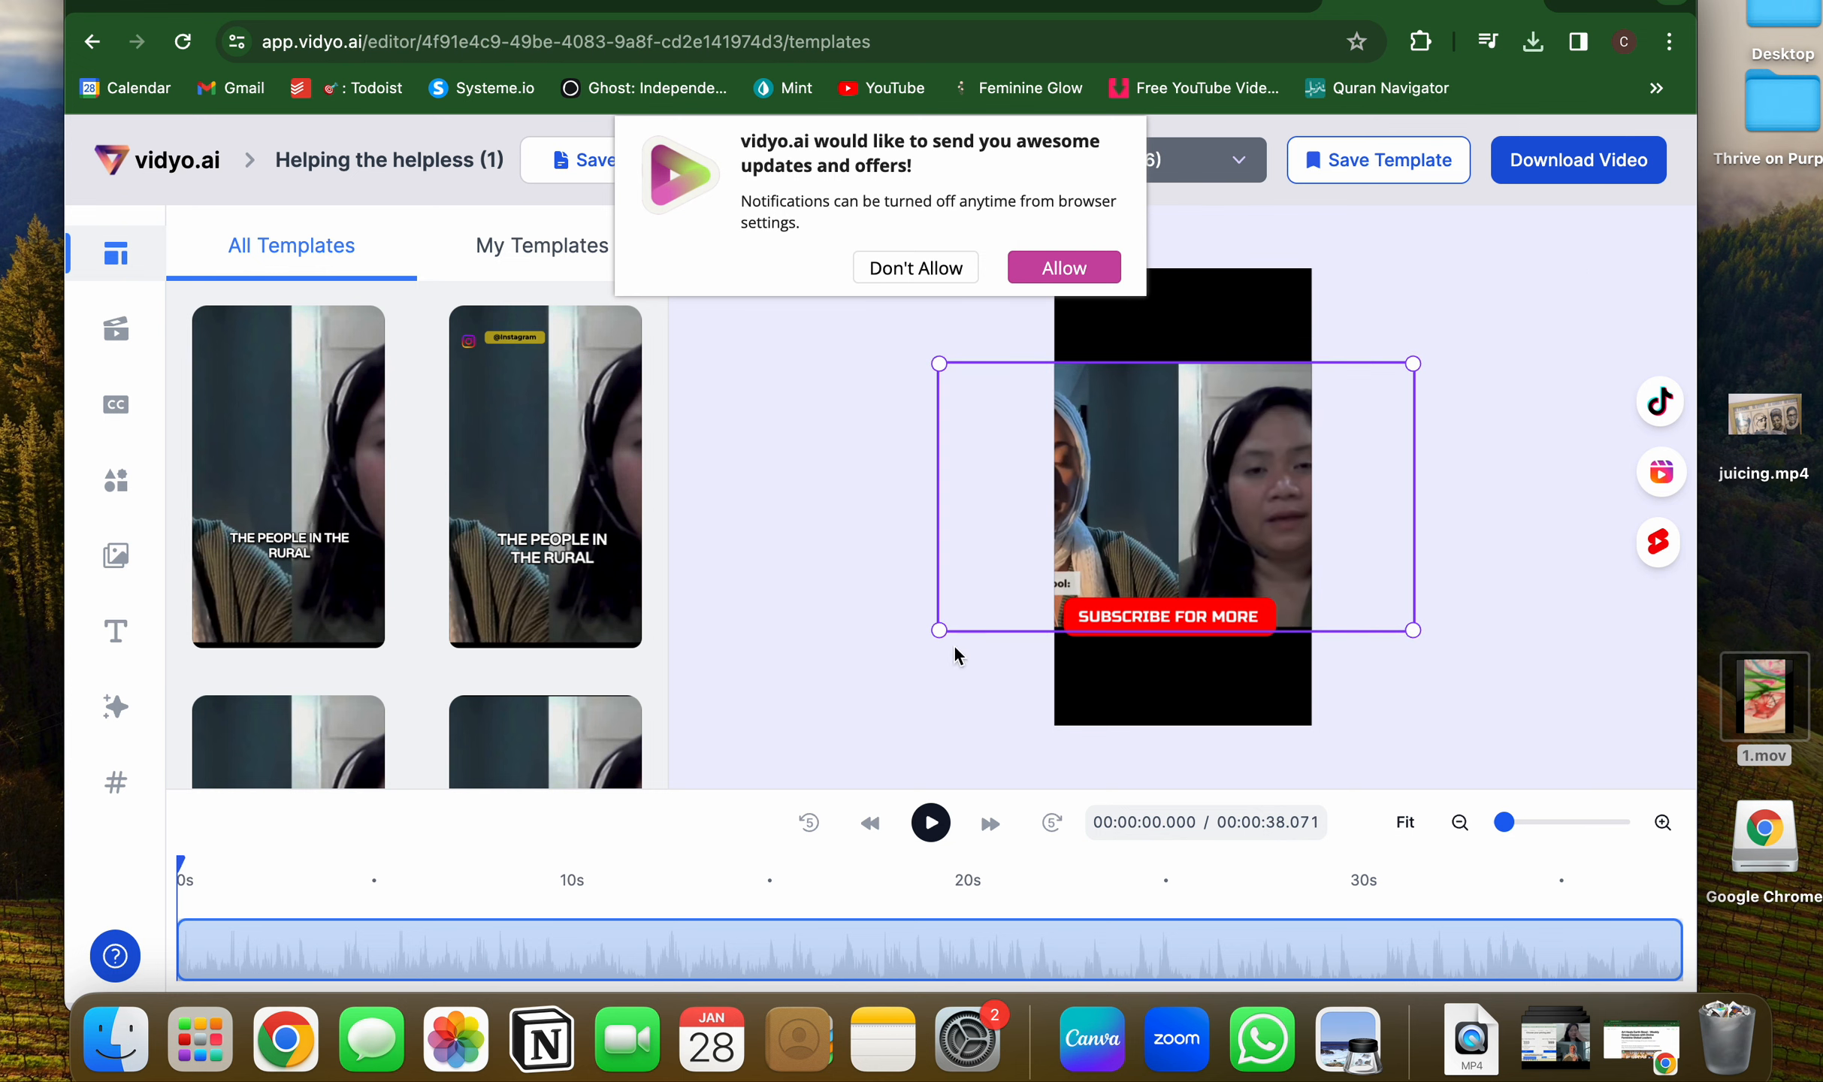
pyautogui.moveTo(932, 634); pyautogui.dragTo(1128, 507)
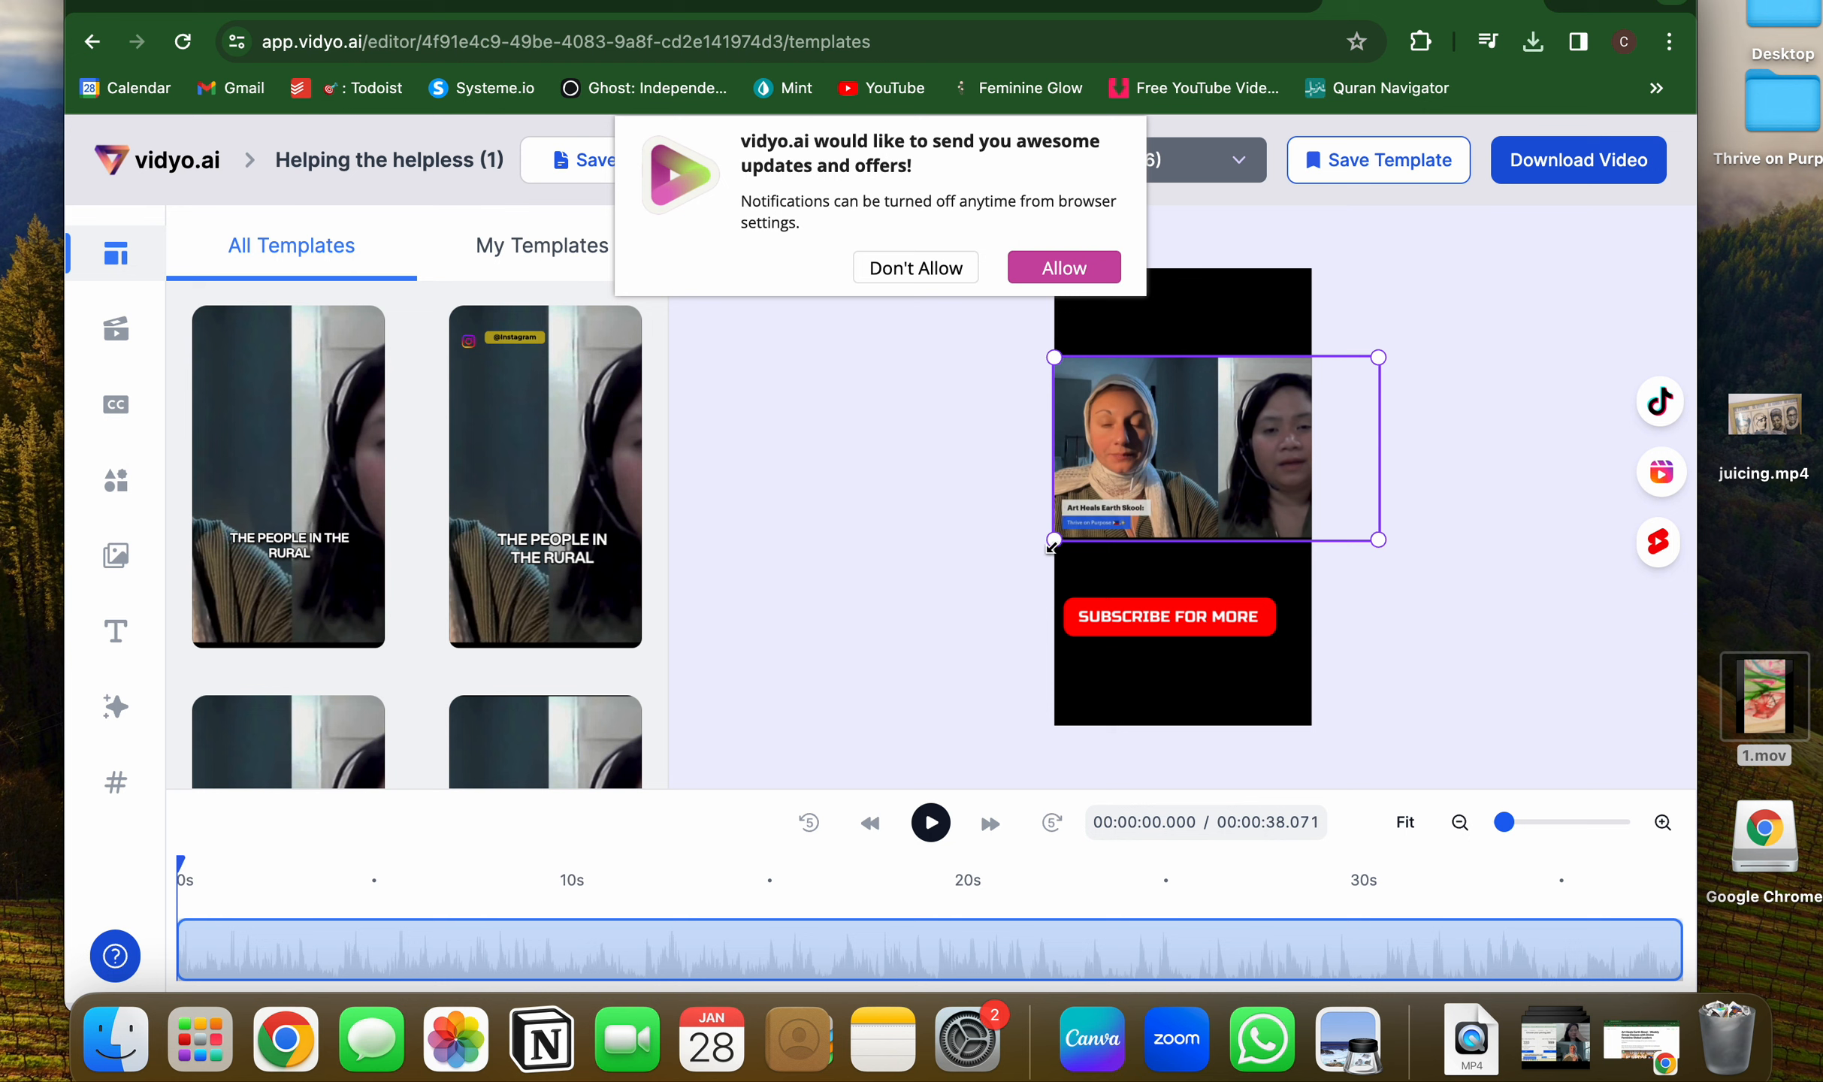
pyautogui.moveTo(1051, 549); pyautogui.dragTo(1109, 487)
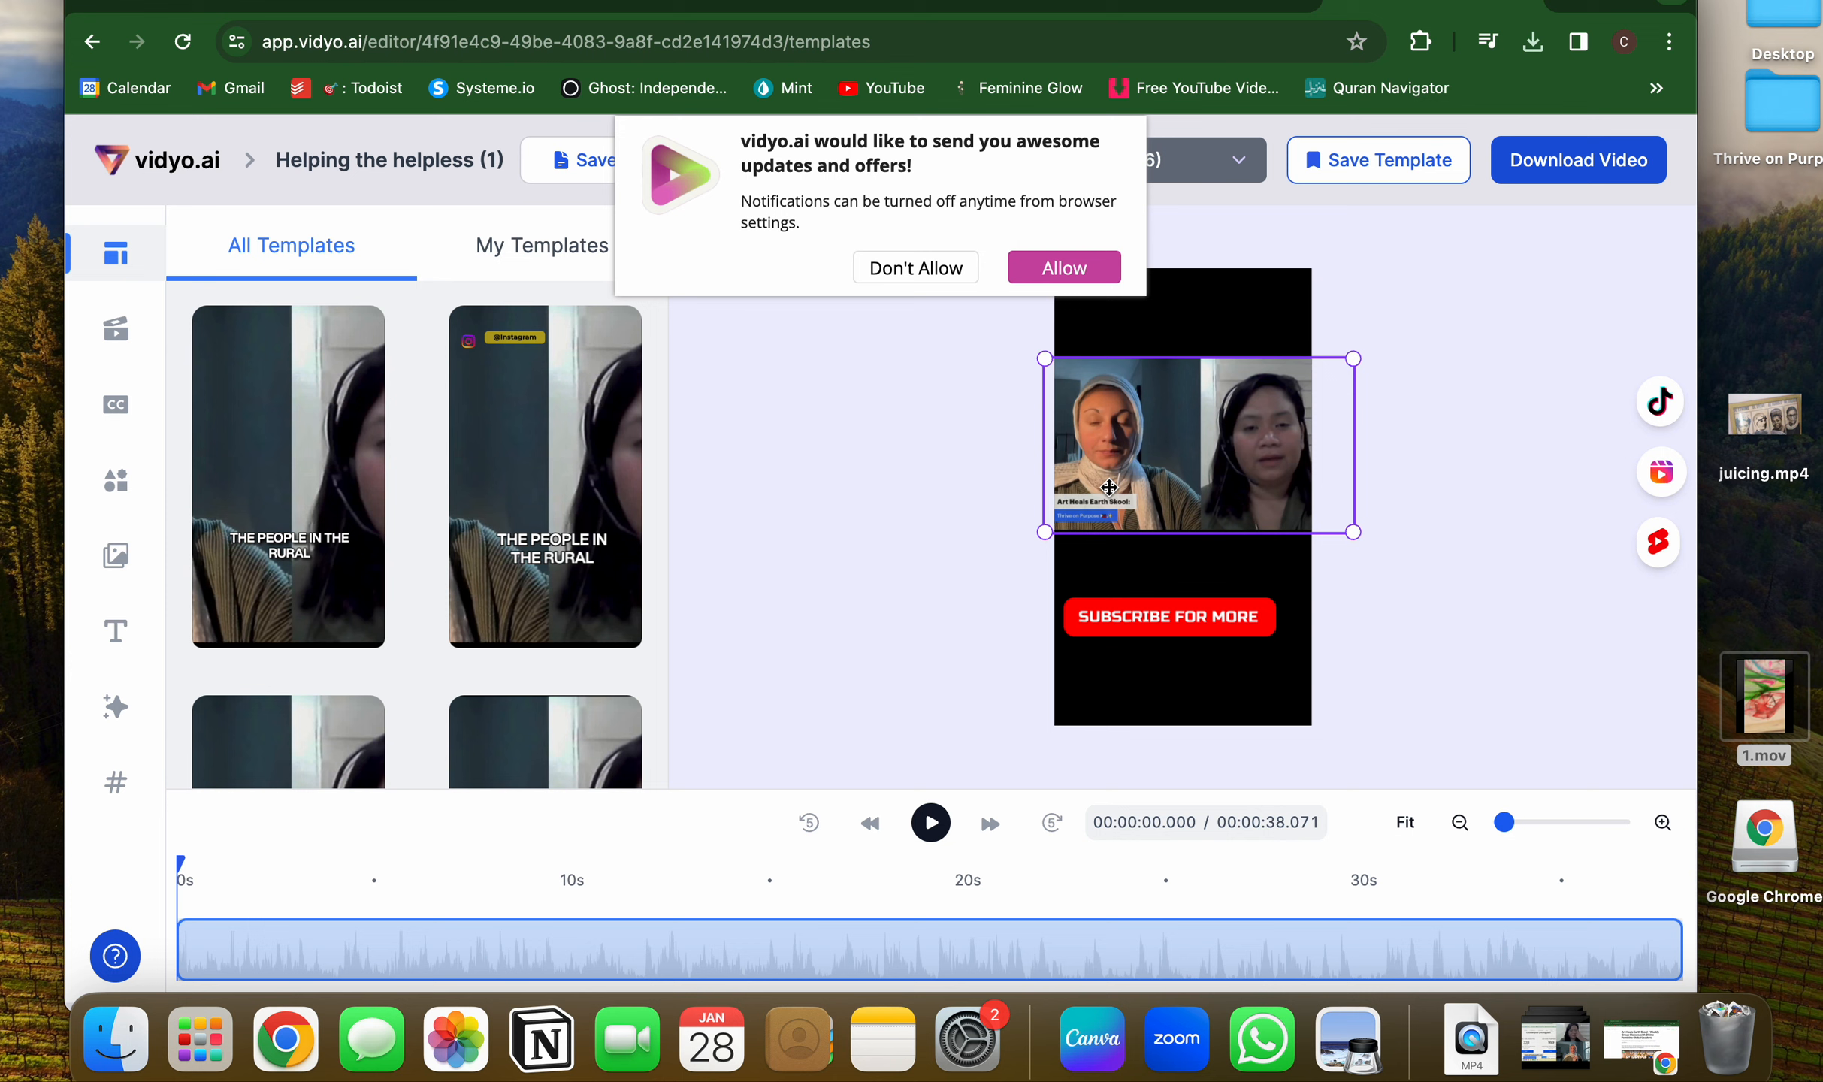
pyautogui.click(960, 472)
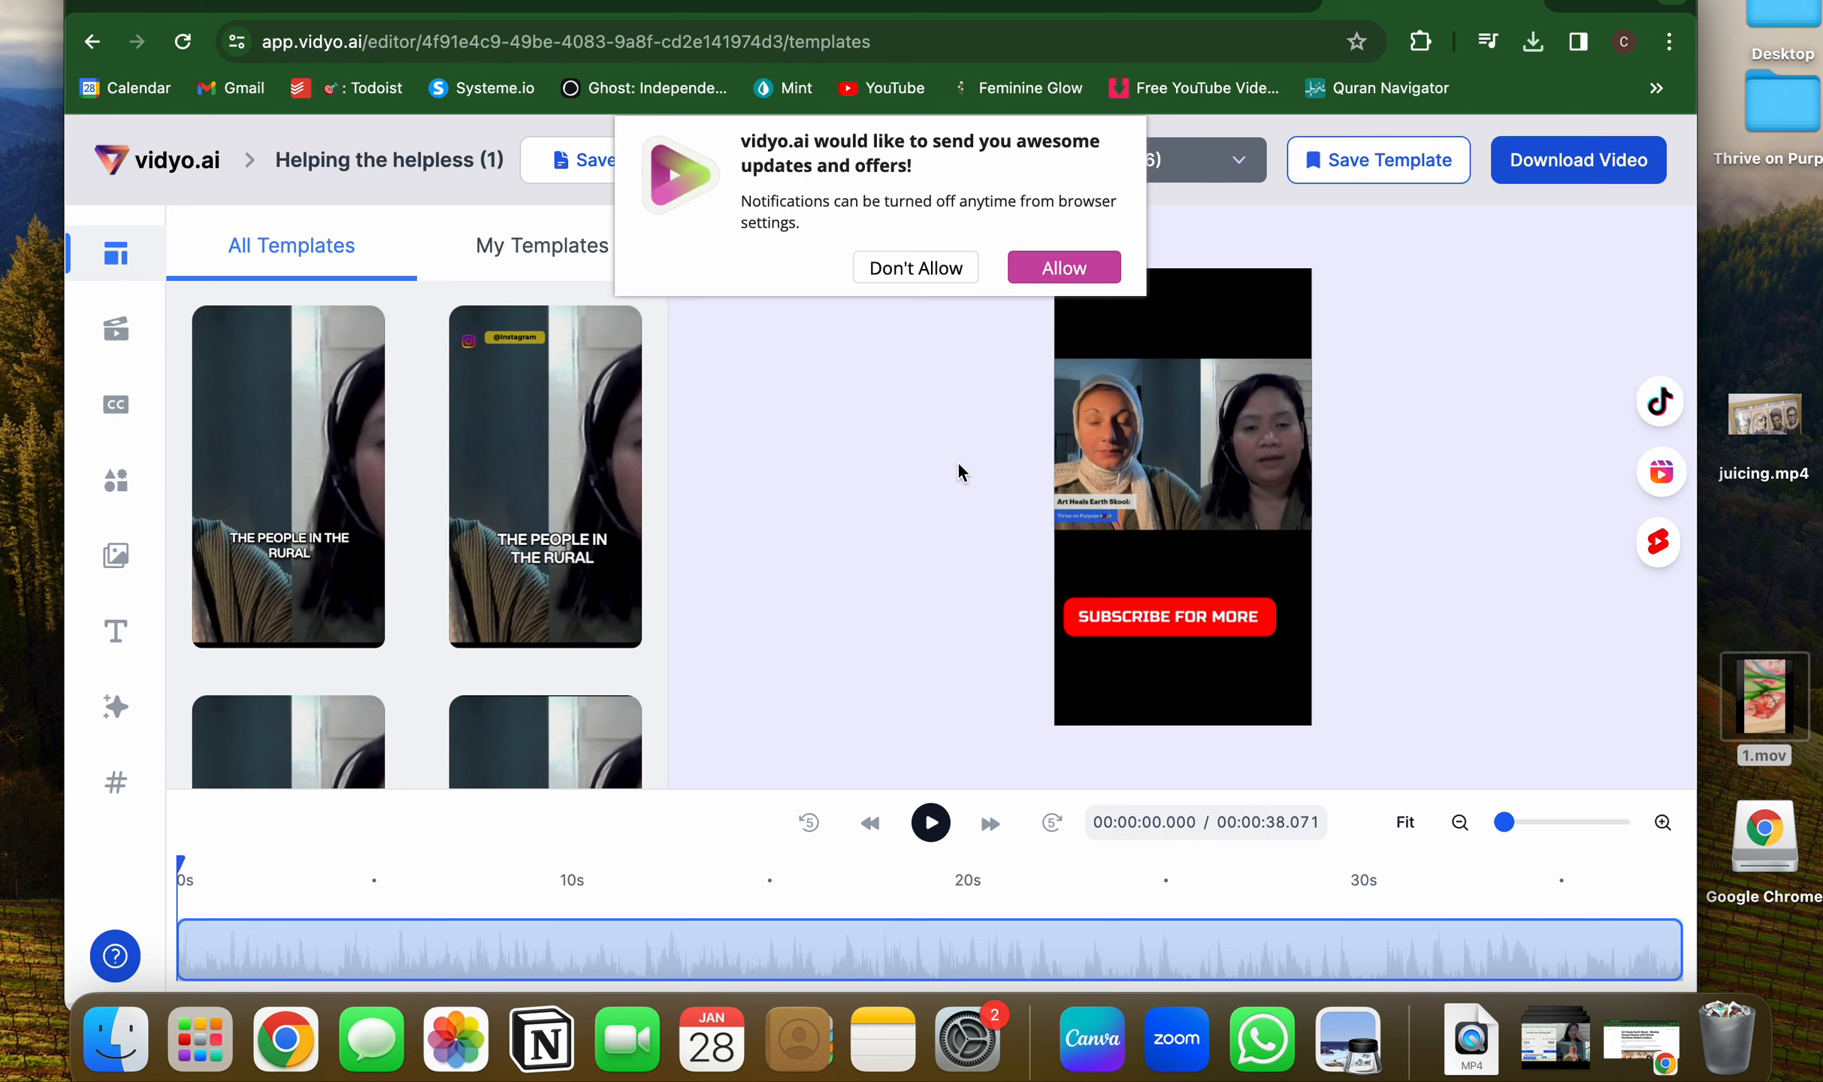
# Apply the first template with plain white uppercase captions and look through the other available templates.
pyautogui.click(325, 542)
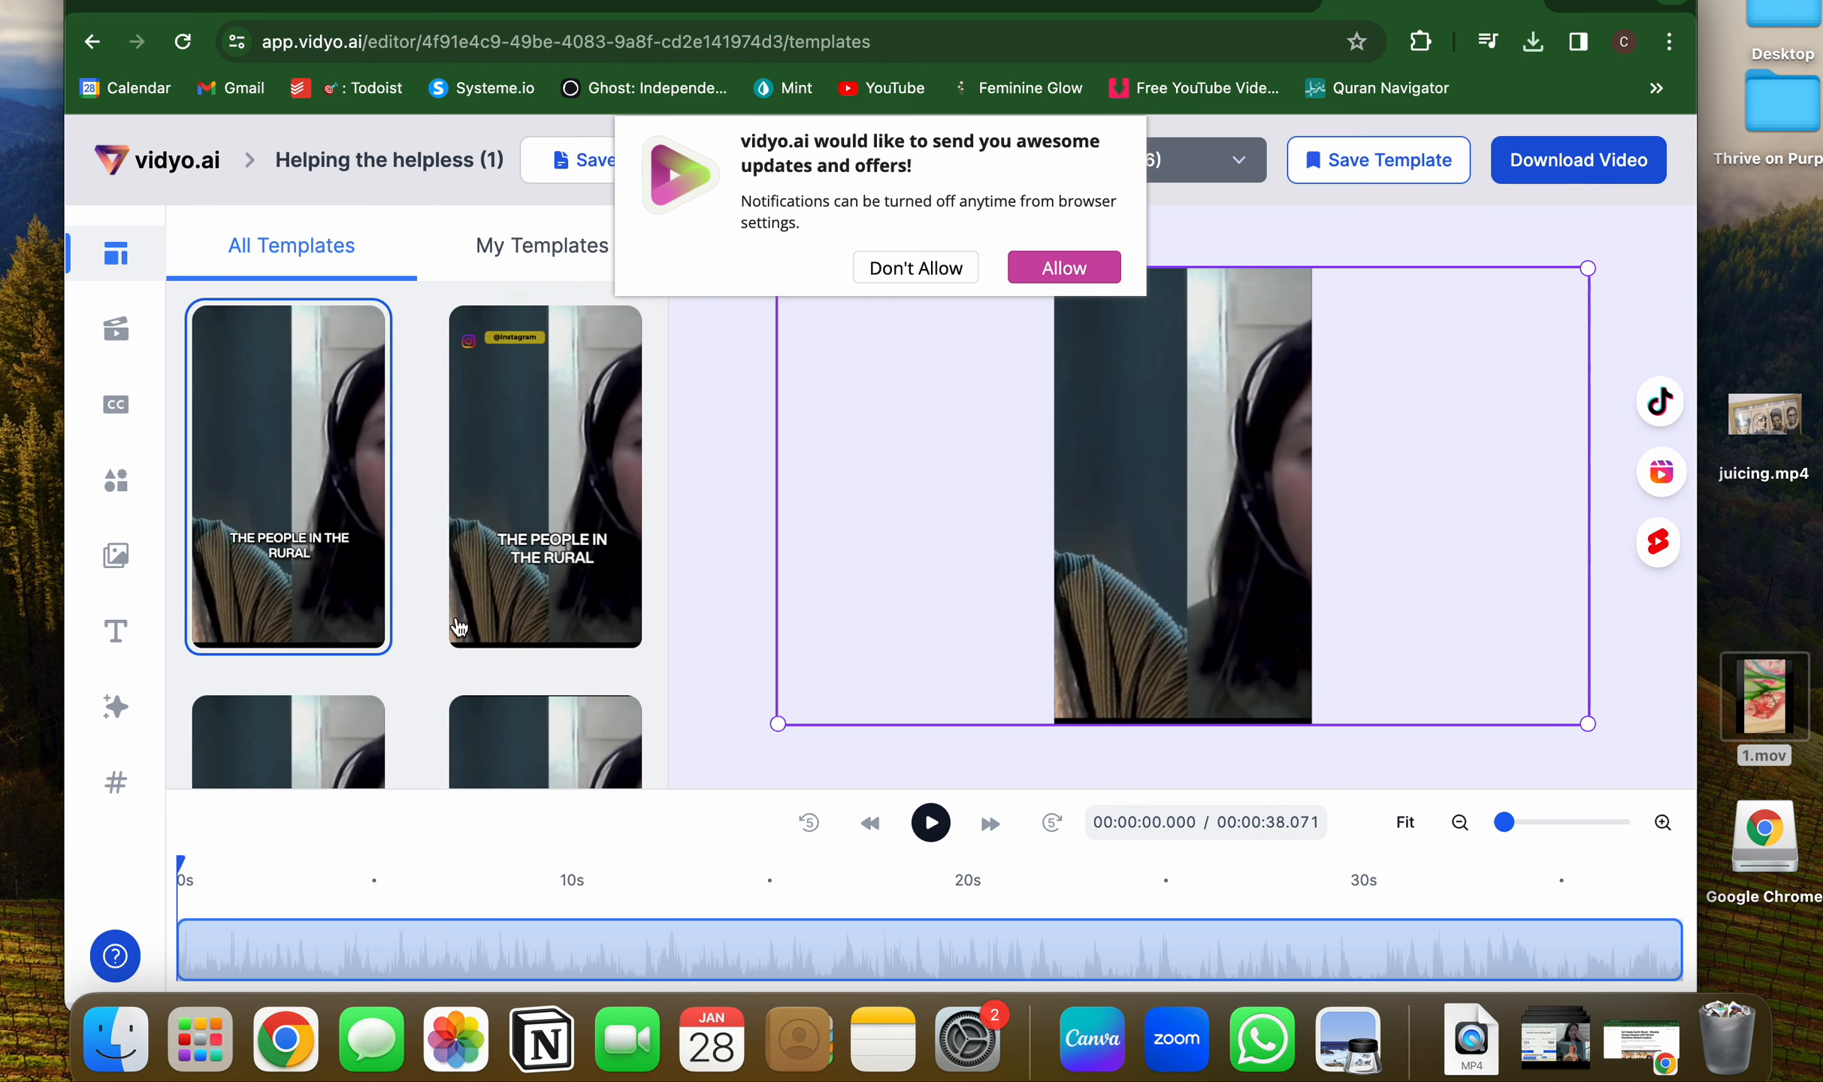
pyautogui.scroll(-6, 341, 571)
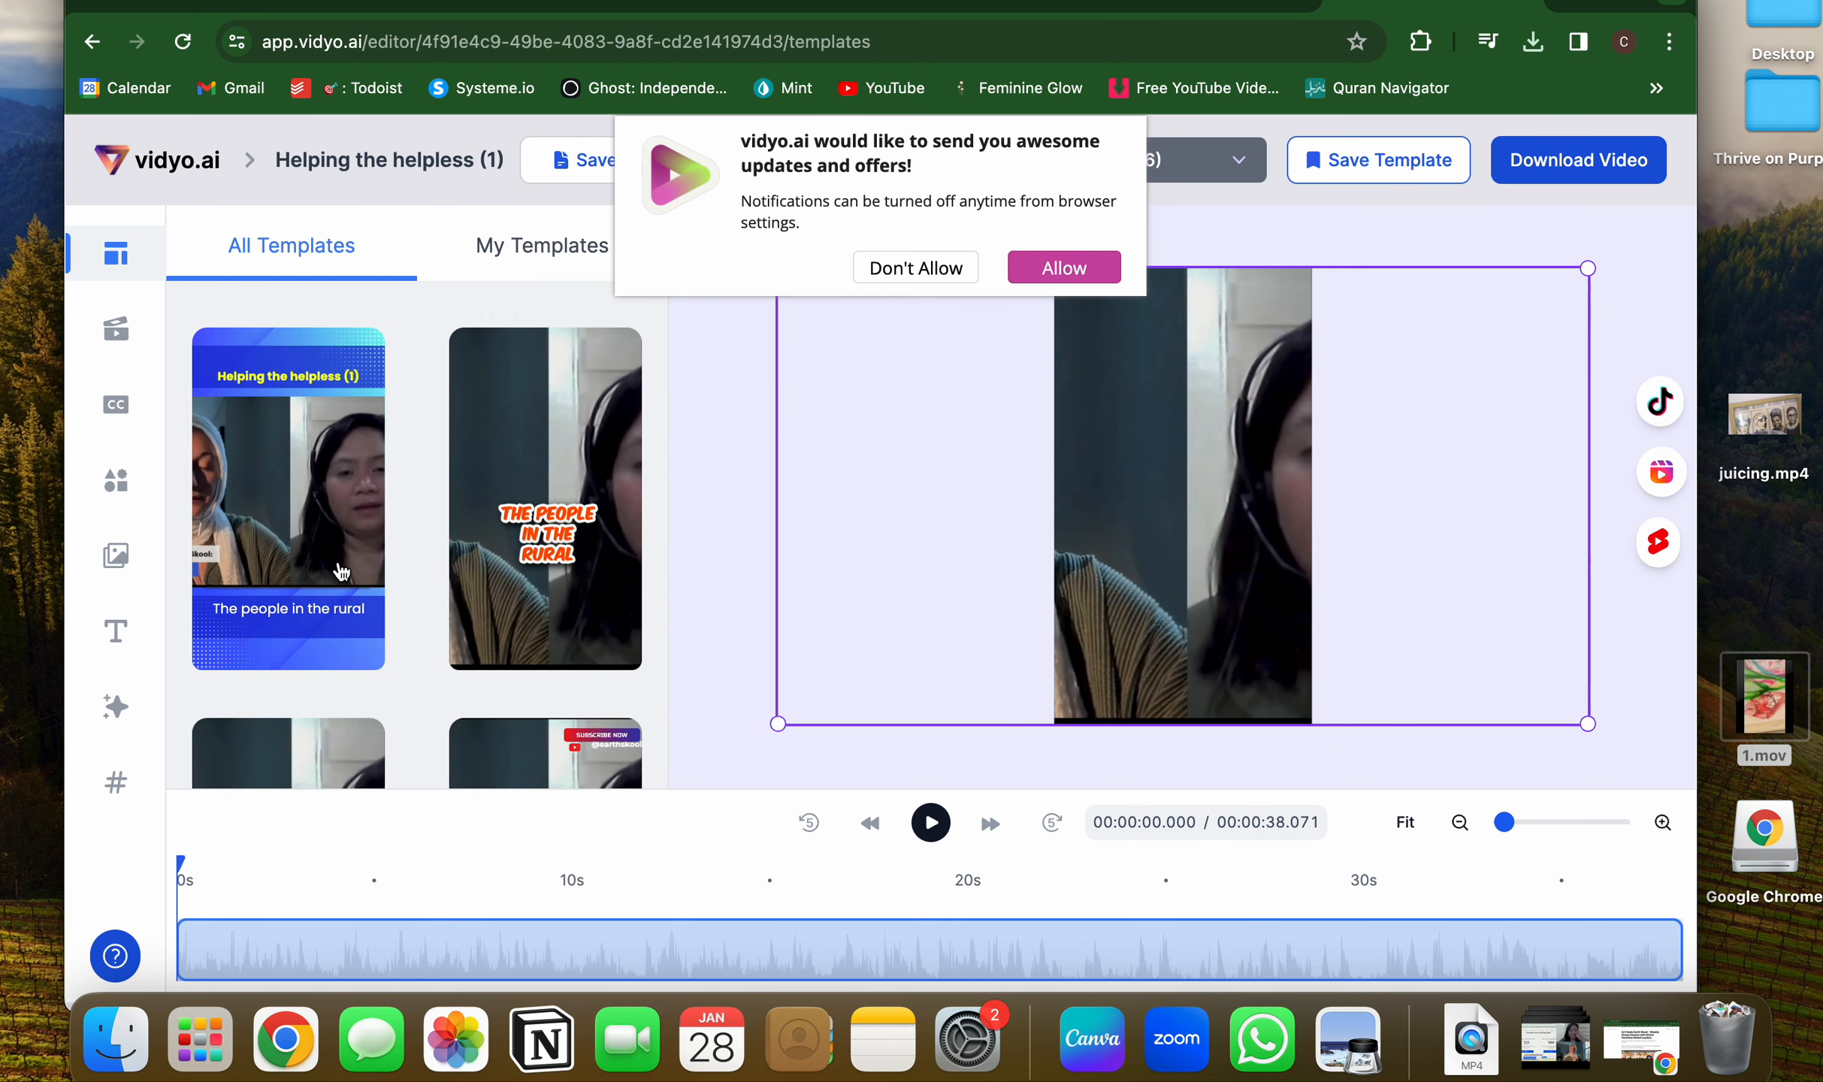
pyautogui.scroll(-7, 341, 571)
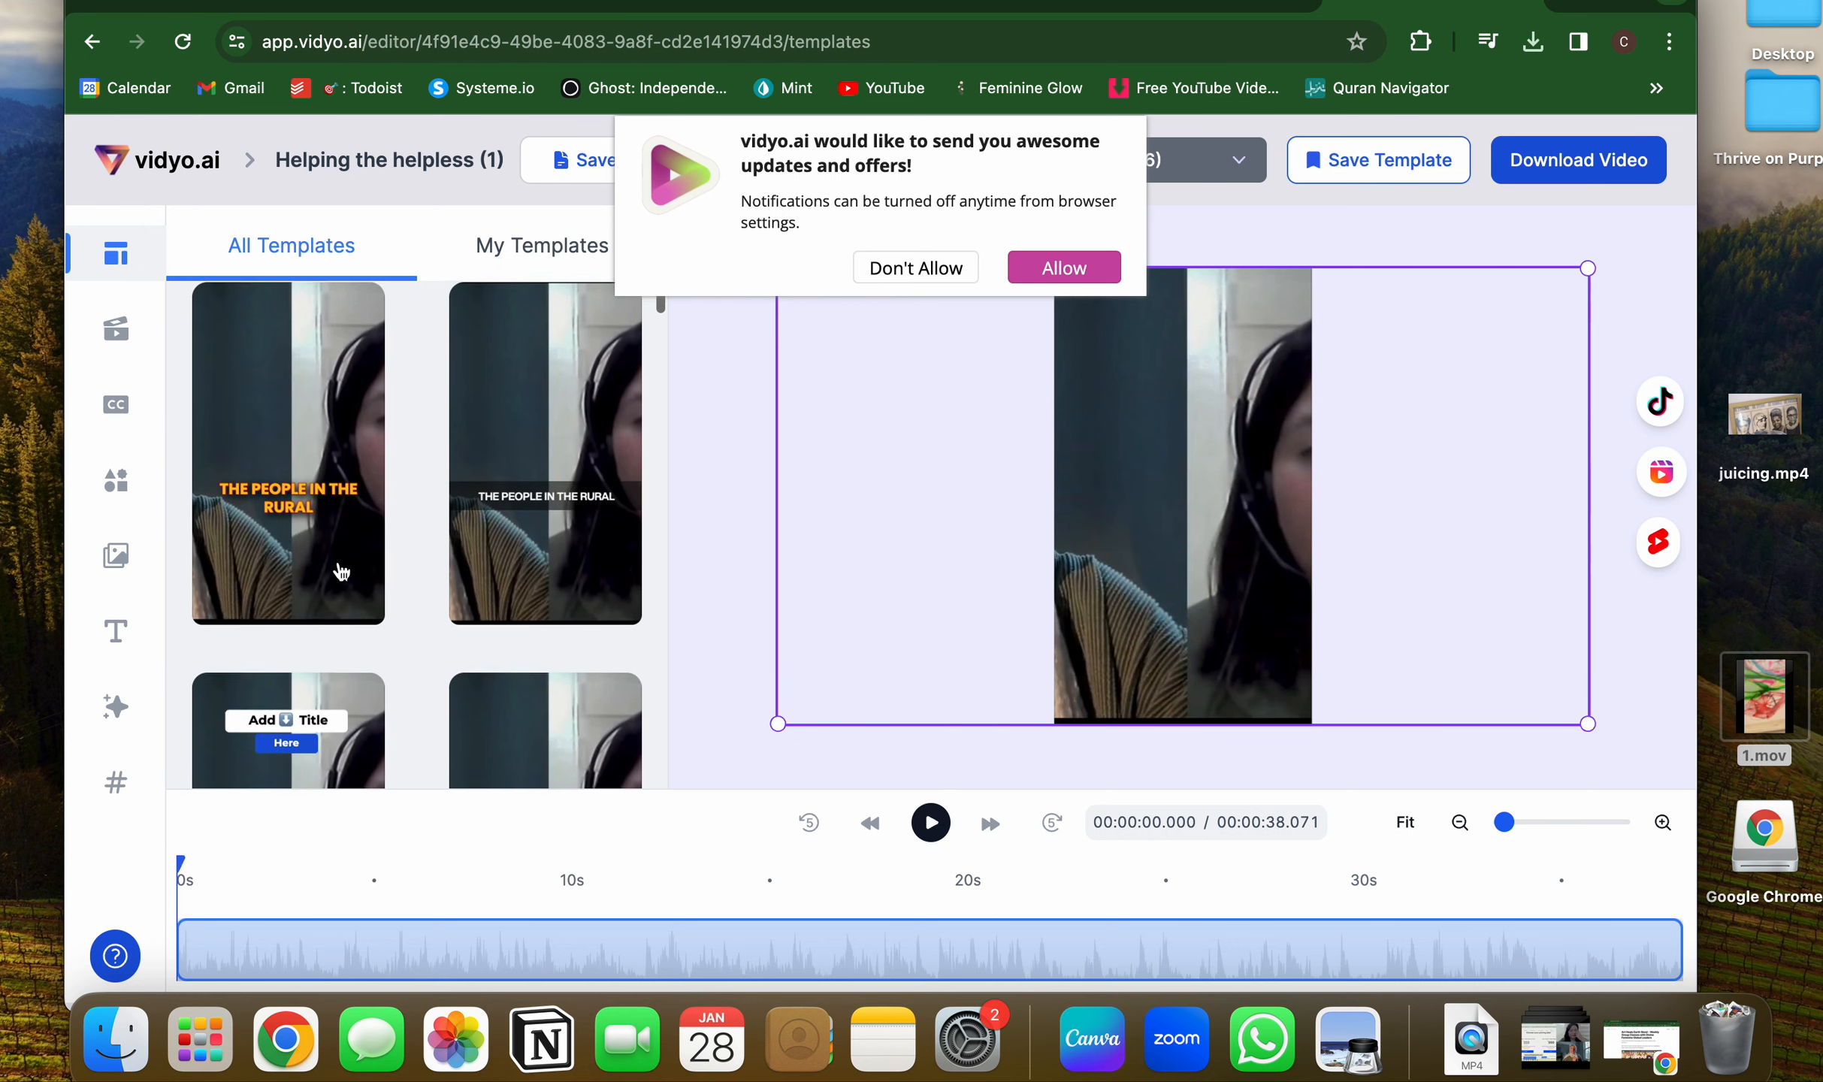
pyautogui.scroll(7, 340, 571)
pyautogui.scroll(-4, 339, 567)
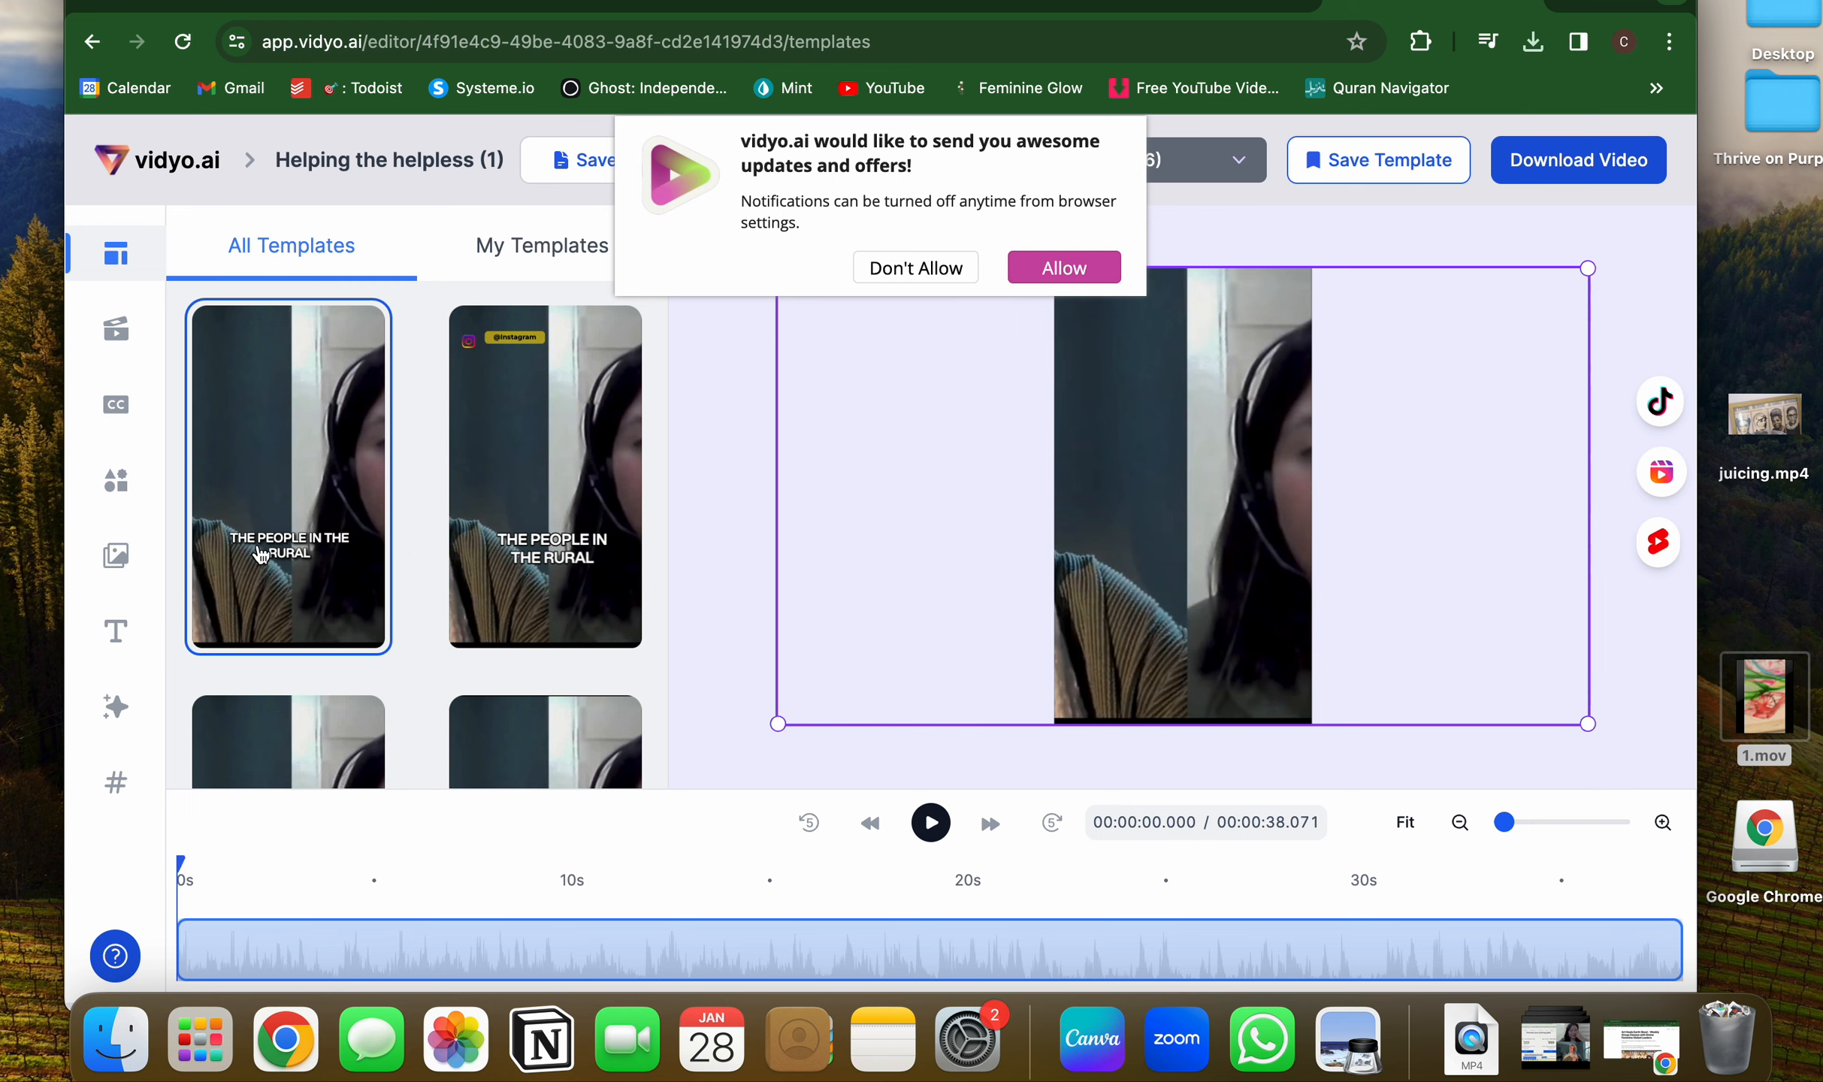
pyautogui.scroll(-8, 261, 555)
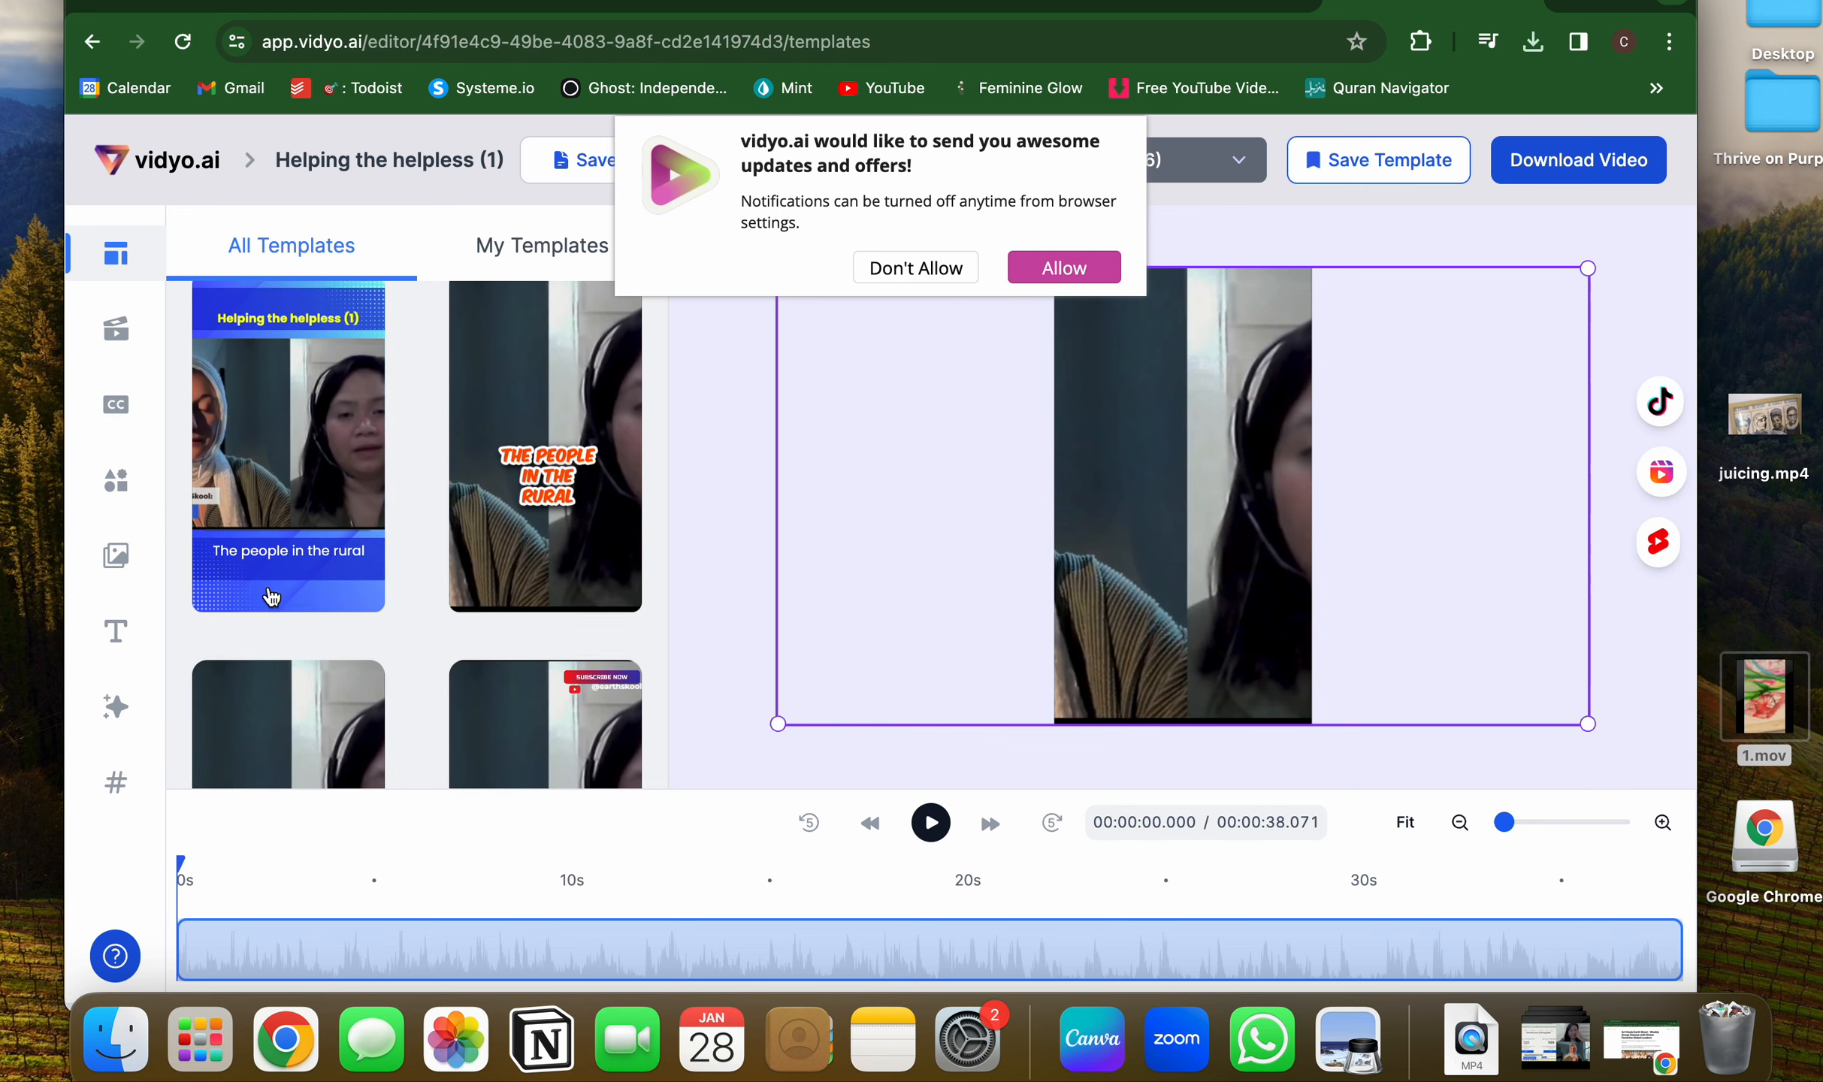
pyautogui.scroll(-8, 272, 595)
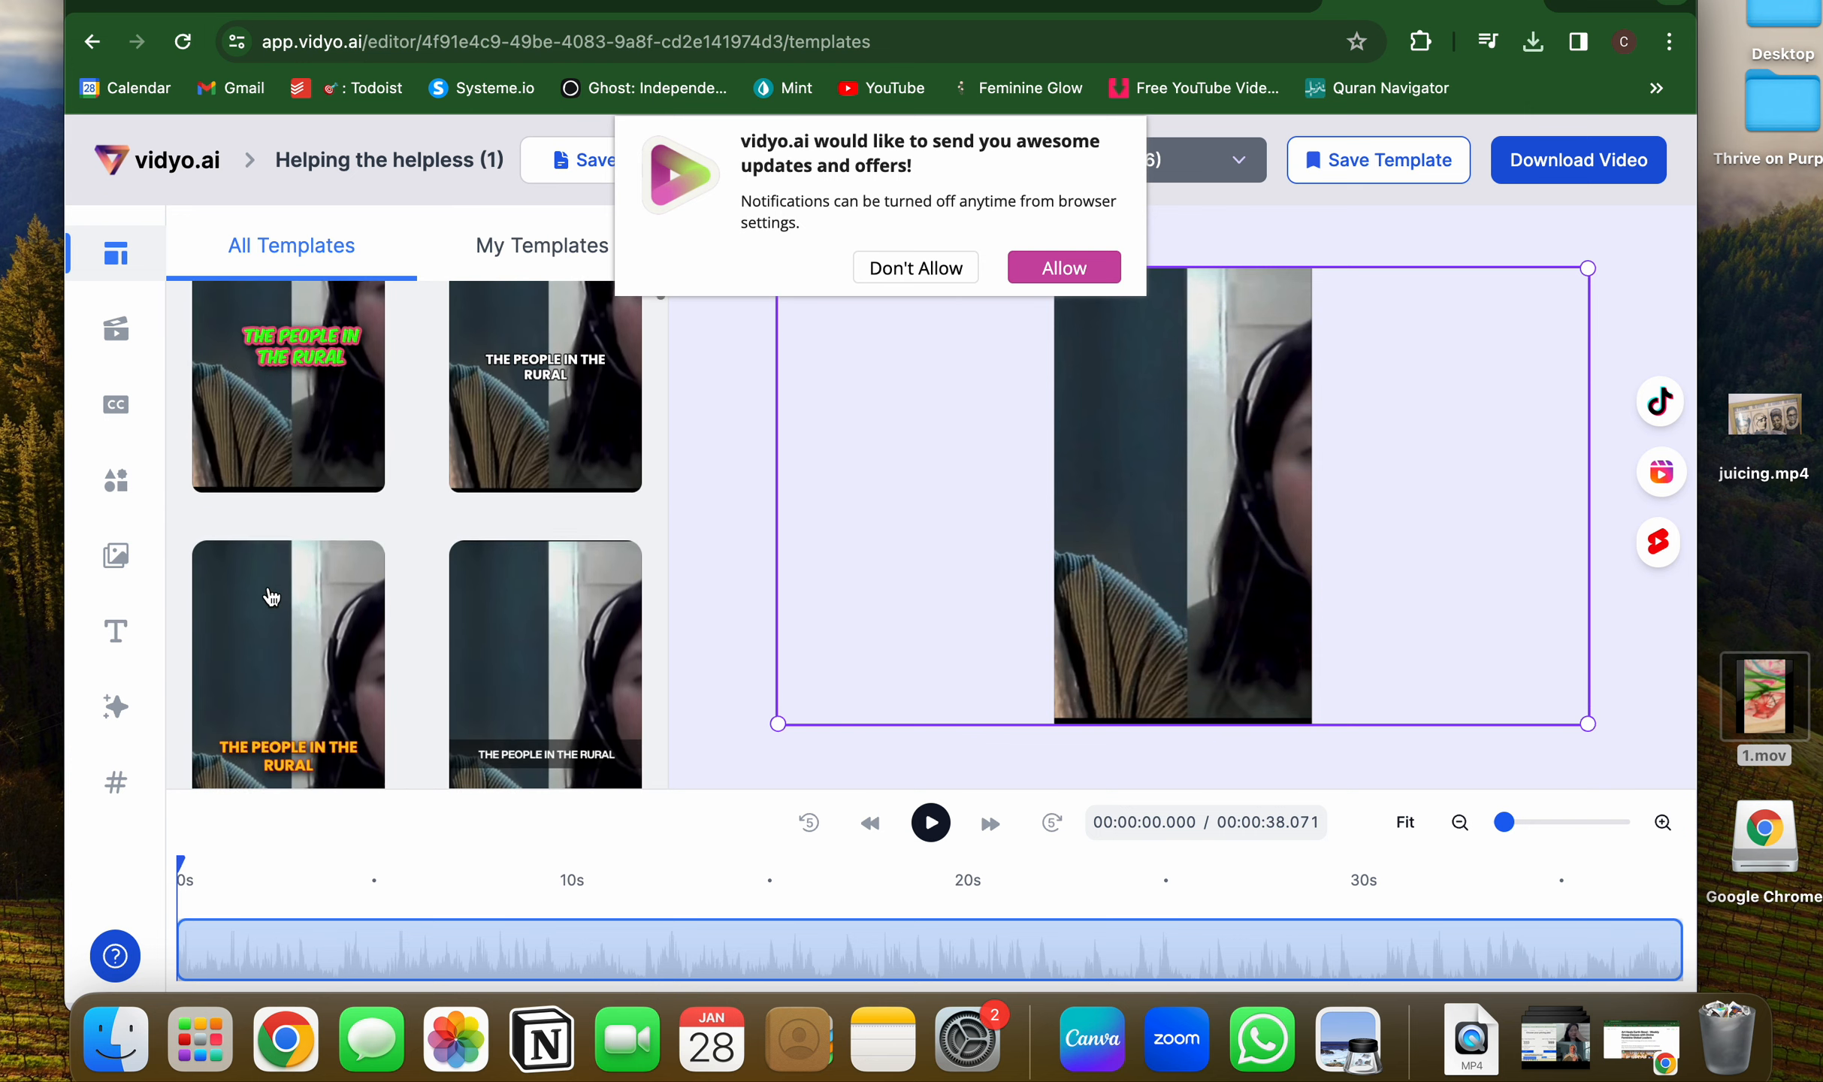
pyautogui.scroll(-6, 272, 596)
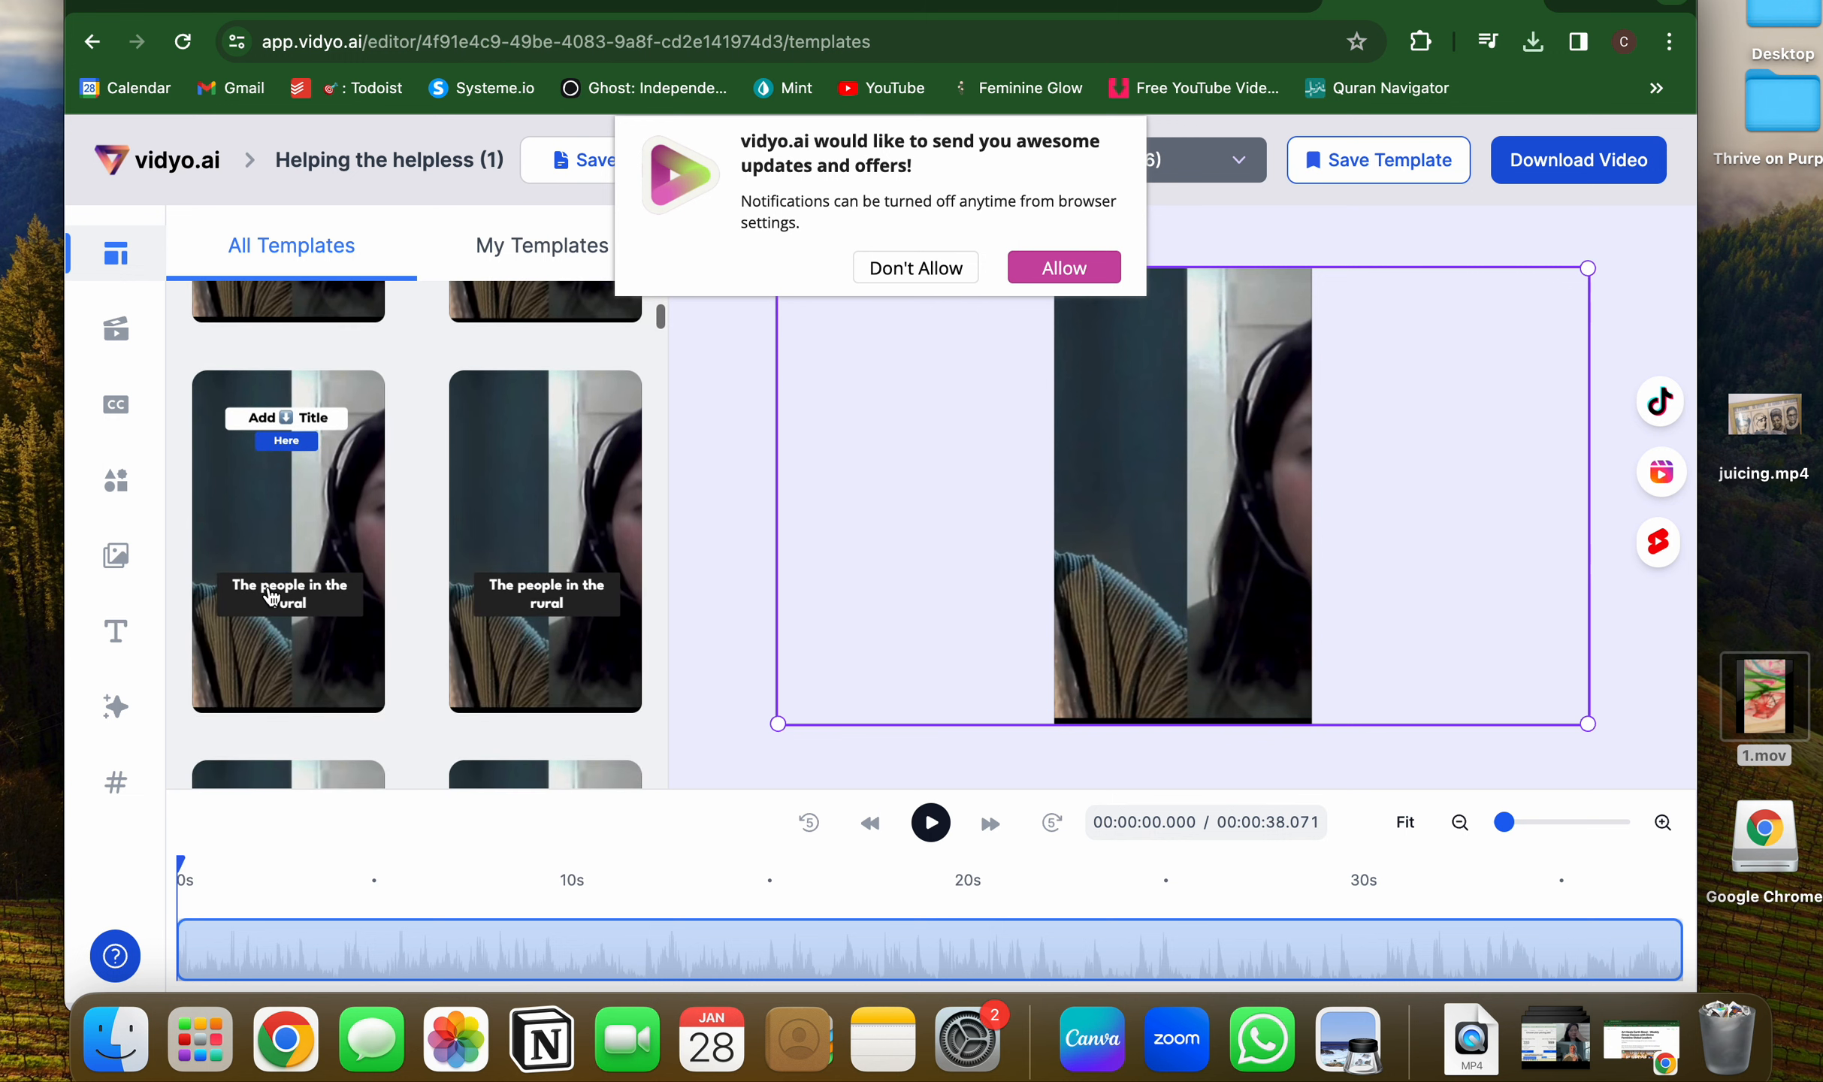
pyautogui.scroll(-3, 272, 596)
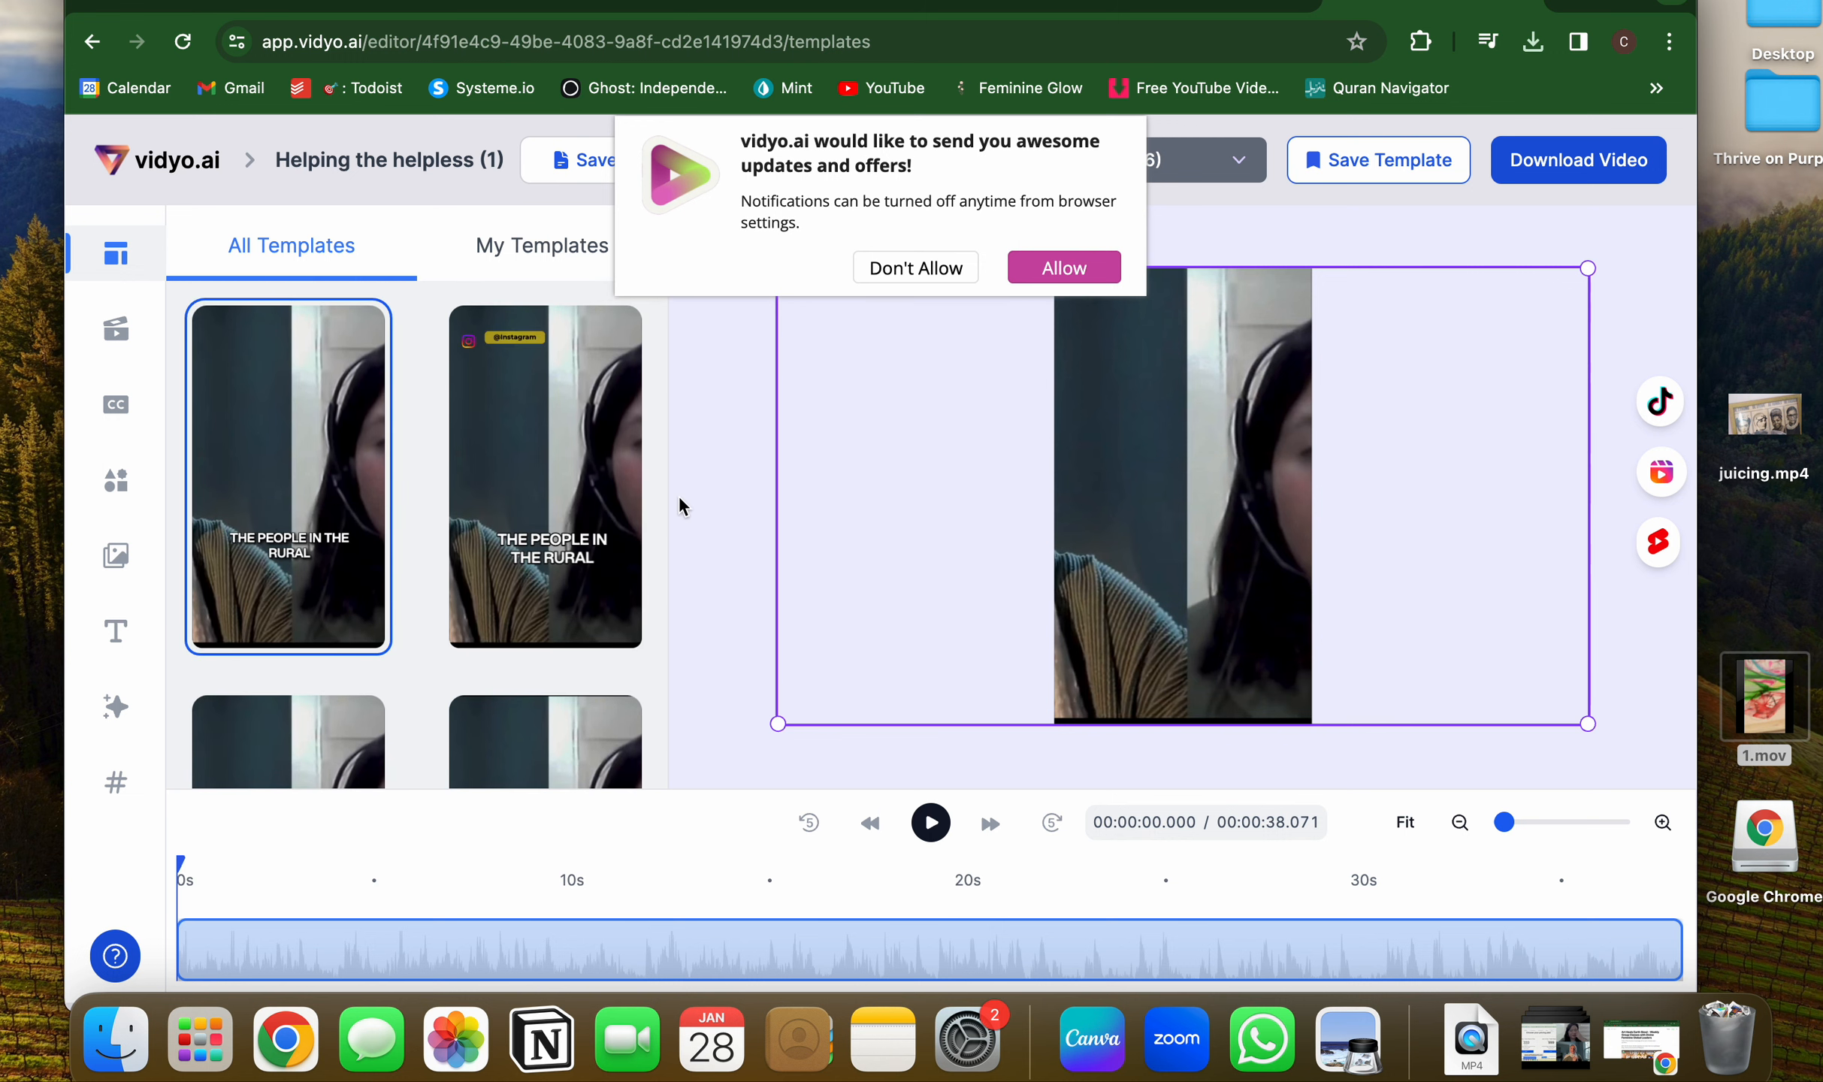
# Scale the video down again and centre it vertically in the frame so that both speakers fit its width.
pyautogui.moveTo(778, 723); pyautogui.dragTo(1180, 540)
pyautogui.moveTo(1256, 452); pyautogui.dragTo(1113, 588)
pyautogui.moveTo(1008, 658); pyautogui.dragTo(1125, 539)
pyautogui.click(1020, 644)
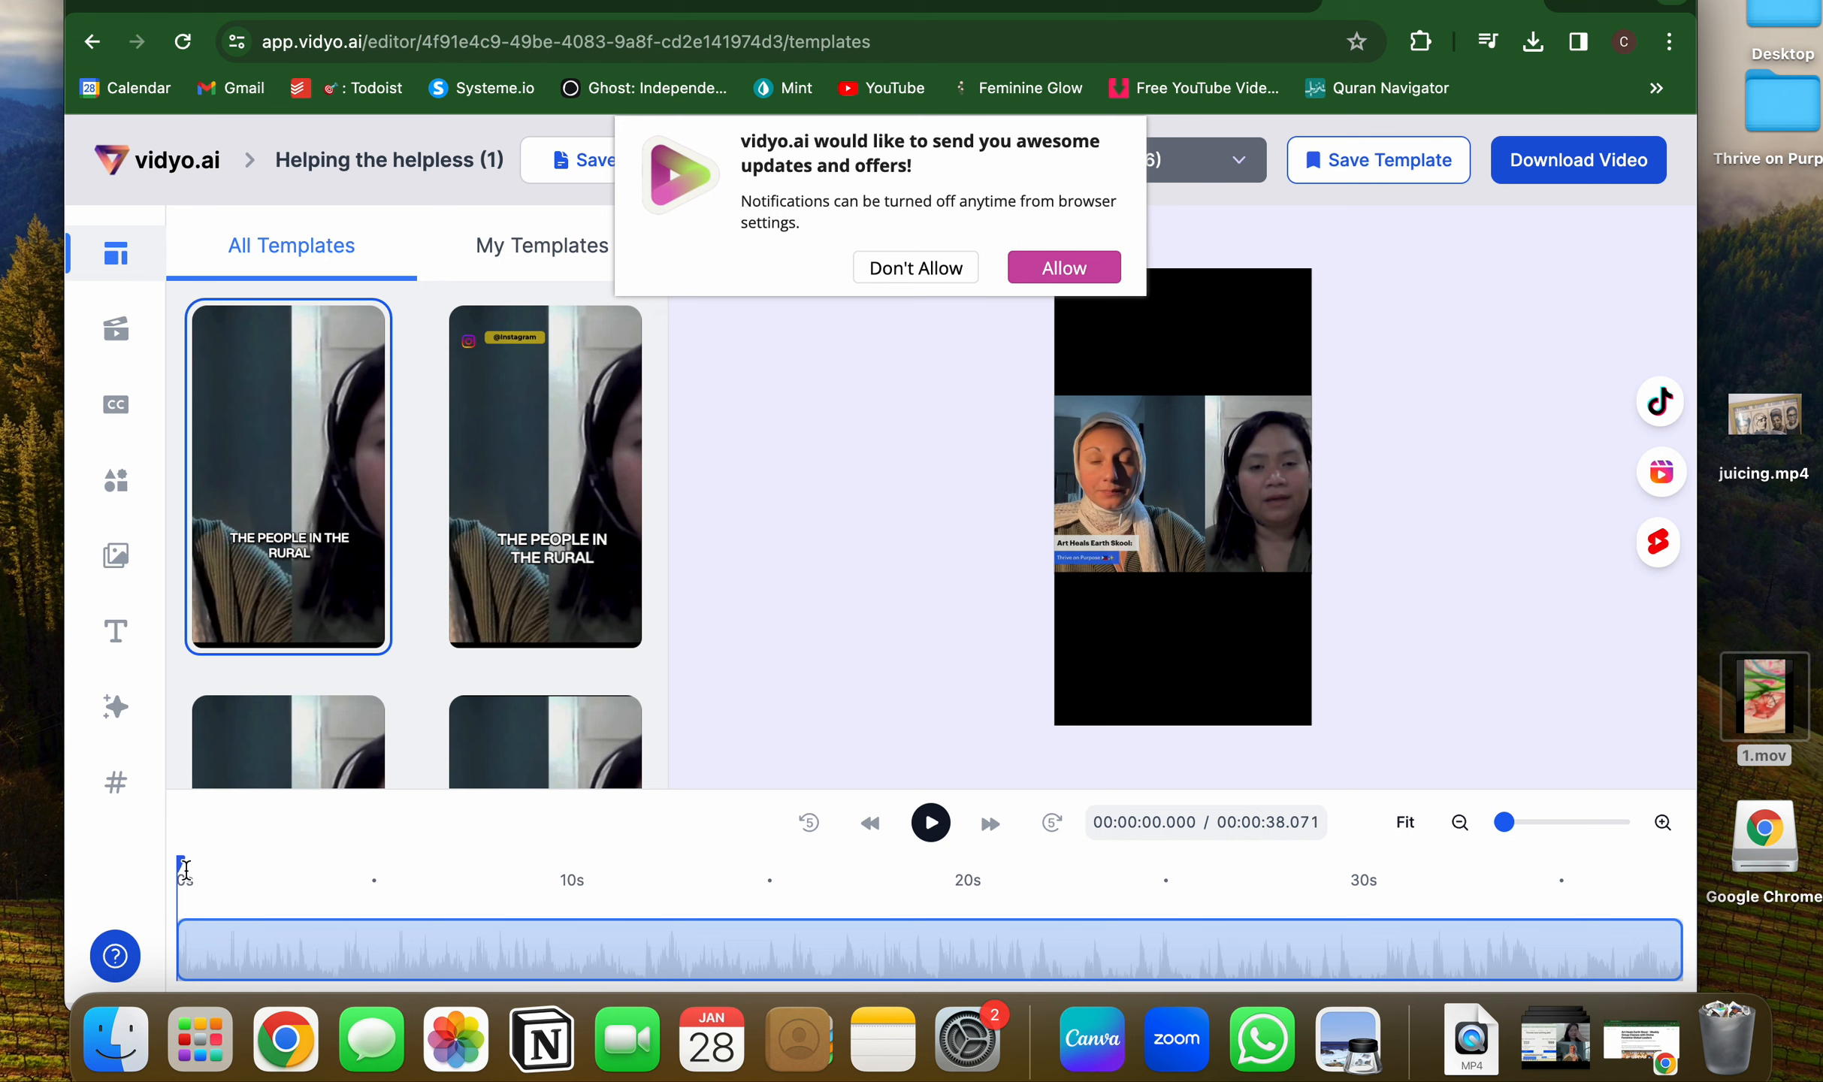
# Go to about 2.7 s, shift the subtitles slightly lower beneath the video and play the clip.
pyautogui.moveTo(181, 866); pyautogui.dragTo(289, 866)
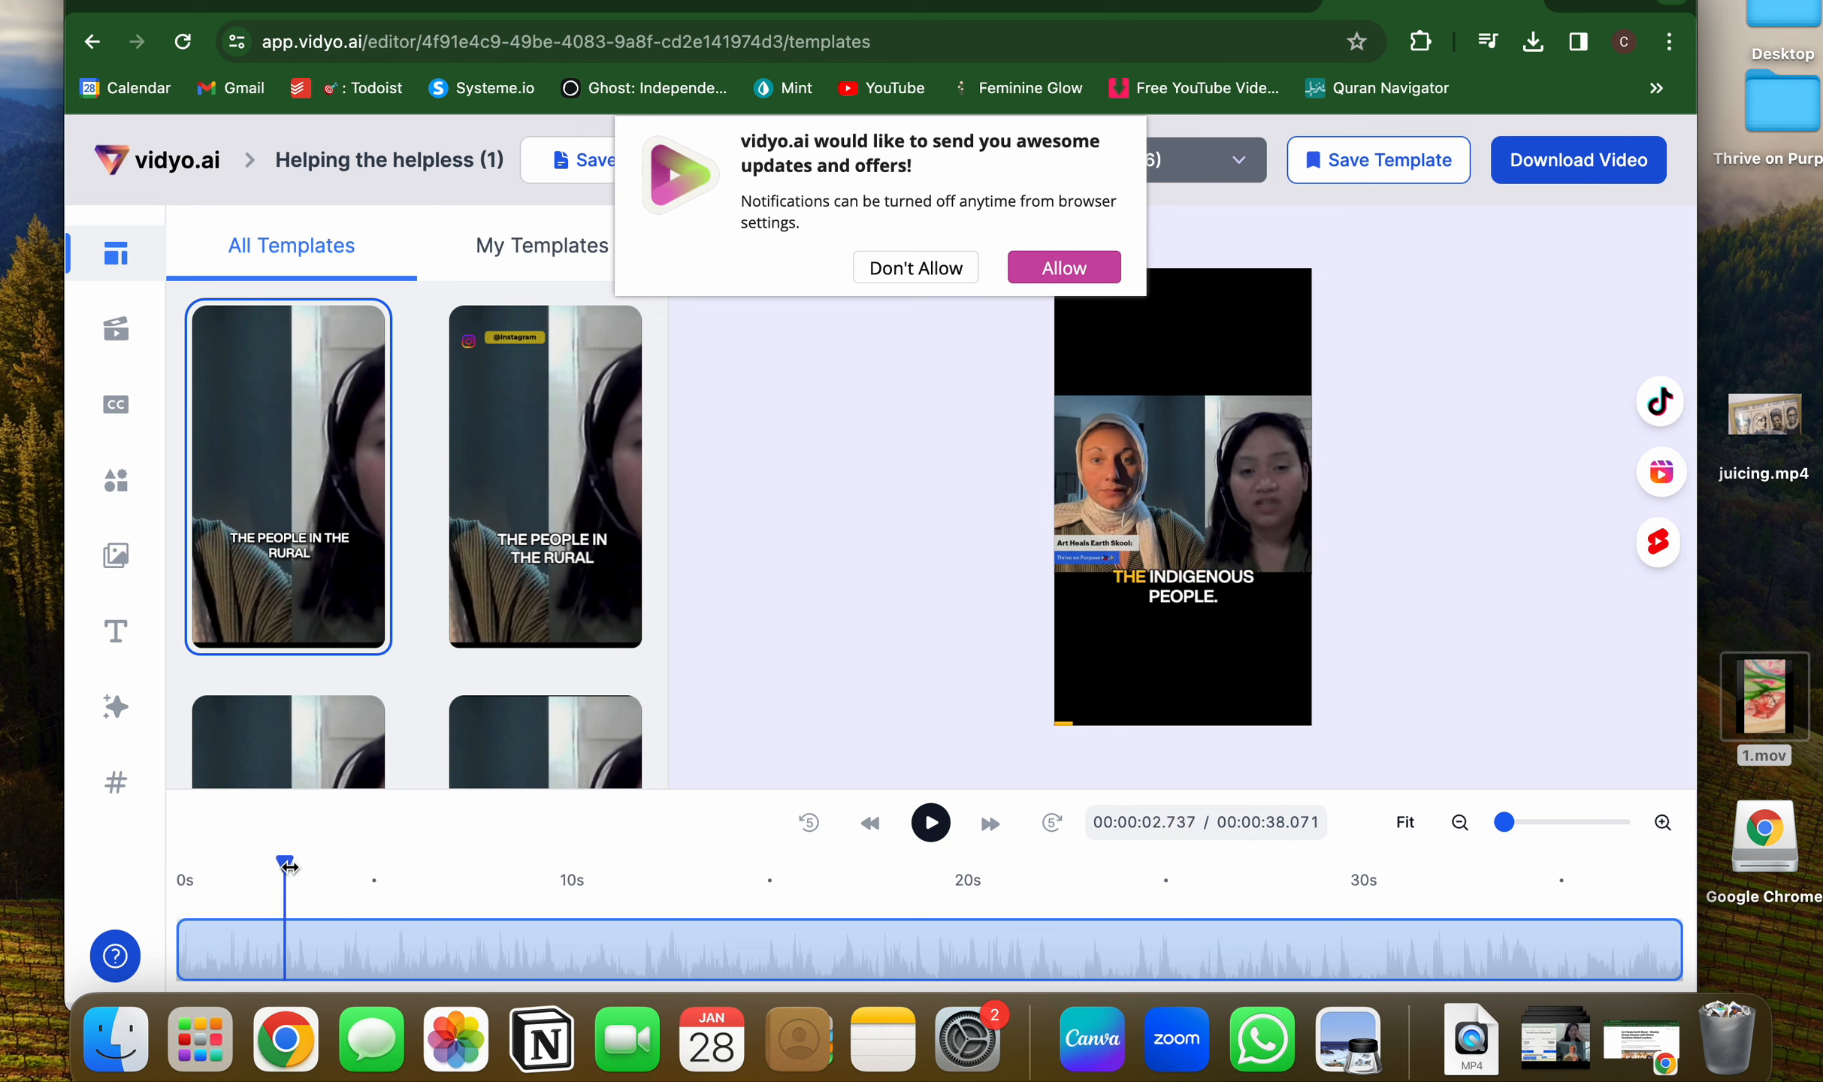
pyautogui.click(1206, 595)
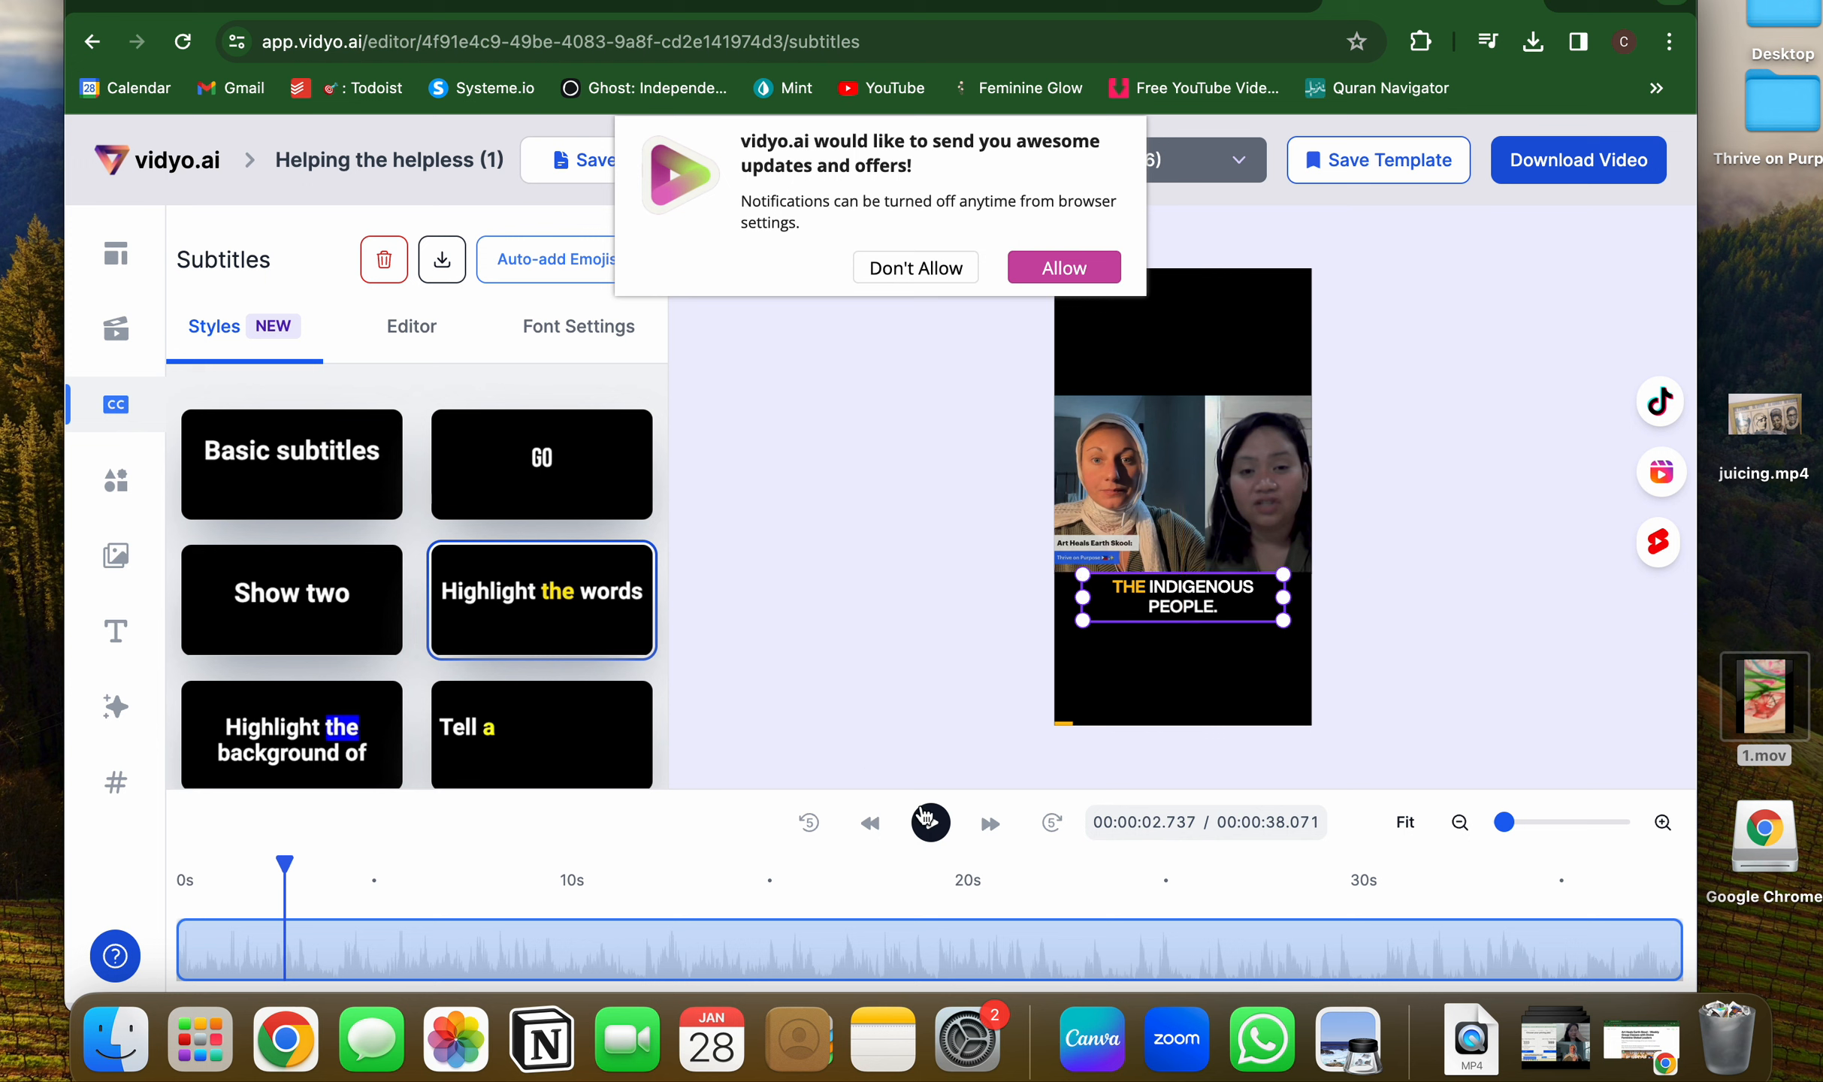
pyautogui.click(931, 823)
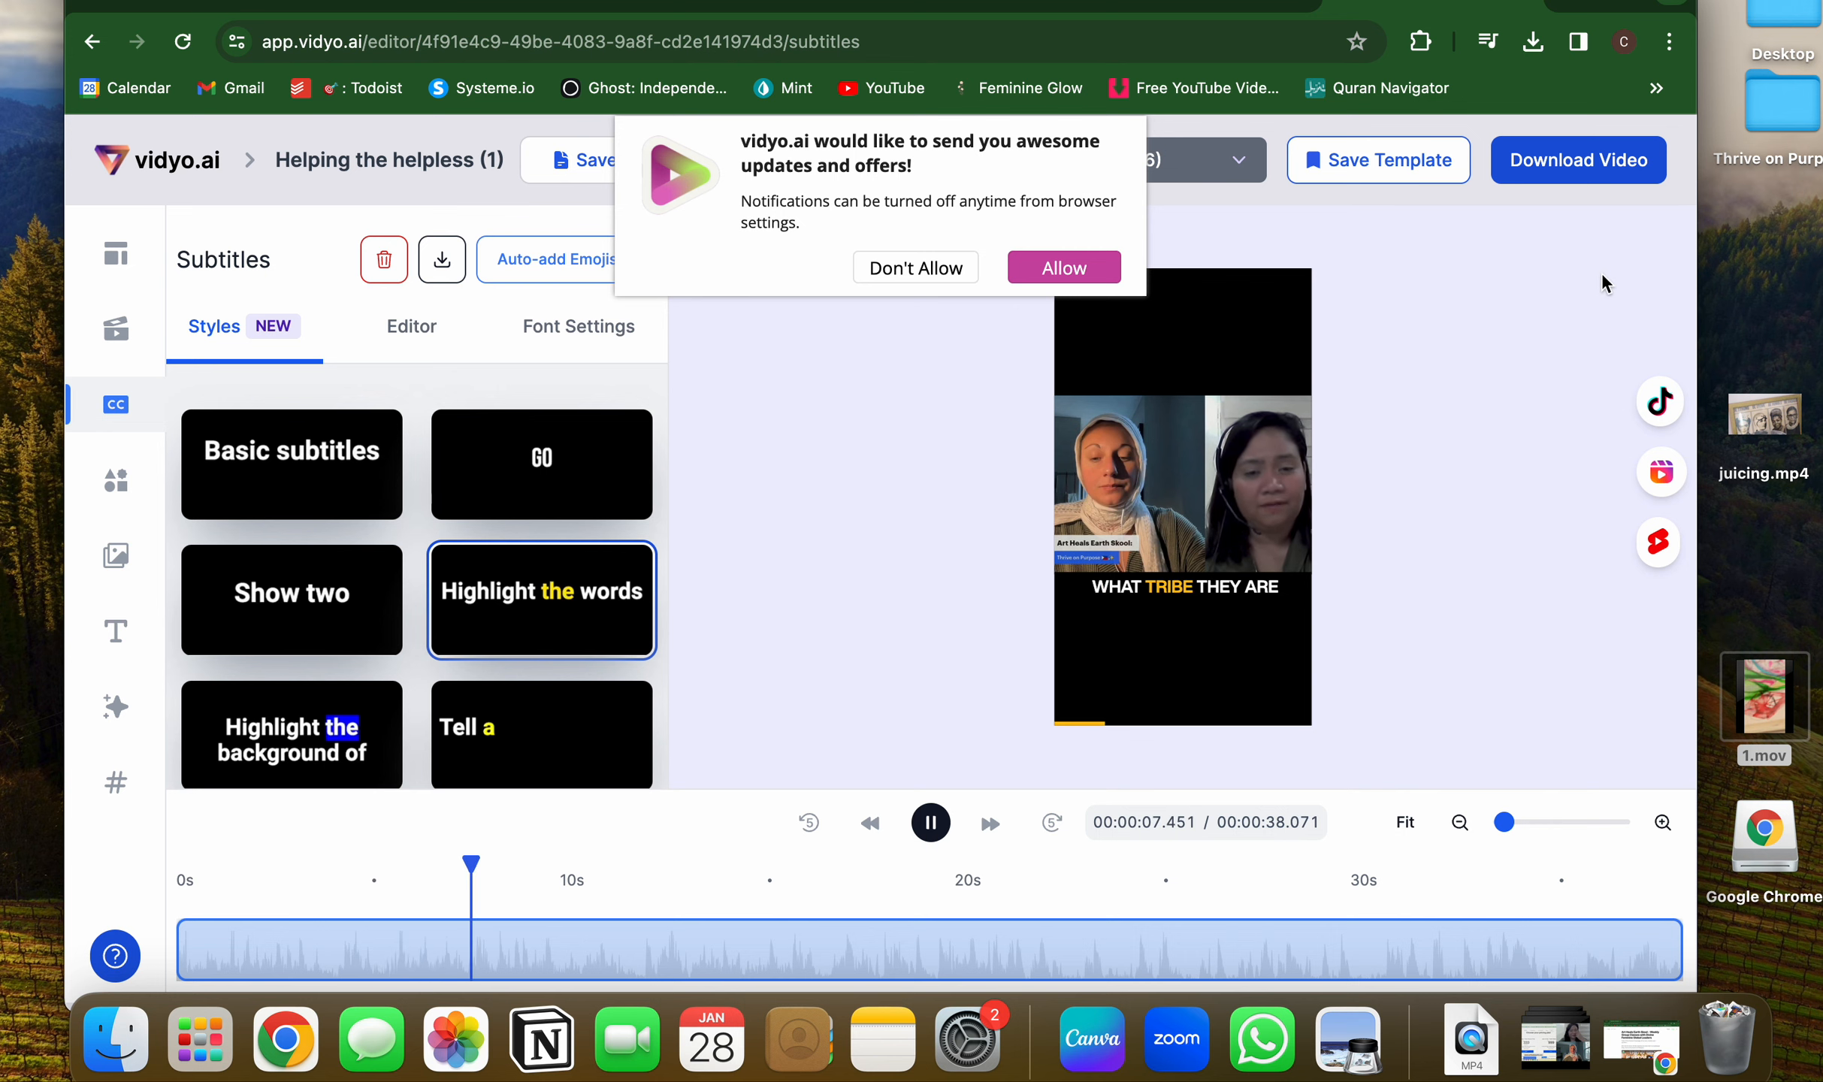
# Export the edited video at 720p and return to the dashboard.
pyautogui.click(1576, 167)
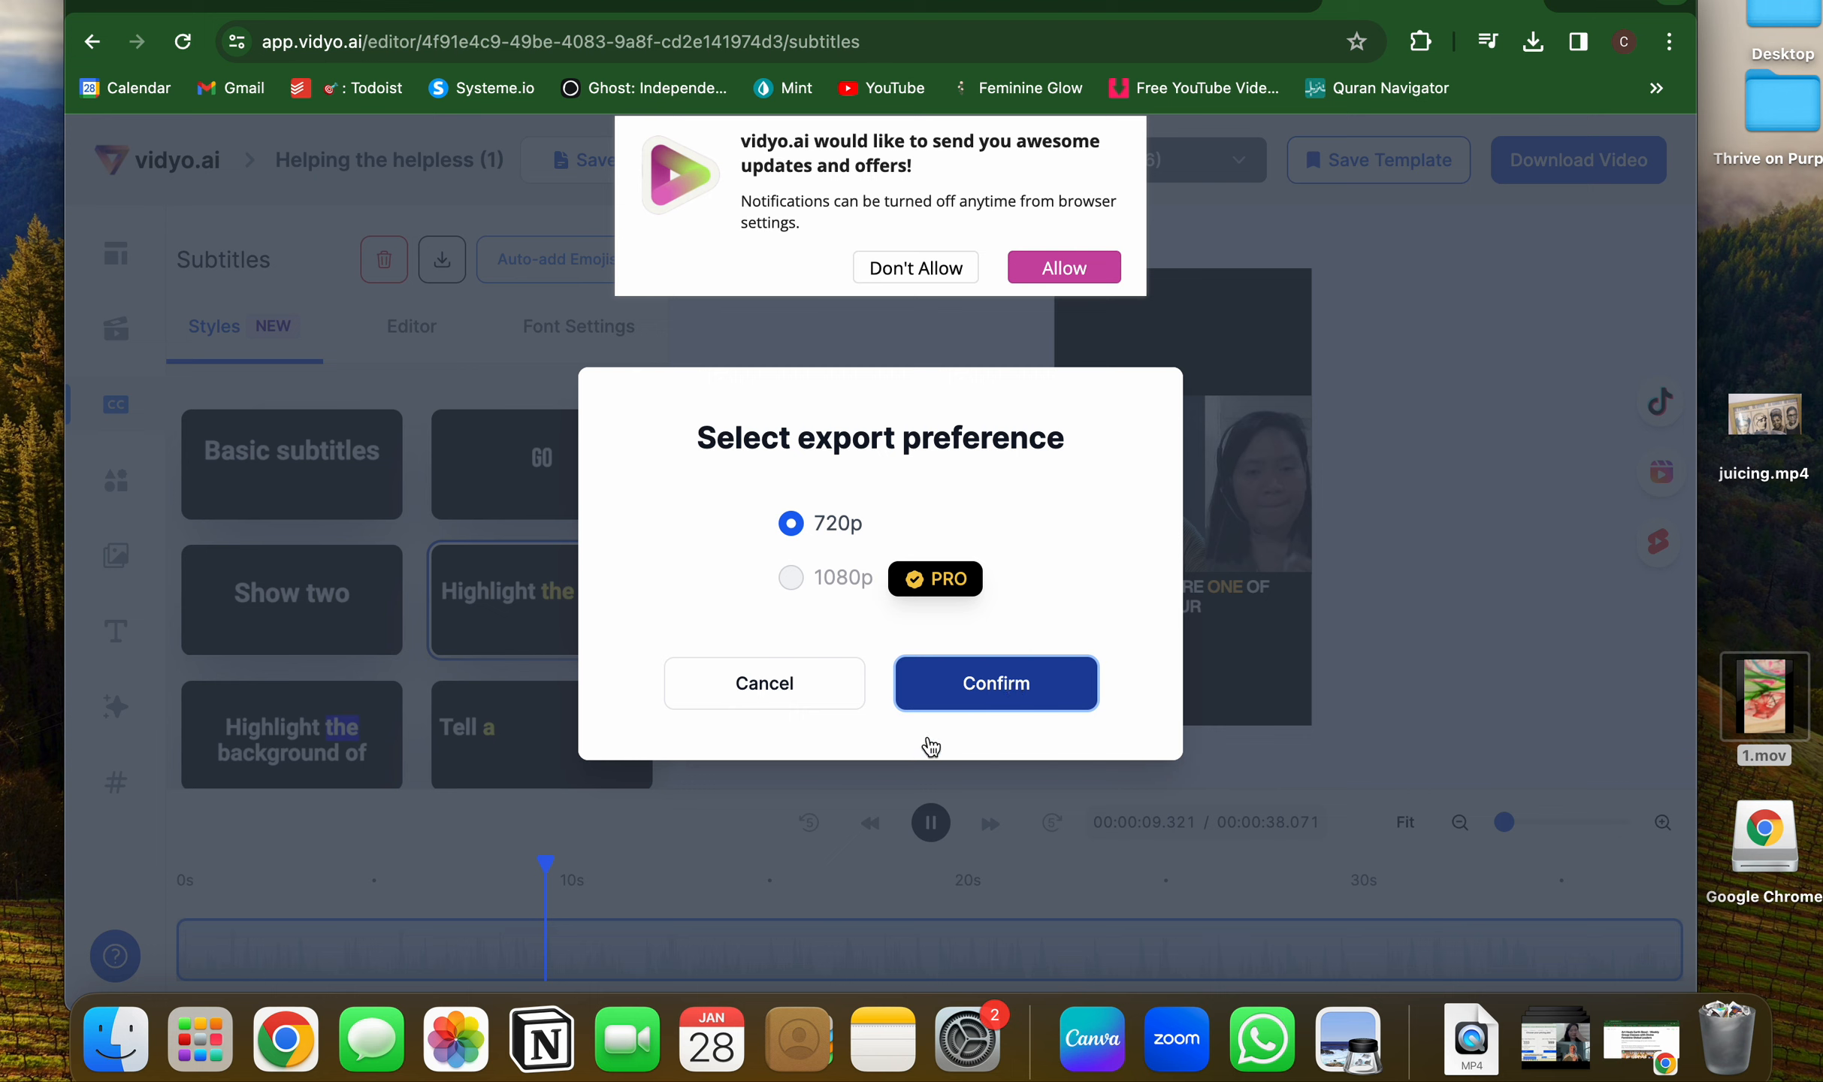
pyautogui.click(937, 685)
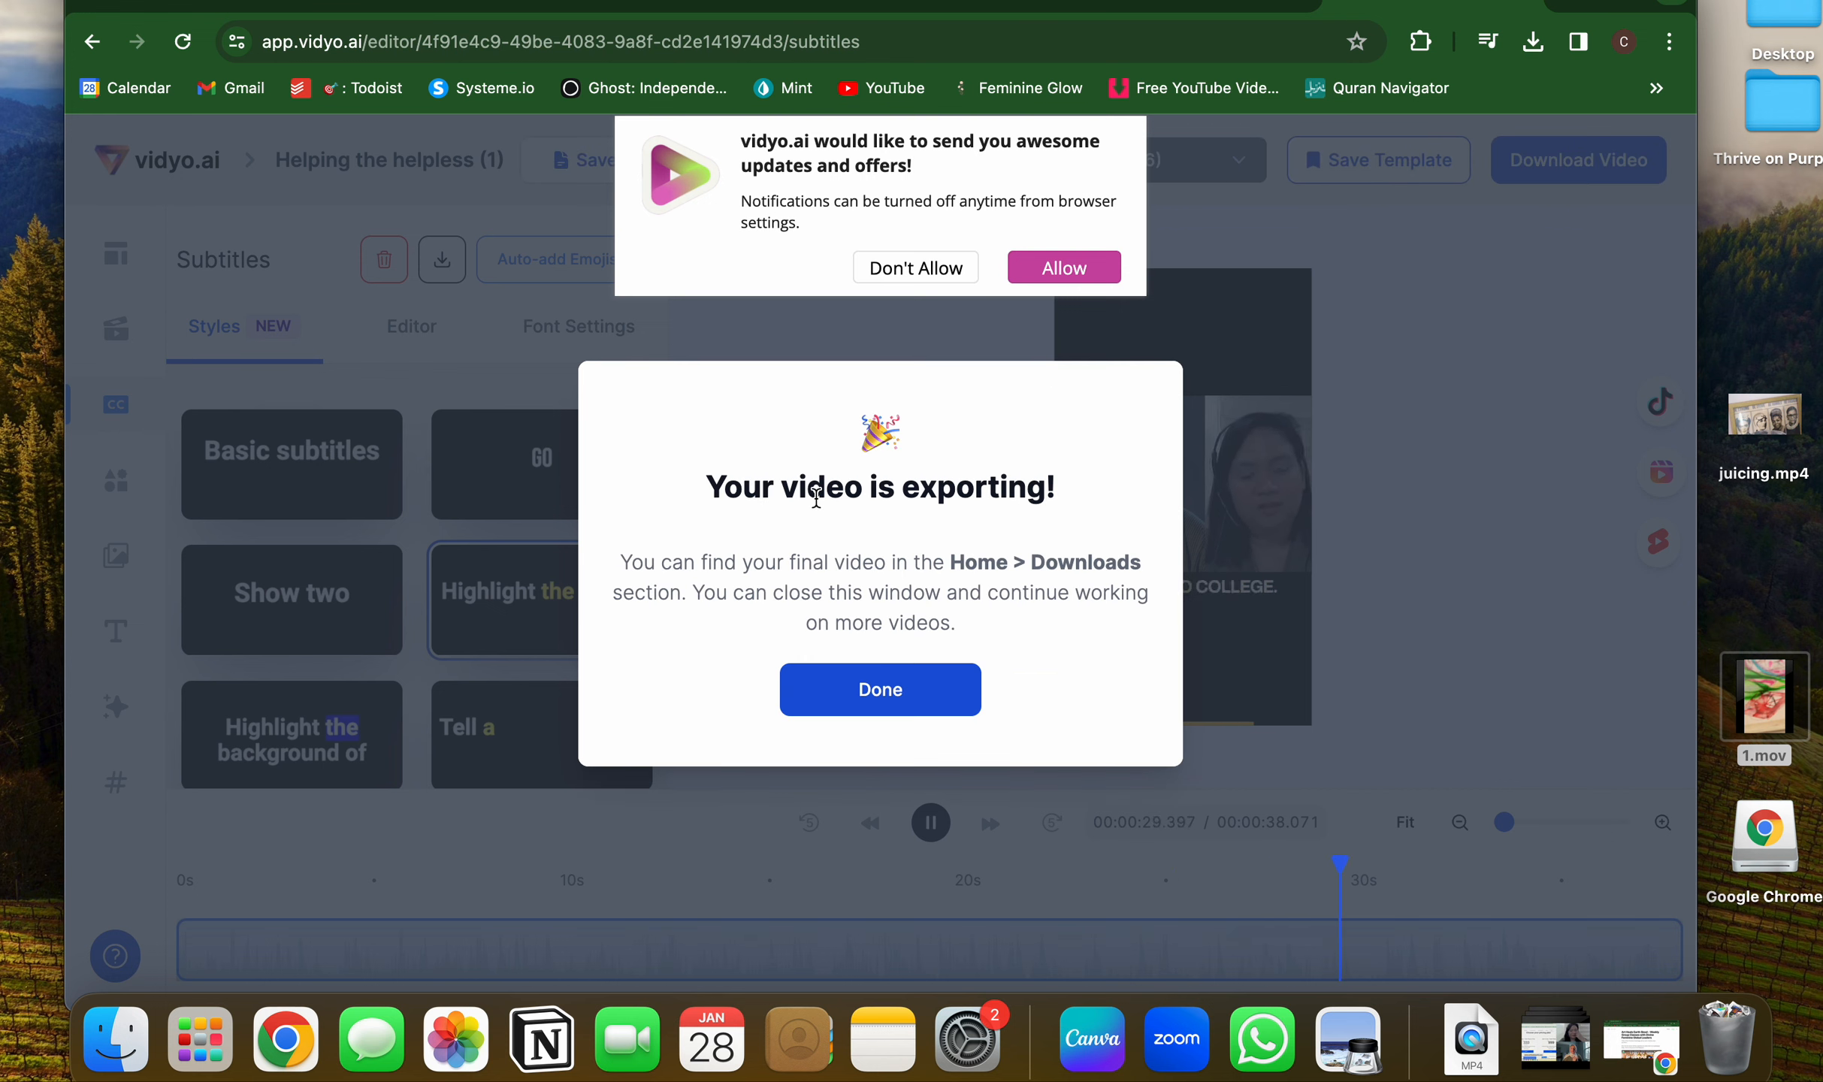
pyautogui.click(859, 694)
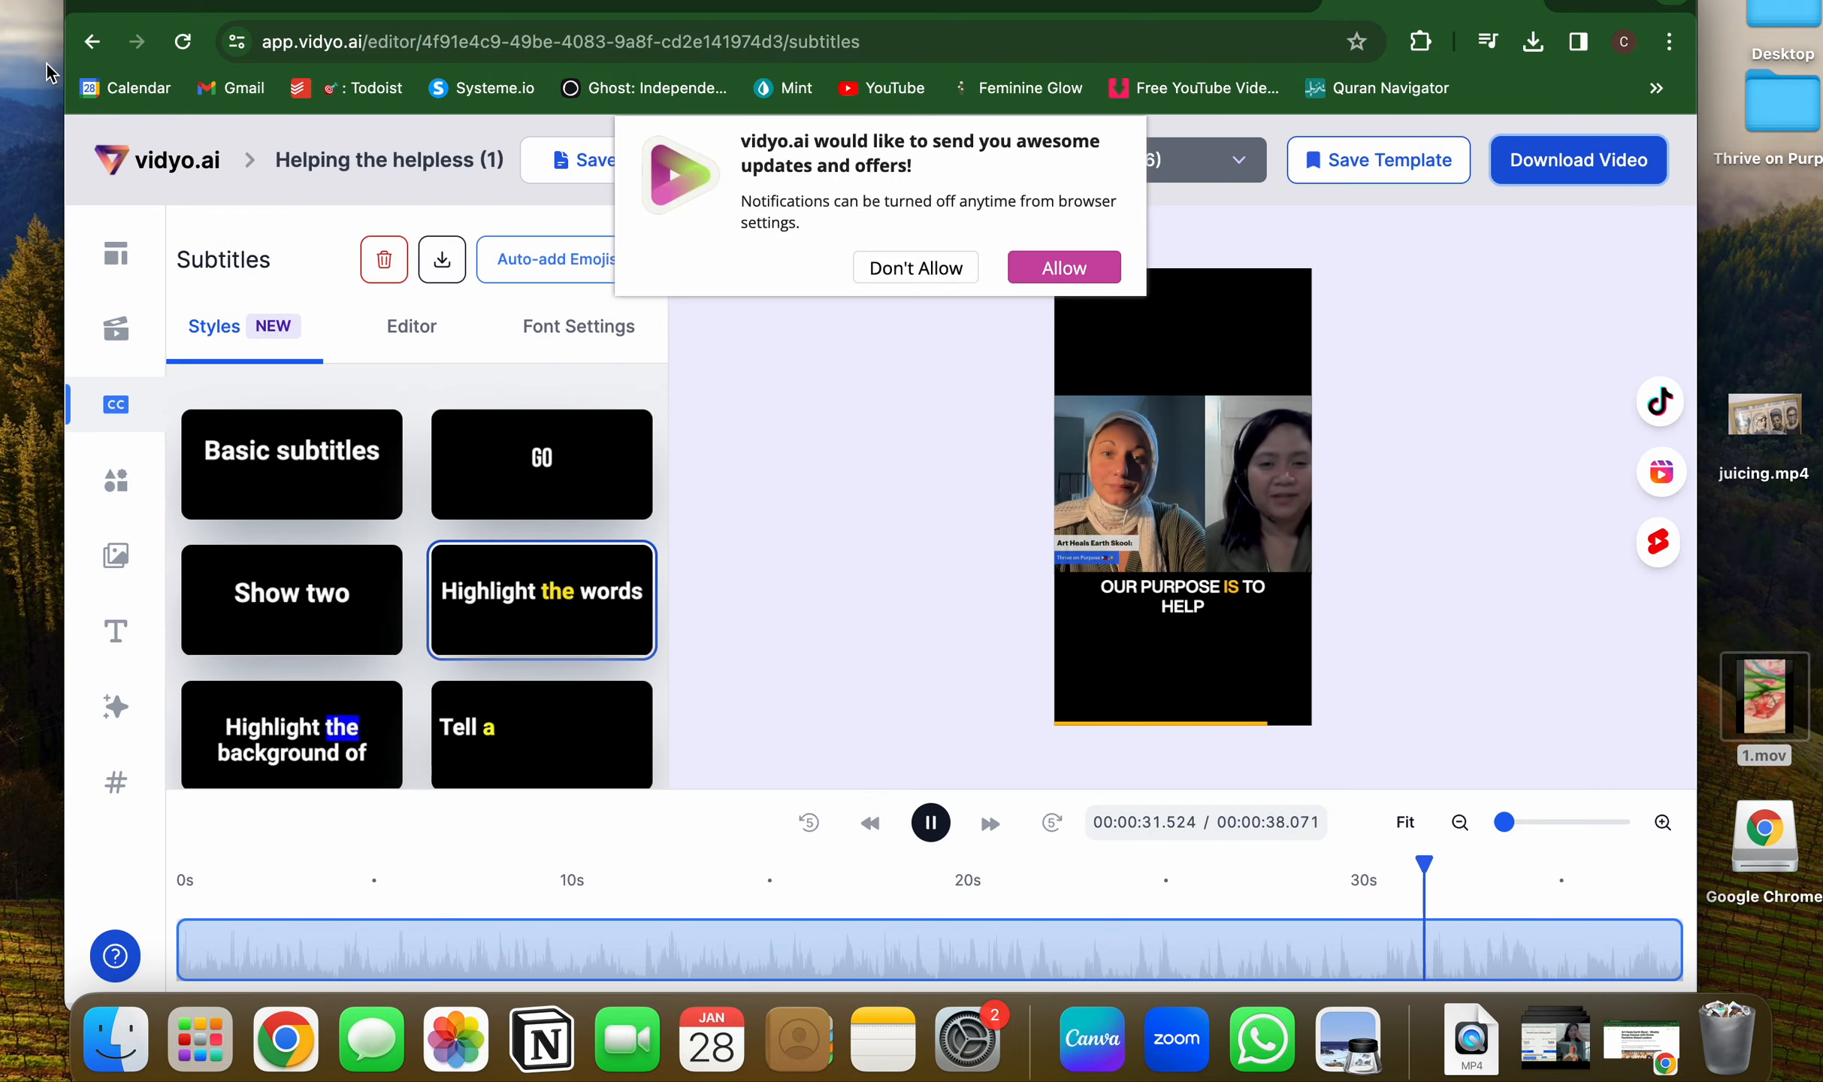
pyautogui.click(111, 160)
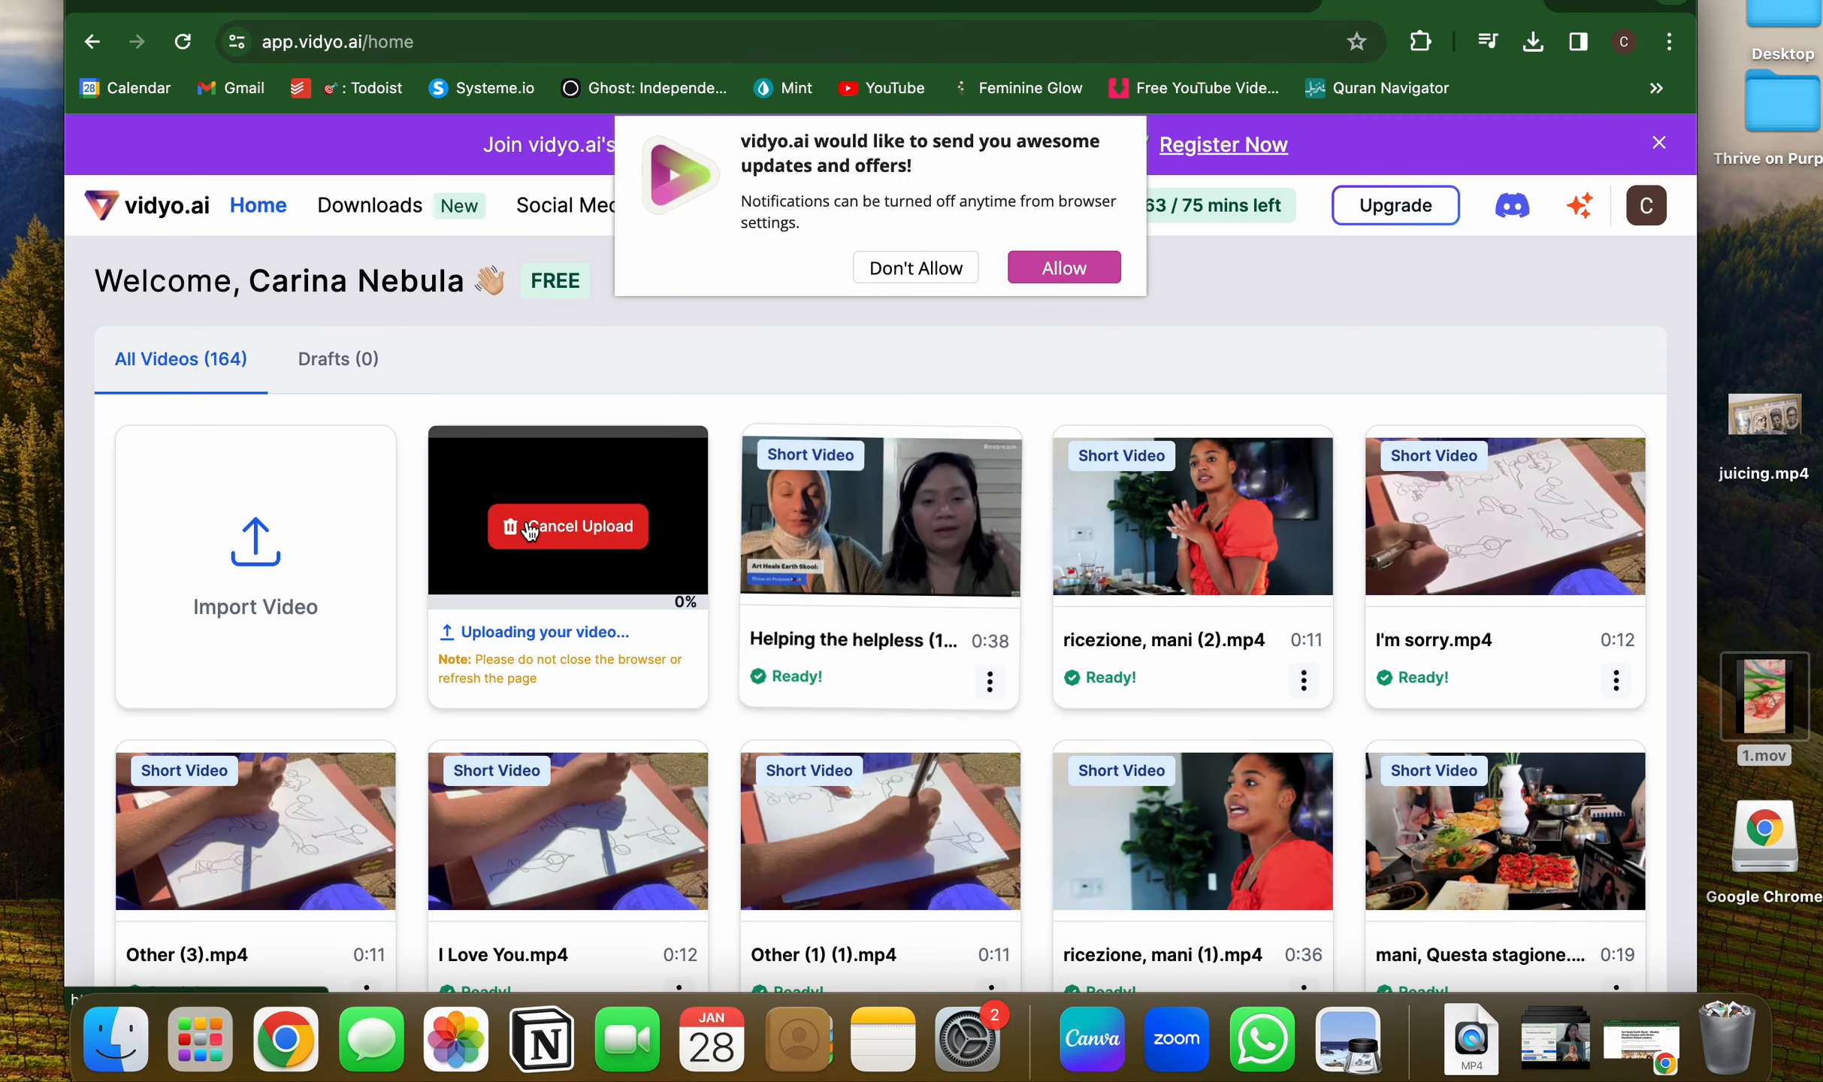
# Import the 45-second "Creating a Commu...nes.mp4" from the Downloads folder, keeping the preset personalization settings, and return to the dashboard.
pyautogui.click(295, 589)
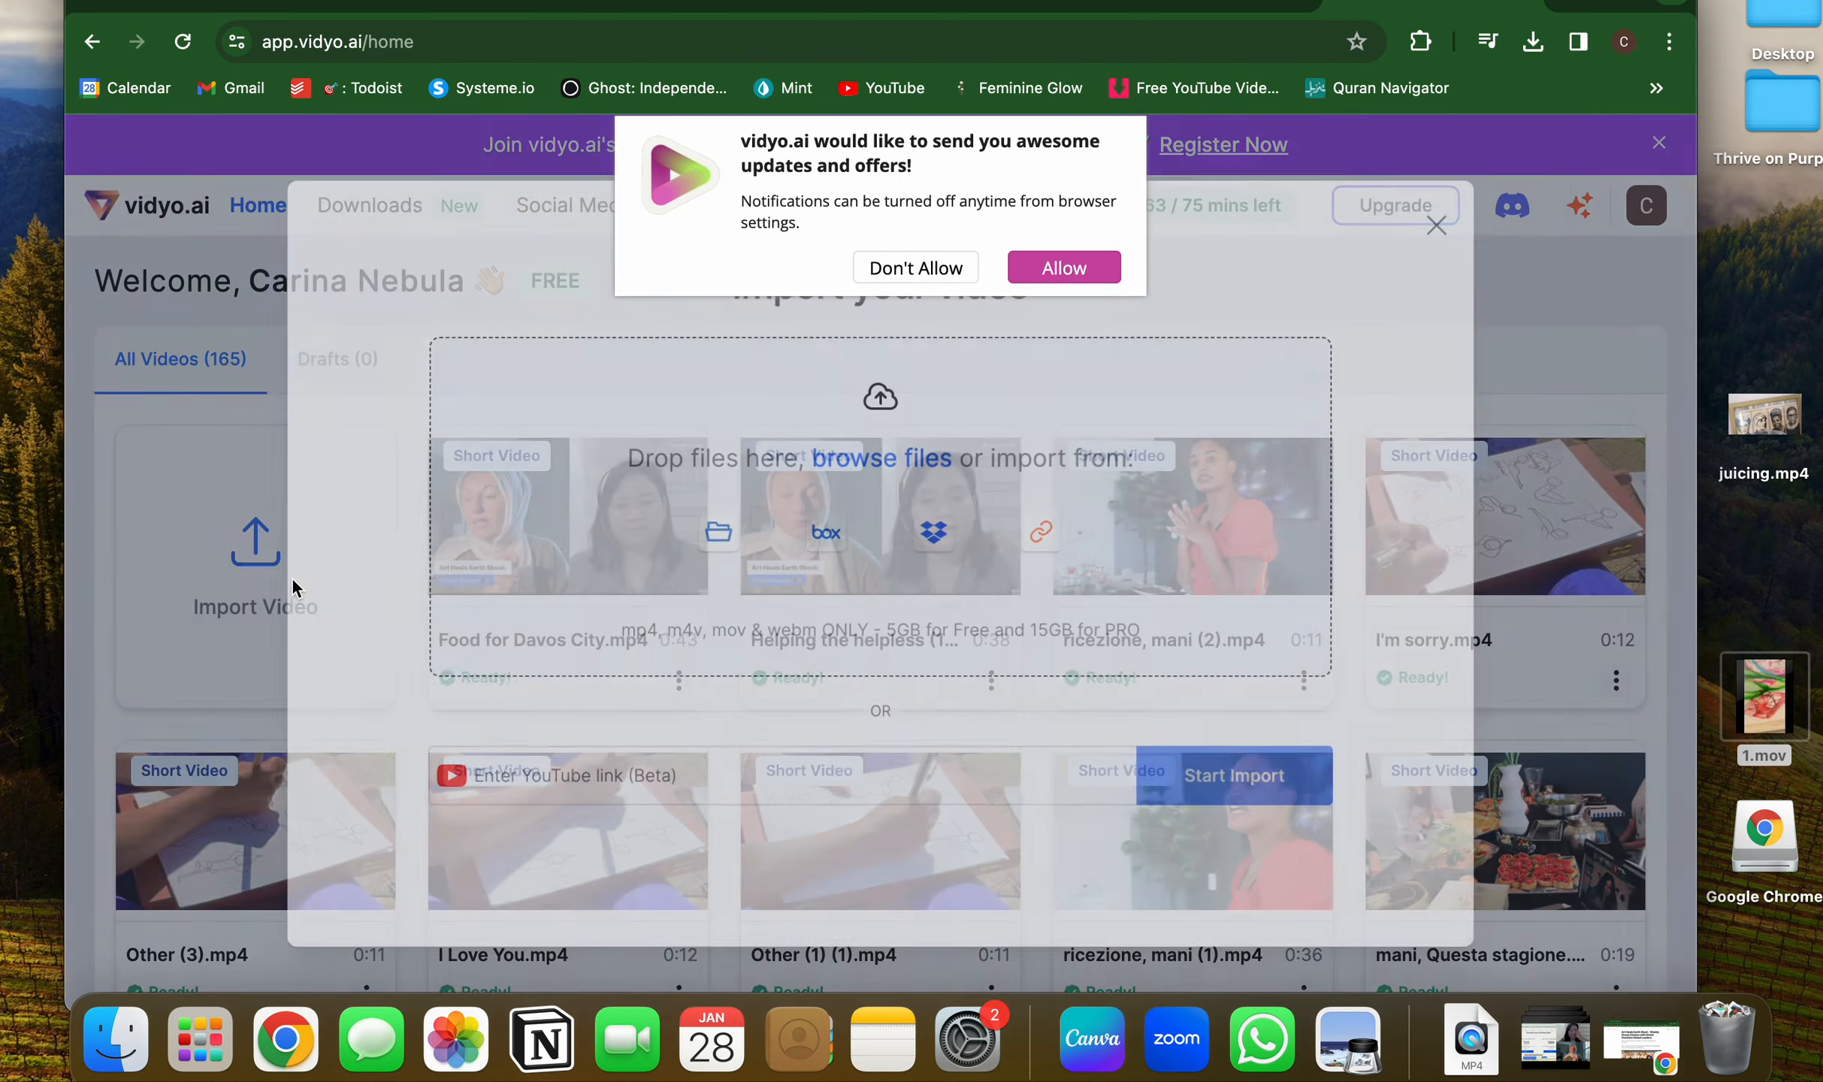
pyautogui.click(709, 532)
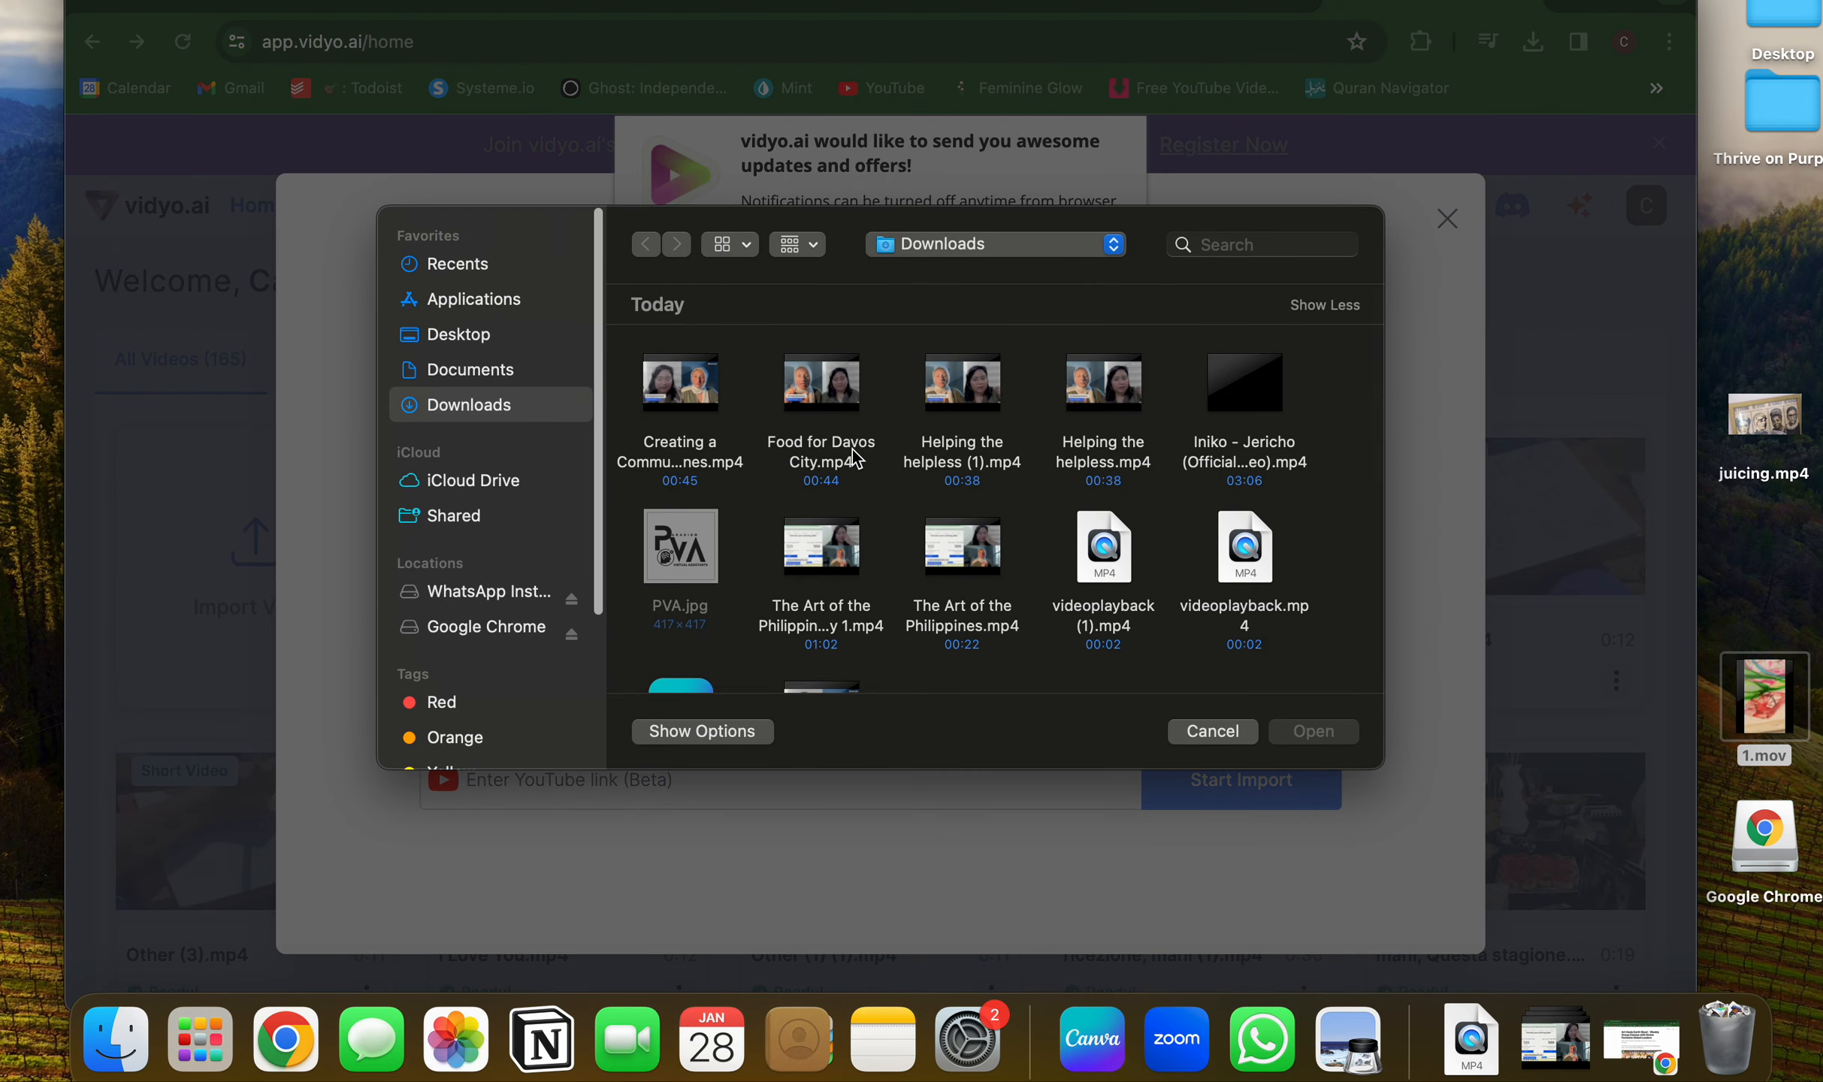
pyautogui.moveTo(840, 414)
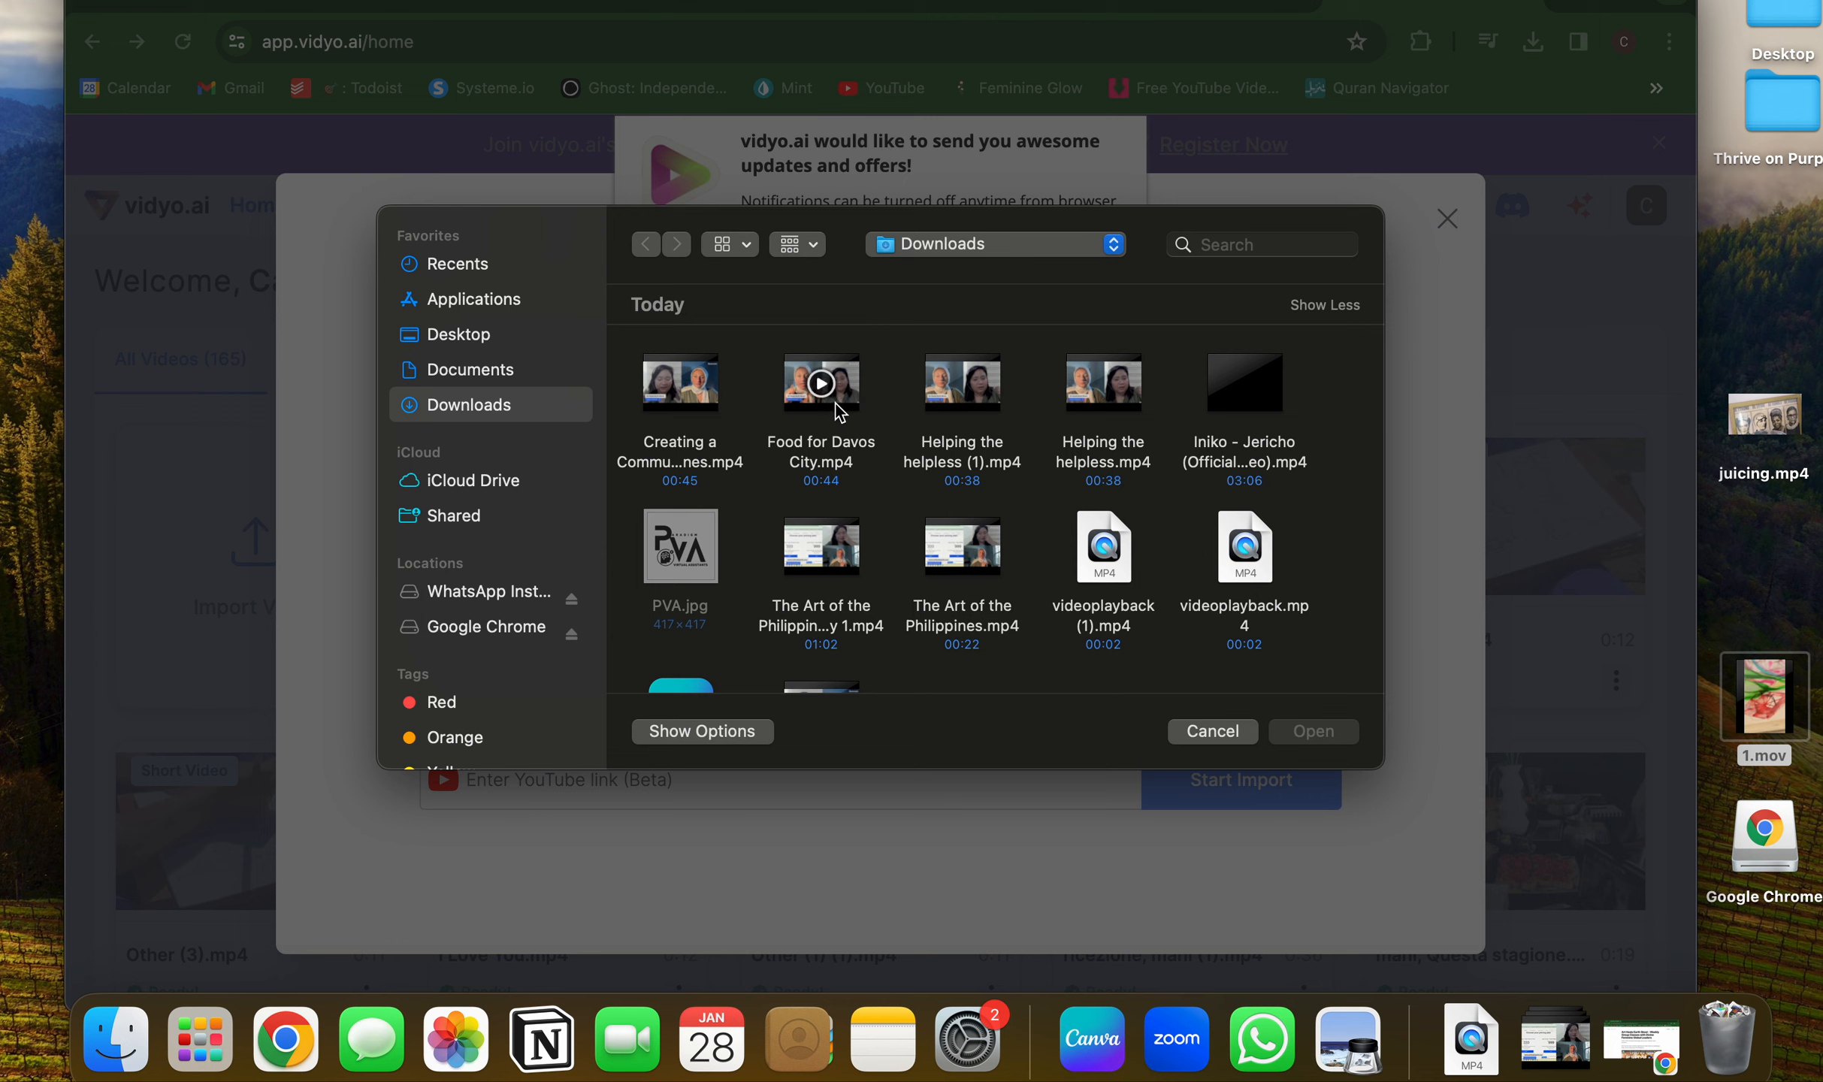
pyautogui.click(680, 405)
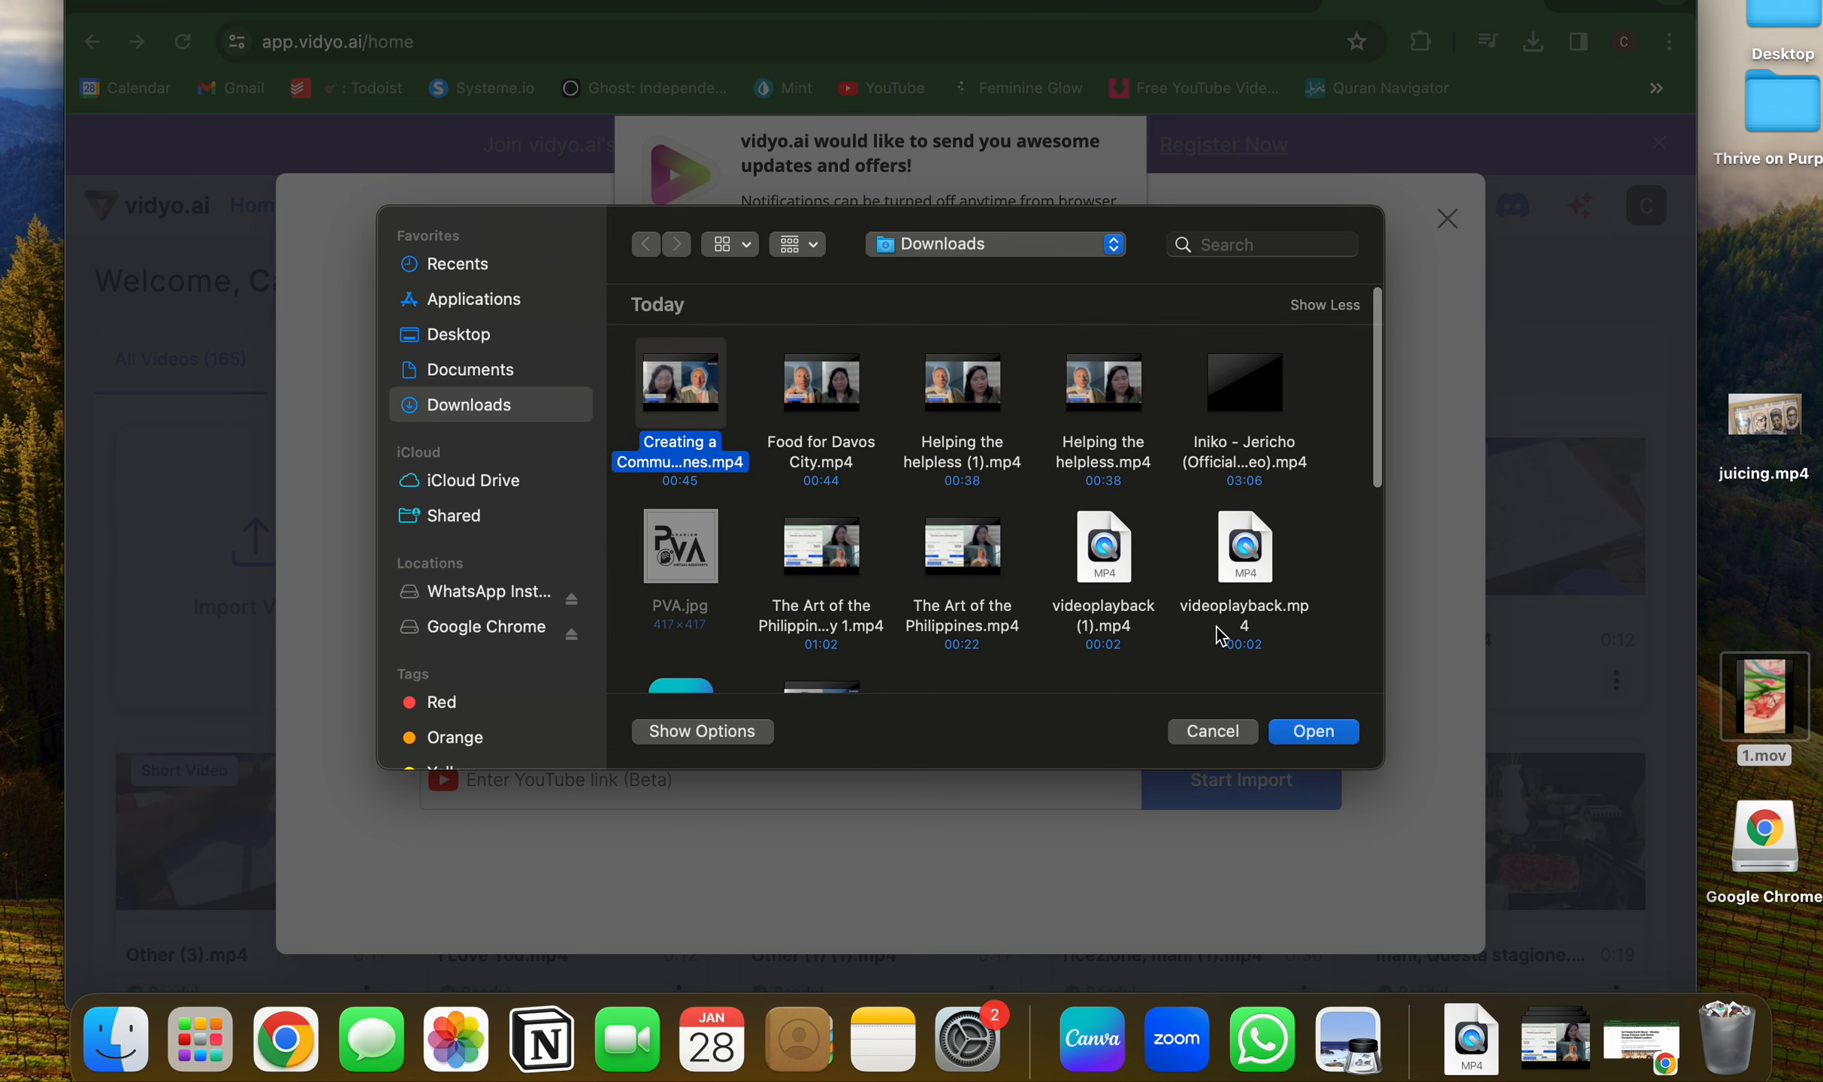
pyautogui.click(1330, 741)
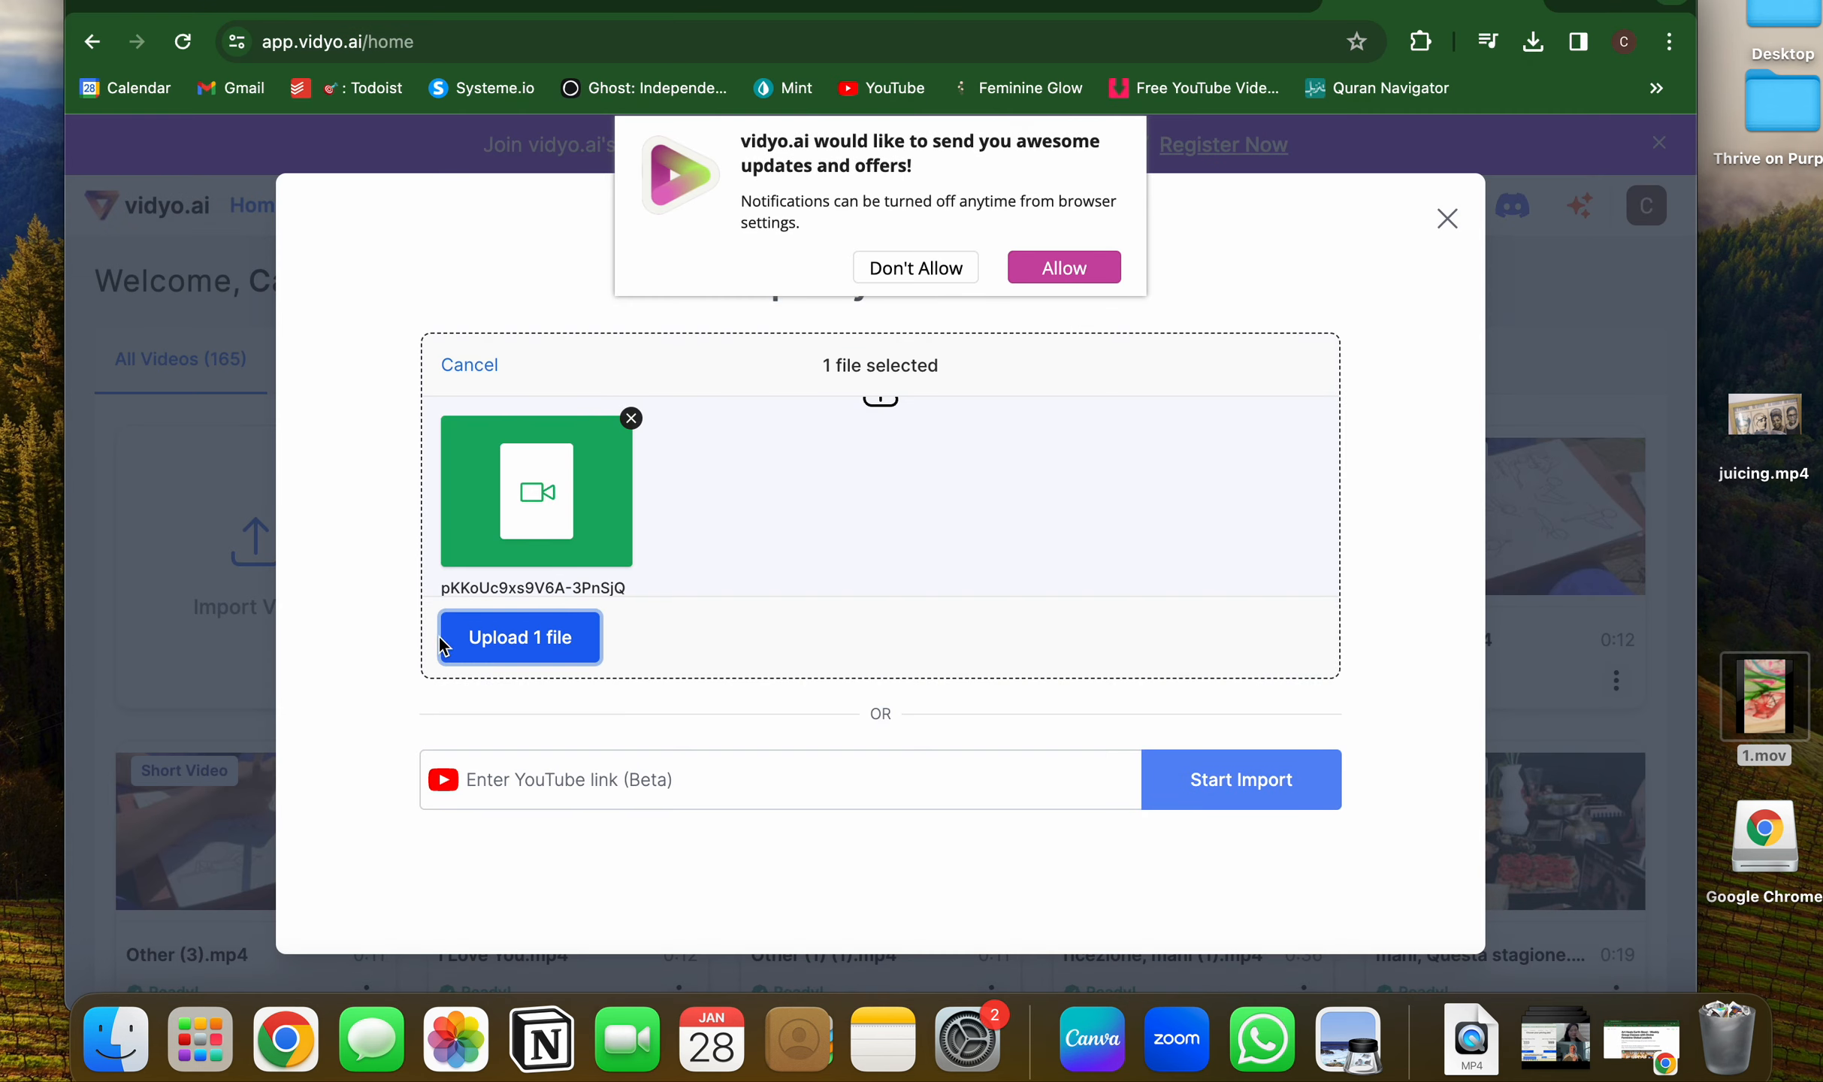
pyautogui.click(442, 637)
pyautogui.click(954, 913)
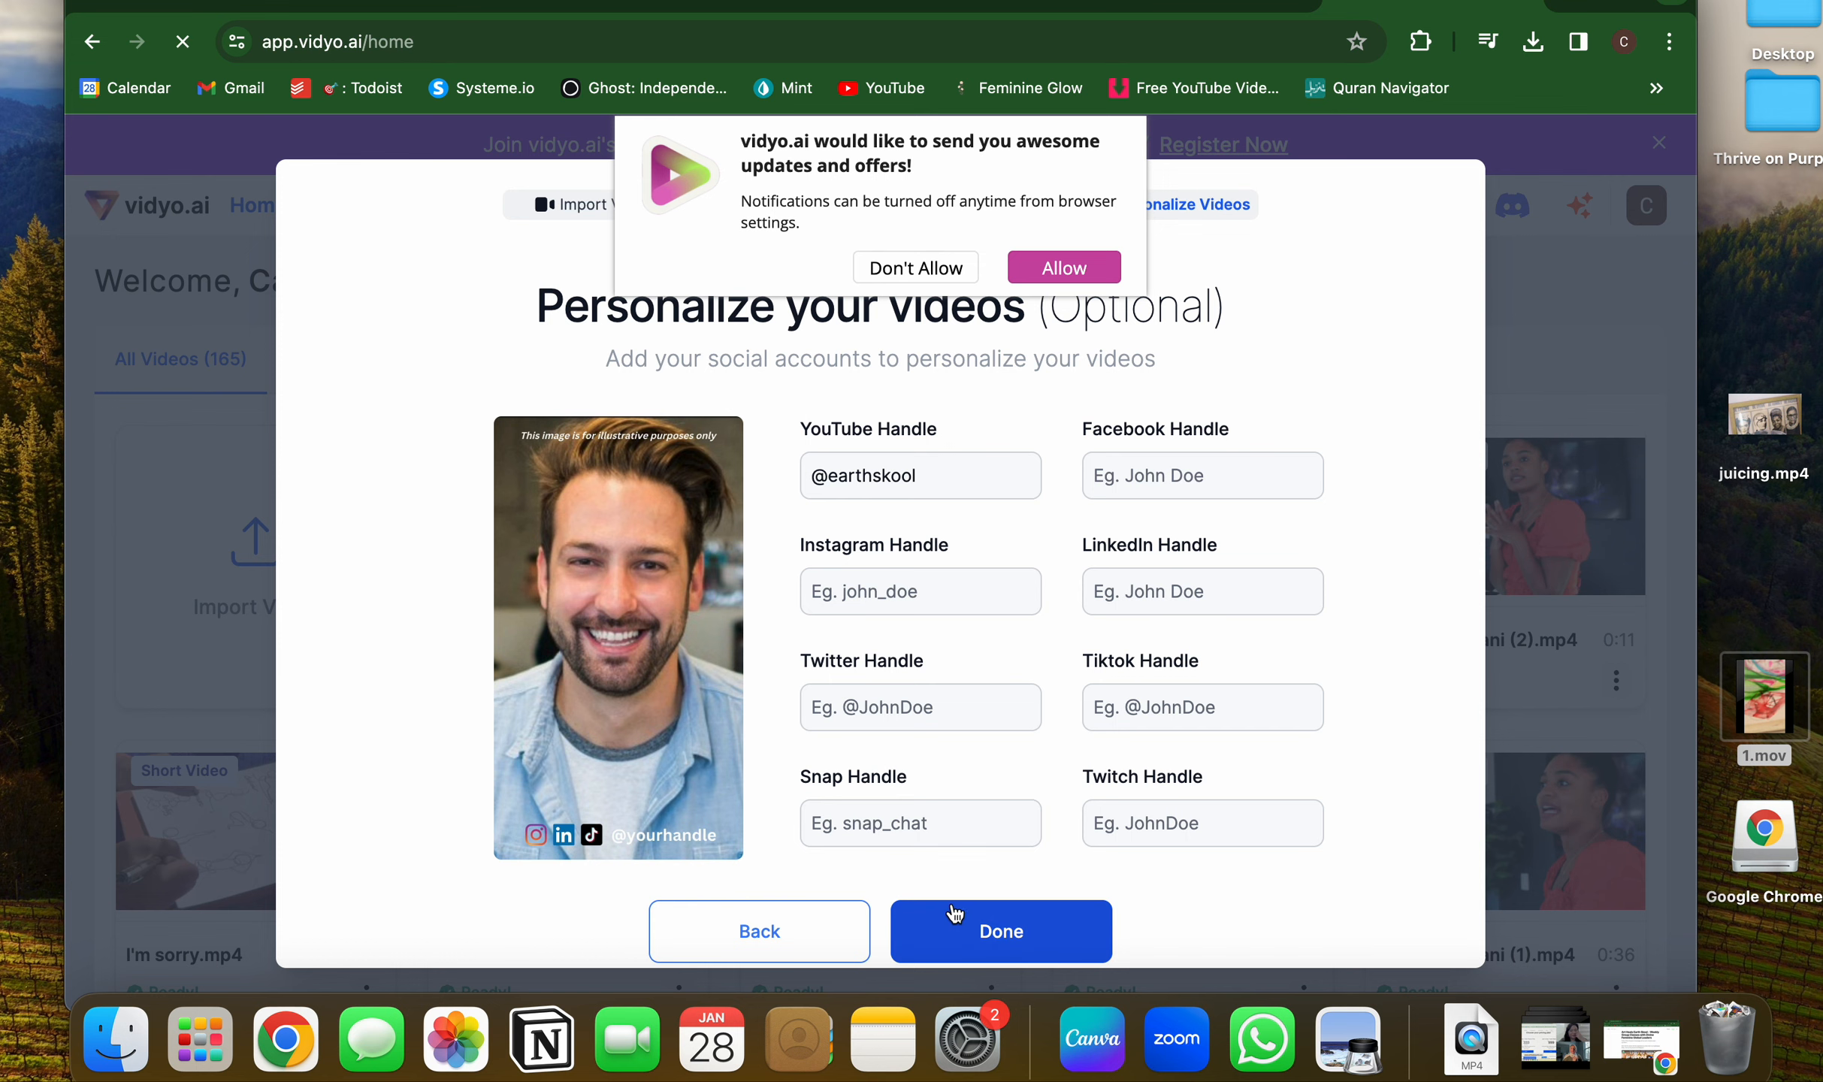
pyautogui.click(873, 752)
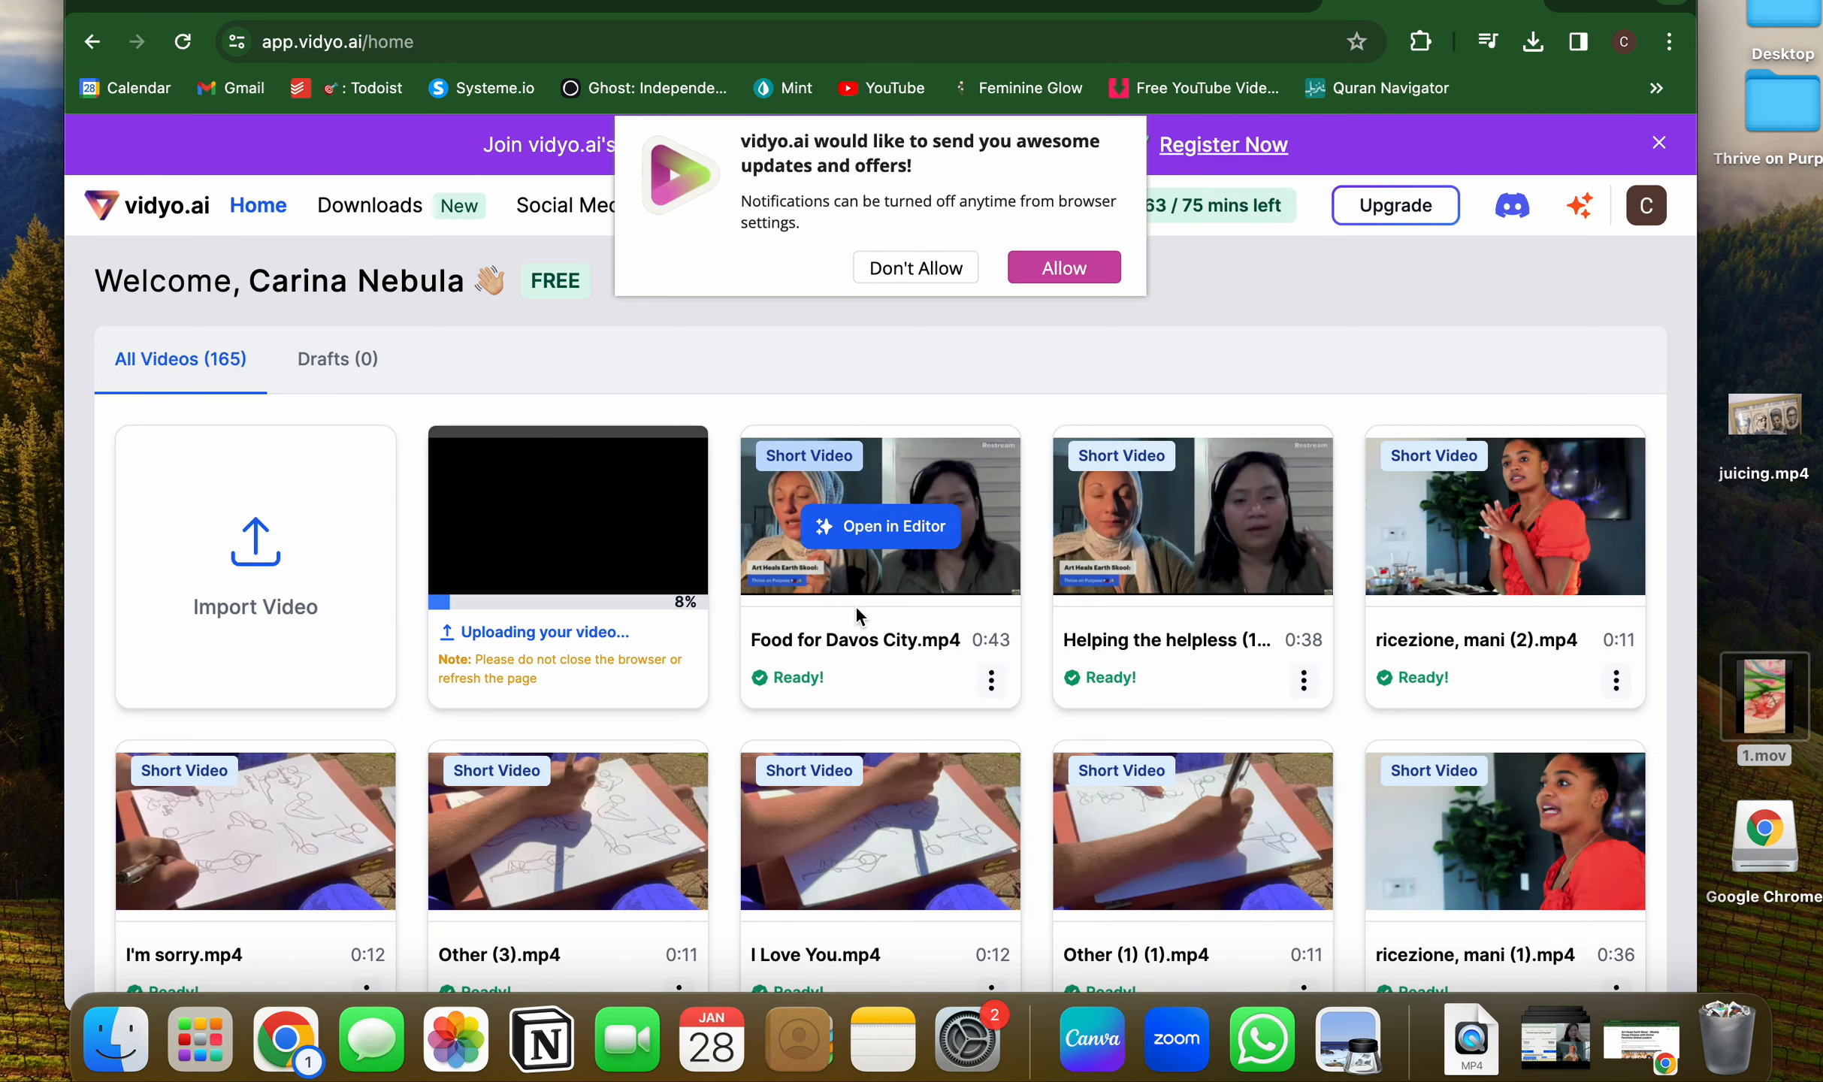
# Open "Food for Davos City.mp4" in the editor and apply the first template with plain white uppercase captions.
pyautogui.click(862, 530)
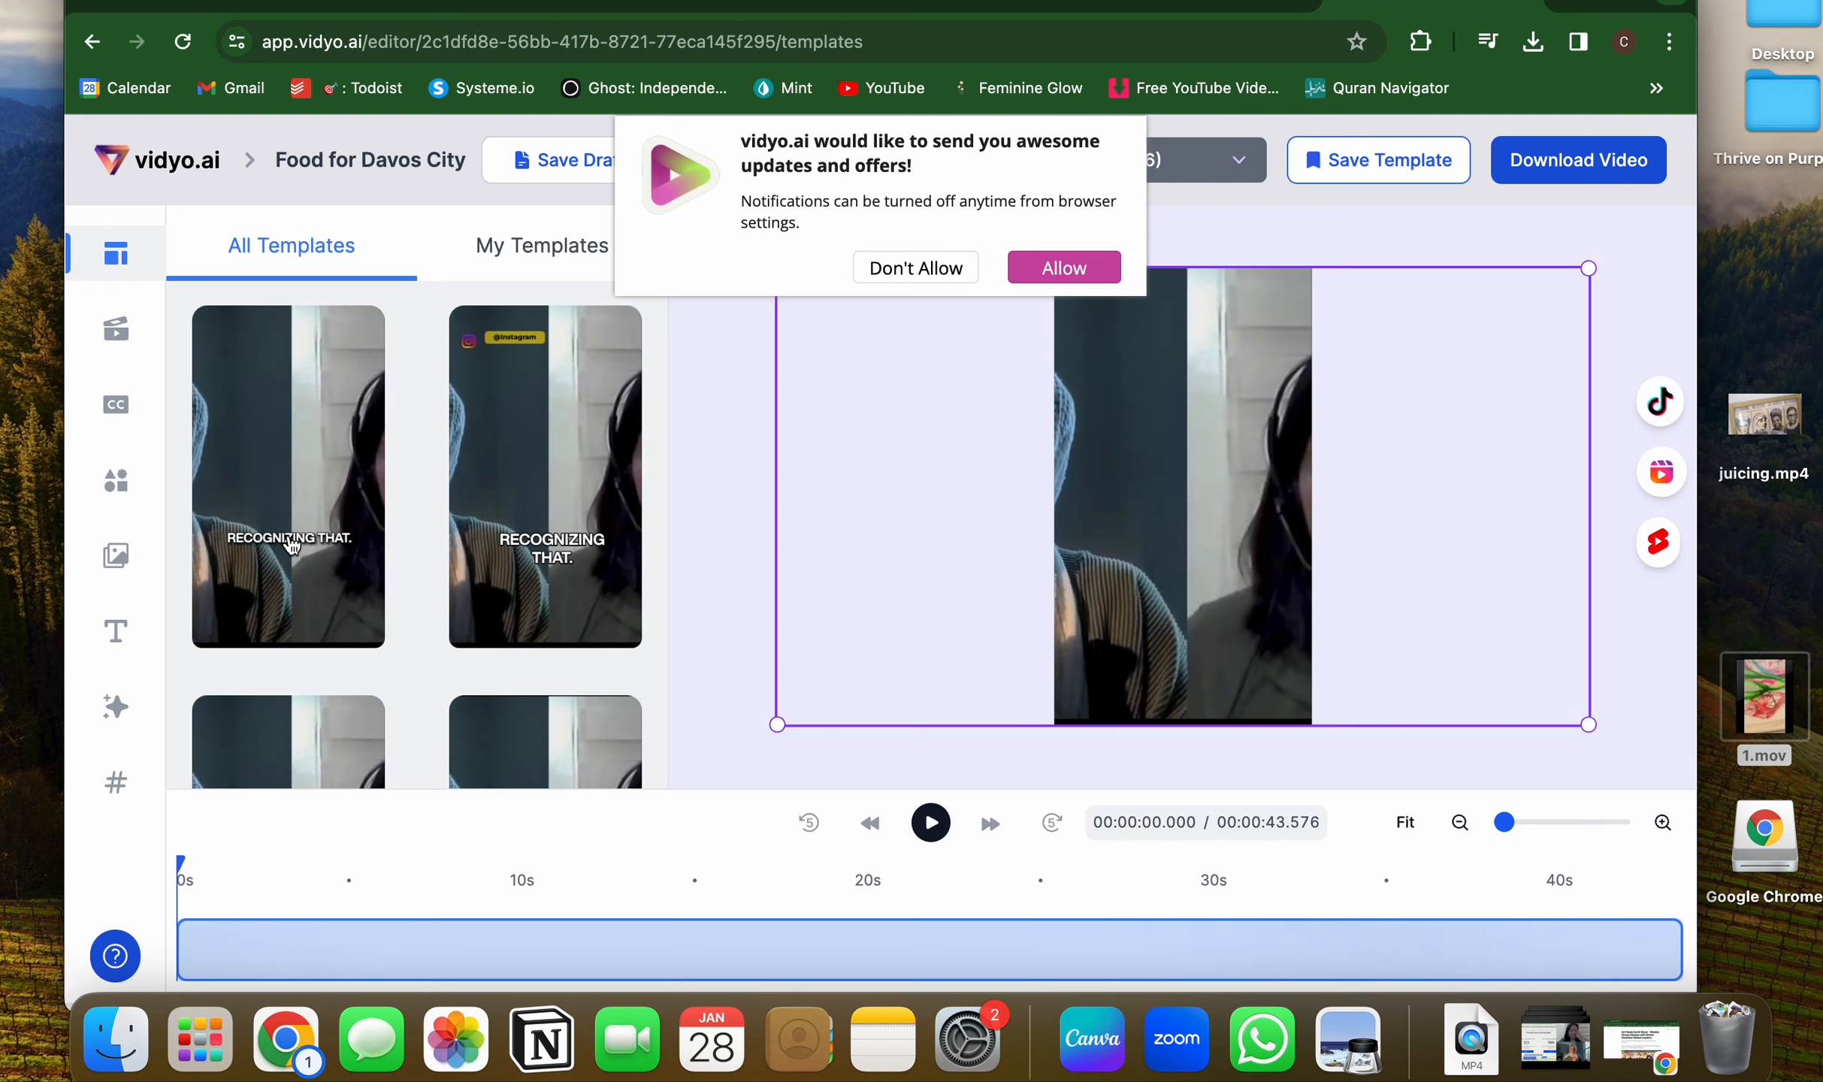
pyautogui.click(357, 504)
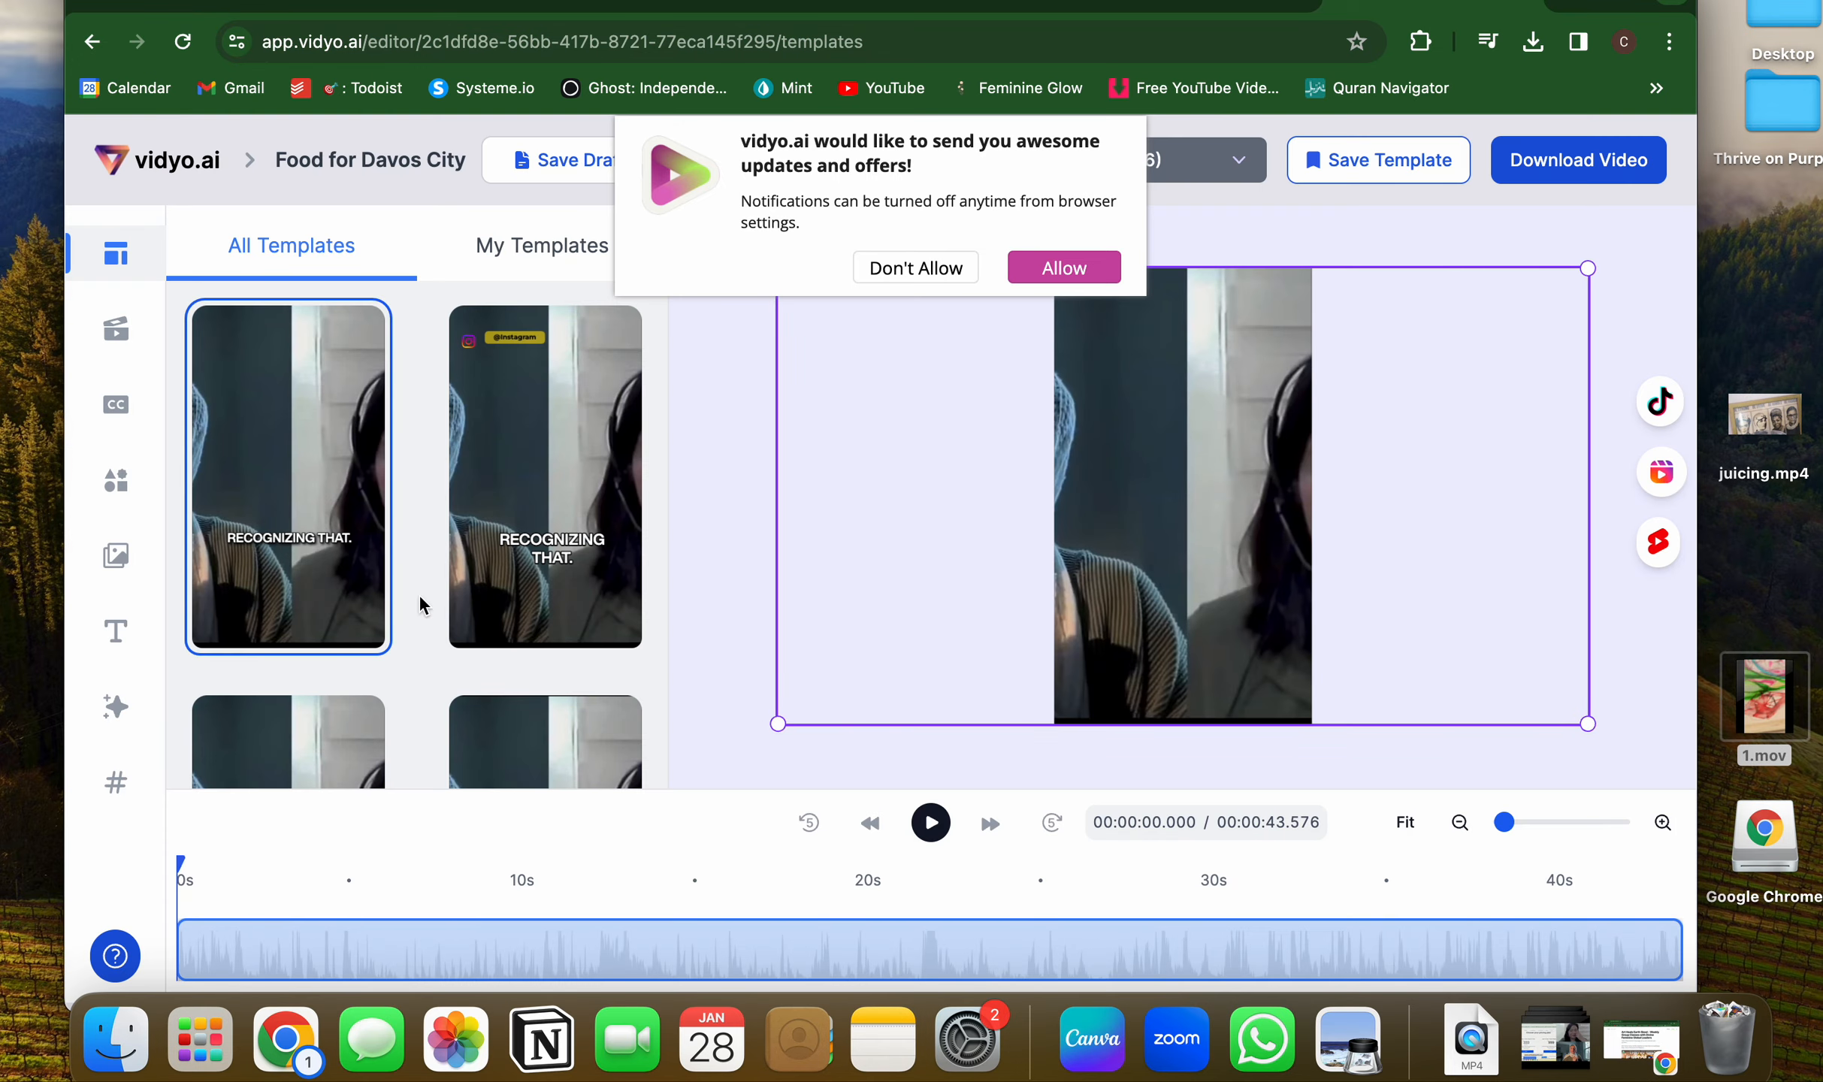
# Scale down and reposition the video so both speakers fit across the middle of the vertical frame, and play the clip.
pyautogui.moveTo(778, 728); pyautogui.dragTo(1133, 572)
pyautogui.click(1056, 597)
pyautogui.click(1167, 532)
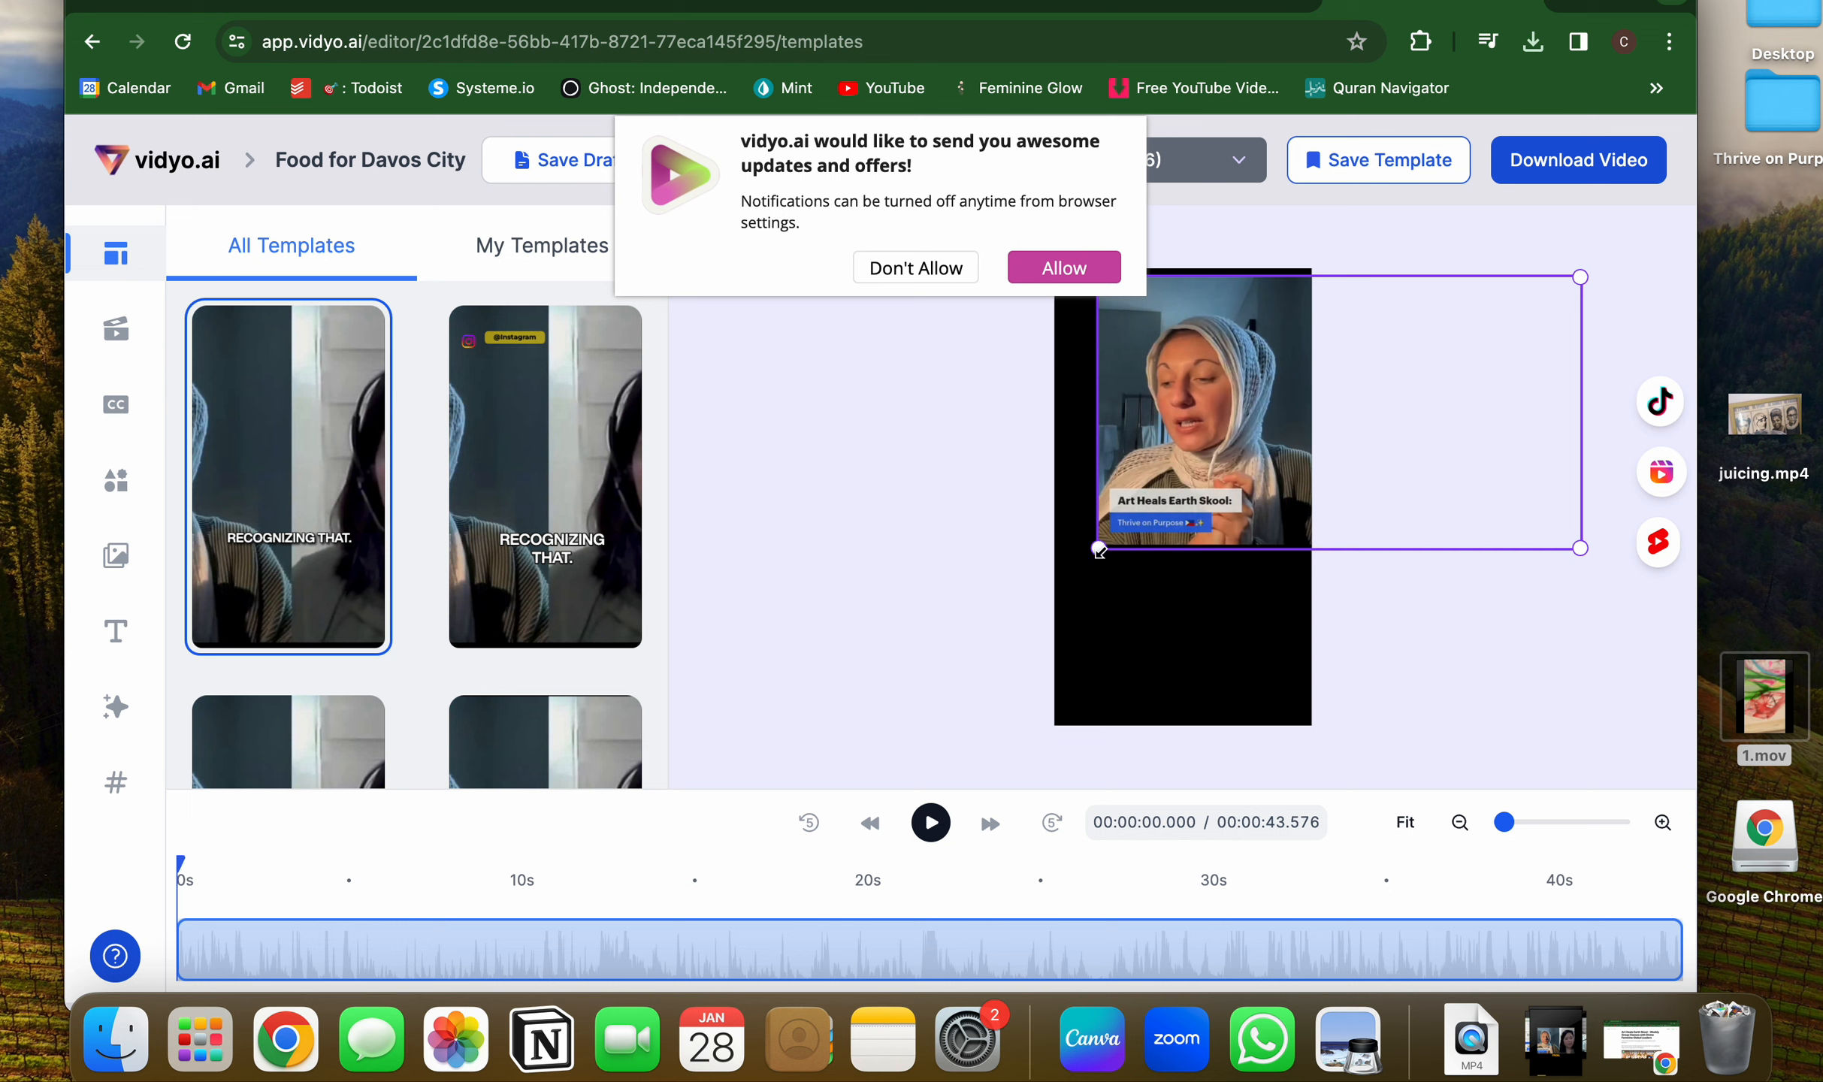
pyautogui.moveTo(1098, 551); pyautogui.dragTo(1054, 541)
pyautogui.moveTo(1118, 472); pyautogui.dragTo(1108, 481)
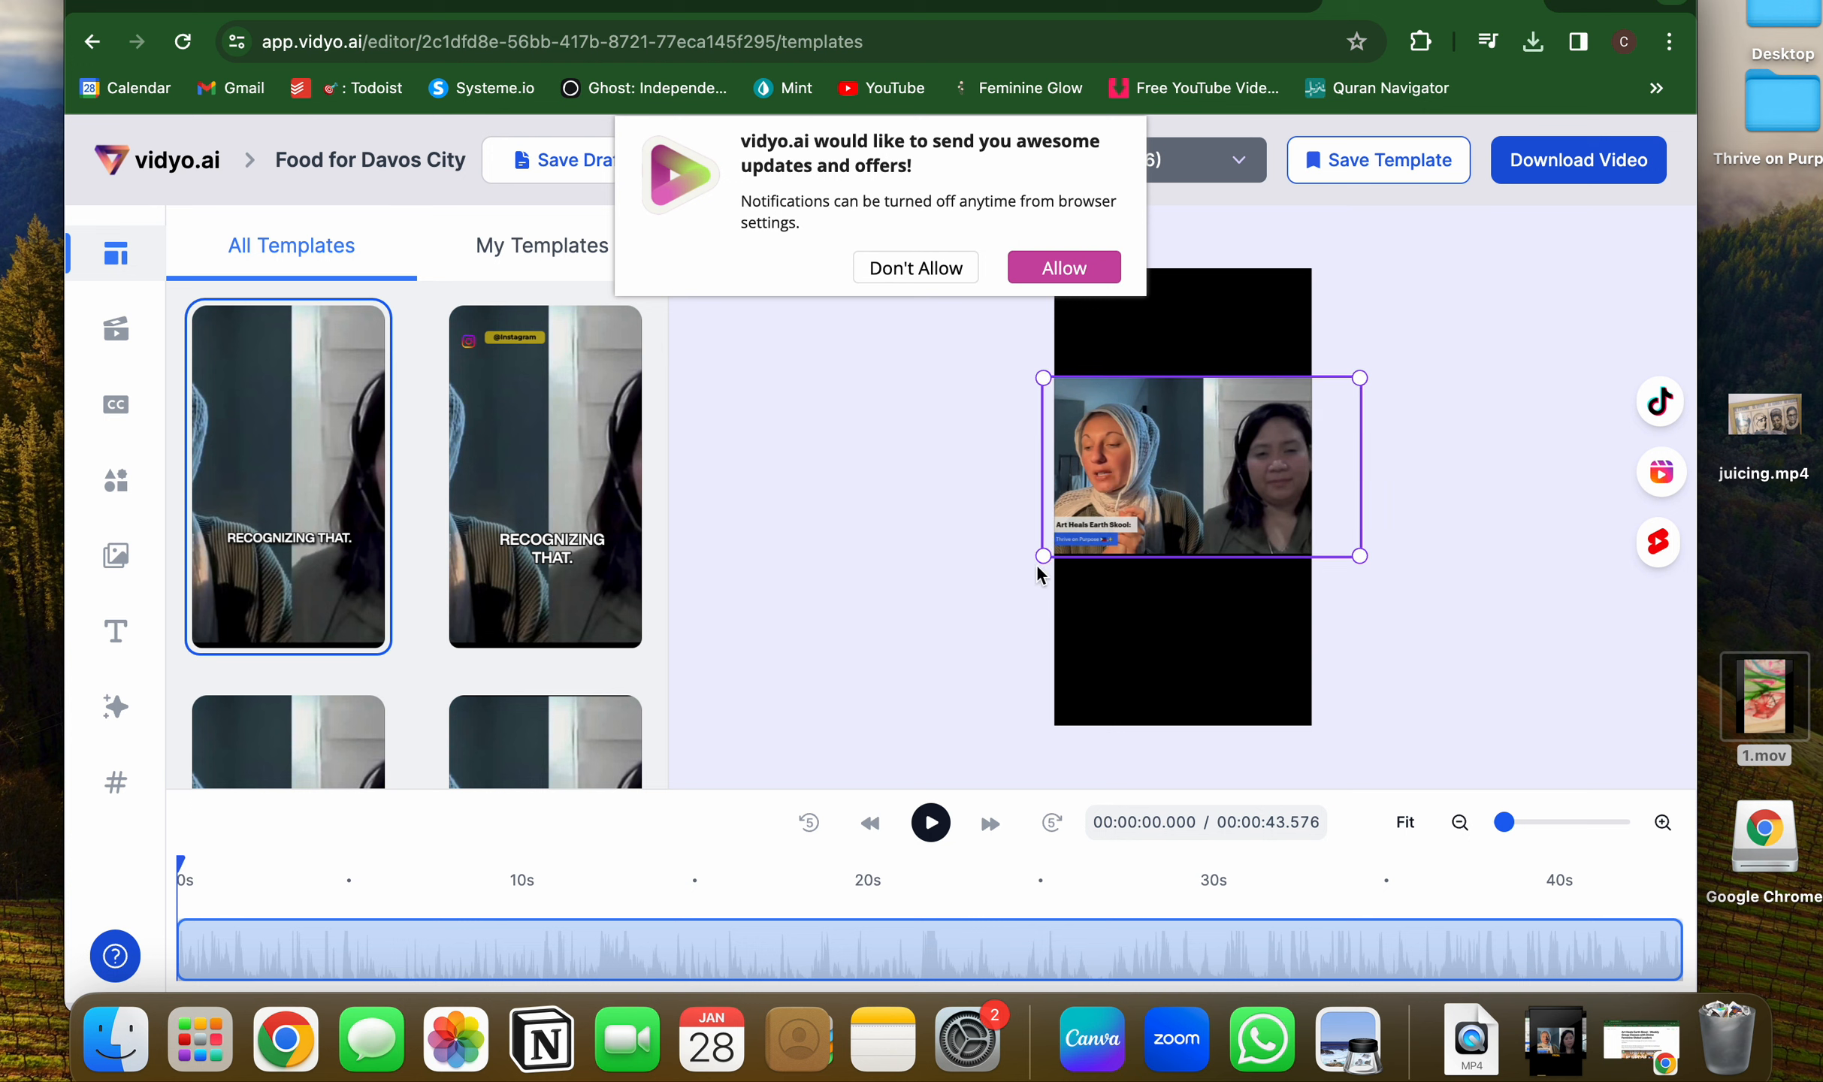
pyautogui.moveTo(1040, 560); pyautogui.dragTo(1065, 547)
pyautogui.moveTo(1144, 496); pyautogui.dragTo(1136, 502)
pyautogui.click(1133, 595)
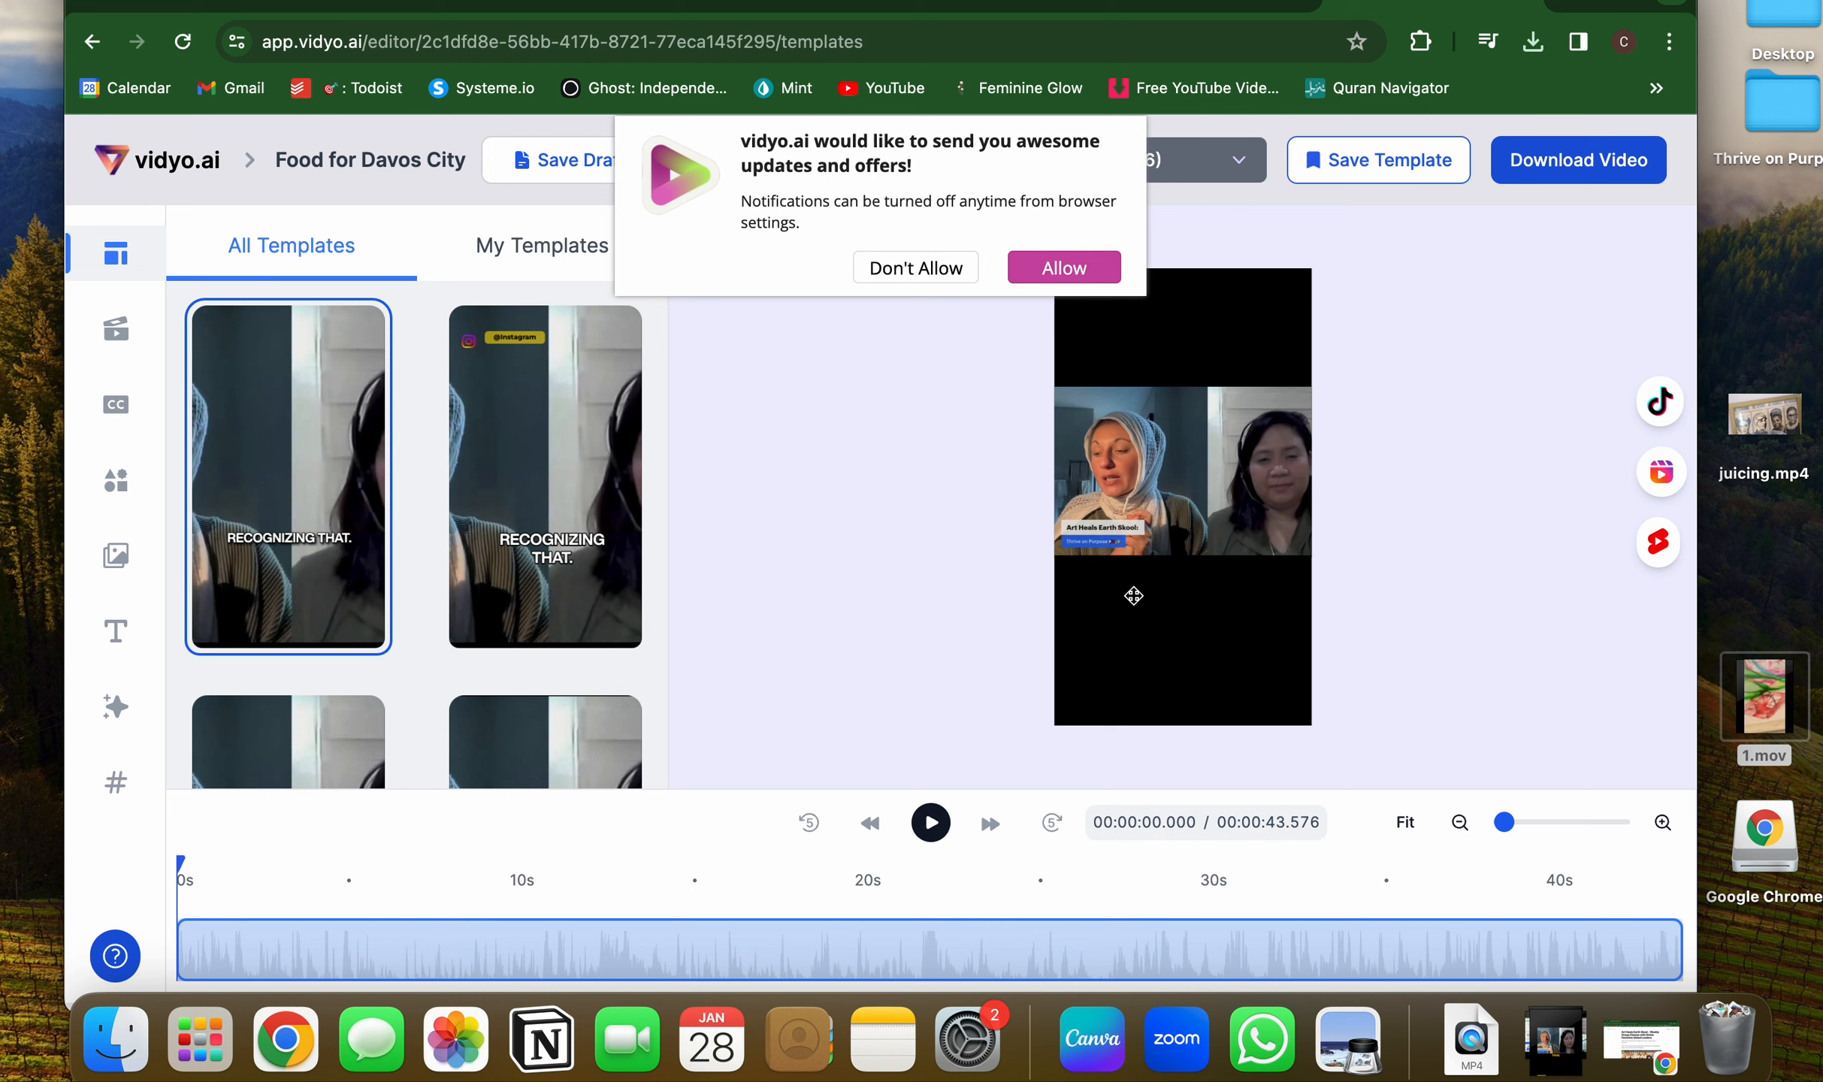
pyautogui.click(931, 825)
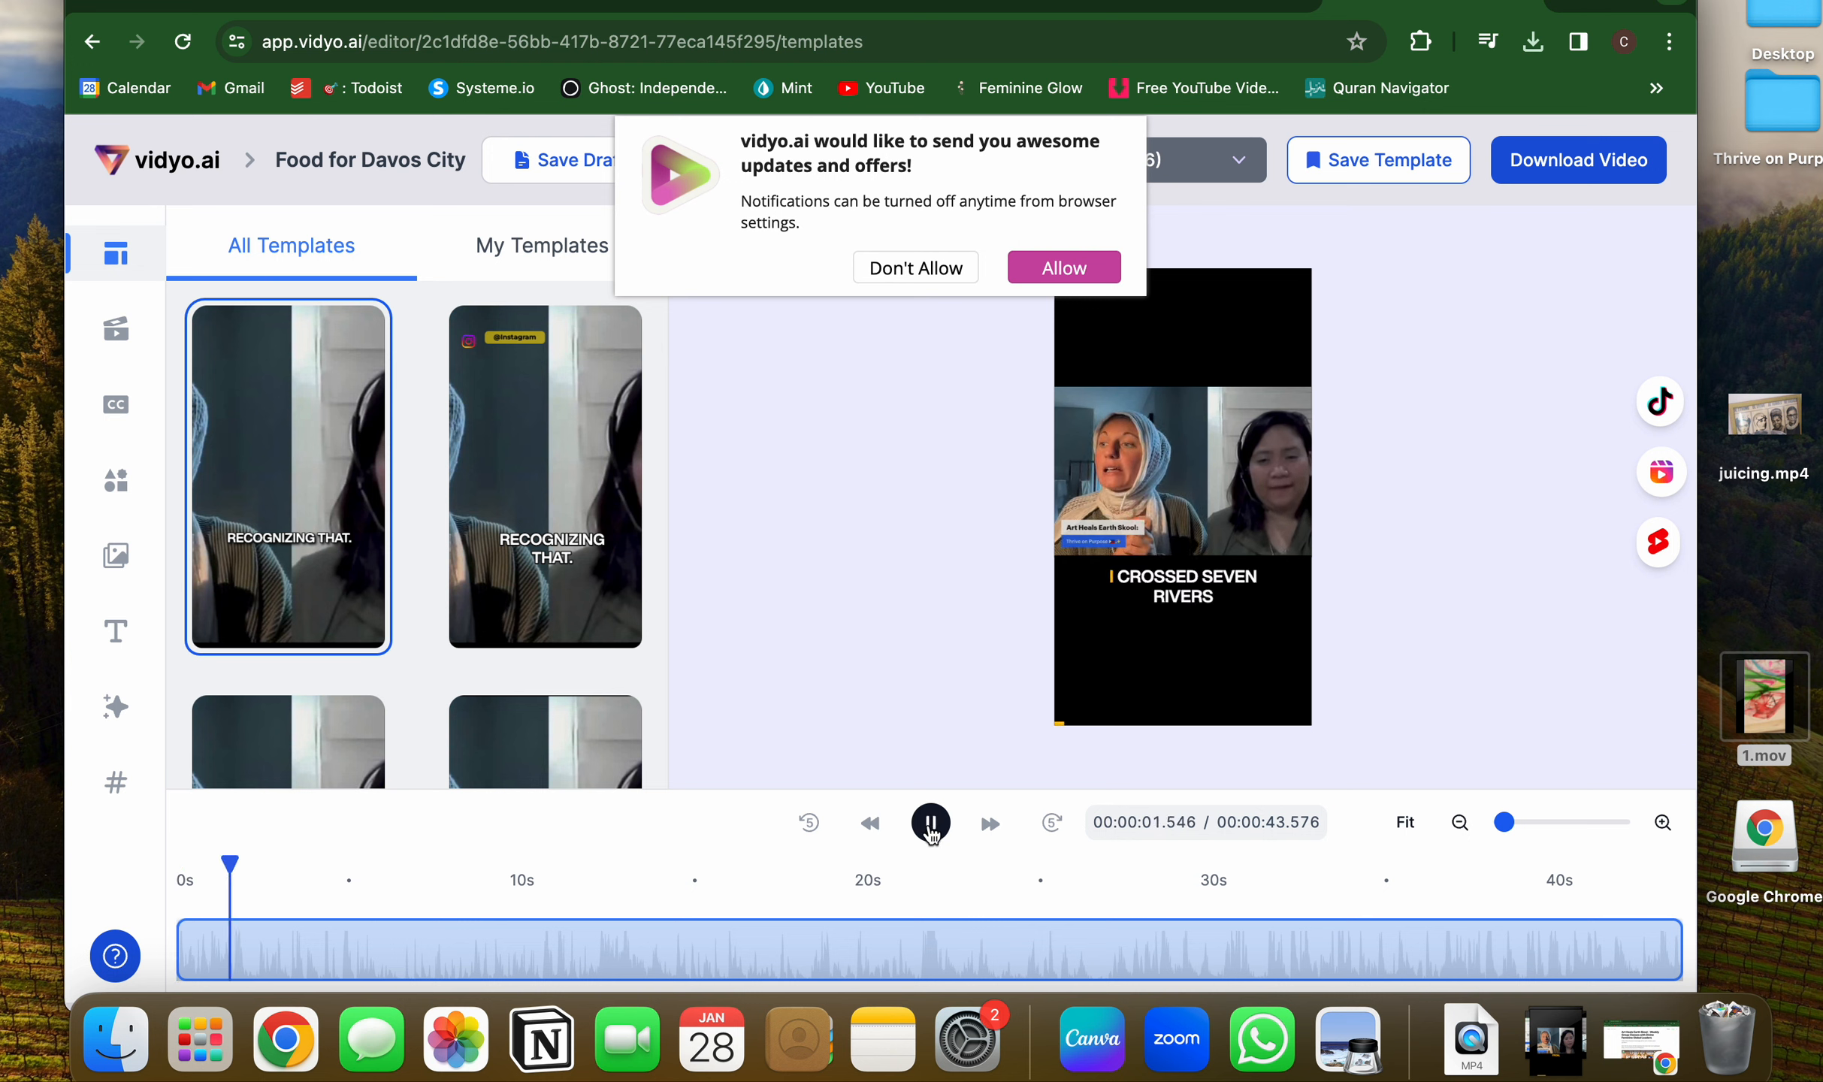
# Pause the "Food for Davos City" clip, export it at 720p, and return to the dashboard.
pyautogui.click(931, 825)
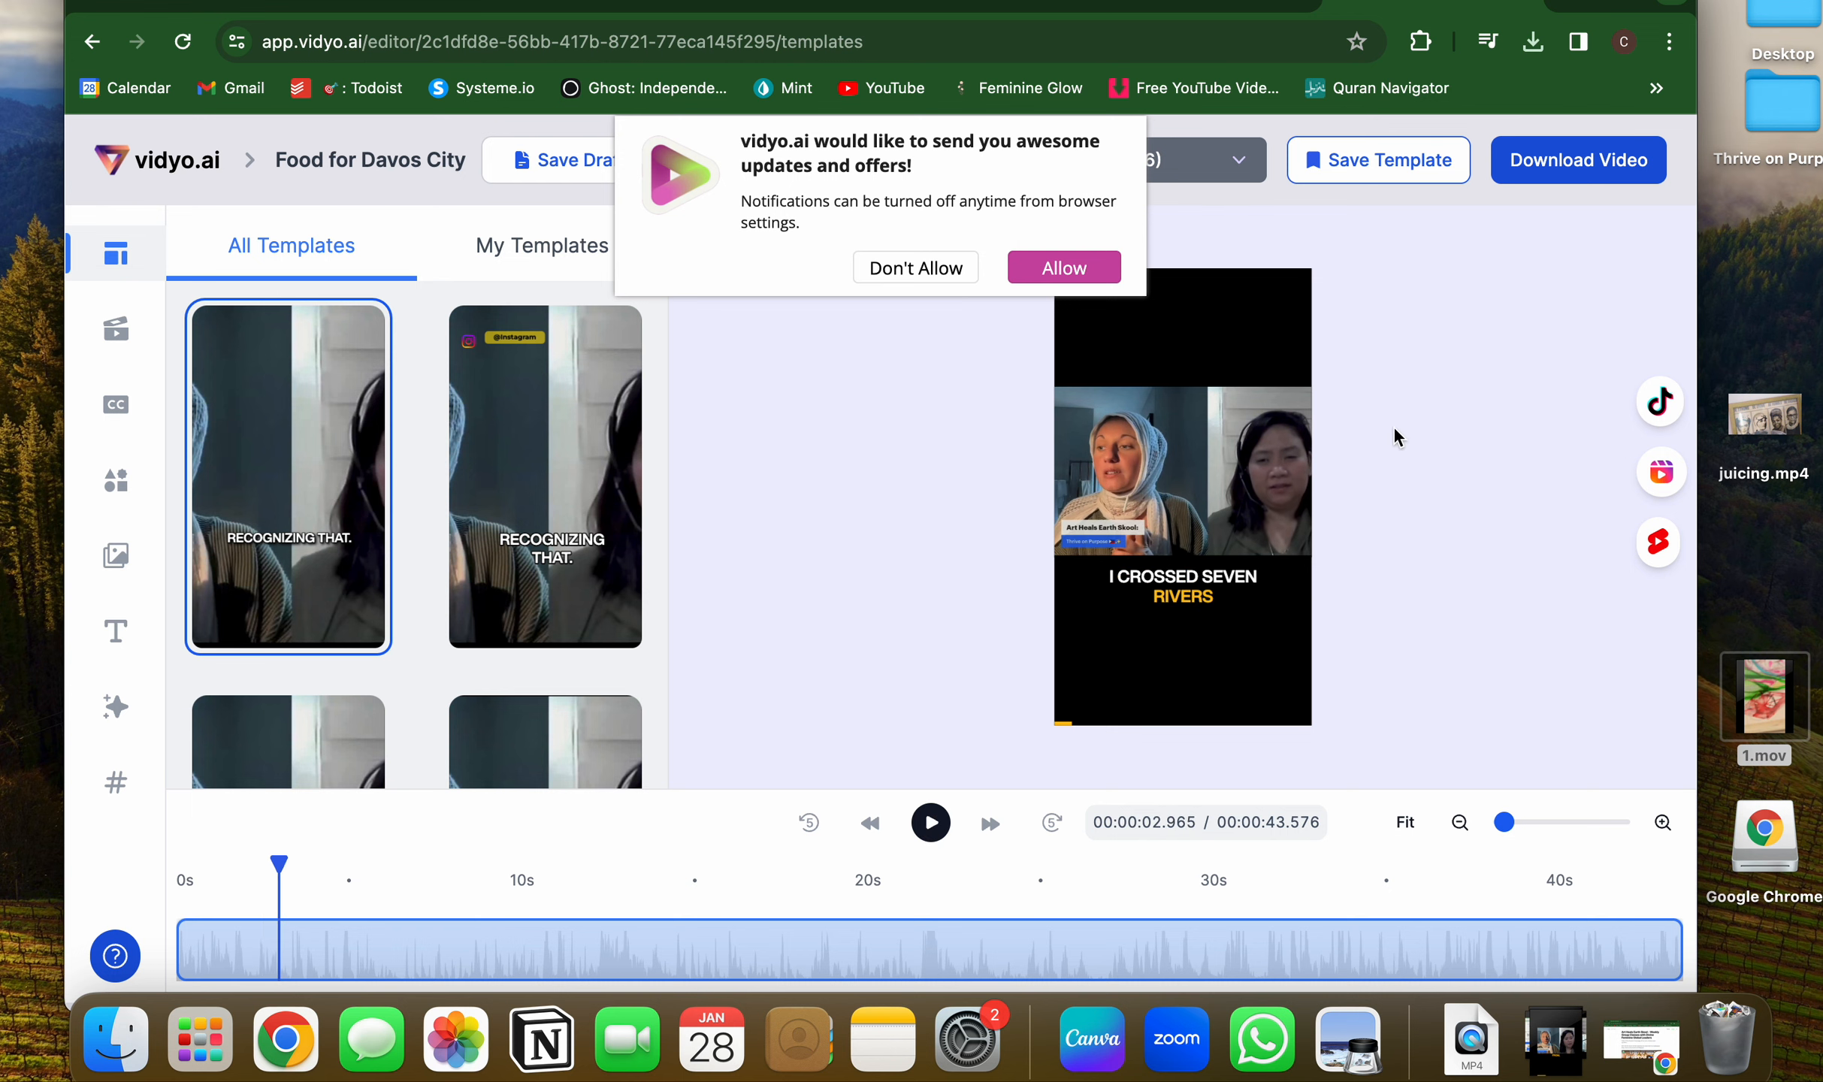
pyautogui.click(1514, 179)
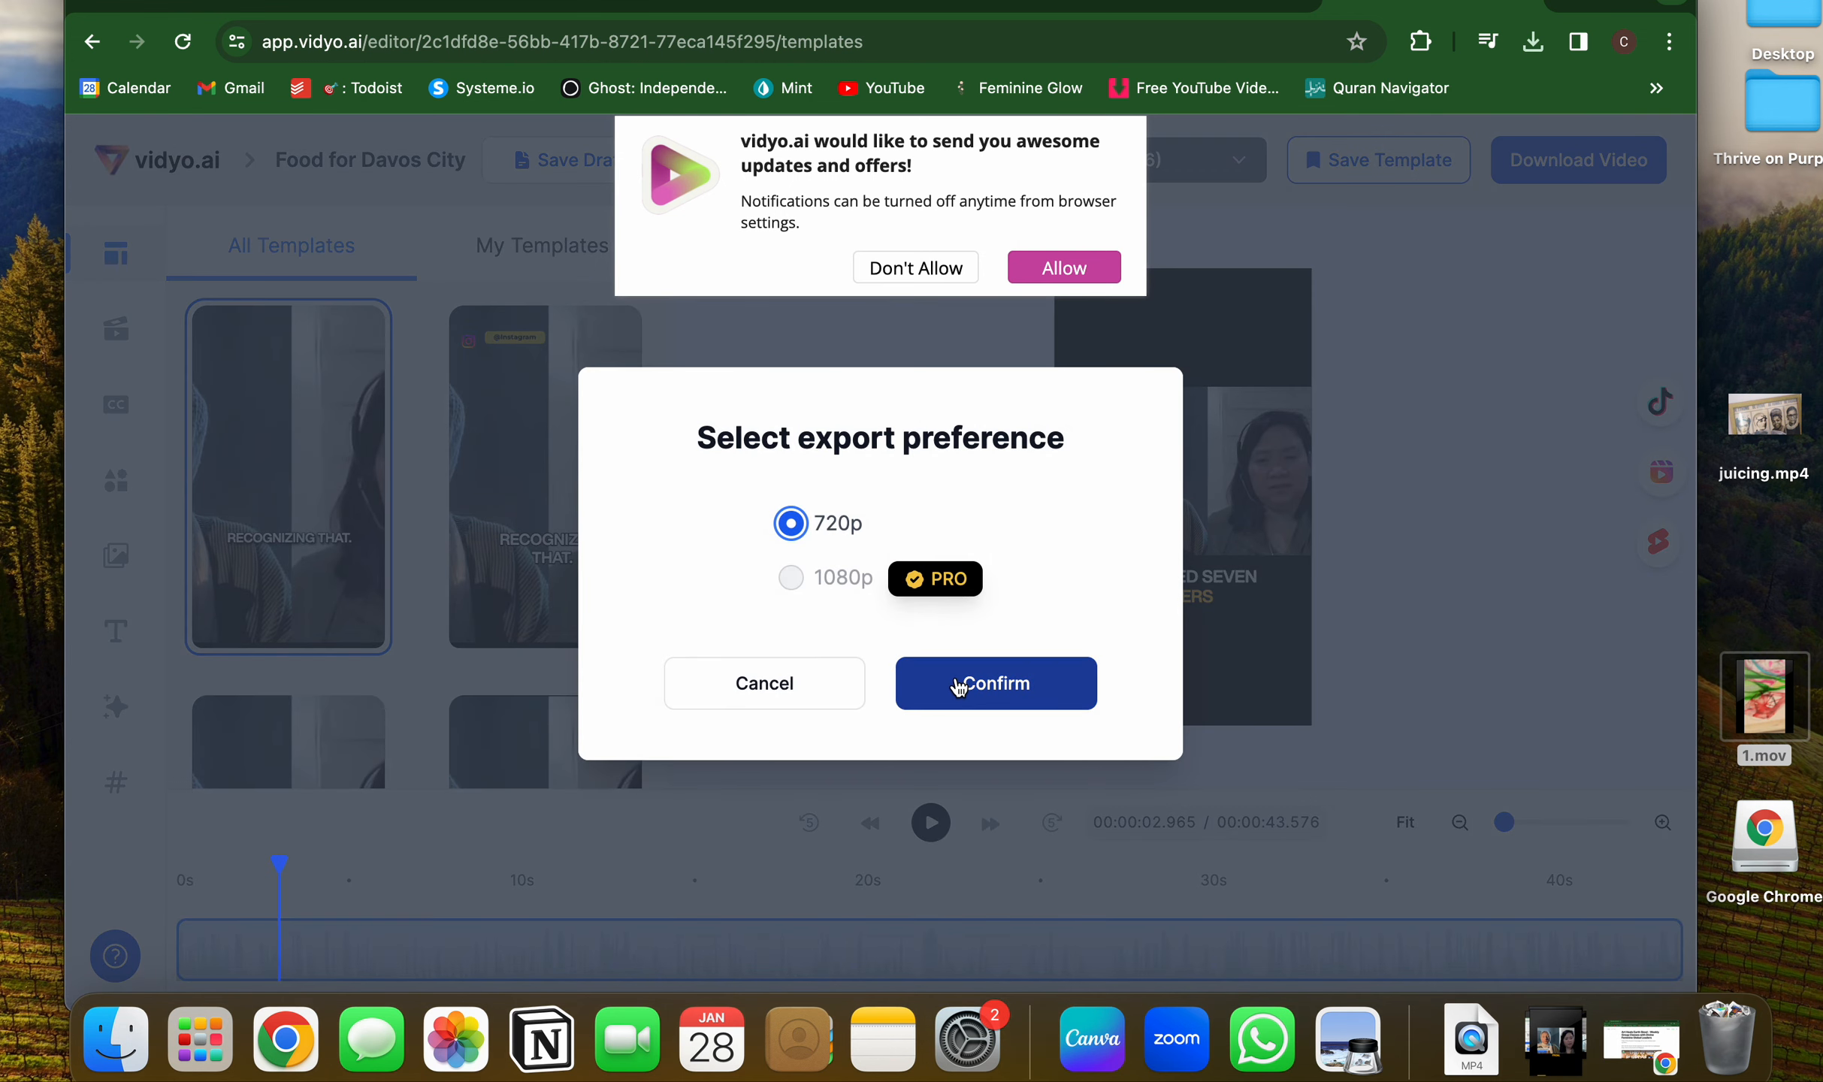
pyautogui.click(958, 687)
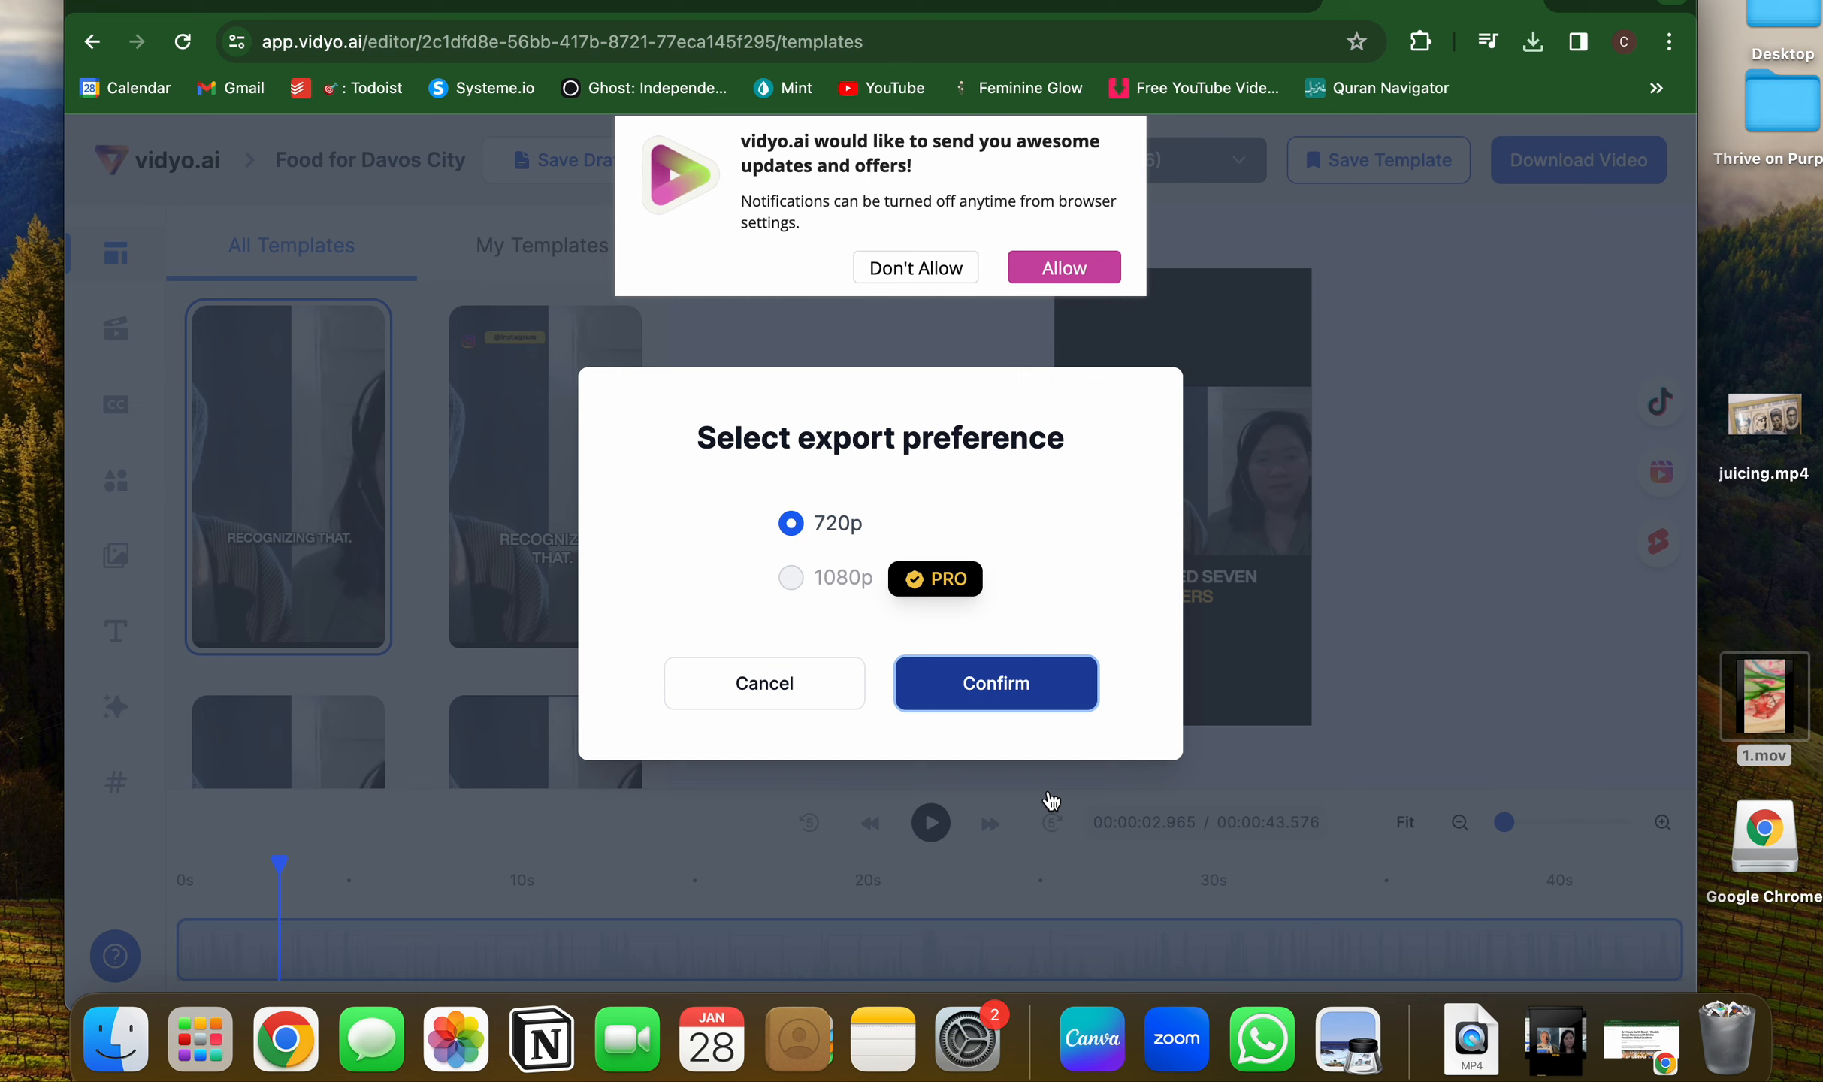
pyautogui.click(1007, 680)
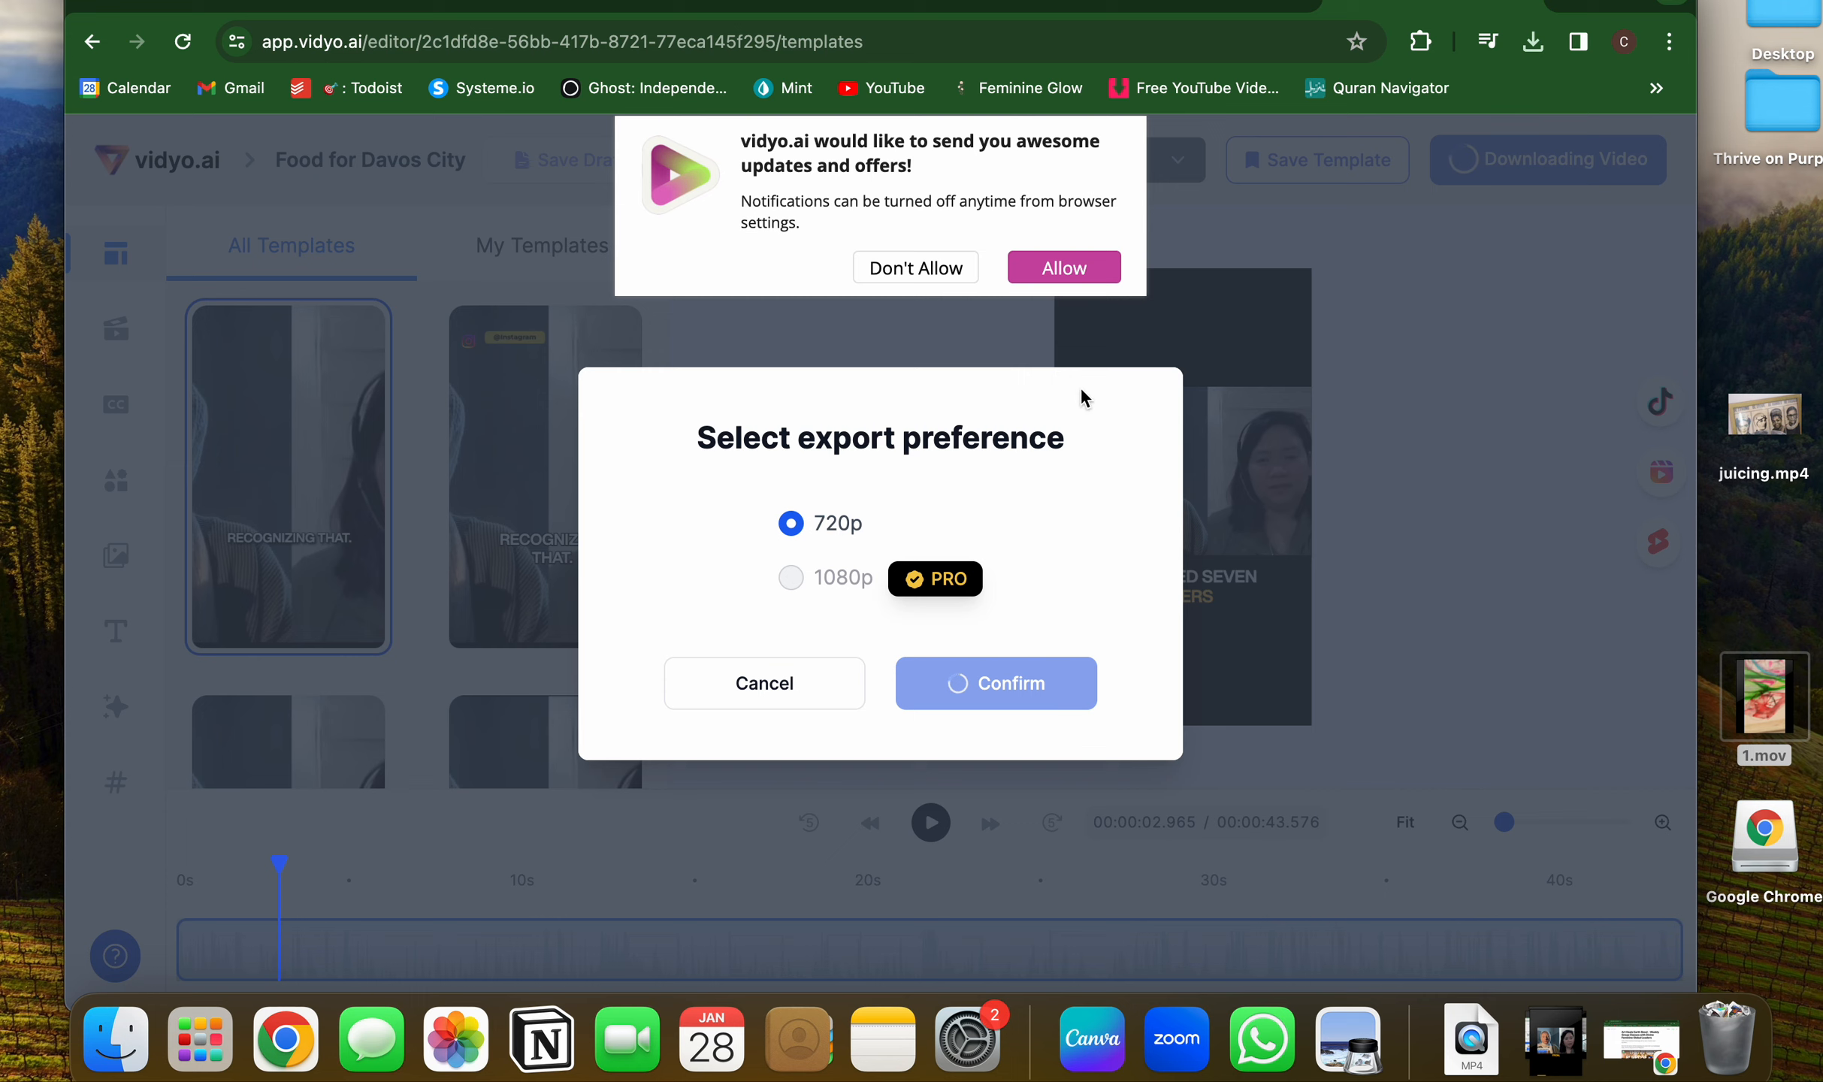
pyautogui.click(900, 702)
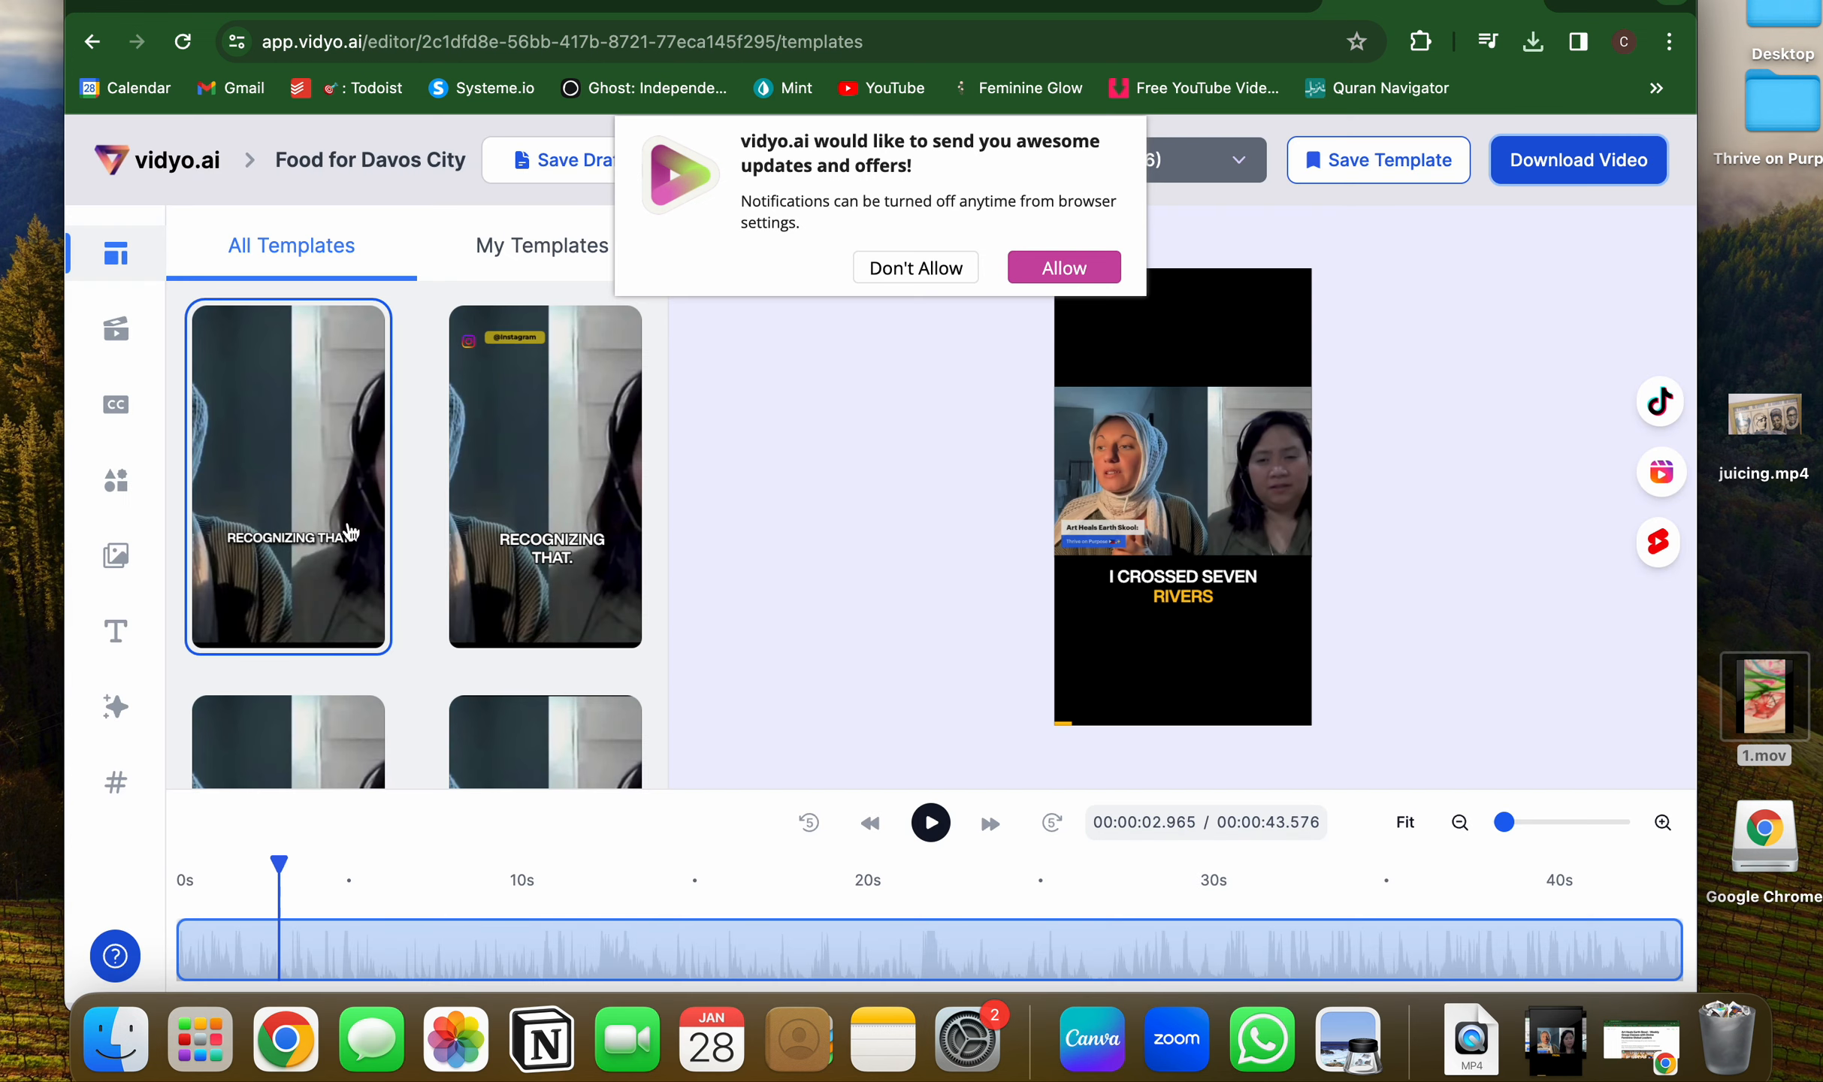
pyautogui.click(167, 175)
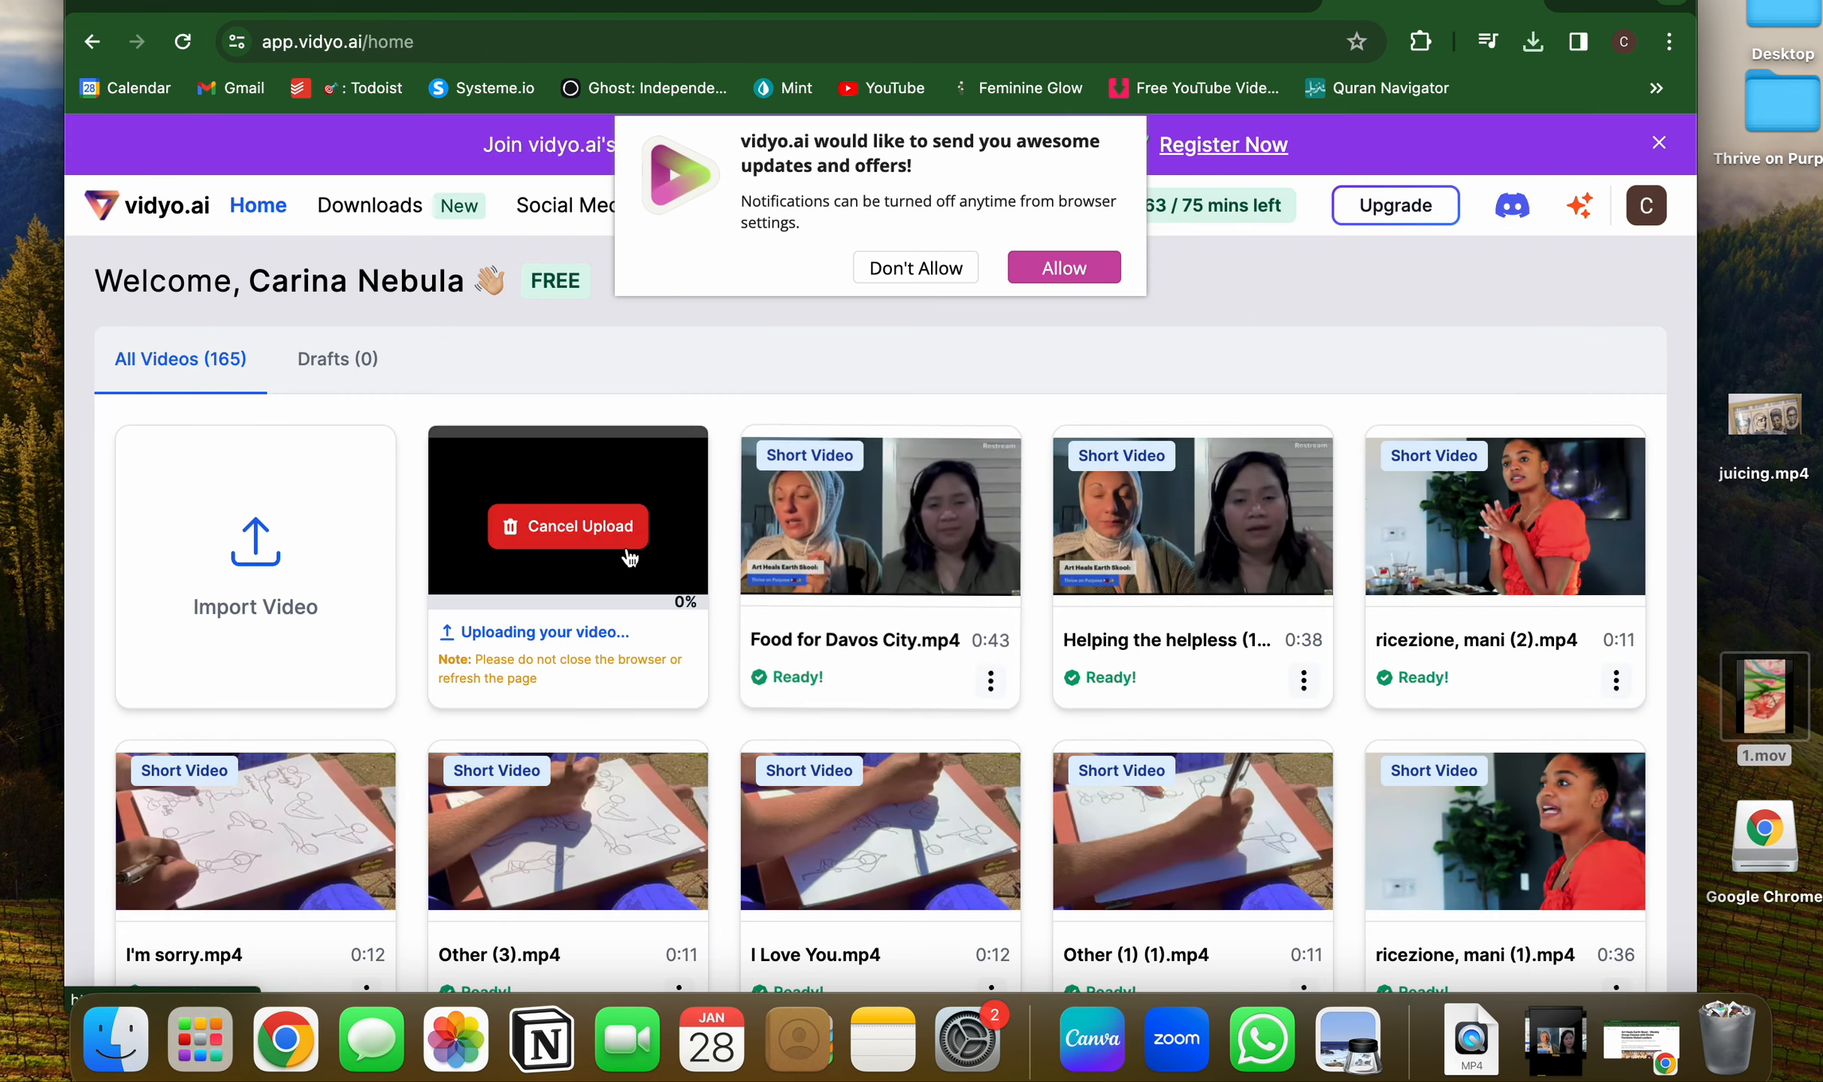
# Import the 33-second "What do we do in our dail...es_.mp4" from the Downloads folder, keeping the preset personalization settings, and return to the dashboard.
pyautogui.click(312, 564)
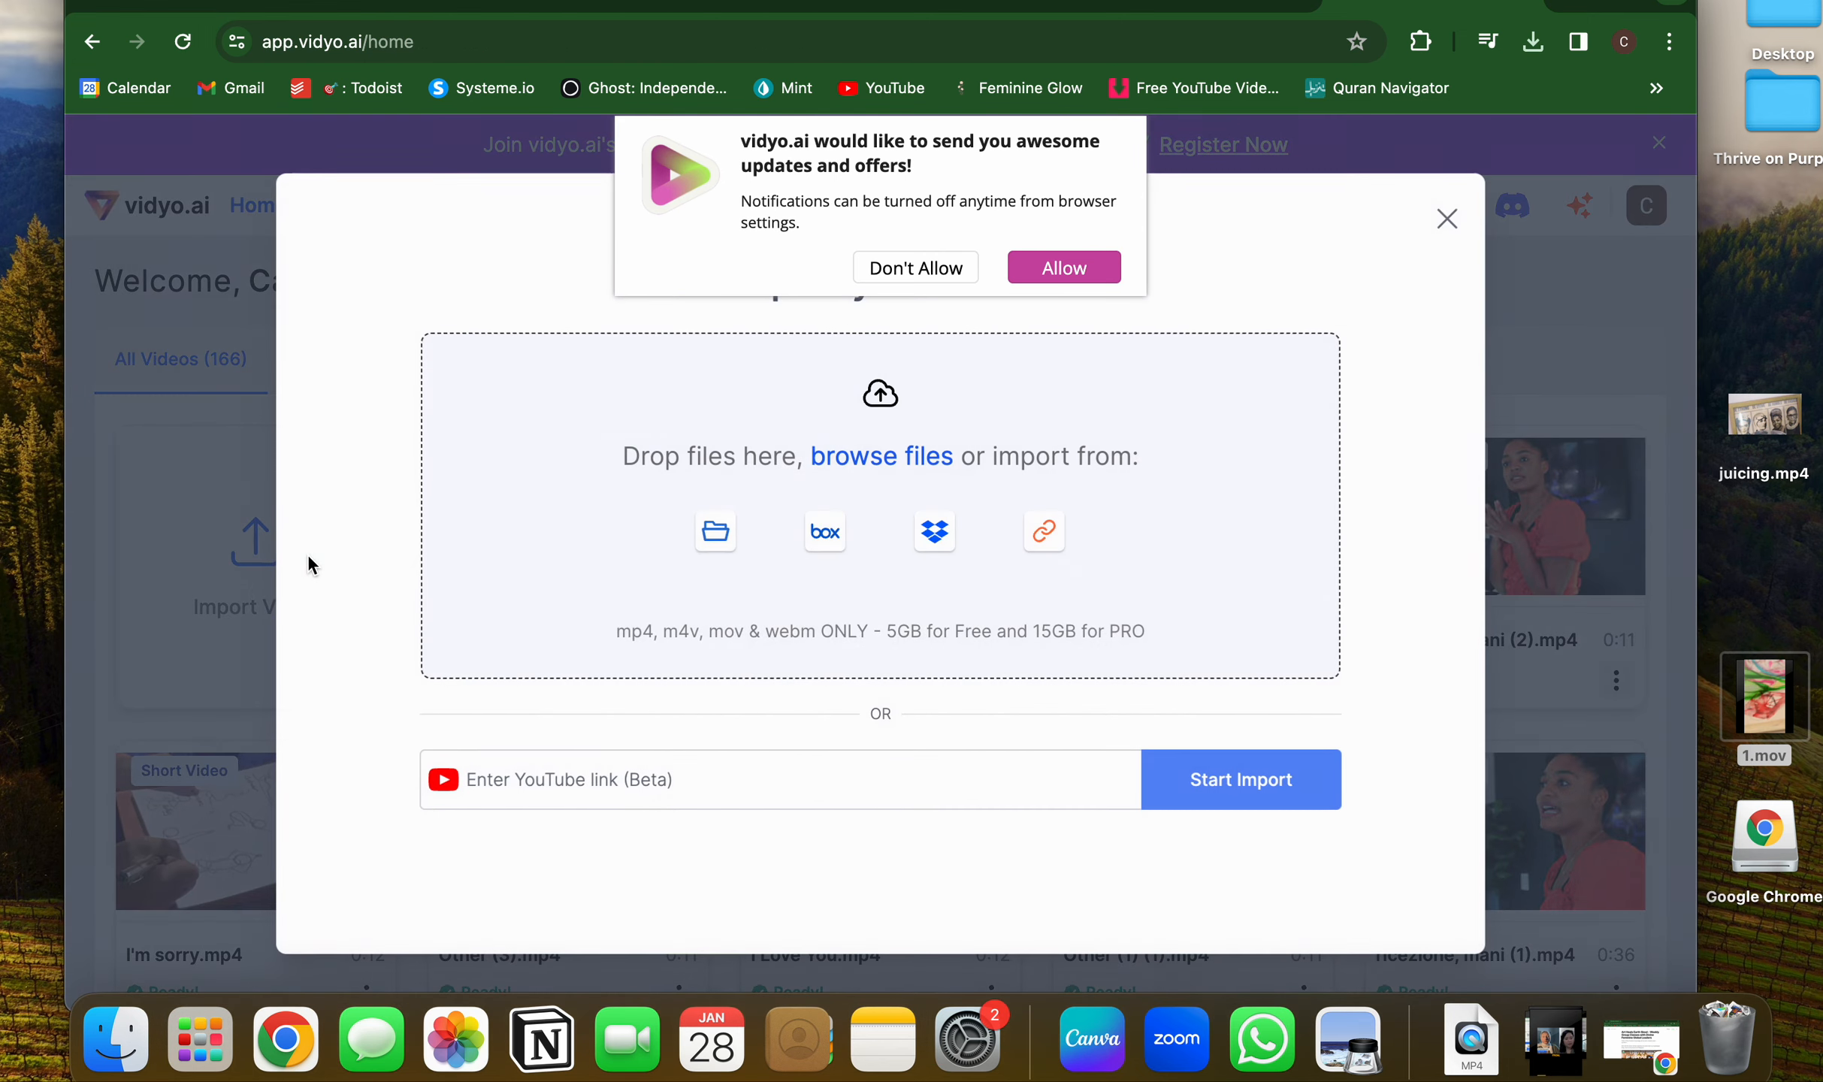
pyautogui.click(716, 533)
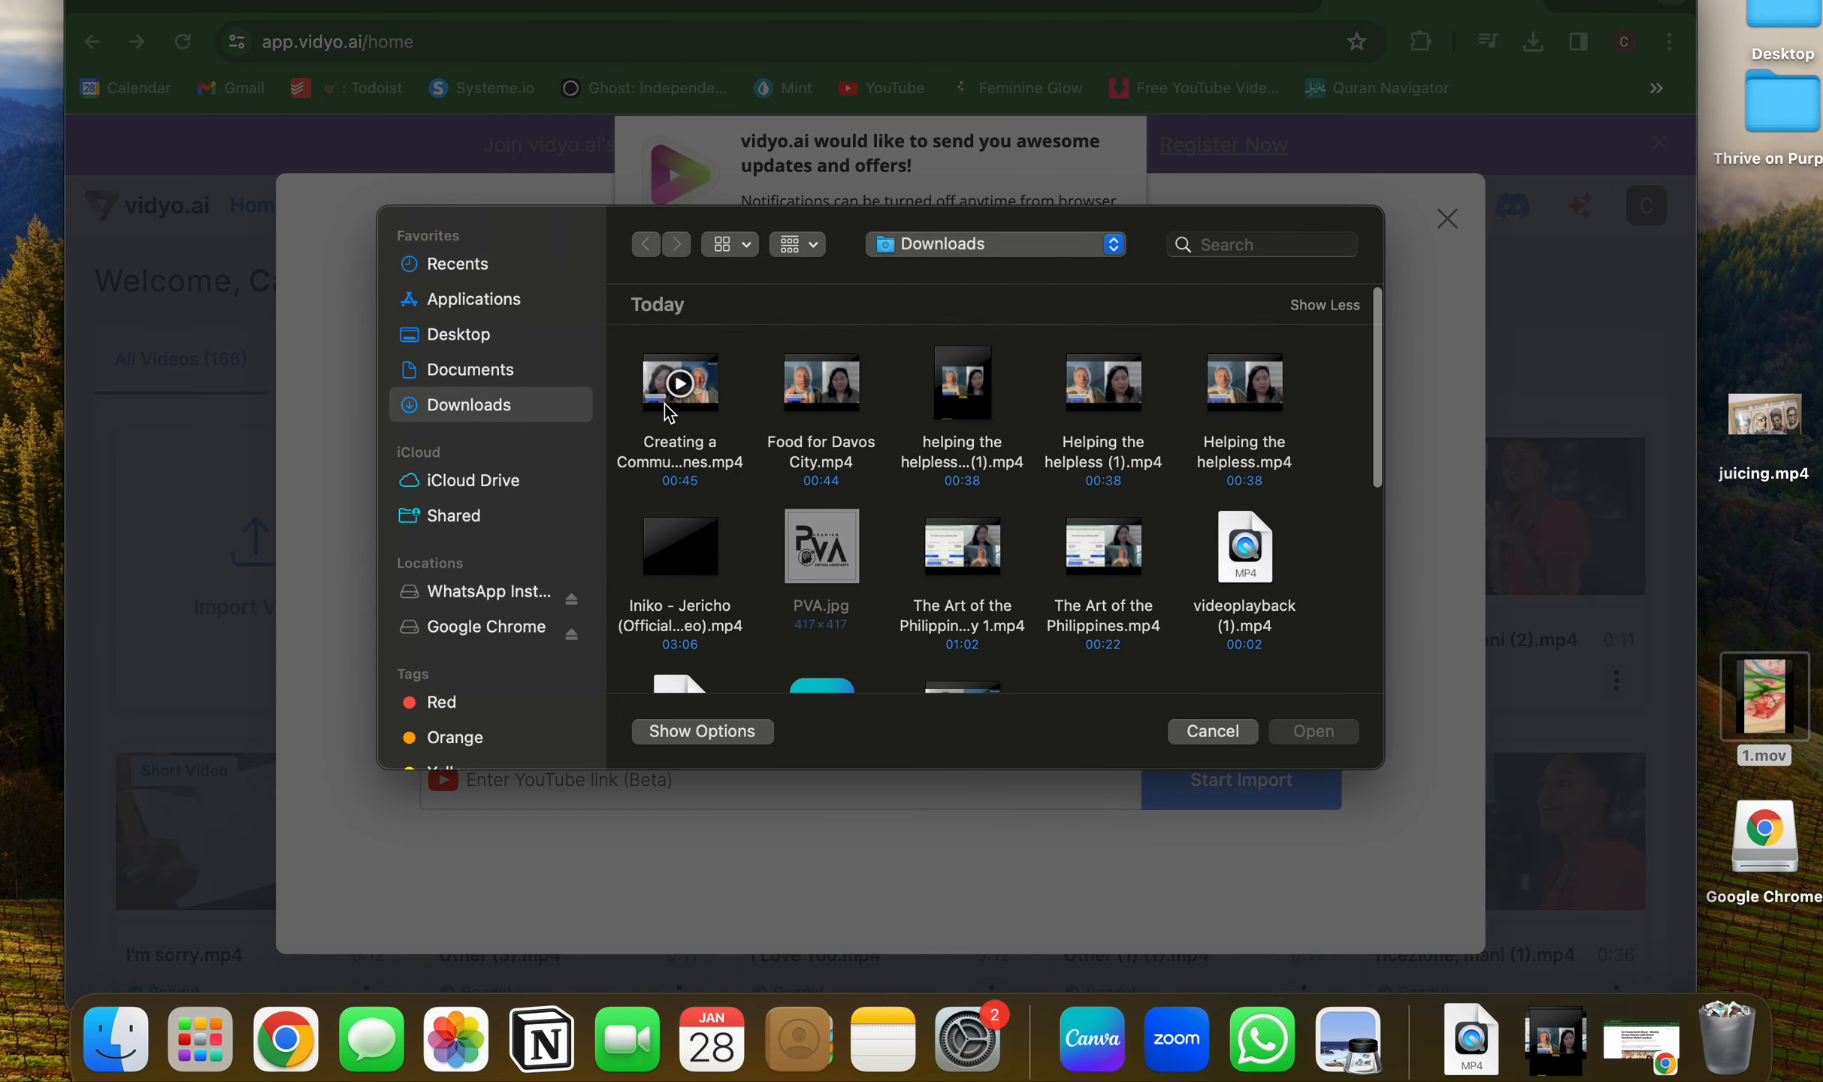
pyautogui.scroll(-2, 669, 412)
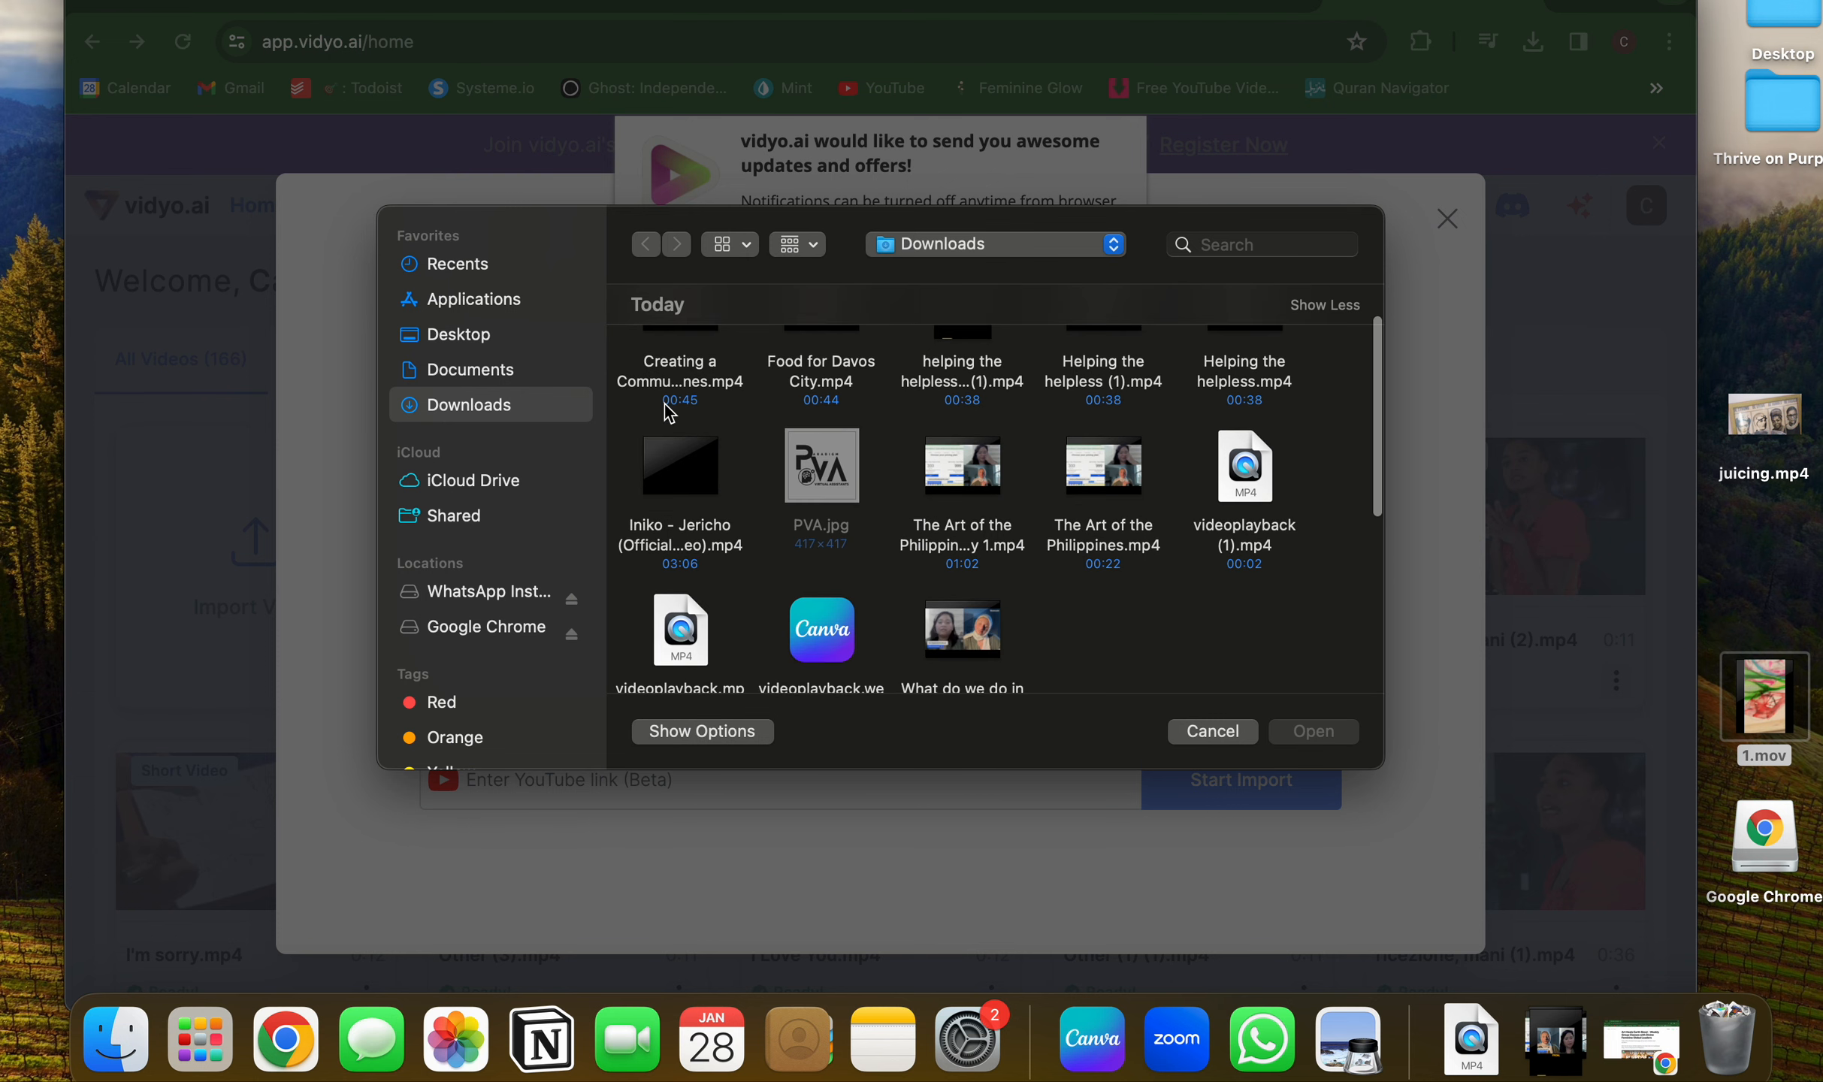
pyautogui.scroll(-3, 669, 412)
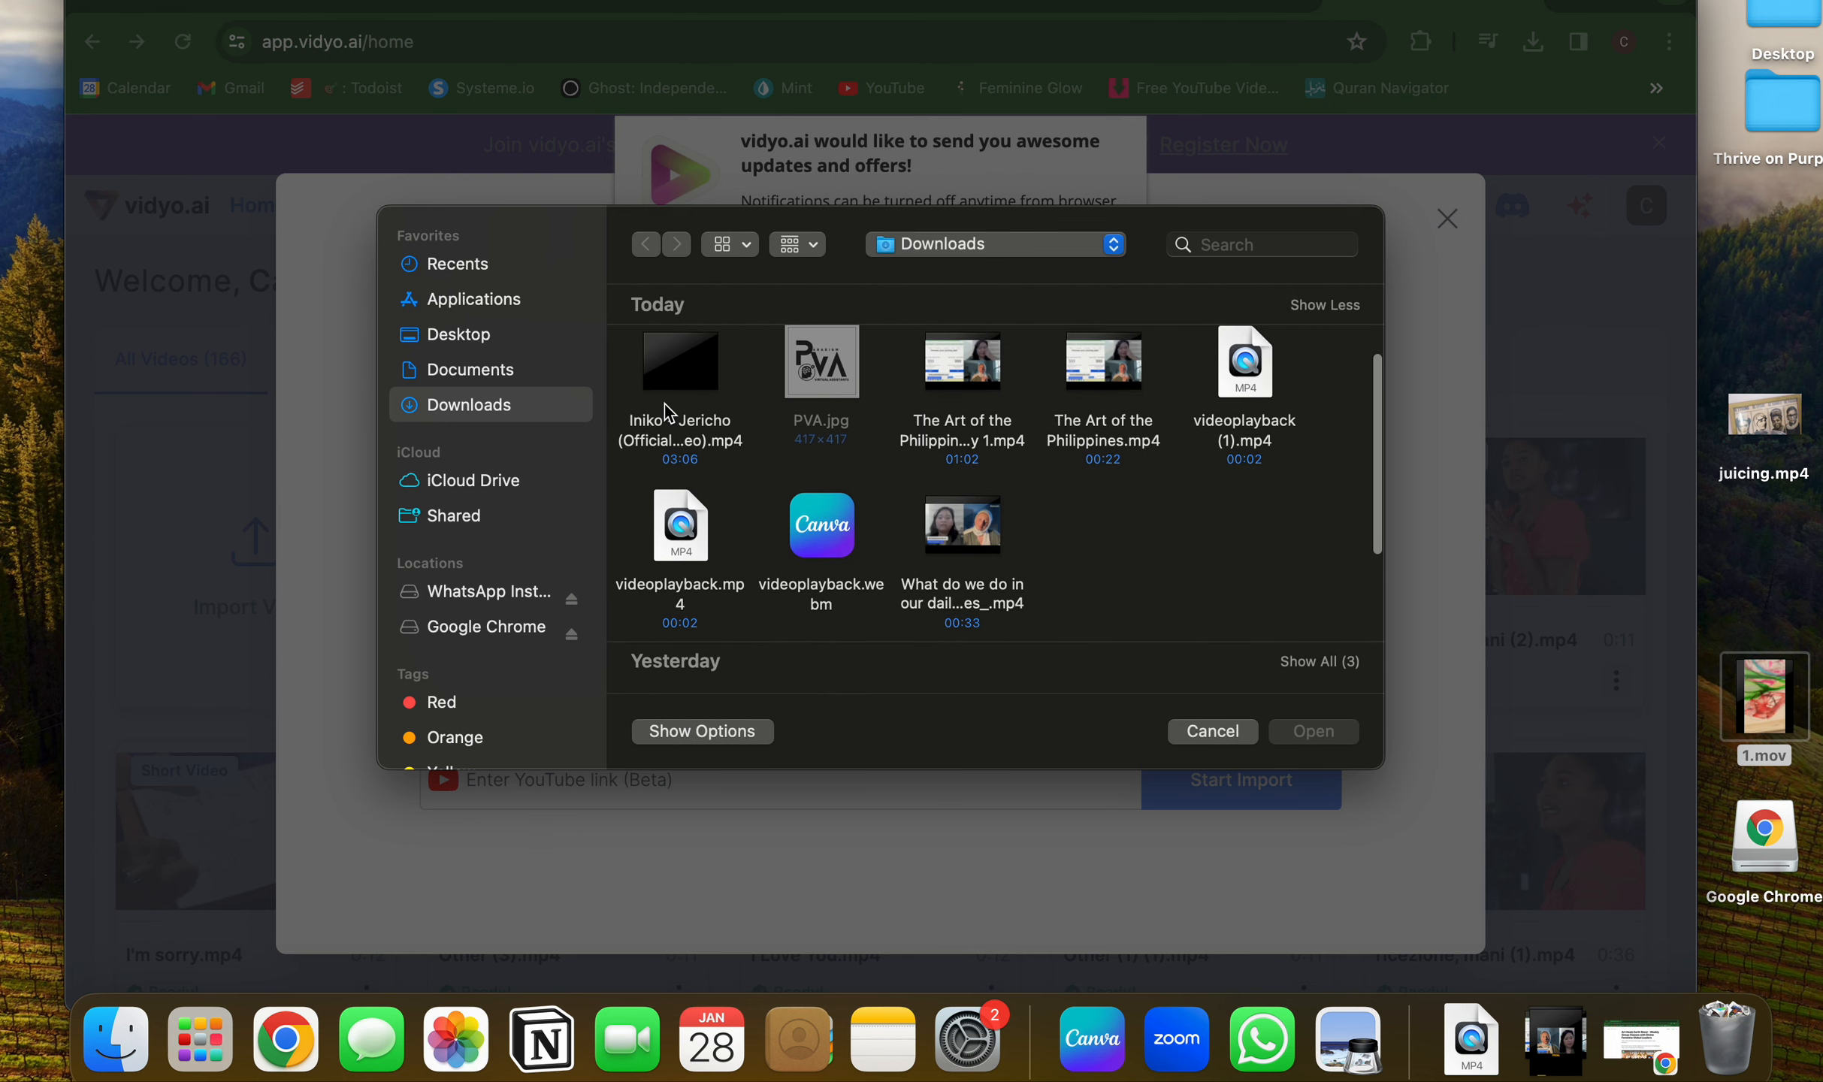
pyautogui.scroll(4, 665, 410)
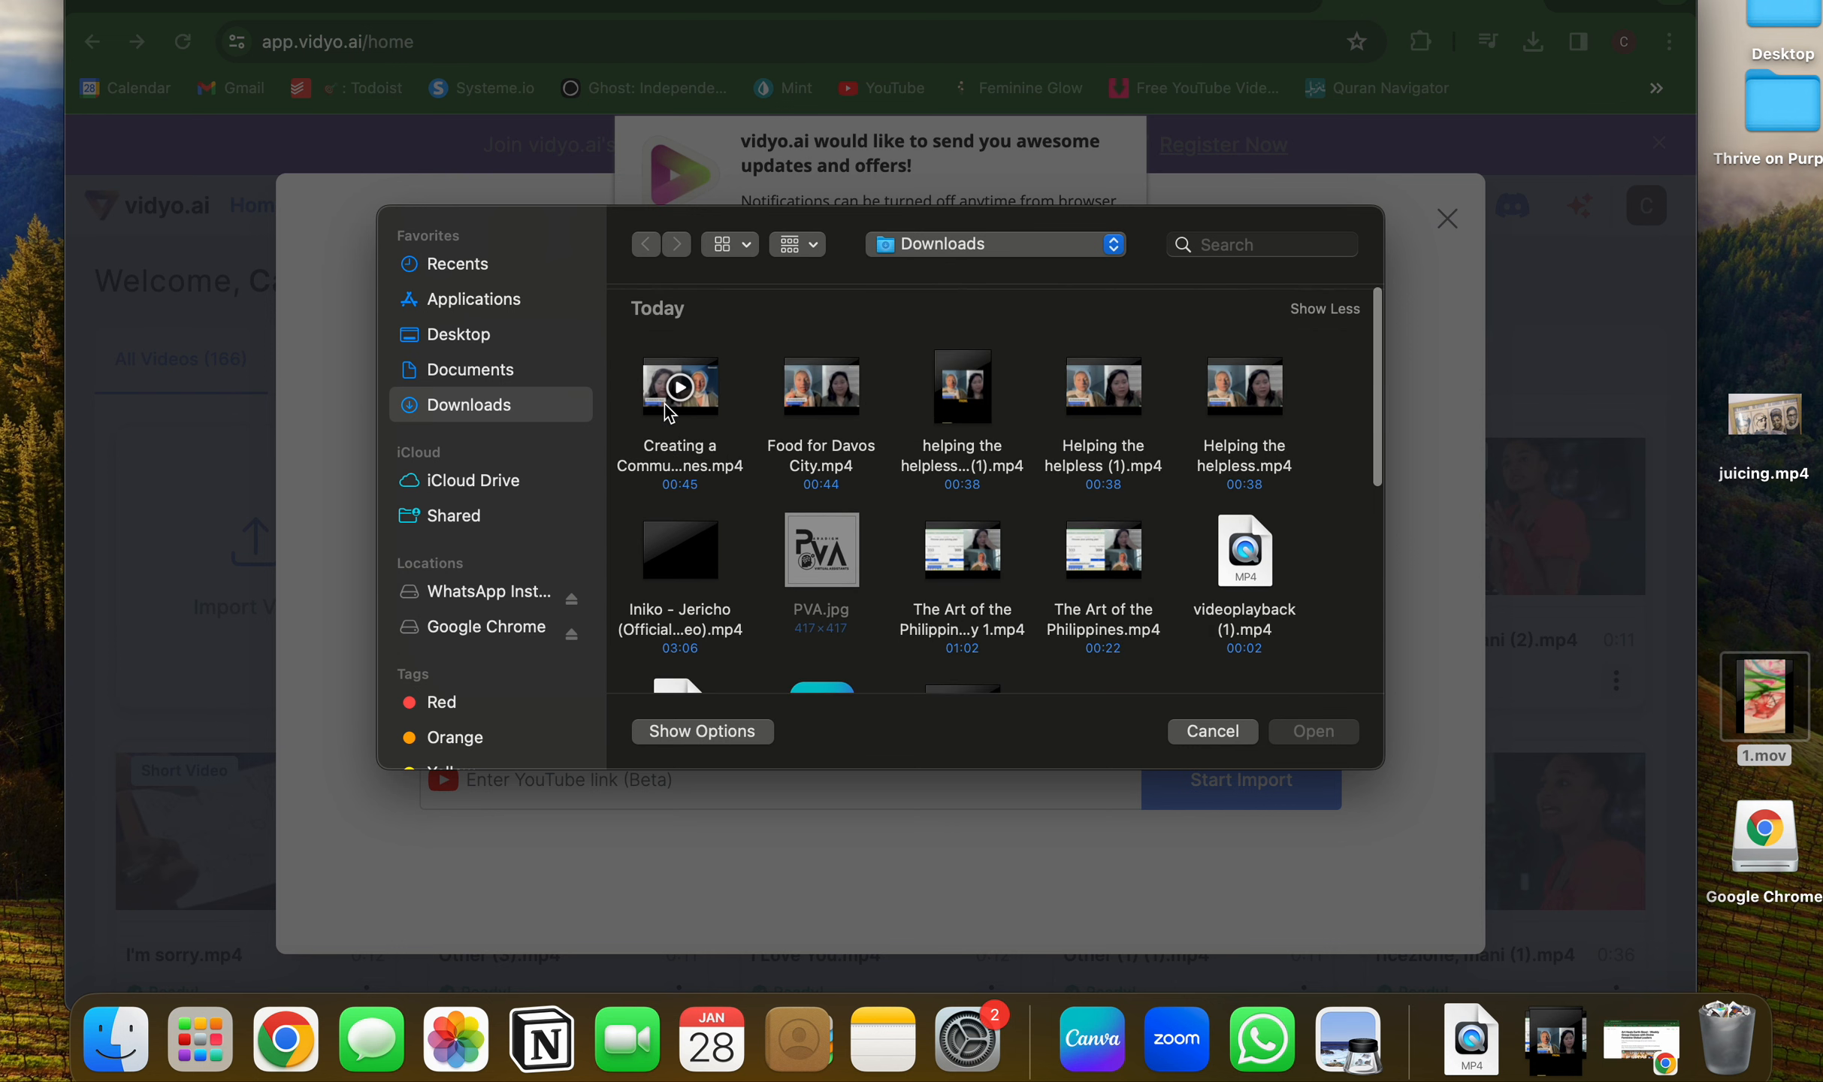
pyautogui.scroll(-2, 669, 411)
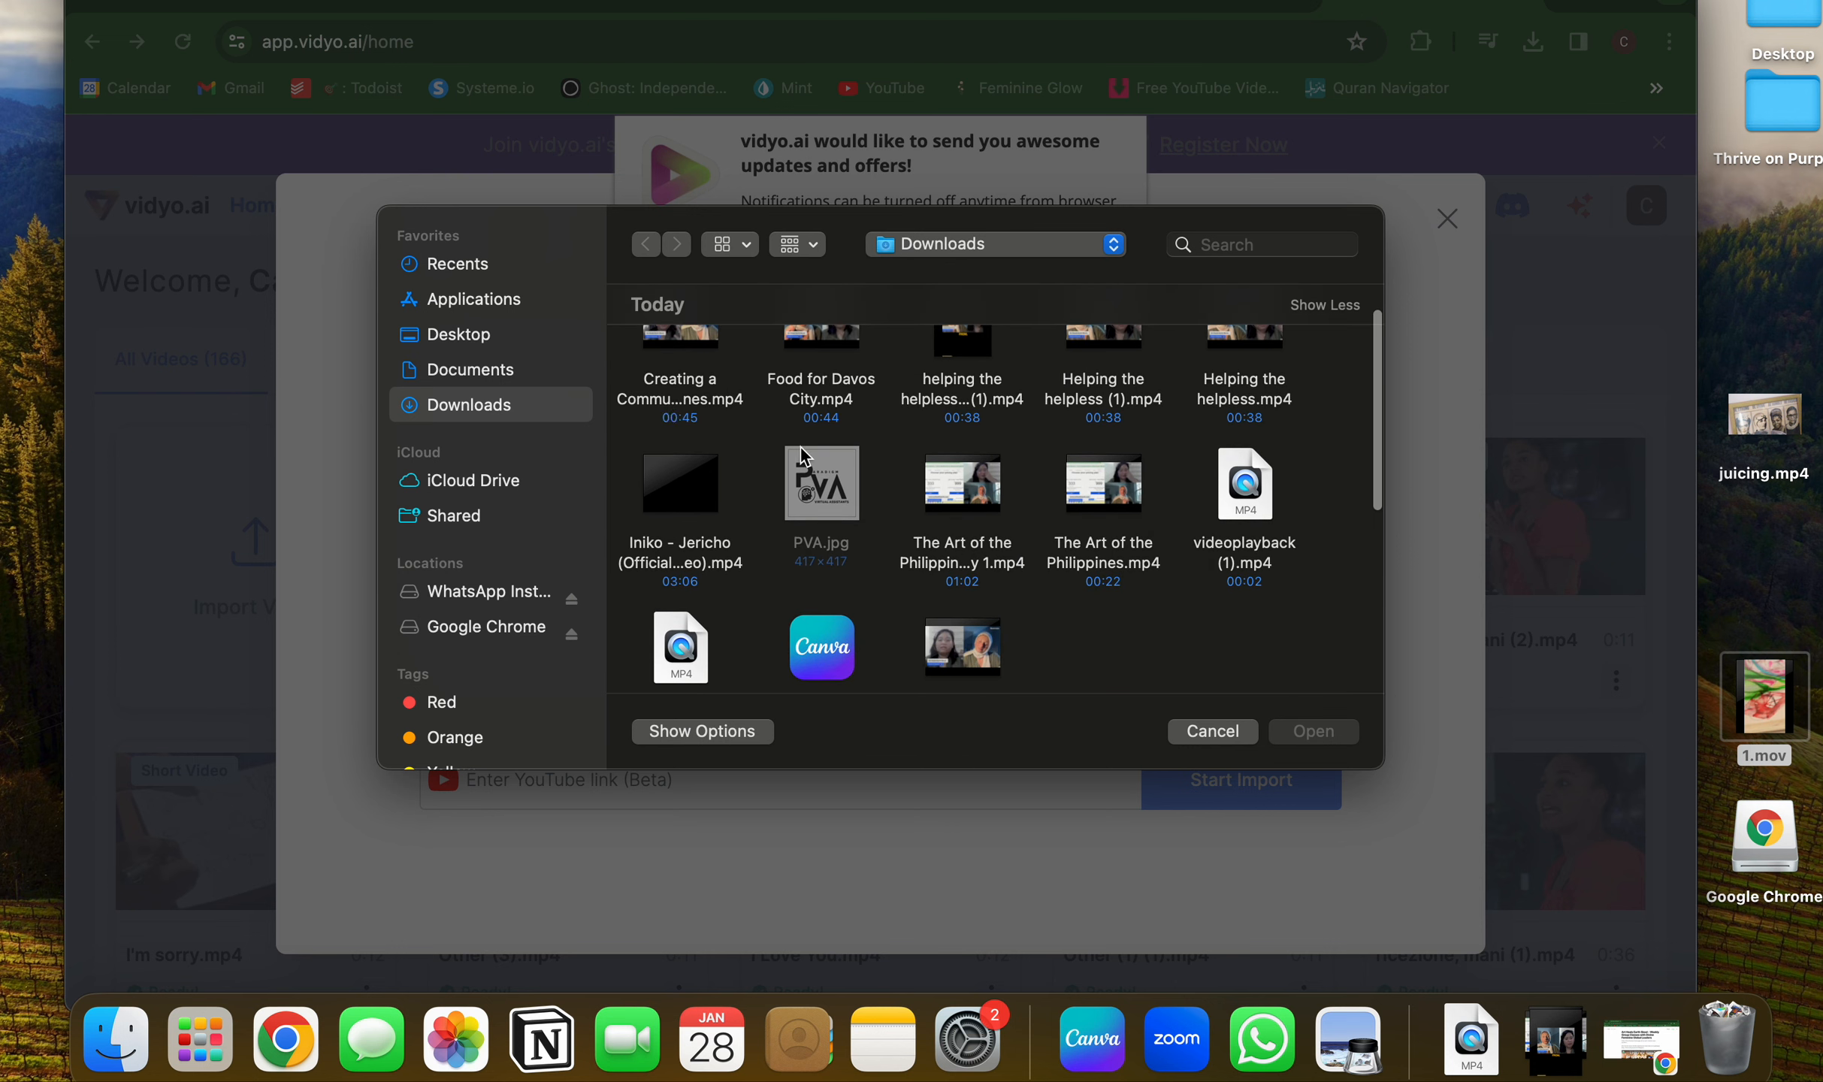
pyautogui.click(974, 643)
pyautogui.click(1329, 733)
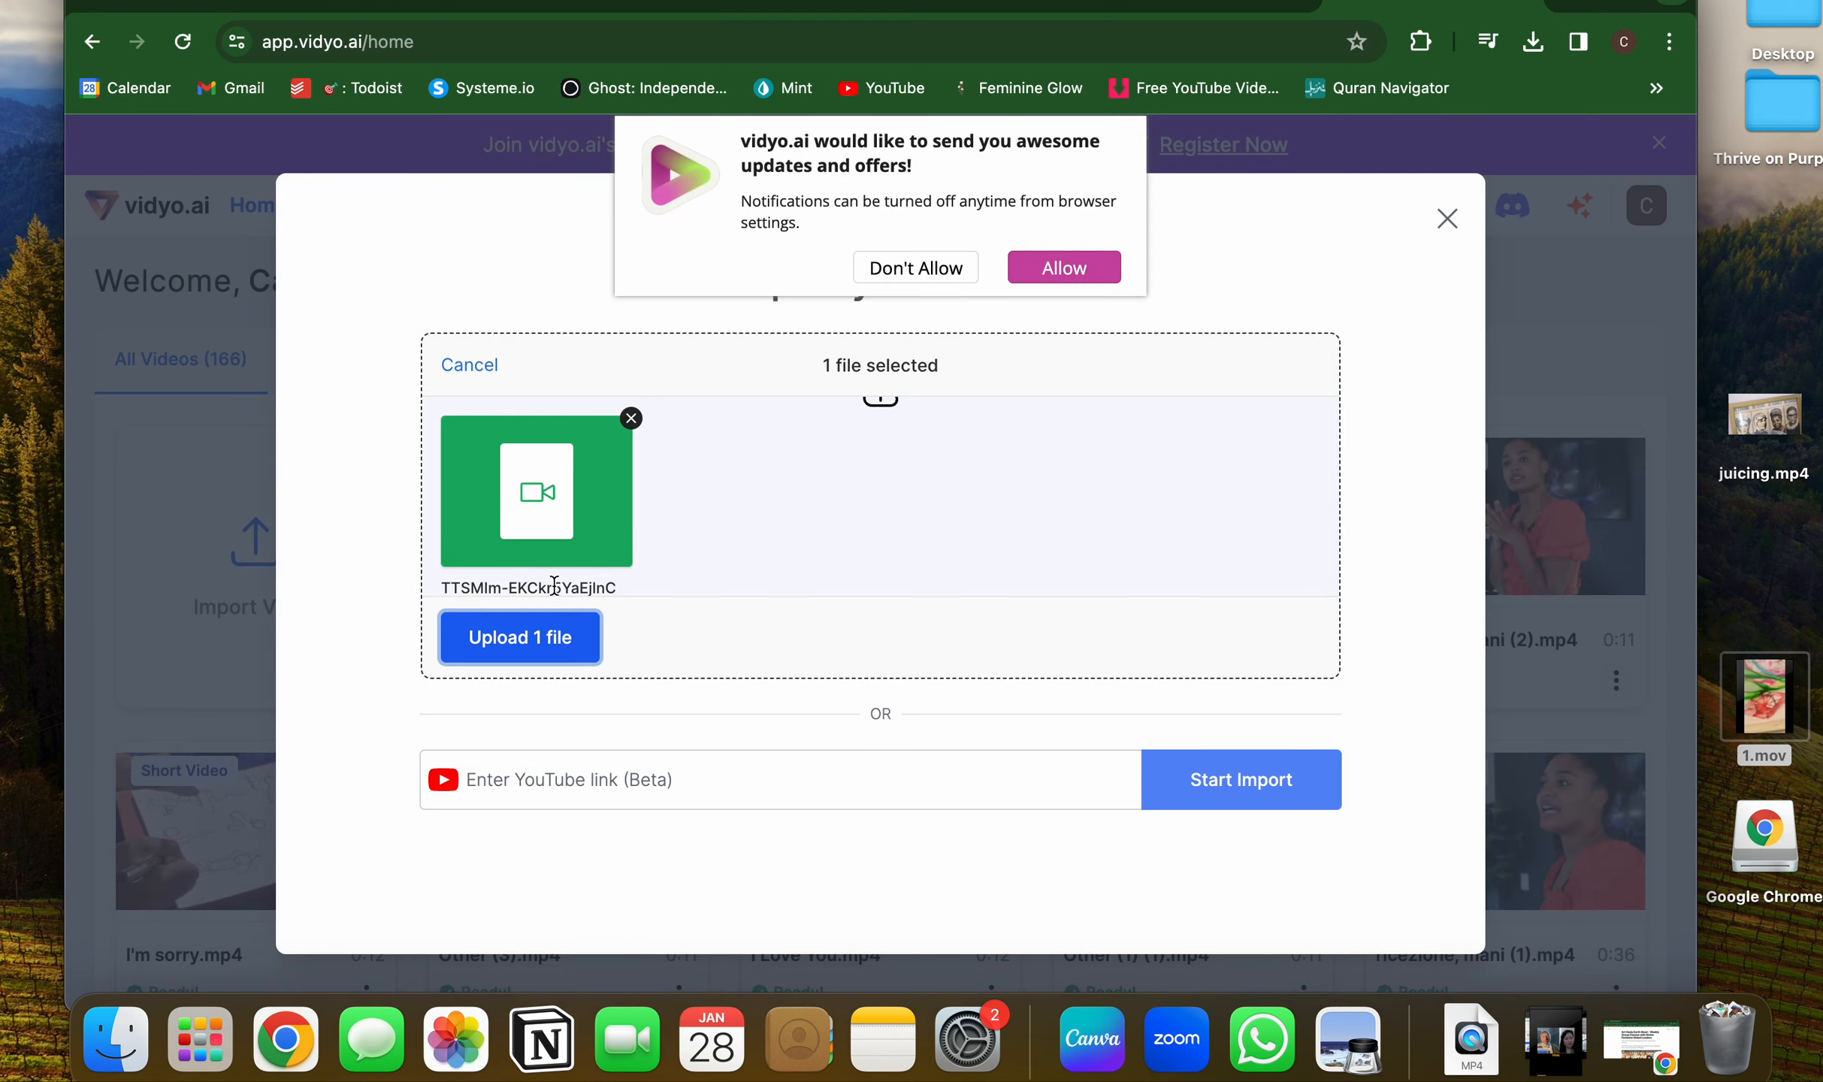
pyautogui.click(558, 636)
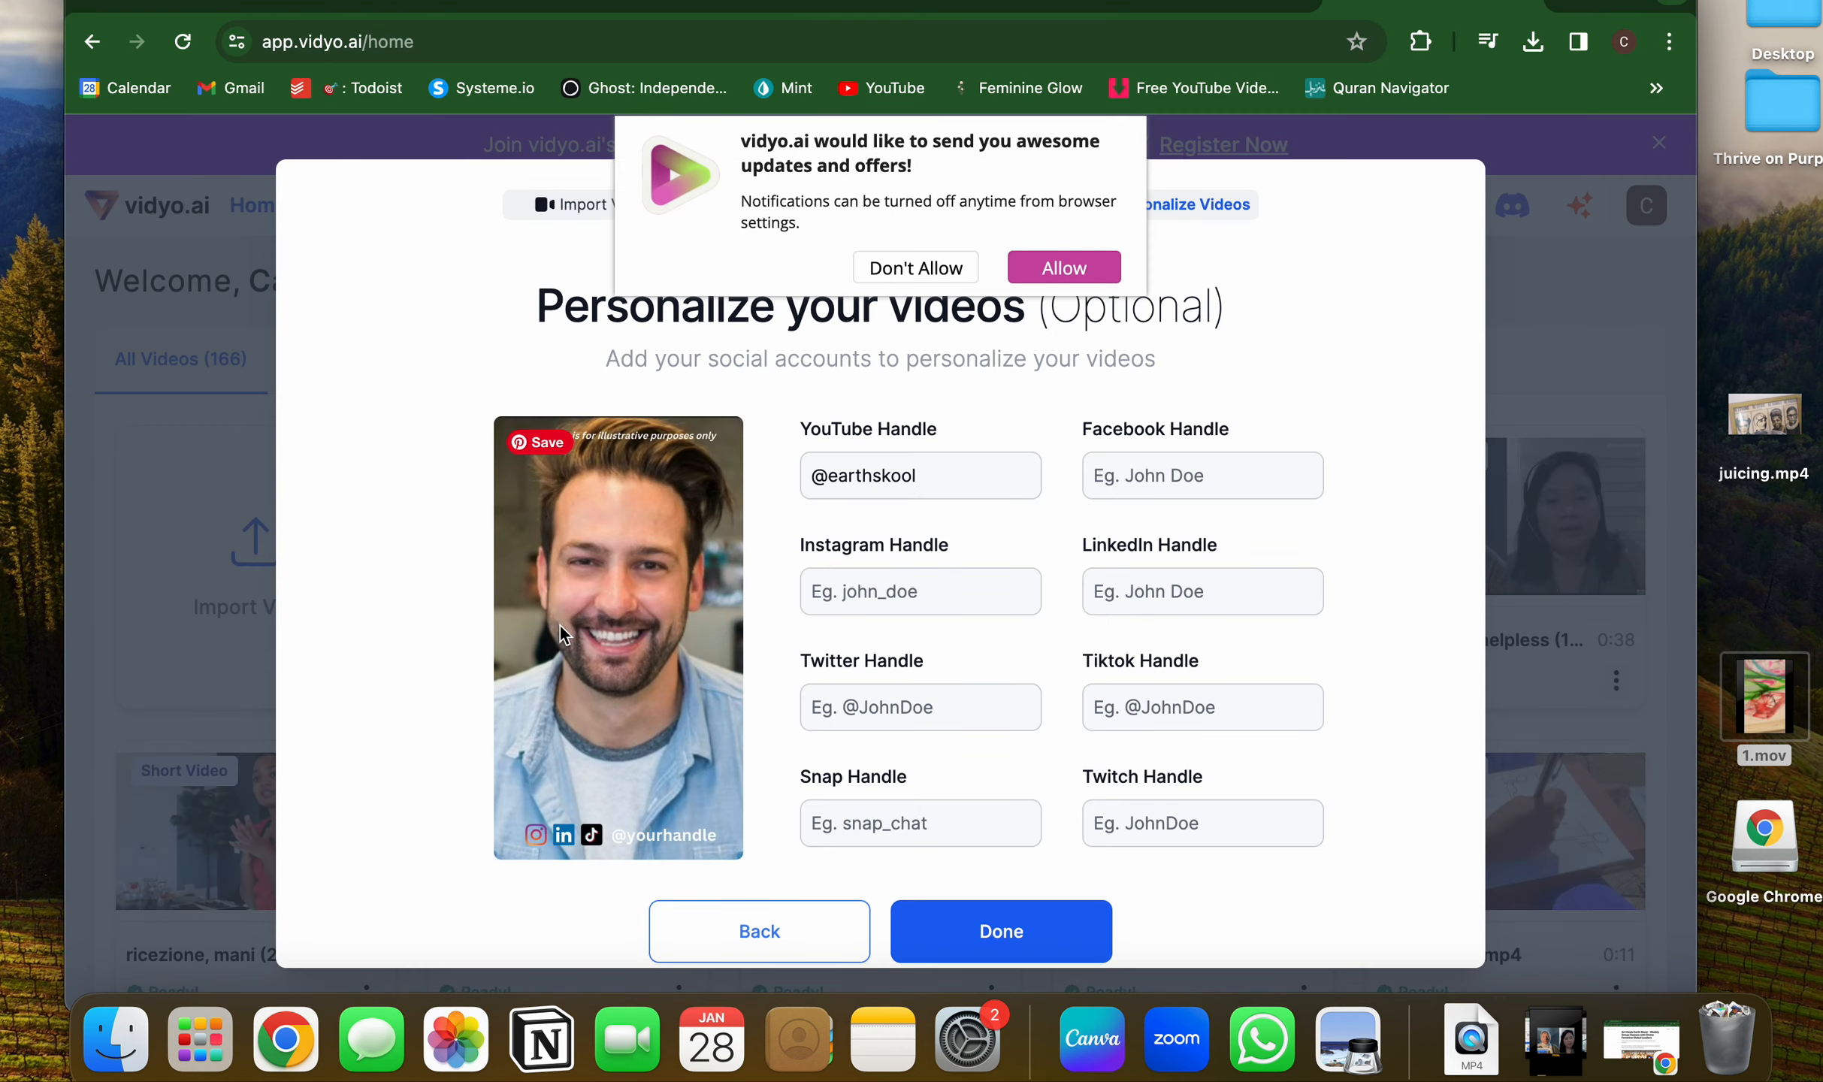
pyautogui.click(994, 930)
pyautogui.click(880, 720)
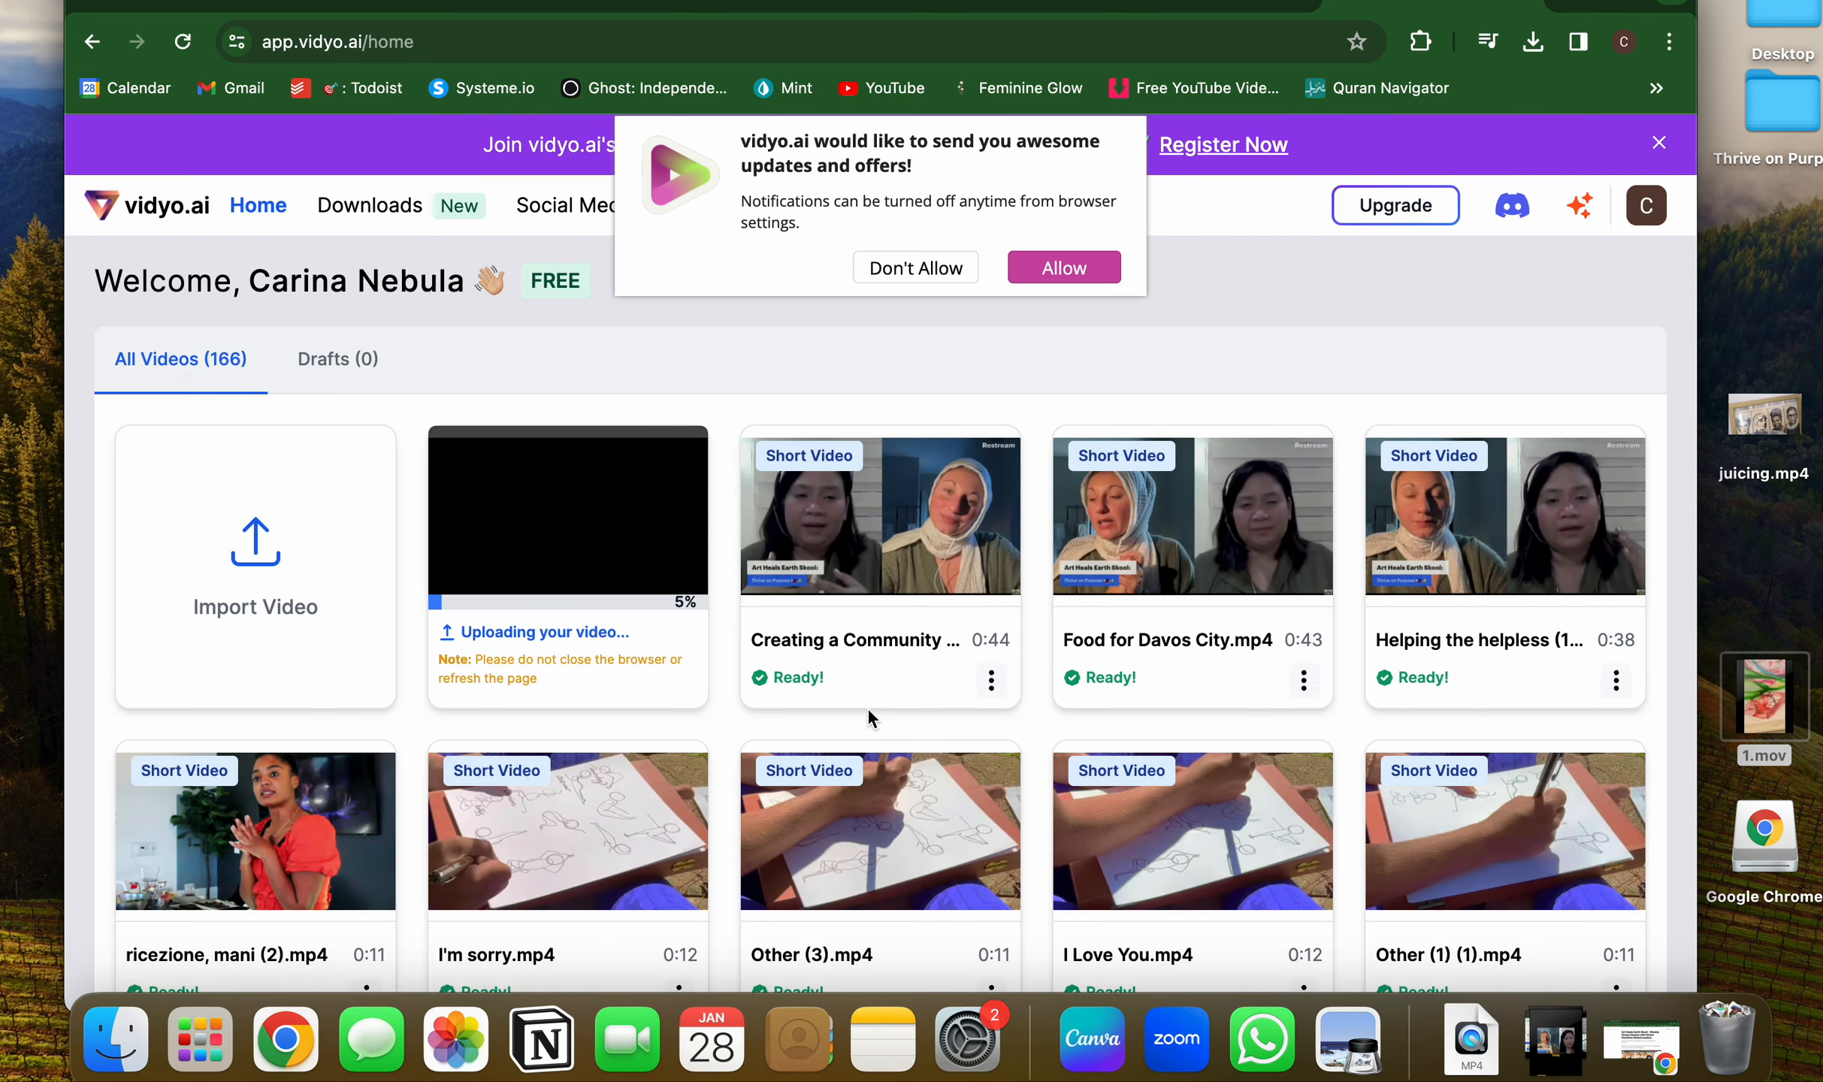
# In the "Creating a Community ..." clip, scale down and reposition the video to fit both speakers across the vertical frame, and preview the opening seconds.
pyautogui.click(842, 535)
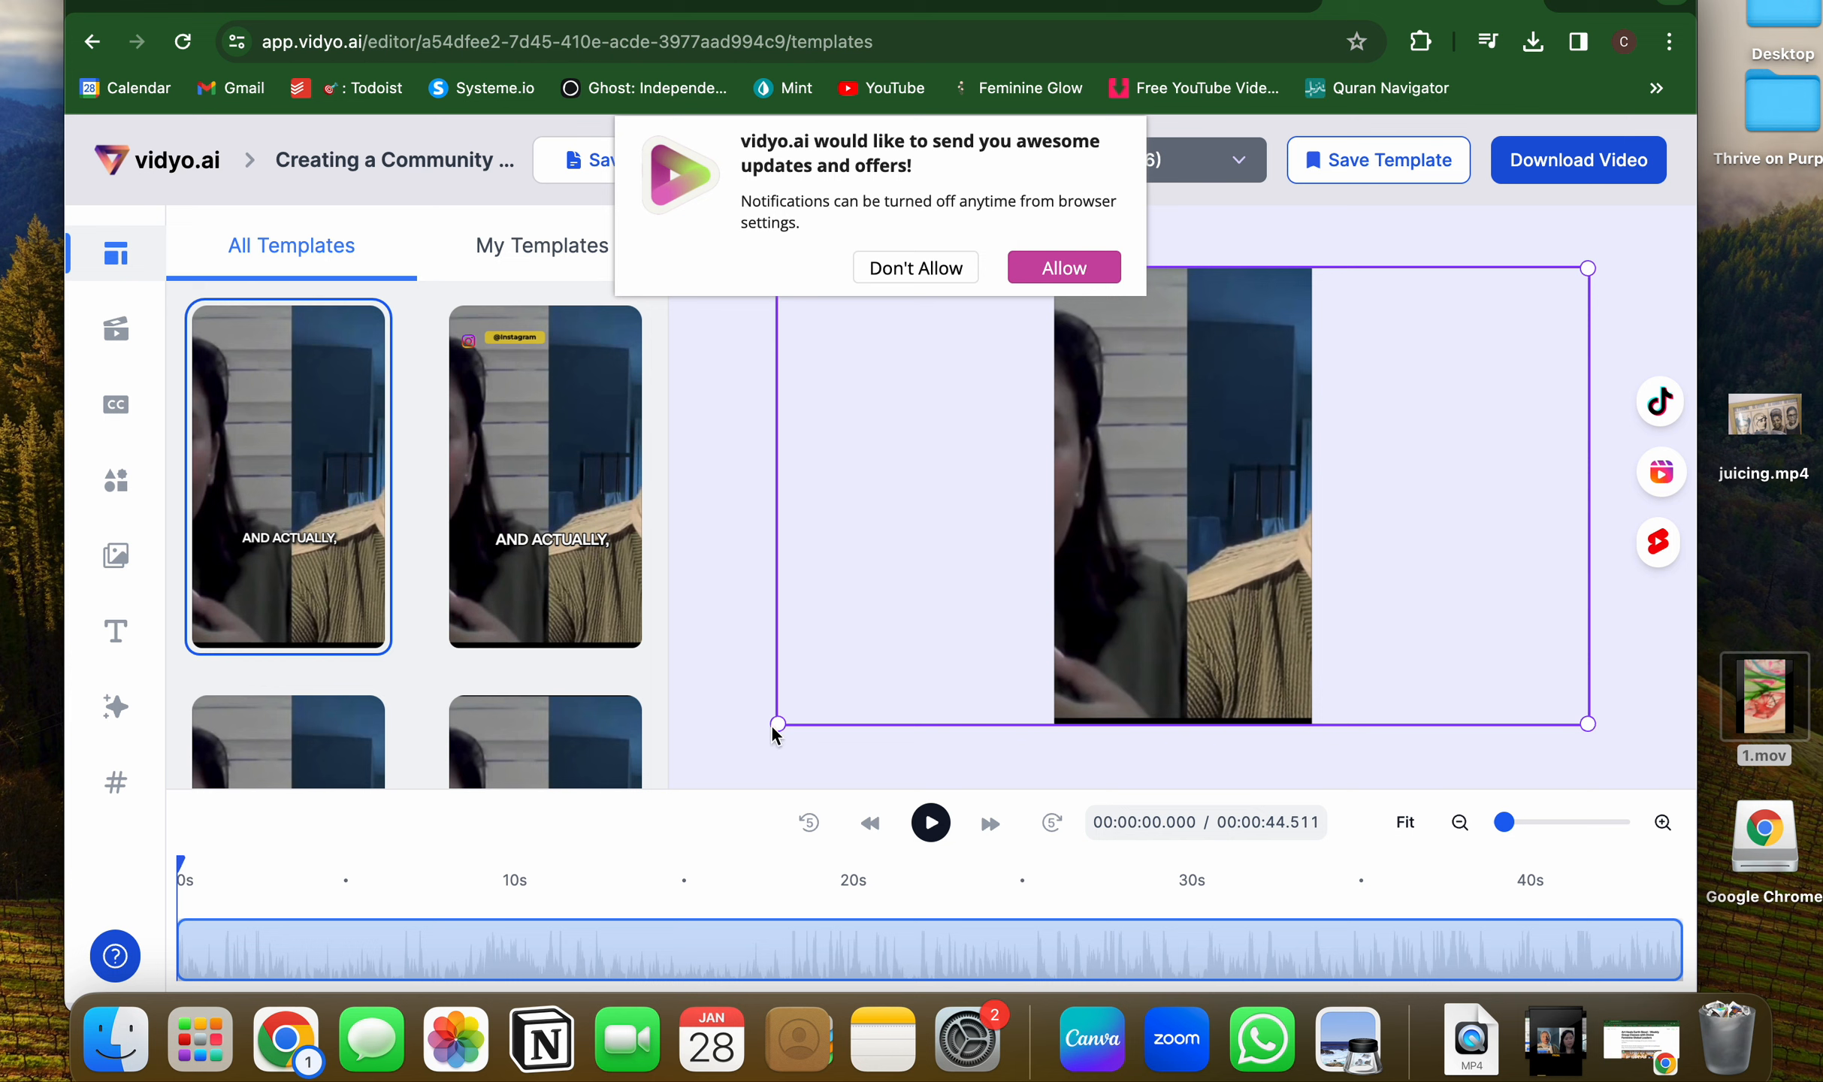
pyautogui.moveTo(776, 725); pyautogui.dragTo(1164, 631)
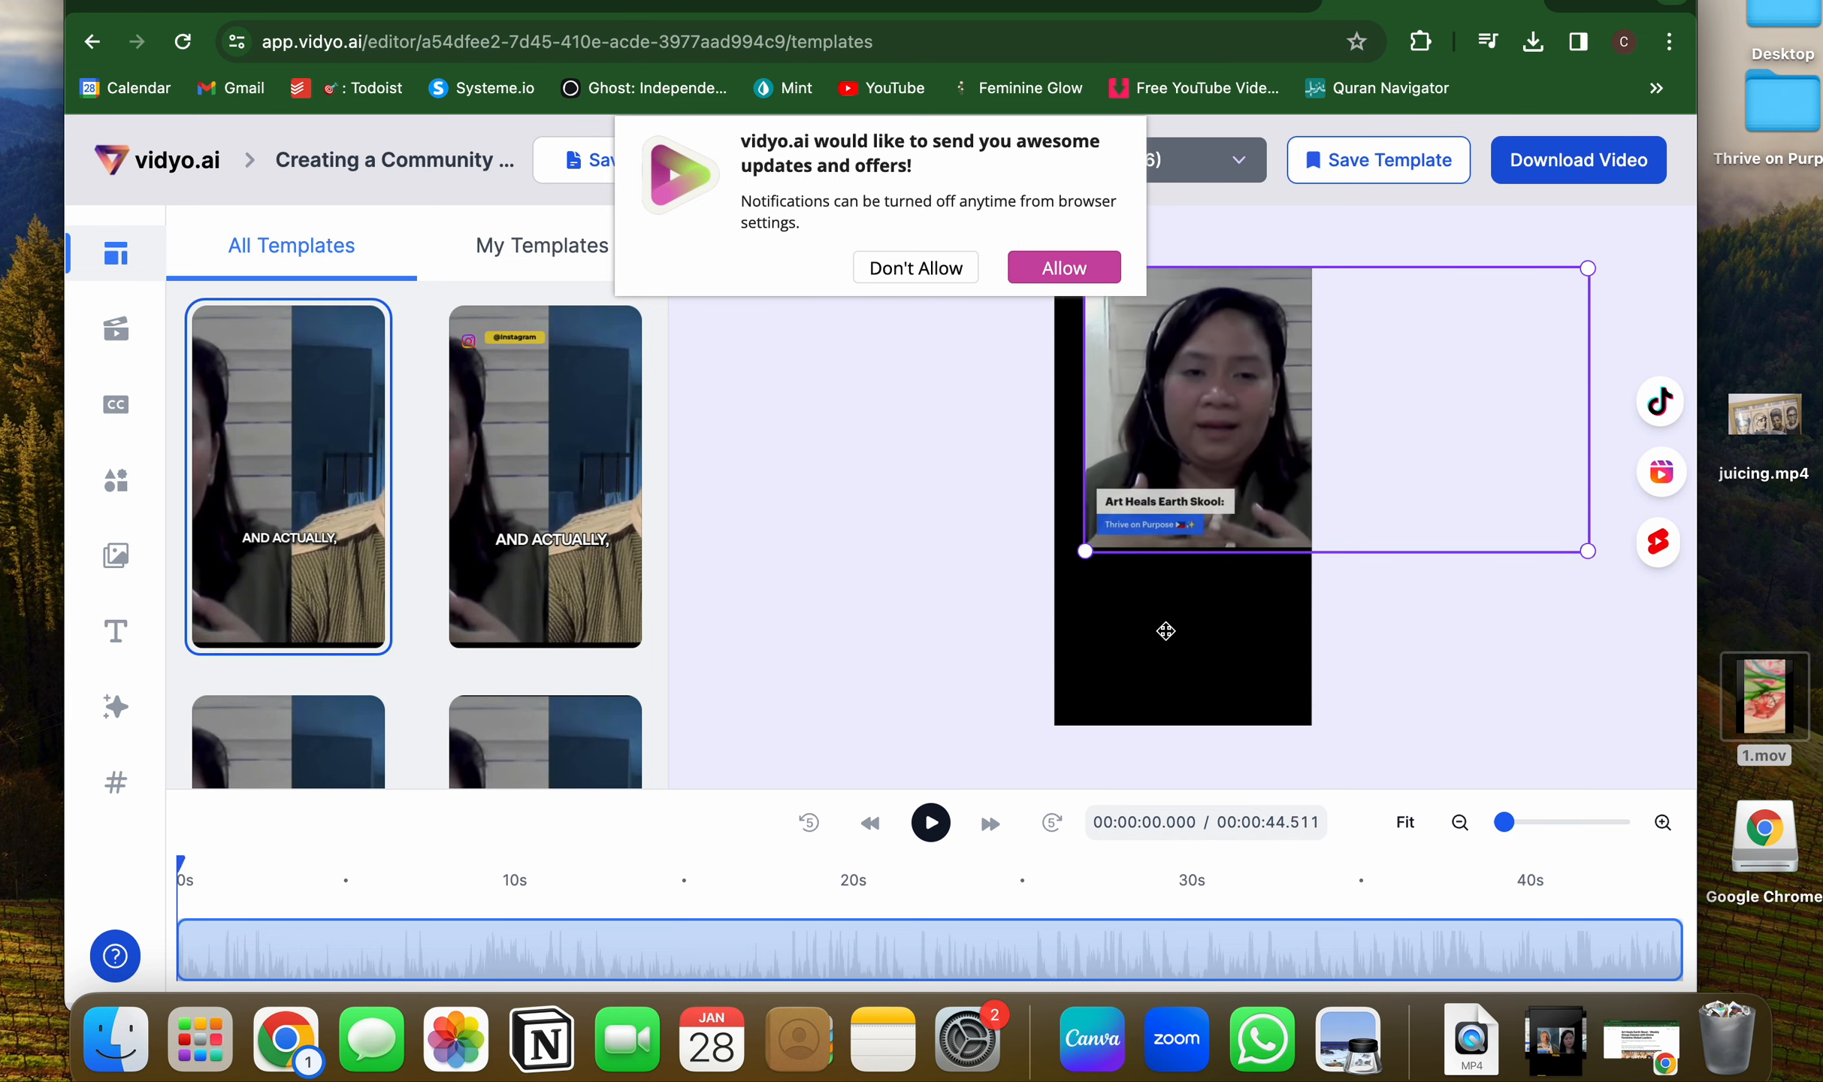
pyautogui.moveTo(1263, 463); pyautogui.dragTo(1194, 558)
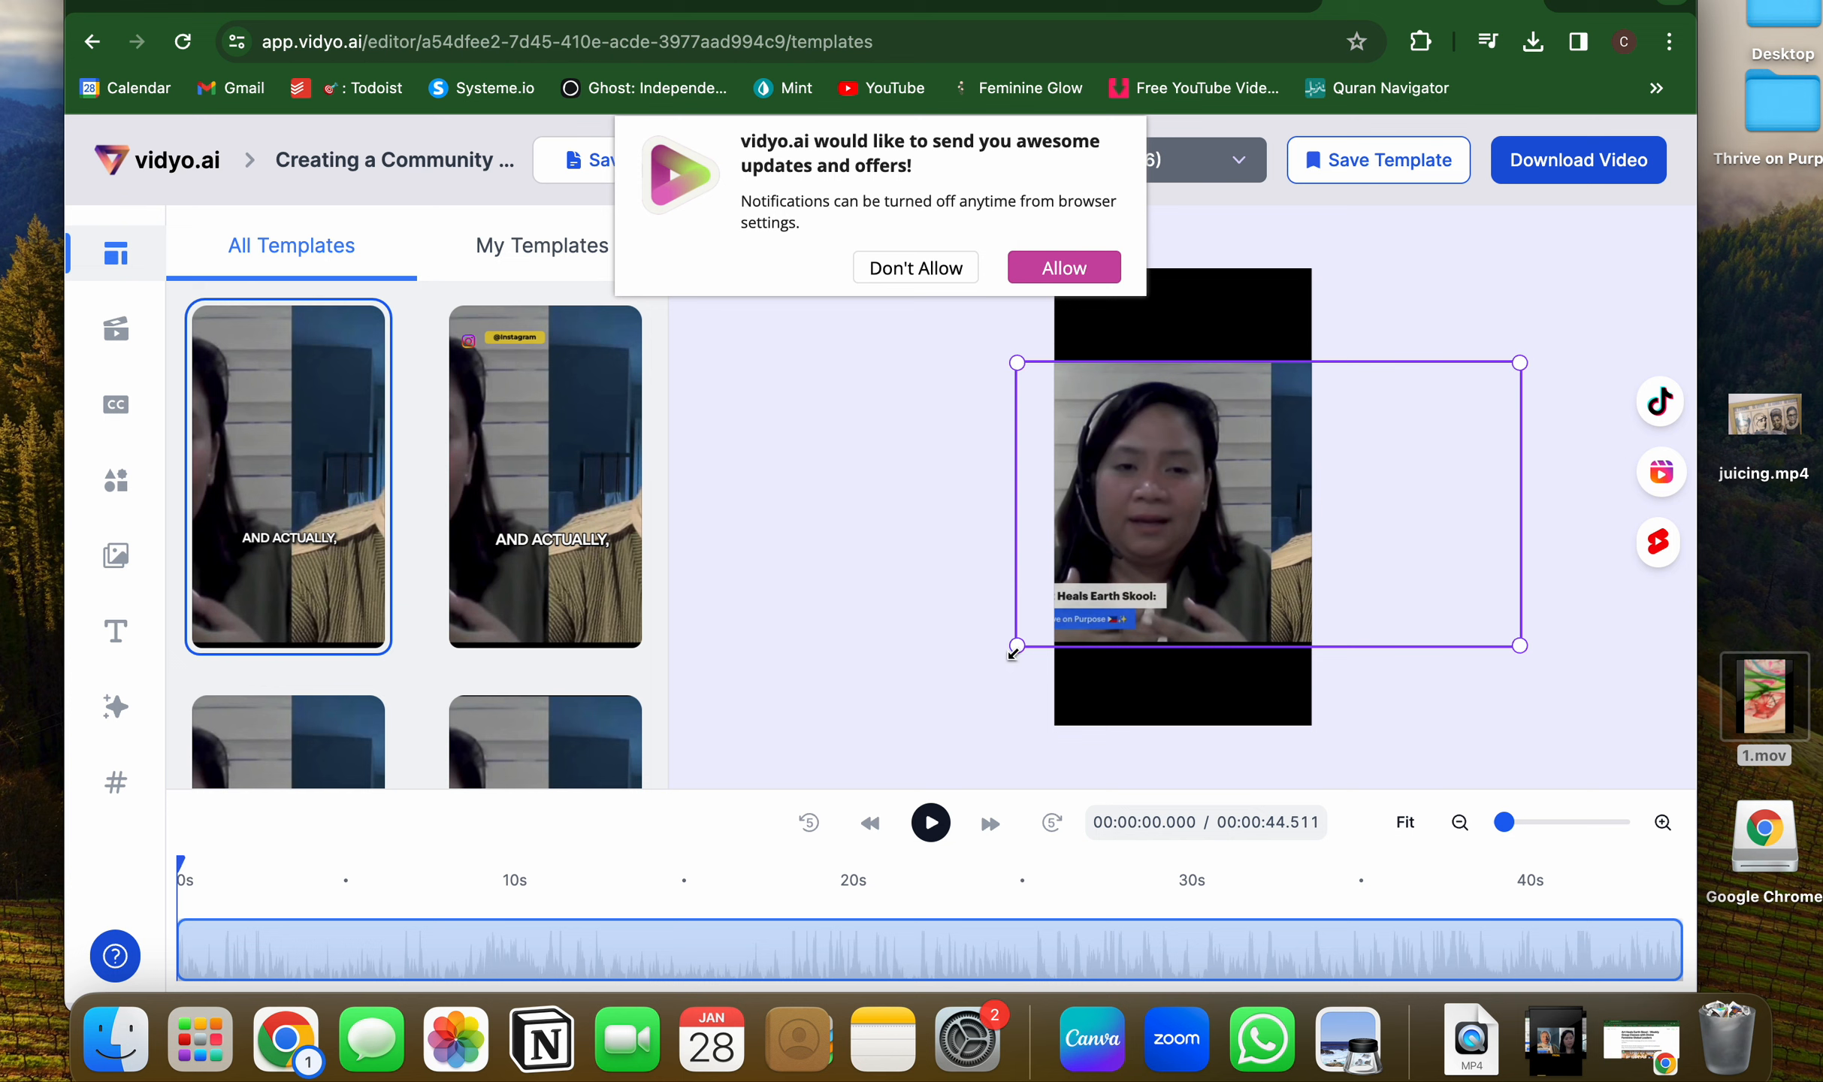
pyautogui.moveTo(1032, 647); pyautogui.dragTo(1127, 583)
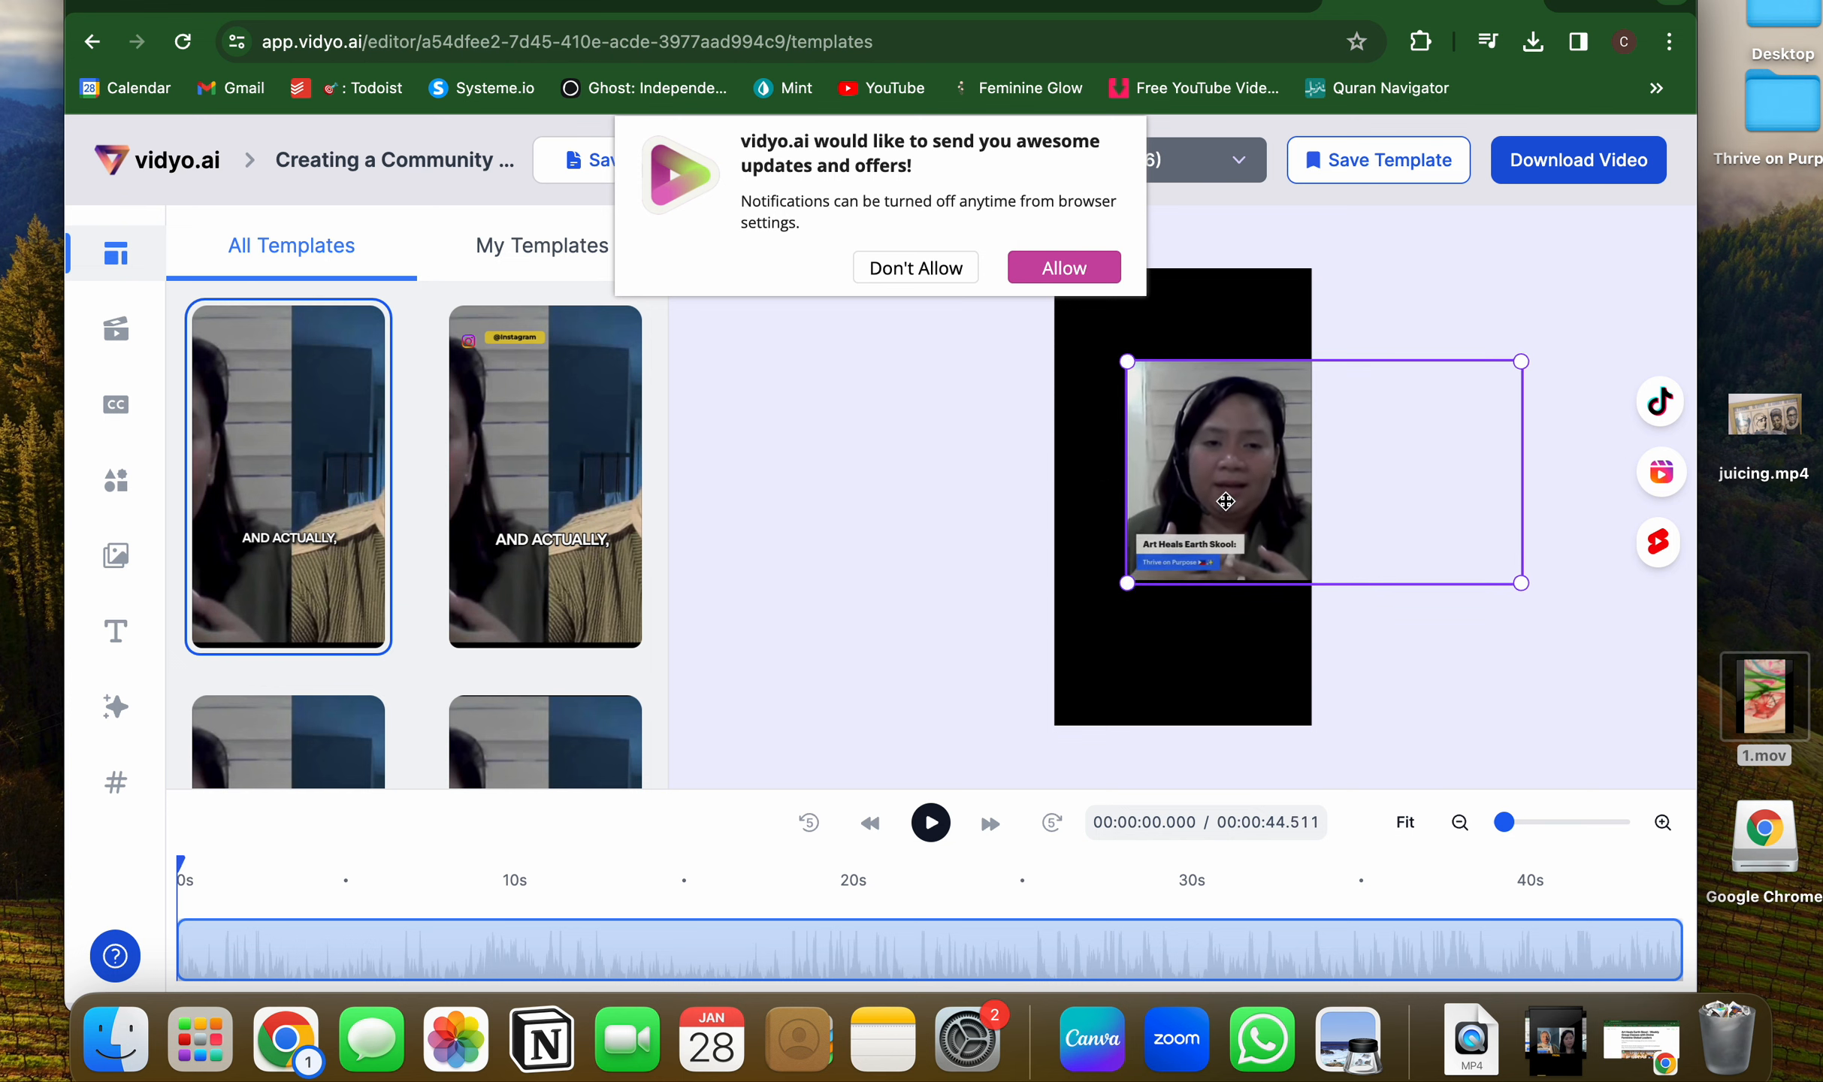
pyautogui.moveTo(1225, 501); pyautogui.dragTo(1131, 501)
pyautogui.moveTo(1032, 584); pyautogui.dragTo(1120, 464)
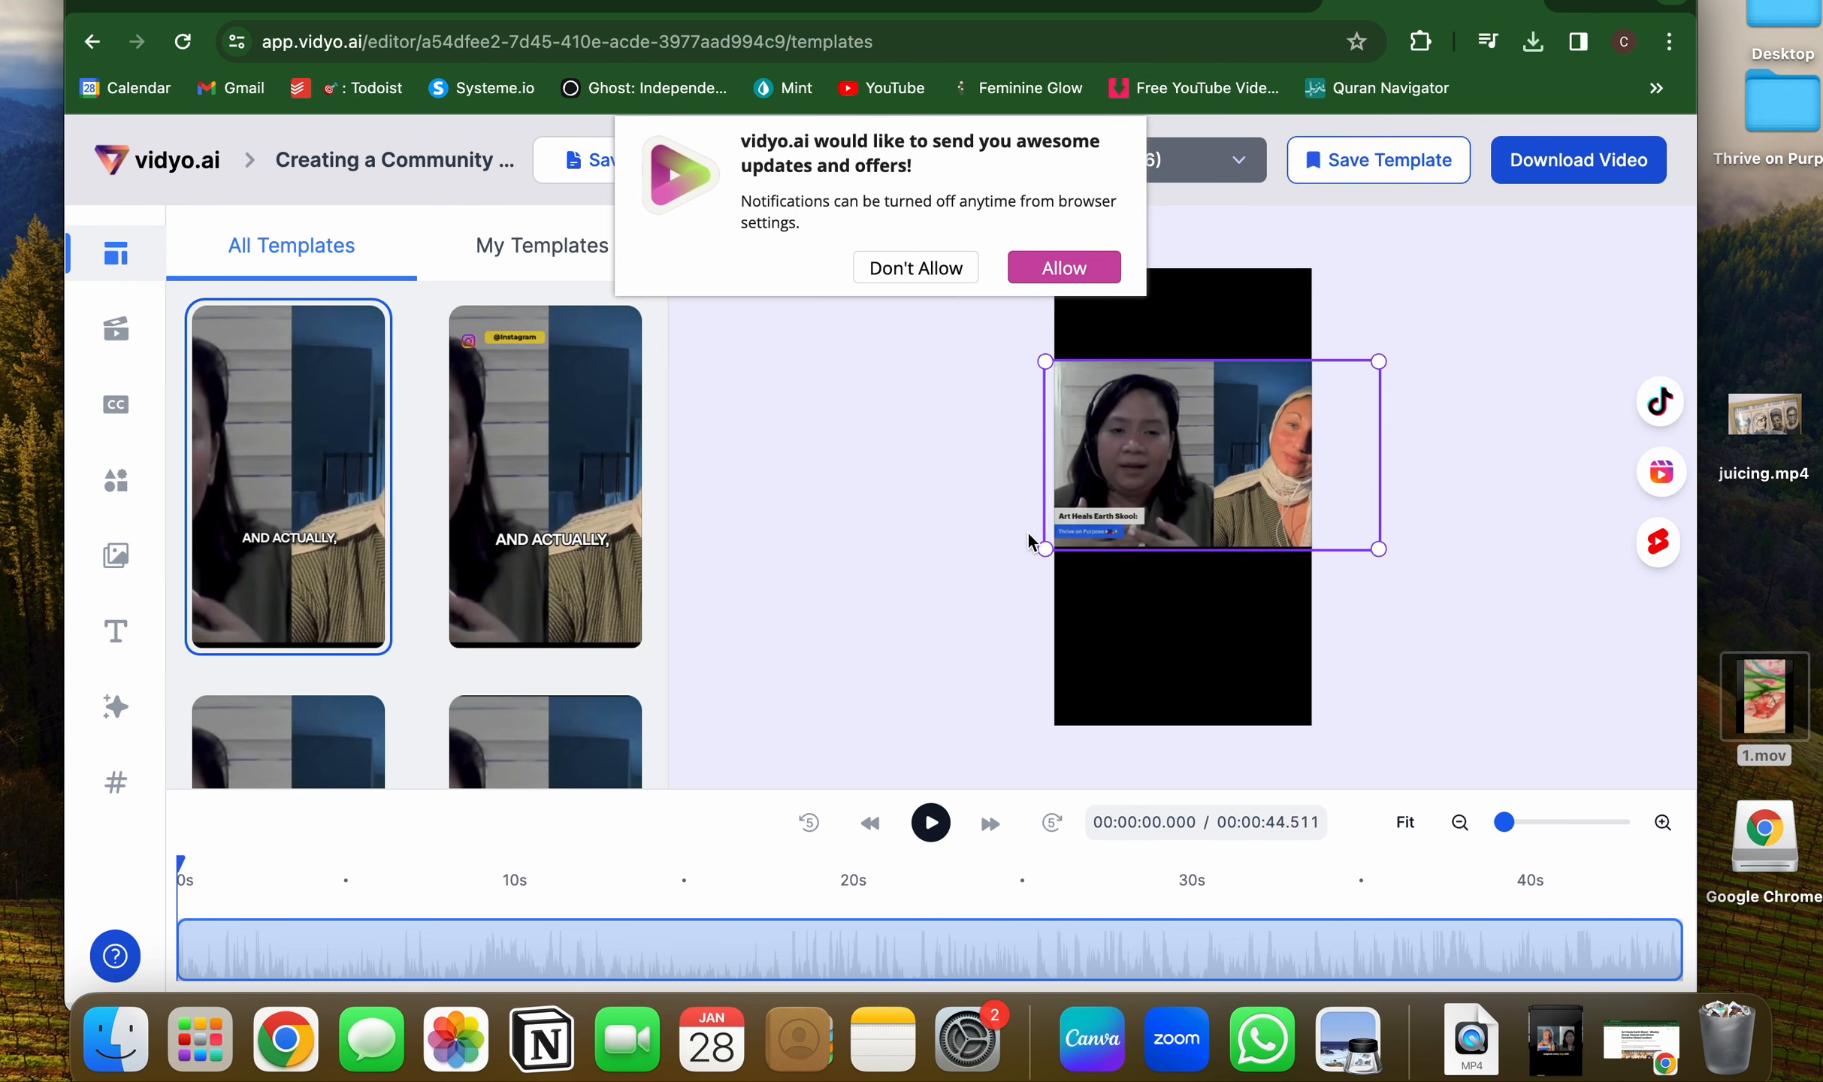
pyautogui.moveTo(1035, 556); pyautogui.dragTo(1063, 535)
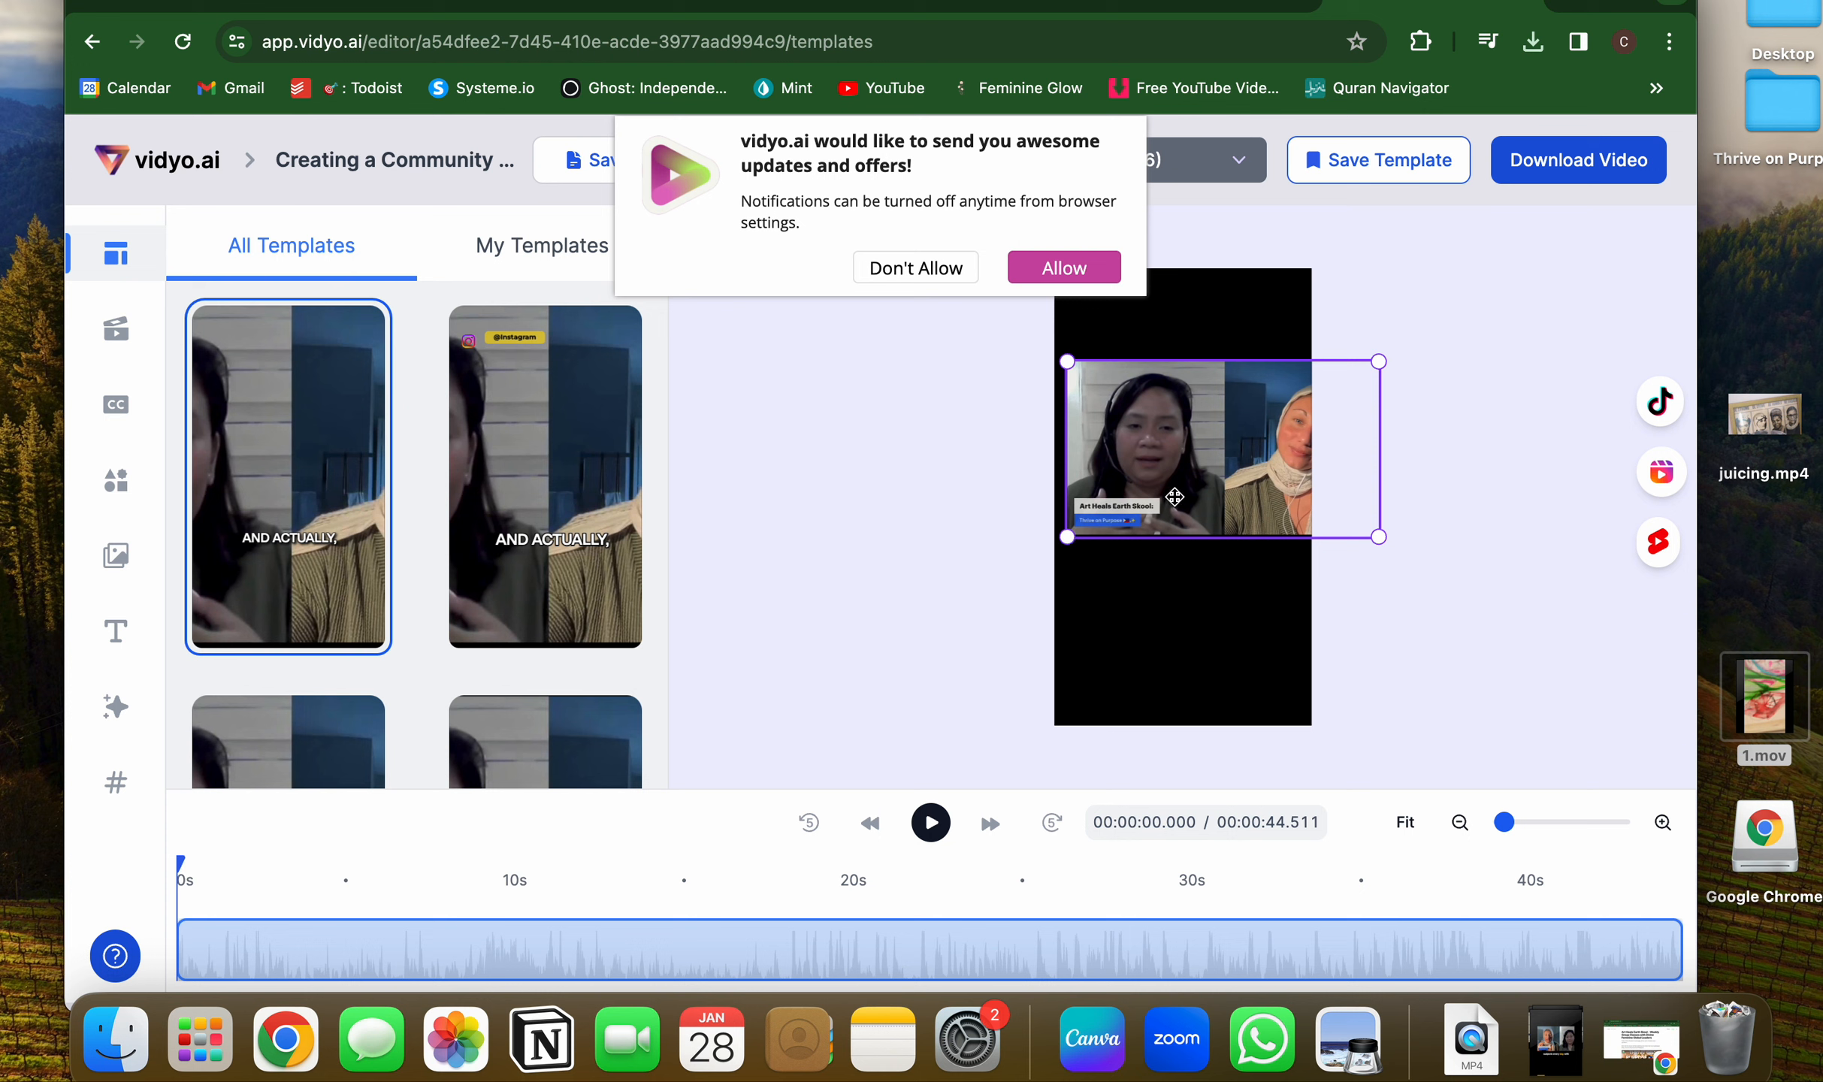
pyautogui.moveTo(1193, 481); pyautogui.dragTo(1172, 501)
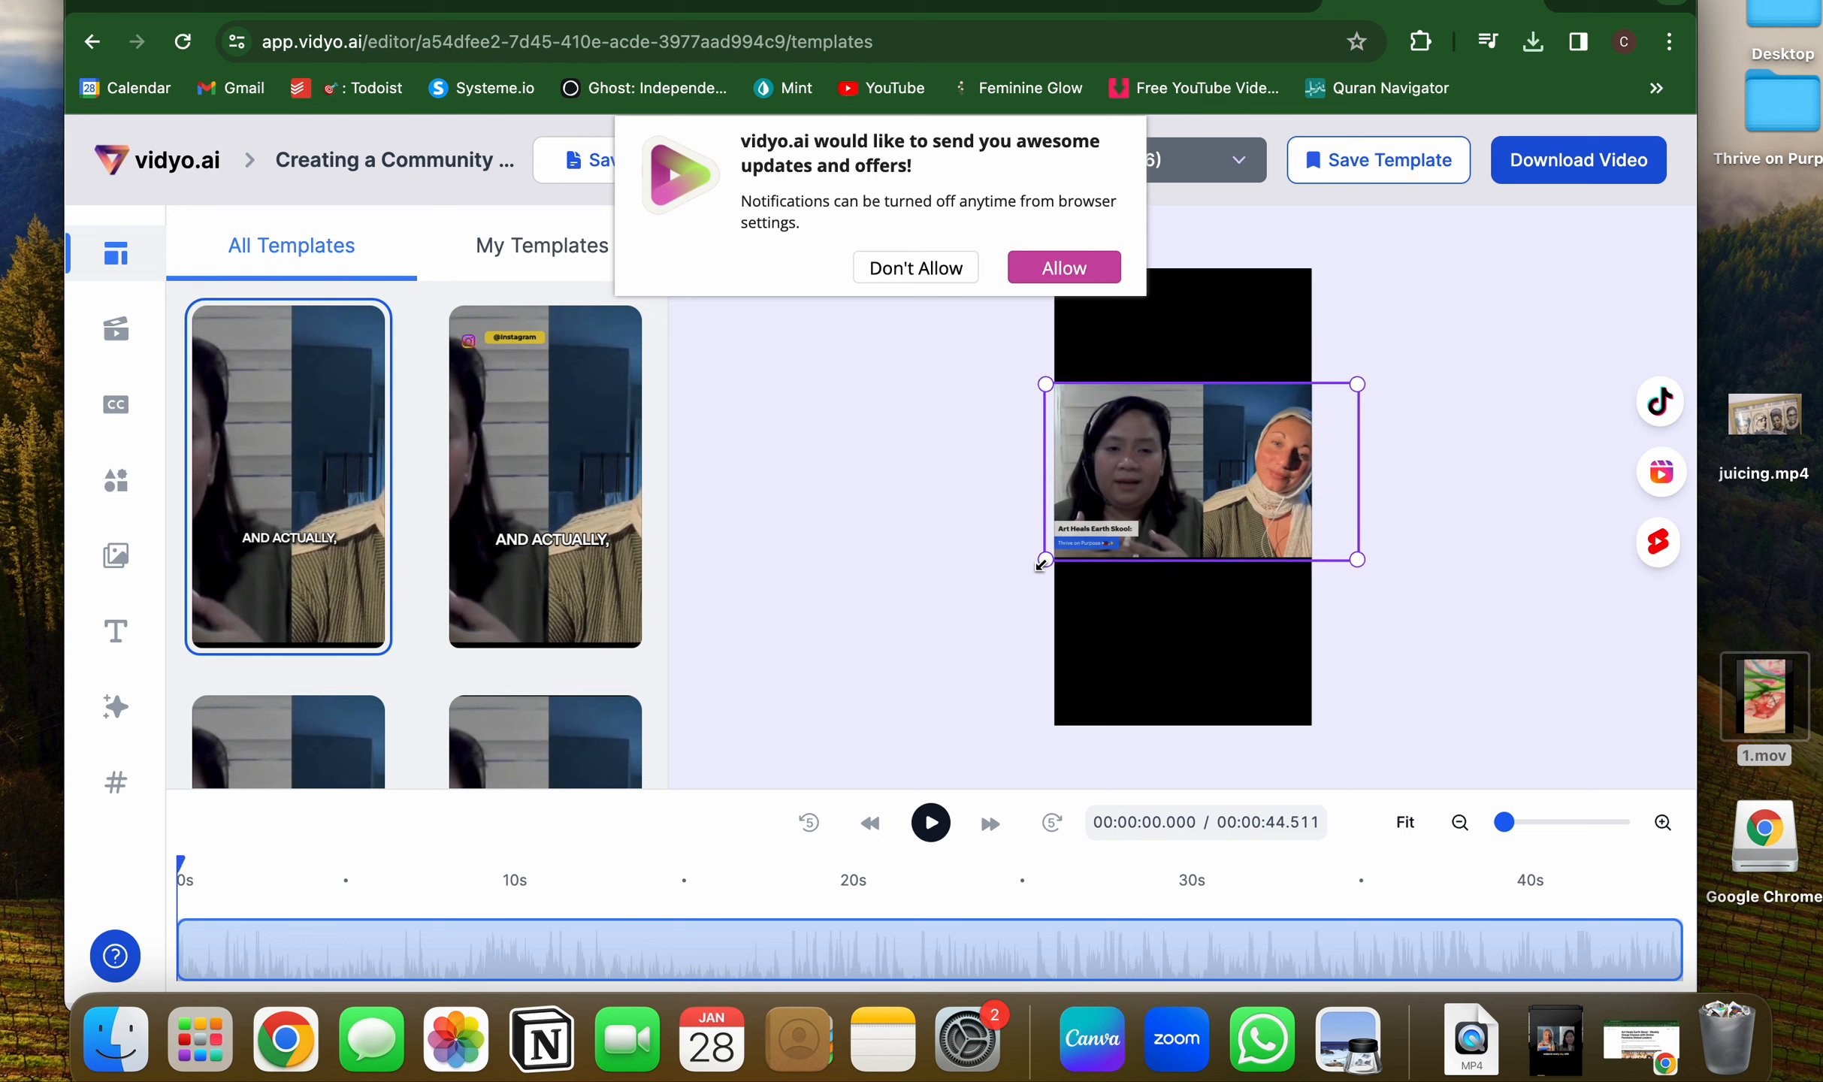
pyautogui.moveTo(1040, 565); pyautogui.dragTo(1061, 555)
pyautogui.moveTo(1162, 498); pyautogui.dragTo(1143, 496)
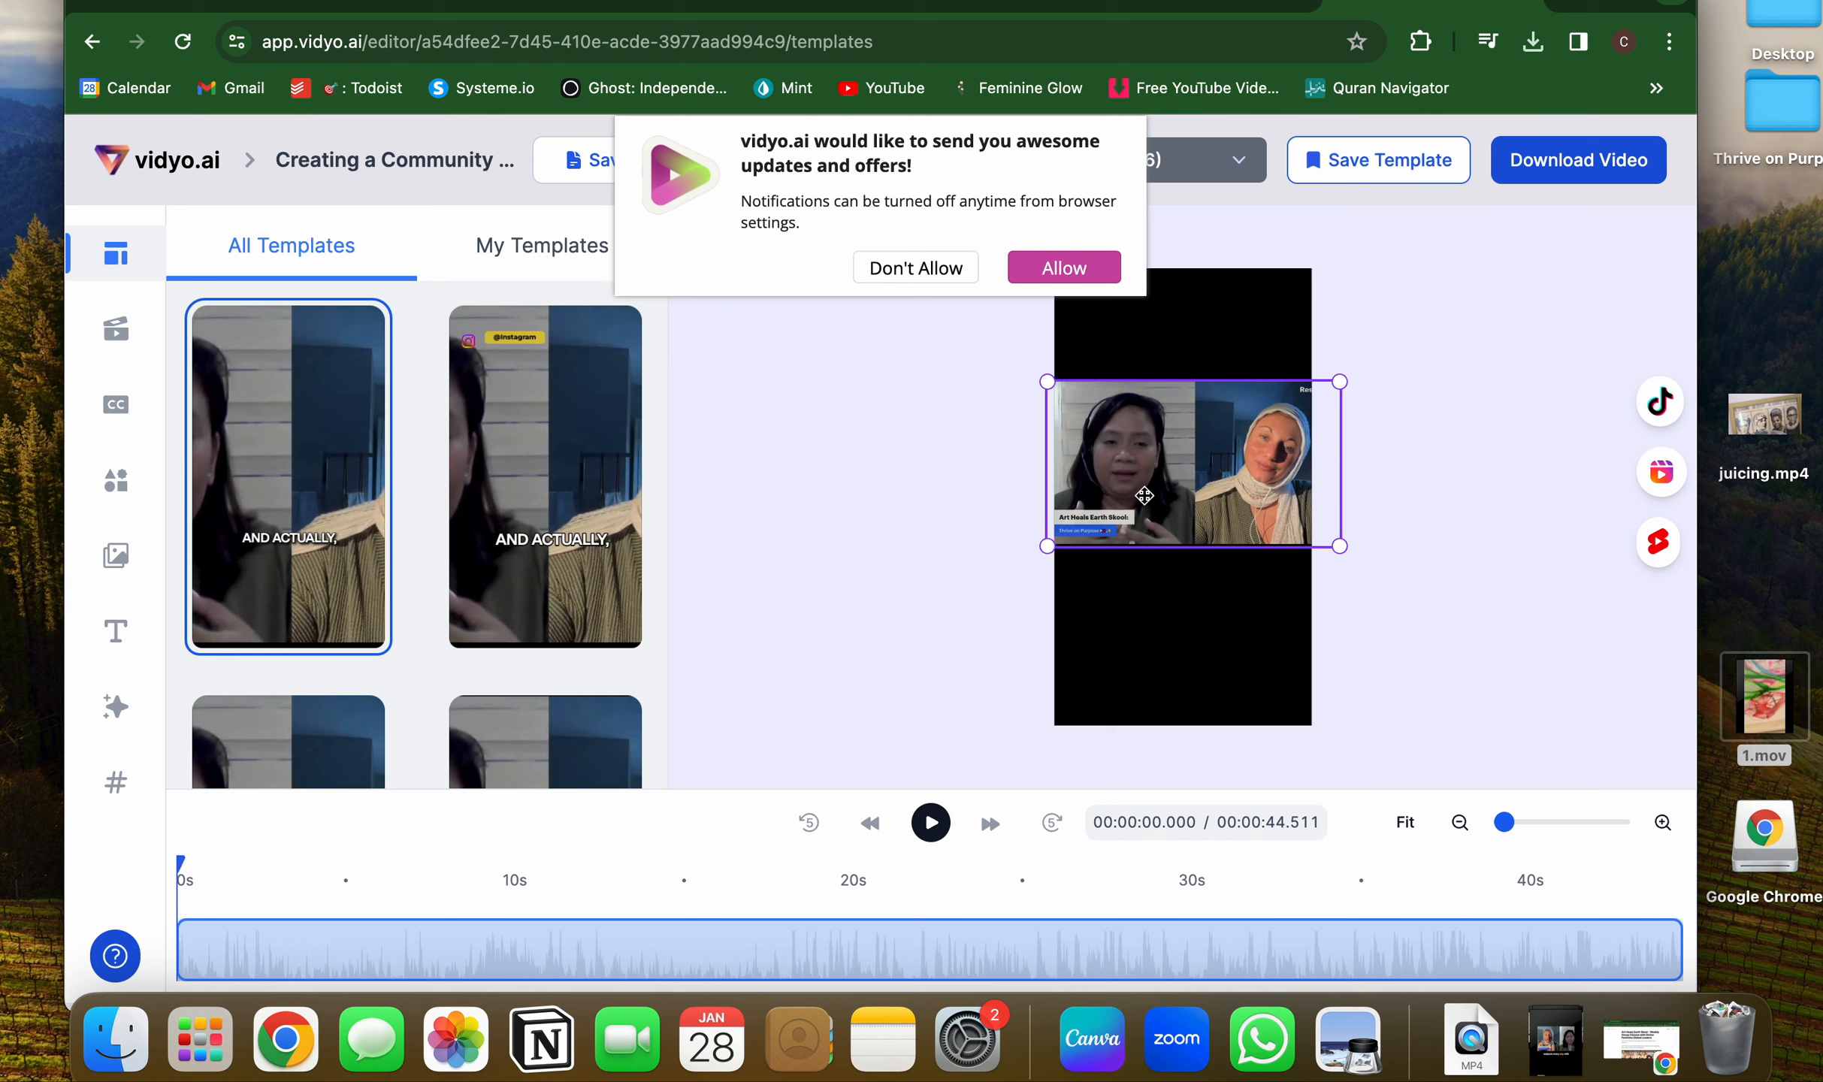
pyautogui.click(916, 627)
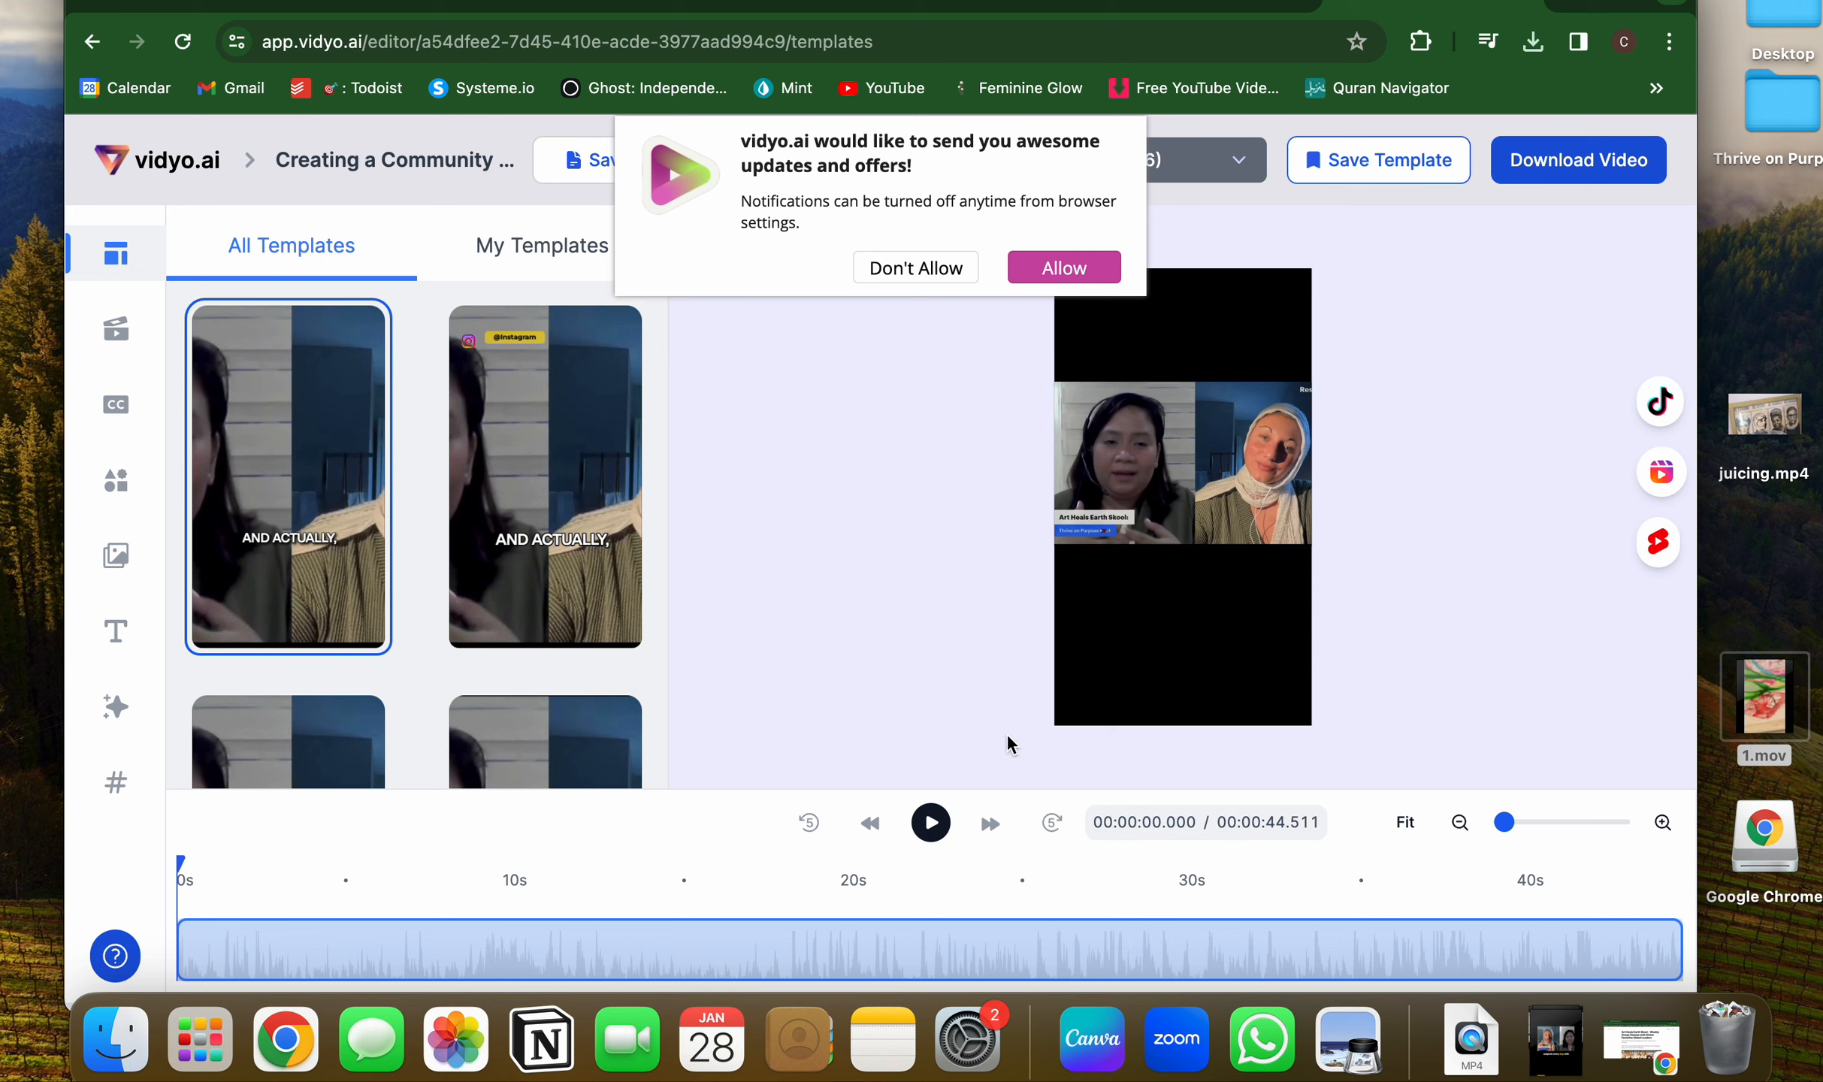
pyautogui.click(931, 840)
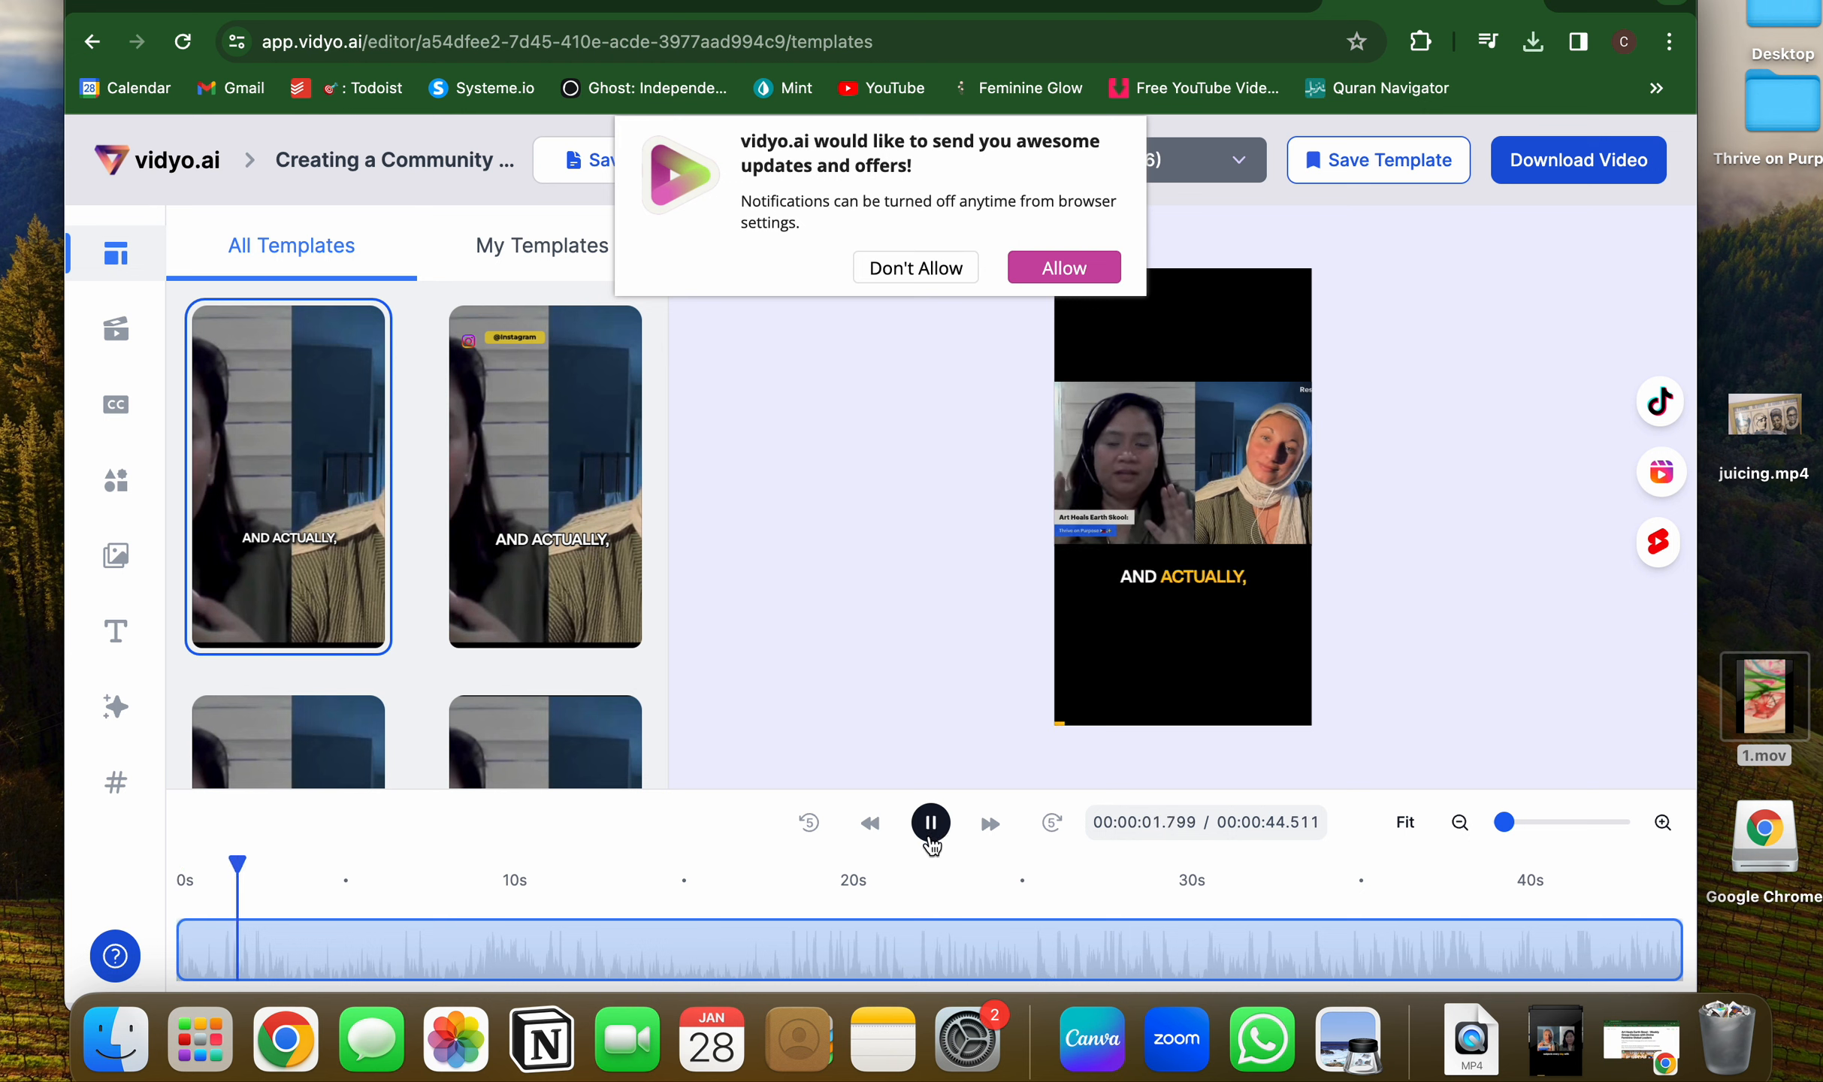
pyautogui.click(931, 842)
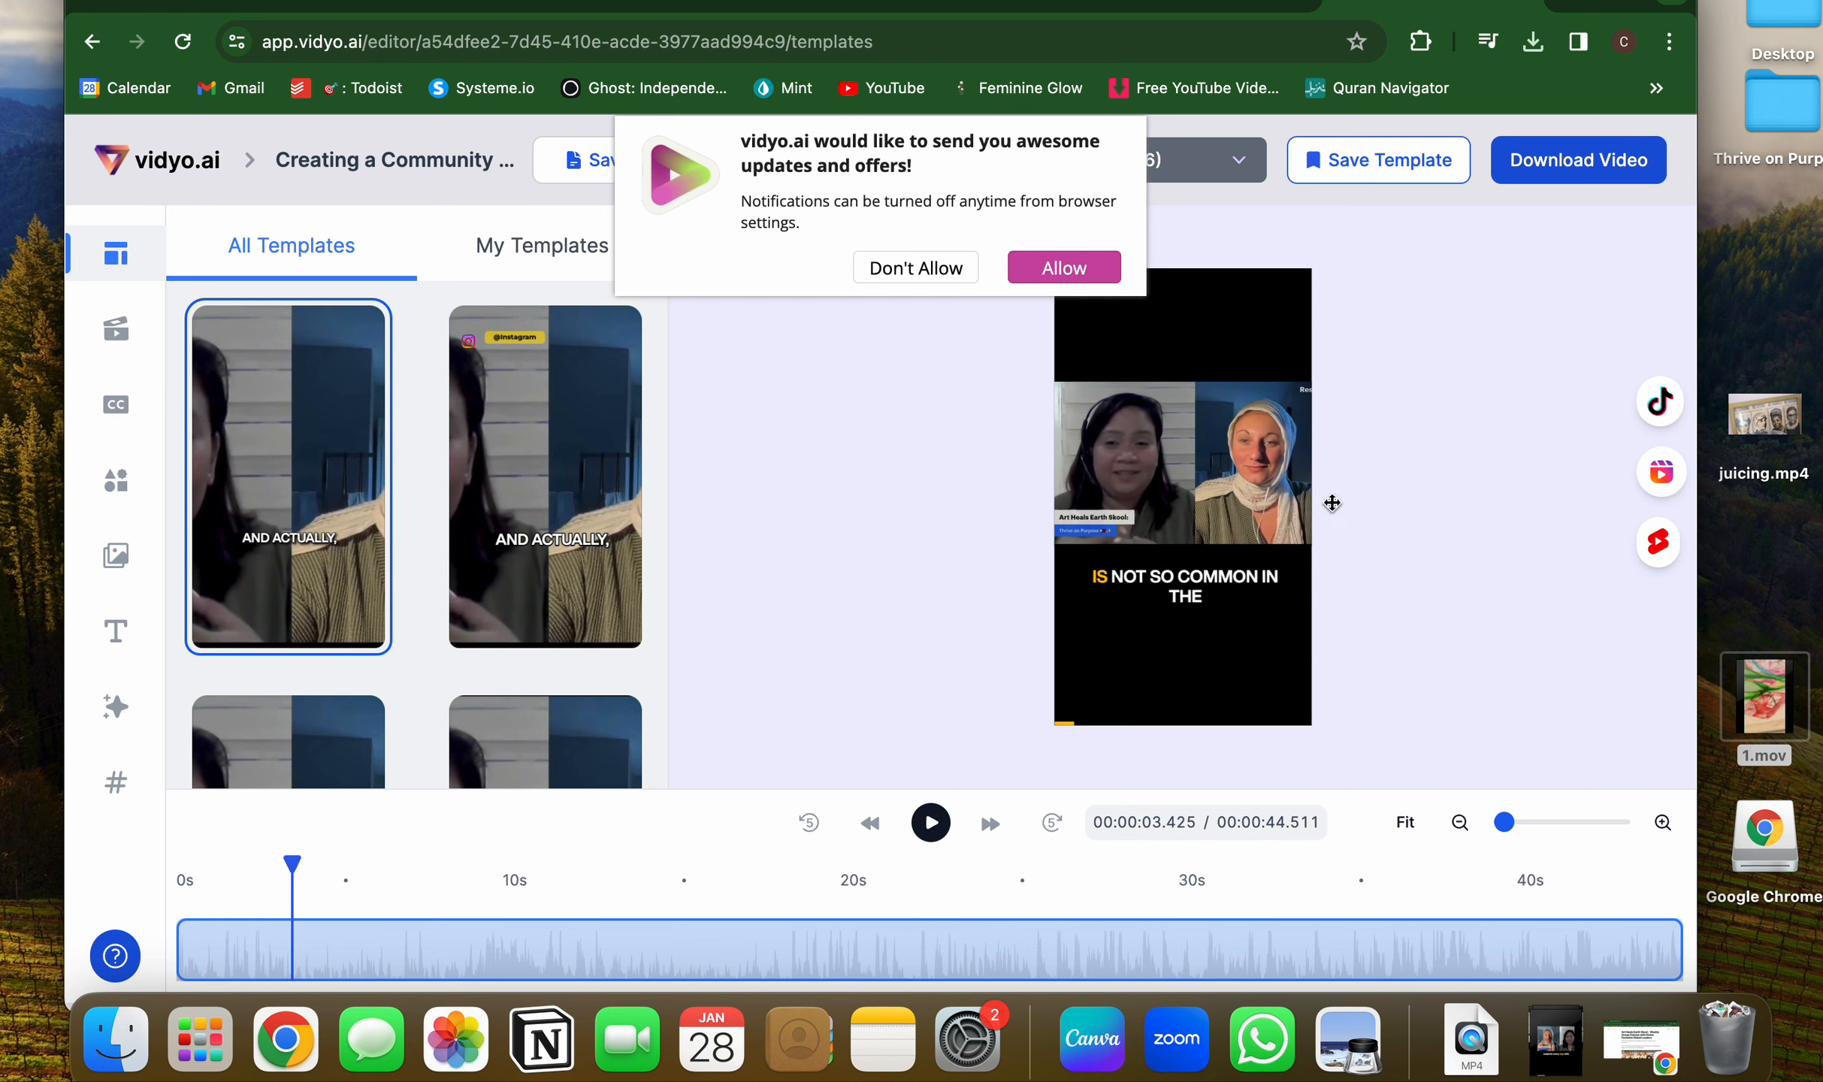
# Export the "Creating a Community ..." clip at 720p and return to the dashboard.
pyautogui.click(1565, 181)
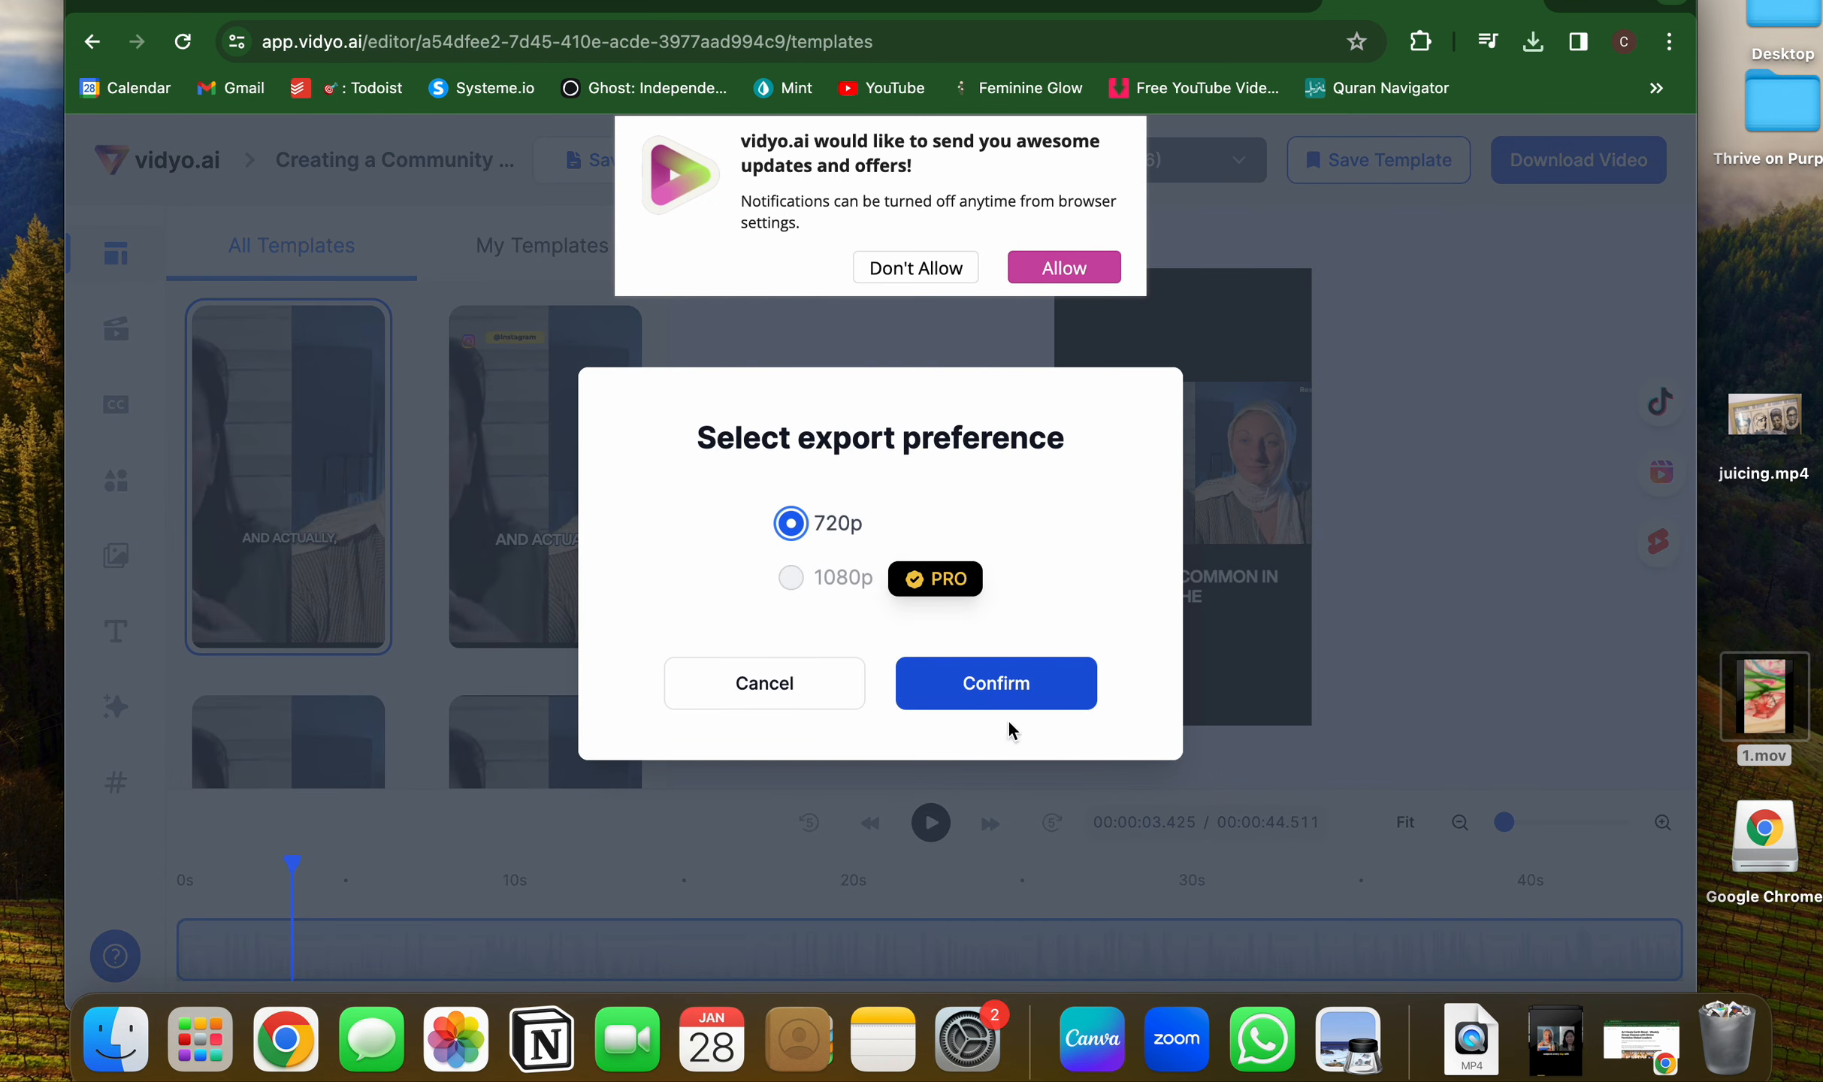
pyautogui.click(984, 701)
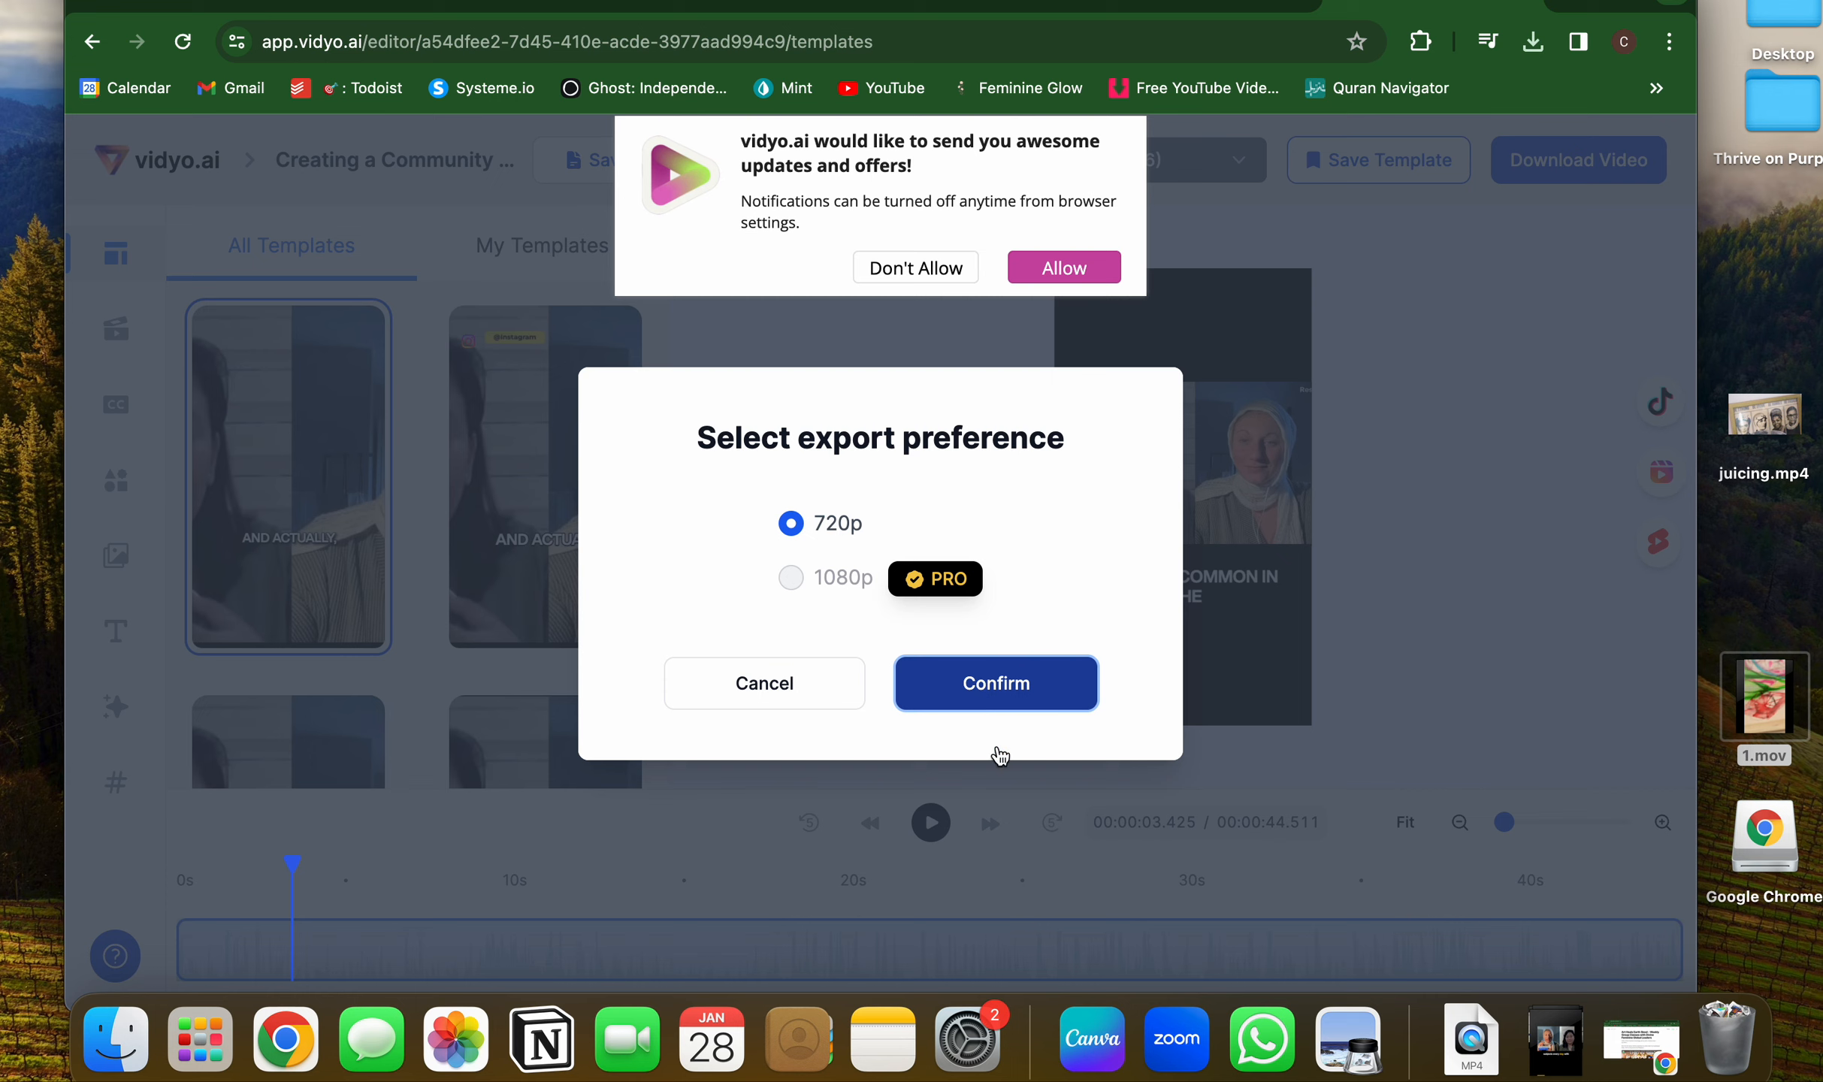
pyautogui.click(1049, 704)
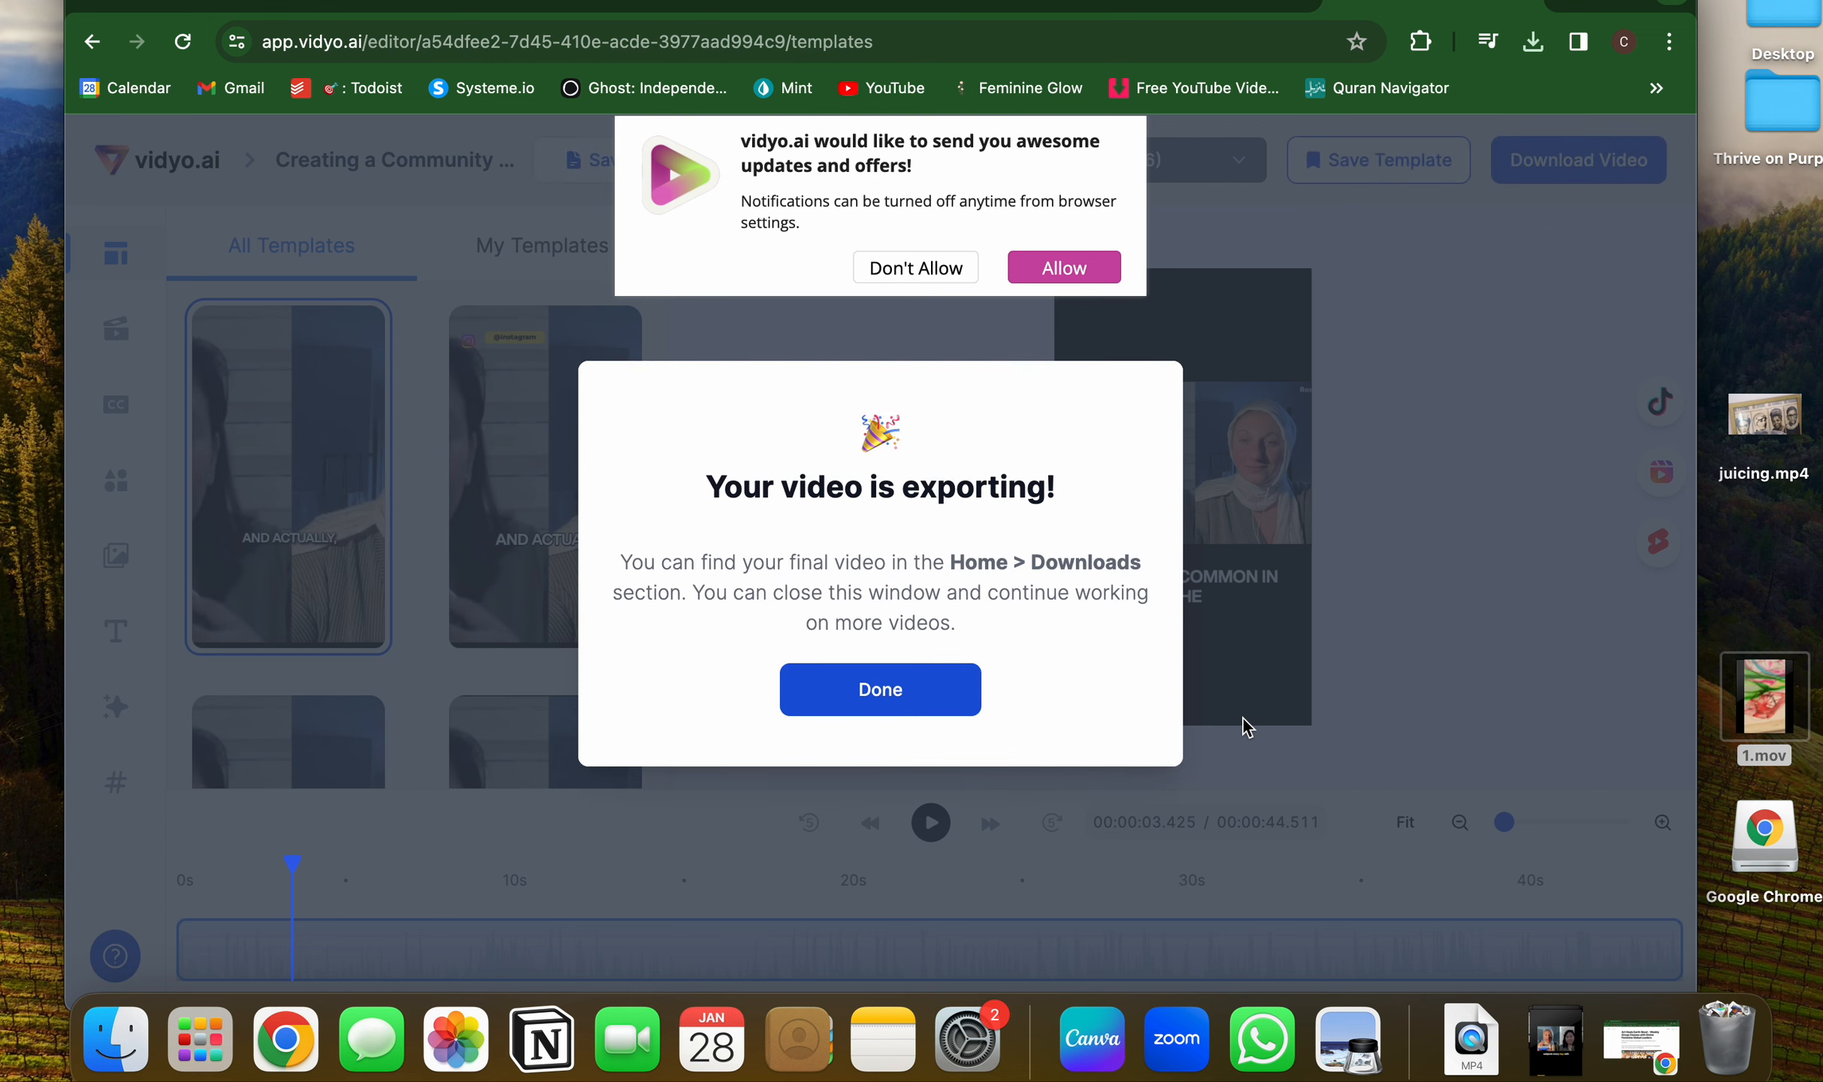
pyautogui.click(925, 691)
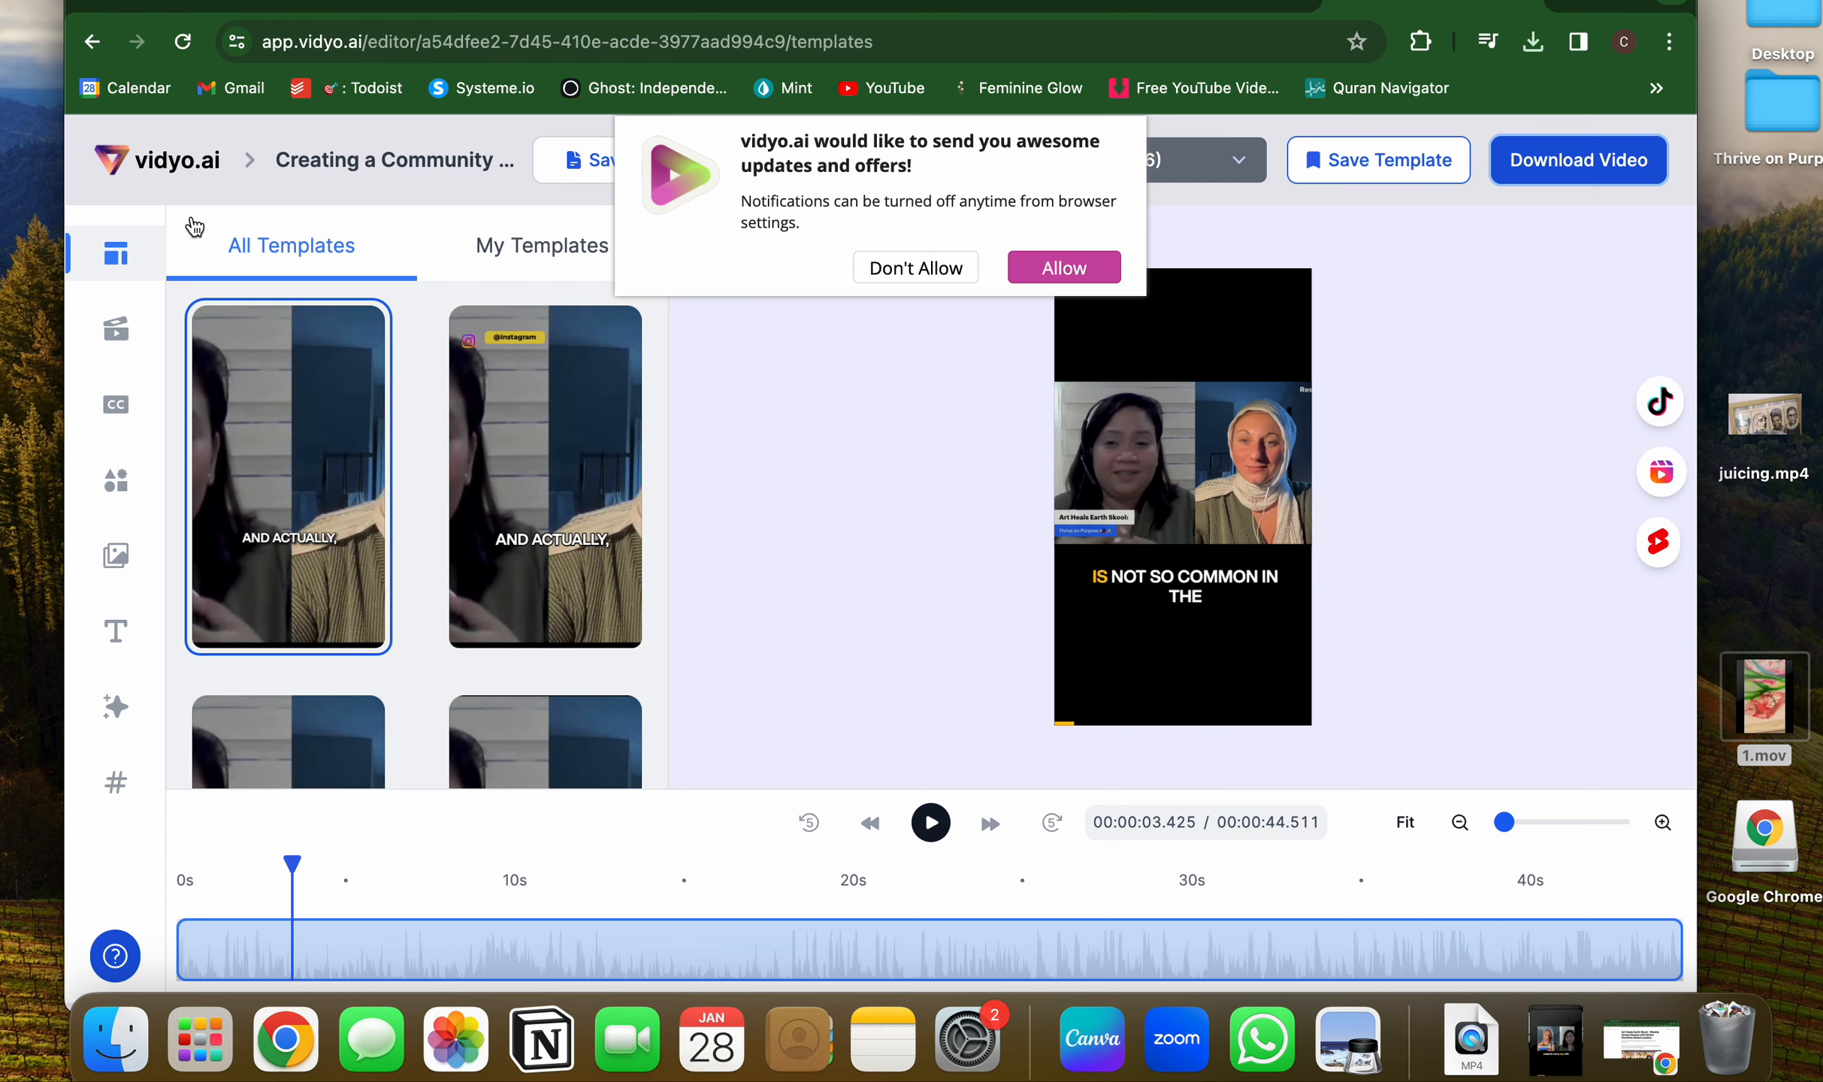
pyautogui.click(142, 166)
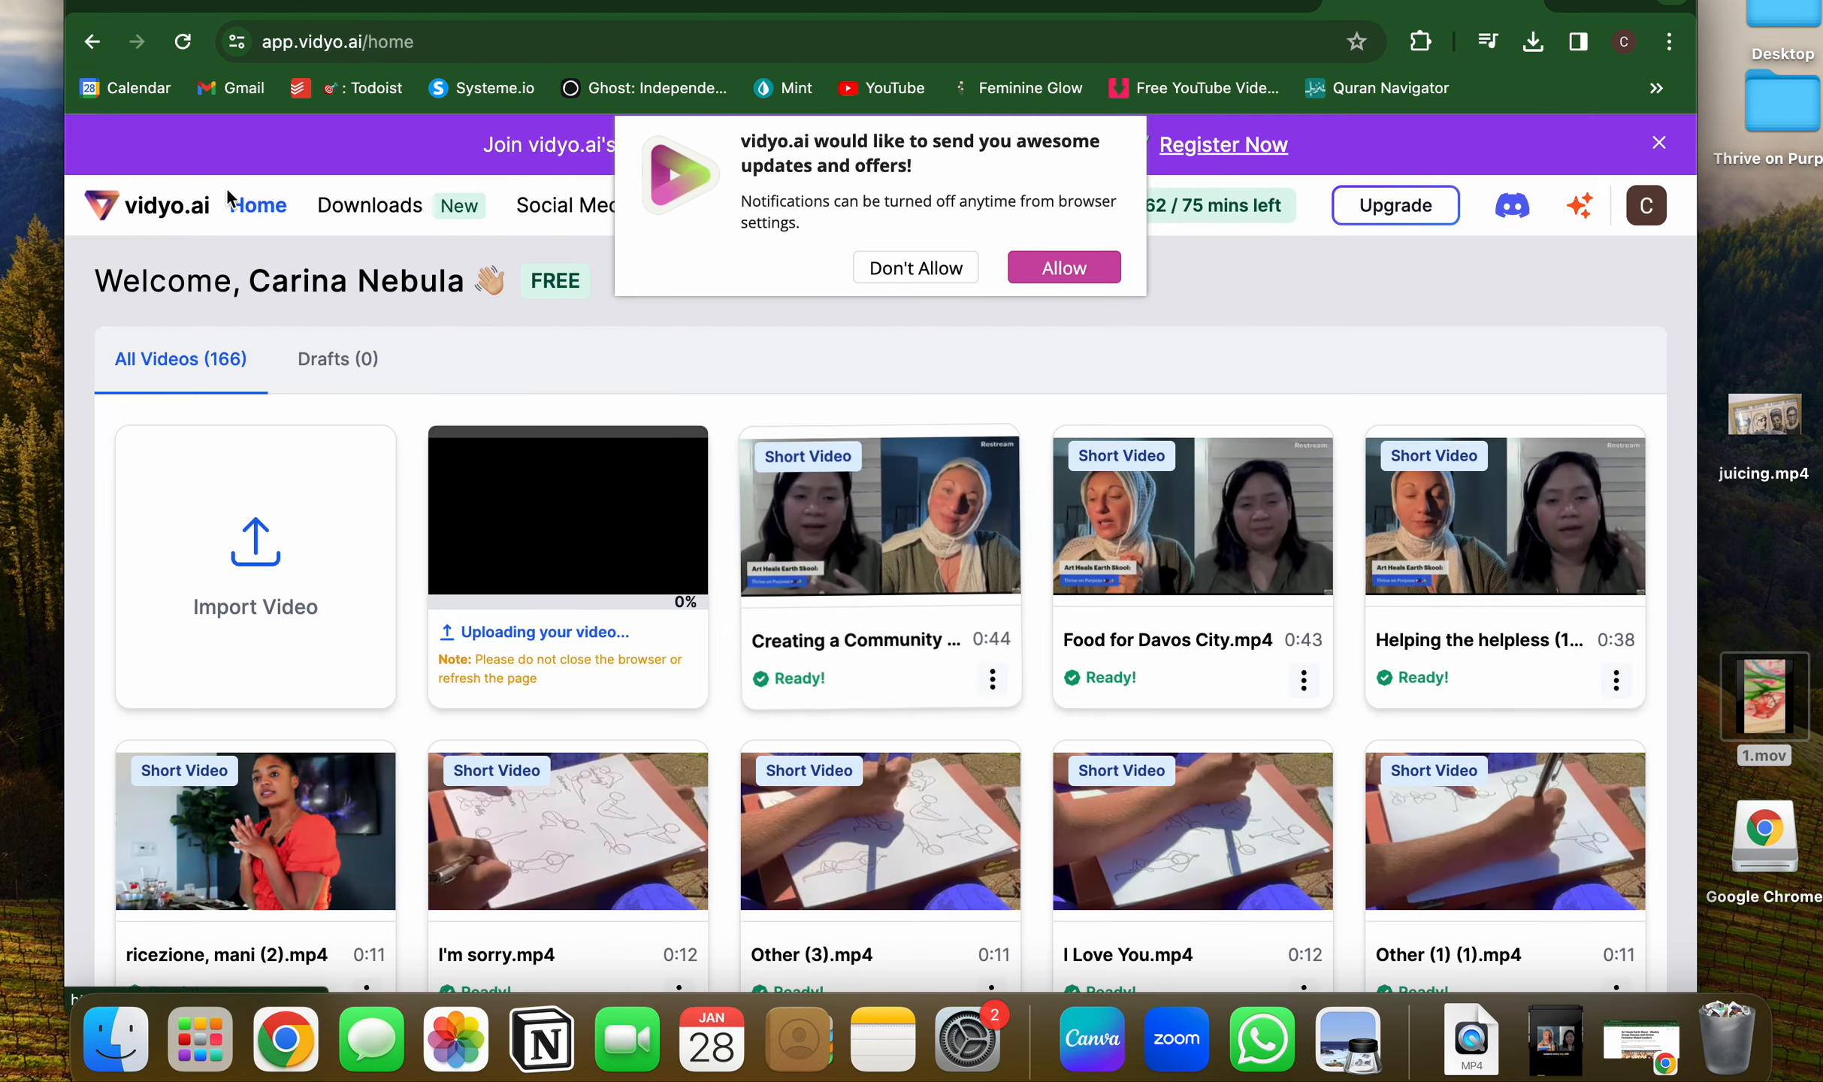
# Import the 1:02 "The Art of the Philippin...y 1.mp4" from the Downloads folder, keeping the preset personalization settings, and return to the dashboard.
pyautogui.click(329, 599)
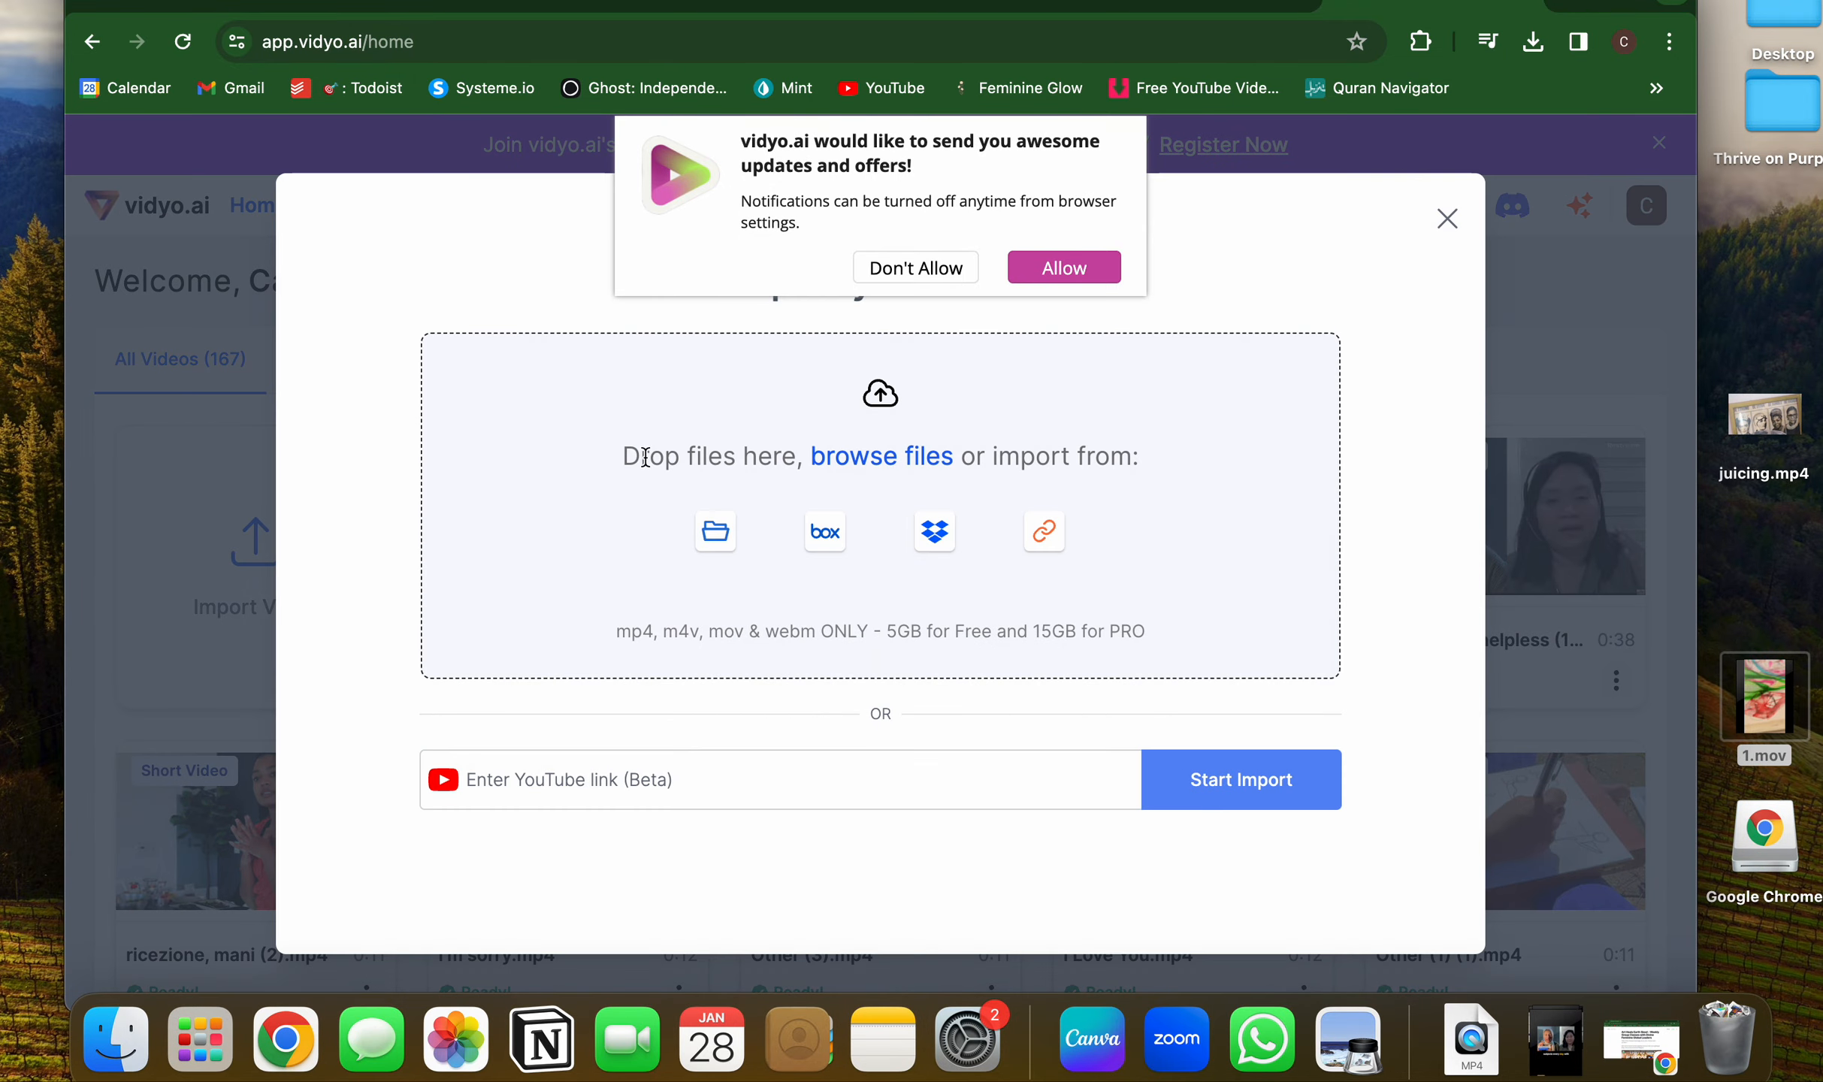
pyautogui.click(712, 533)
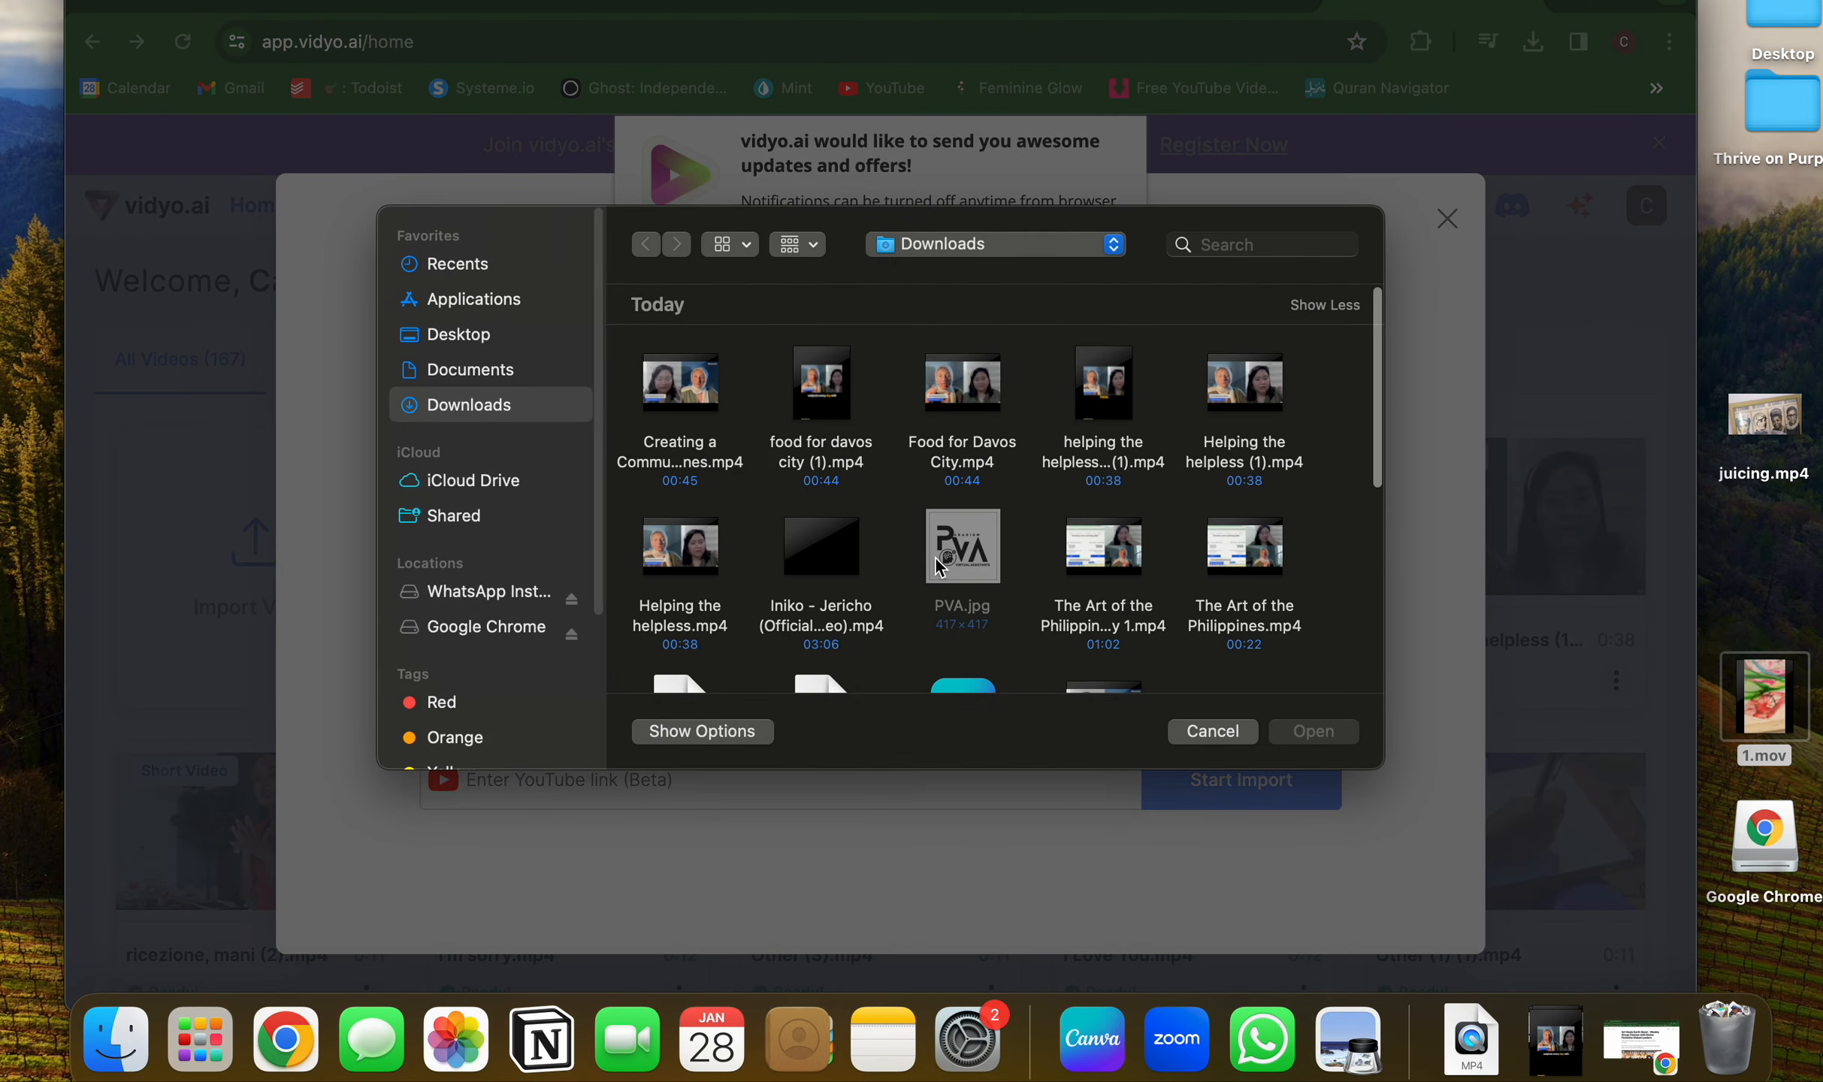
pyautogui.click(1102, 560)
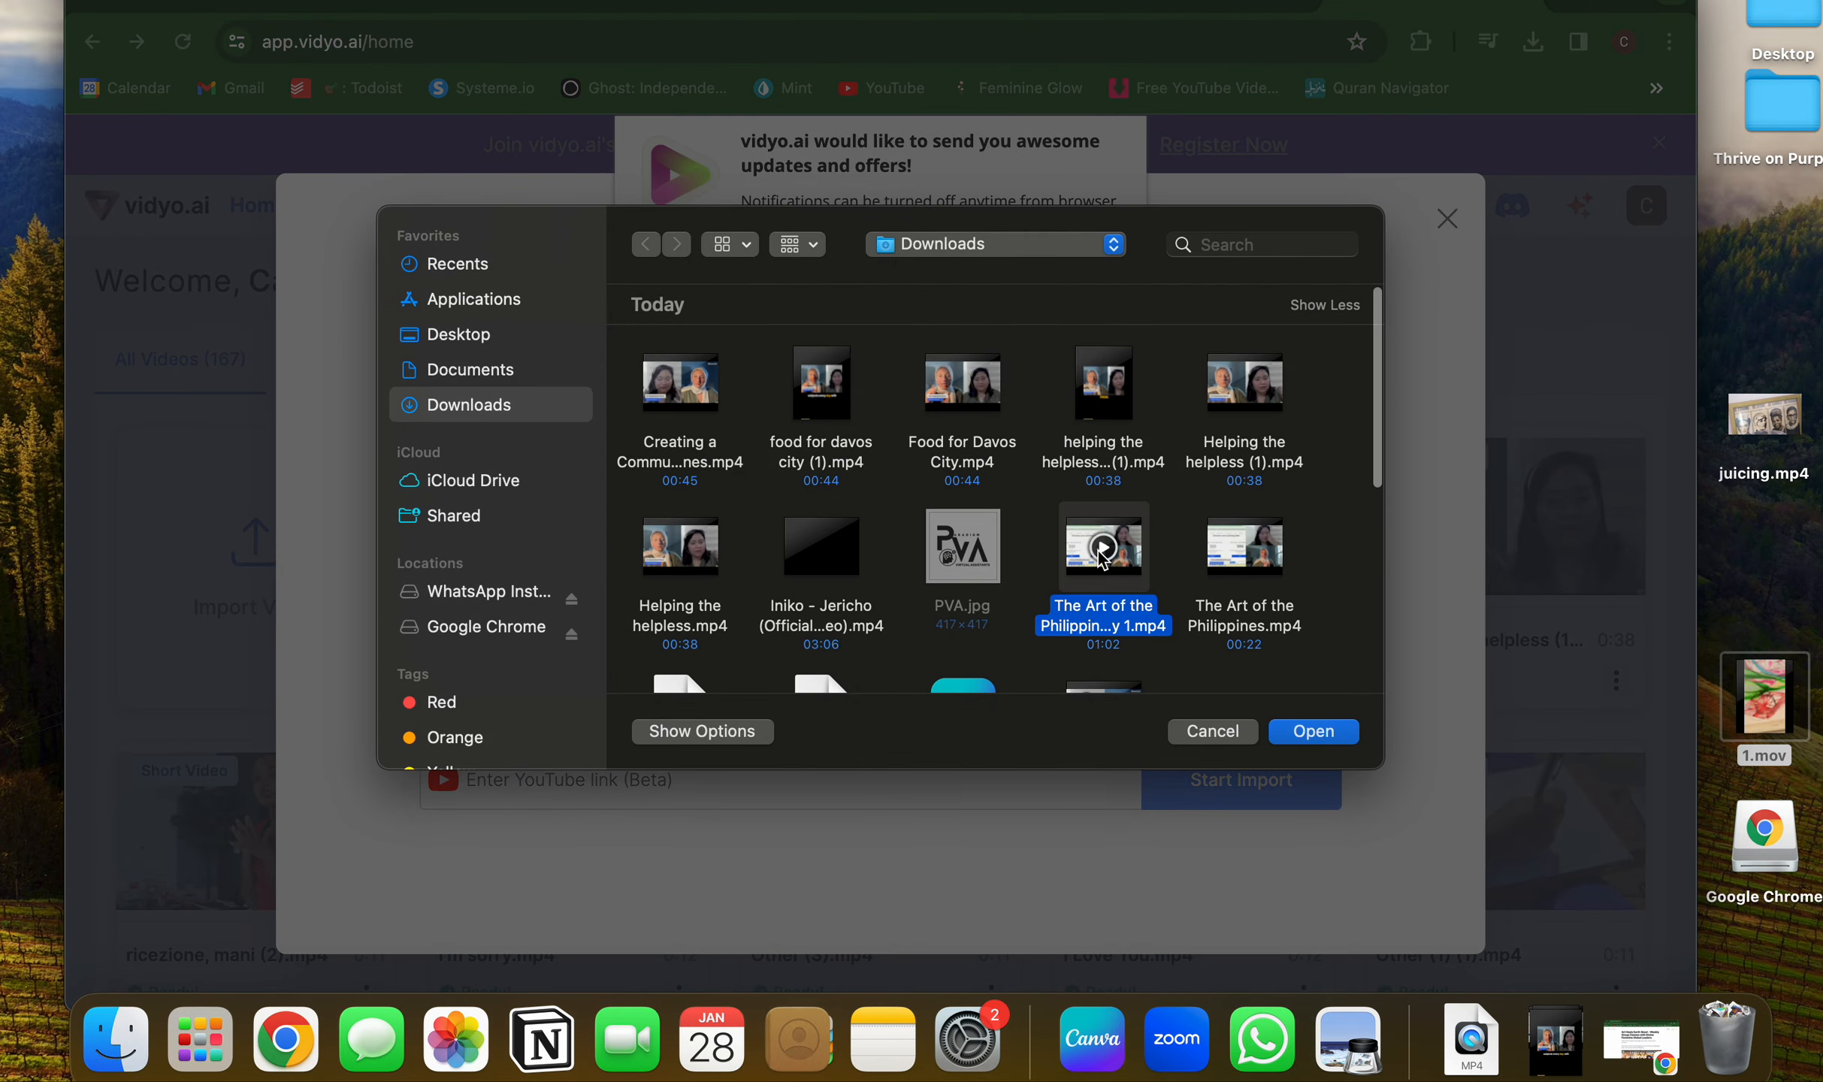
pyautogui.click(1292, 726)
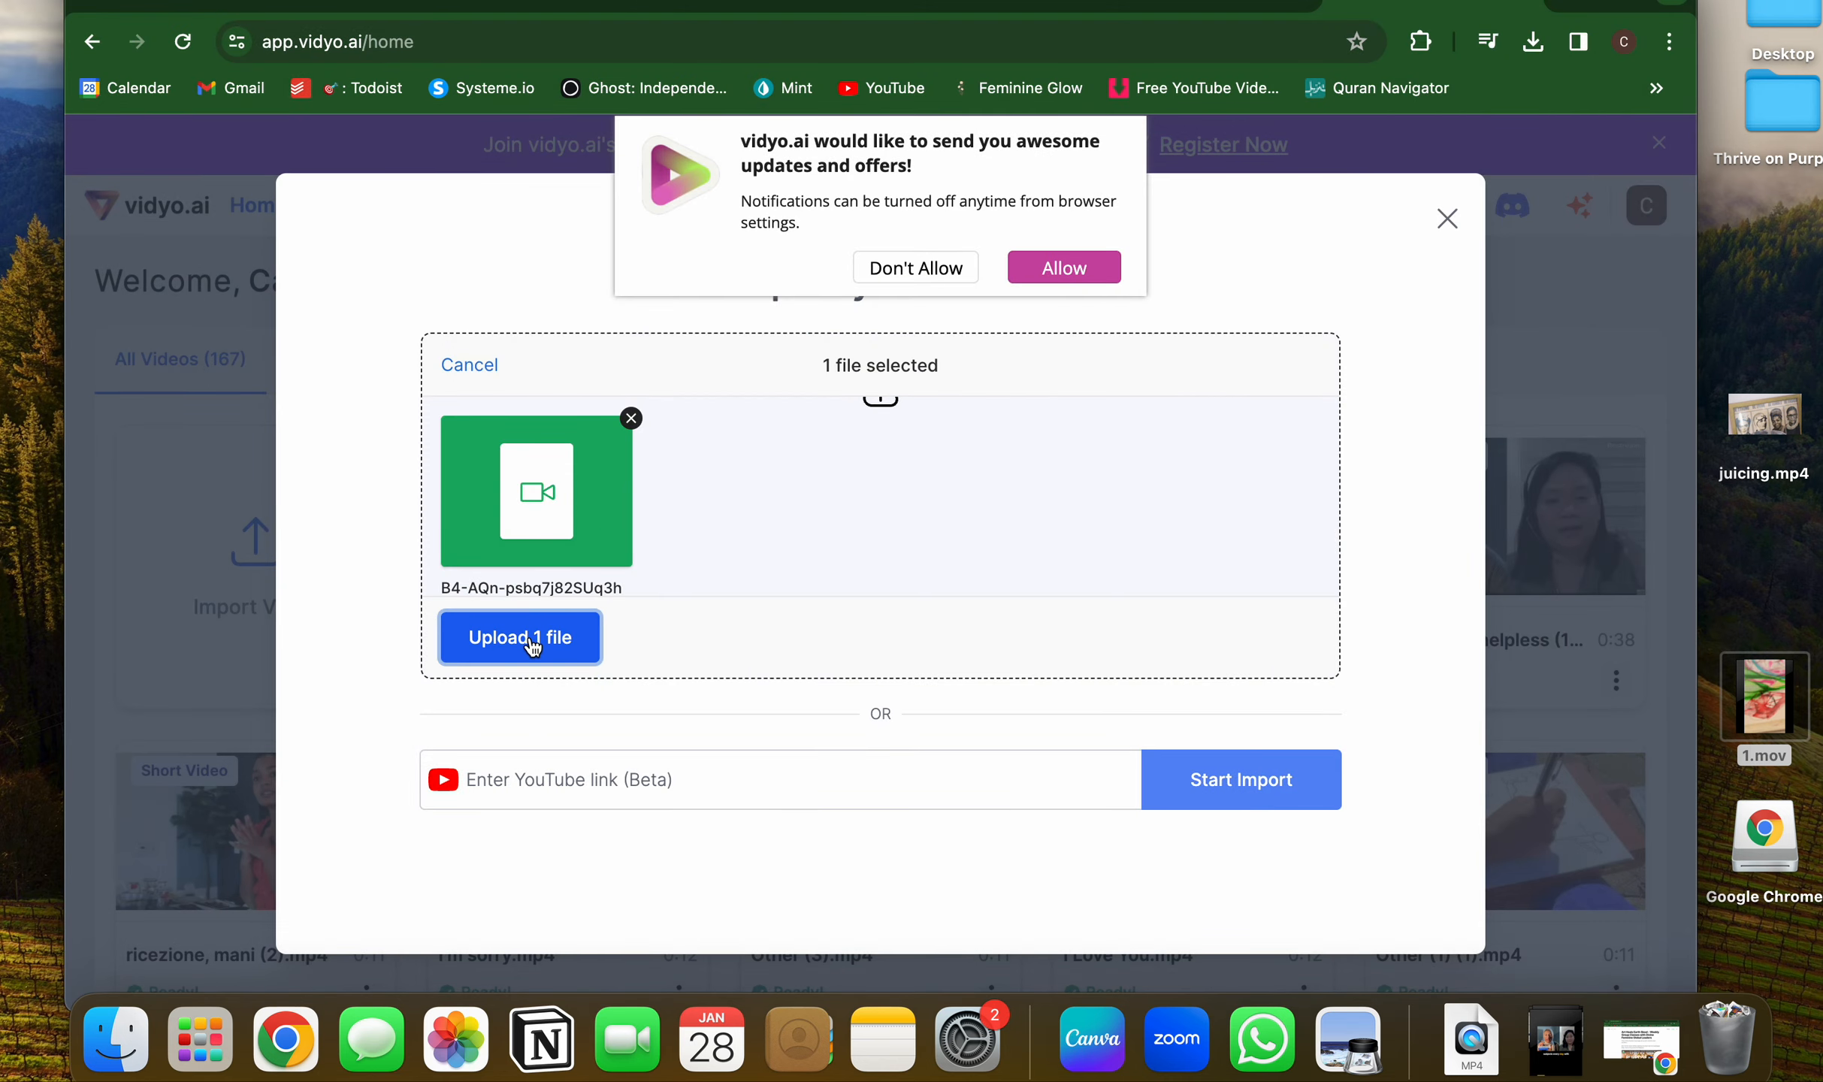
pyautogui.click(533, 645)
pyautogui.click(954, 906)
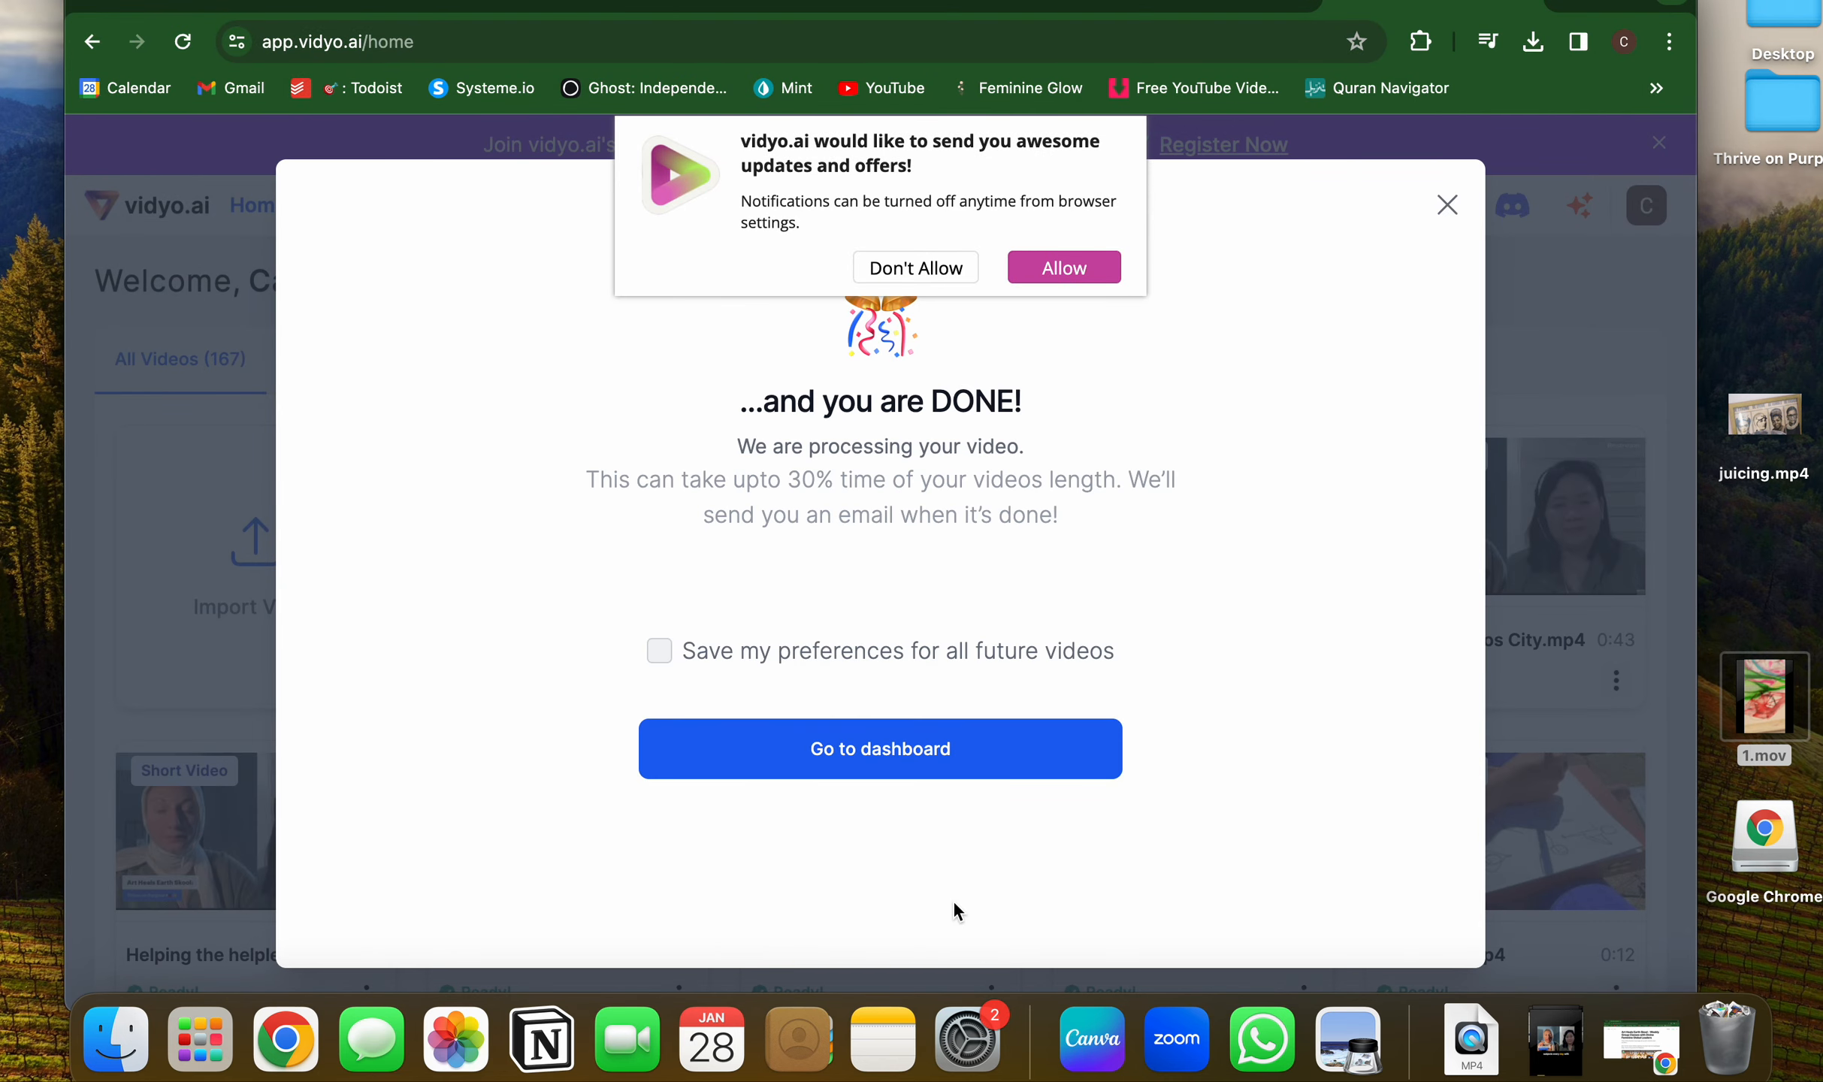
pyautogui.click(846, 761)
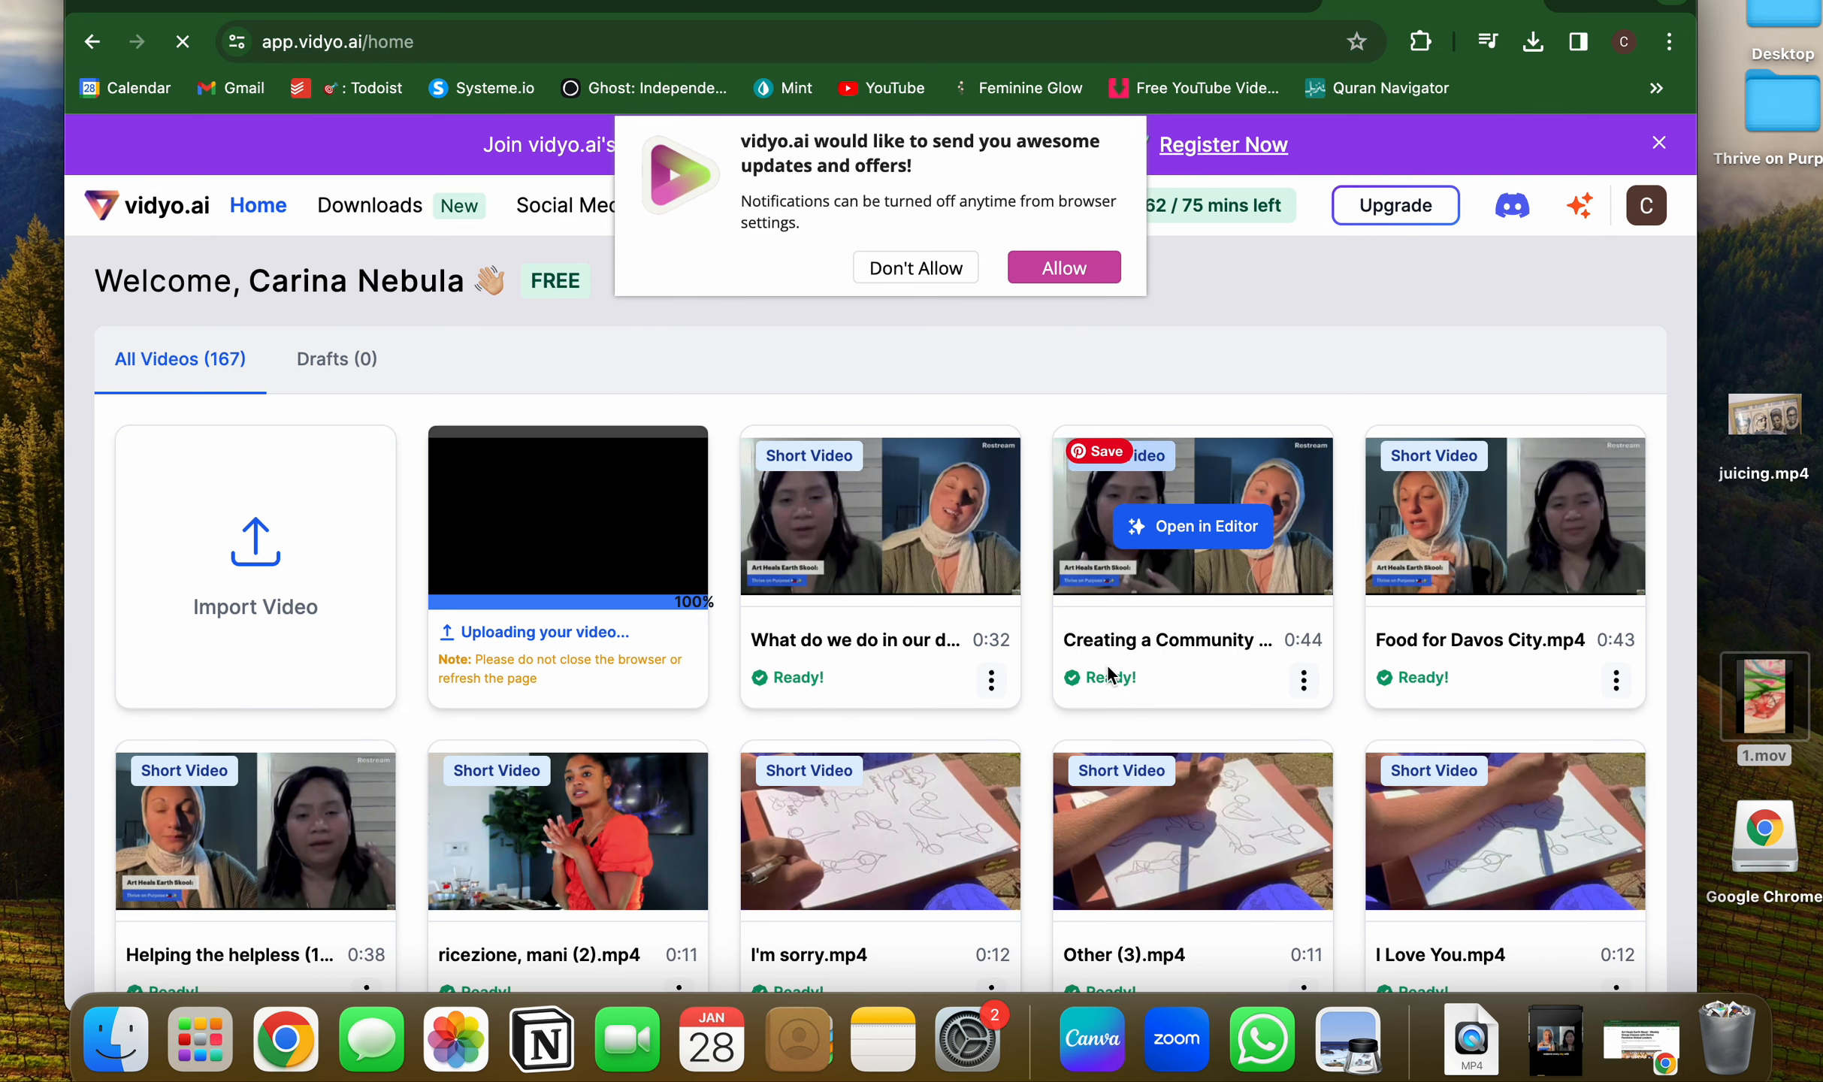
# Check the downloaded files, open the "What do we do in our d..." clip in the editor, and apply the plain caption template without an Instagram handle.
pyautogui.click(1542, 1062)
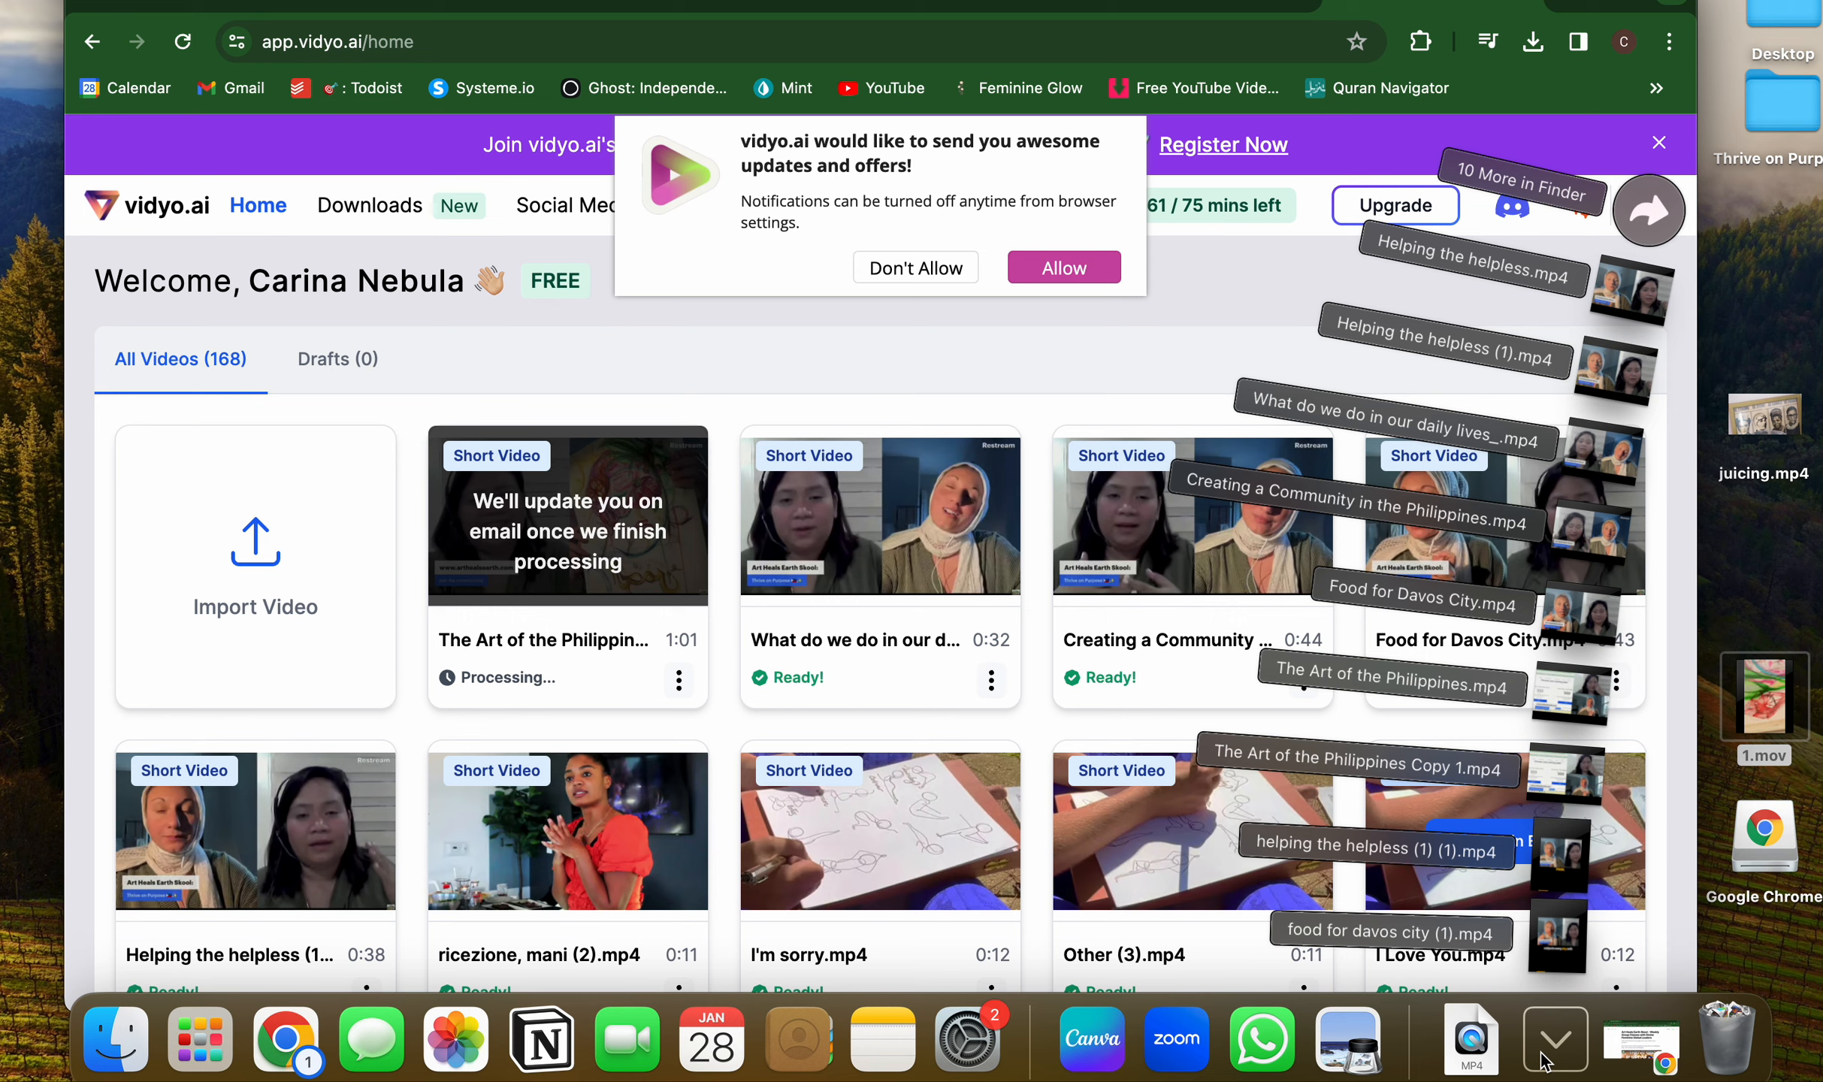
pyautogui.click(926, 382)
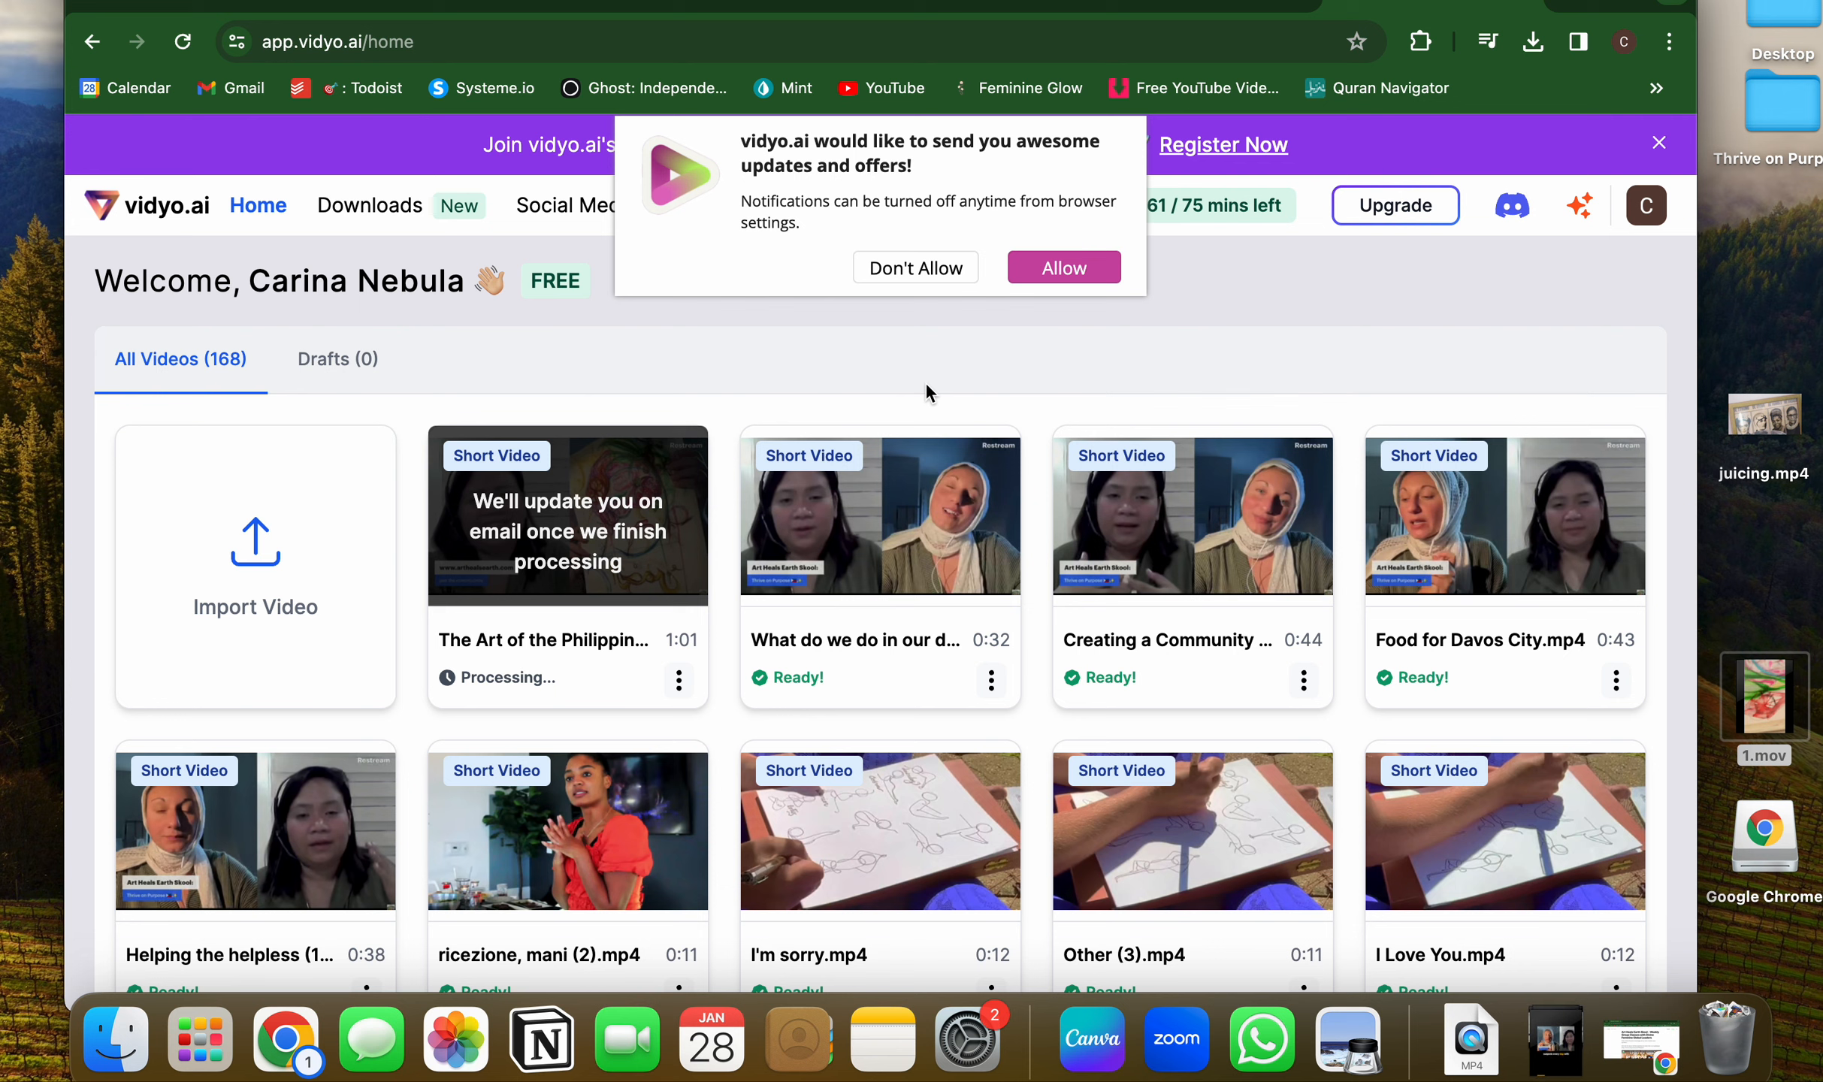
pyautogui.click(887, 535)
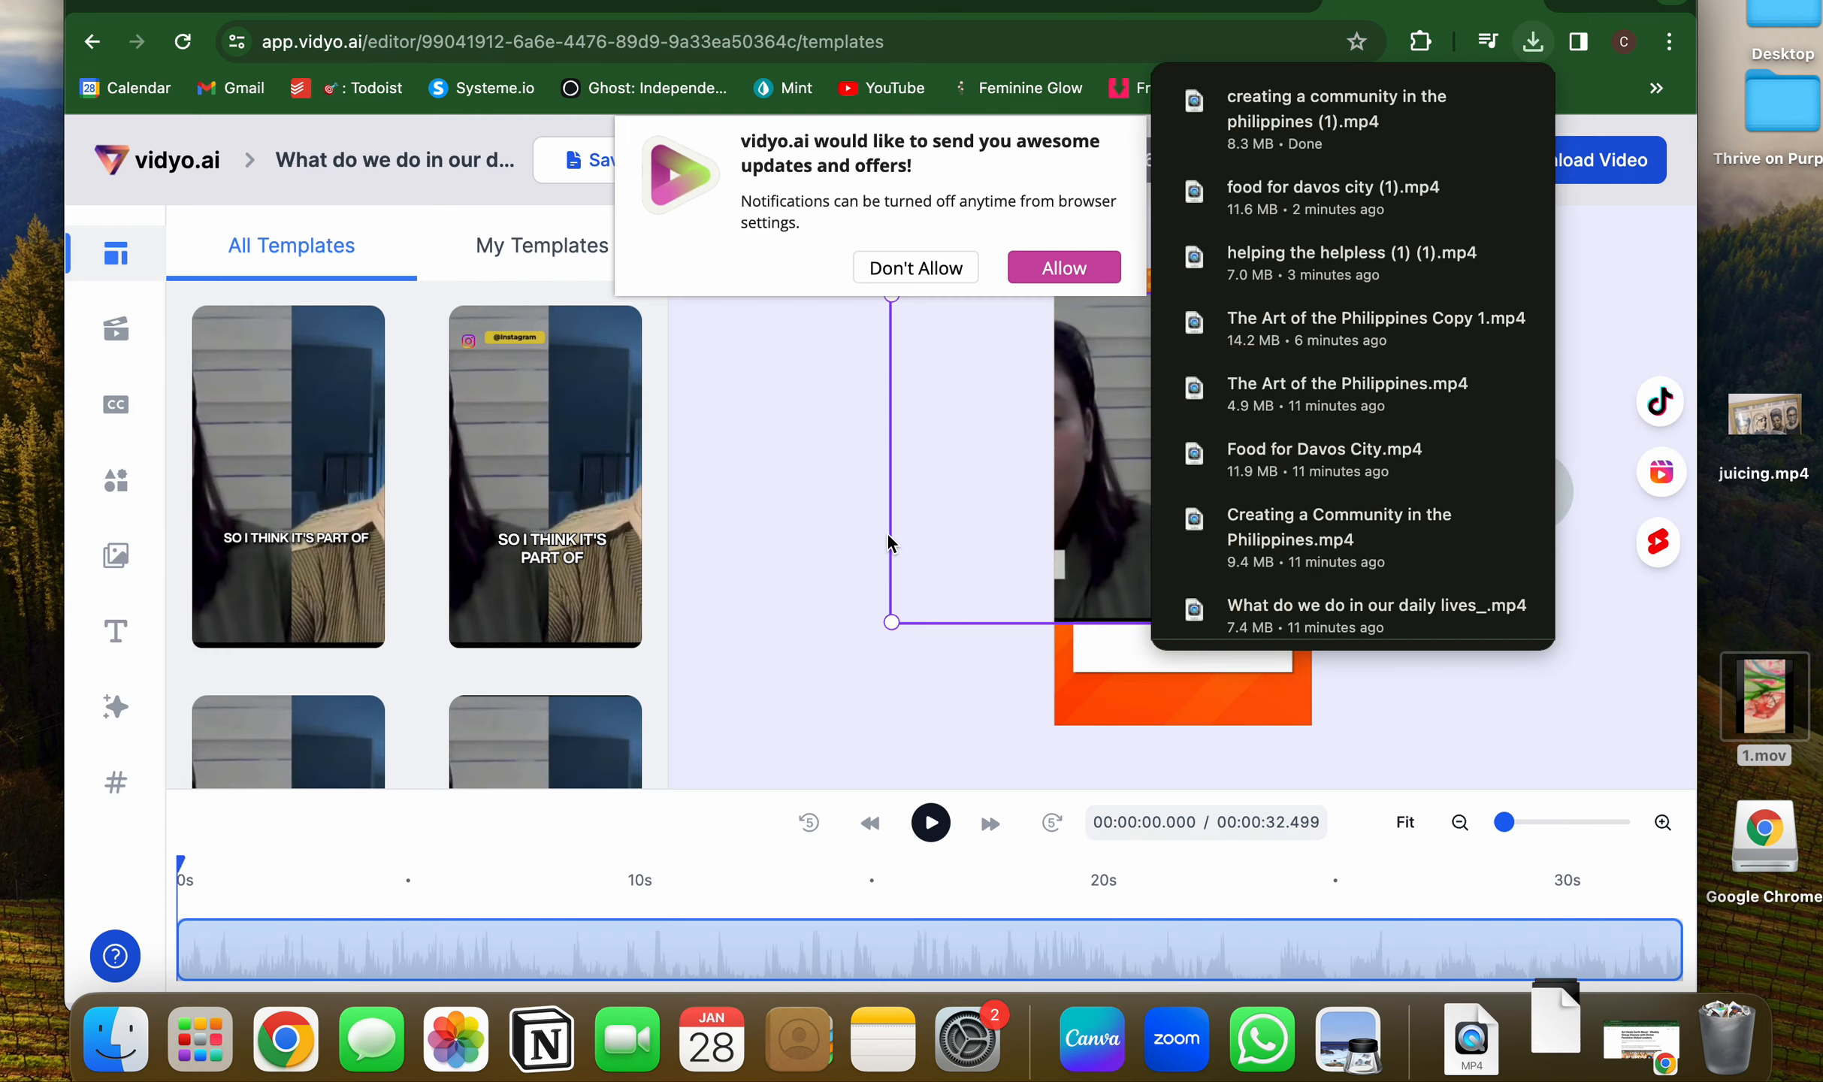
pyautogui.click(317, 473)
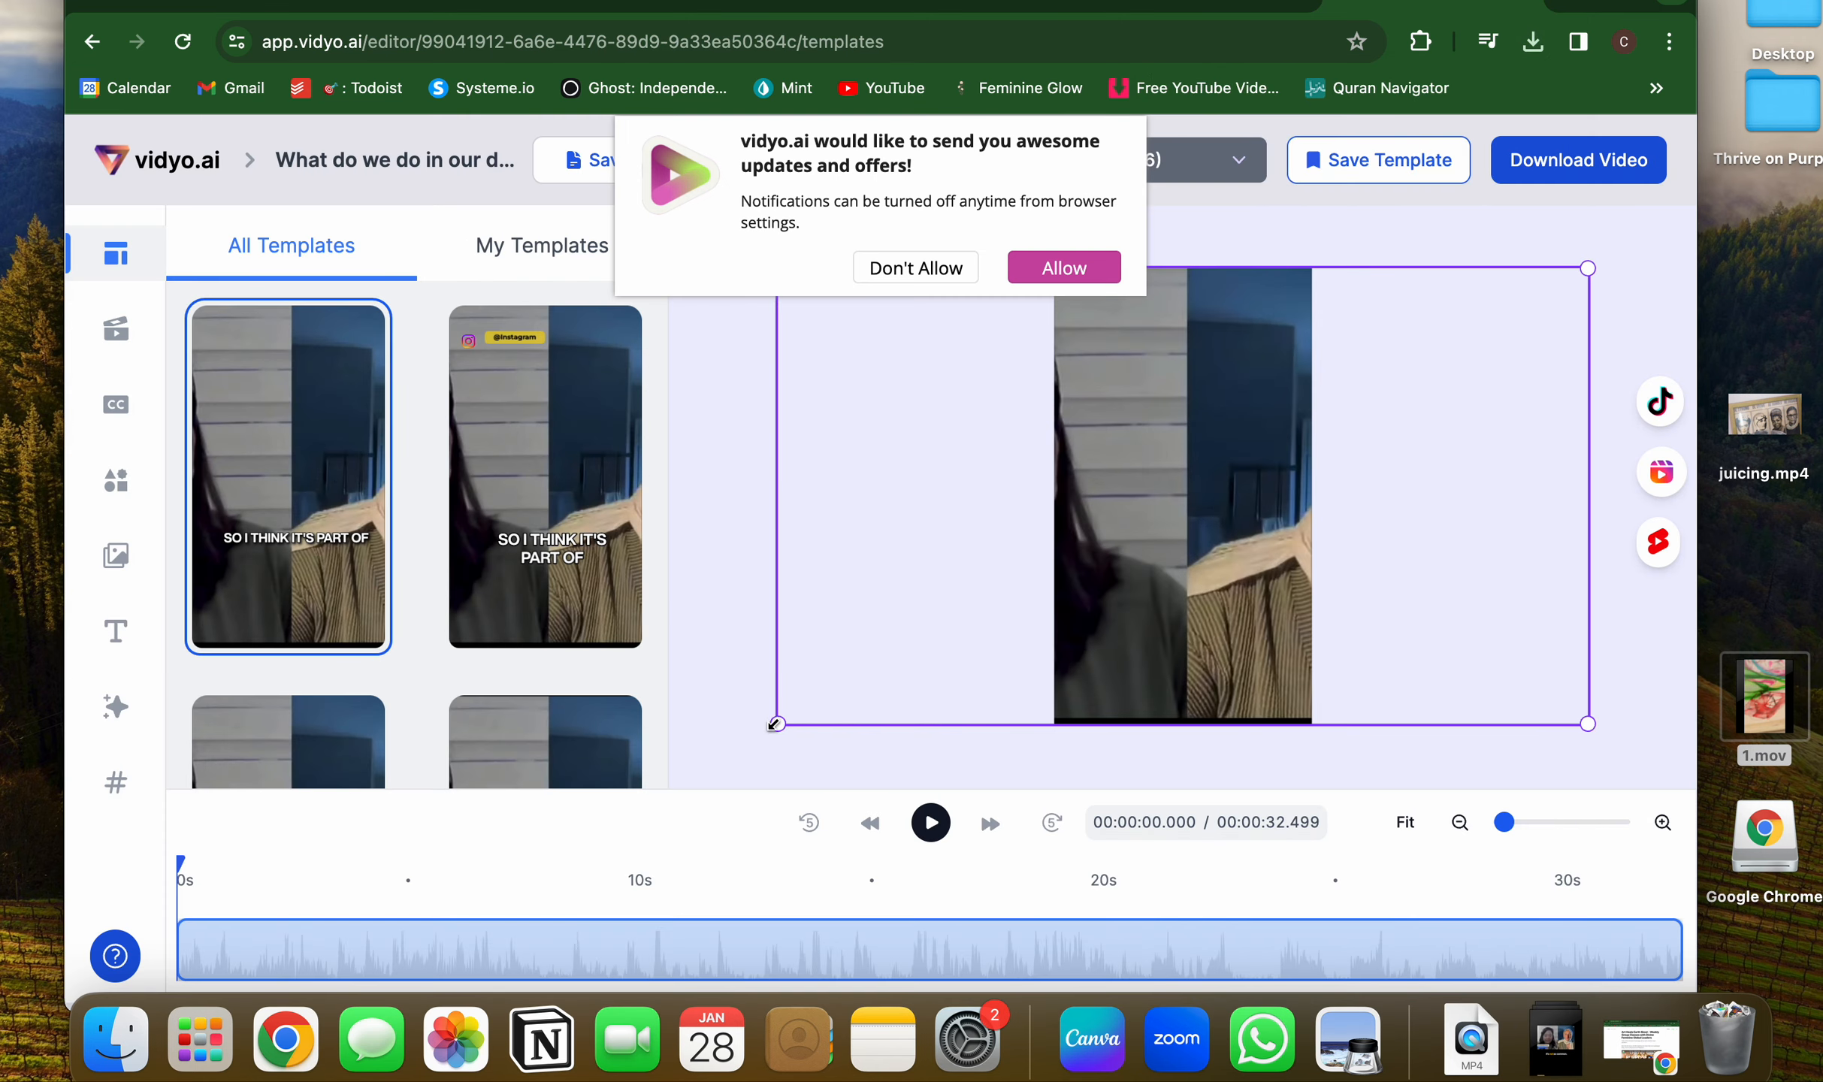
# Scale down and reposition the video to fit both speakers across the vertical frame, and preview the opening seconds.
pyautogui.moveTo(778, 723); pyautogui.dragTo(1172, 460)
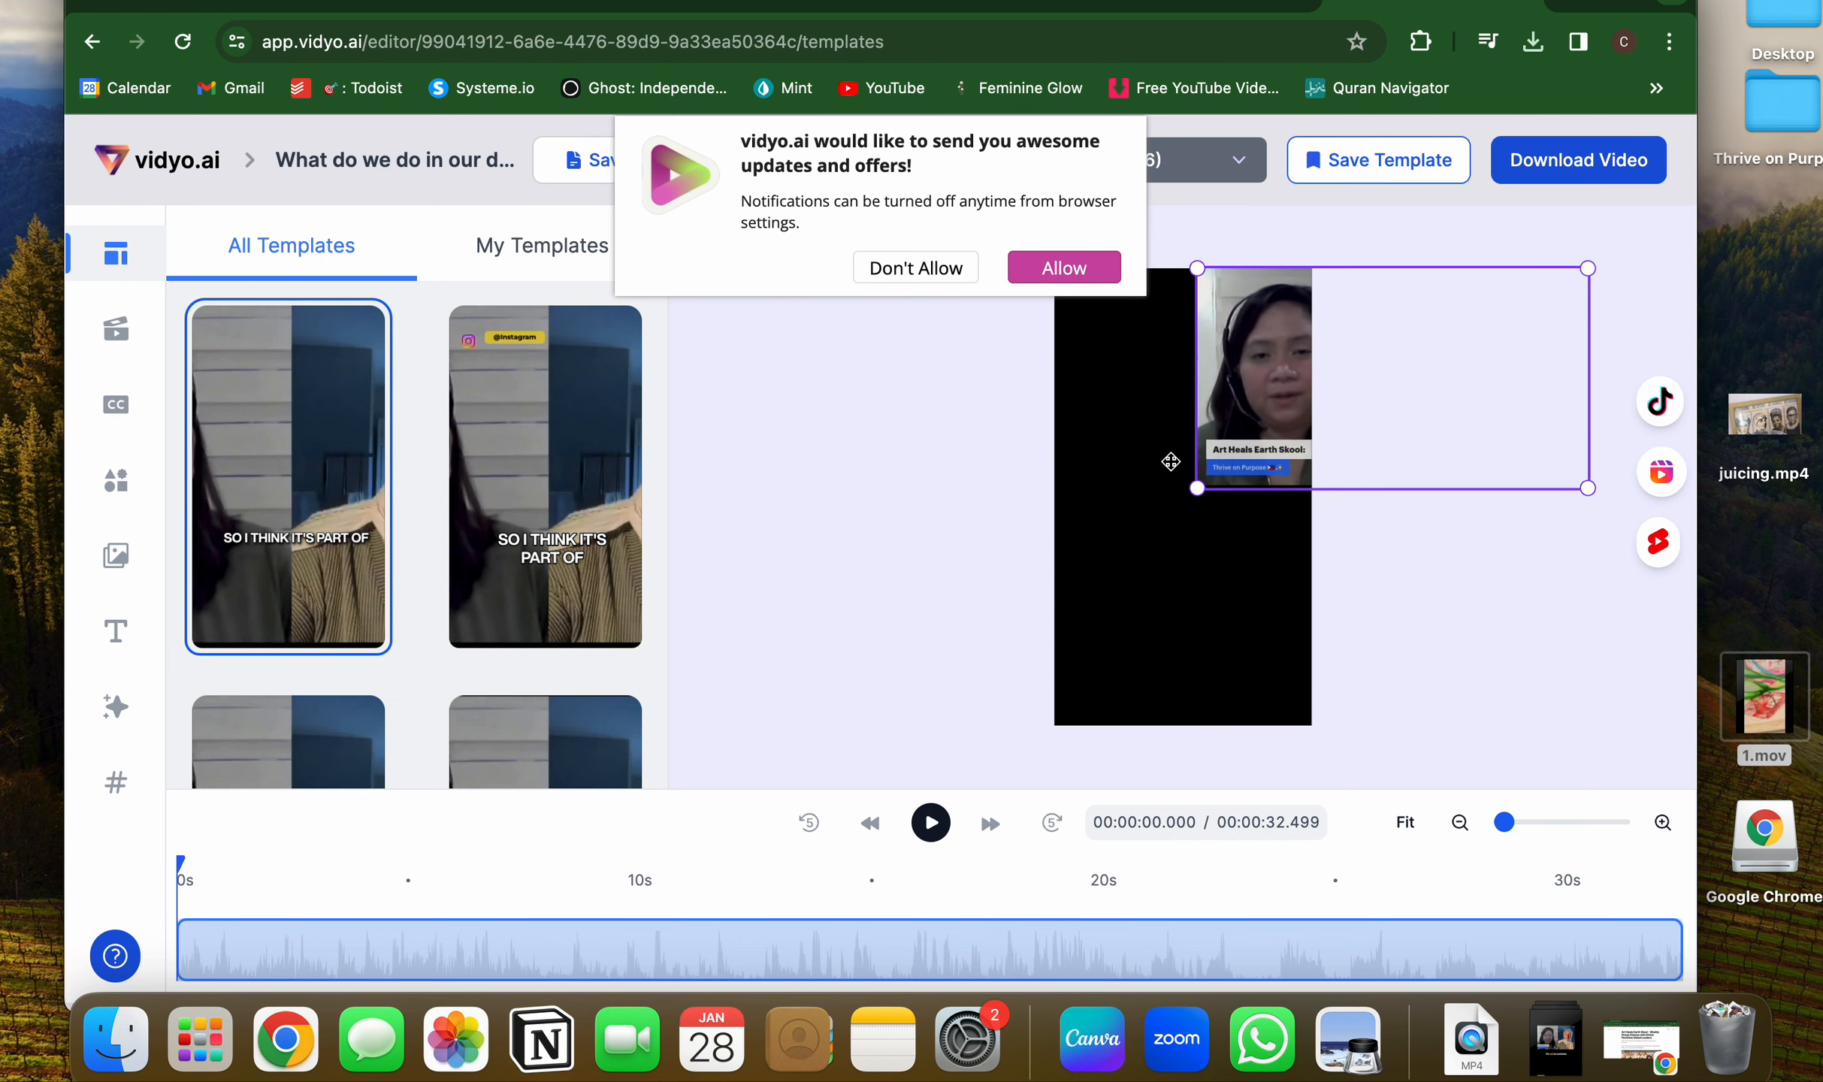
pyautogui.moveTo(1270, 403); pyautogui.dragTo(1117, 505)
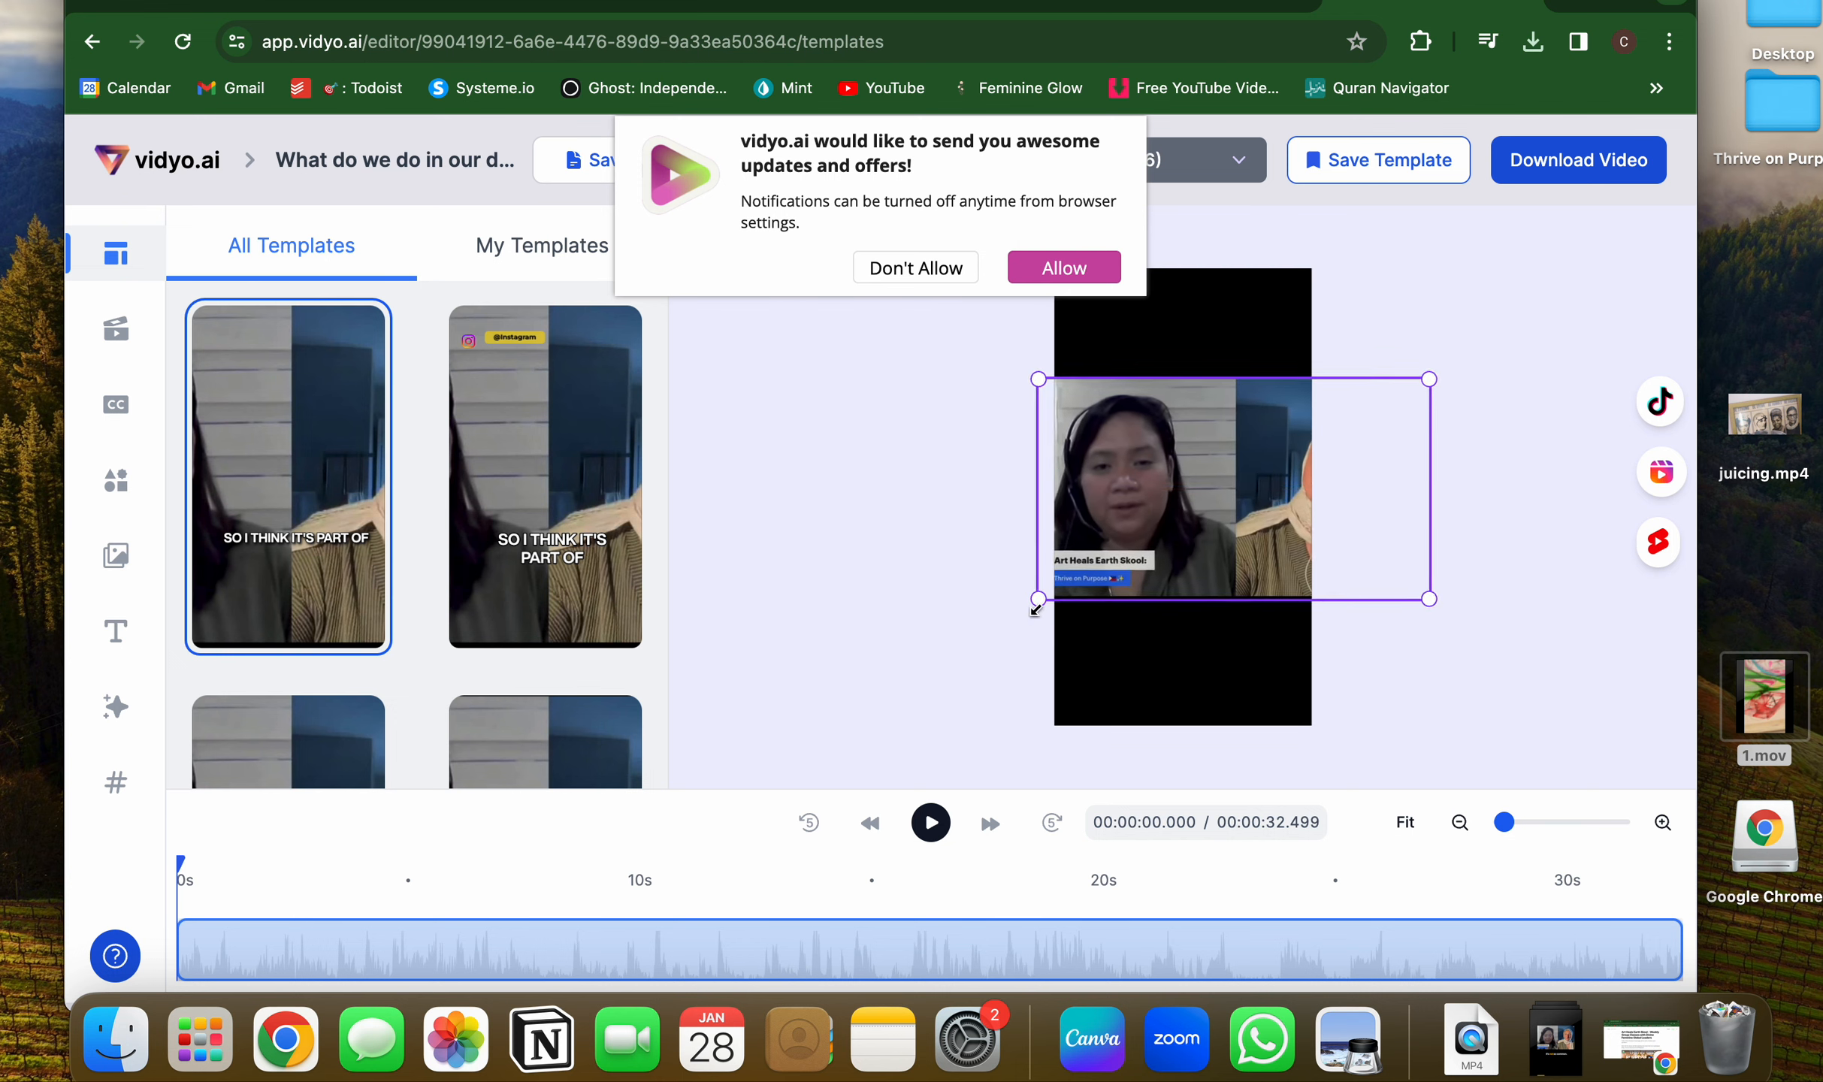
pyautogui.moveTo(1036, 610); pyautogui.dragTo(1090, 569)
pyautogui.moveTo(1187, 473); pyautogui.dragTo(1138, 455)
pyautogui.moveTo(1038, 560); pyautogui.dragTo(1073, 540)
pyautogui.moveTo(1191, 449); pyautogui.dragTo(1159, 467)
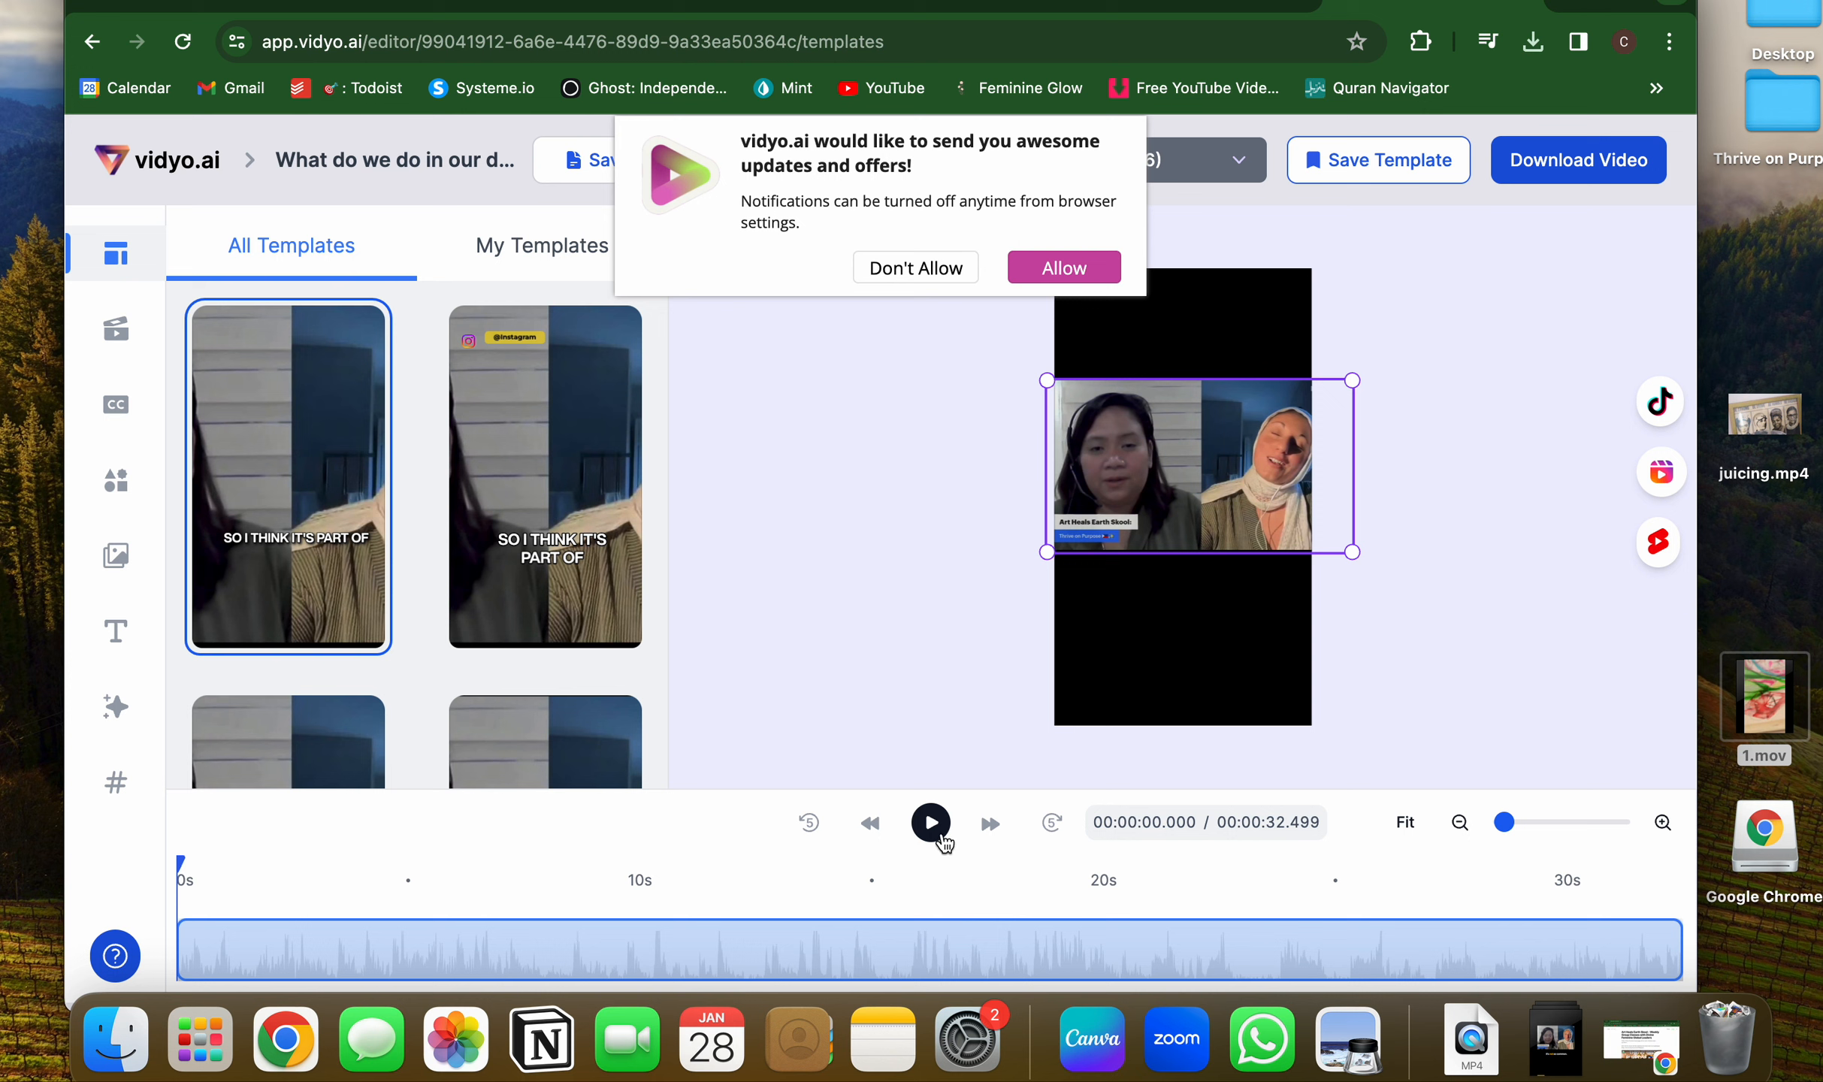
pyautogui.click(941, 835)
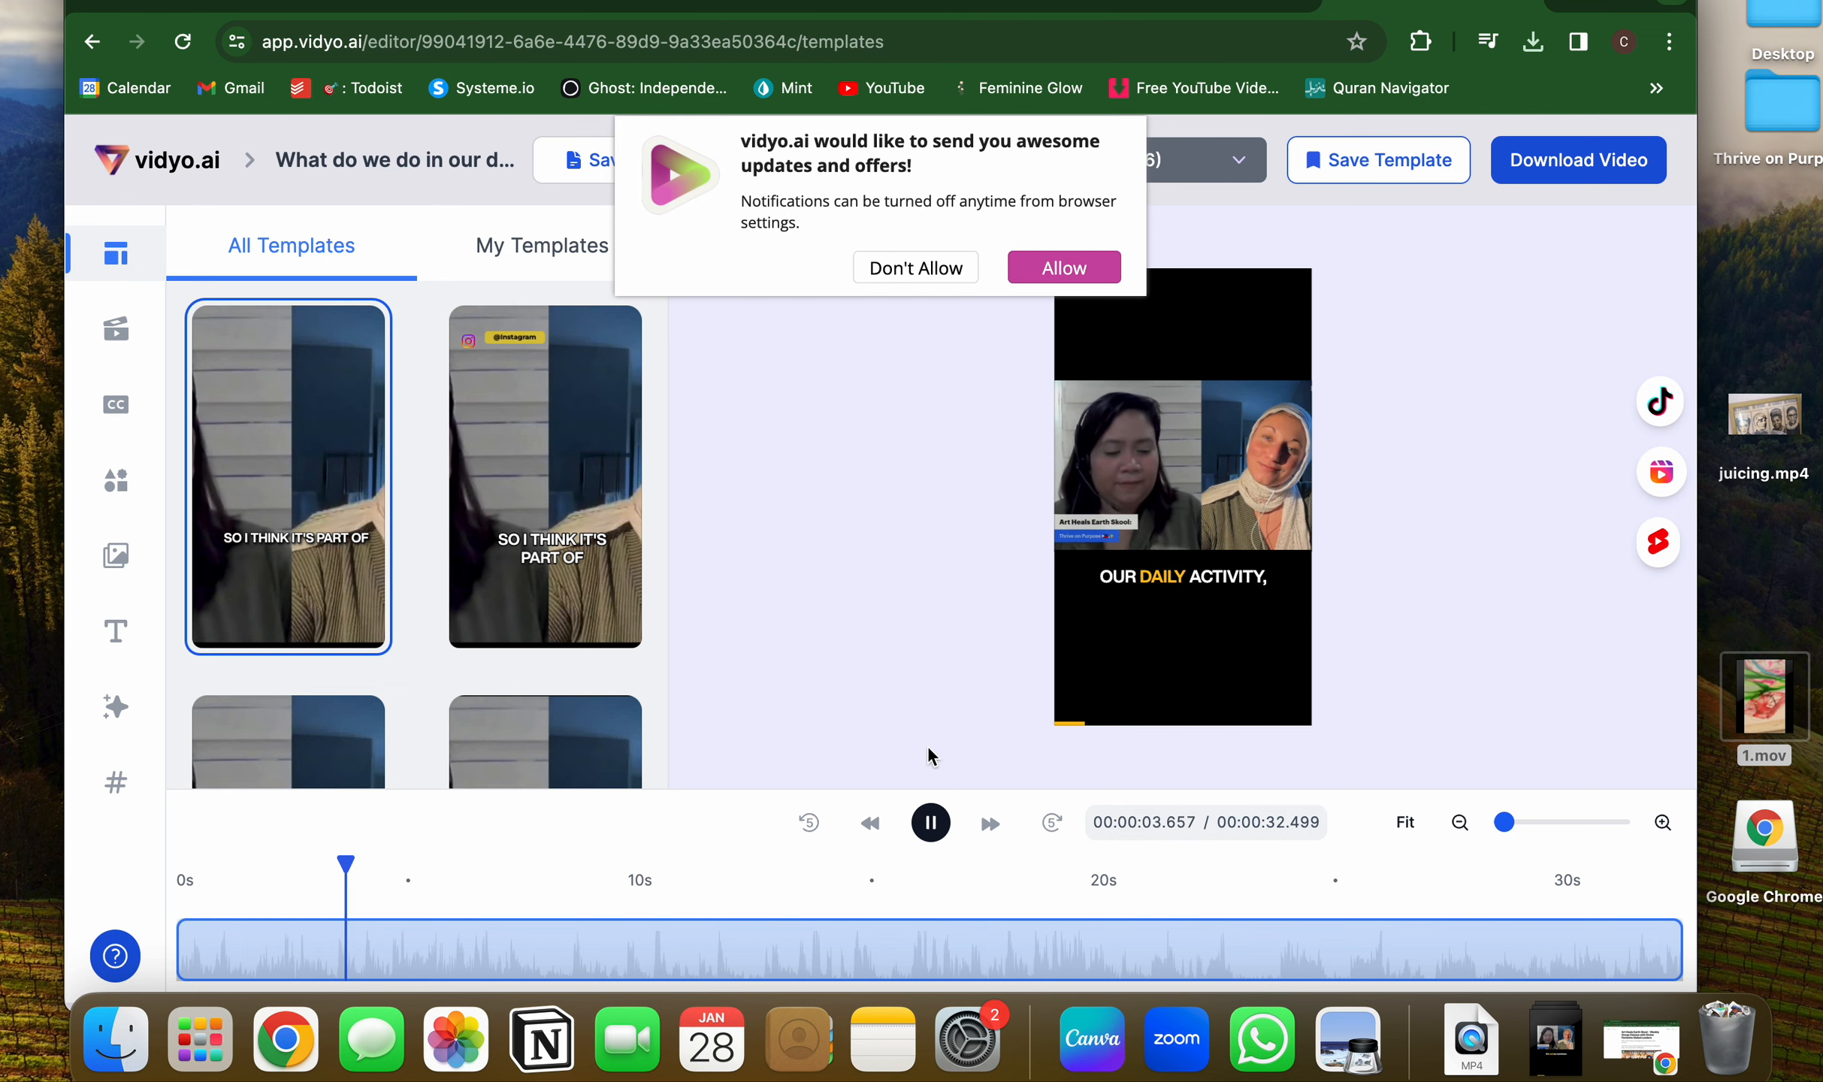
pyautogui.click(930, 823)
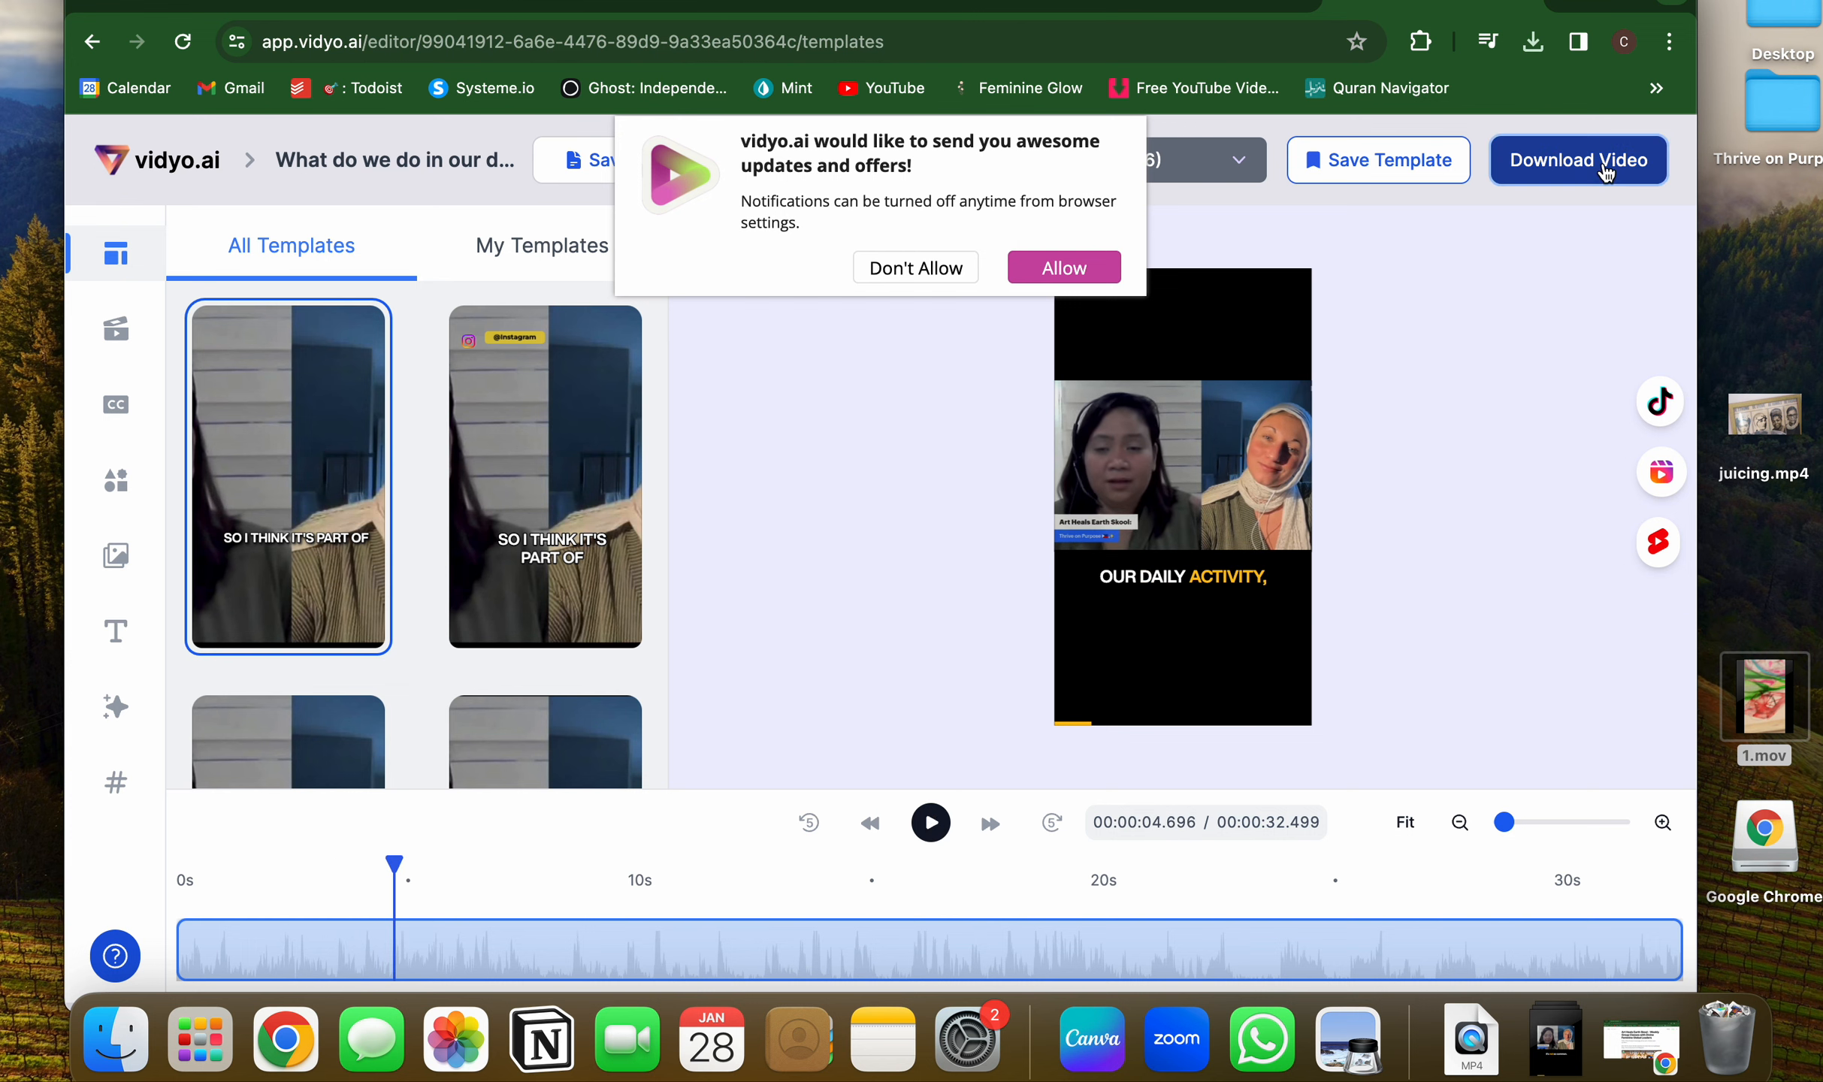
# Export the "What do we do in our d..." clip at 720p and return to the dashboard.
pyautogui.click(1578, 160)
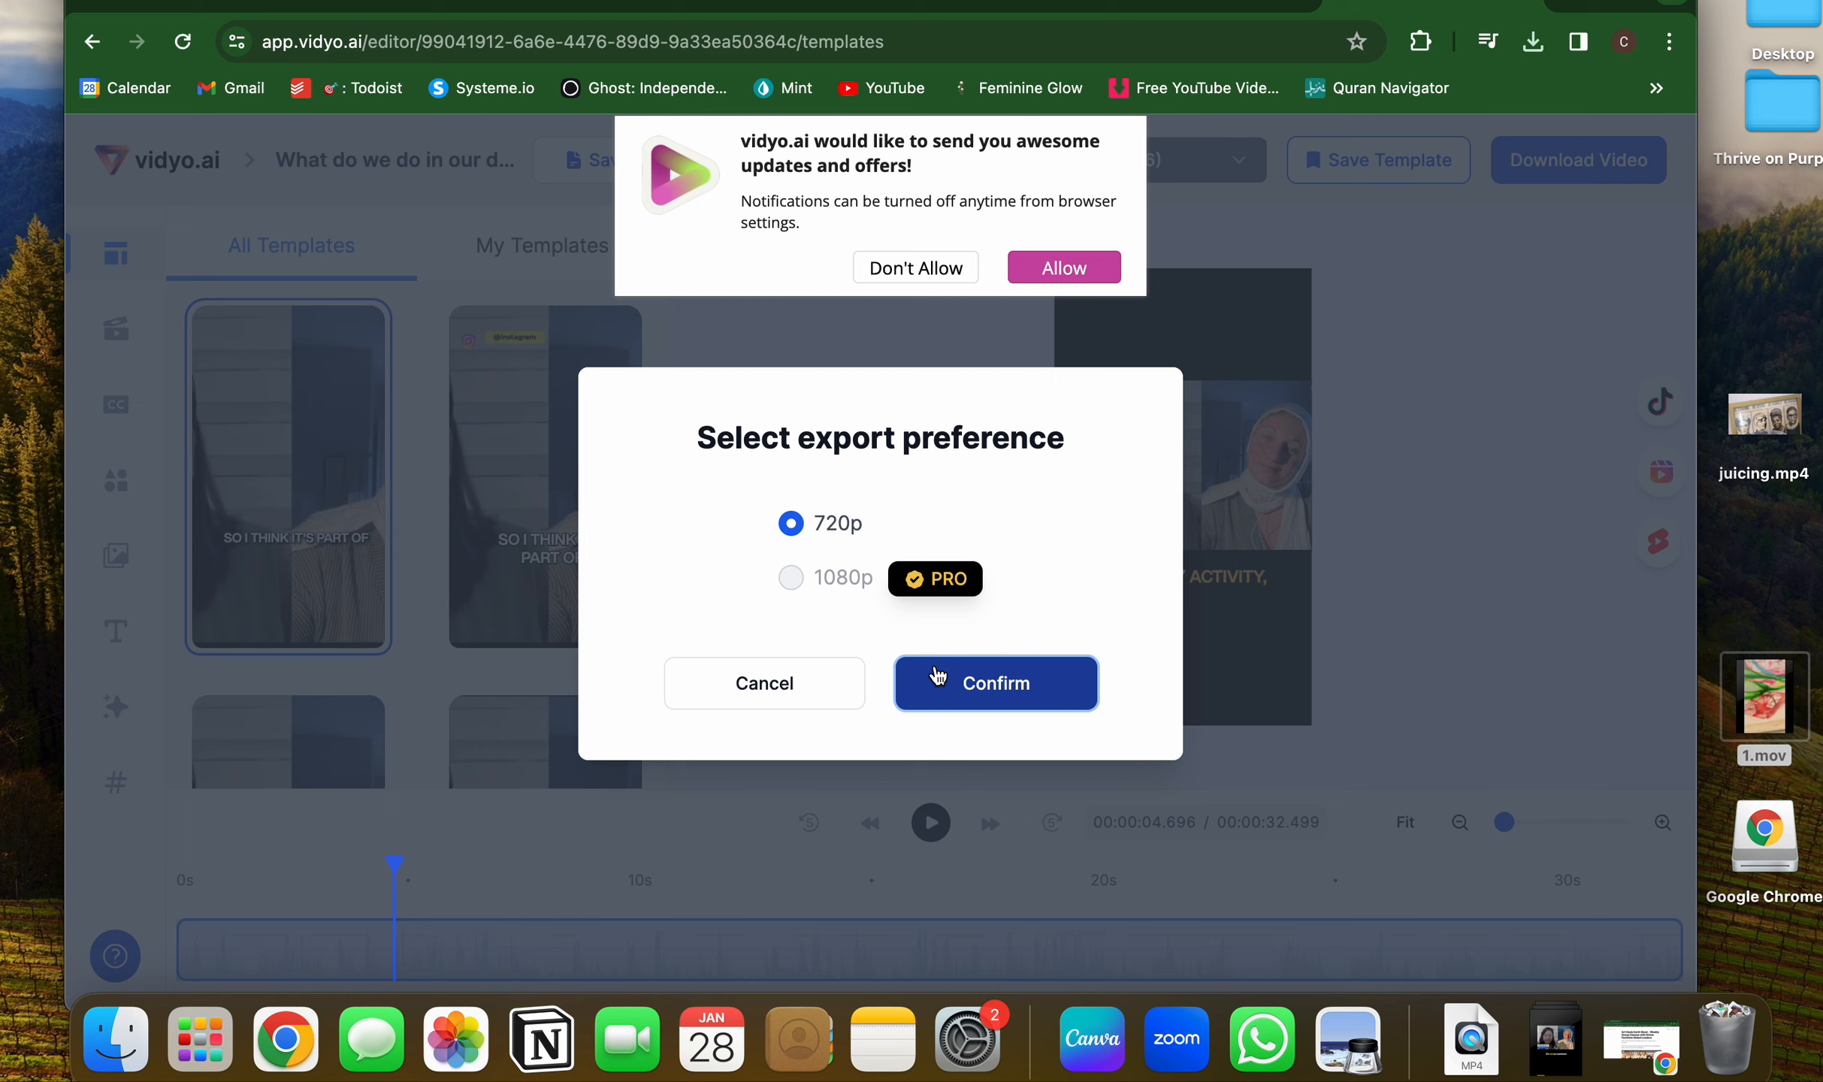
pyautogui.click(962, 699)
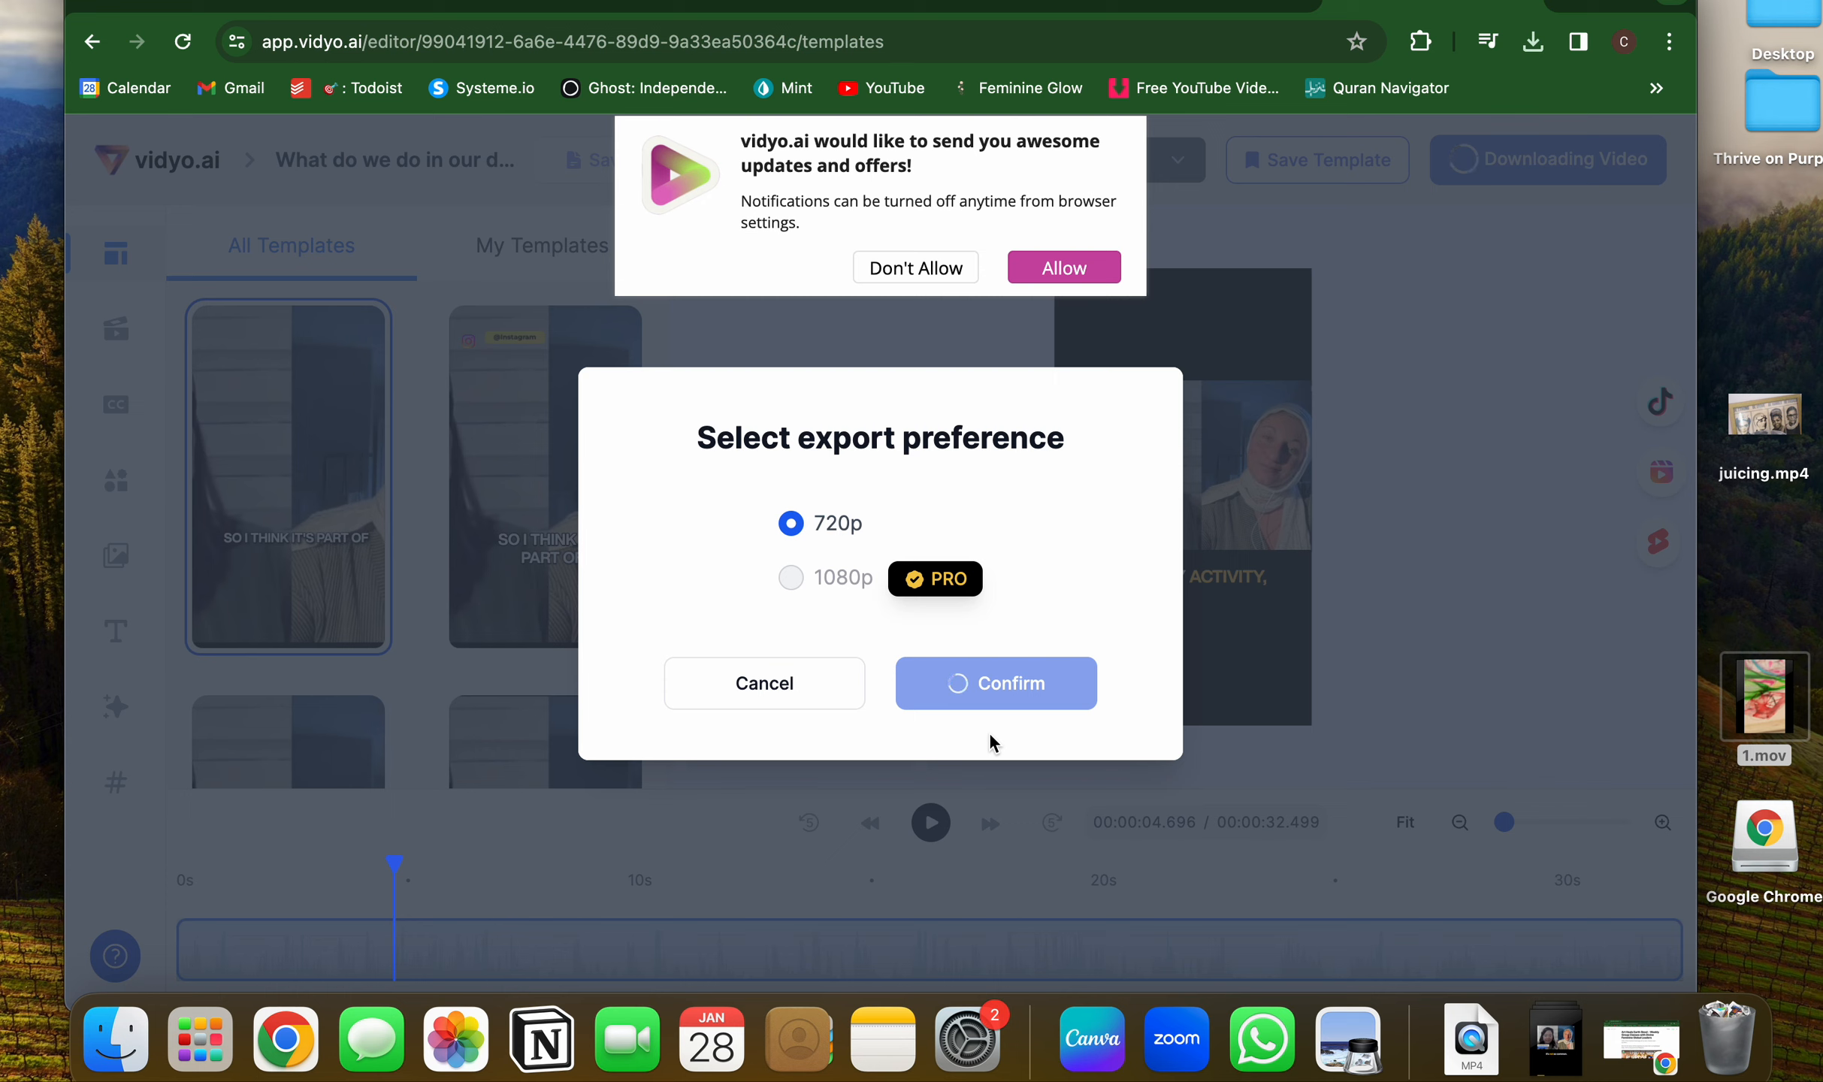
pyautogui.click(1555, 1041)
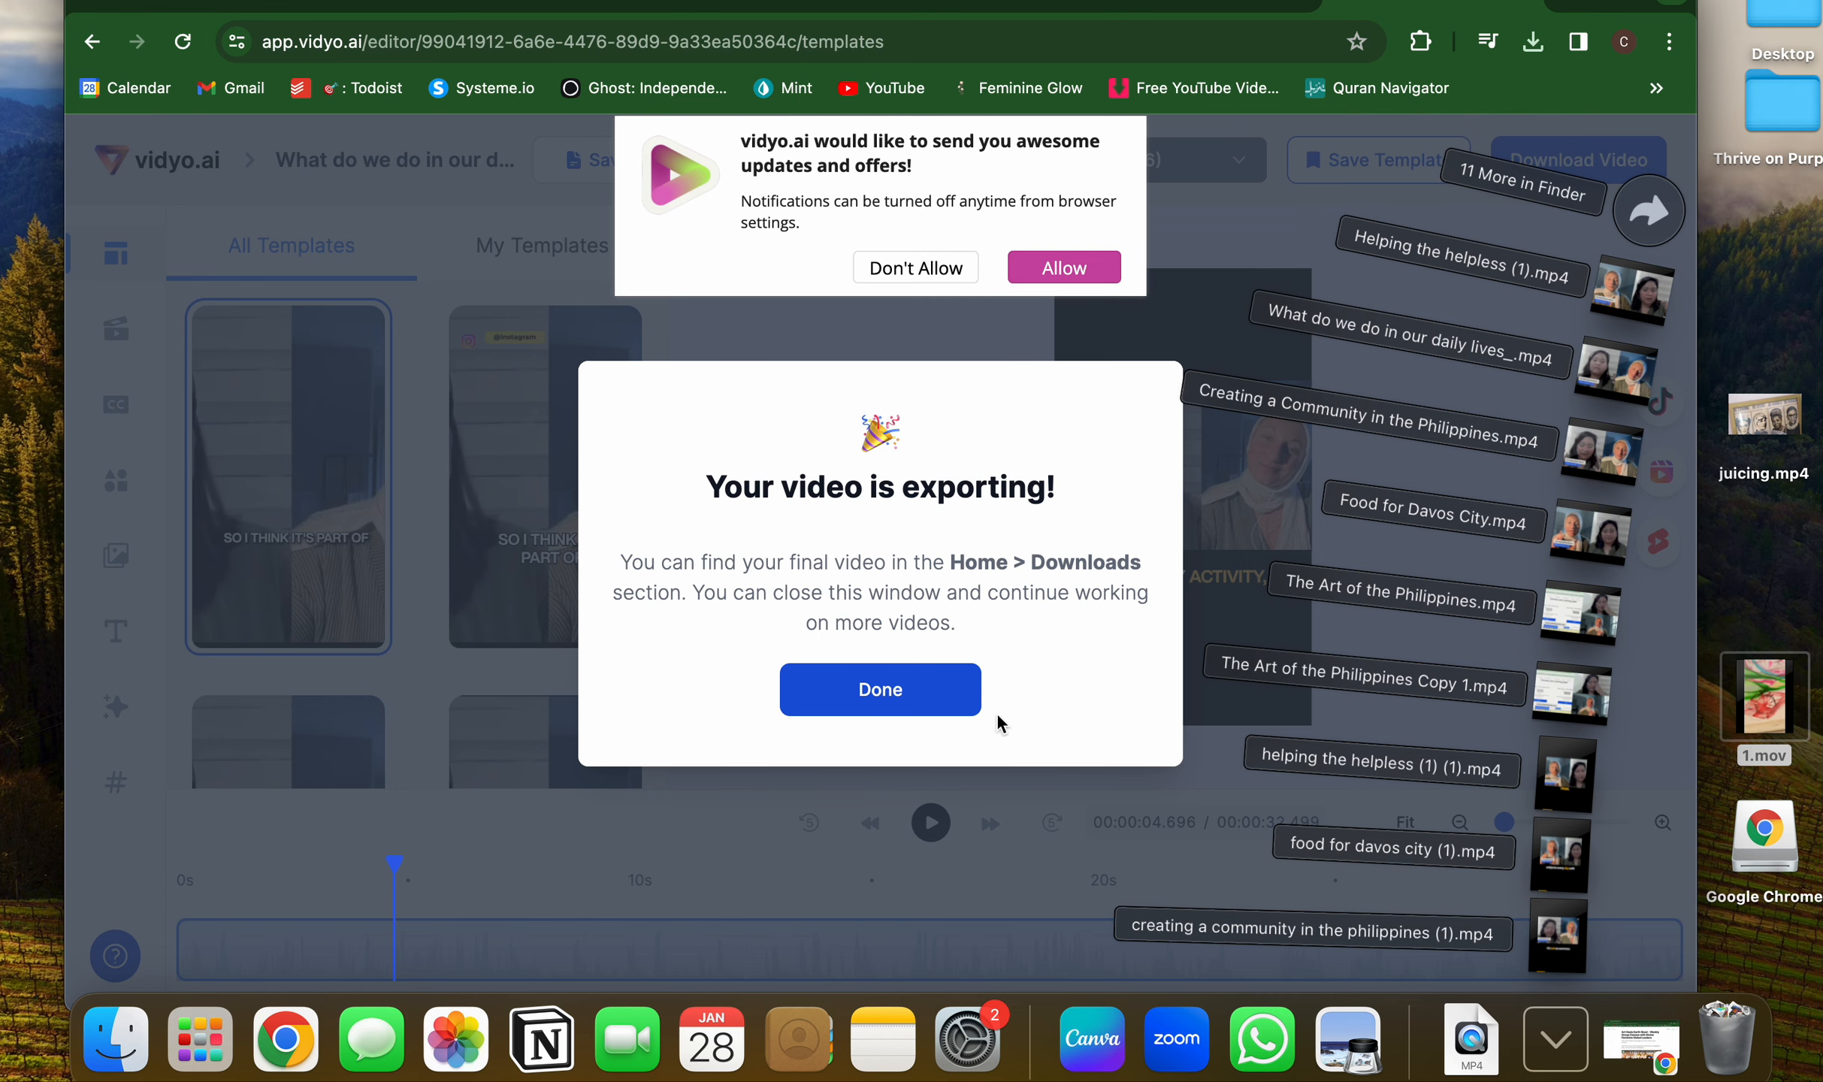
pyautogui.click(948, 700)
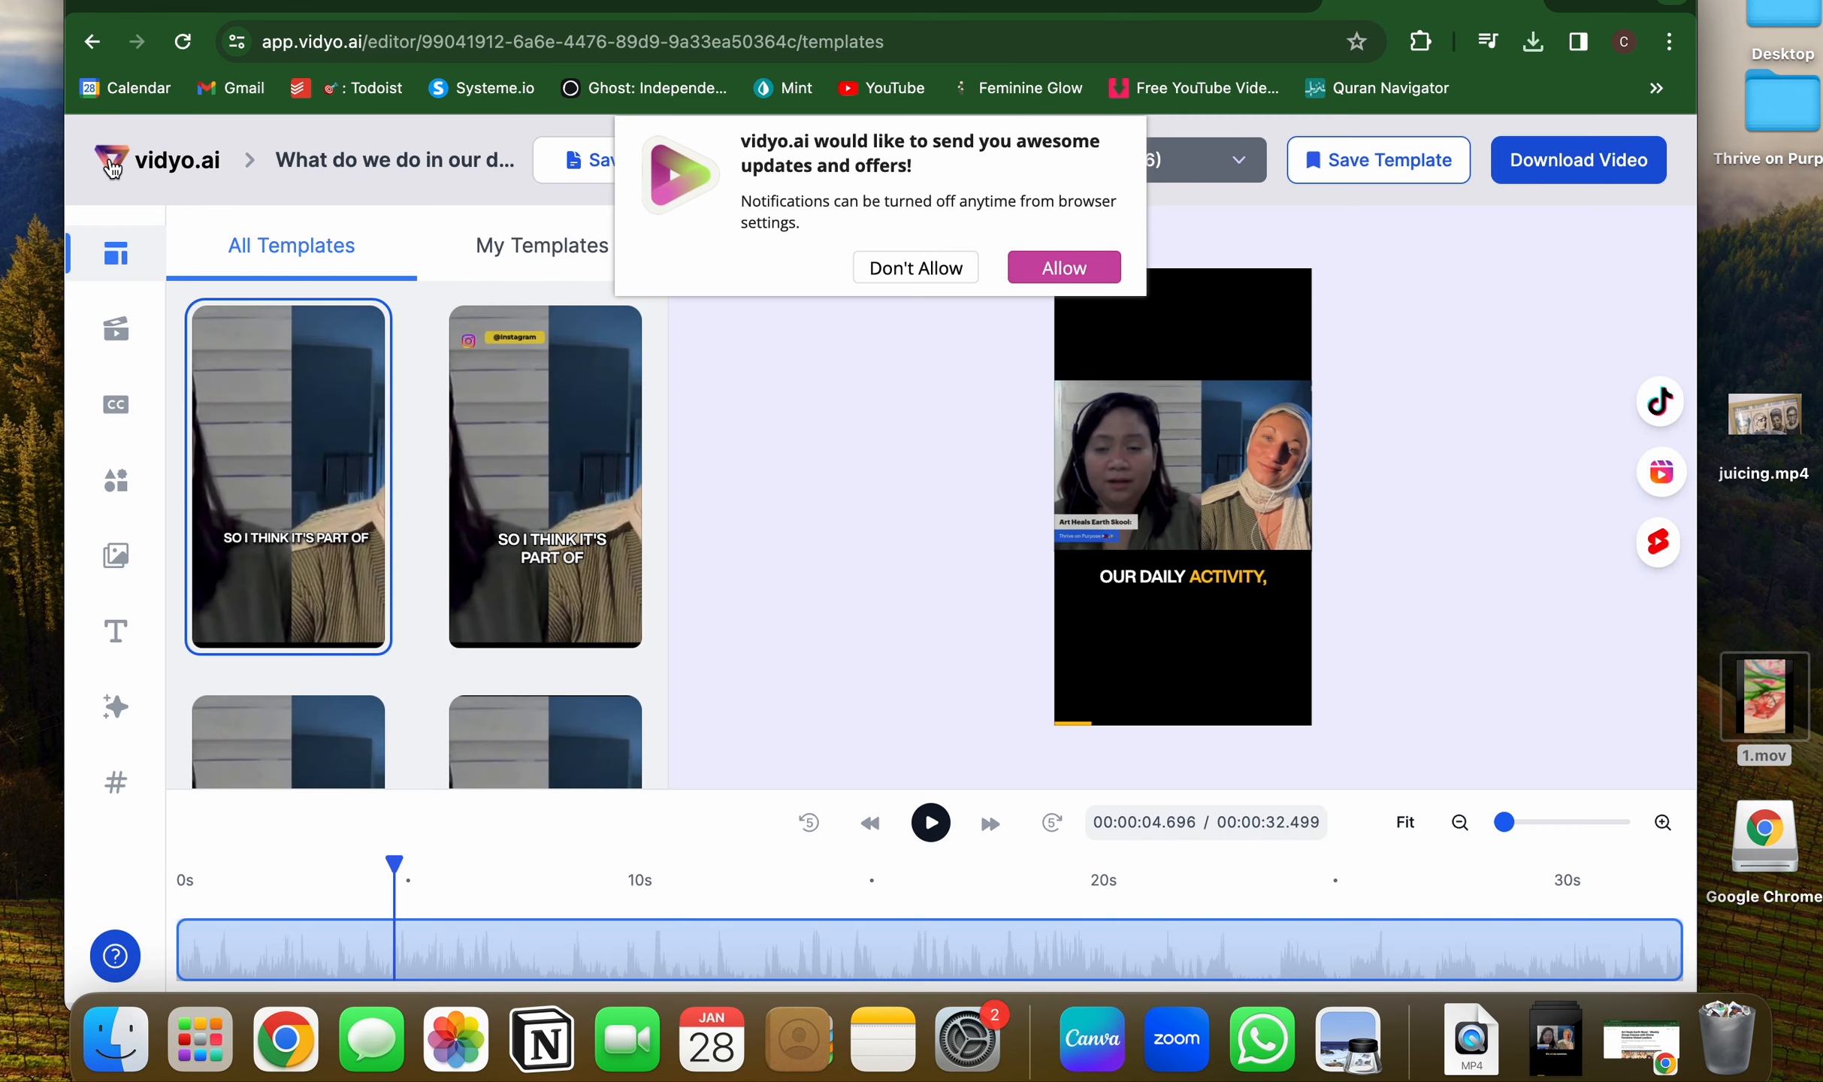
pyautogui.click(111, 166)
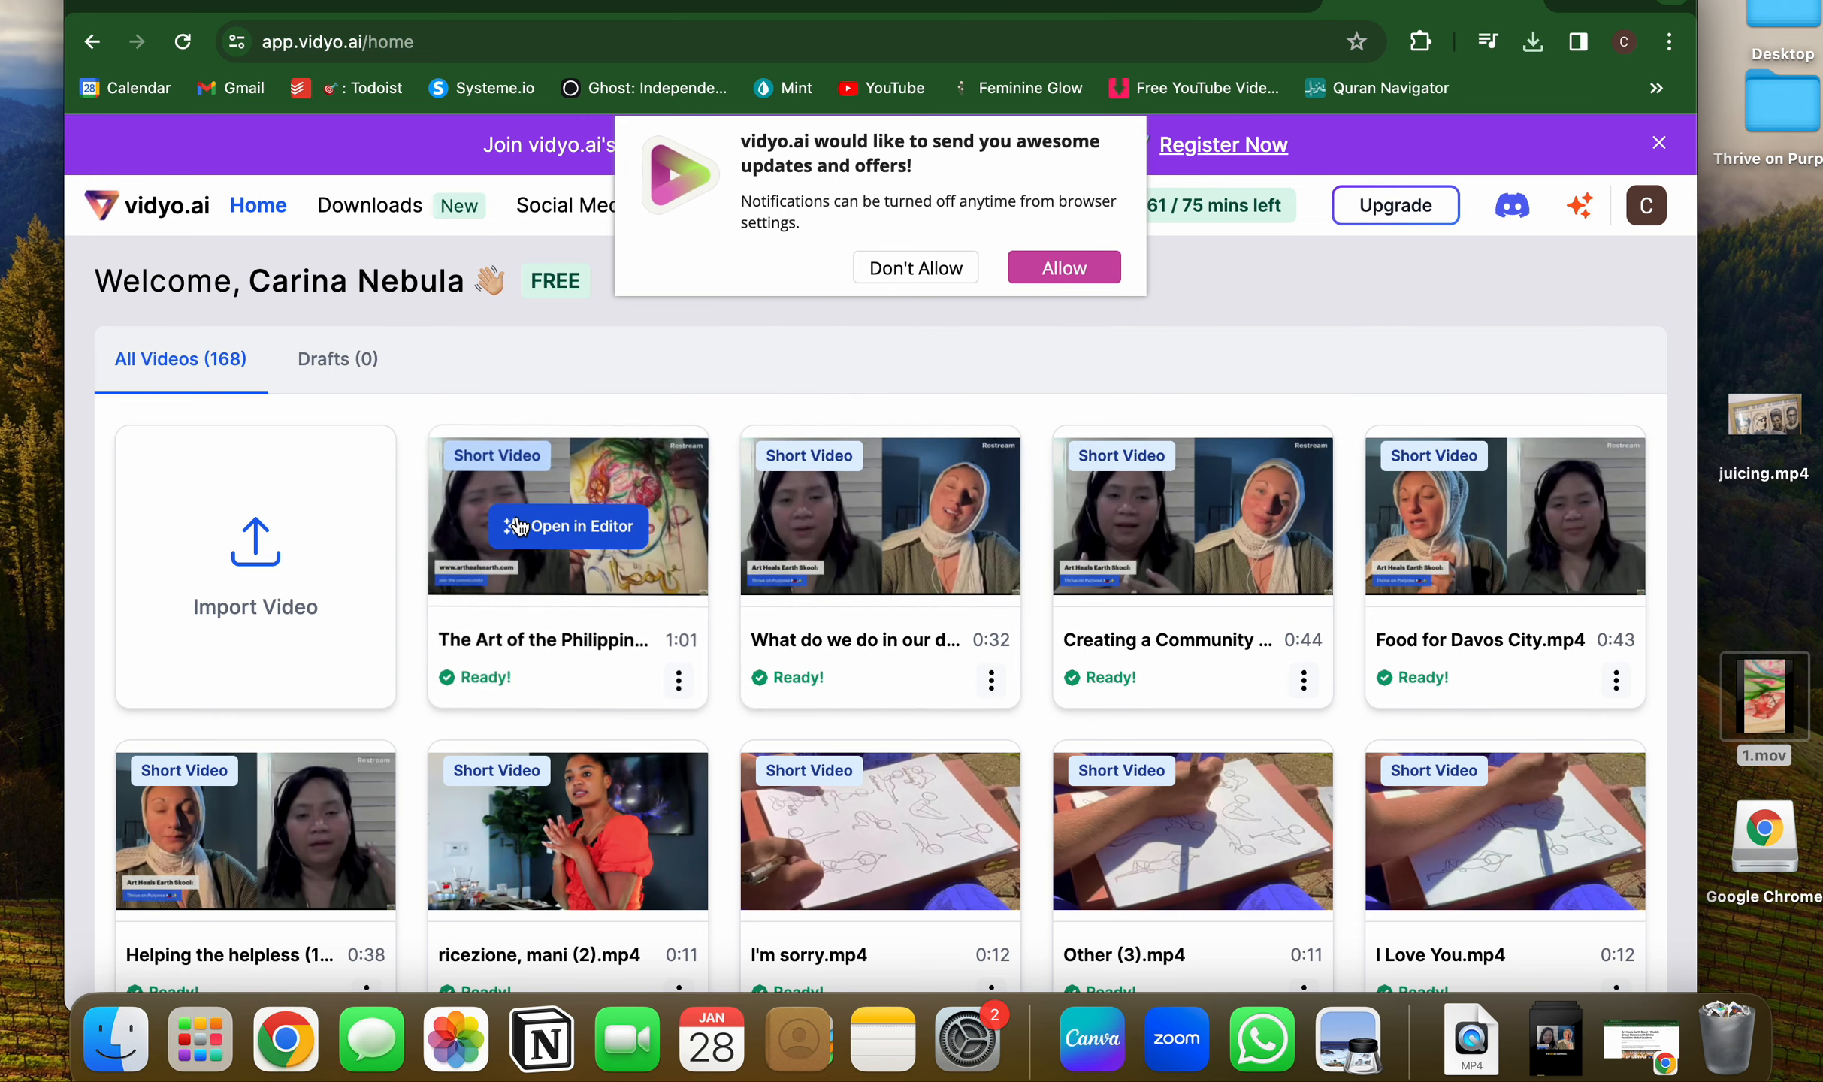
# Open the 1:01 "The Art of the Philippin..." clip in the editor and apply the plain caption template without an Instagram handle.
pyautogui.scroll(-2, 517, 526)
pyautogui.moveTo(1080, 736)
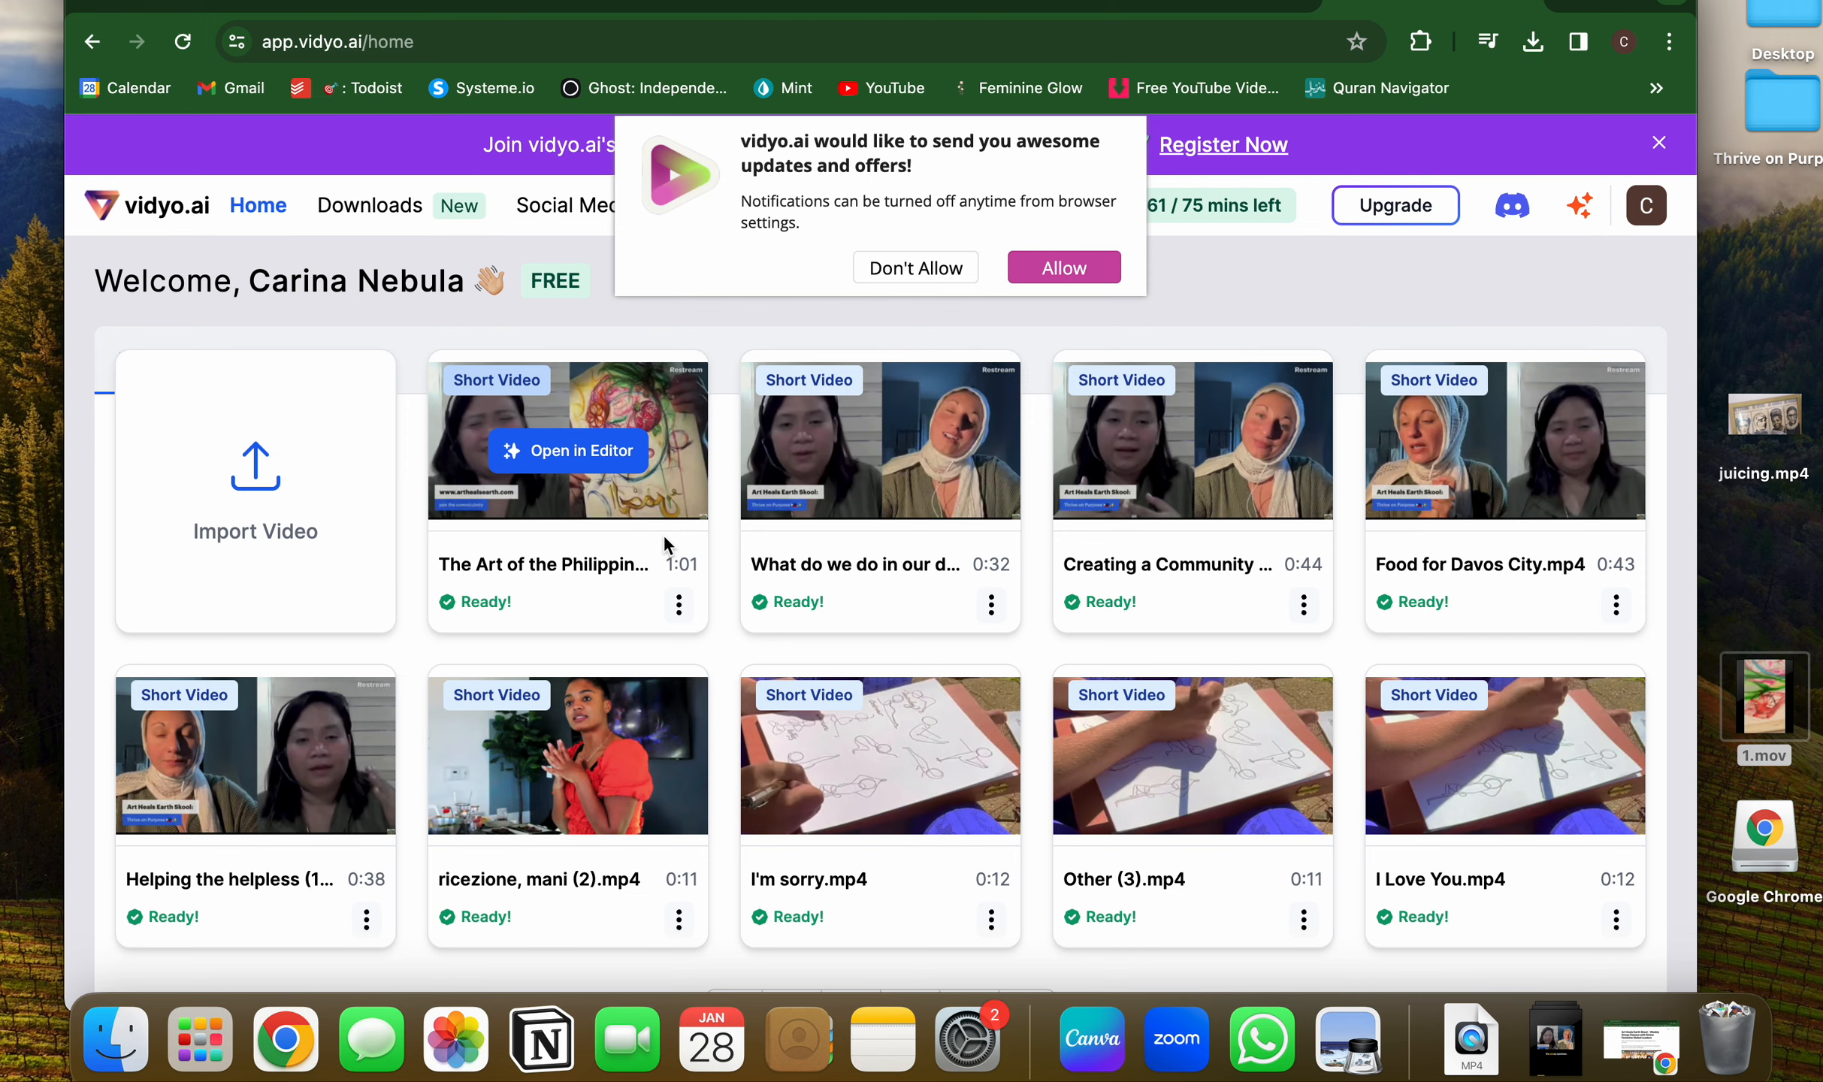
pyautogui.click(609, 454)
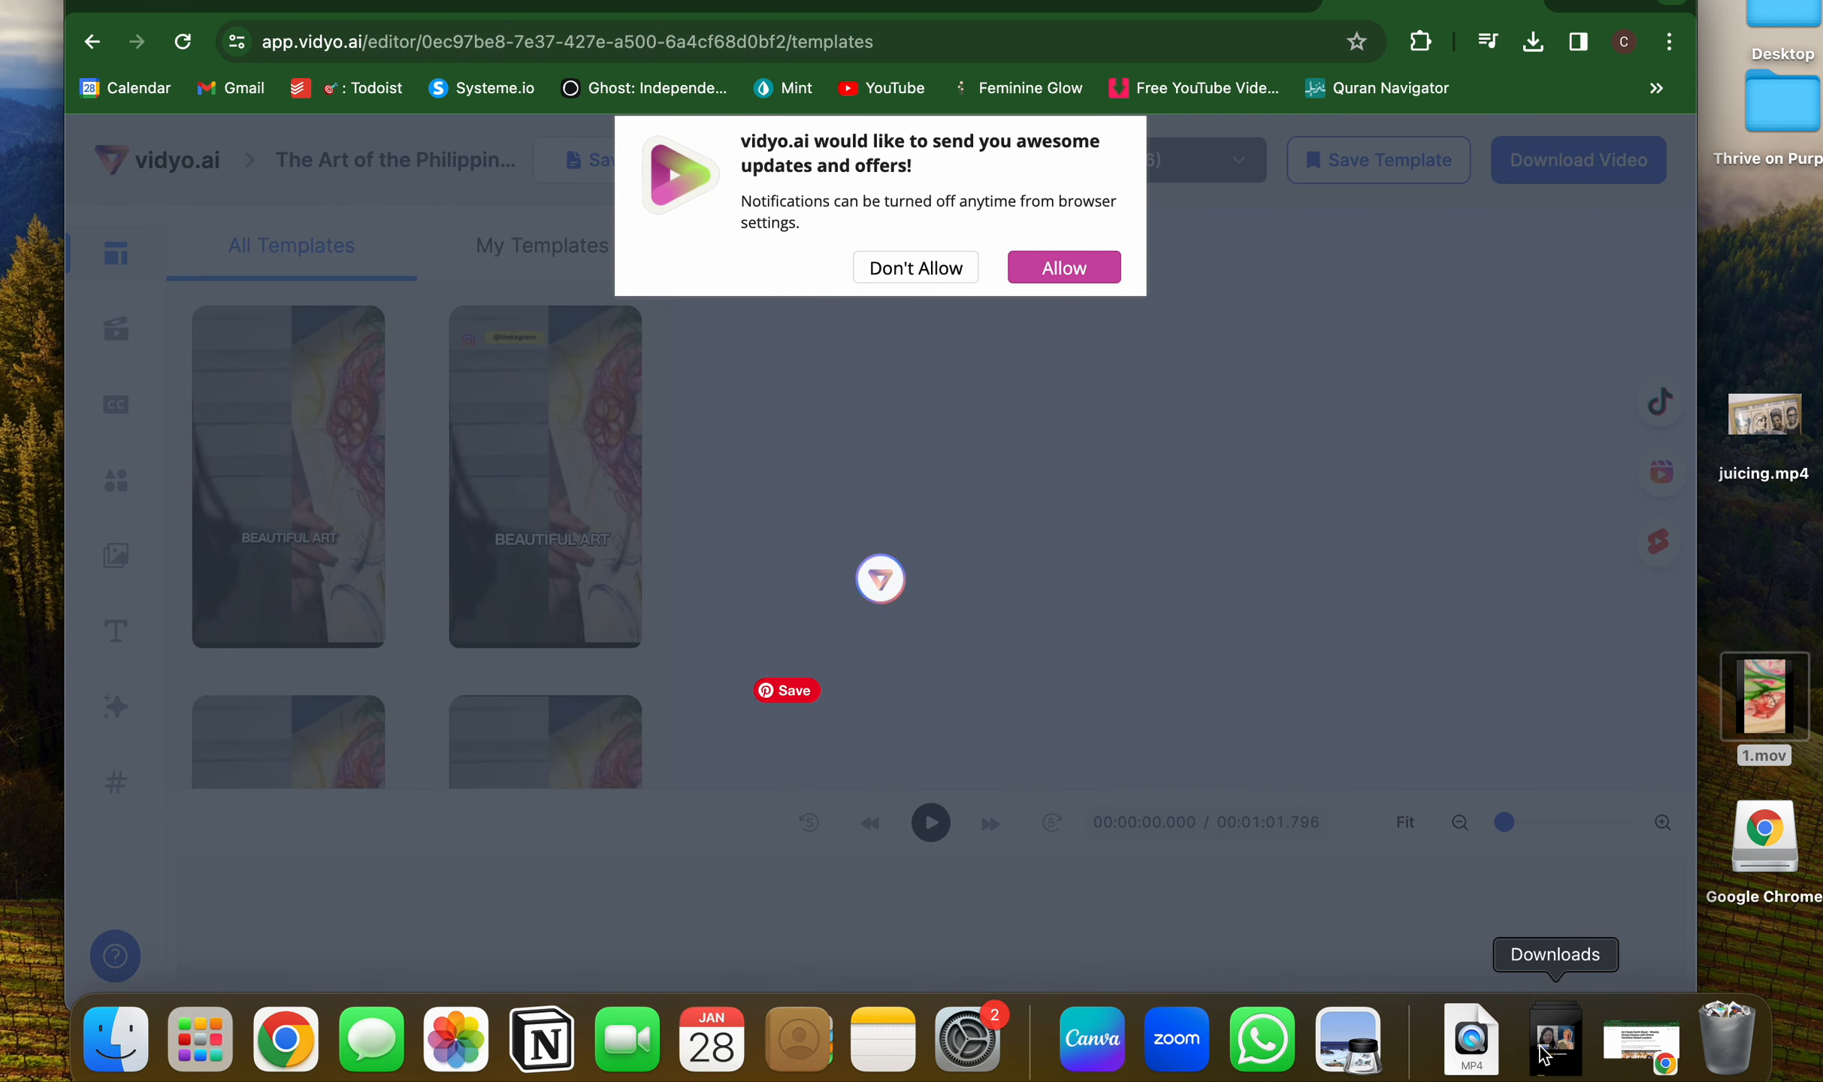
pyautogui.click(1542, 1055)
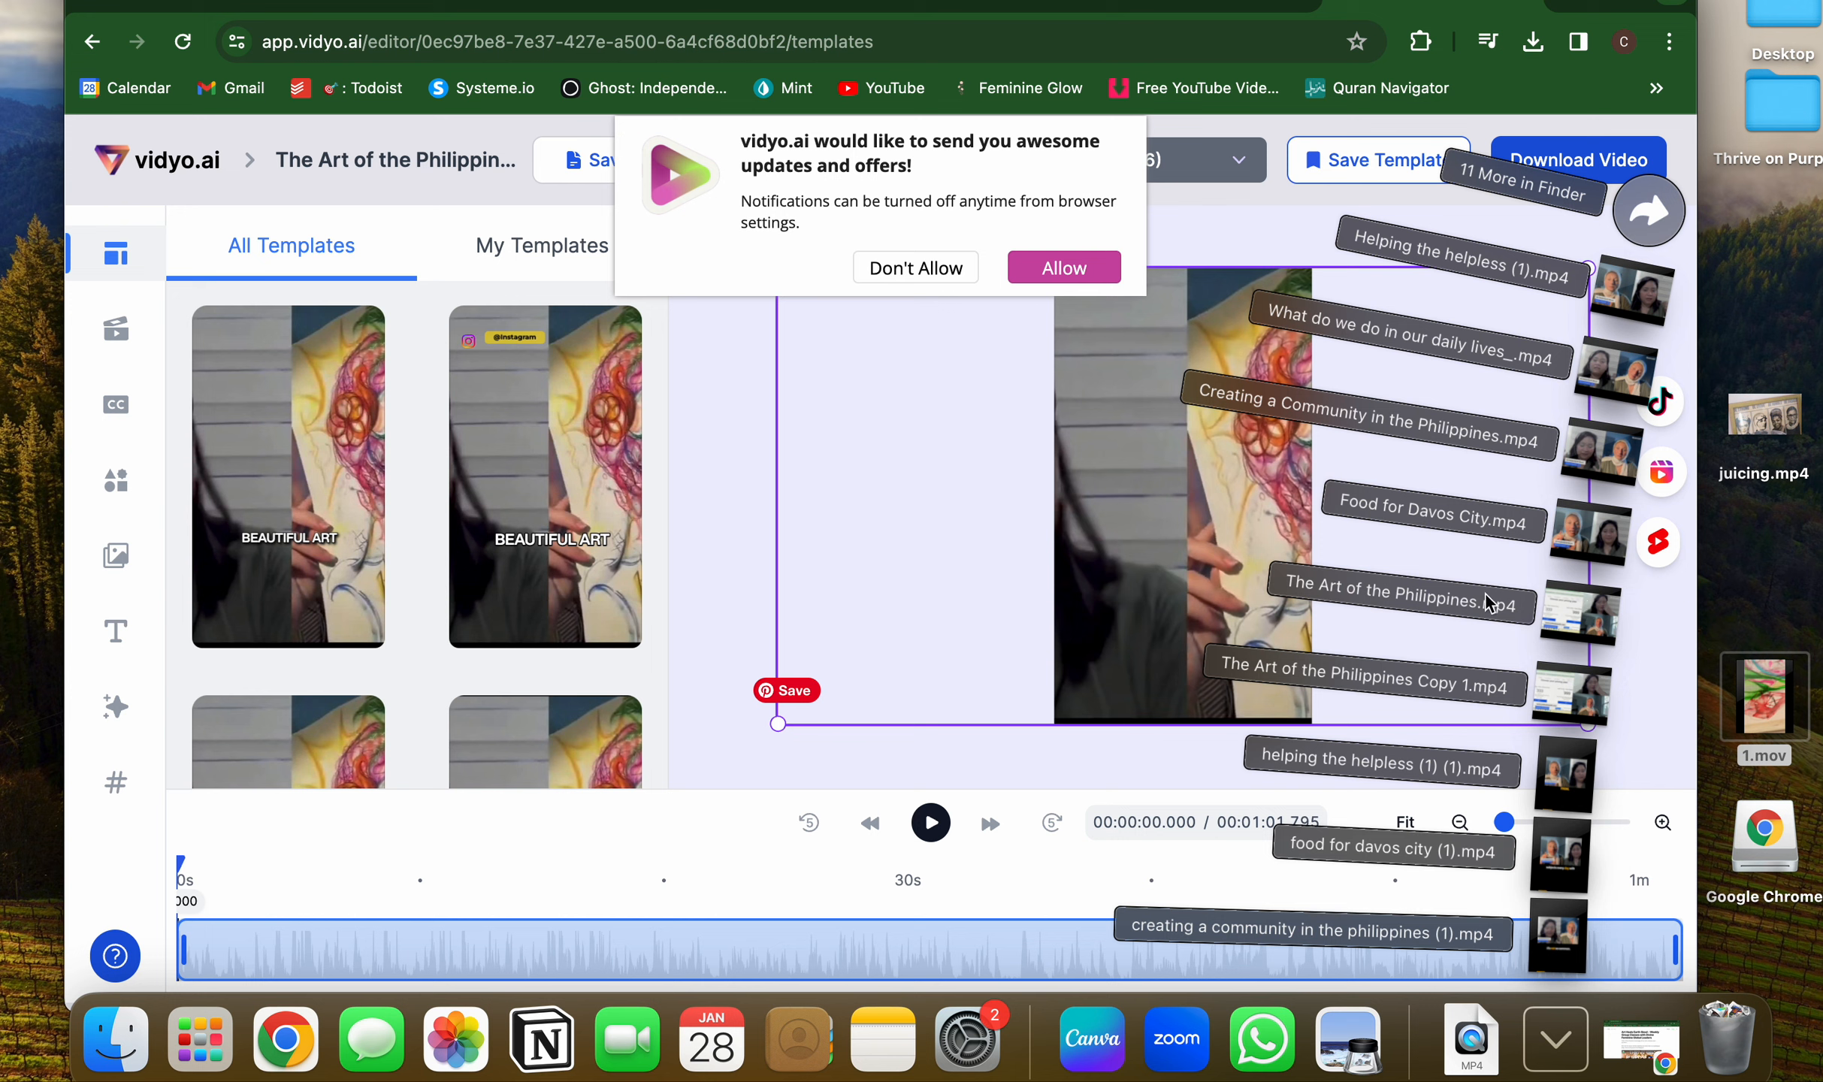
pyautogui.click(1115, 772)
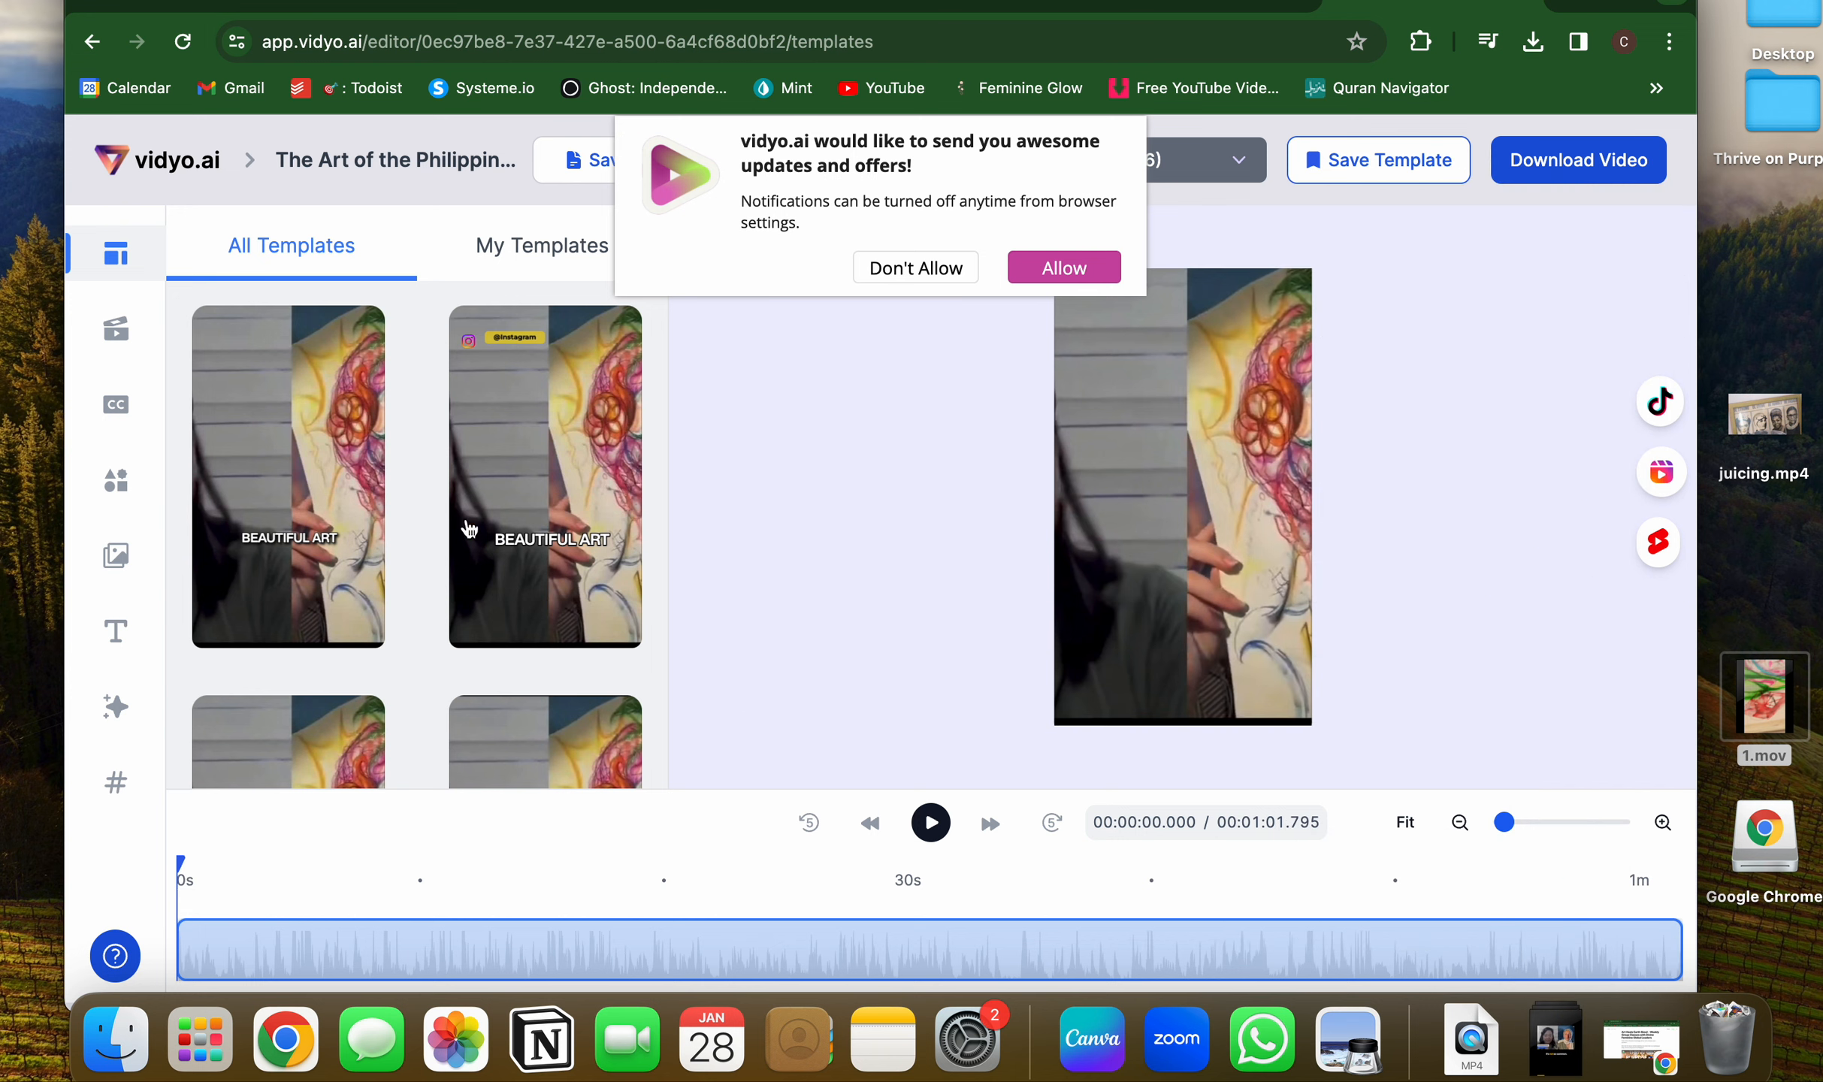
pyautogui.click(309, 501)
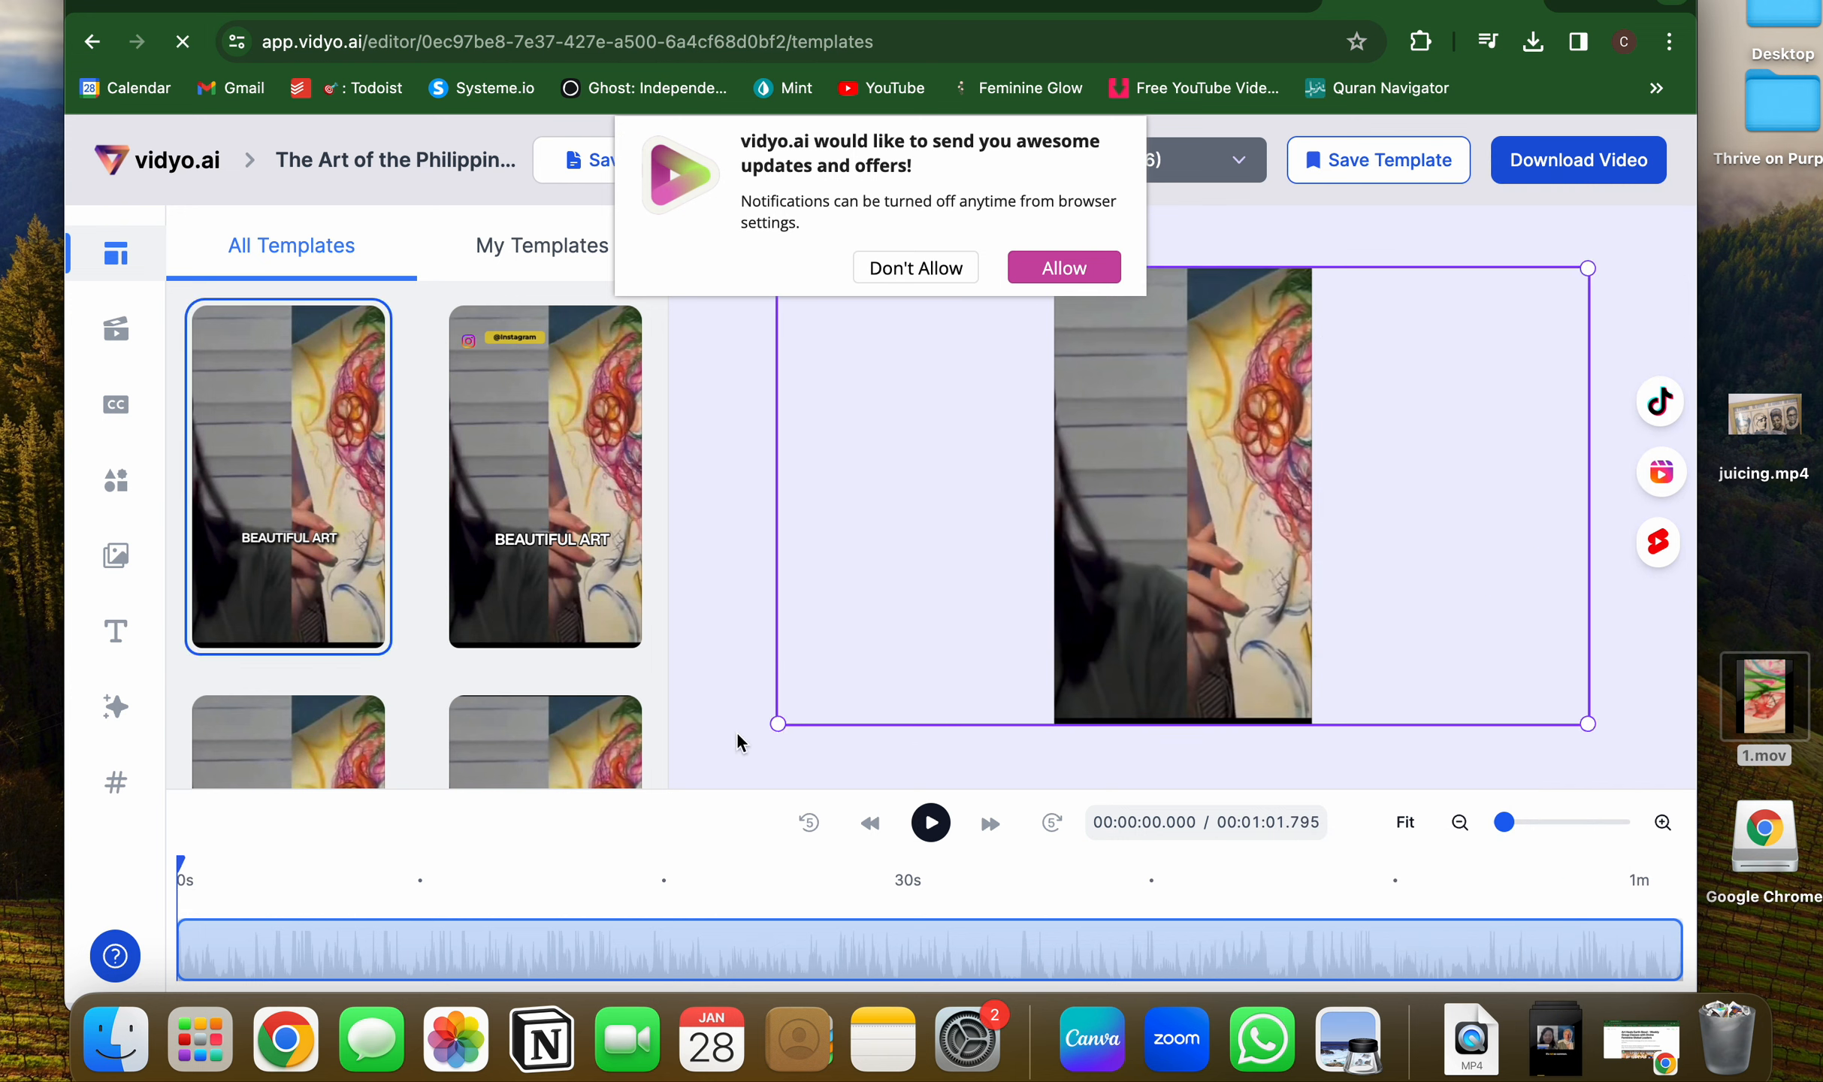
# Scale down and reposition the video so the speaker and the artwork both fit across the vertical frame.
pyautogui.moveTo(778, 723); pyautogui.dragTo(1213, 561)
pyautogui.moveTo(1232, 436); pyautogui.dragTo(1106, 533)
pyautogui.moveTo(1026, 611); pyautogui.dragTo(1117, 568)
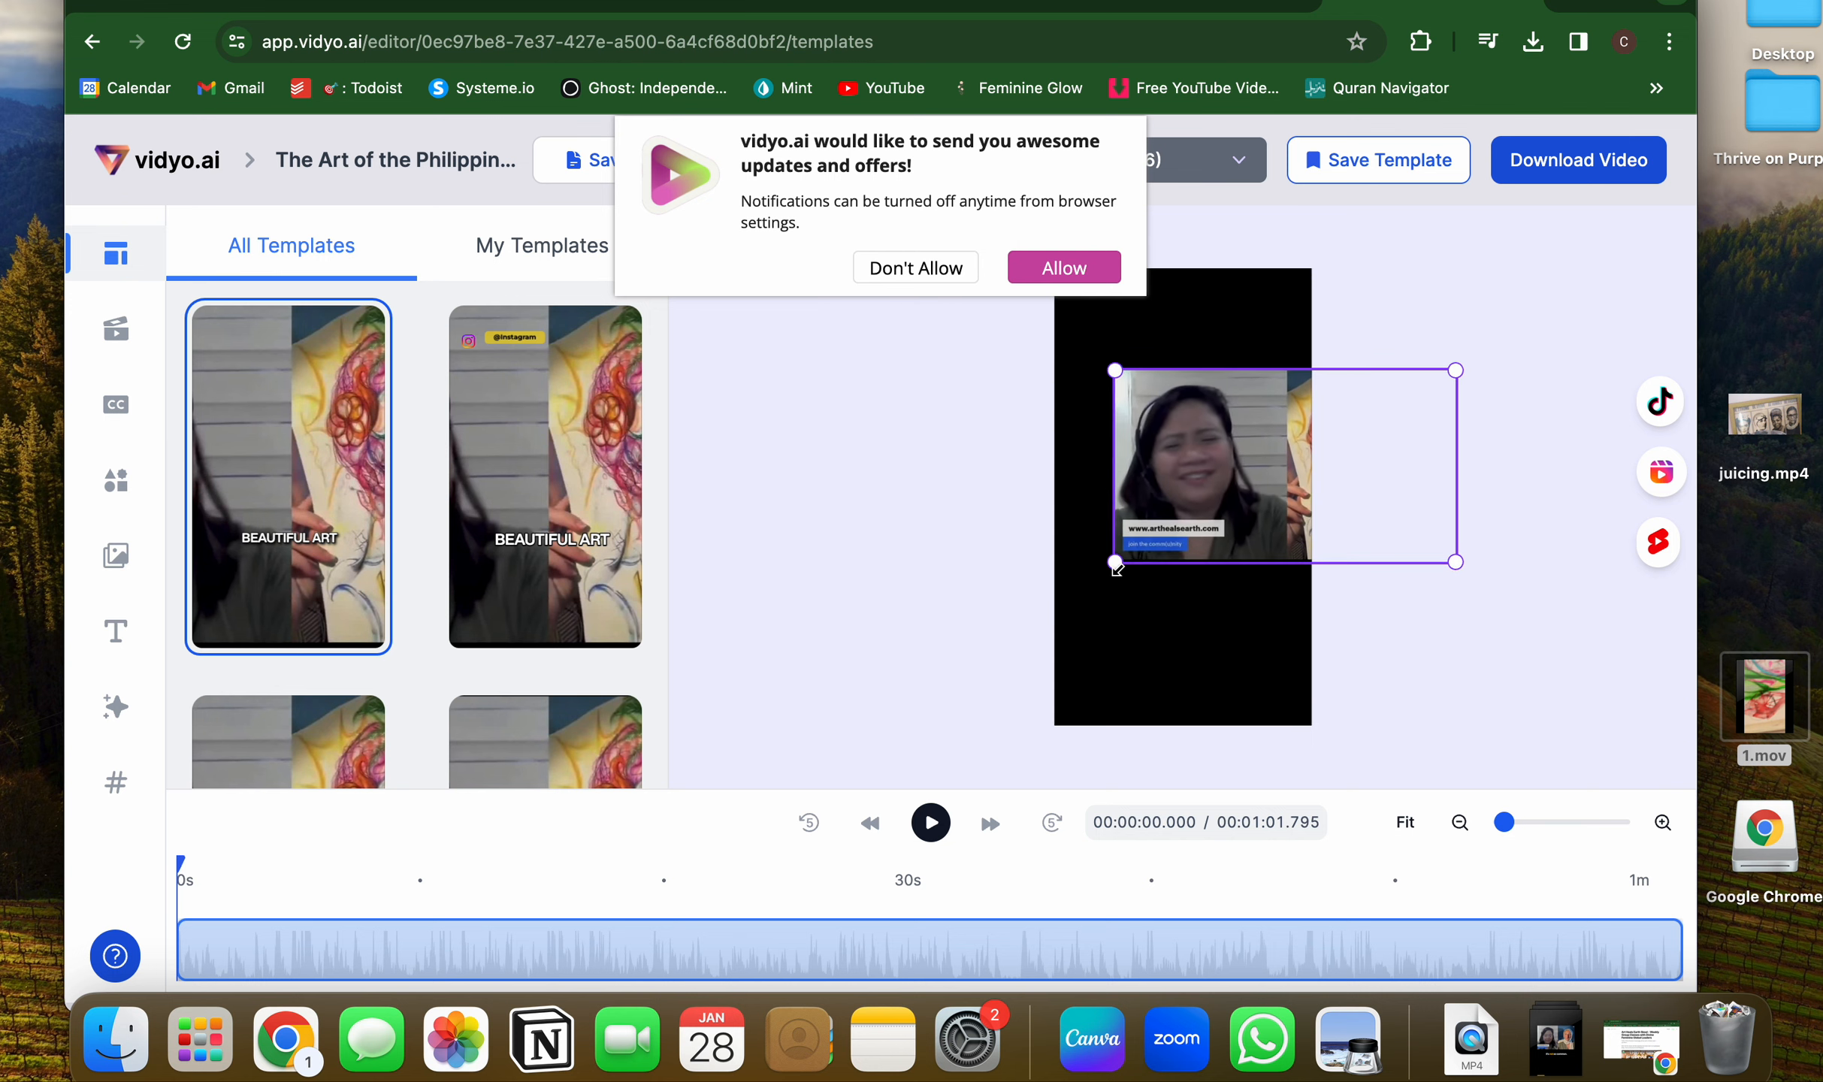
pyautogui.moveTo(1224, 473); pyautogui.dragTo(1155, 475)
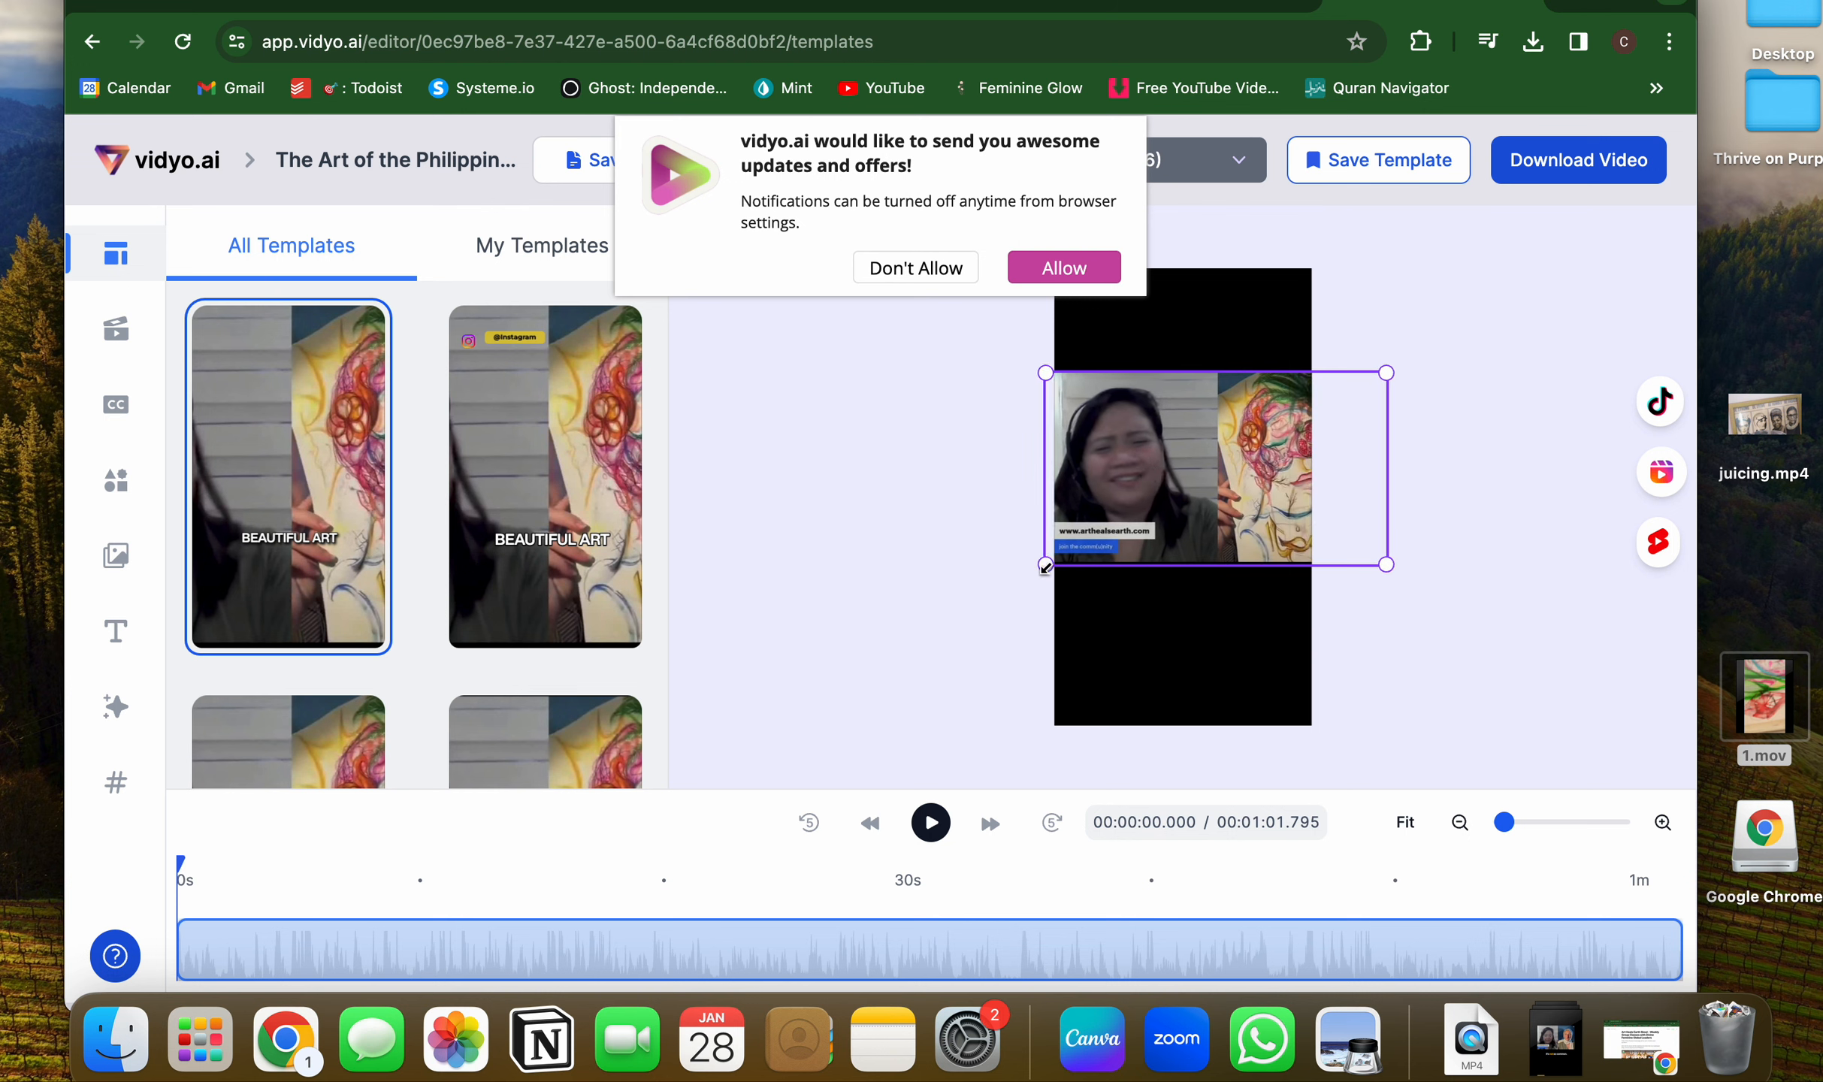
pyautogui.moveTo(1044, 565); pyautogui.dragTo(1093, 538)
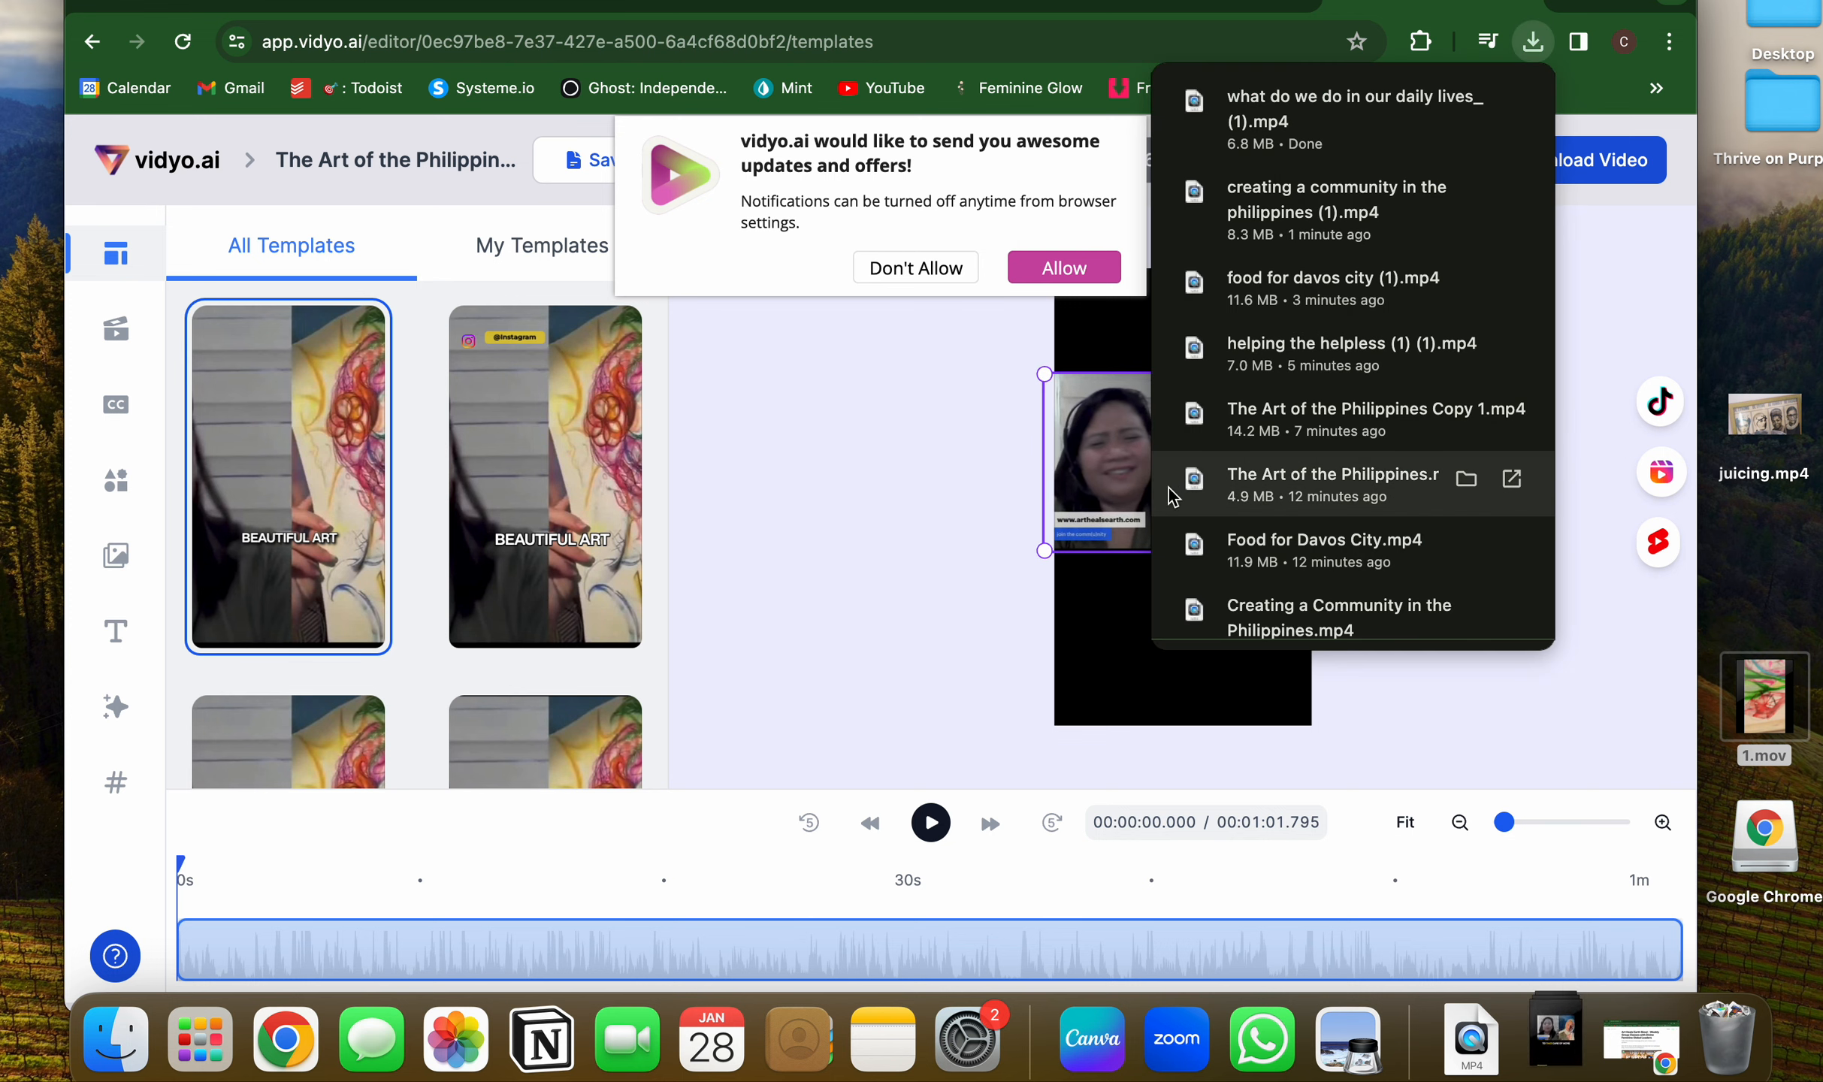
pyautogui.click(989, 568)
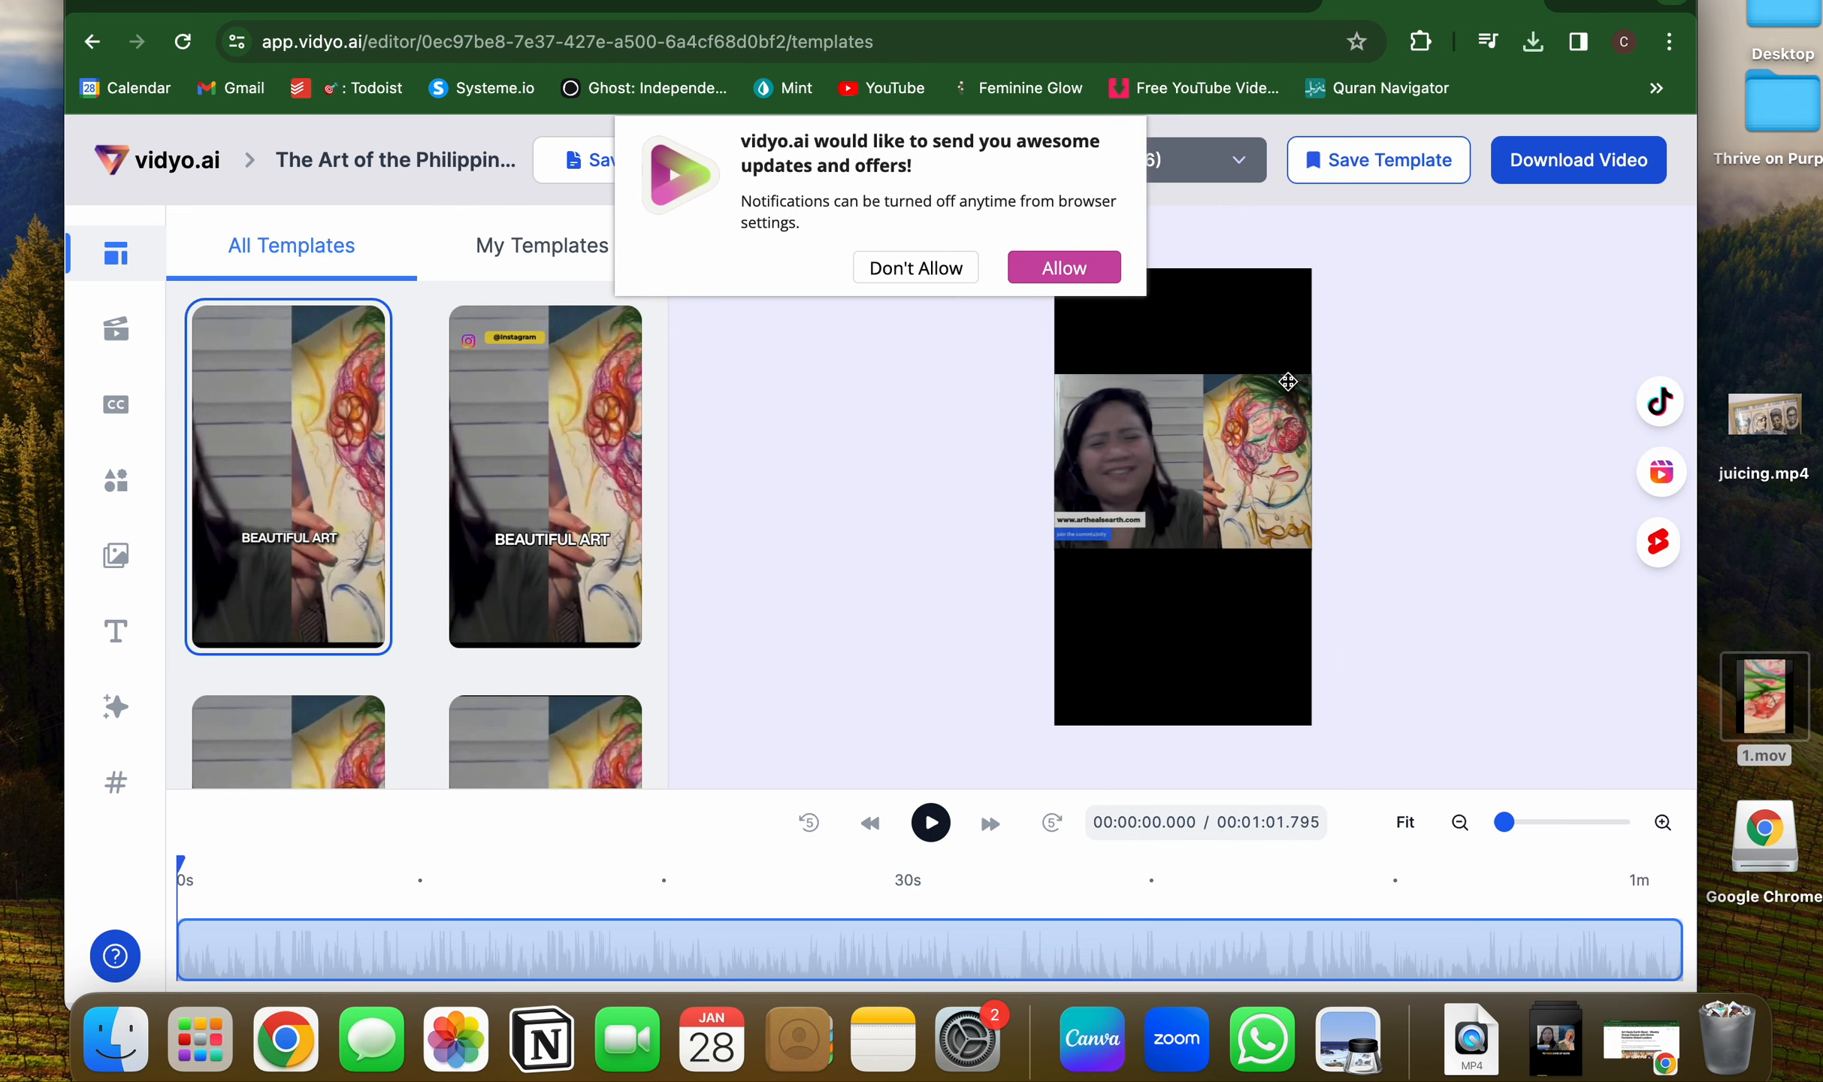
# Export the "The Art of the Philippin..." clip at 720p.
pyautogui.click(1550, 180)
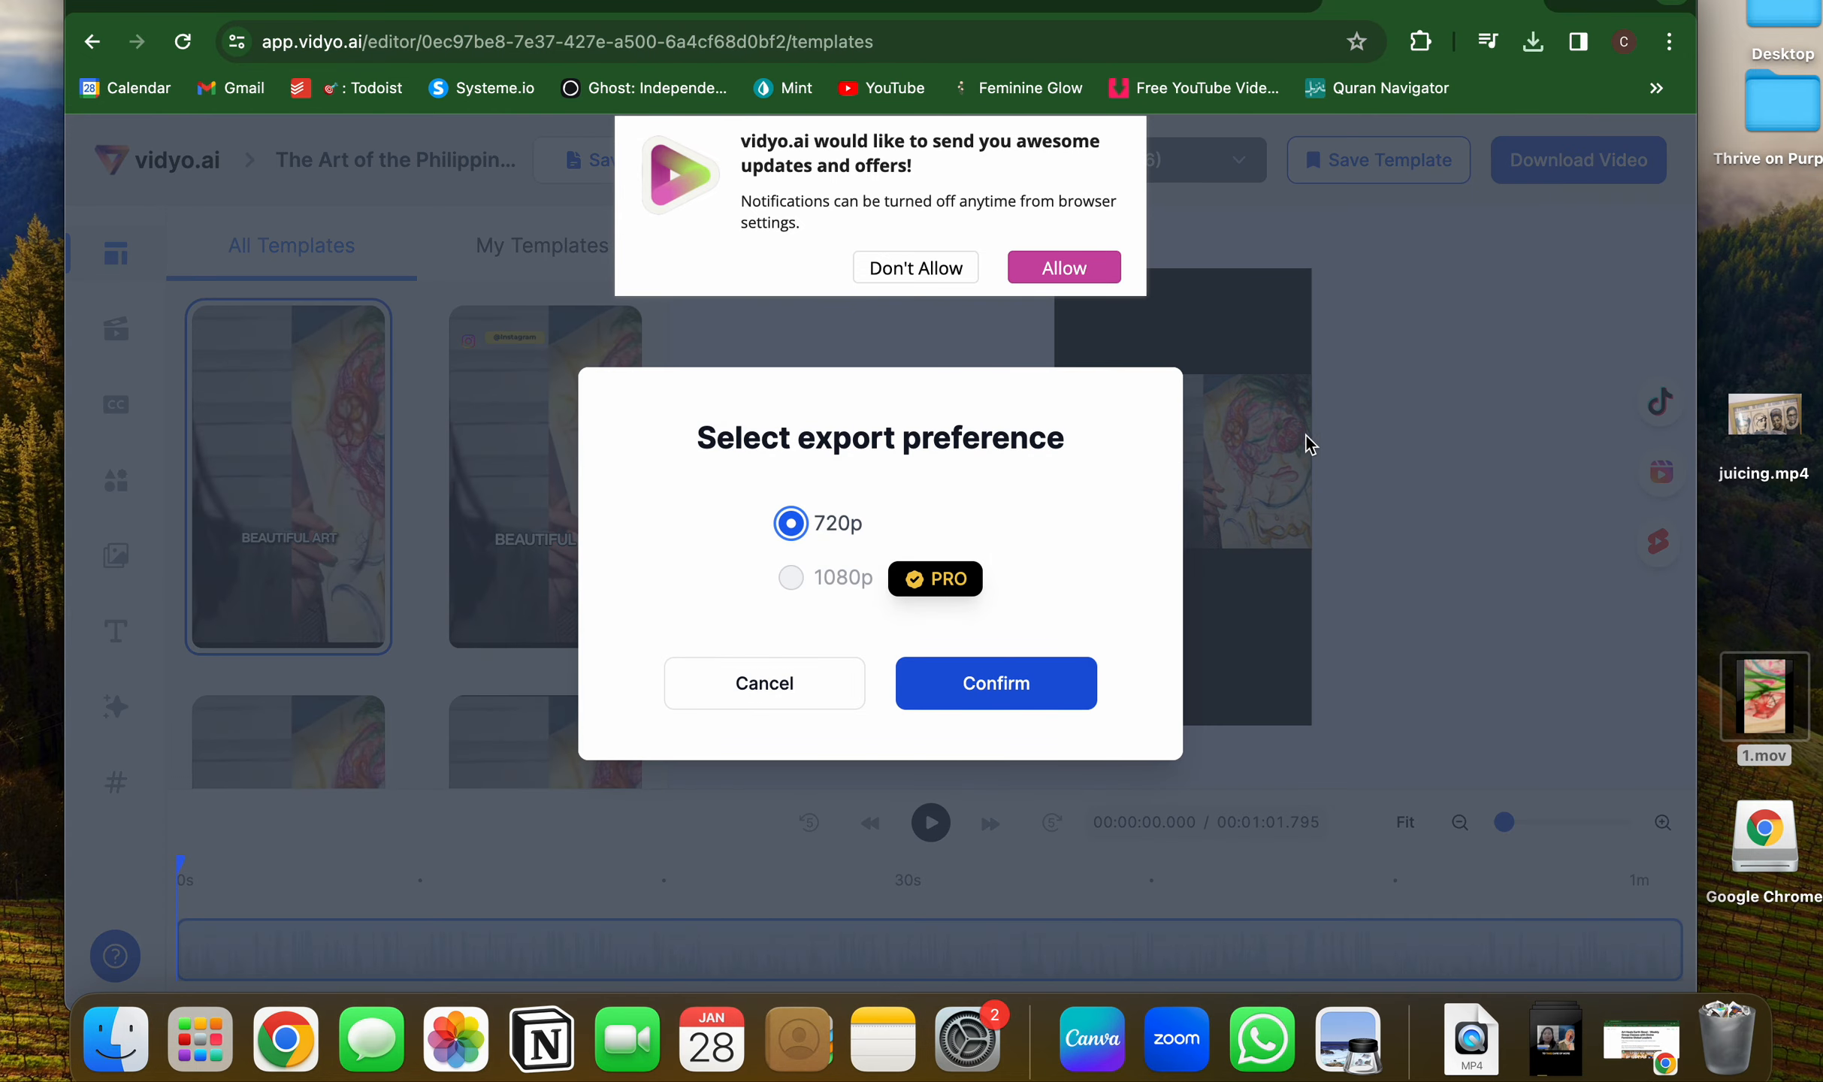
pyautogui.click(1015, 671)
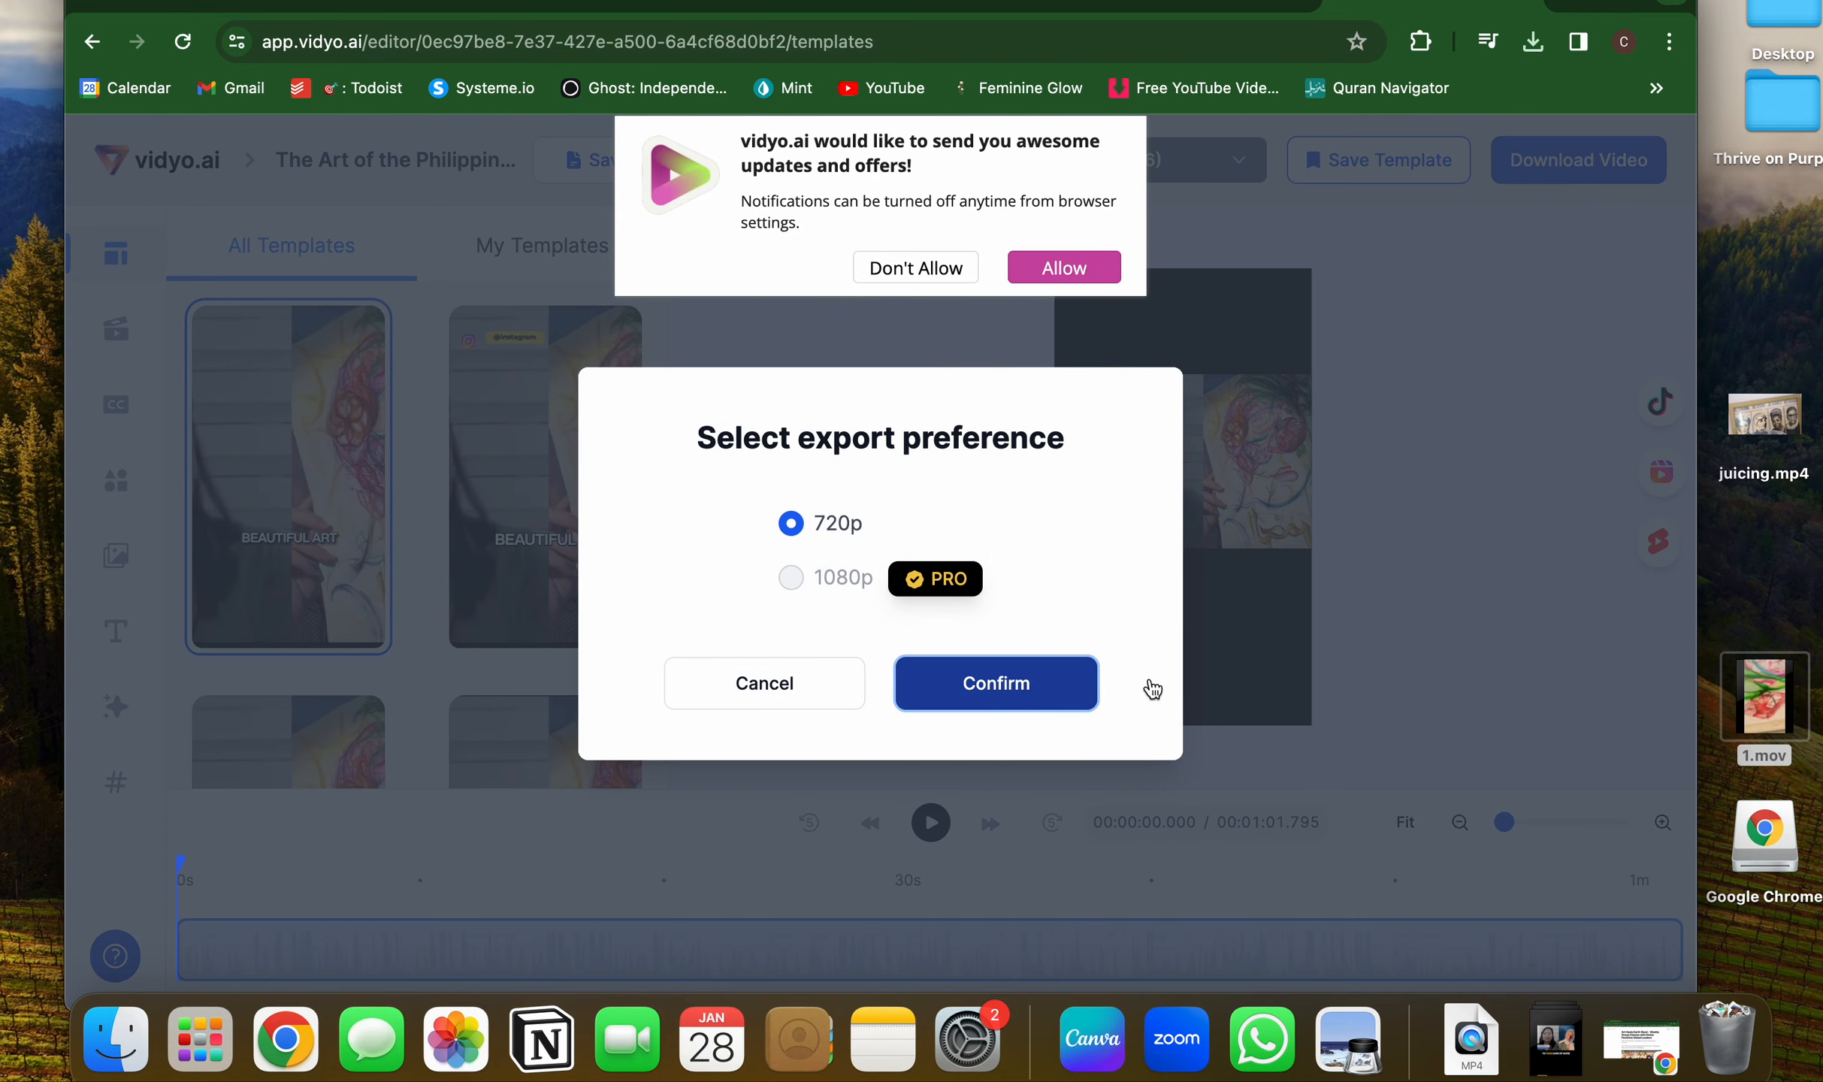
pyautogui.click(1041, 702)
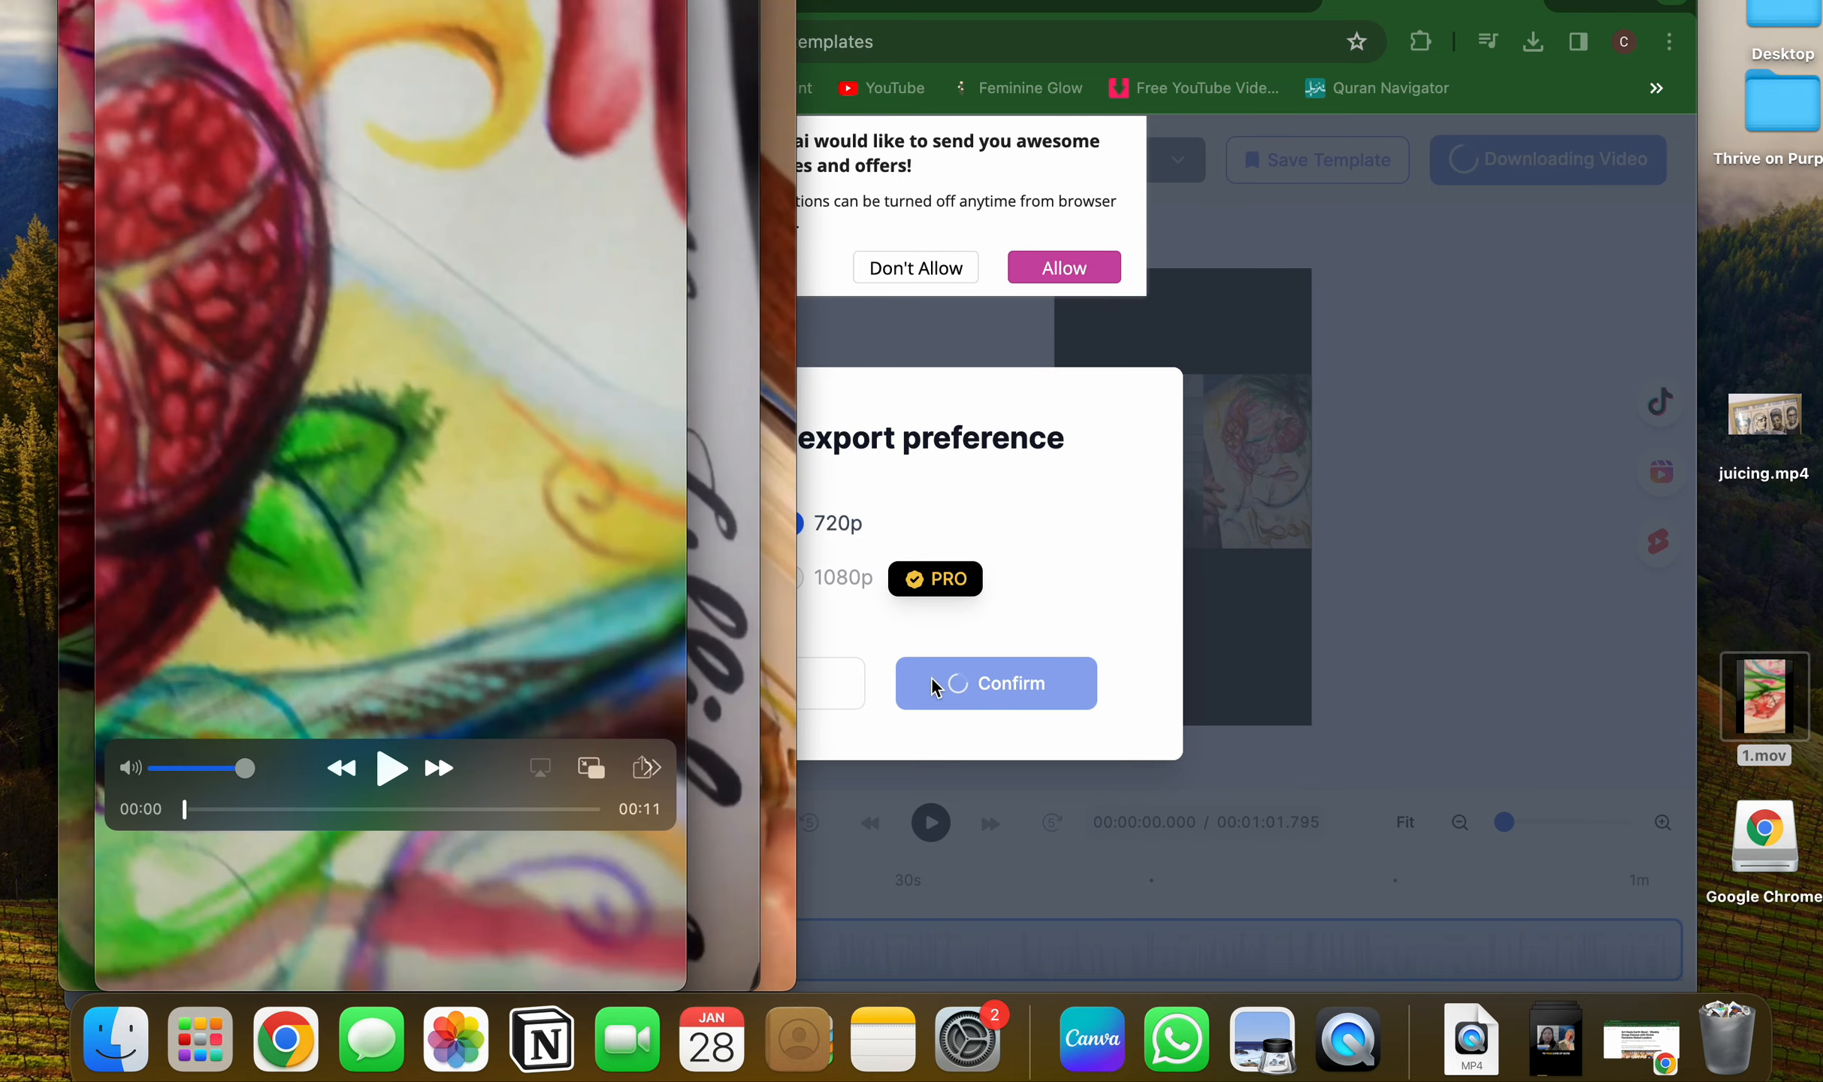
# In QuickTime Player, place the 11-second artwork video beside the 32-second calligraphy video and play both.
pyautogui.moveTo(391, 3); pyautogui.dragTo(1123, 3)
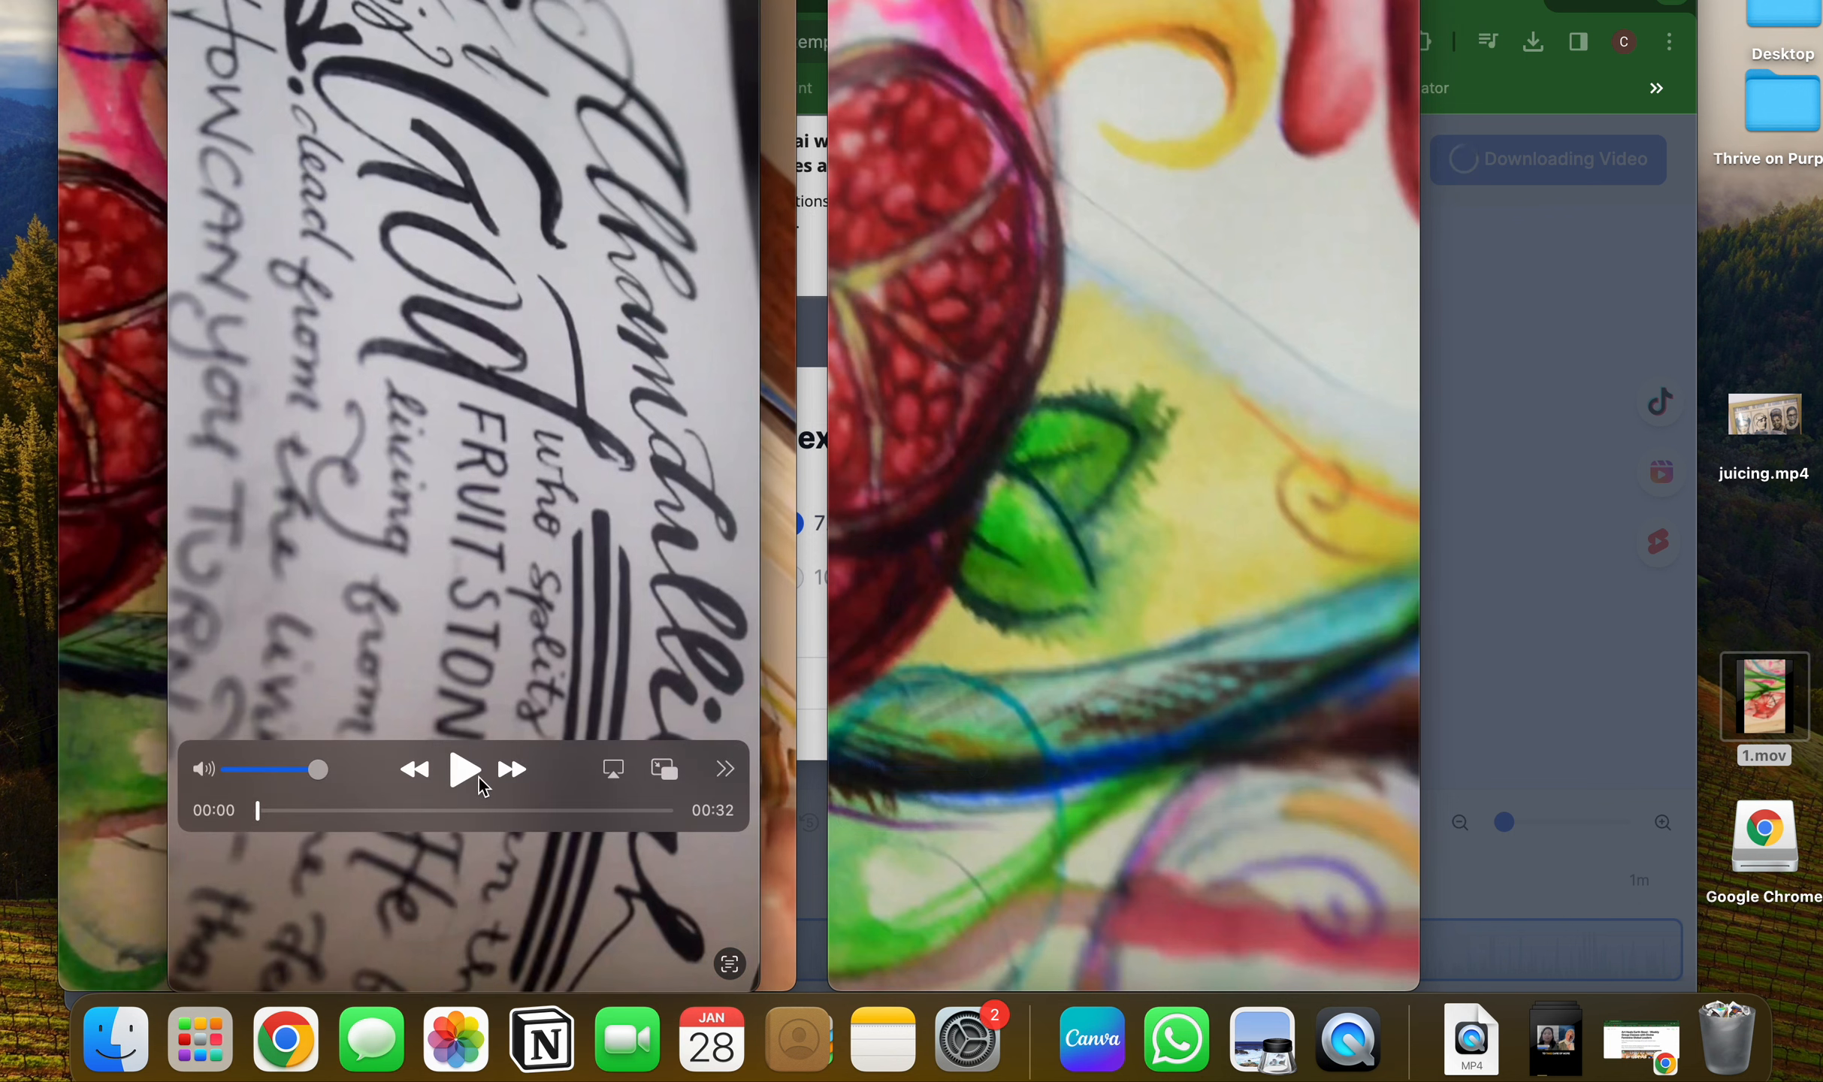
pyautogui.moveTo(940, 747)
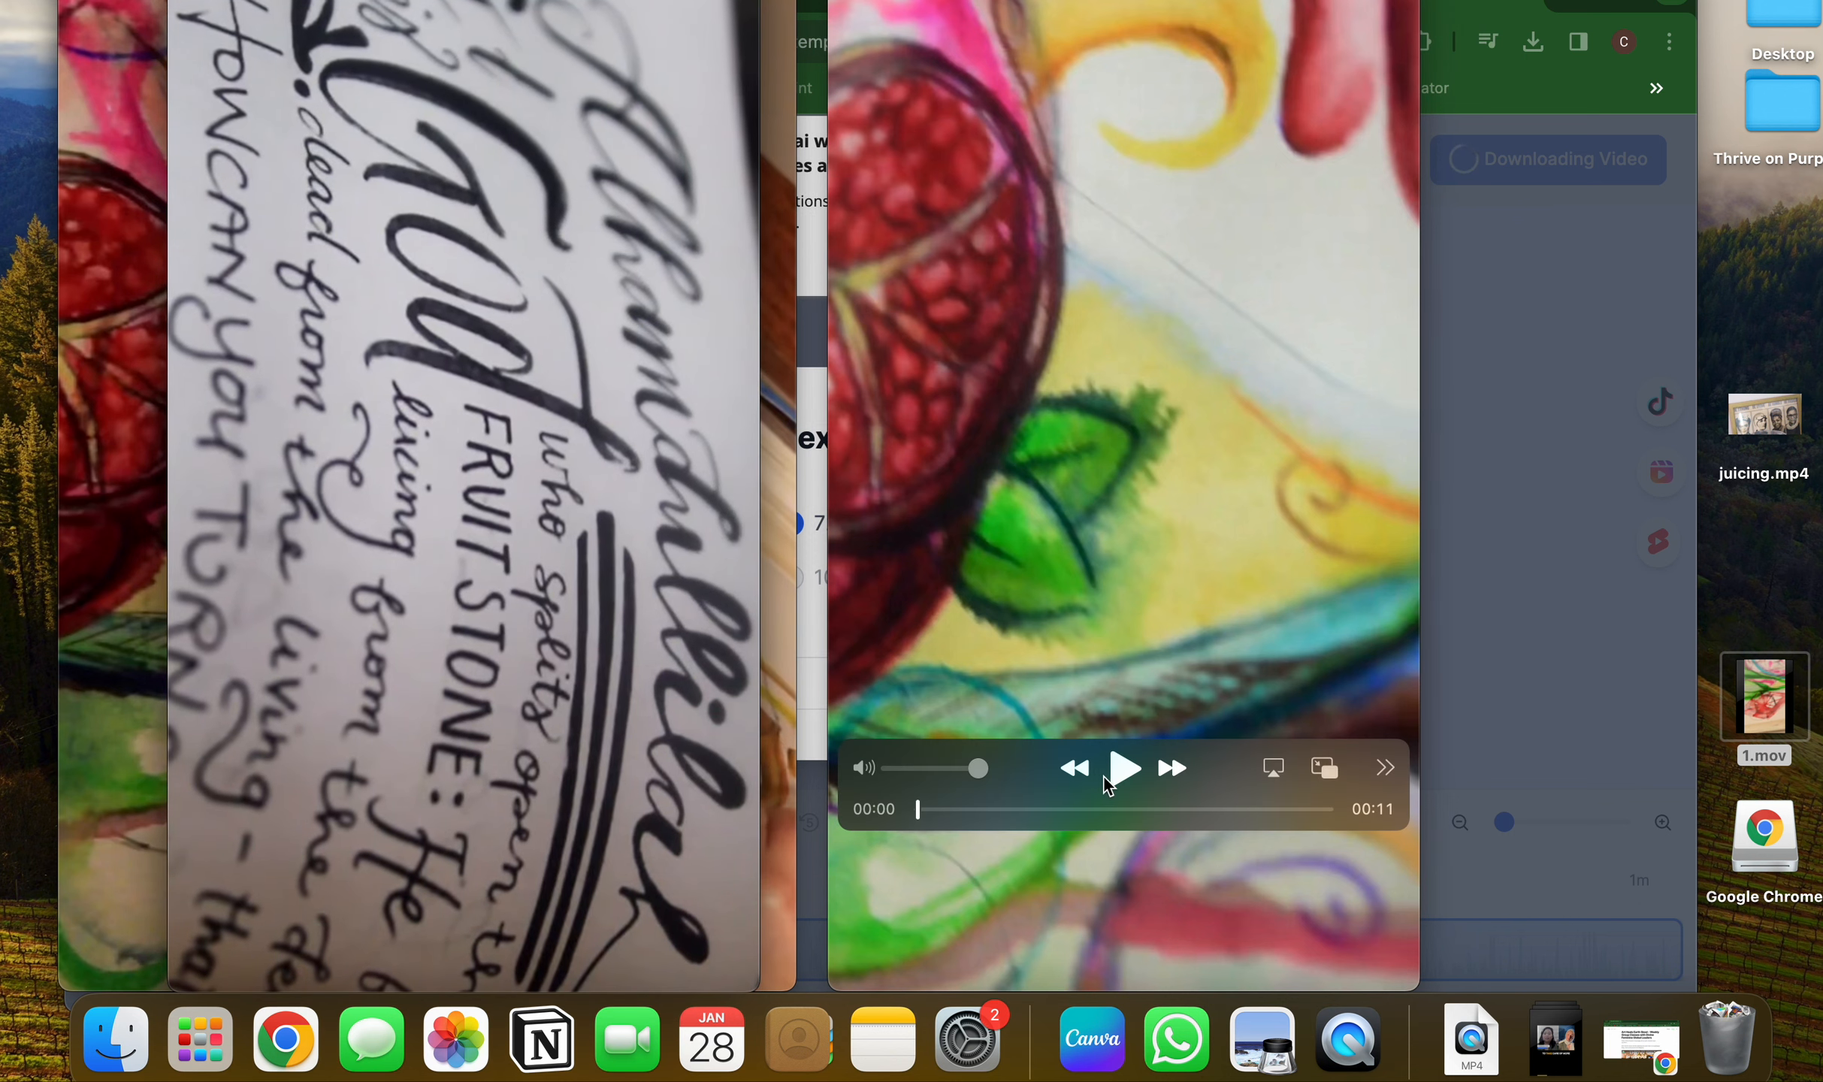
pyautogui.click(1127, 774)
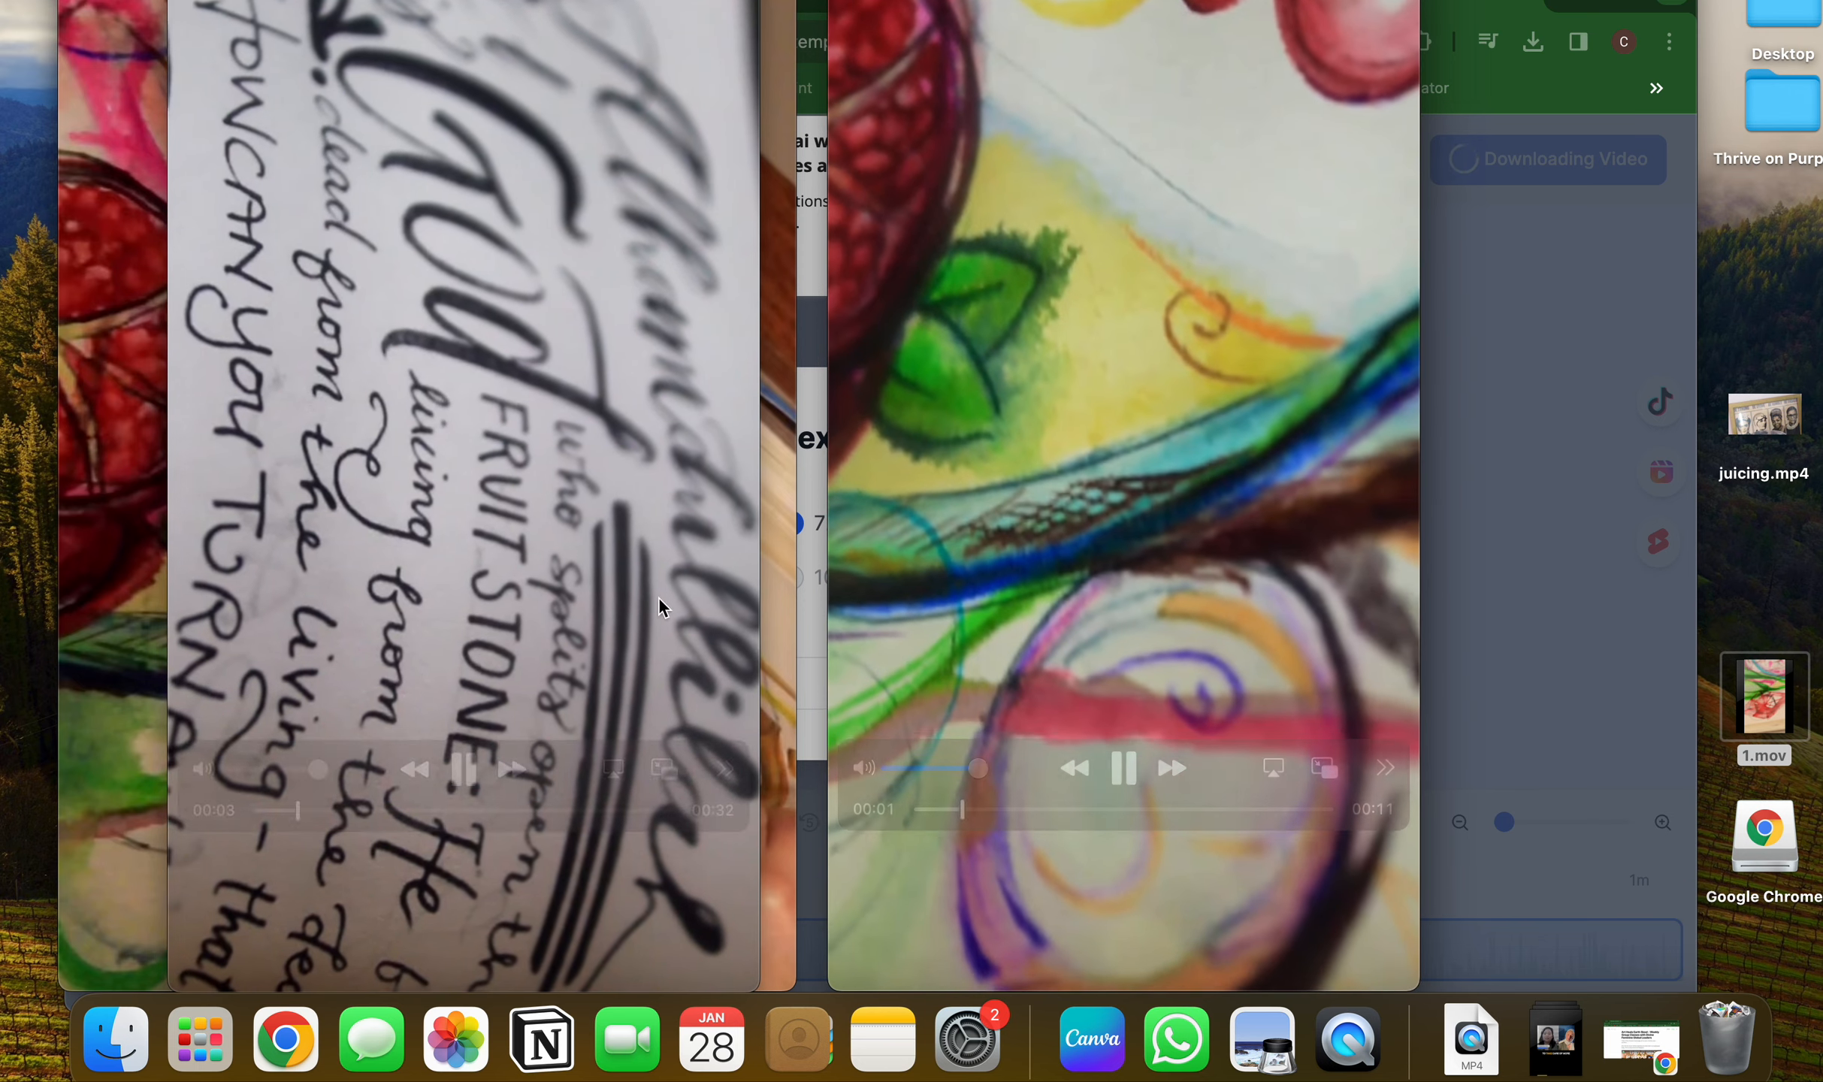
# Spread the overlapping artwork and calligraphy videos apart and play the two 11-second artwork videos that are still stopped.
pyautogui.click(92, 414)
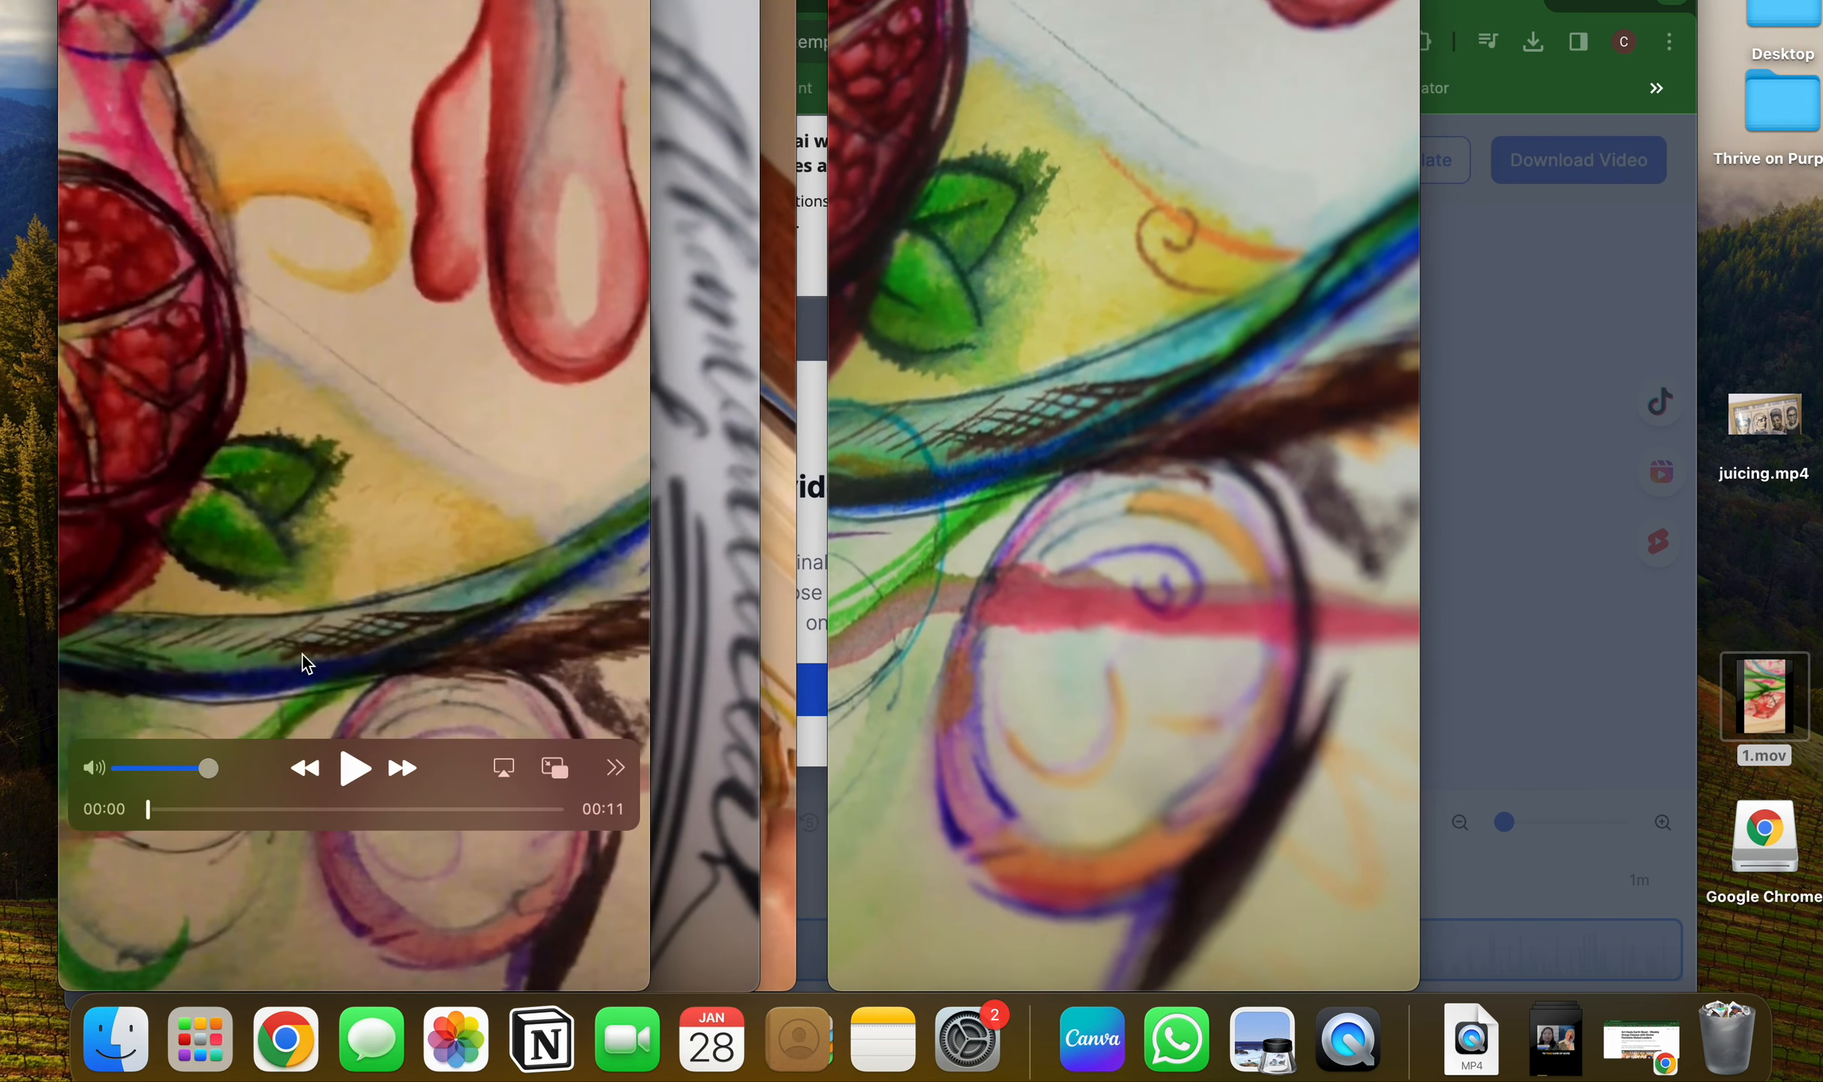
pyautogui.click(350, 778)
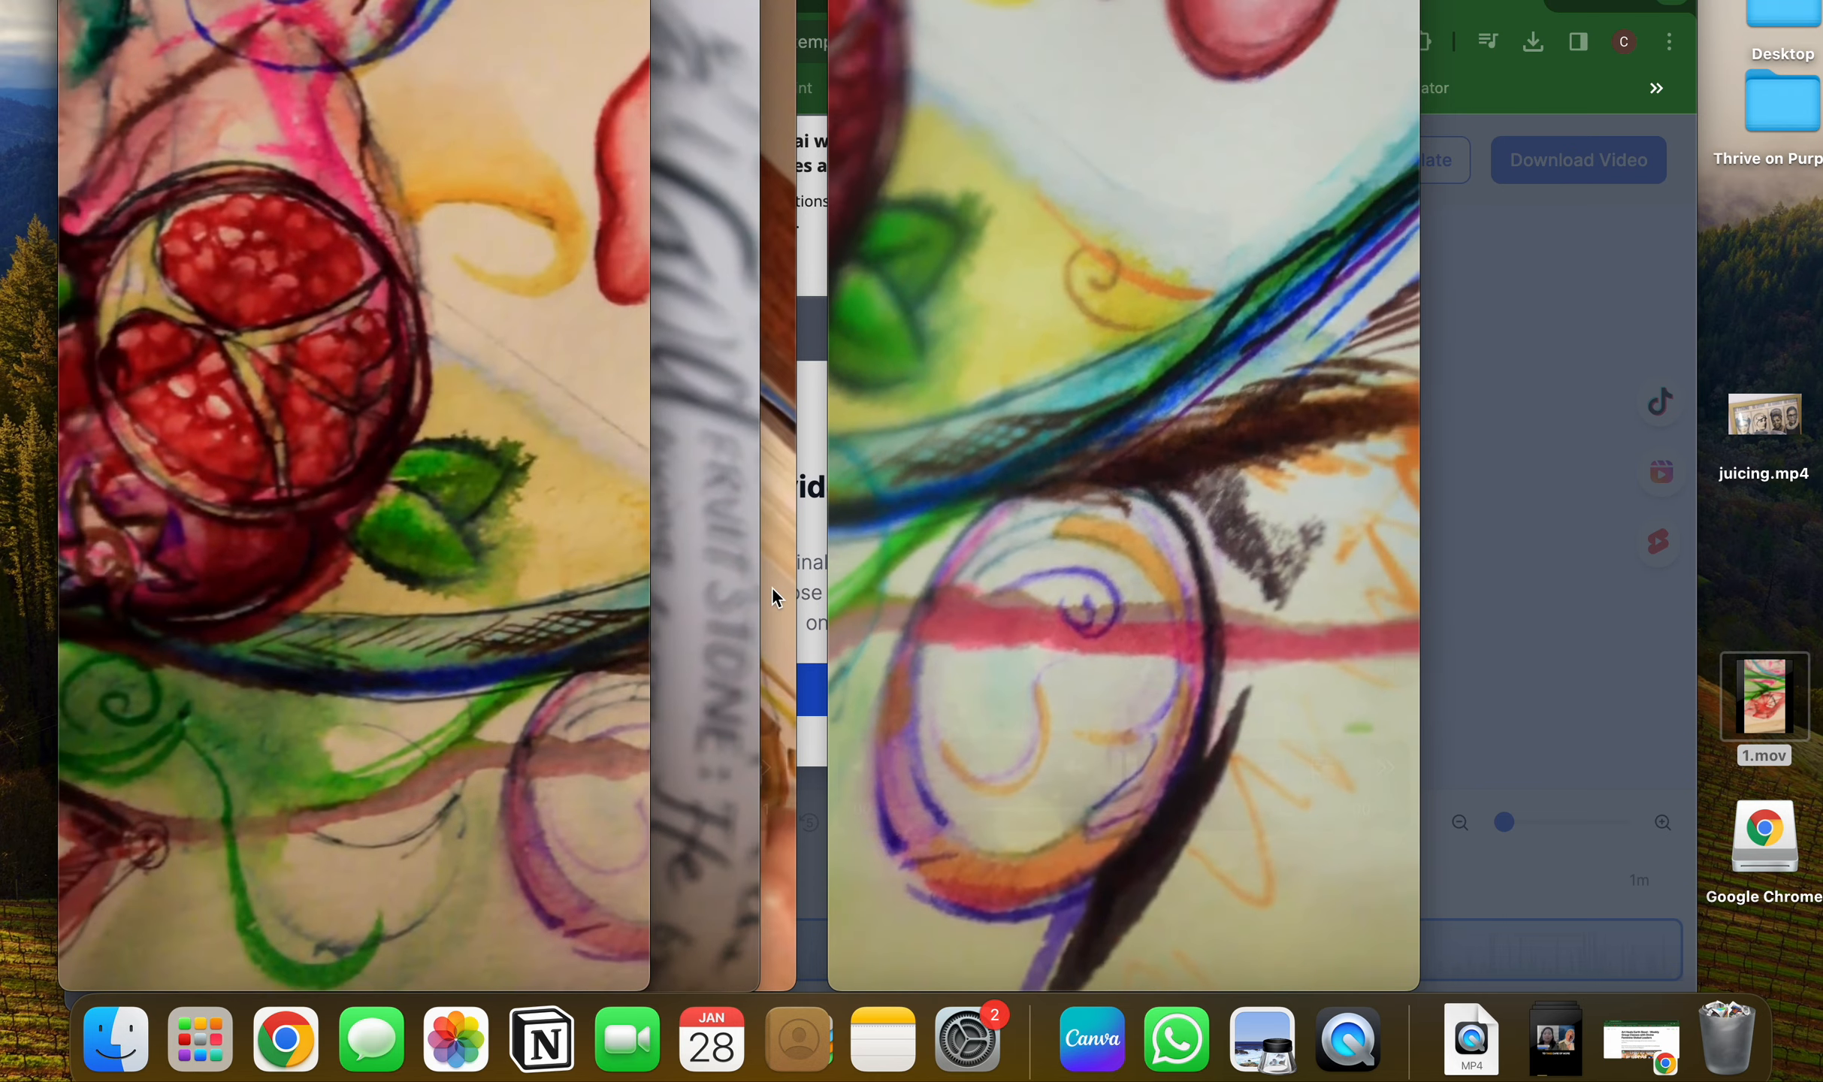
pyautogui.click(773, 587)
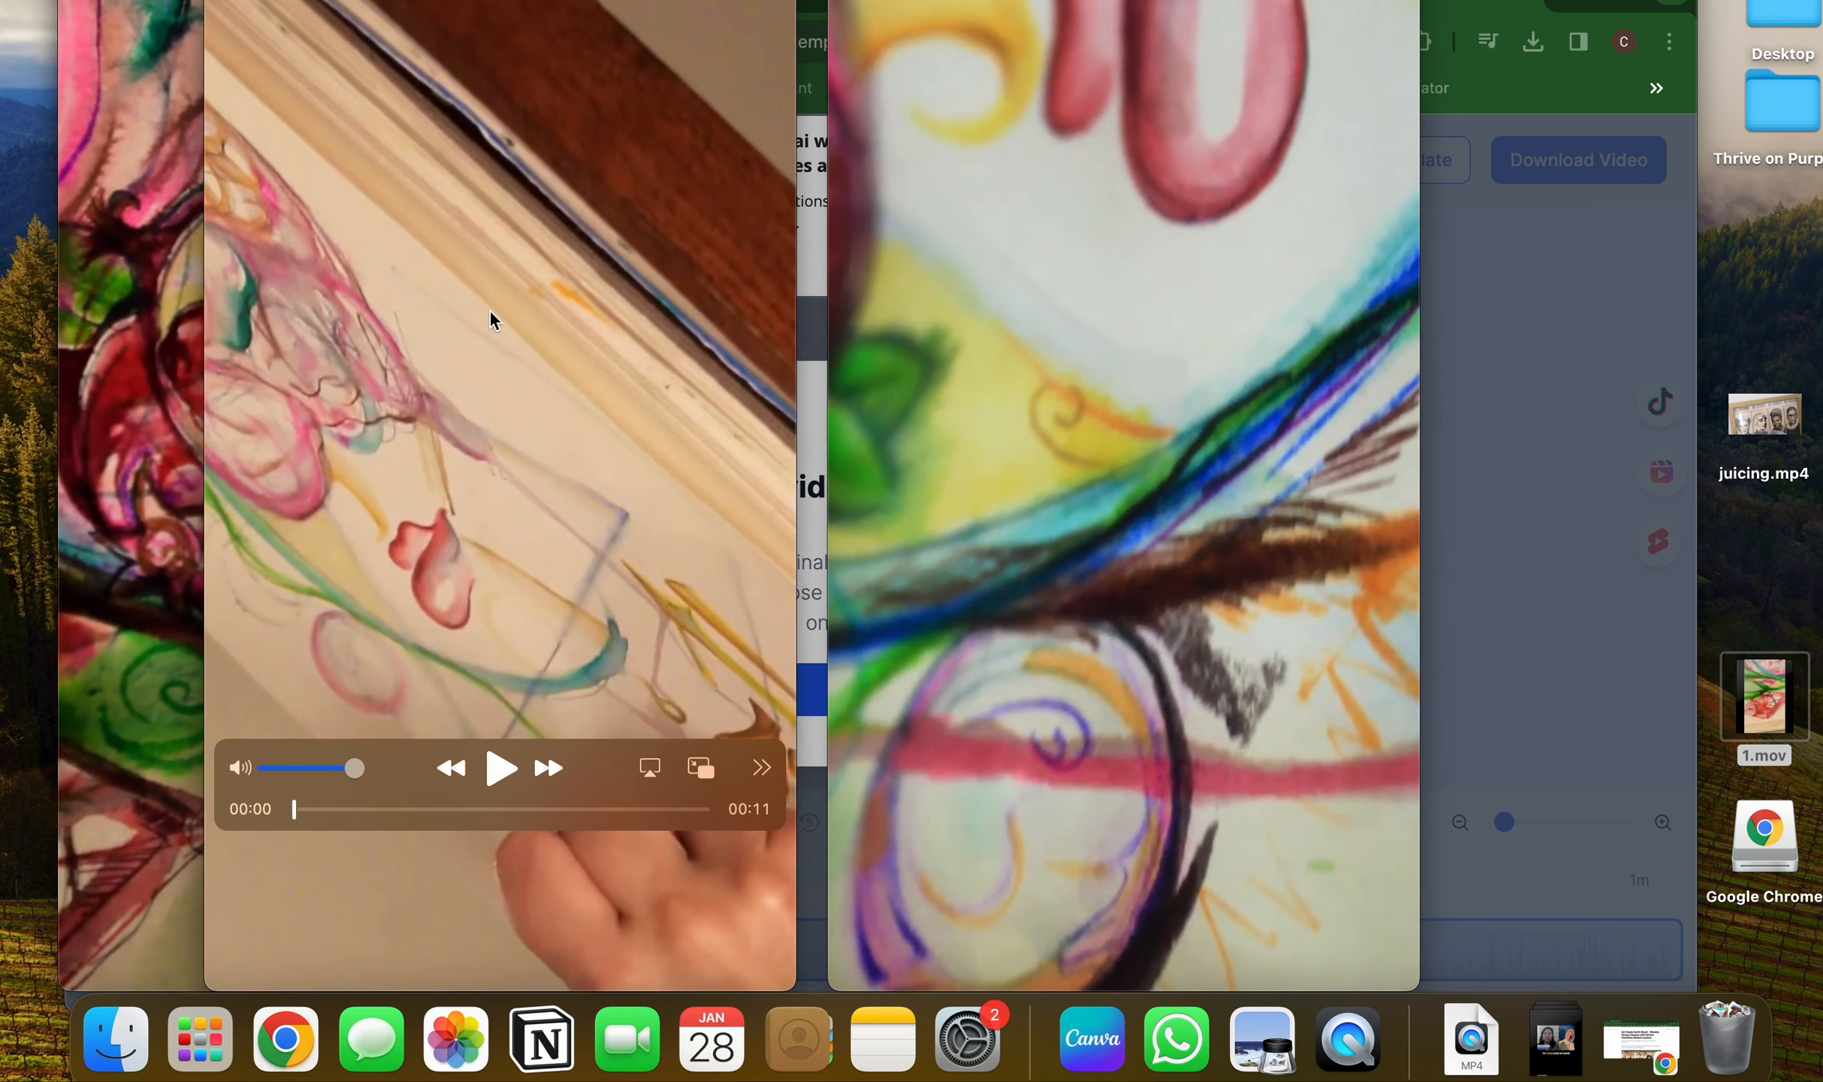
pyautogui.moveTo(773, 587); pyautogui.dragTo(1816, 587)
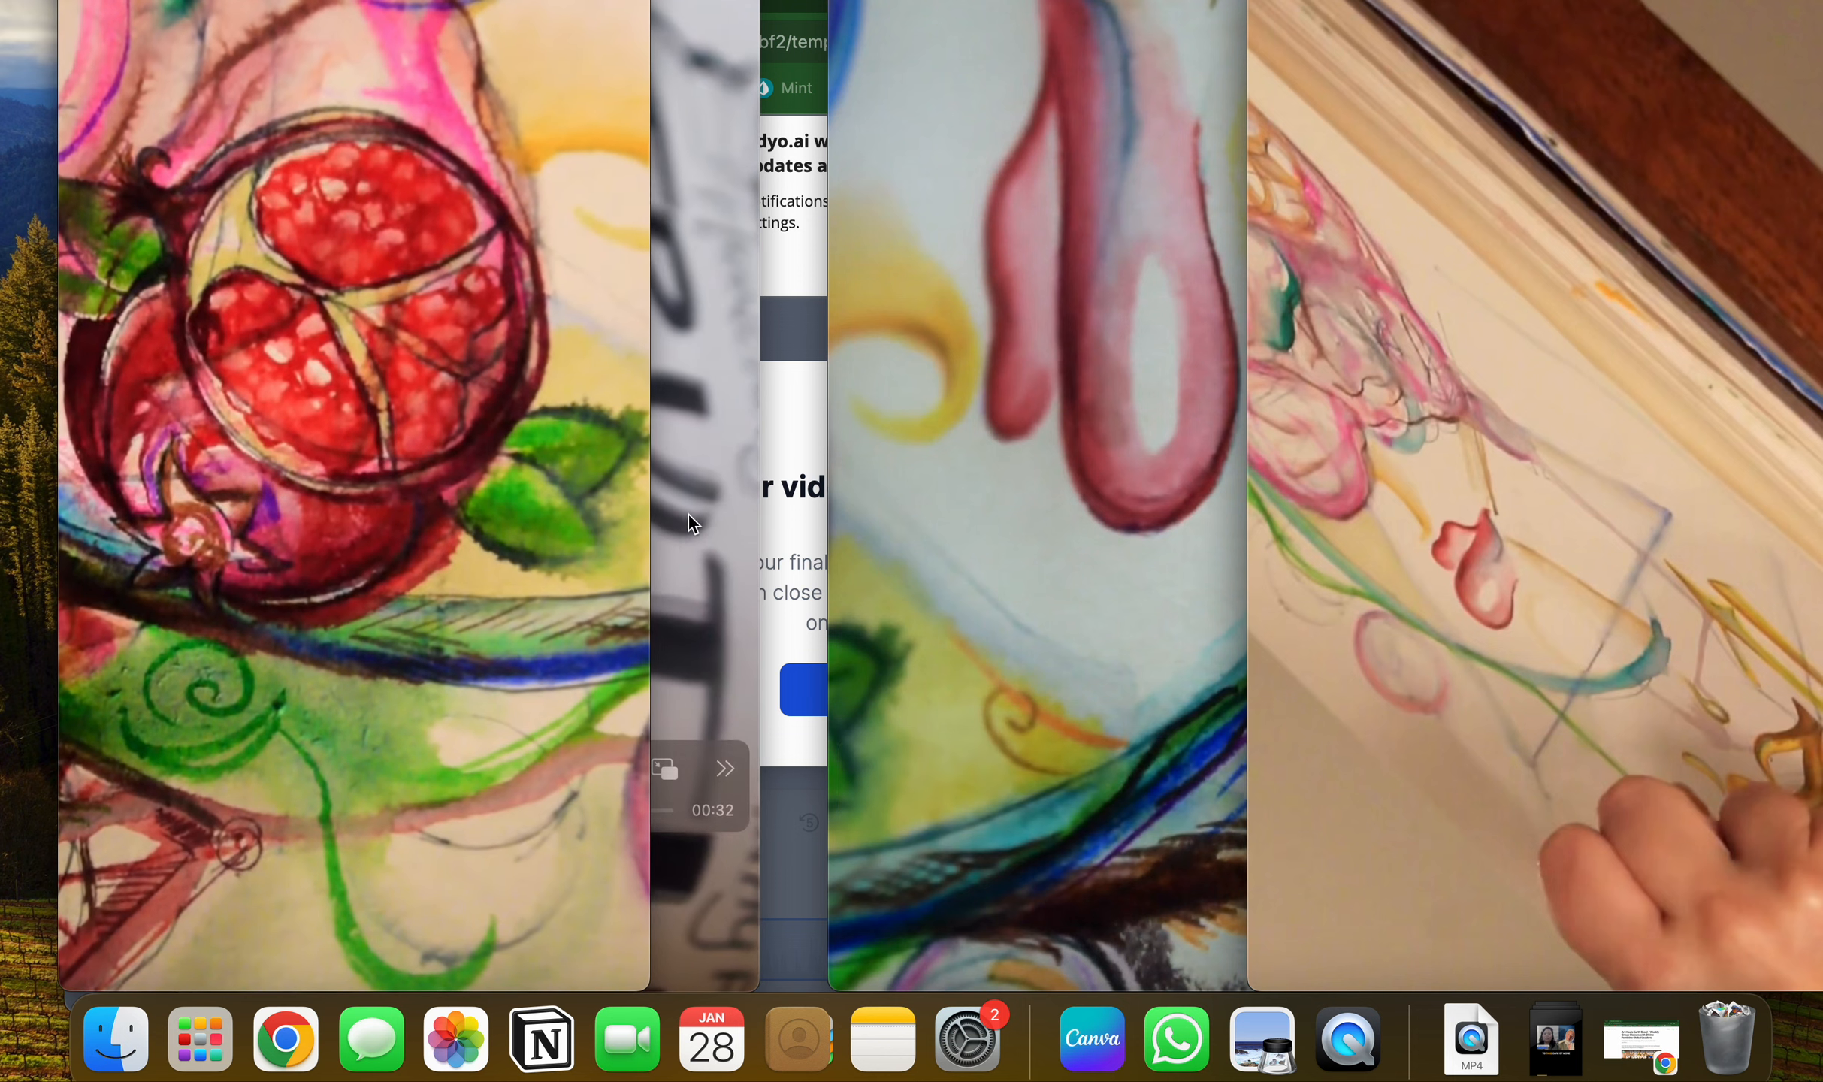
pyautogui.click(689, 515)
pyautogui.moveTo(691, 515); pyautogui.dragTo(752, 511)
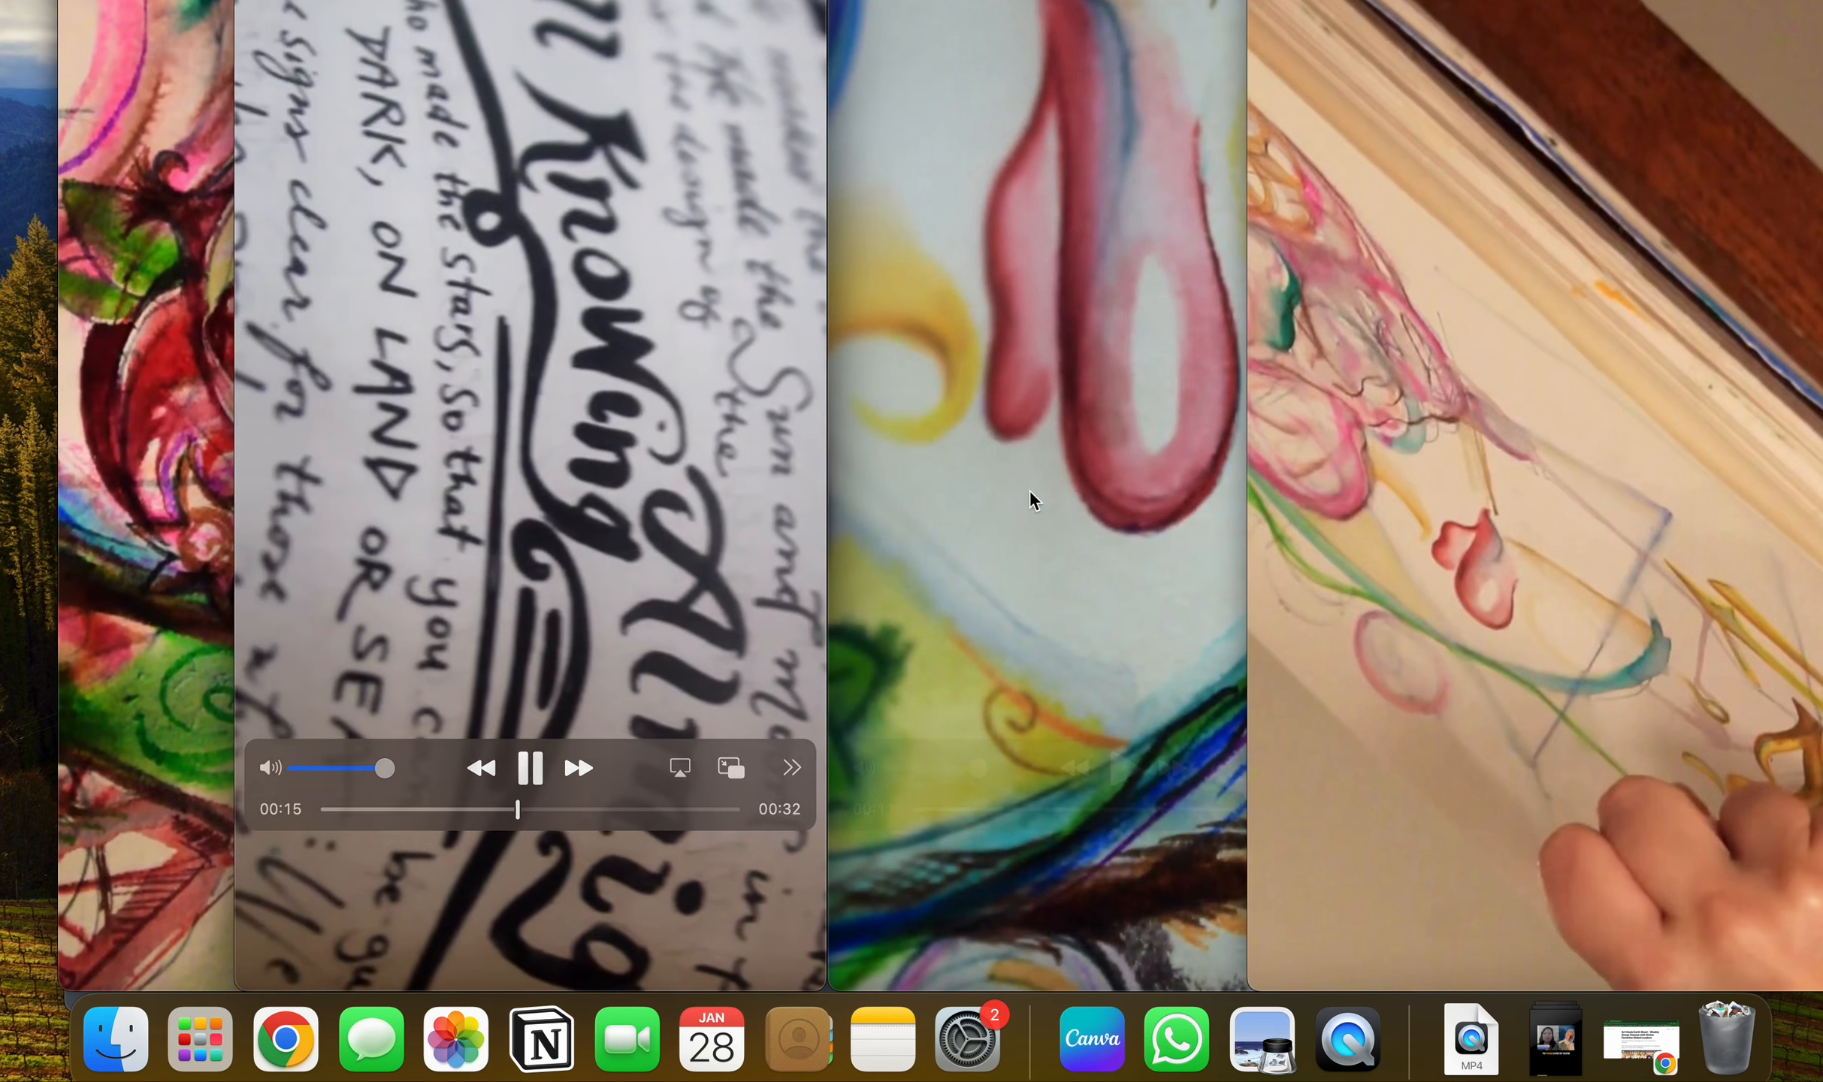
pyautogui.click(1554, 768)
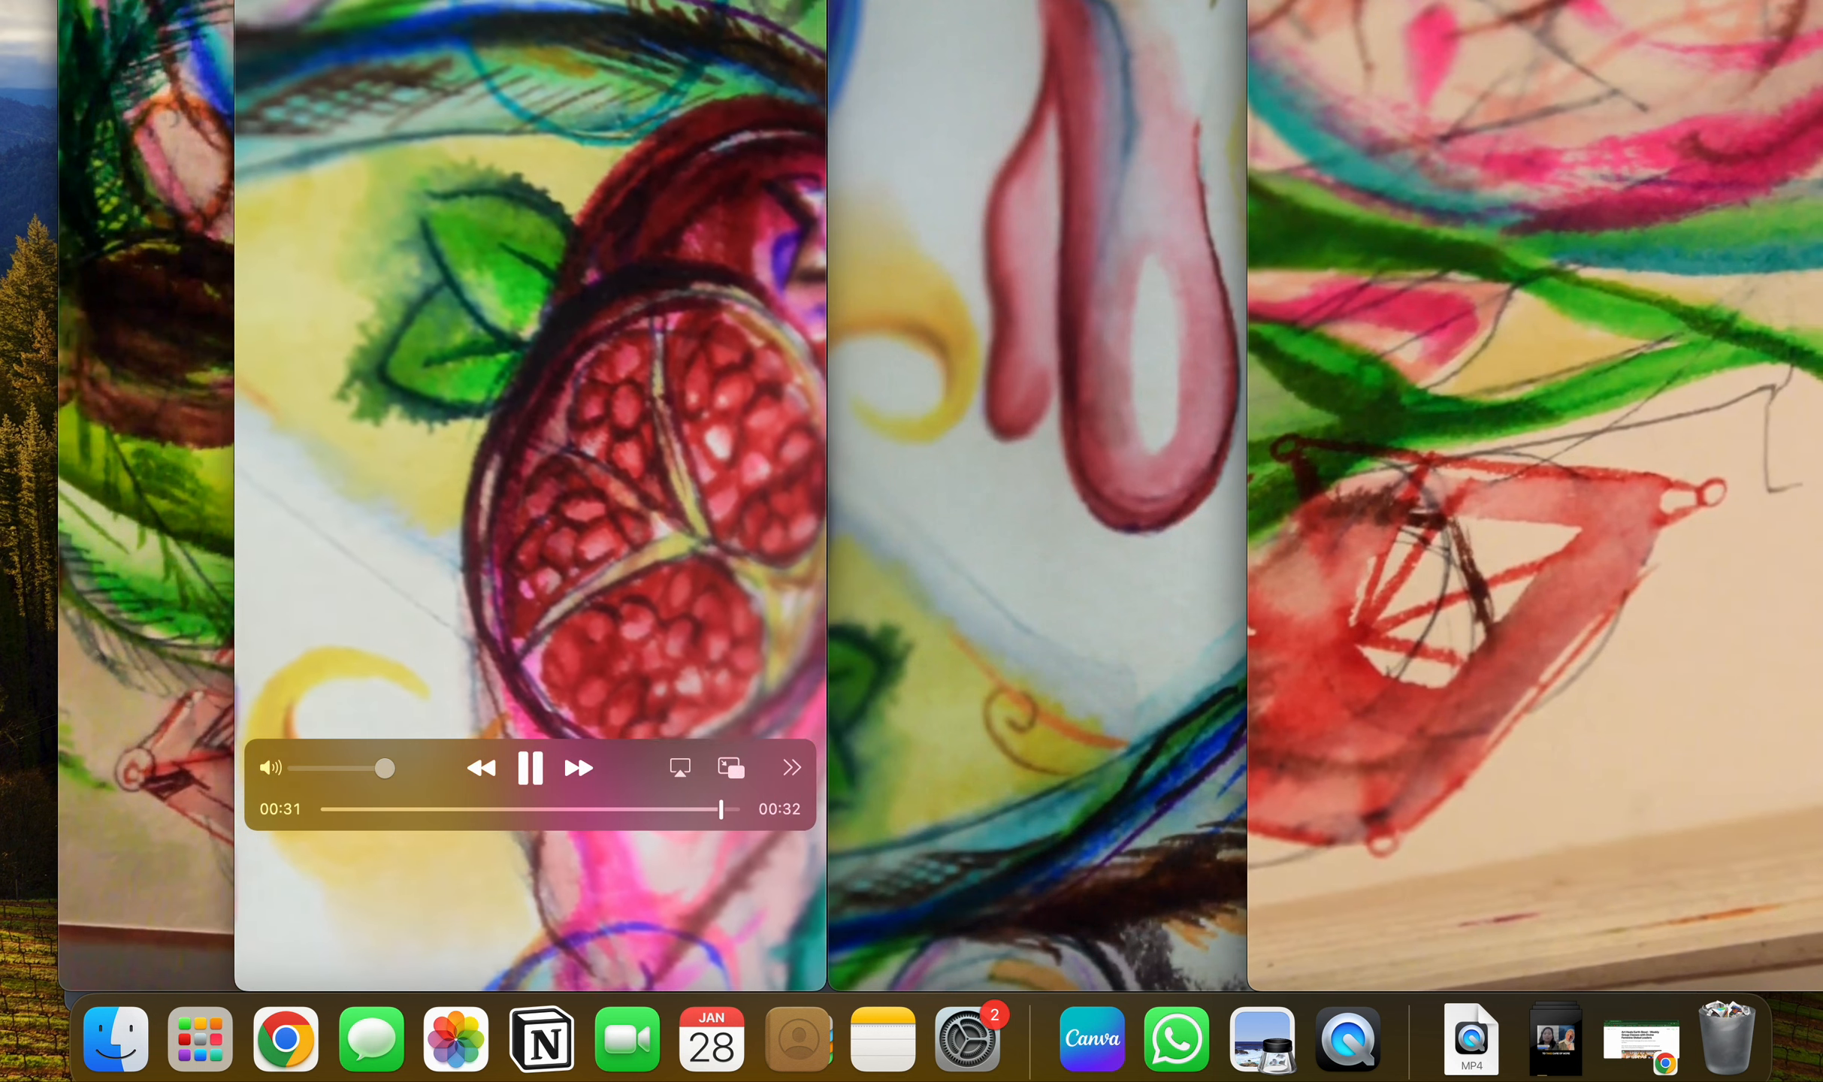
# Close all the open artwork and calligraphy video windows in QuickTime Player.
pyautogui.press('super+w')
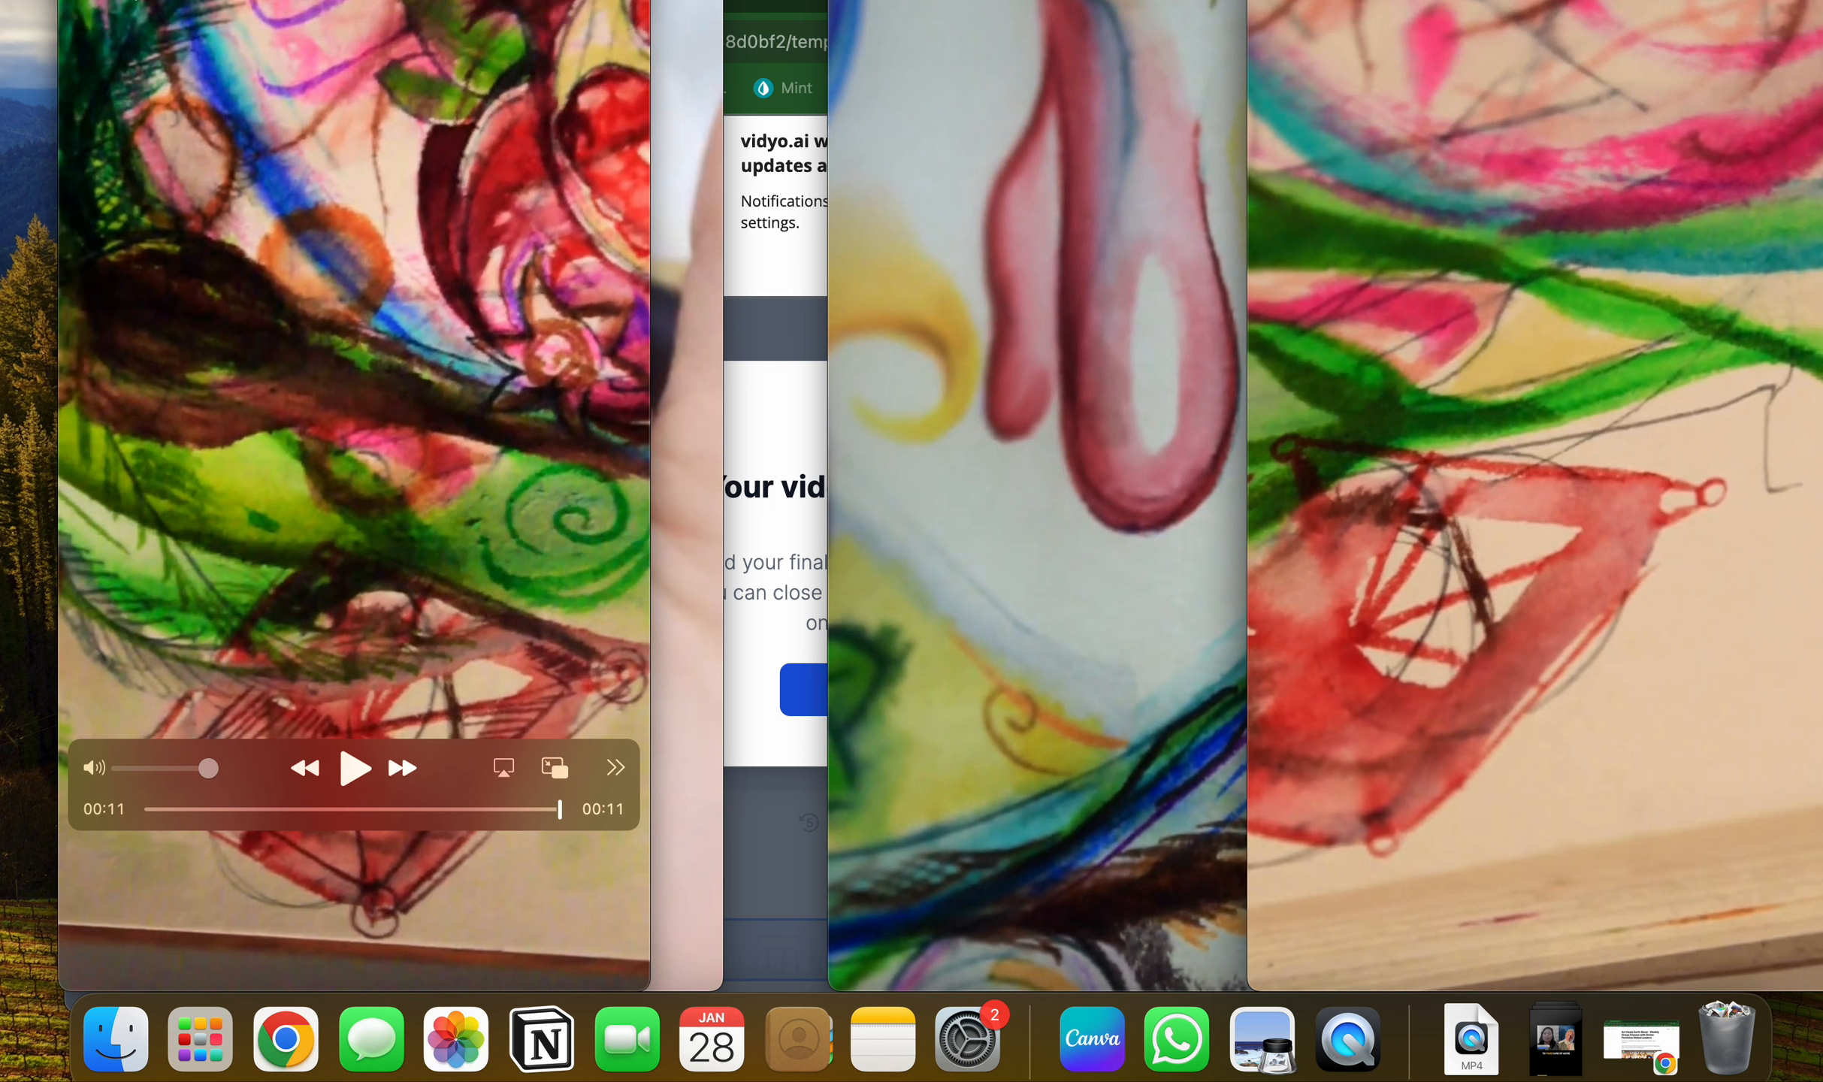
pyautogui.press('super+w')
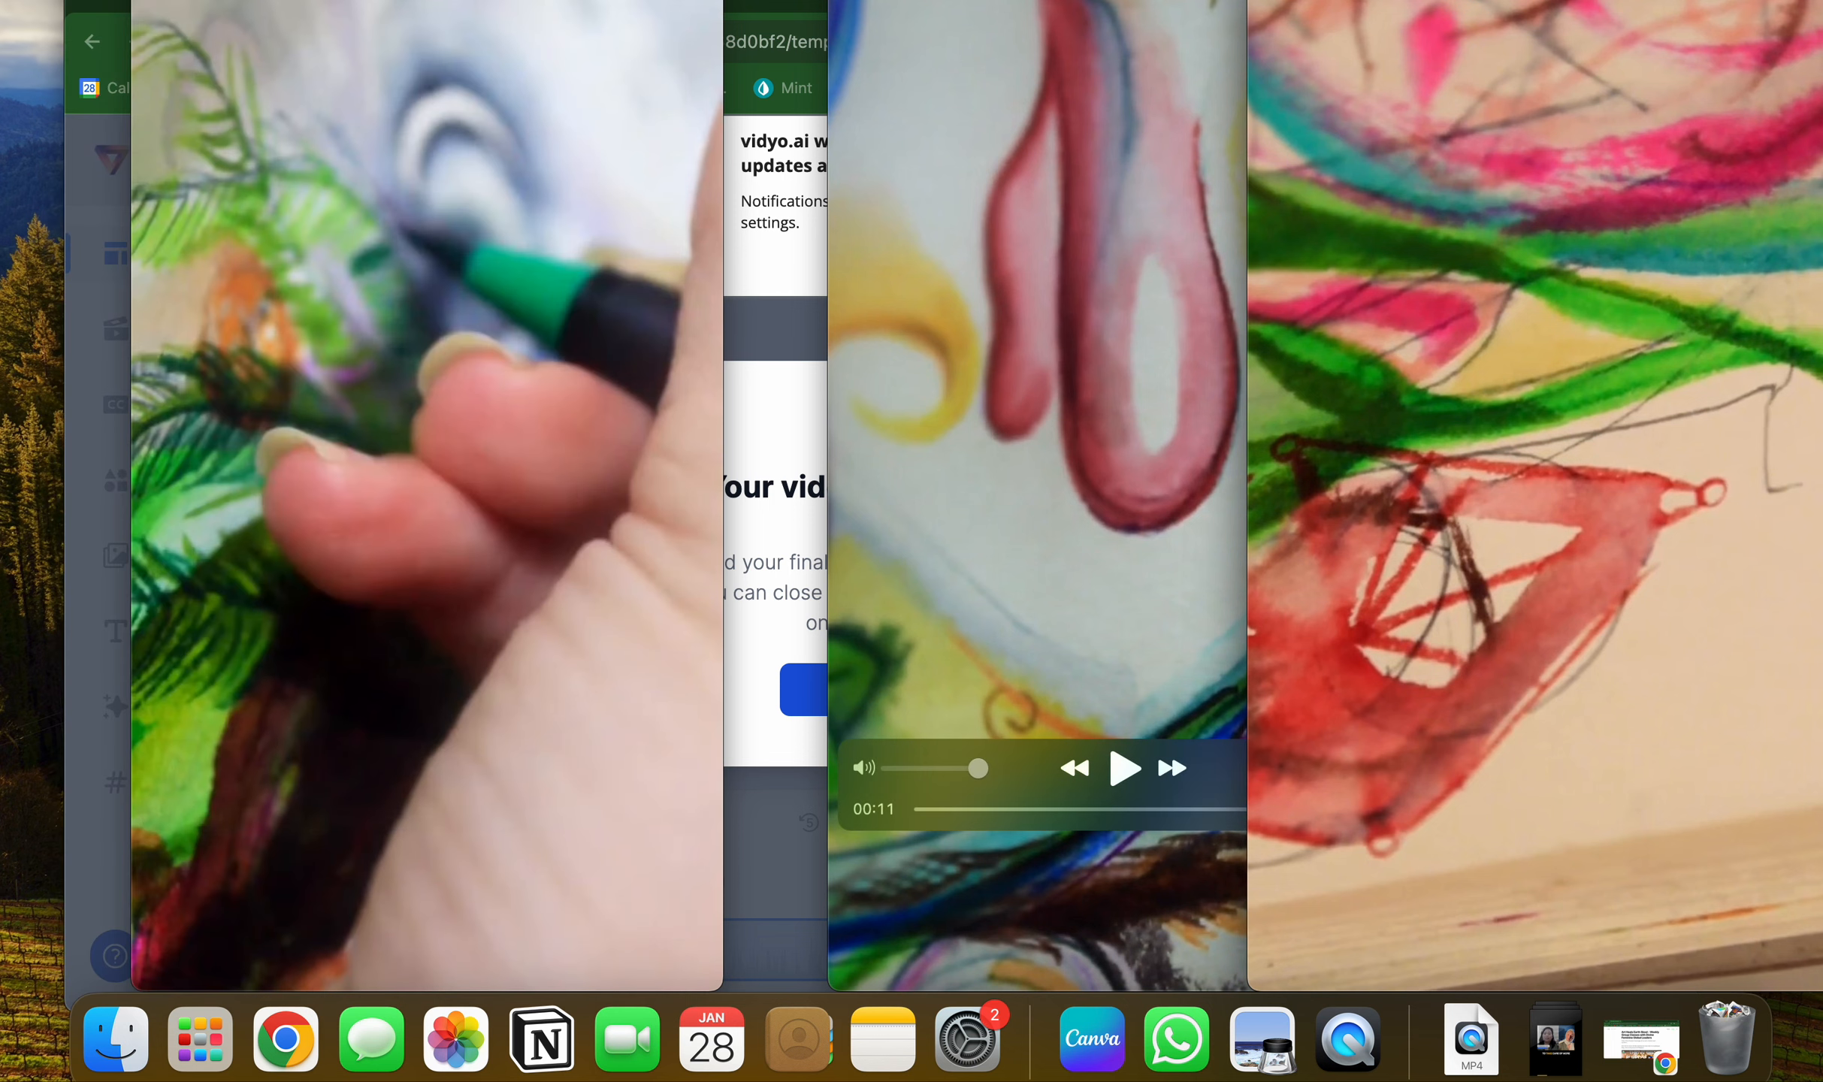
pyautogui.press('super+w')
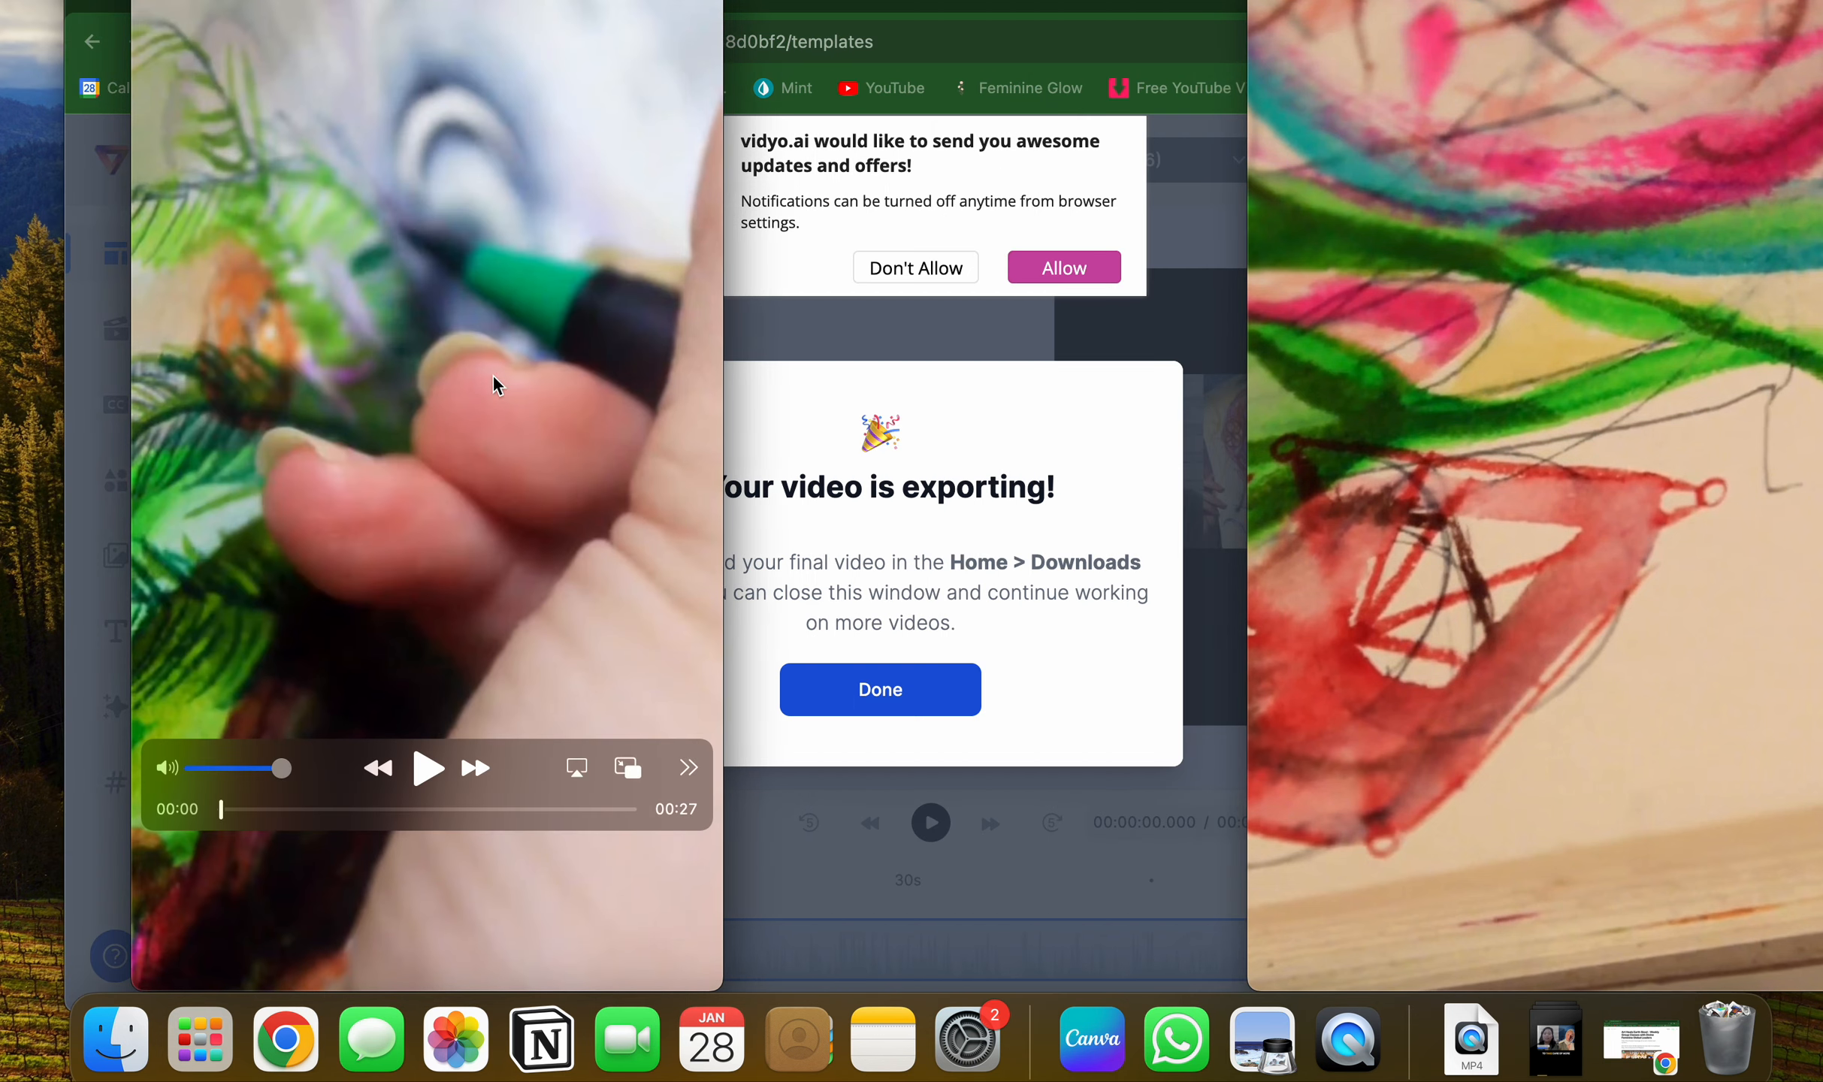
pyautogui.press('super+w')
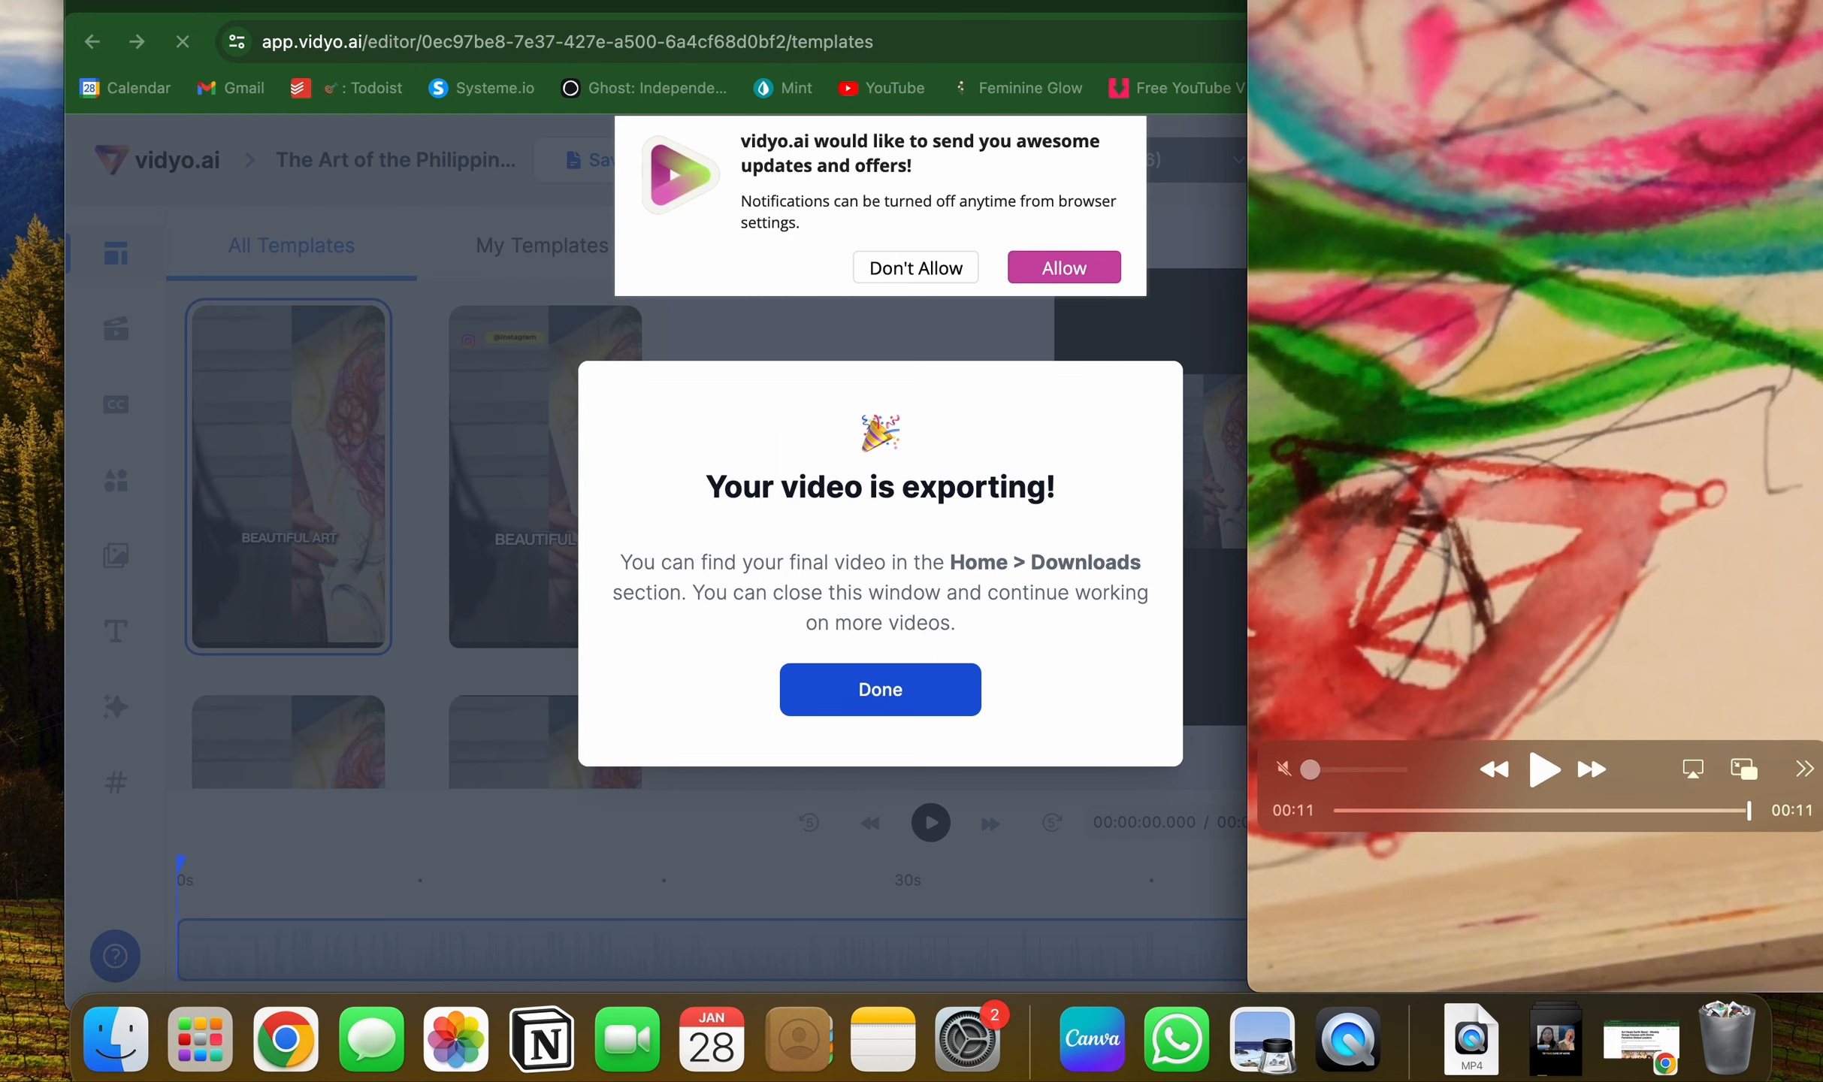
pyautogui.press('super+w')
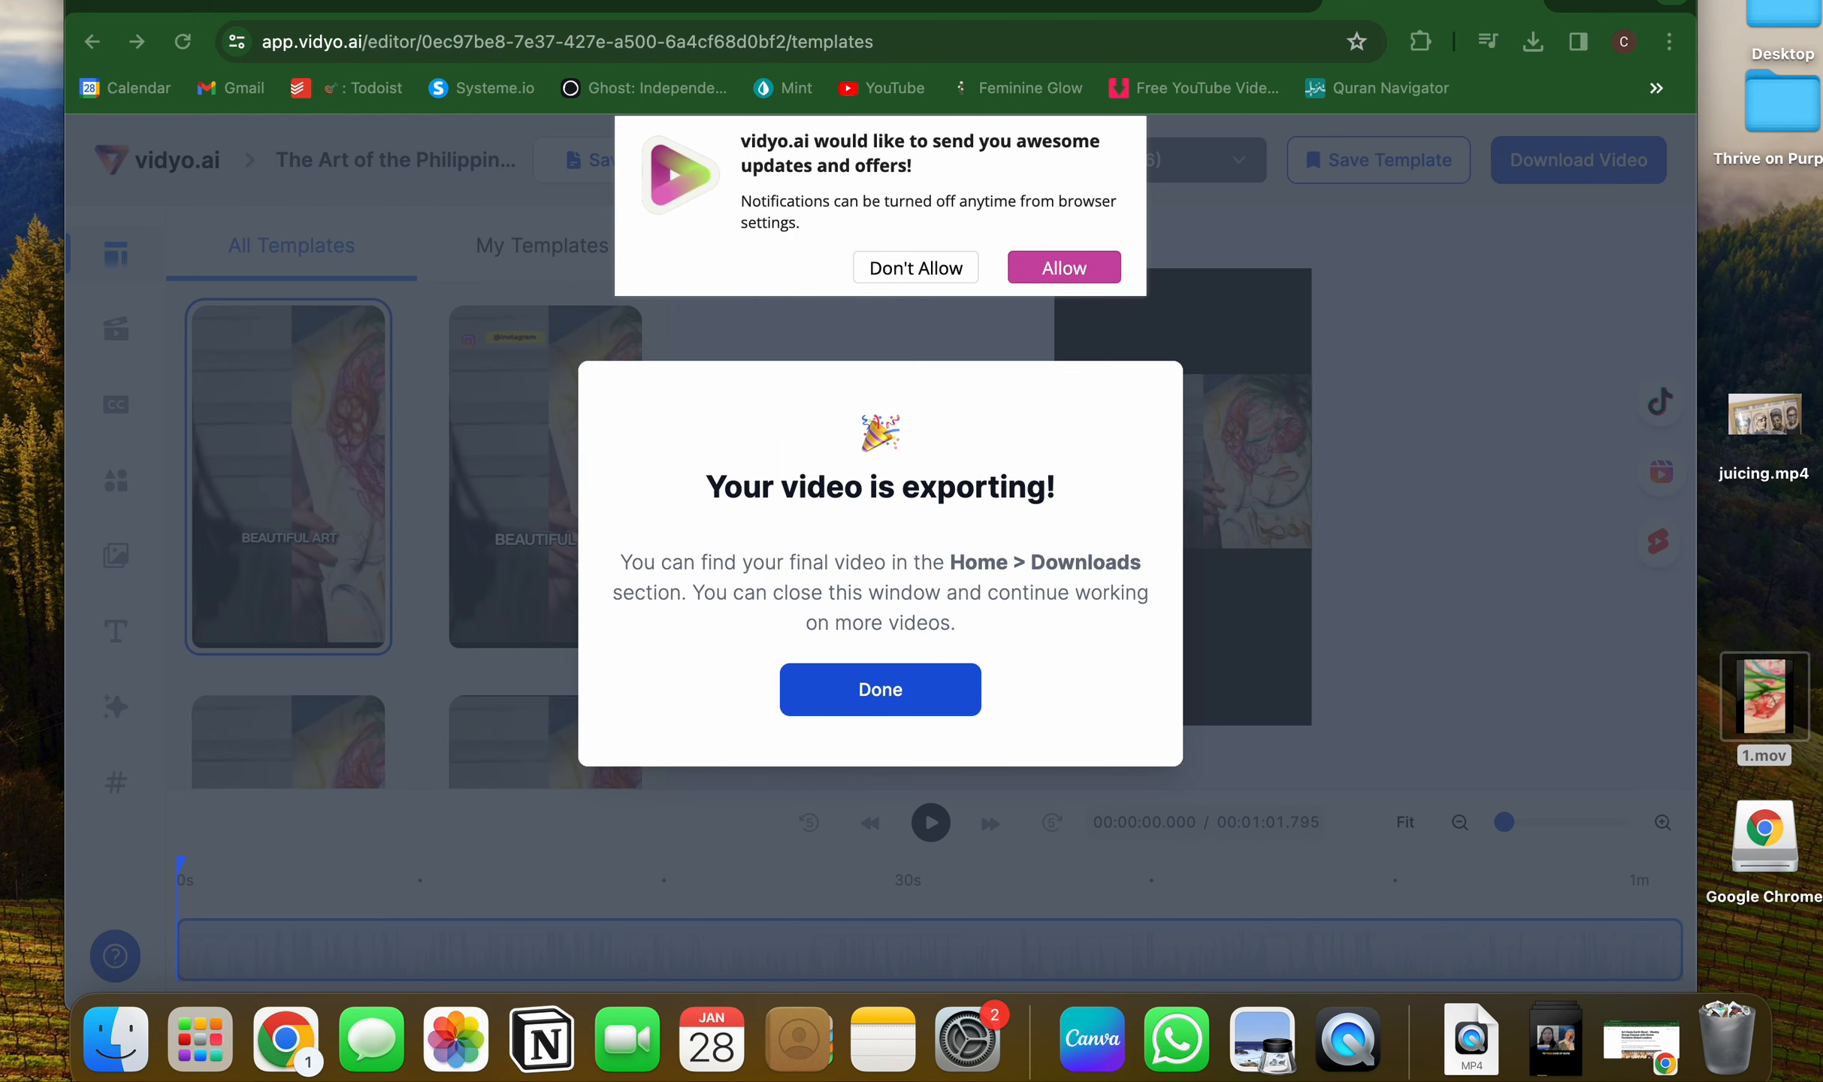
# Switch to Chrome, dismiss the vidyo.ai export confirmation and open a blank browser tab.
pyautogui.click(882, 702)
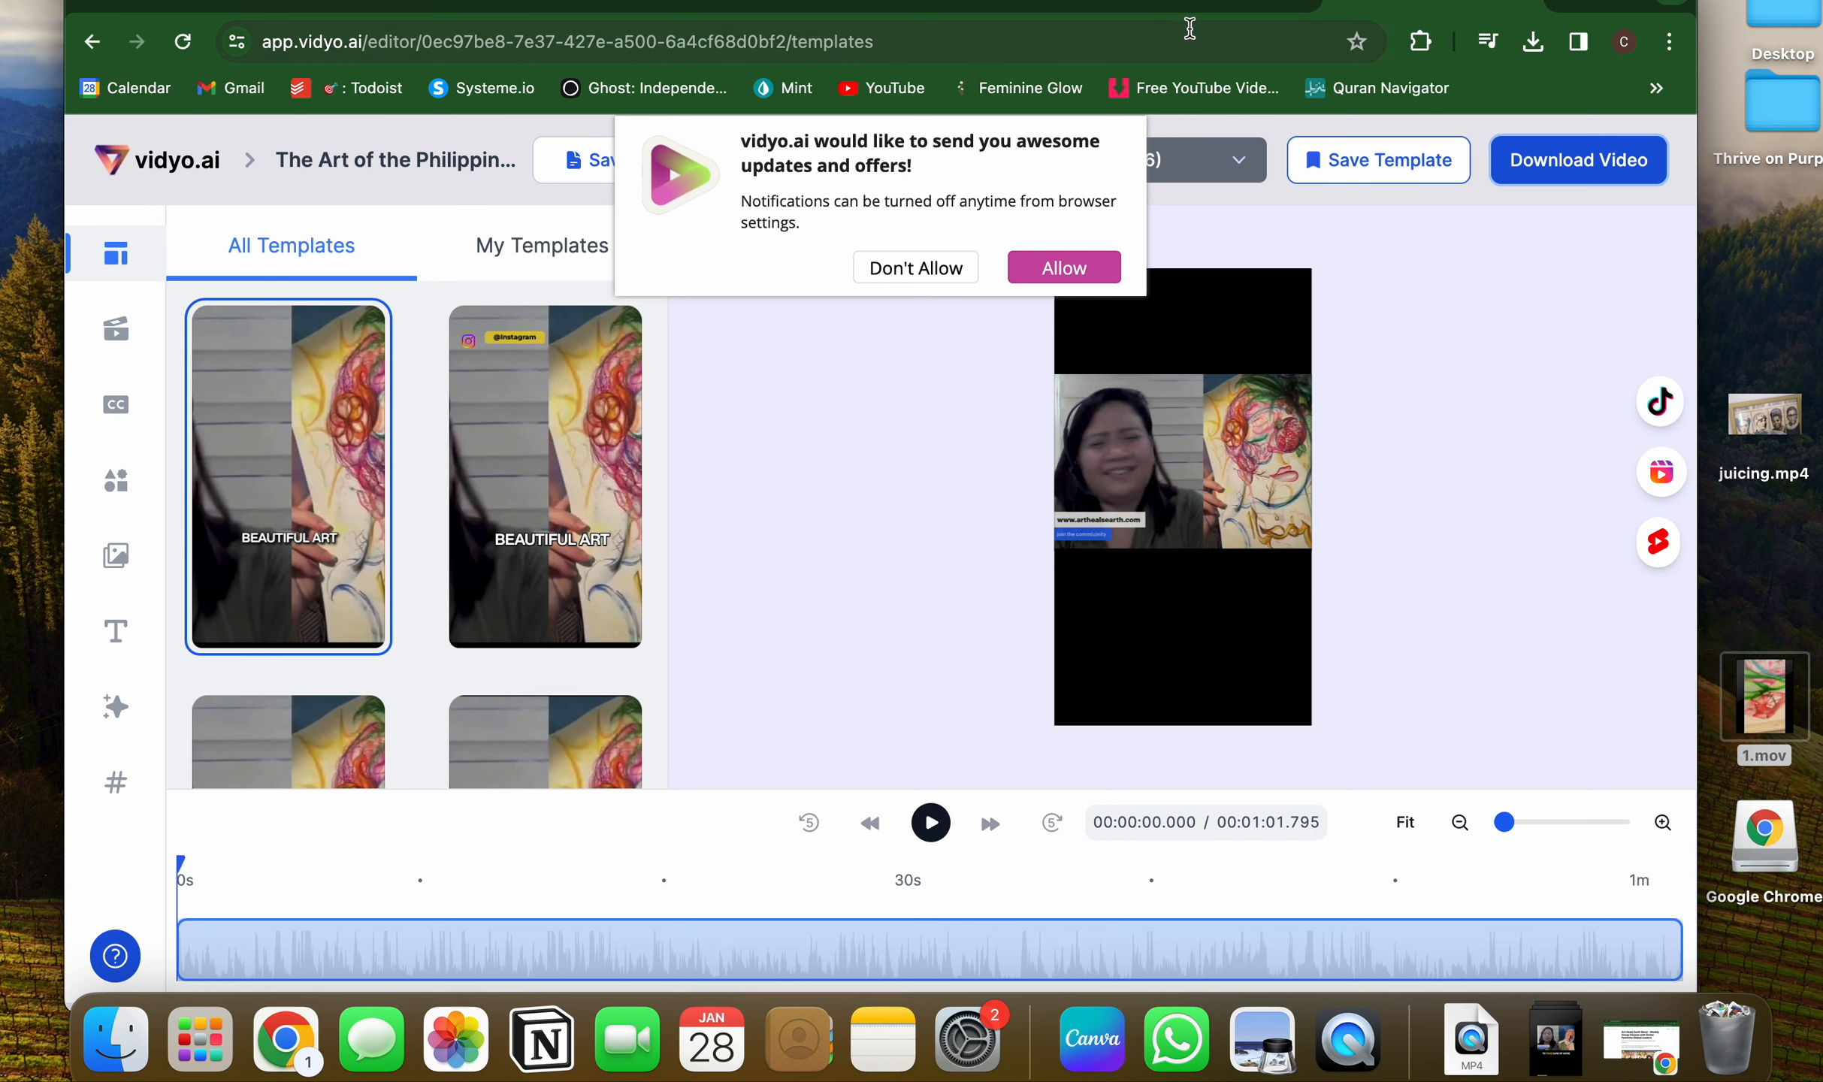
pyautogui.click(1154, 6)
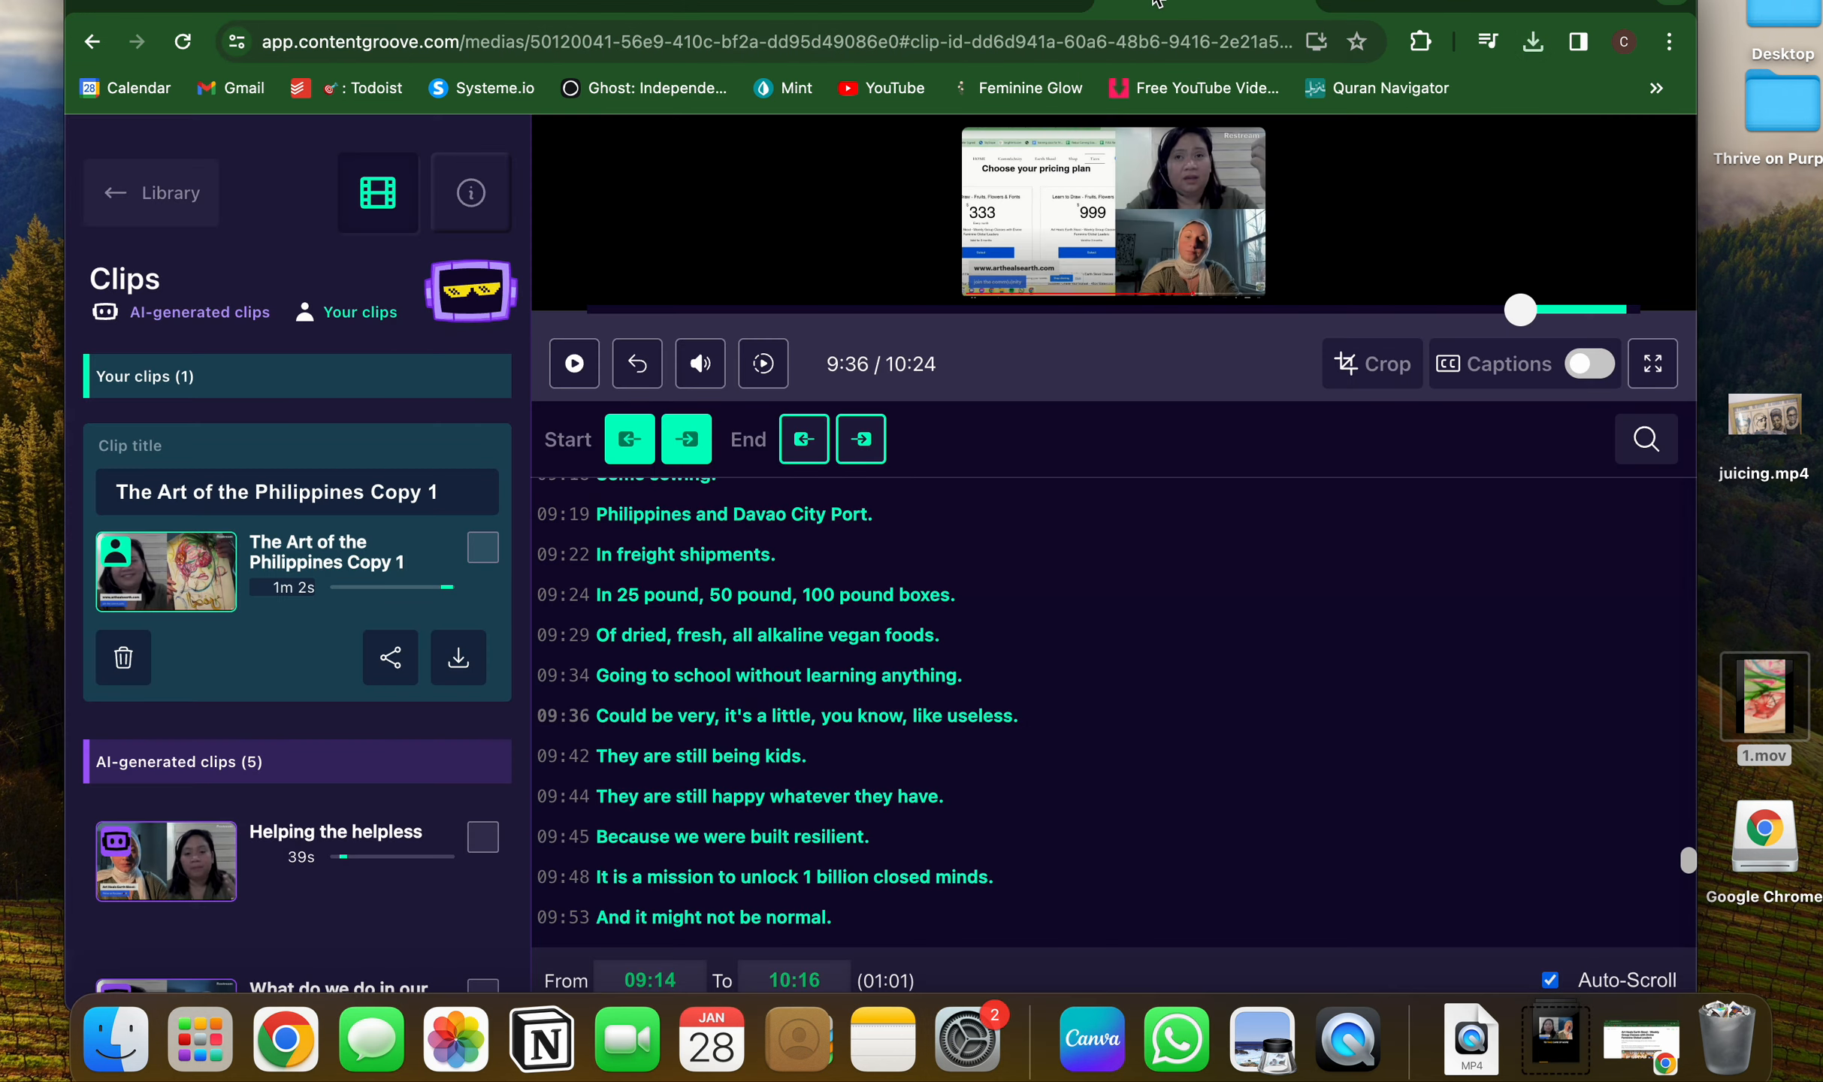
pyautogui.click(1387, 10)
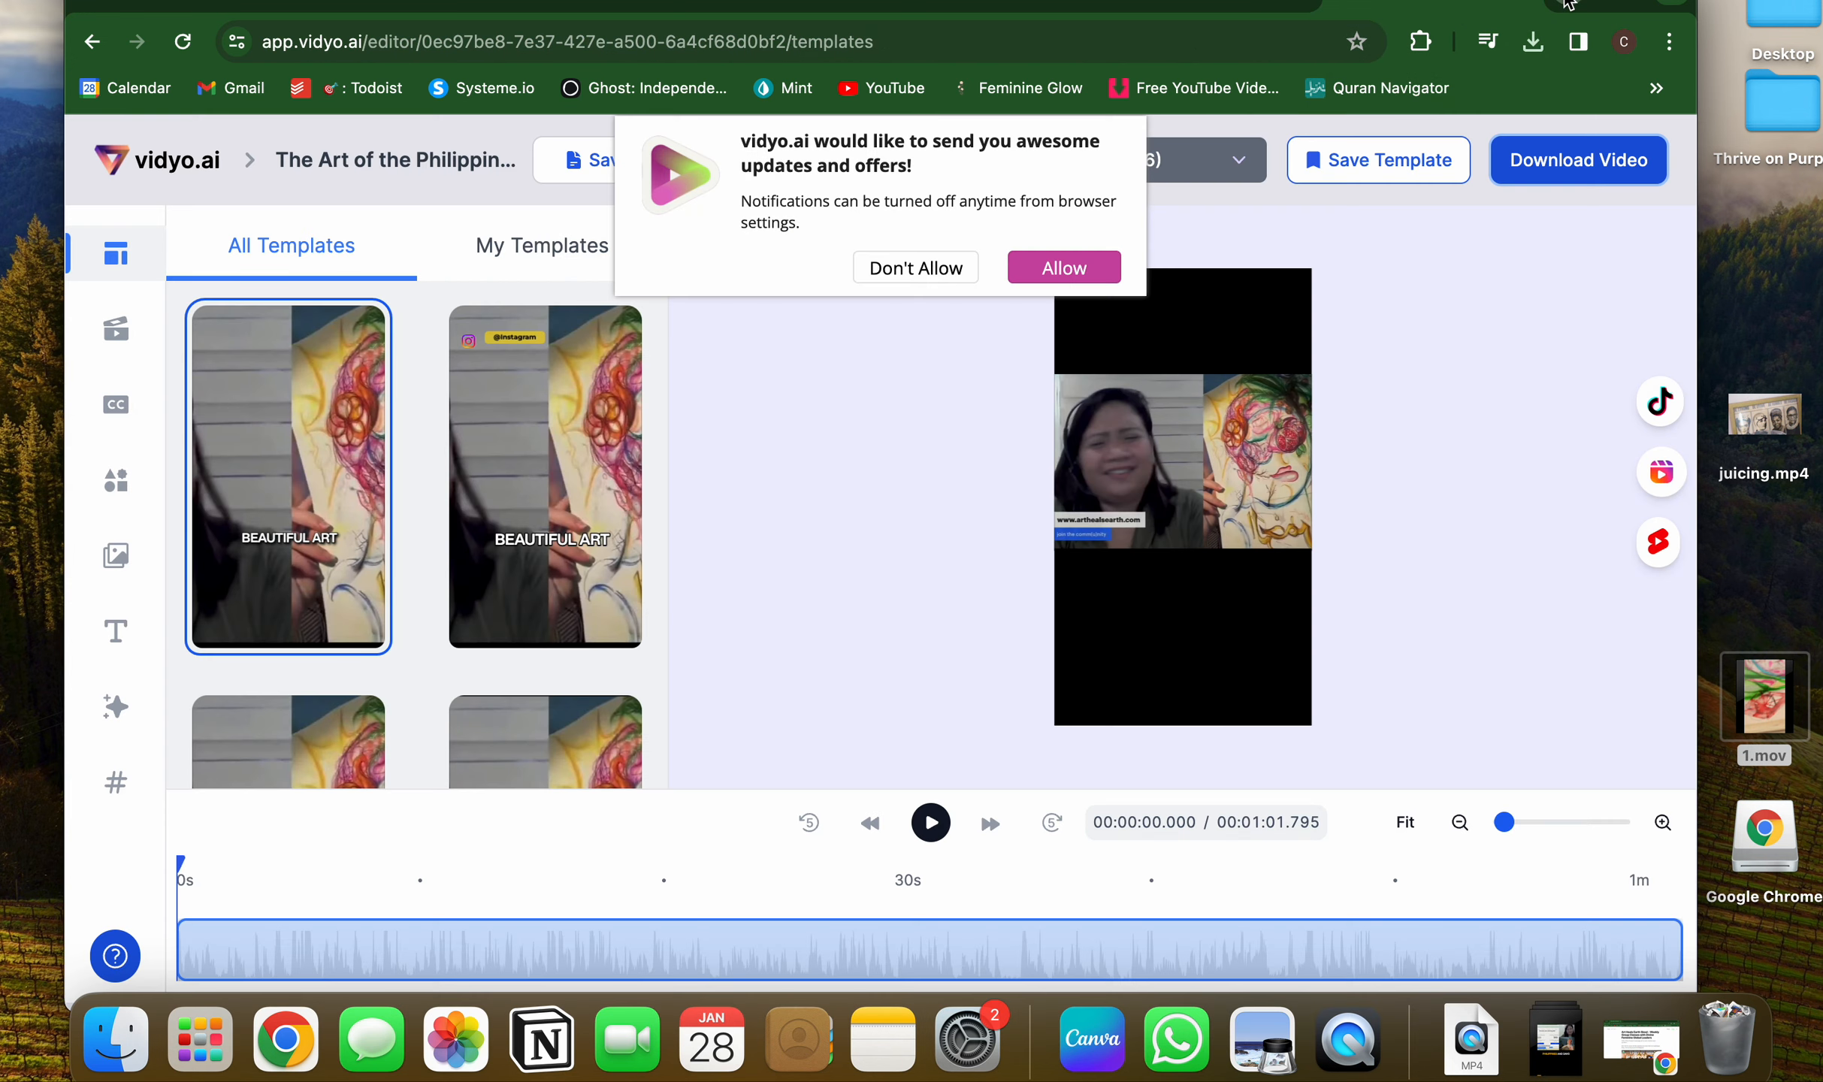
pyautogui.press('super+t')
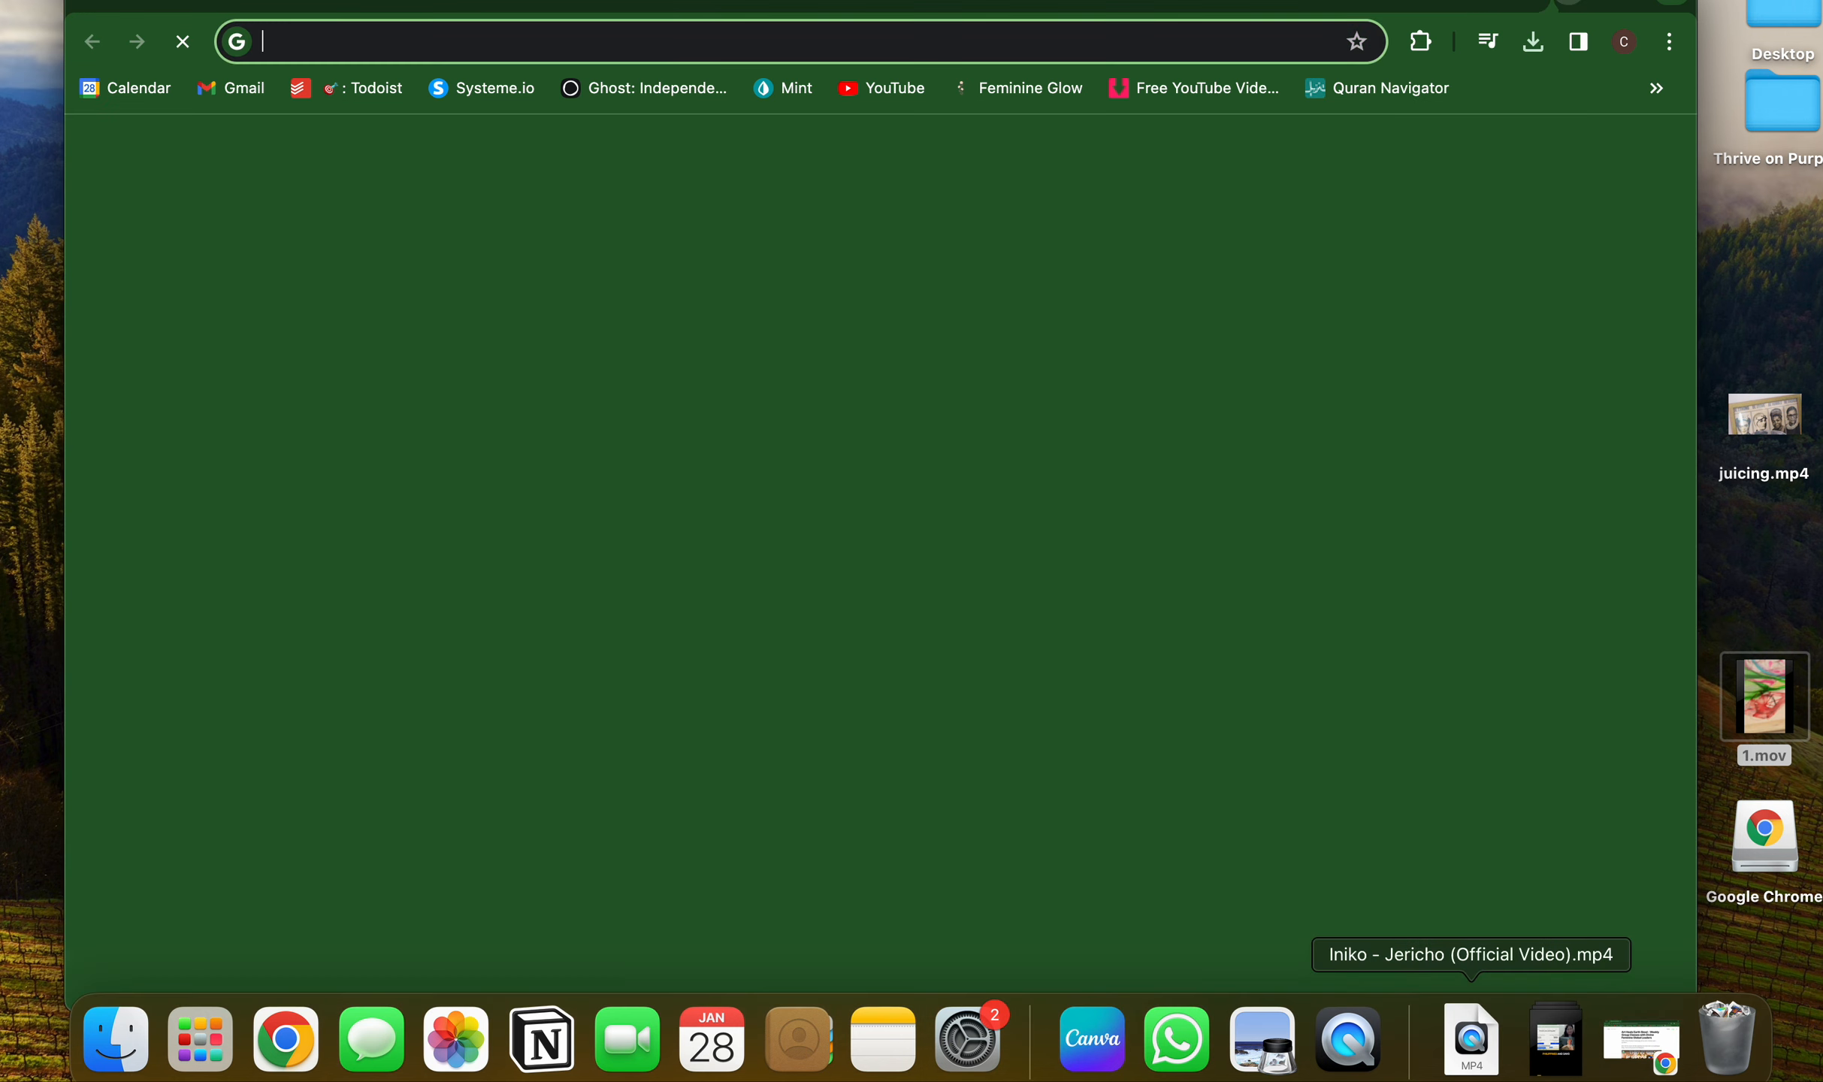
# Switch to Finder, show the Downloads folder as a list and group its files by date created.
pyautogui.click(1556, 1040)
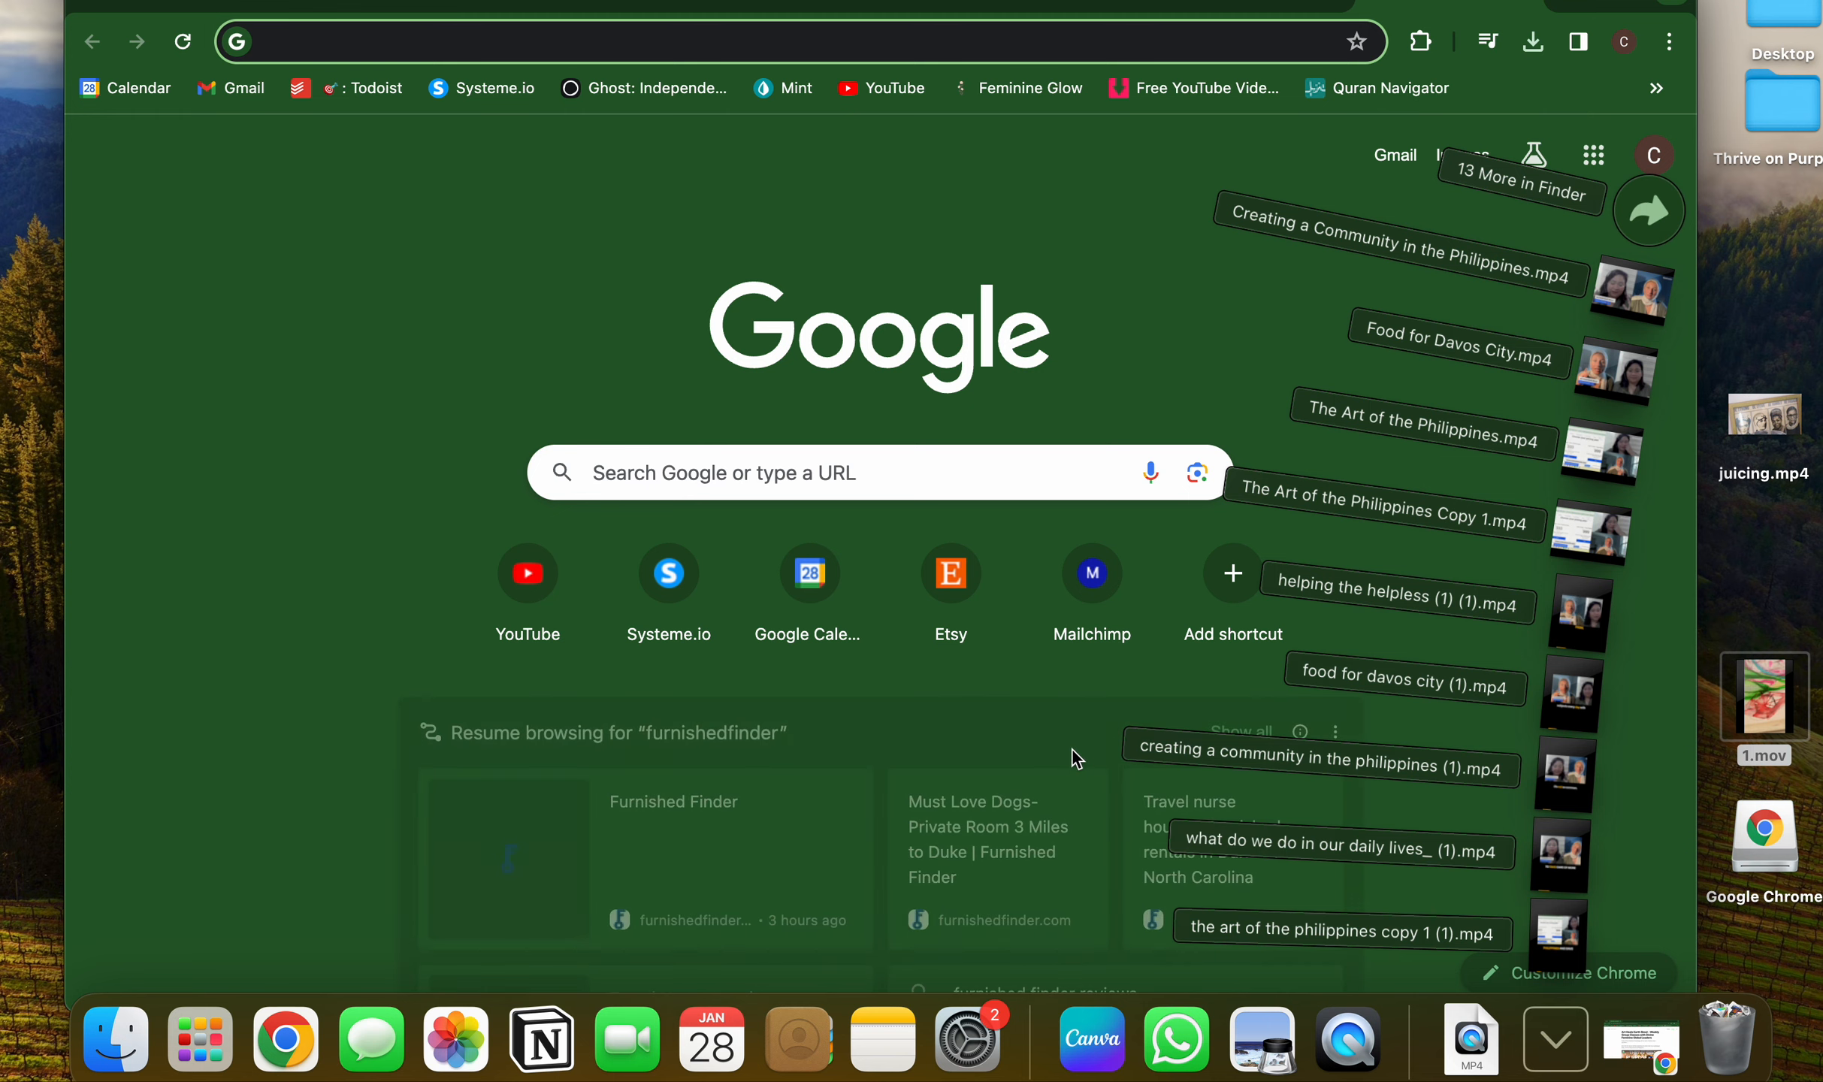
pyautogui.click(115, 1037)
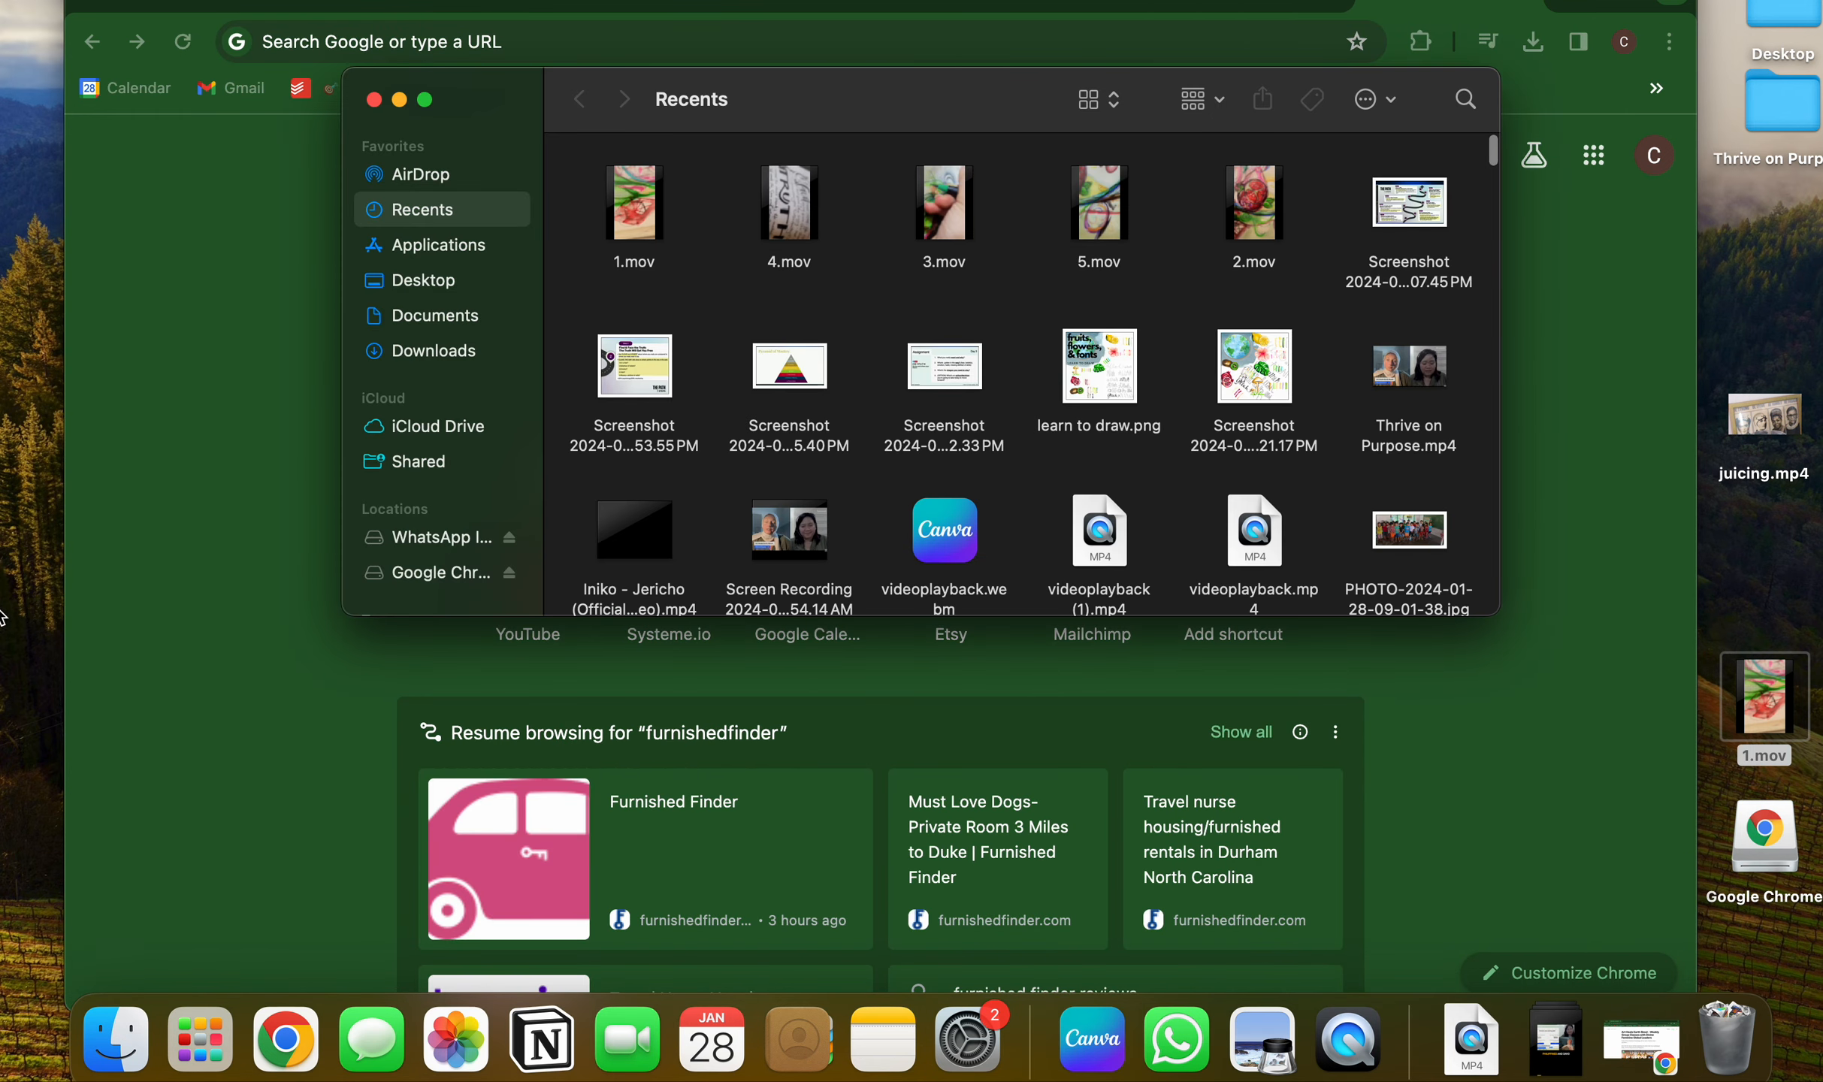
pyautogui.click(444, 353)
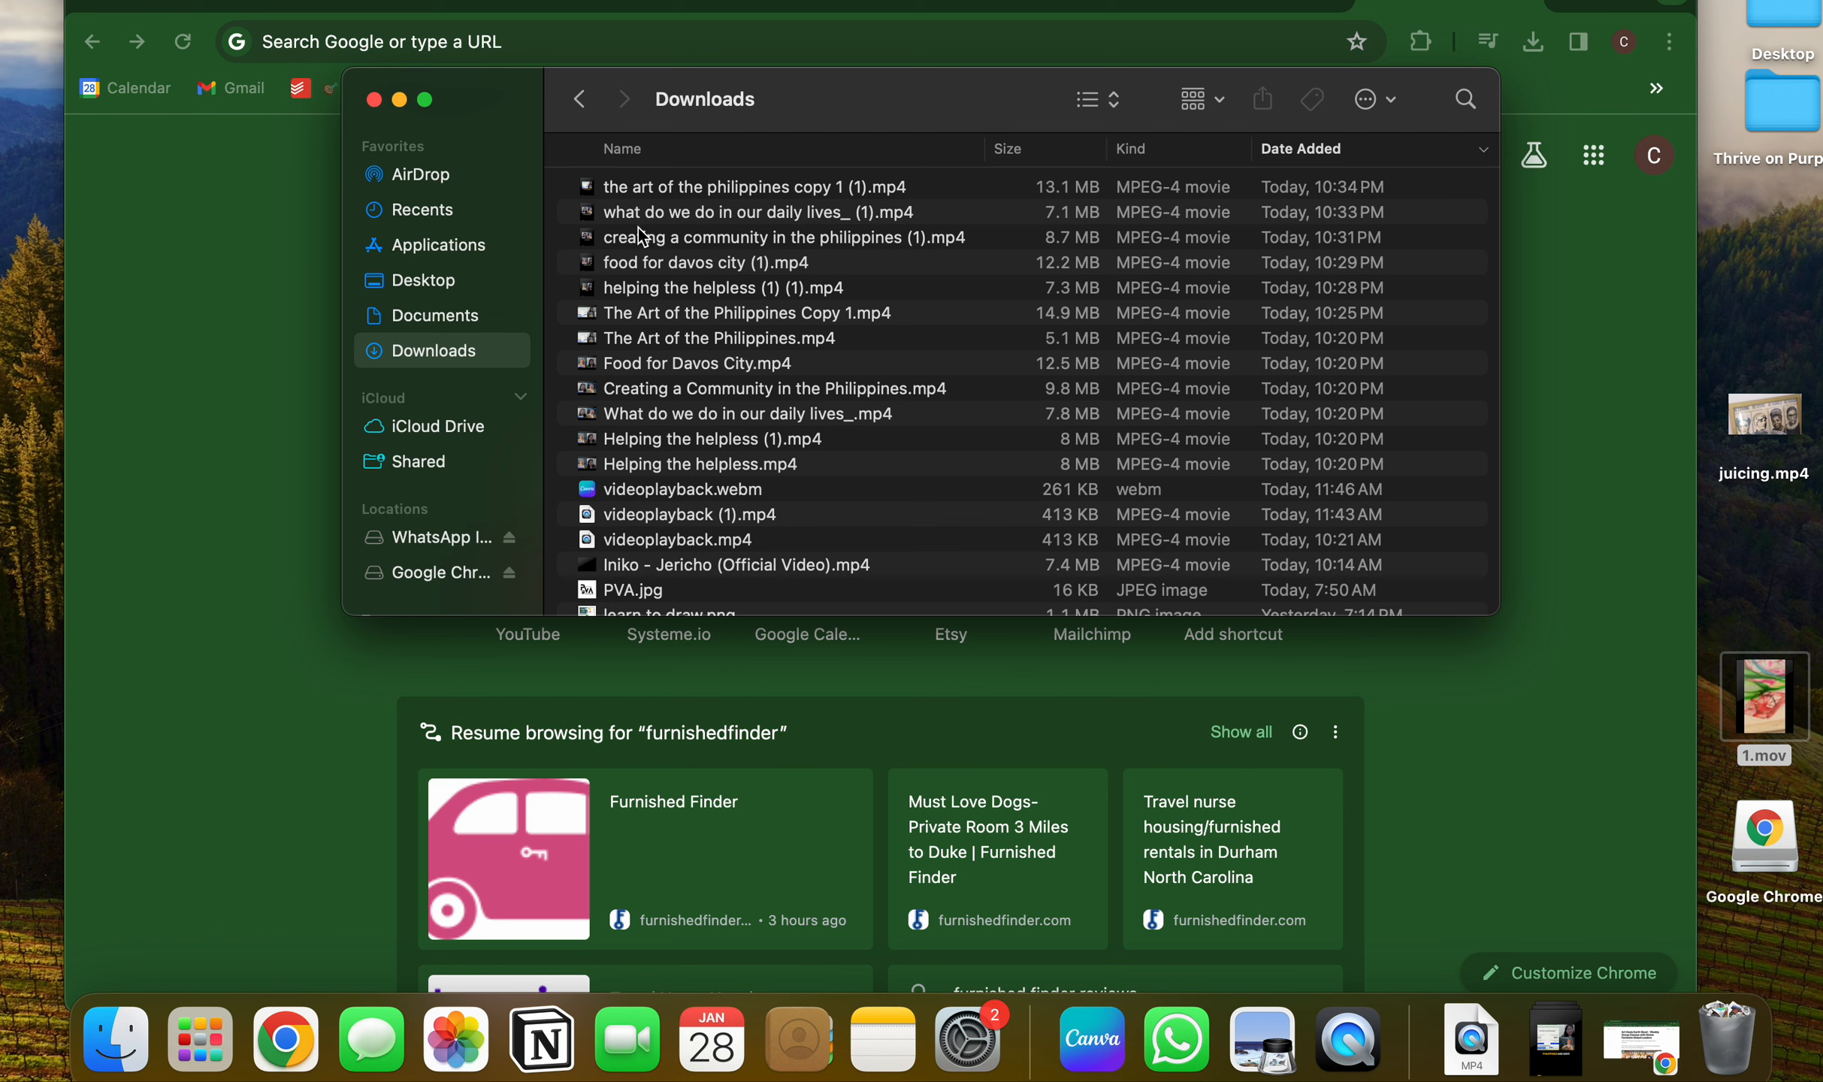
pyautogui.click(1080, 100)
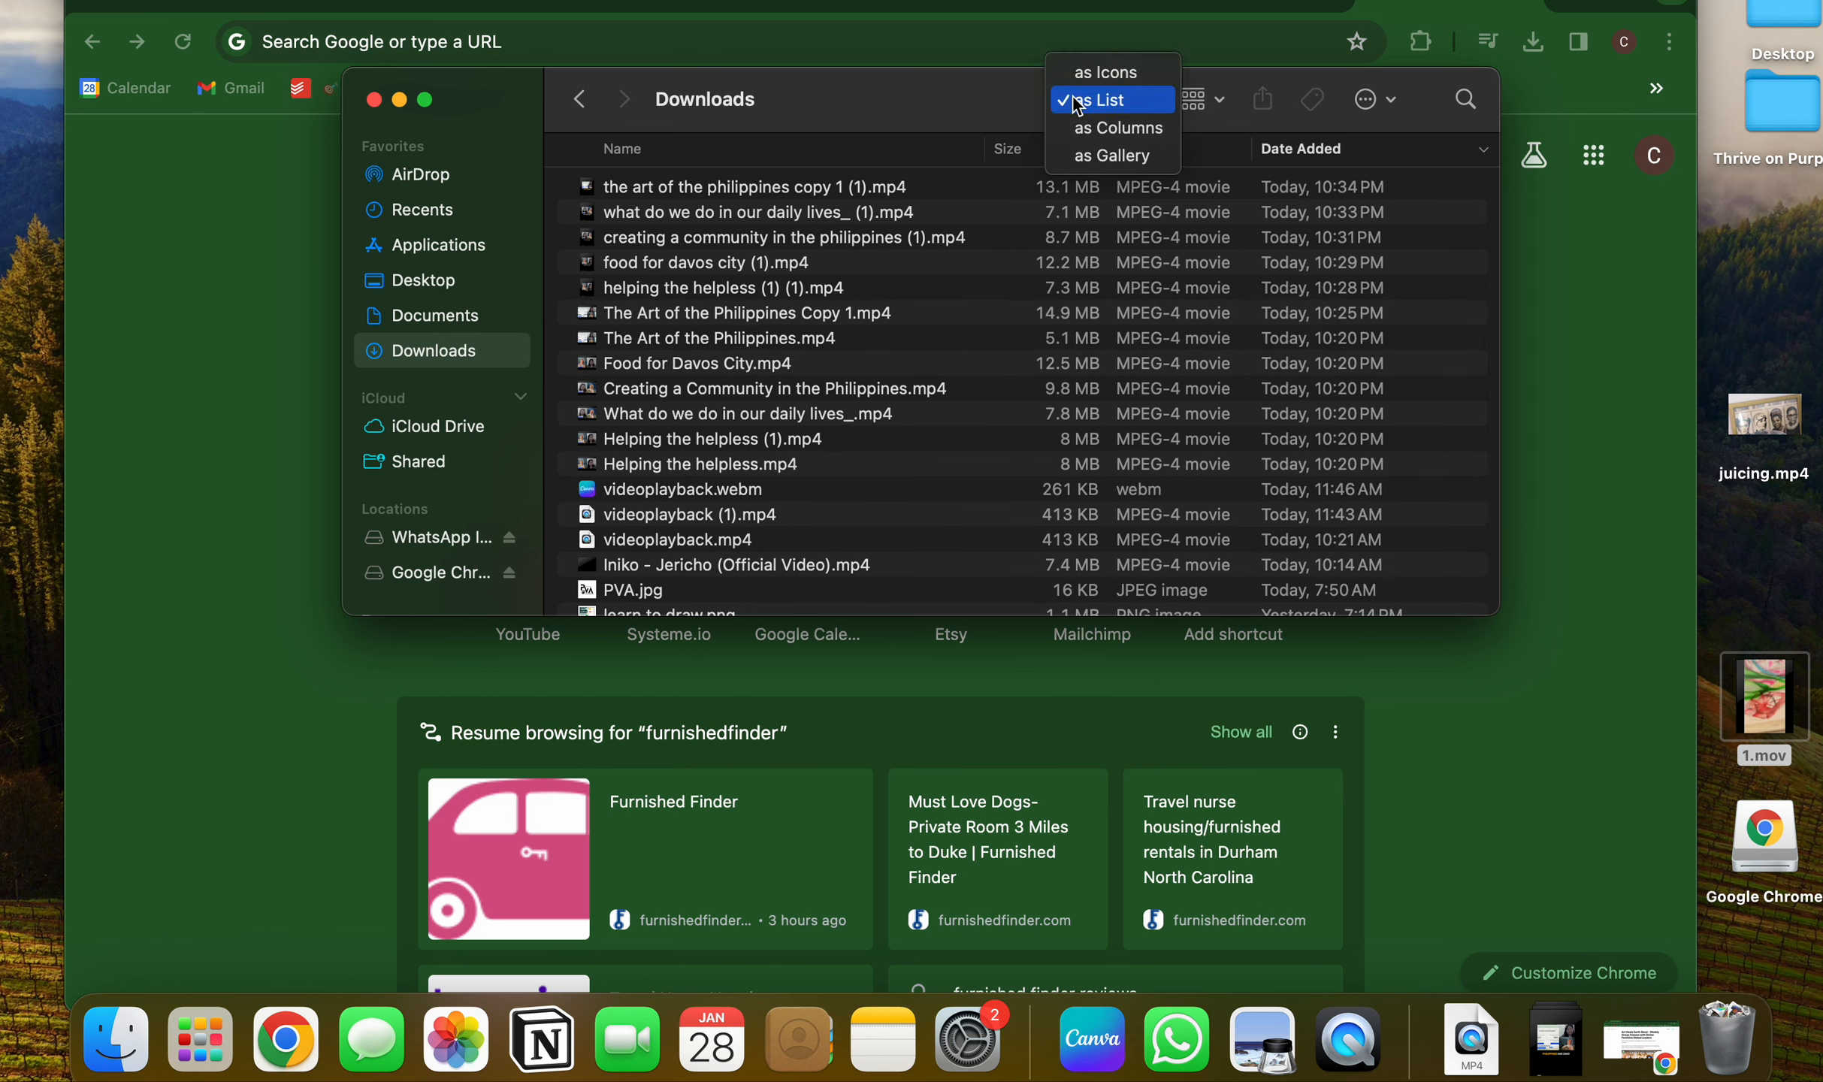
pyautogui.click(1078, 100)
pyautogui.click(1205, 100)
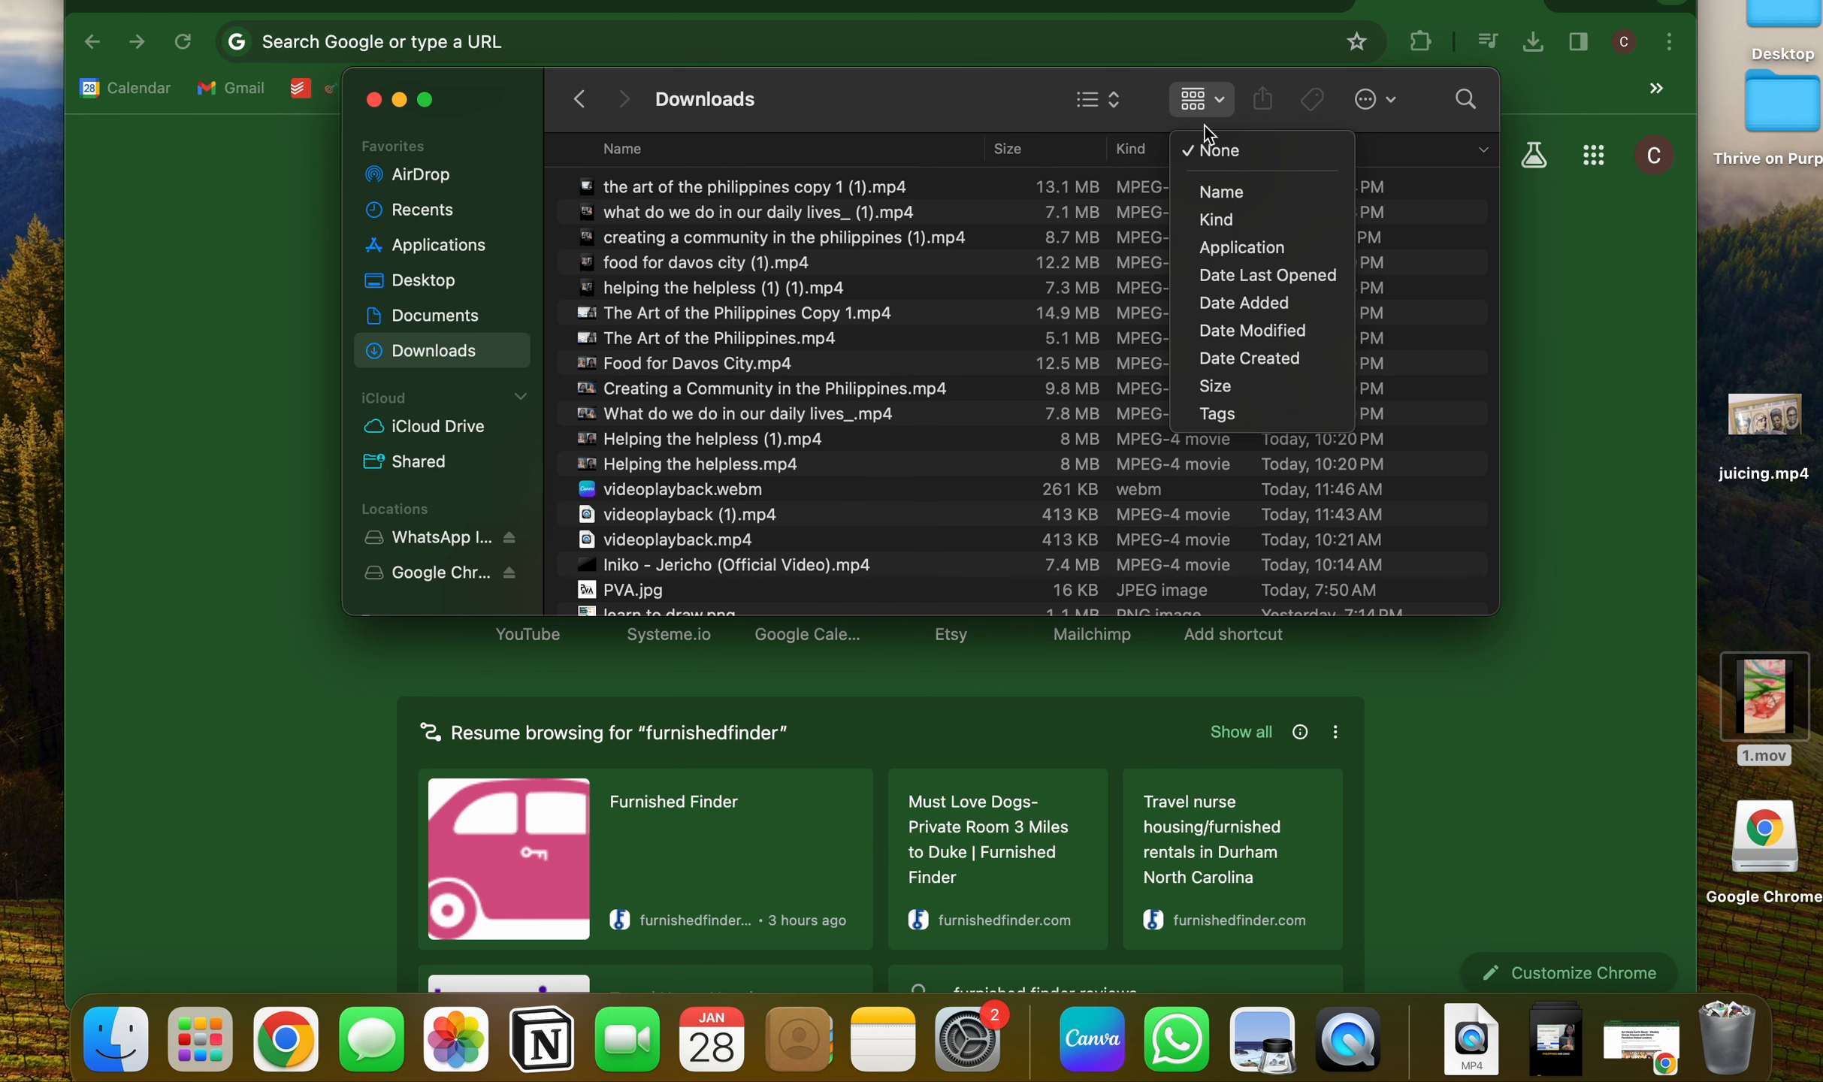
pyautogui.click(1245, 356)
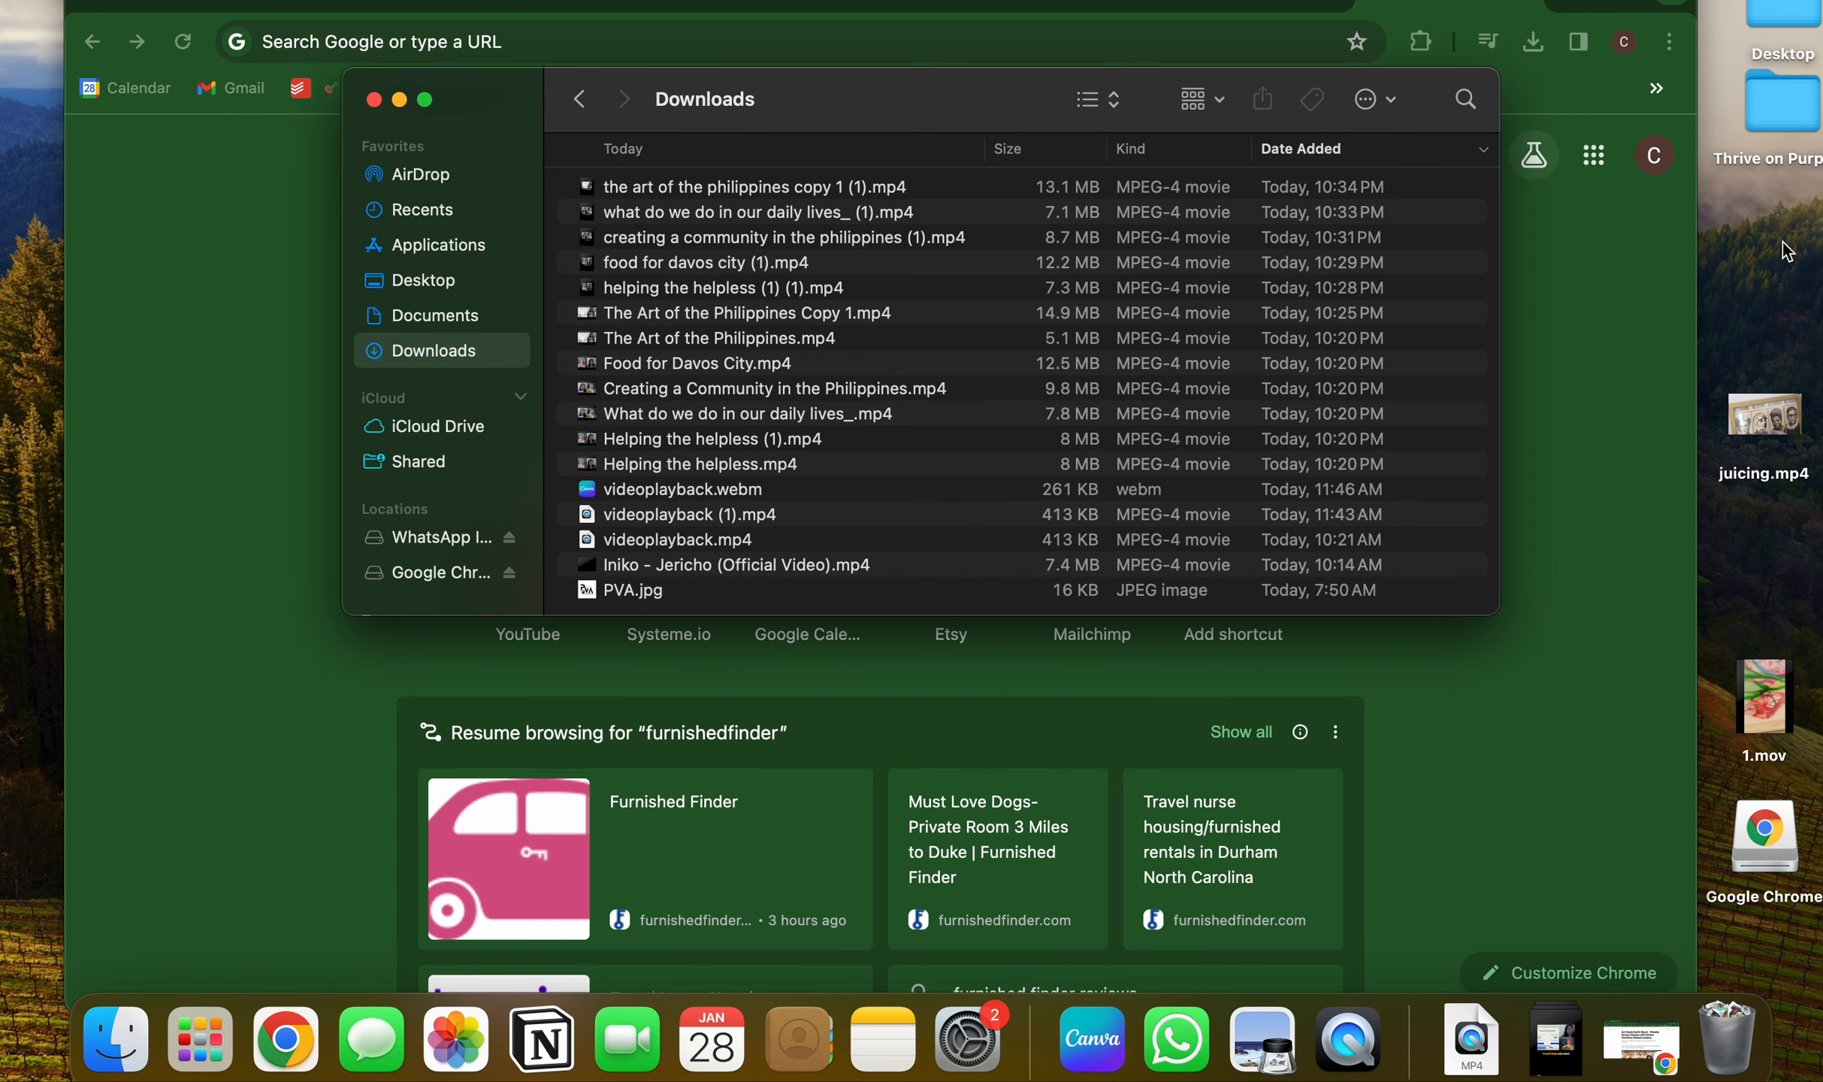
# Create a new folder on the desktop and place it below the Thrive on Purpose folder.
pyautogui.press('F11')
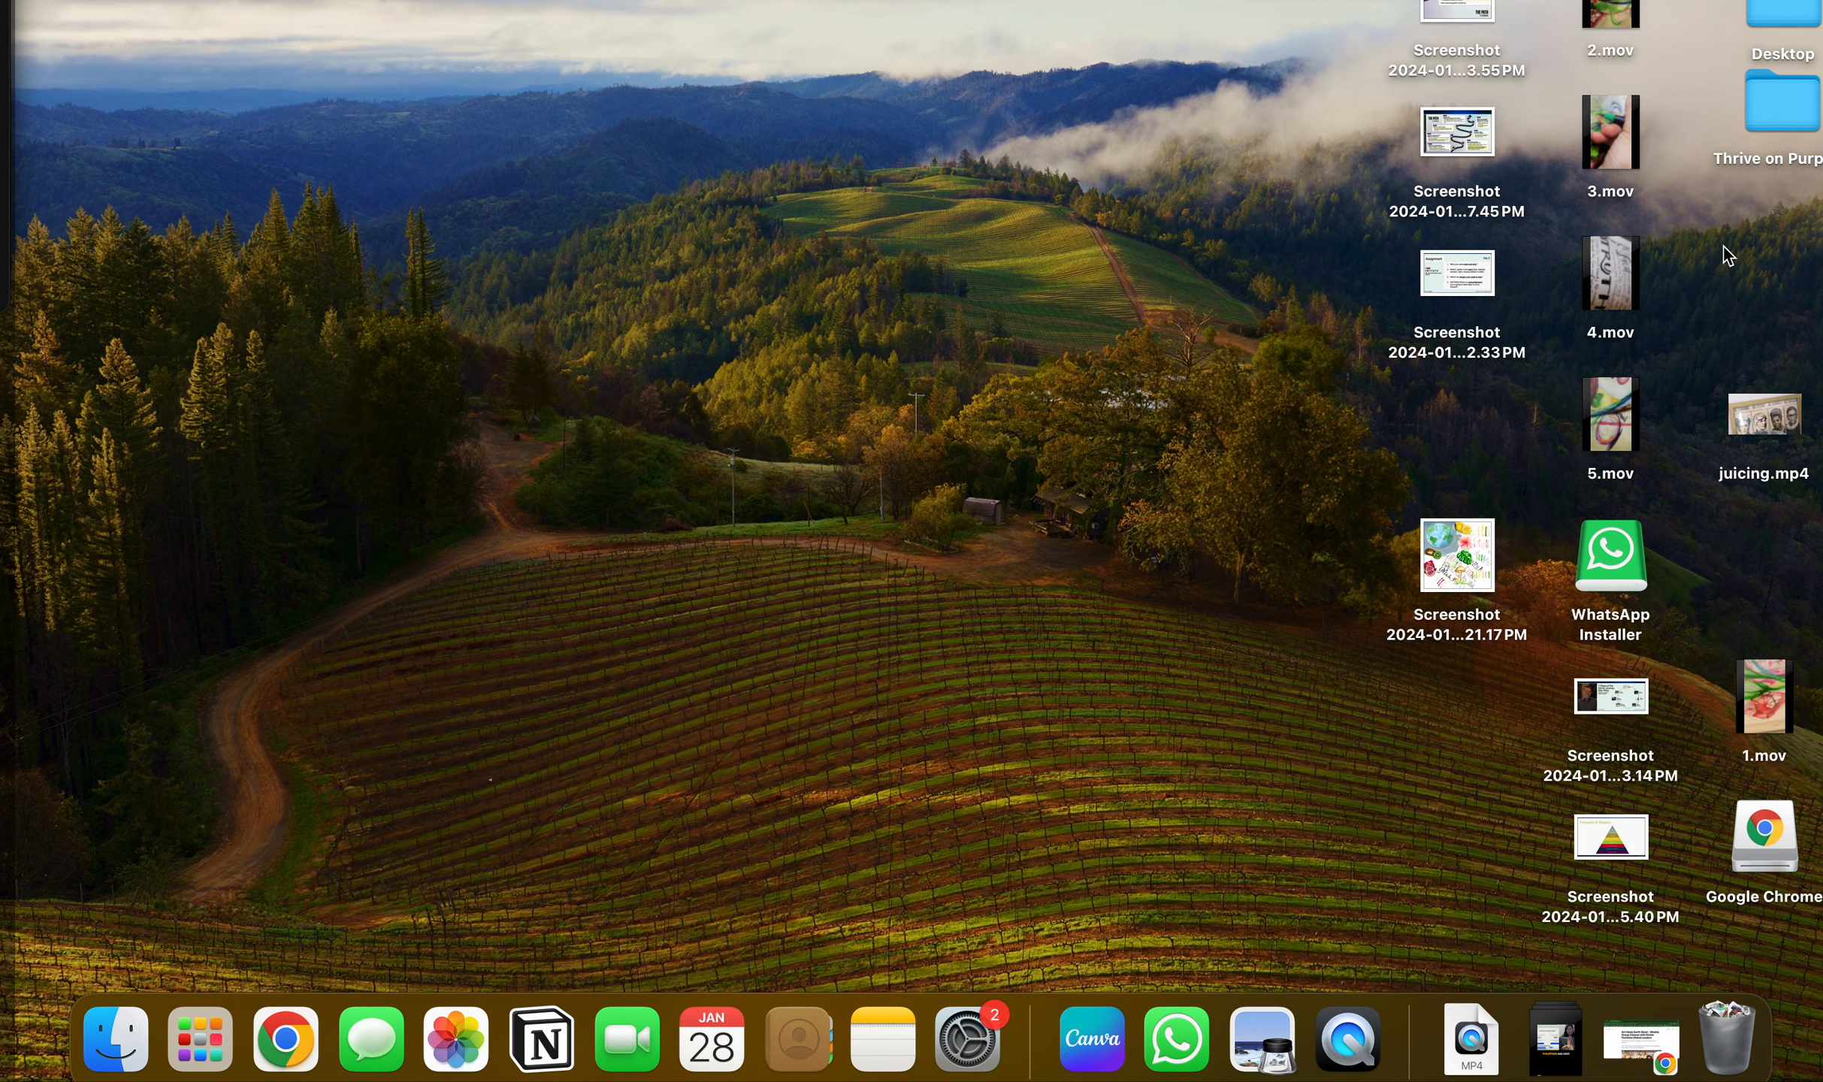
pyautogui.rightClick(1728, 236)
pyautogui.click(1675, 252)
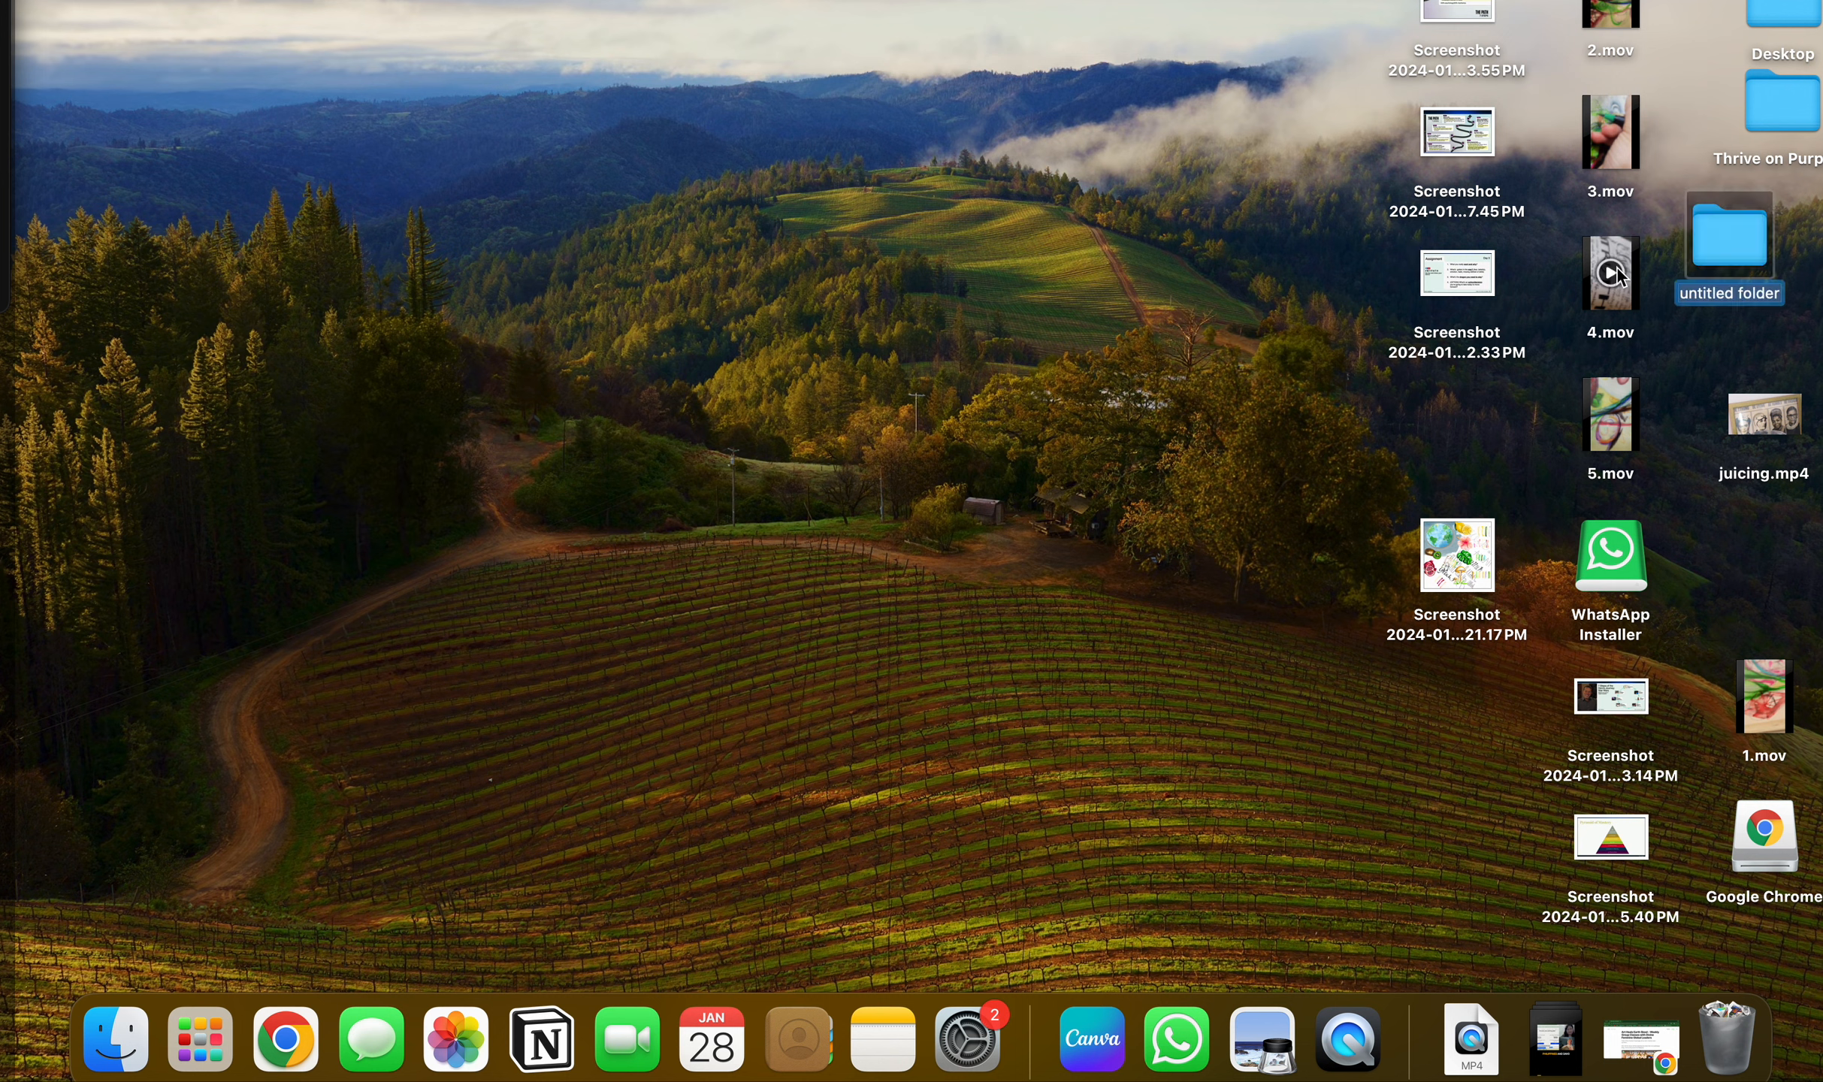
pyautogui.press('Return')
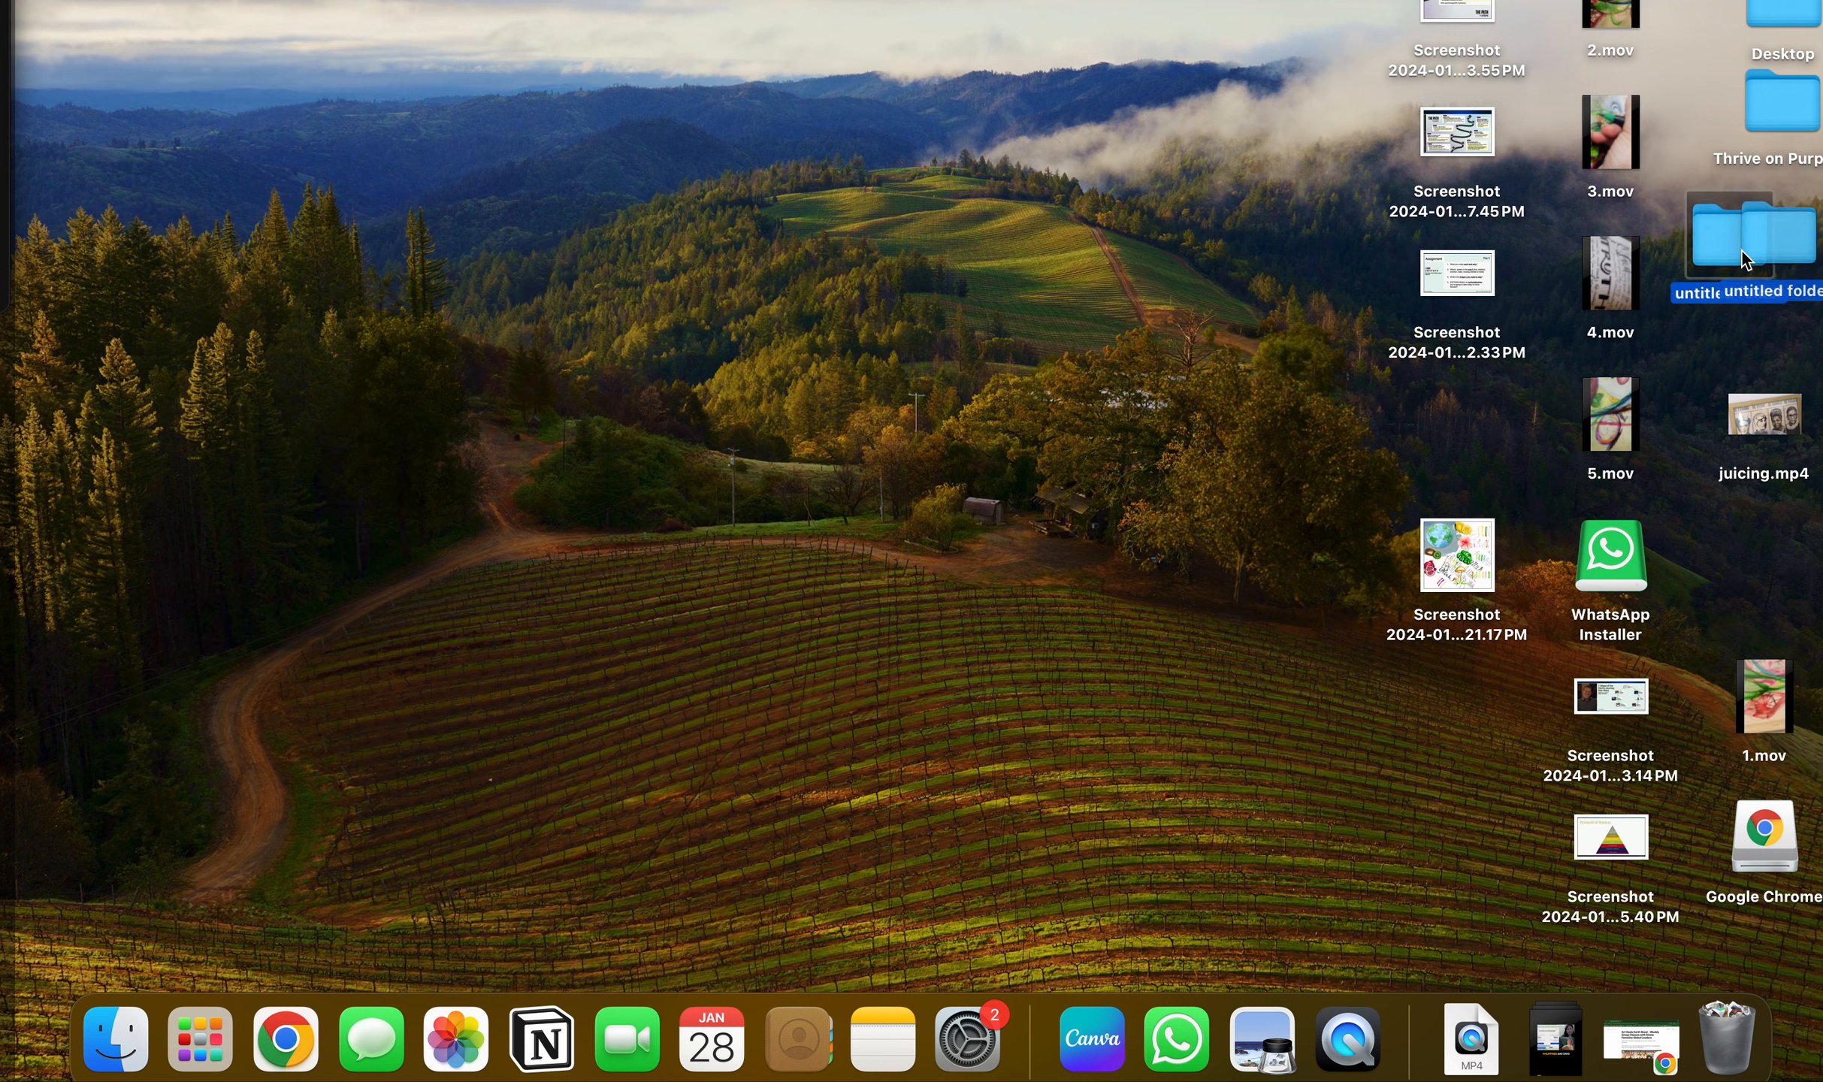
pyautogui.press('F11')
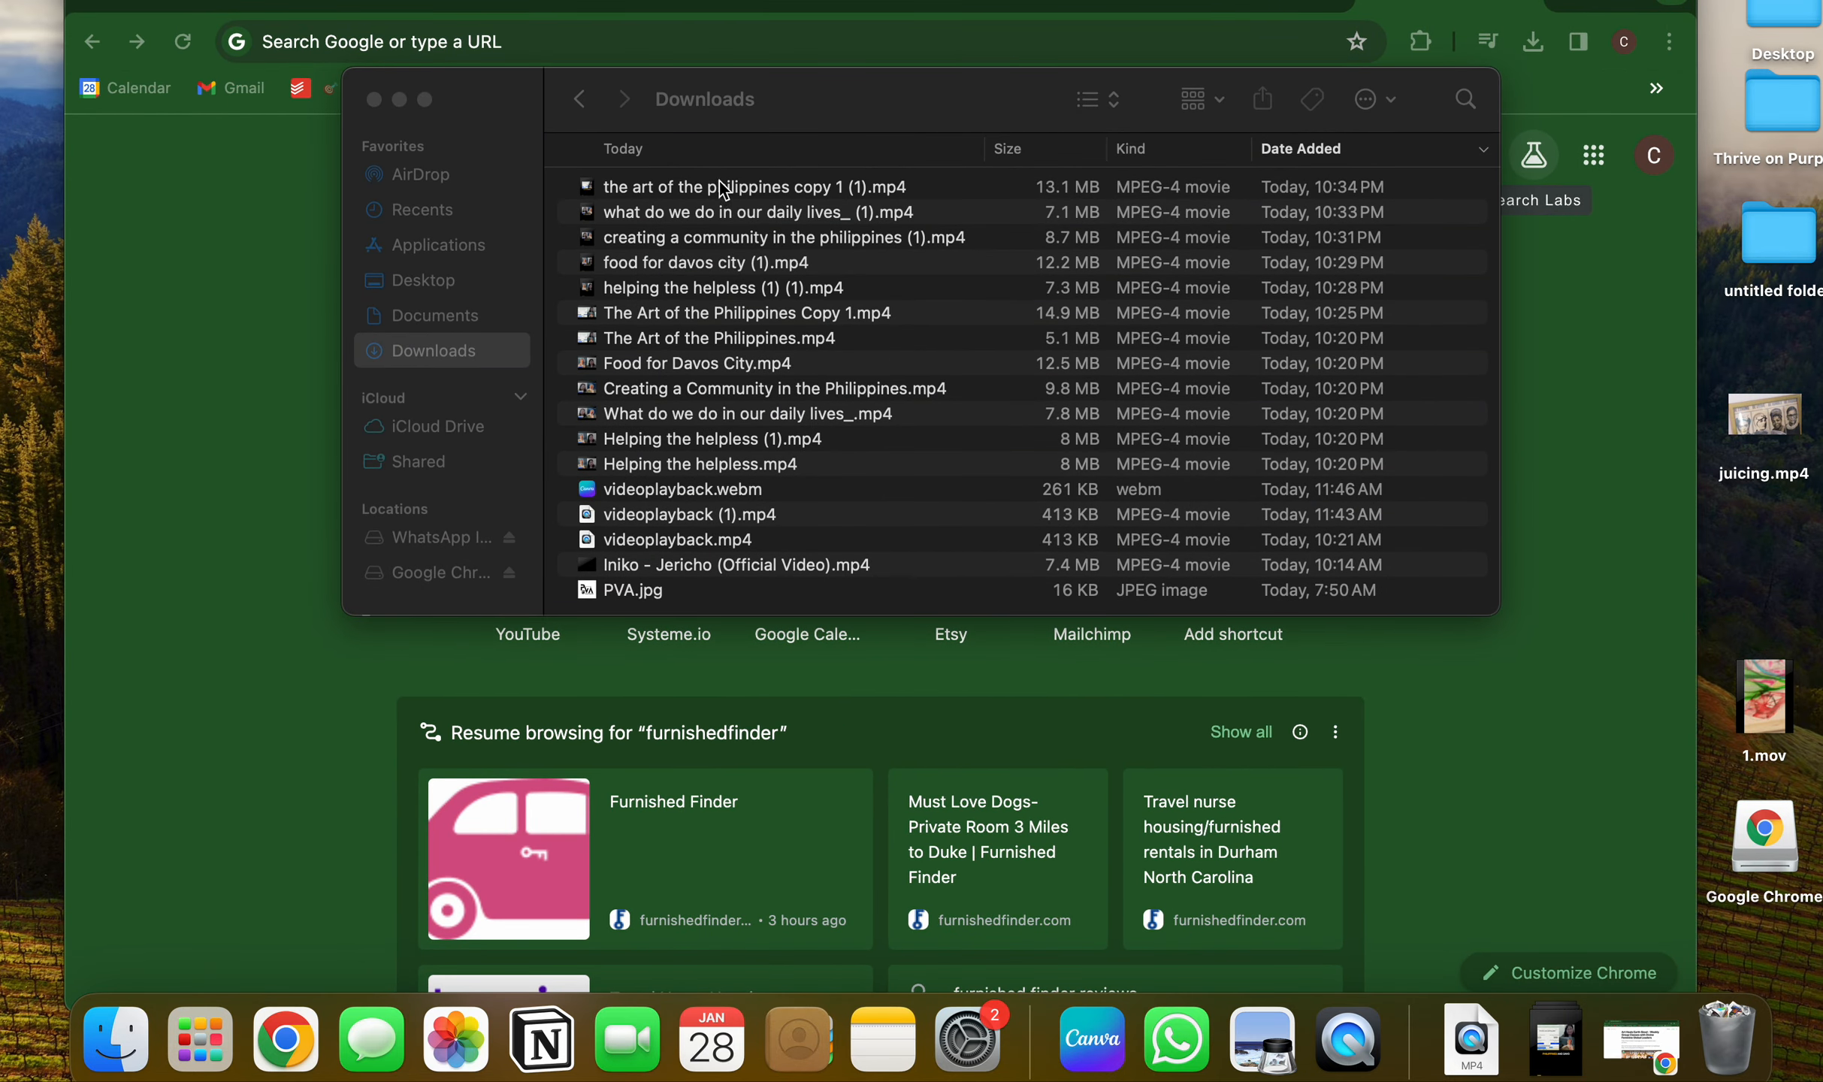
# Move the five newest downloads, "the art of the philippines copy 1 (1).mp4" through "helping the helpless (1) (1).mp4", into the desktop's untitled folder.
pyautogui.click(1314, 187)
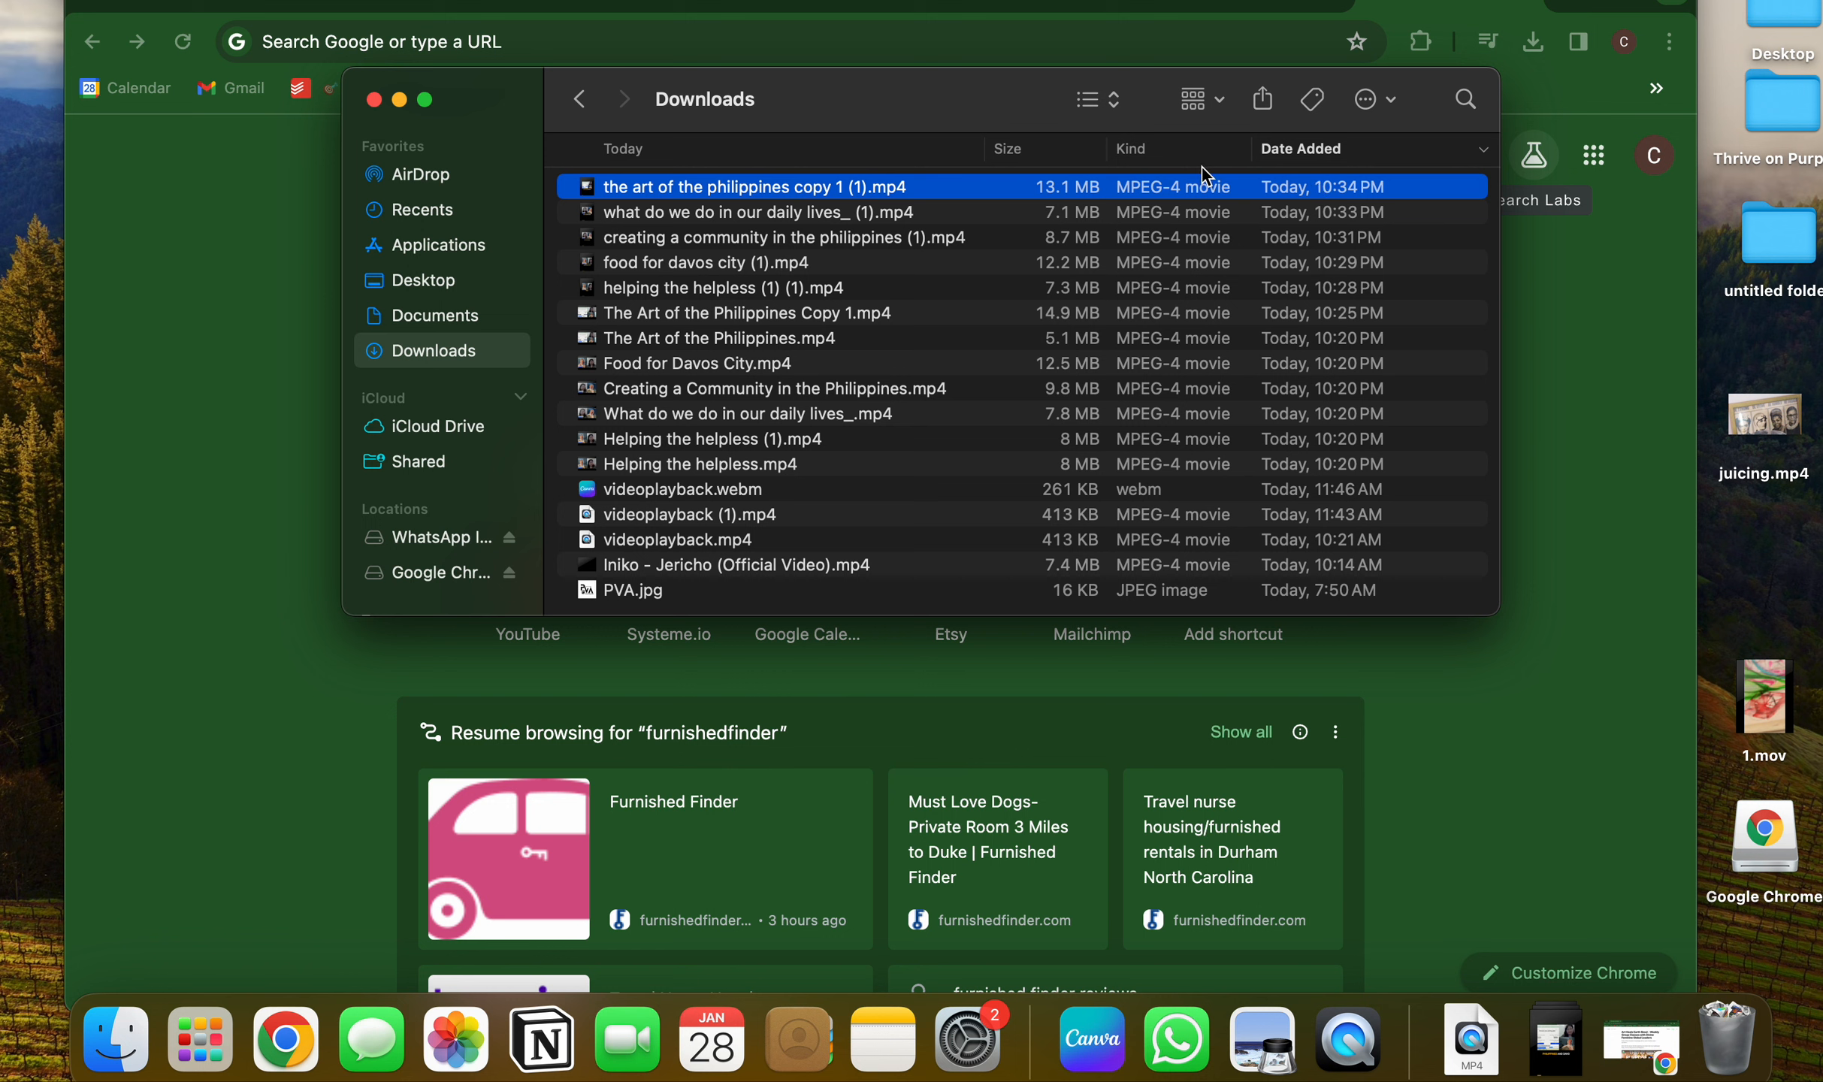
pyautogui.keyDown('shift'); pyautogui.click(809, 289); pyautogui.keyUp('shift')
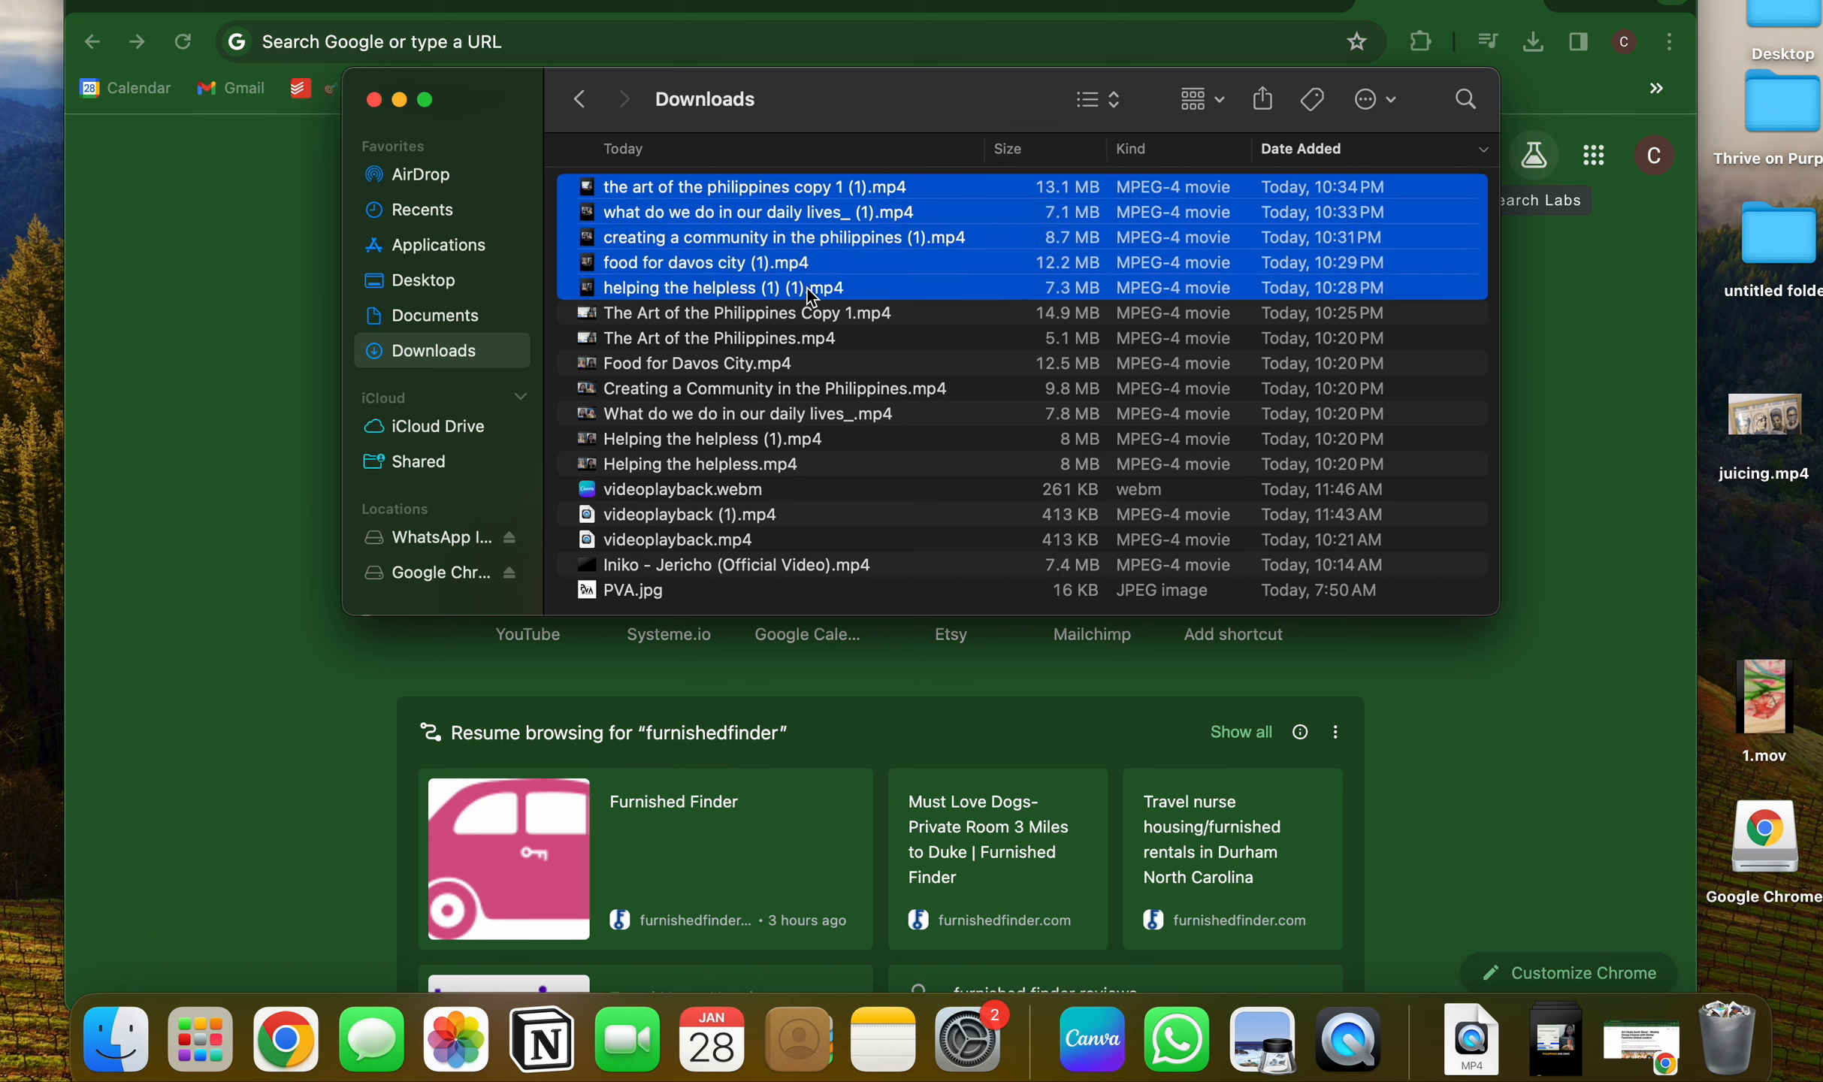
pyautogui.moveTo(807, 288); pyautogui.dragTo(1813, 255)
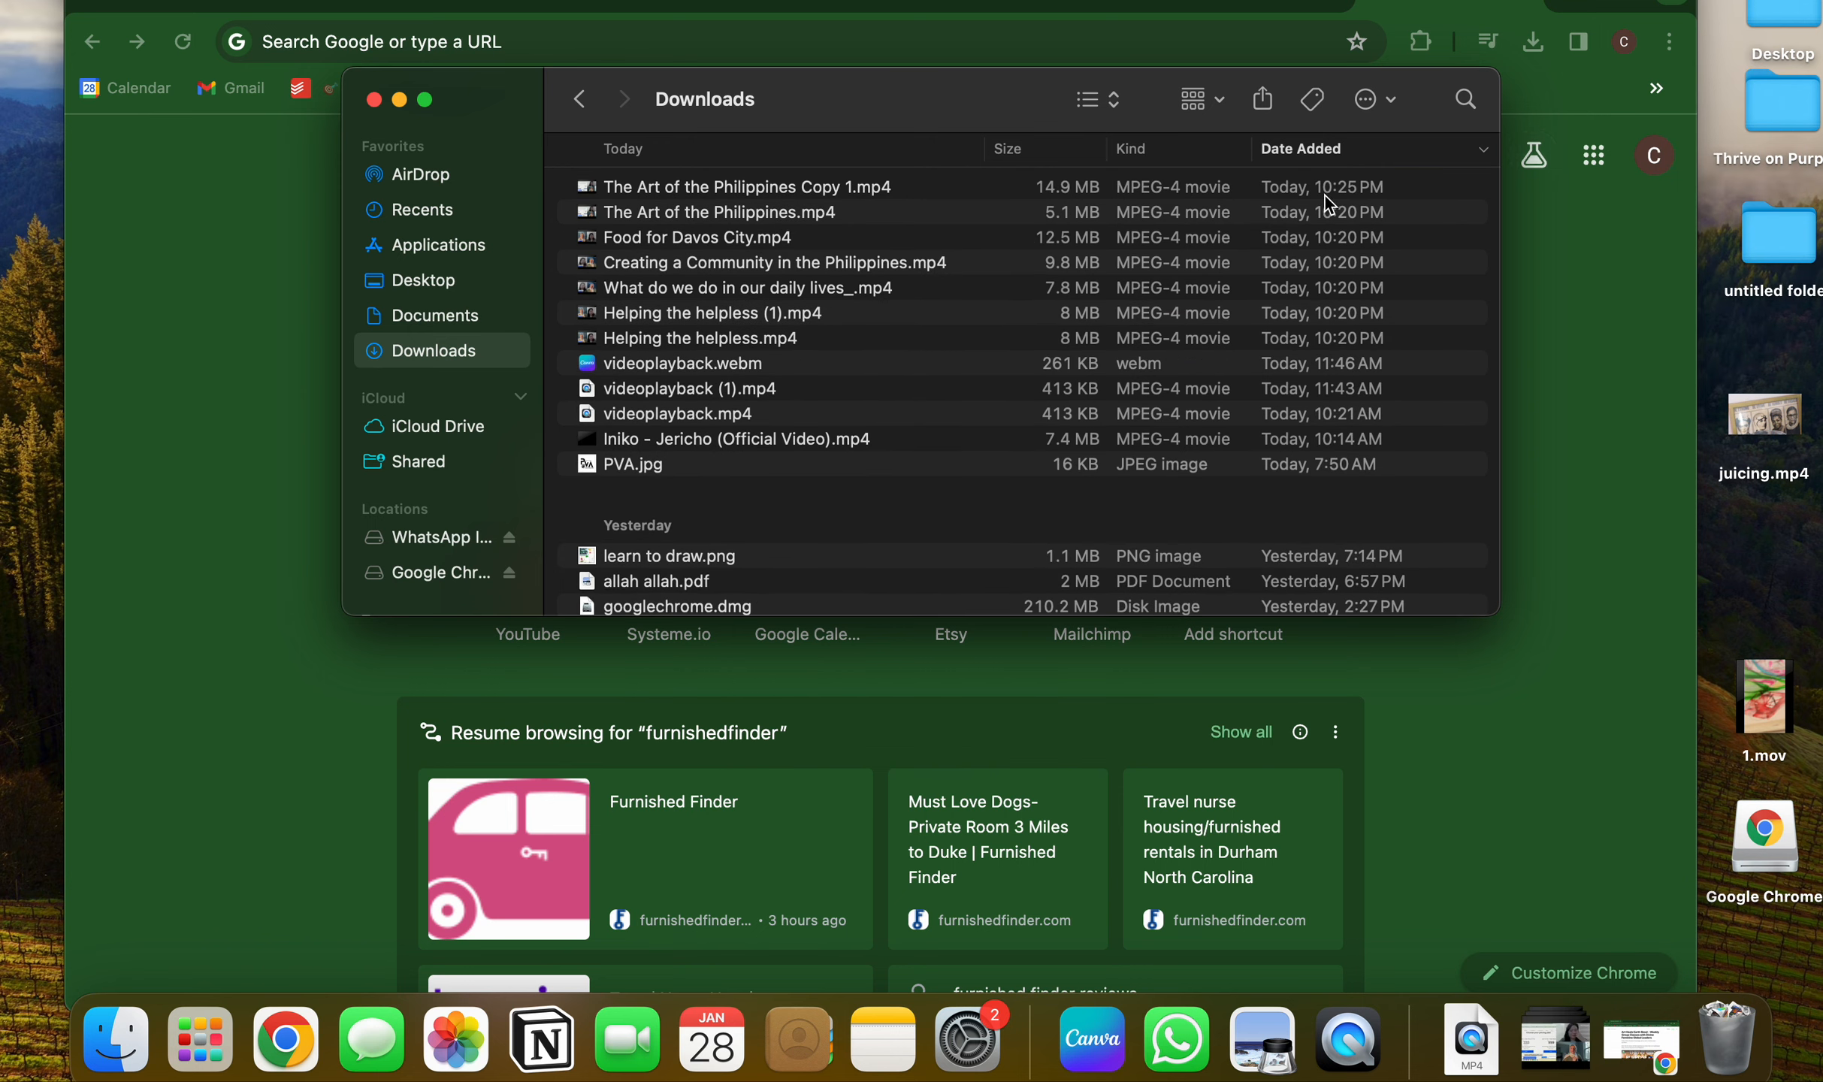
pyautogui.scroll(-5, 665, 319)
pyautogui.scroll(5, 665, 320)
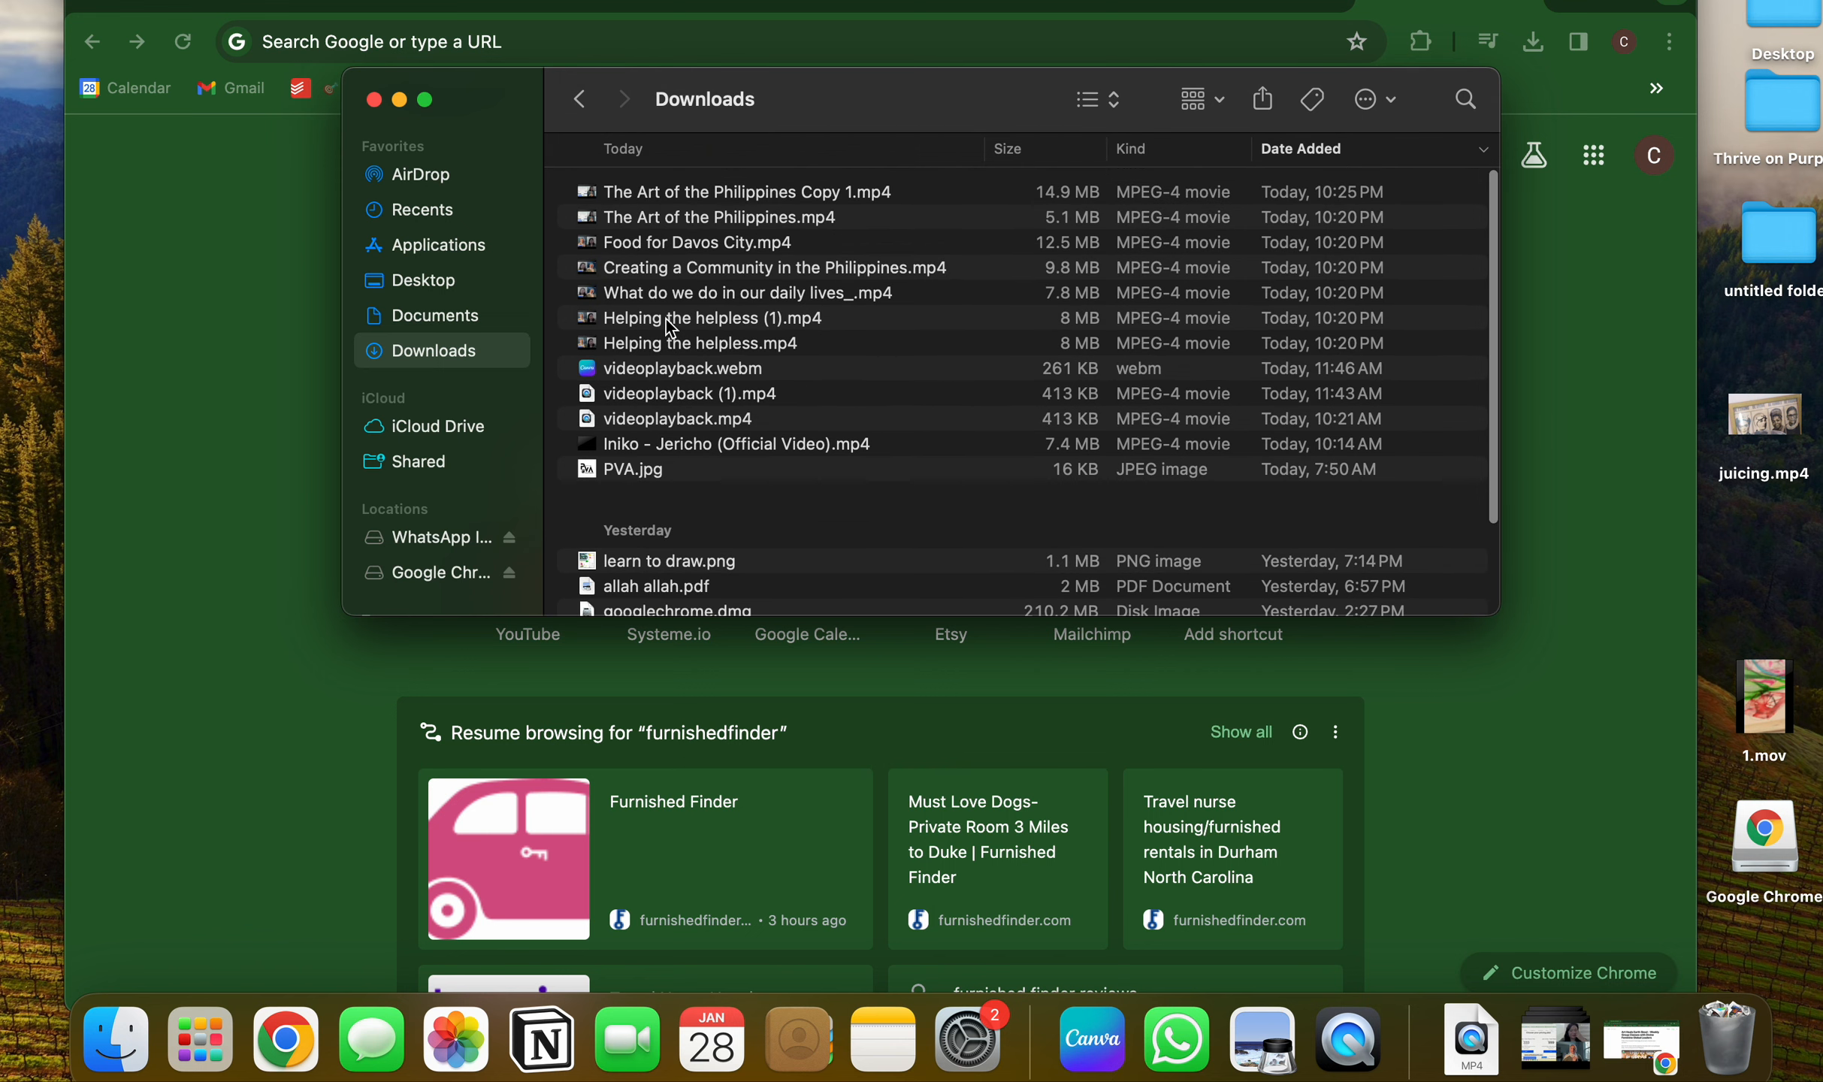
# Close the Downloads window and the blank Chrome tab to return to the vidyo.ai editor.
pyautogui.click(372, 89)
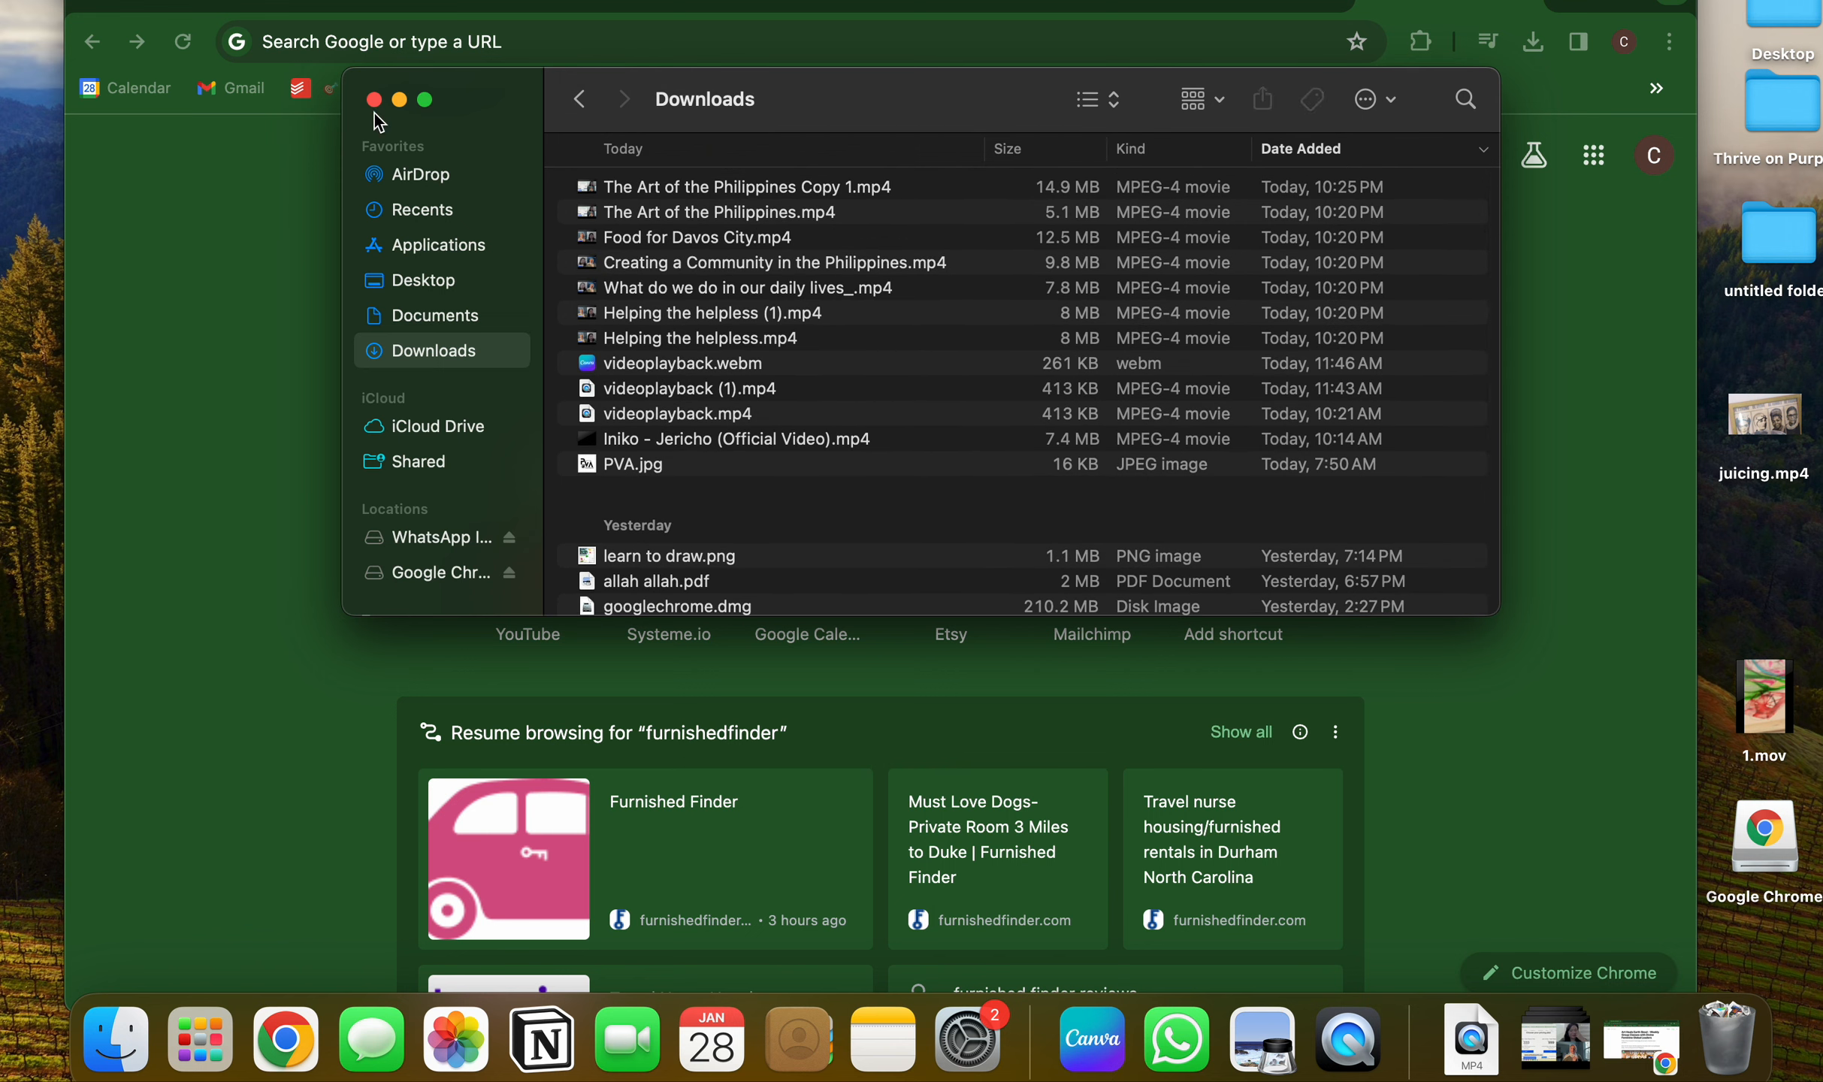
pyautogui.click(372, 99)
pyautogui.click(1461, 4)
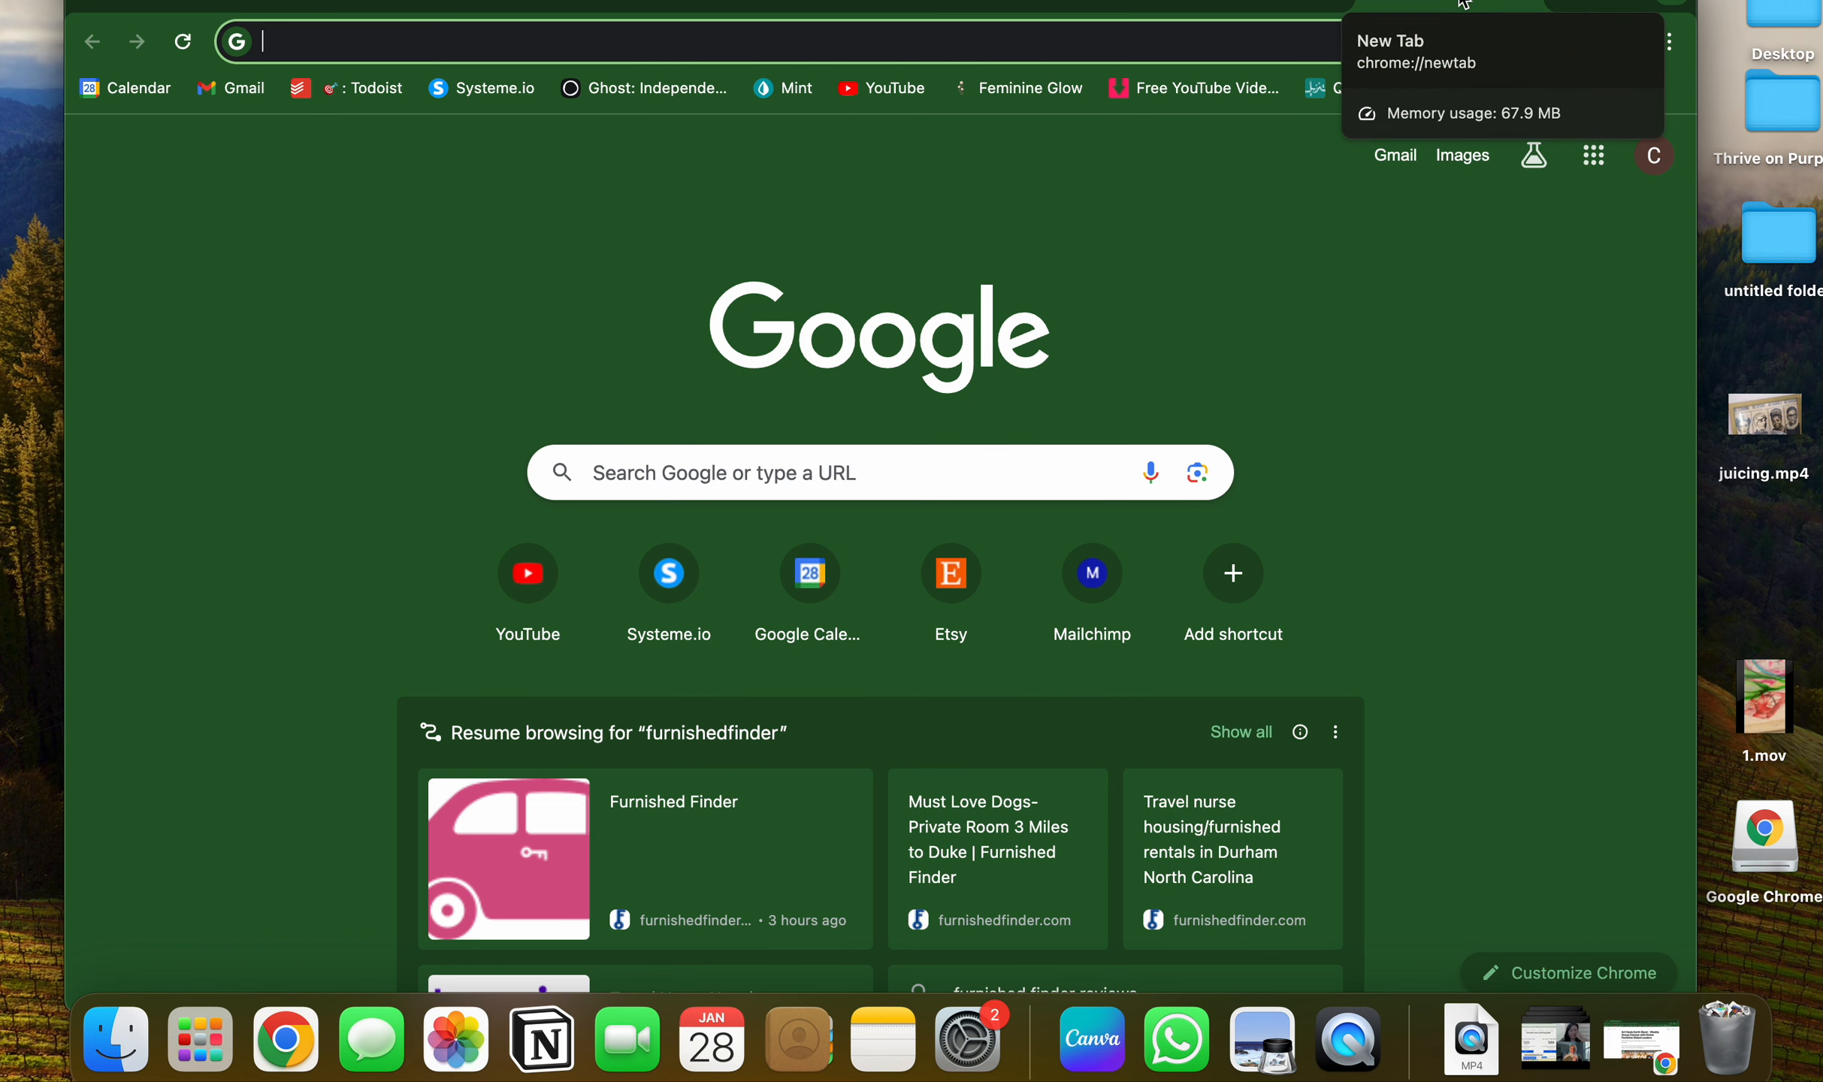
pyautogui.click(1533, 3)
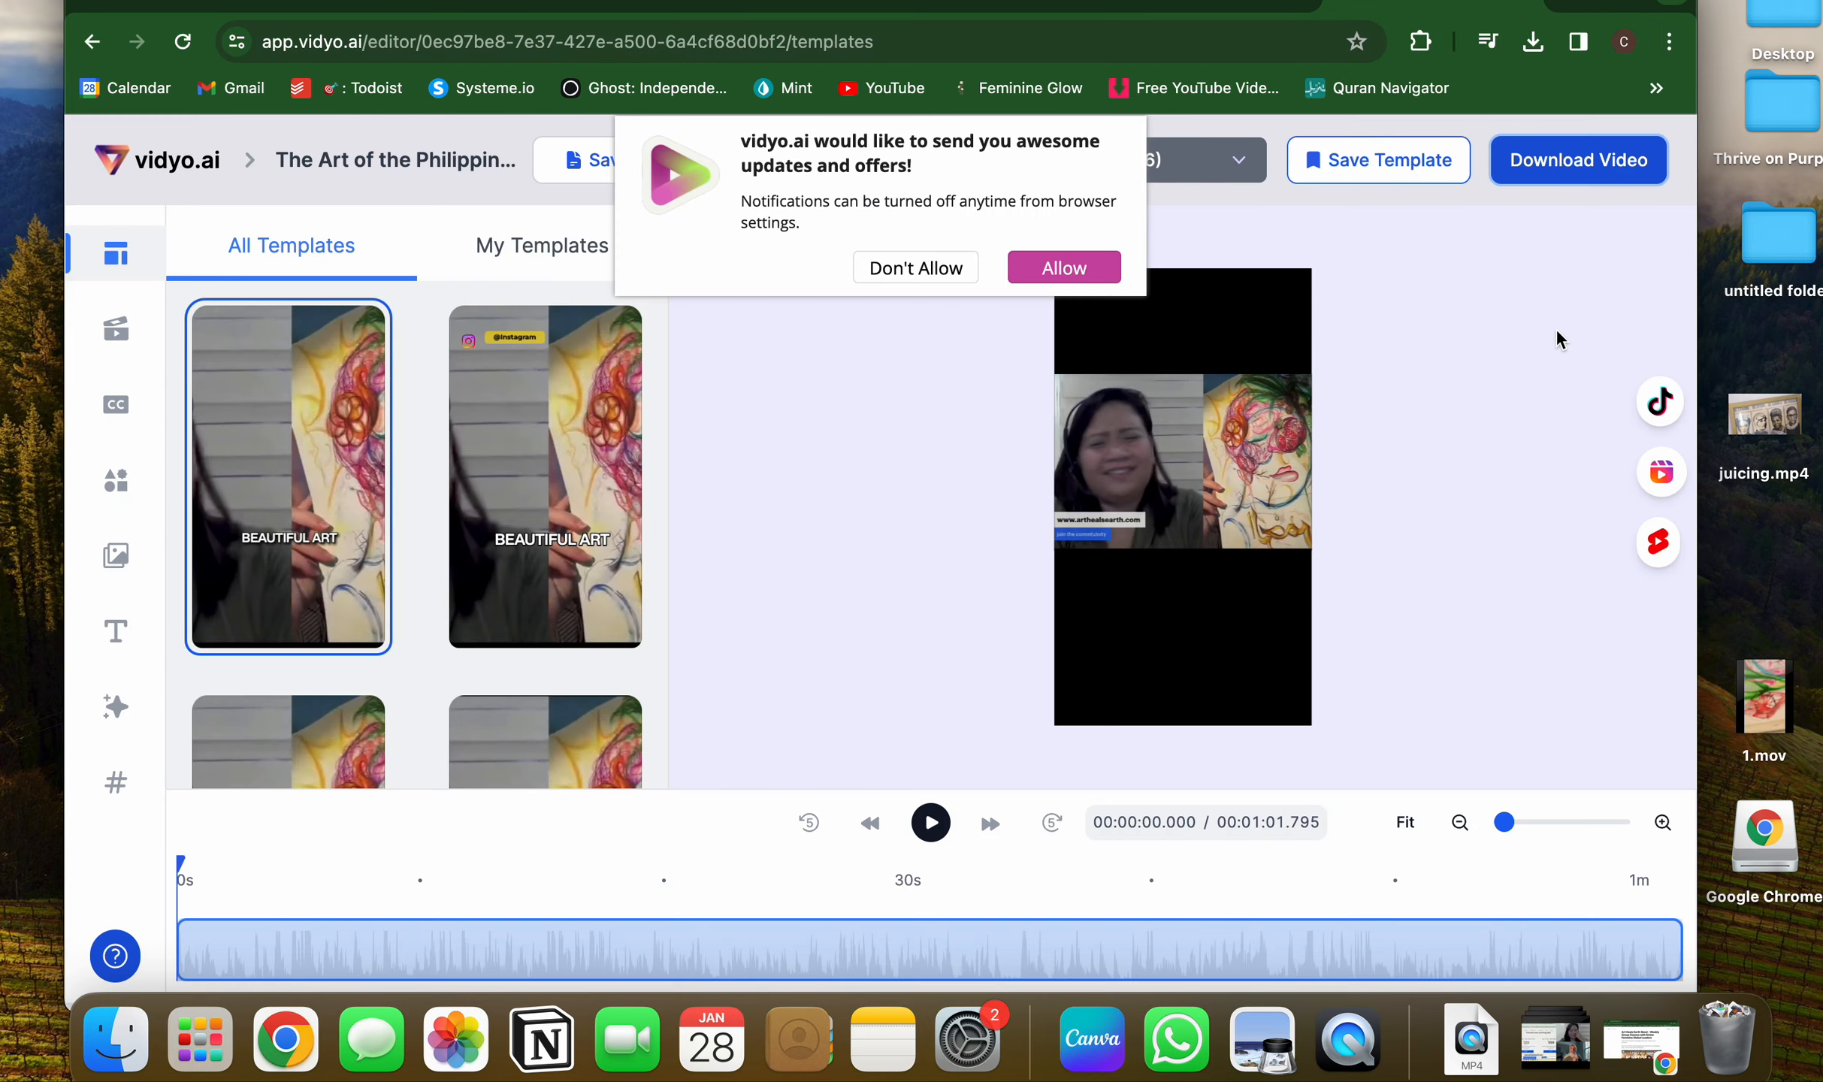
# Rename the untitled folder on the desktop as clips.
pyautogui.click(1784, 237)
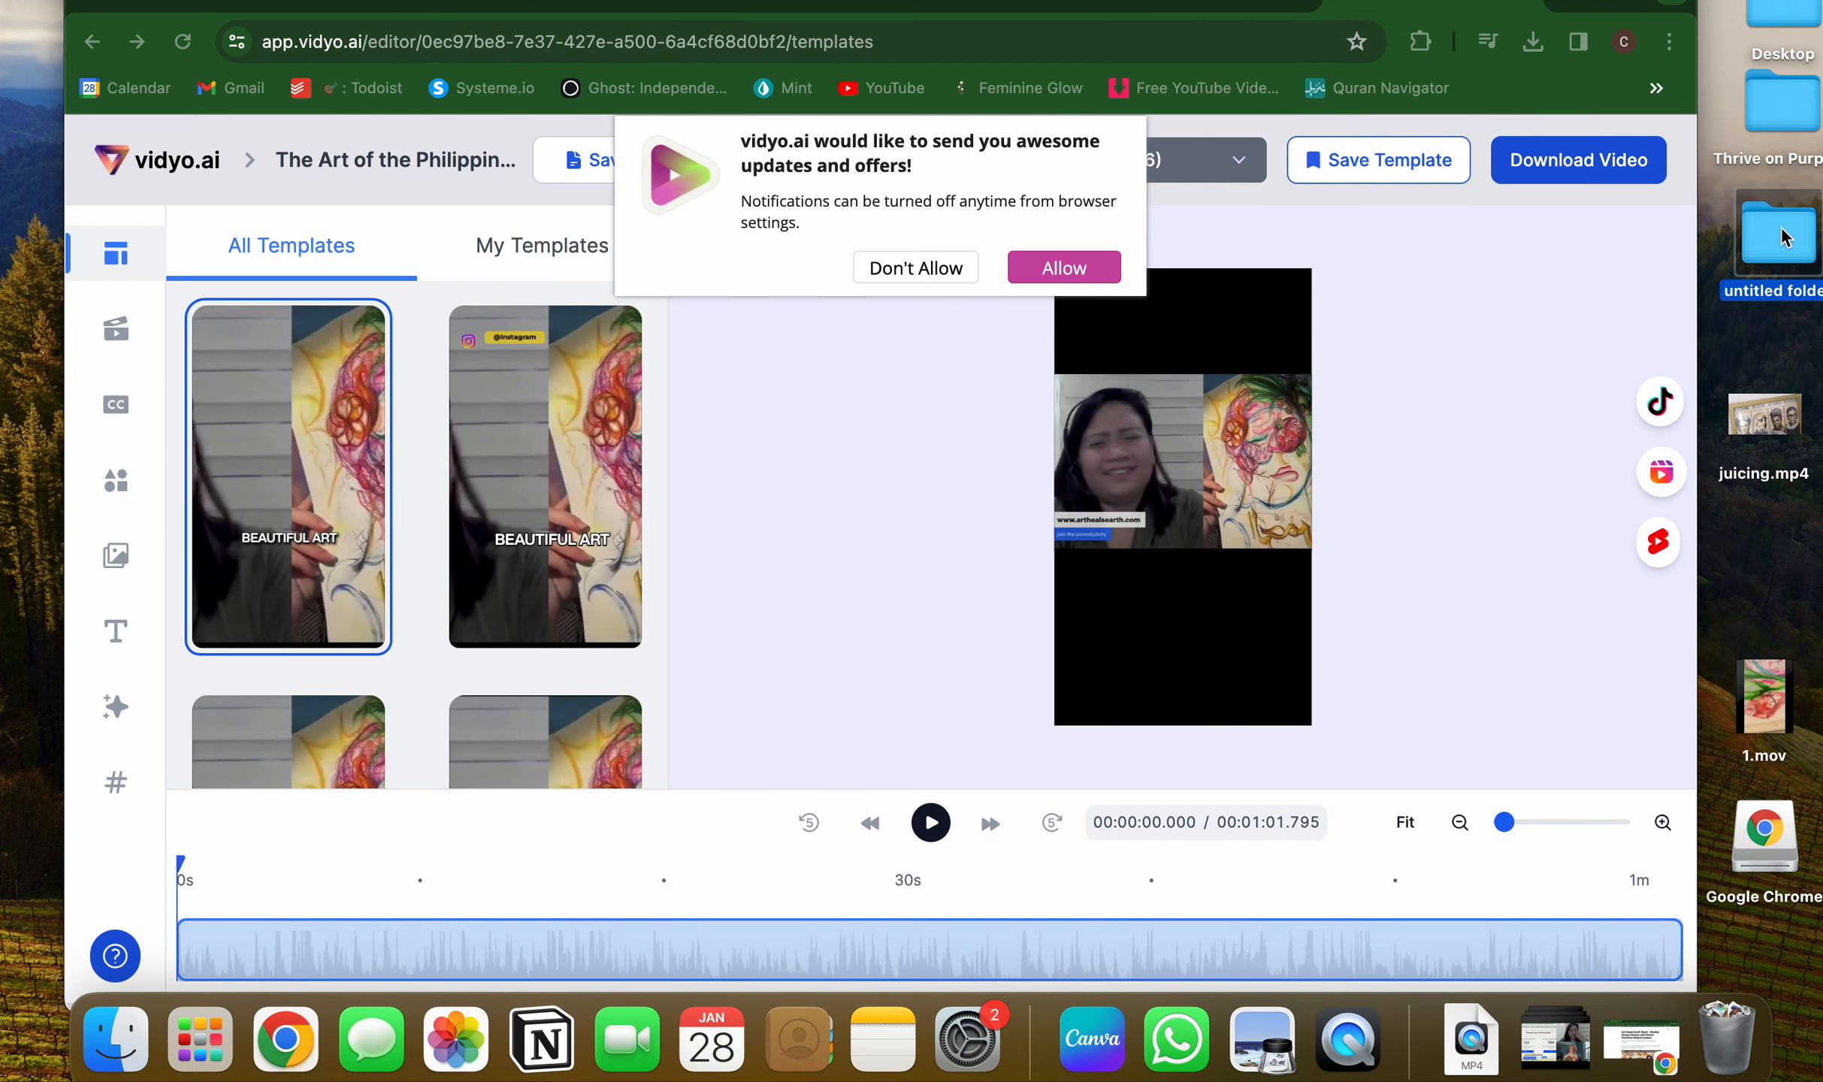
pyautogui.rightClick(1784, 237)
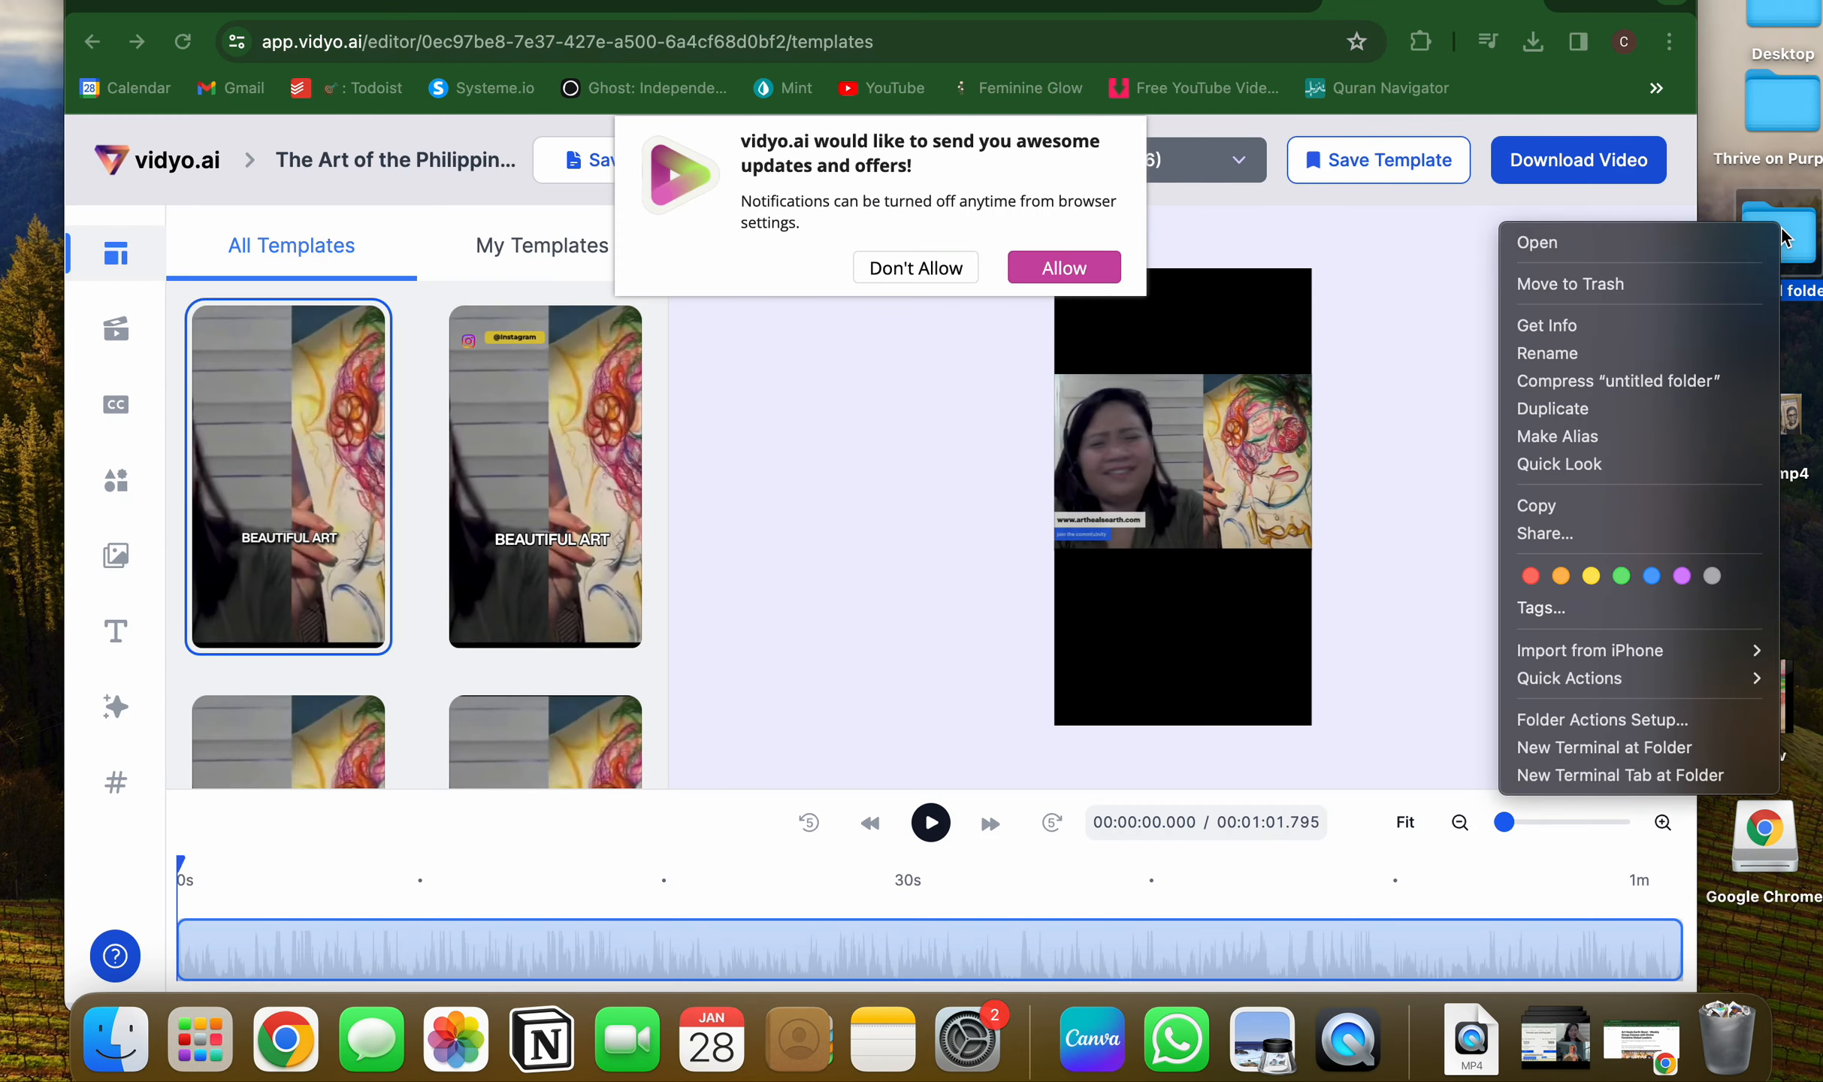
pyautogui.click(1629, 360)
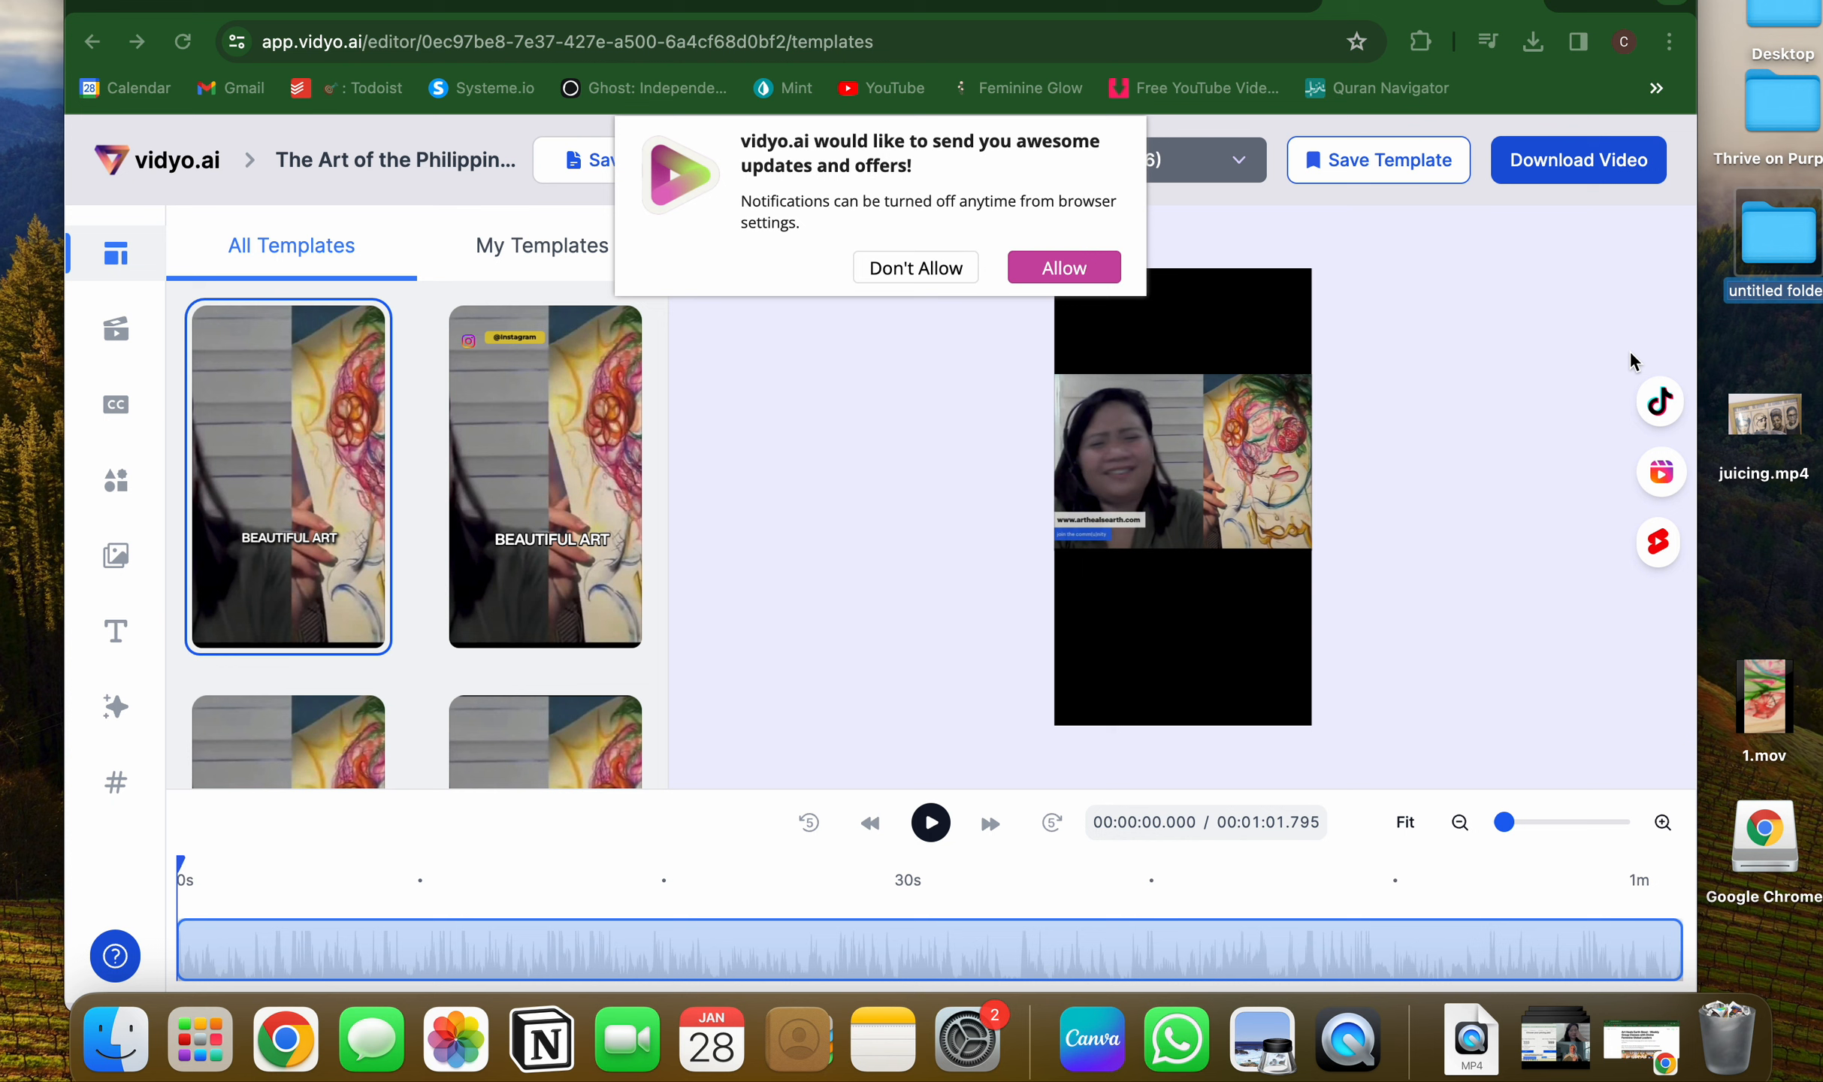
pyautogui.write('T')
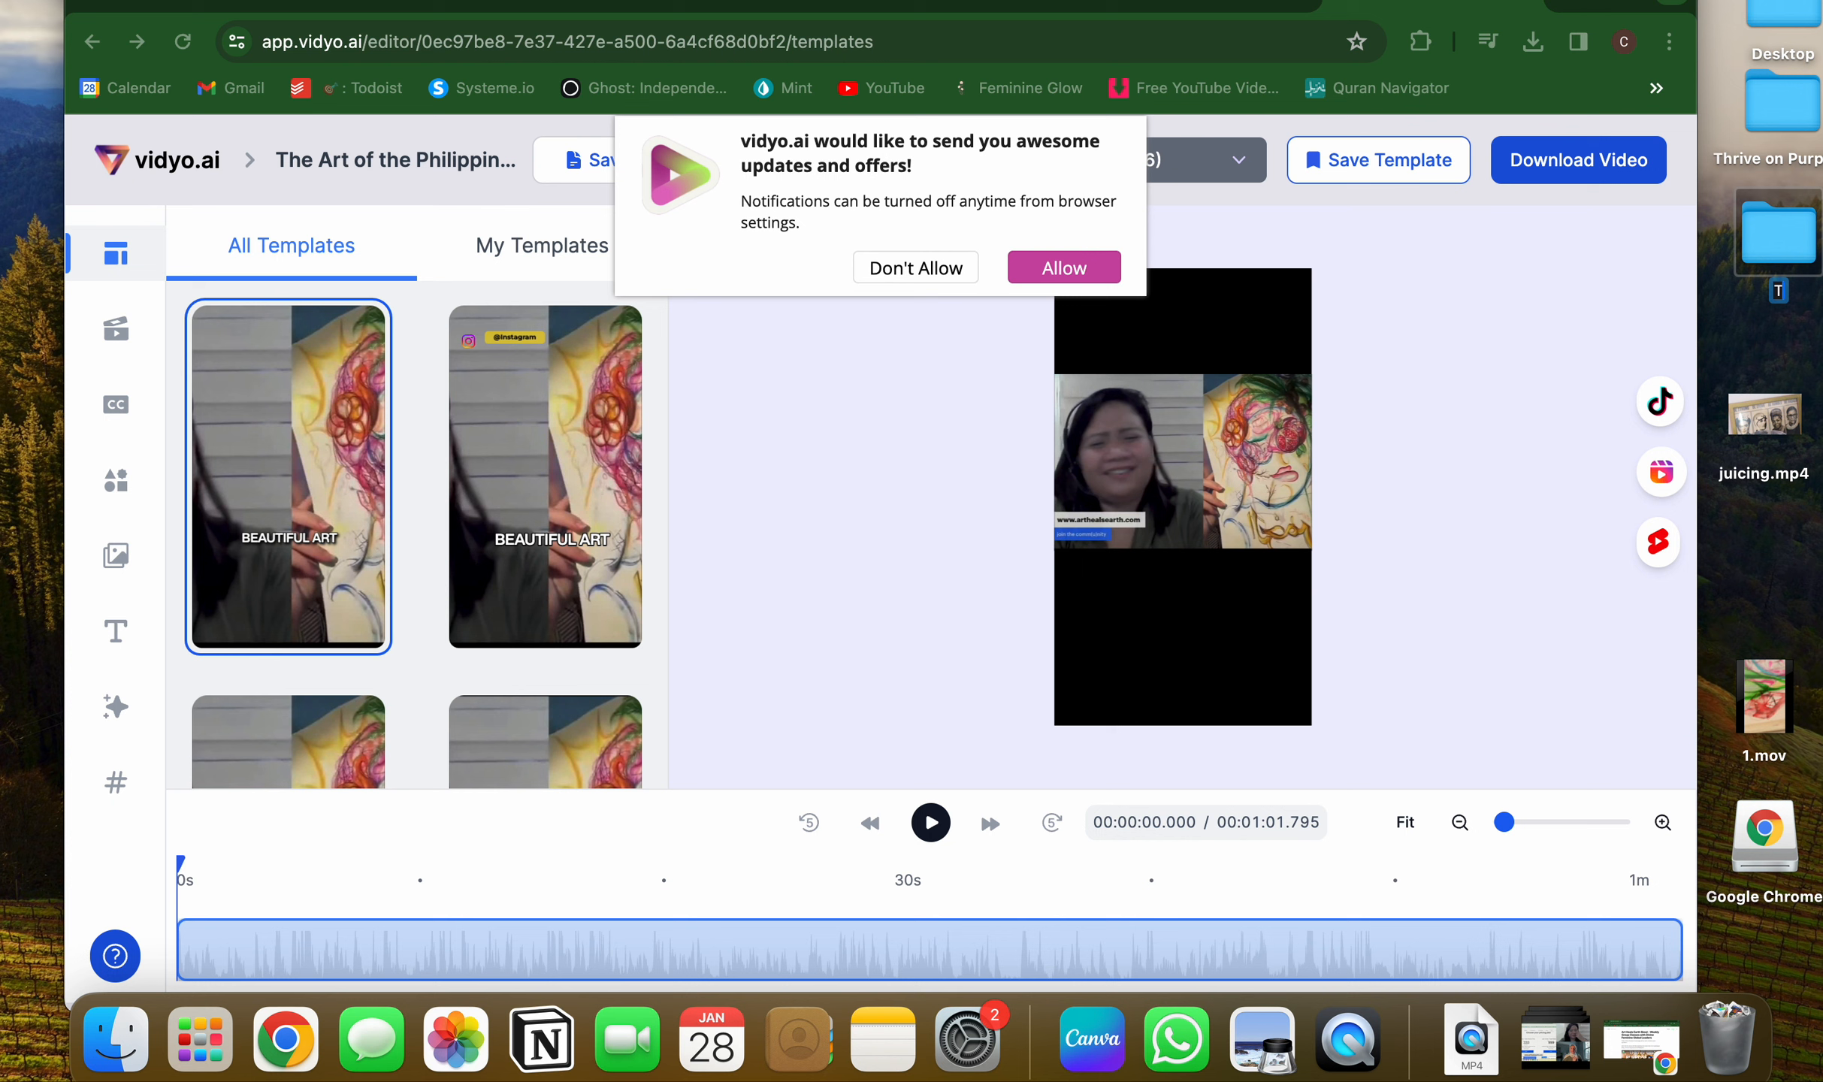
pyautogui.write('hri')
pyautogui.press('BackSpace')
pyautogui.press('BackSpace')
pyautogui.press('BackSpace')
pyautogui.press('BackSpace')
pyautogui.write('clips')
pyautogui.press('Return')
# Go to youtube.com, open the signed-in account's own channel and bring up its video management page in YouTube Studio.
pyautogui.click(1101, 36)
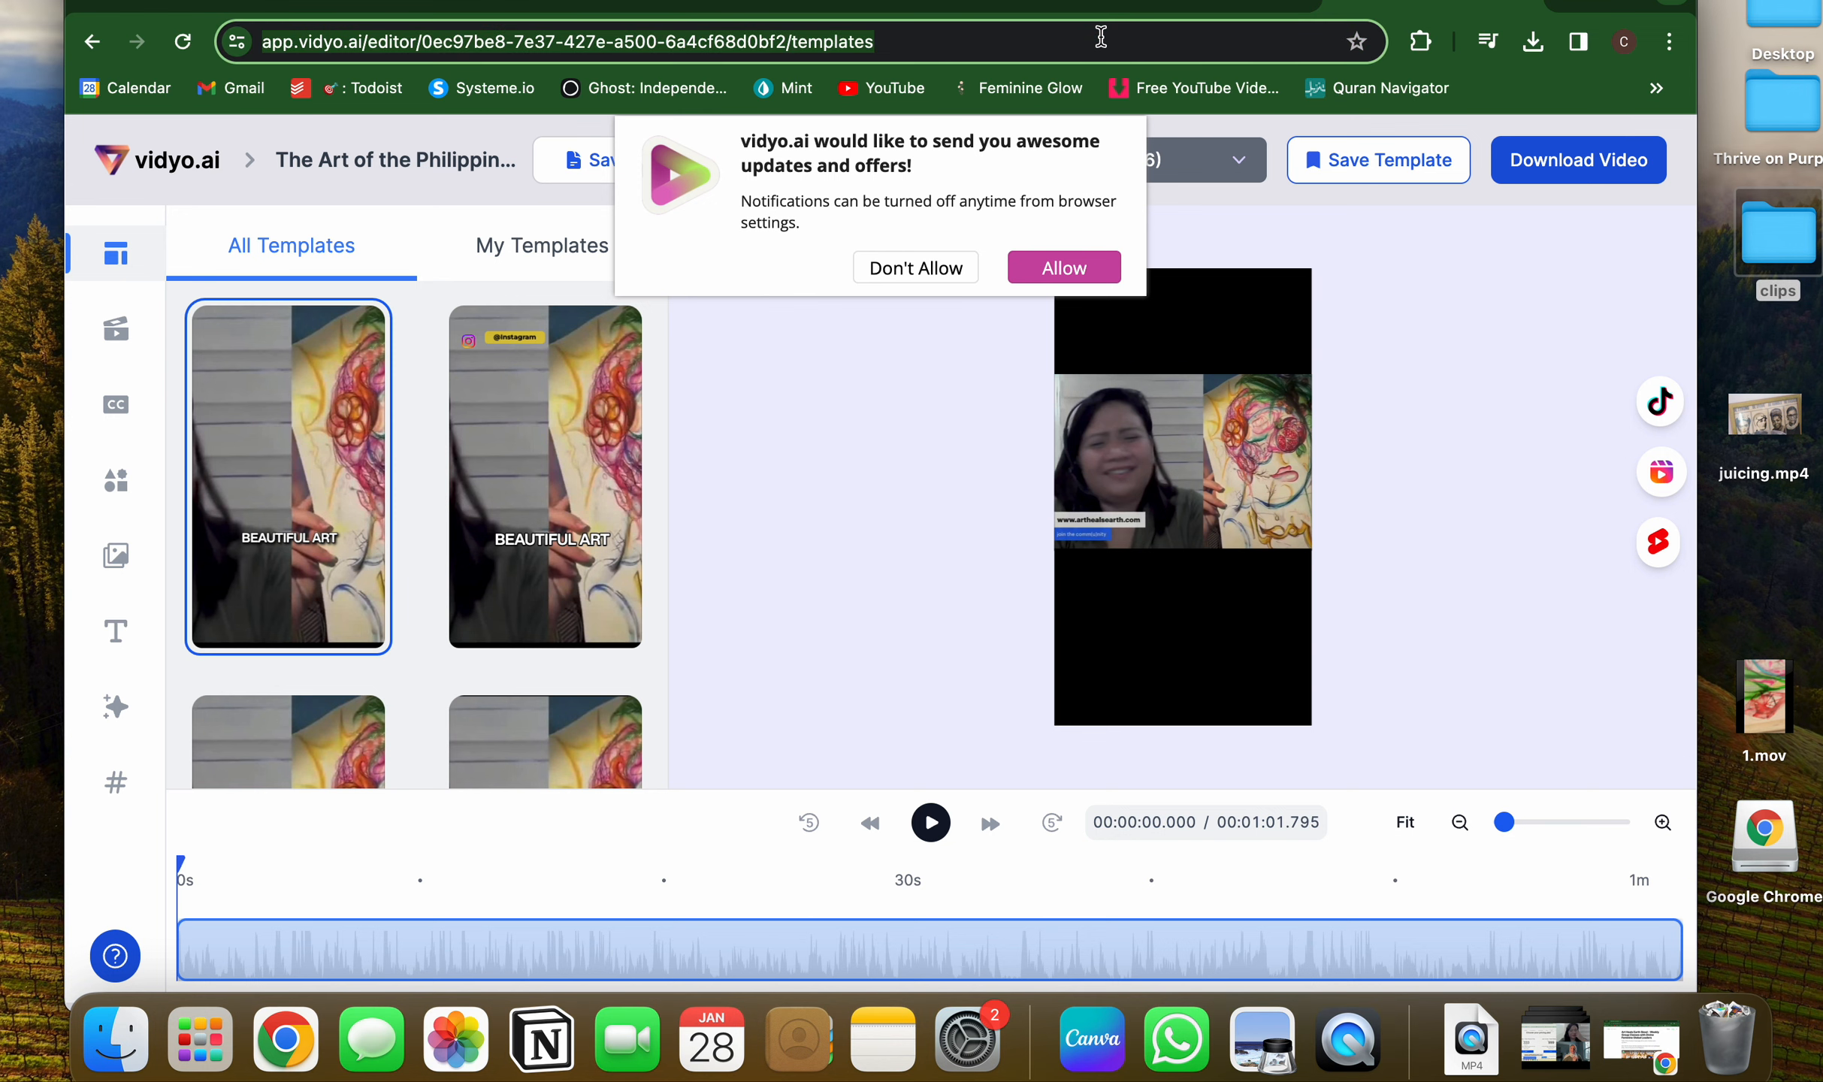
pyautogui.write('youtube.com')
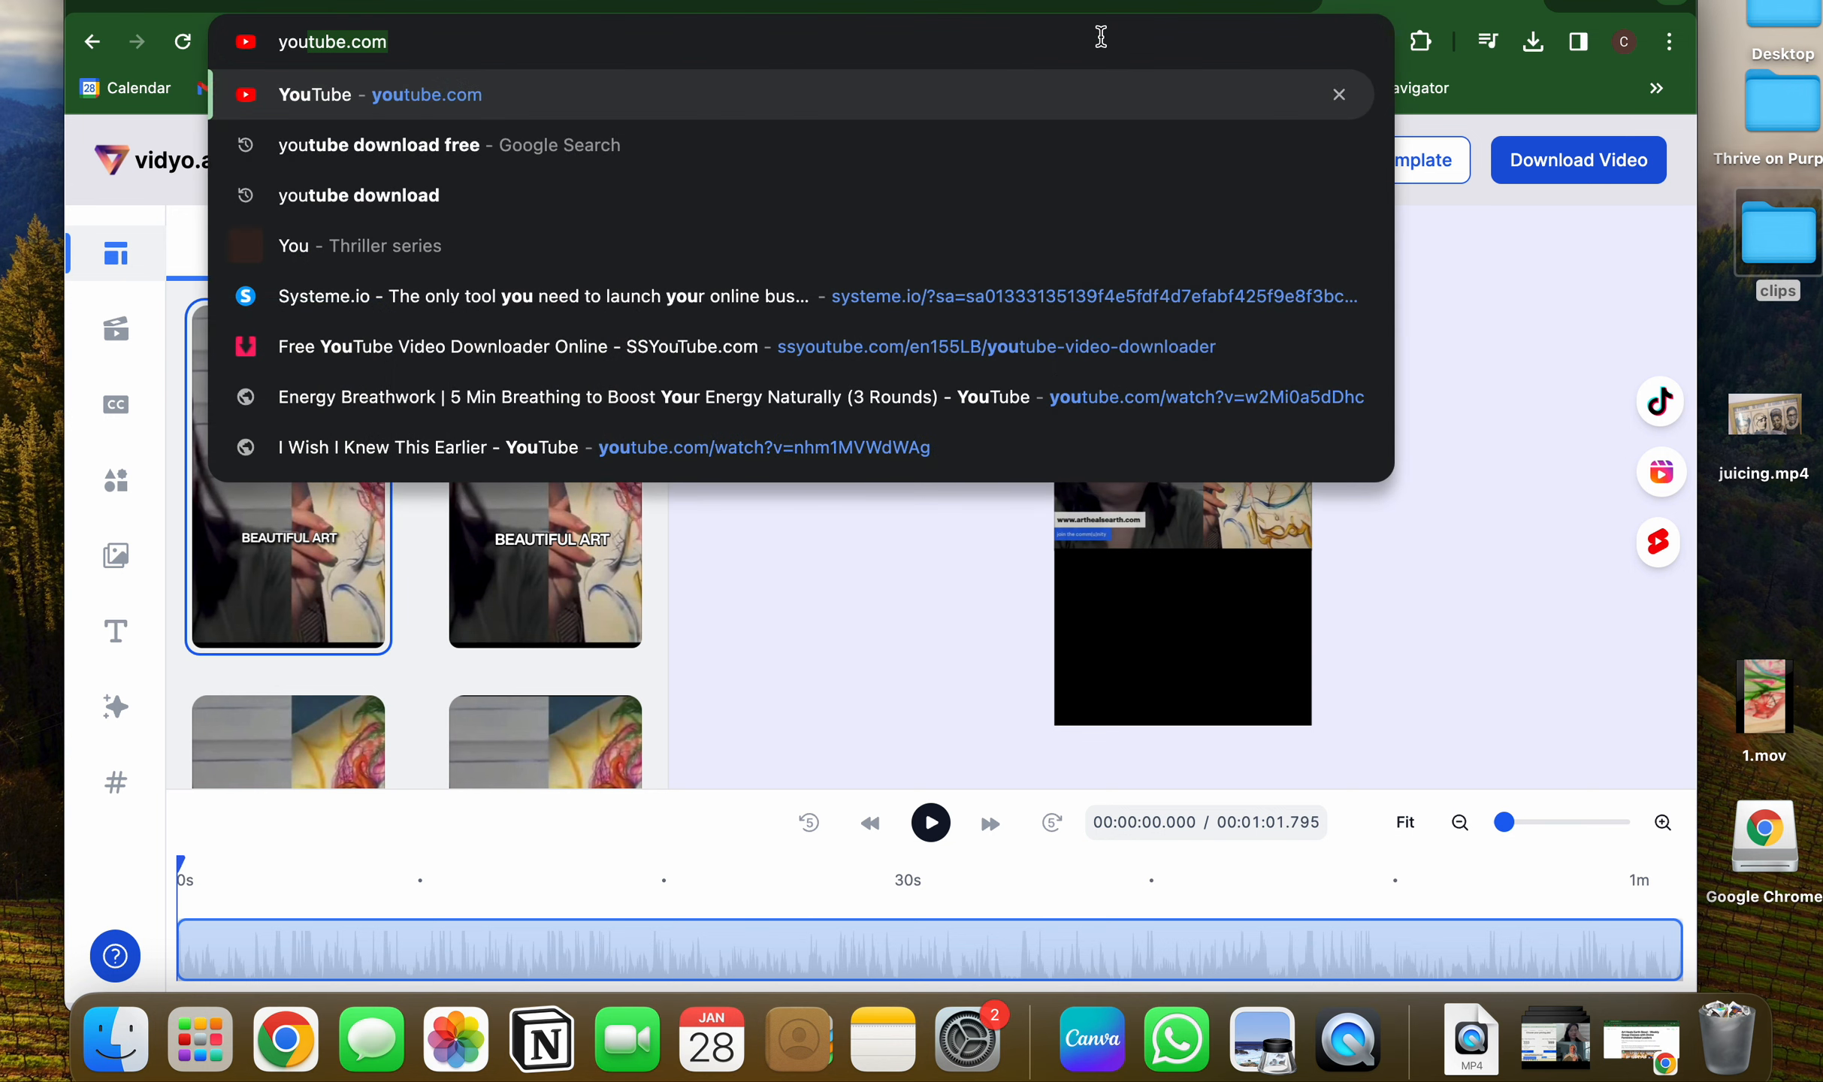
pyautogui.press('Return')
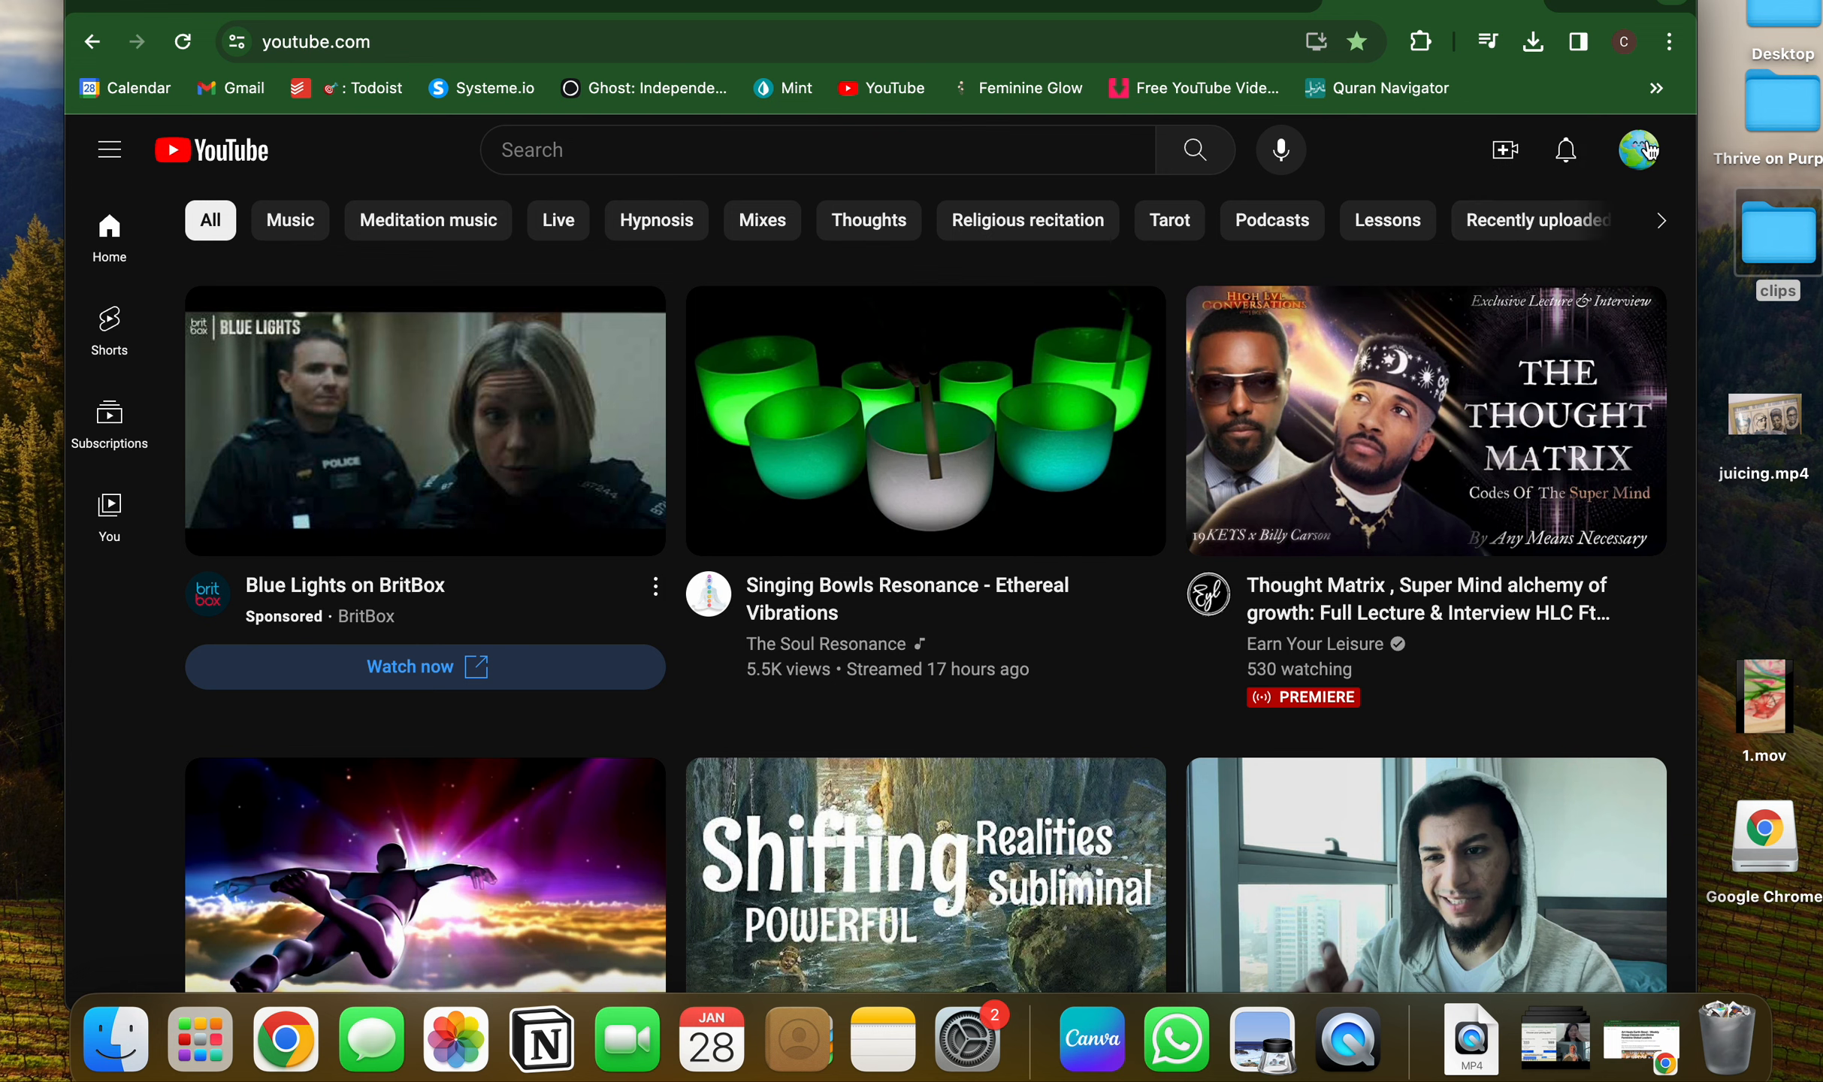
pyautogui.click(1641, 150)
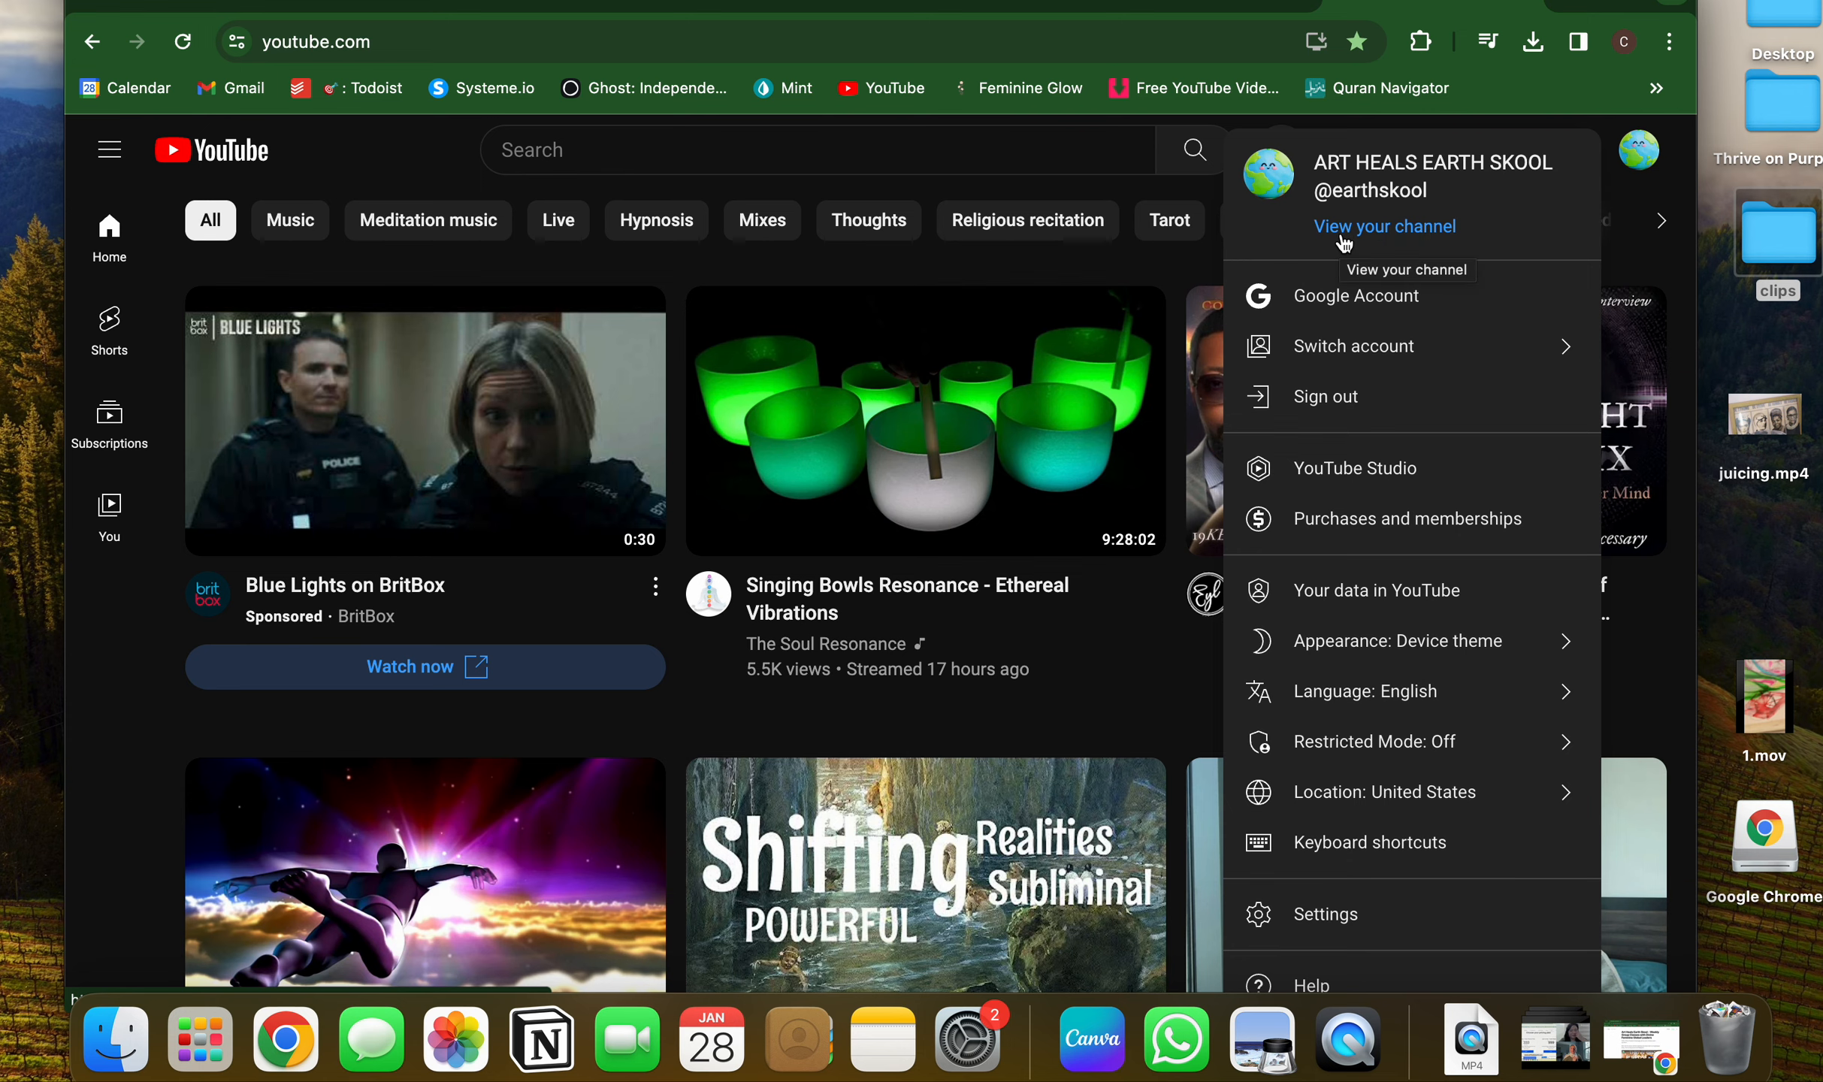
pyautogui.click(1344, 242)
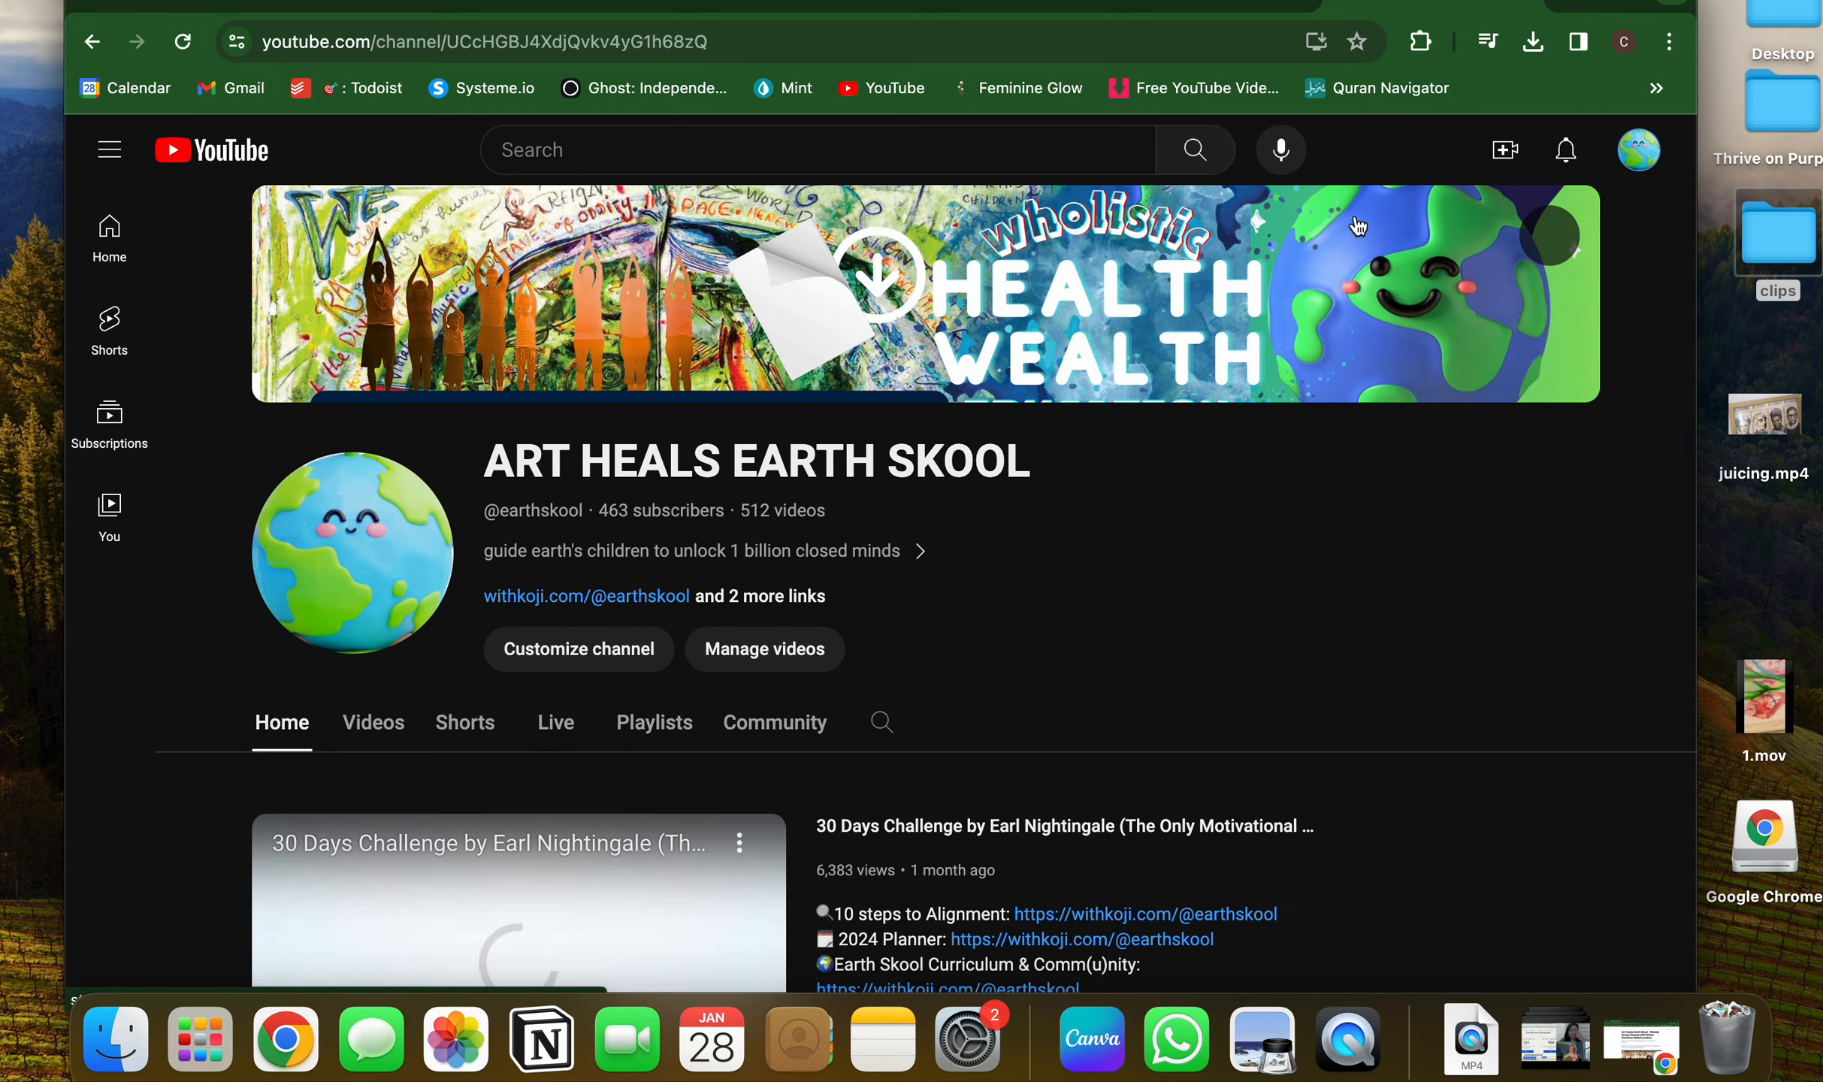
pyautogui.click(729, 645)
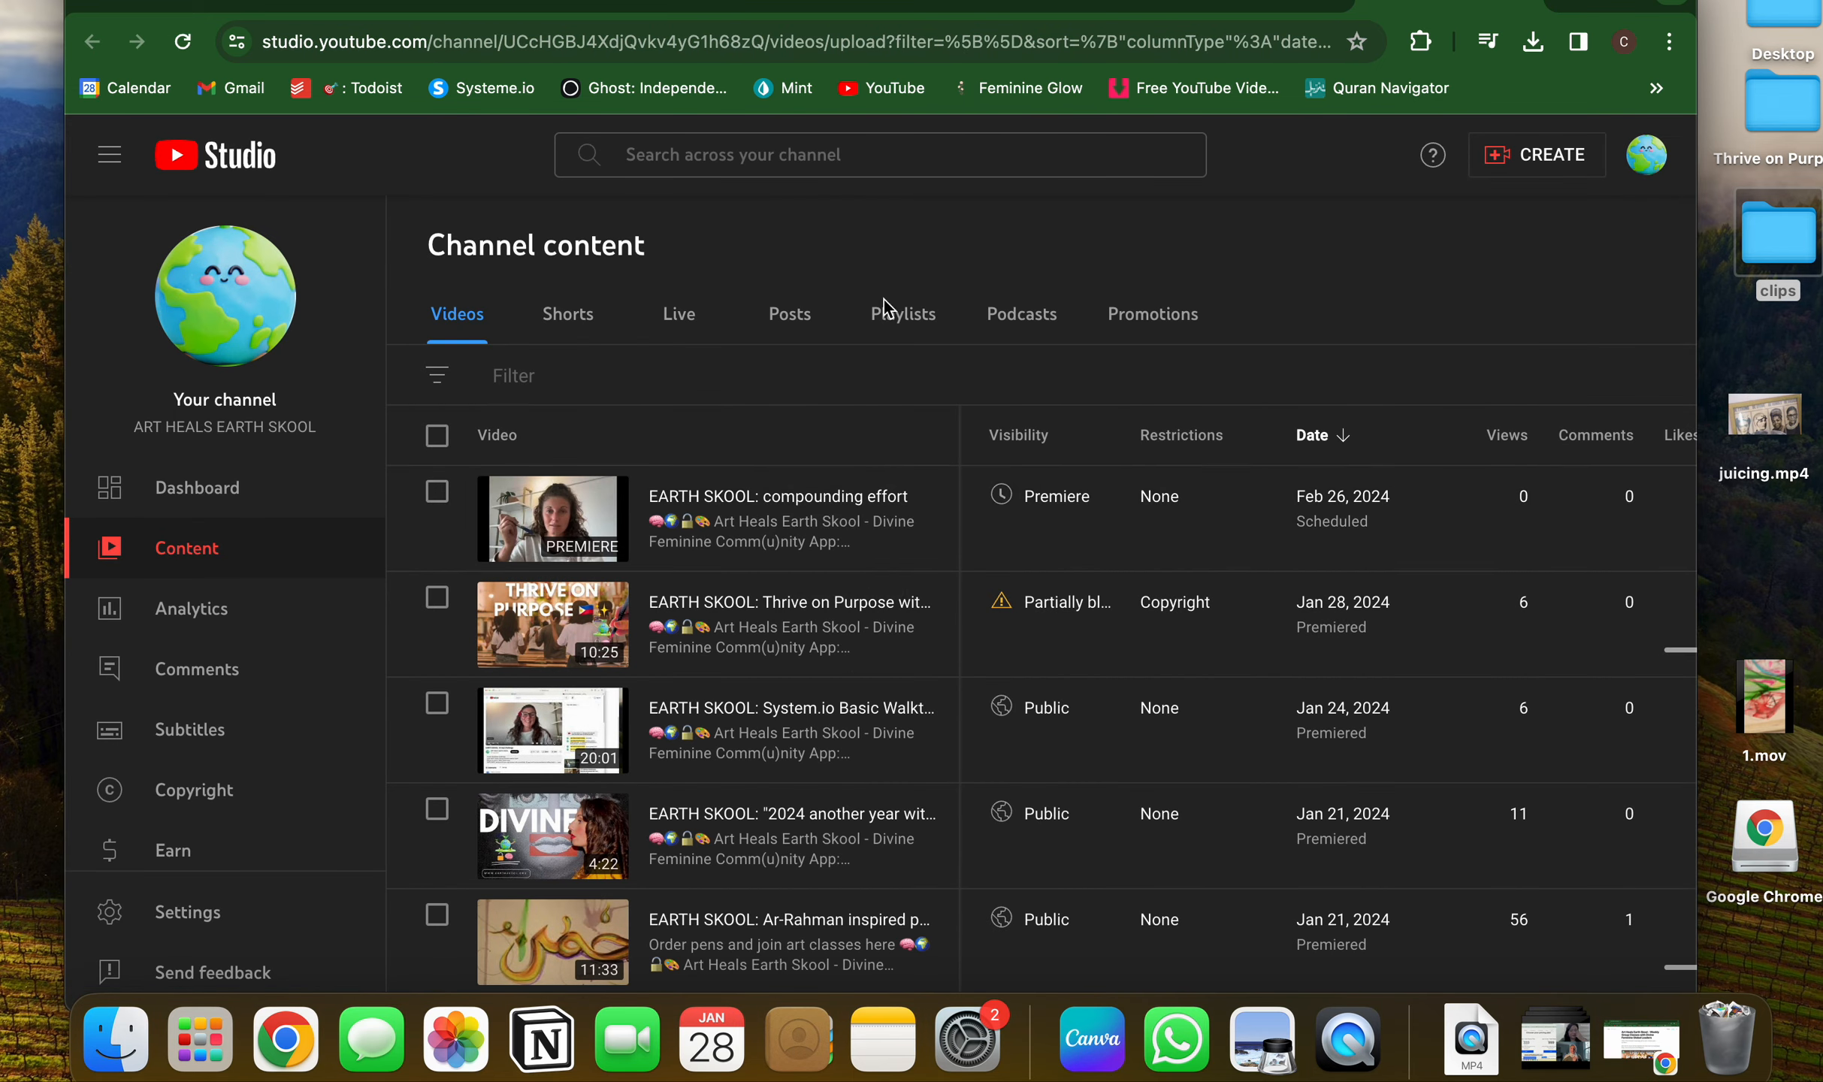
pyautogui.click(1251, 3)
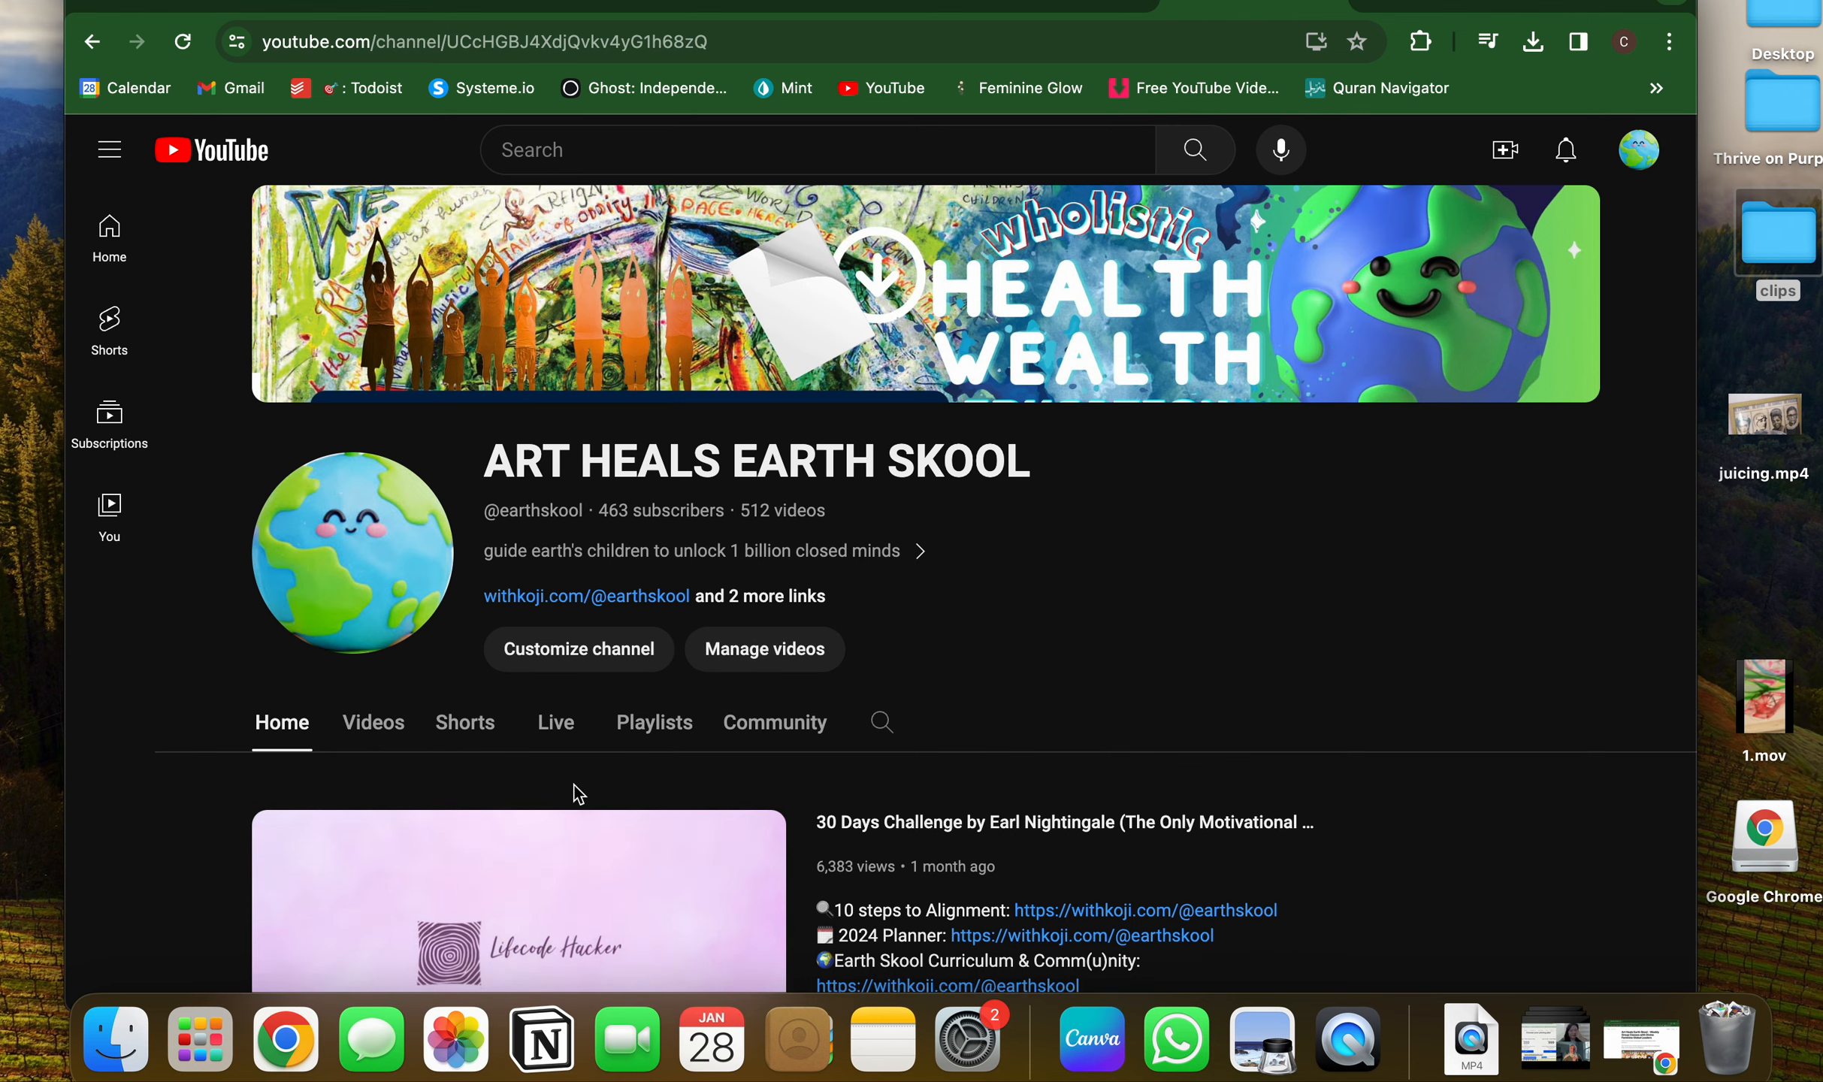
pyautogui.scroll(-3, 579, 794)
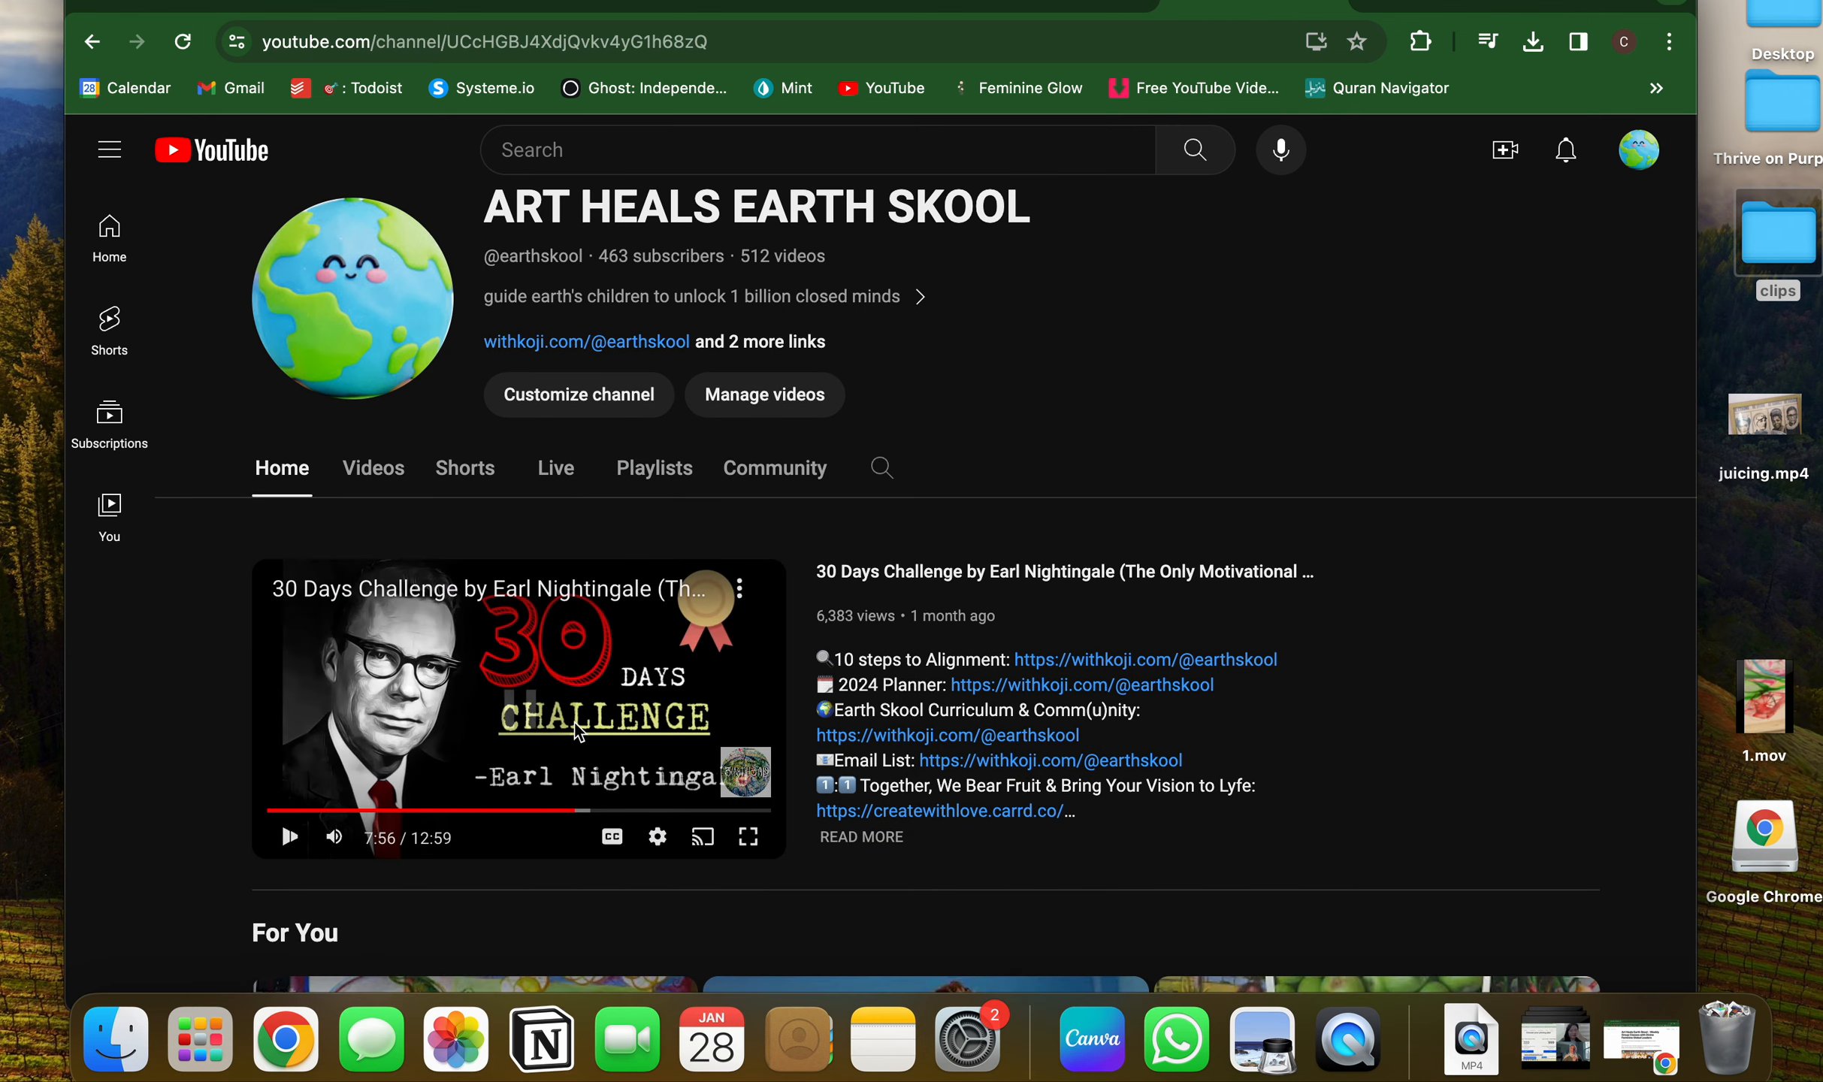
pyautogui.click(1432, 3)
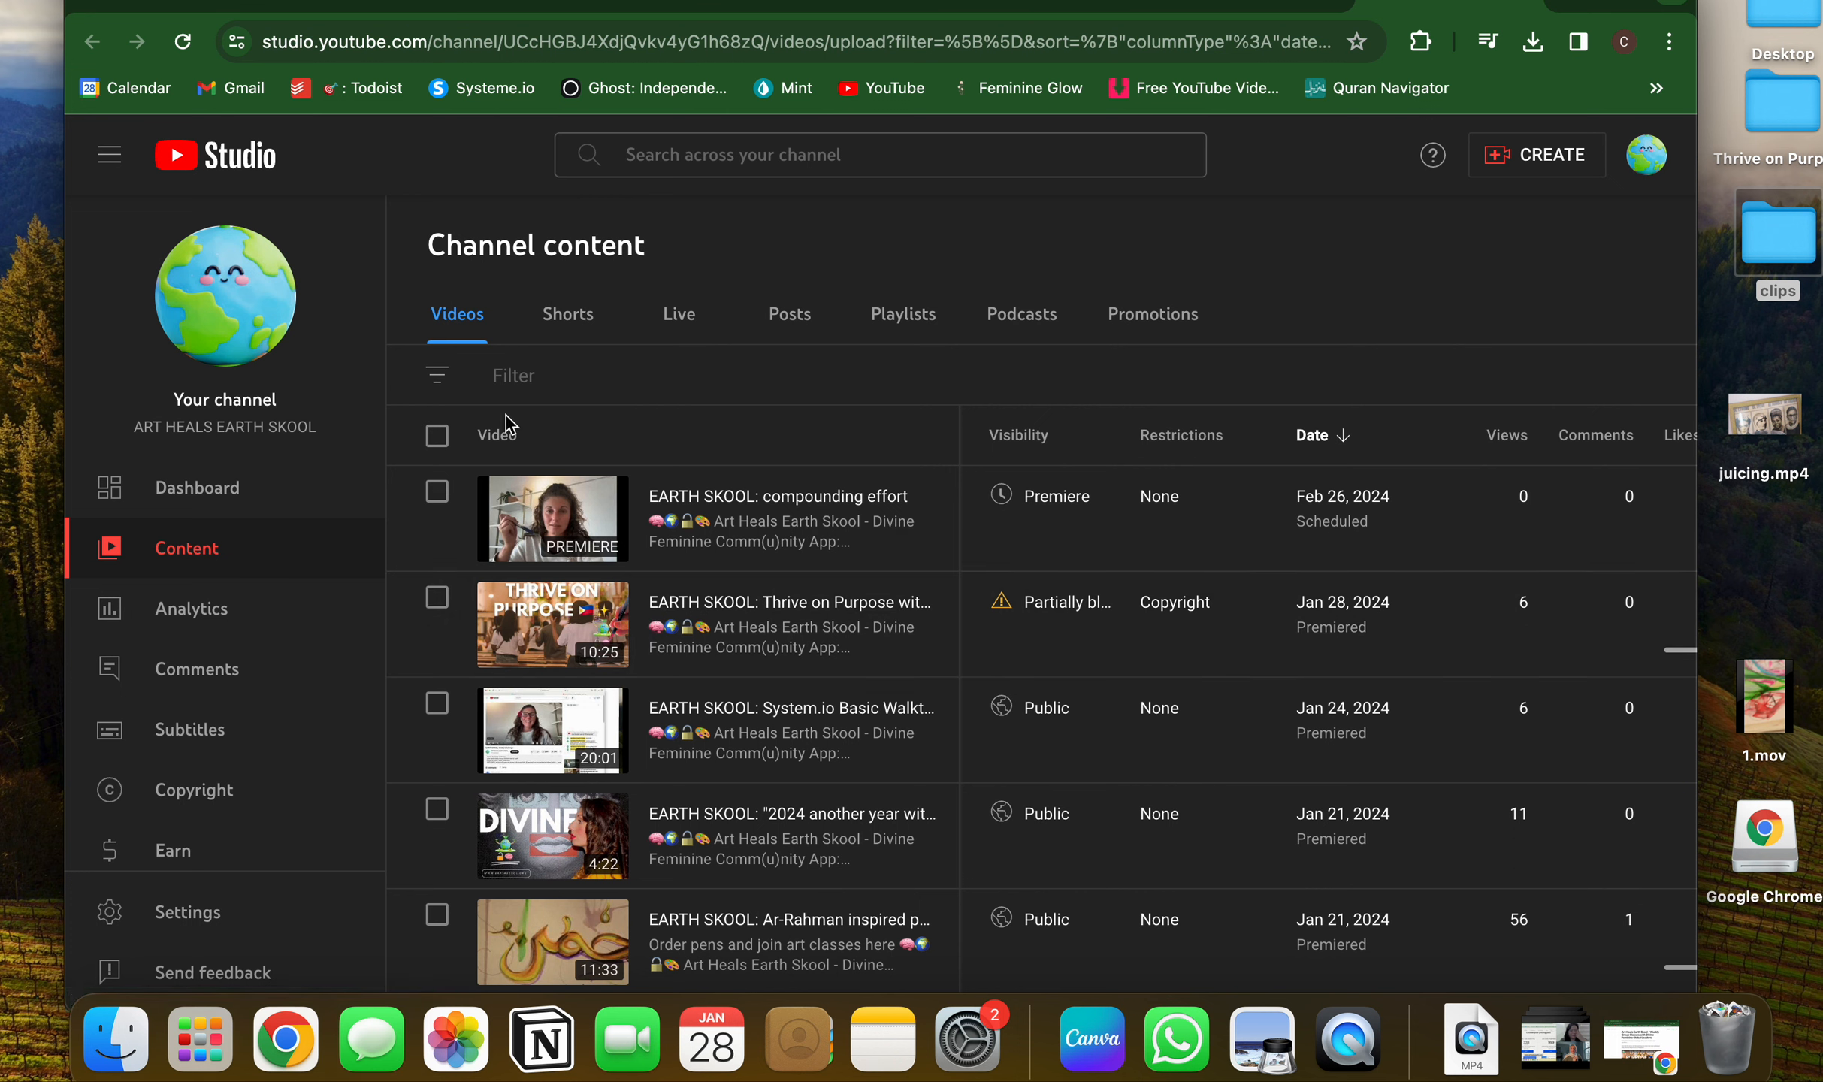
# Start a new video upload on the channel and open the file selection for it.
pyautogui.click(1515, 161)
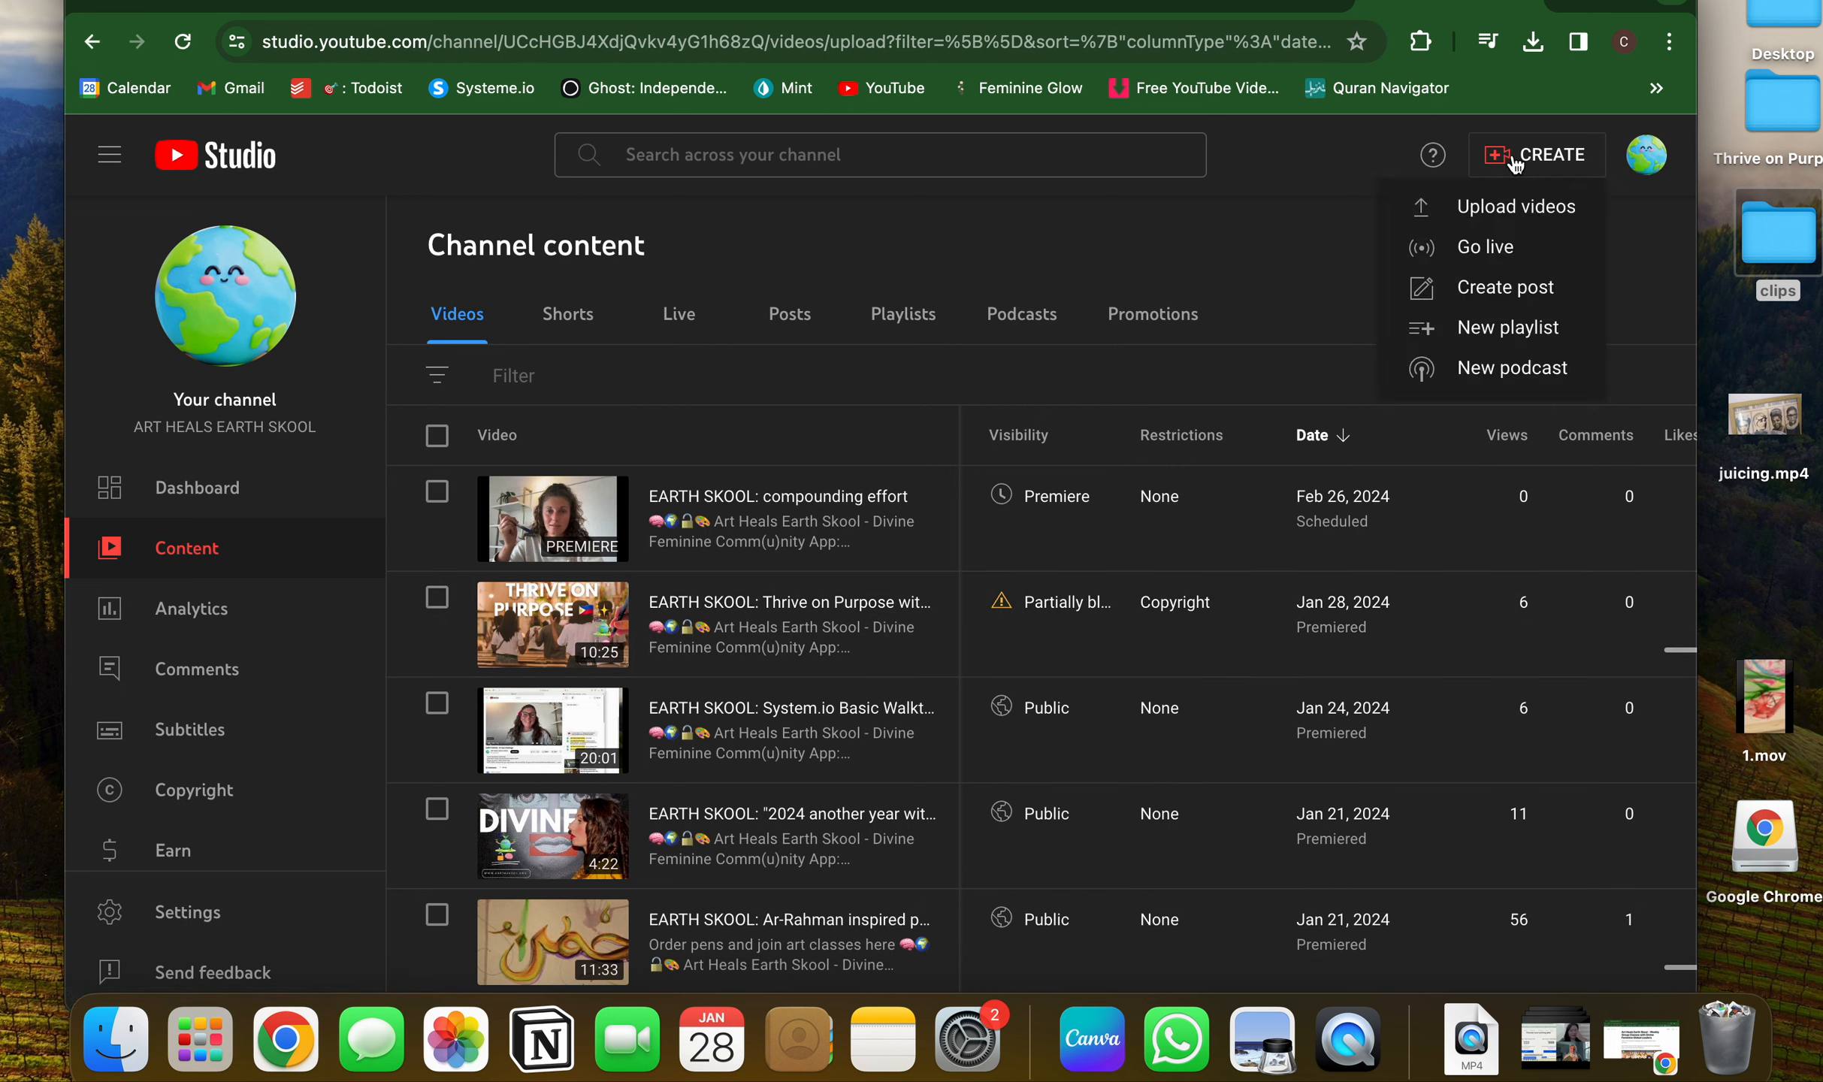
pyautogui.click(1496, 208)
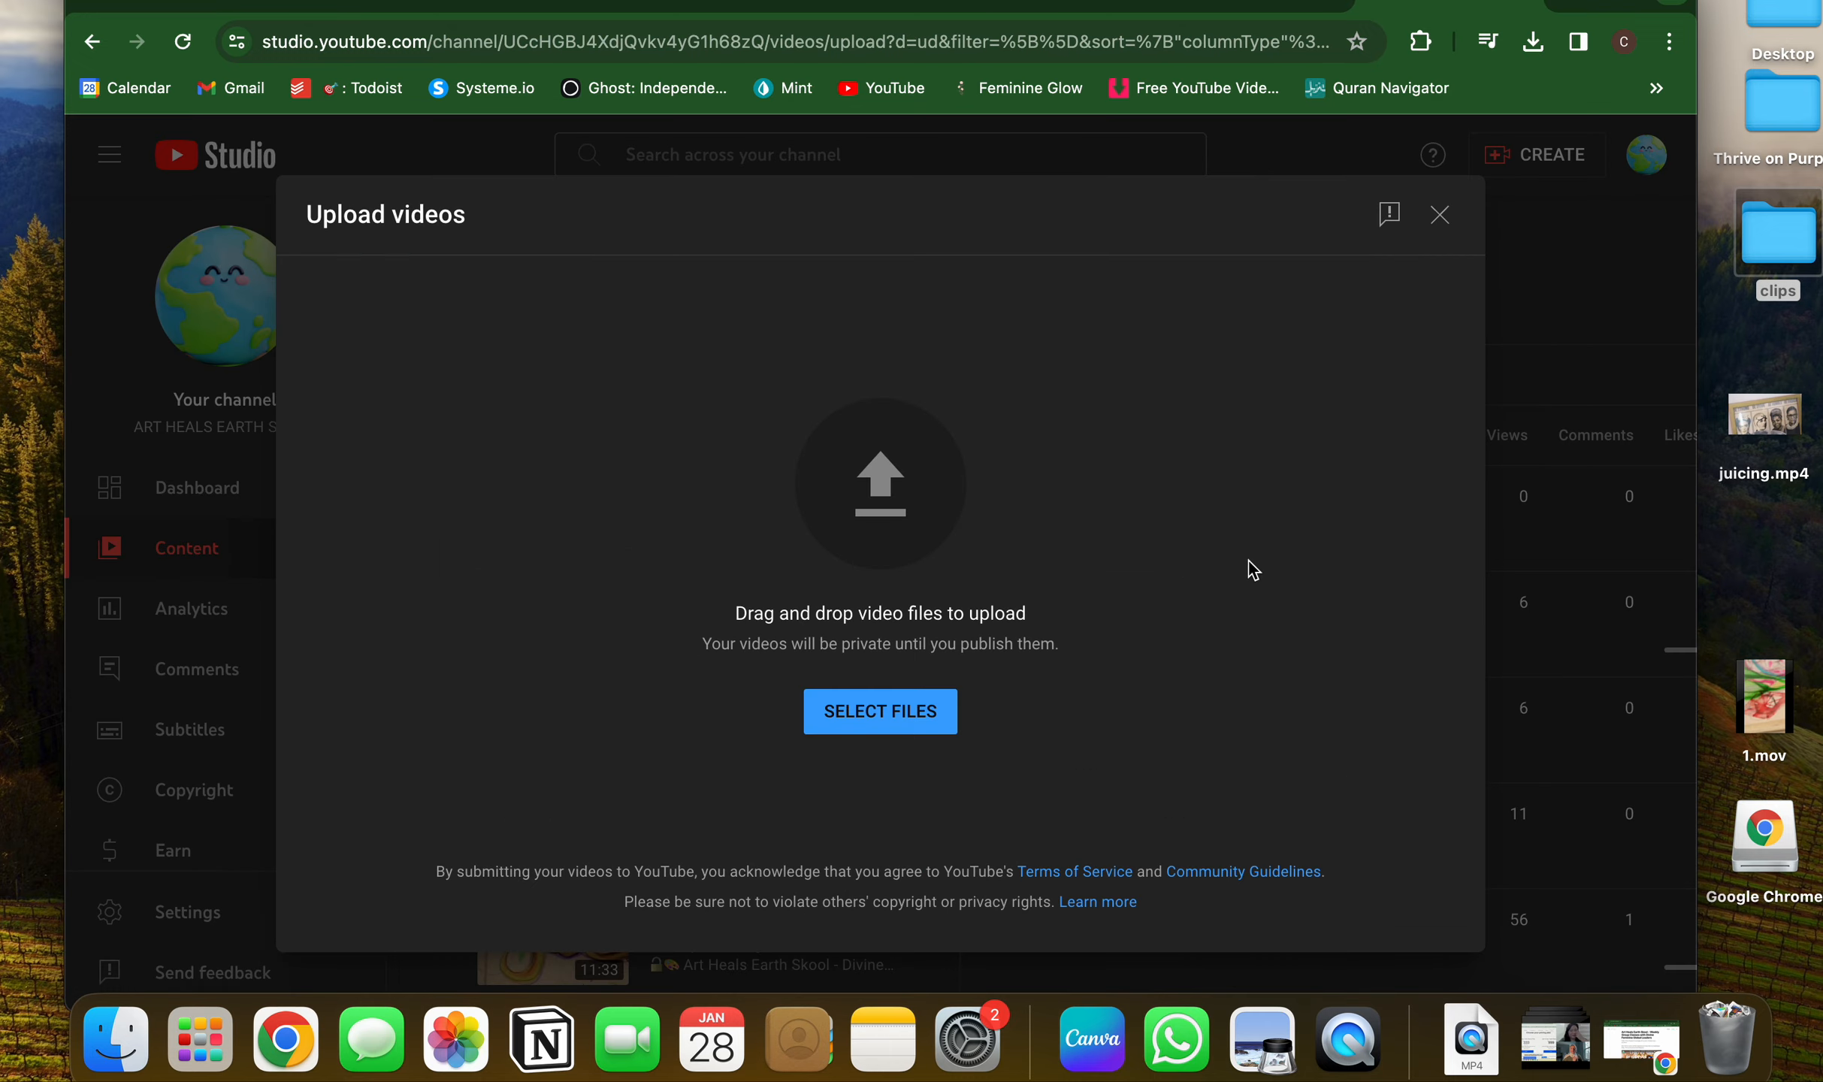
pyautogui.click(909, 723)
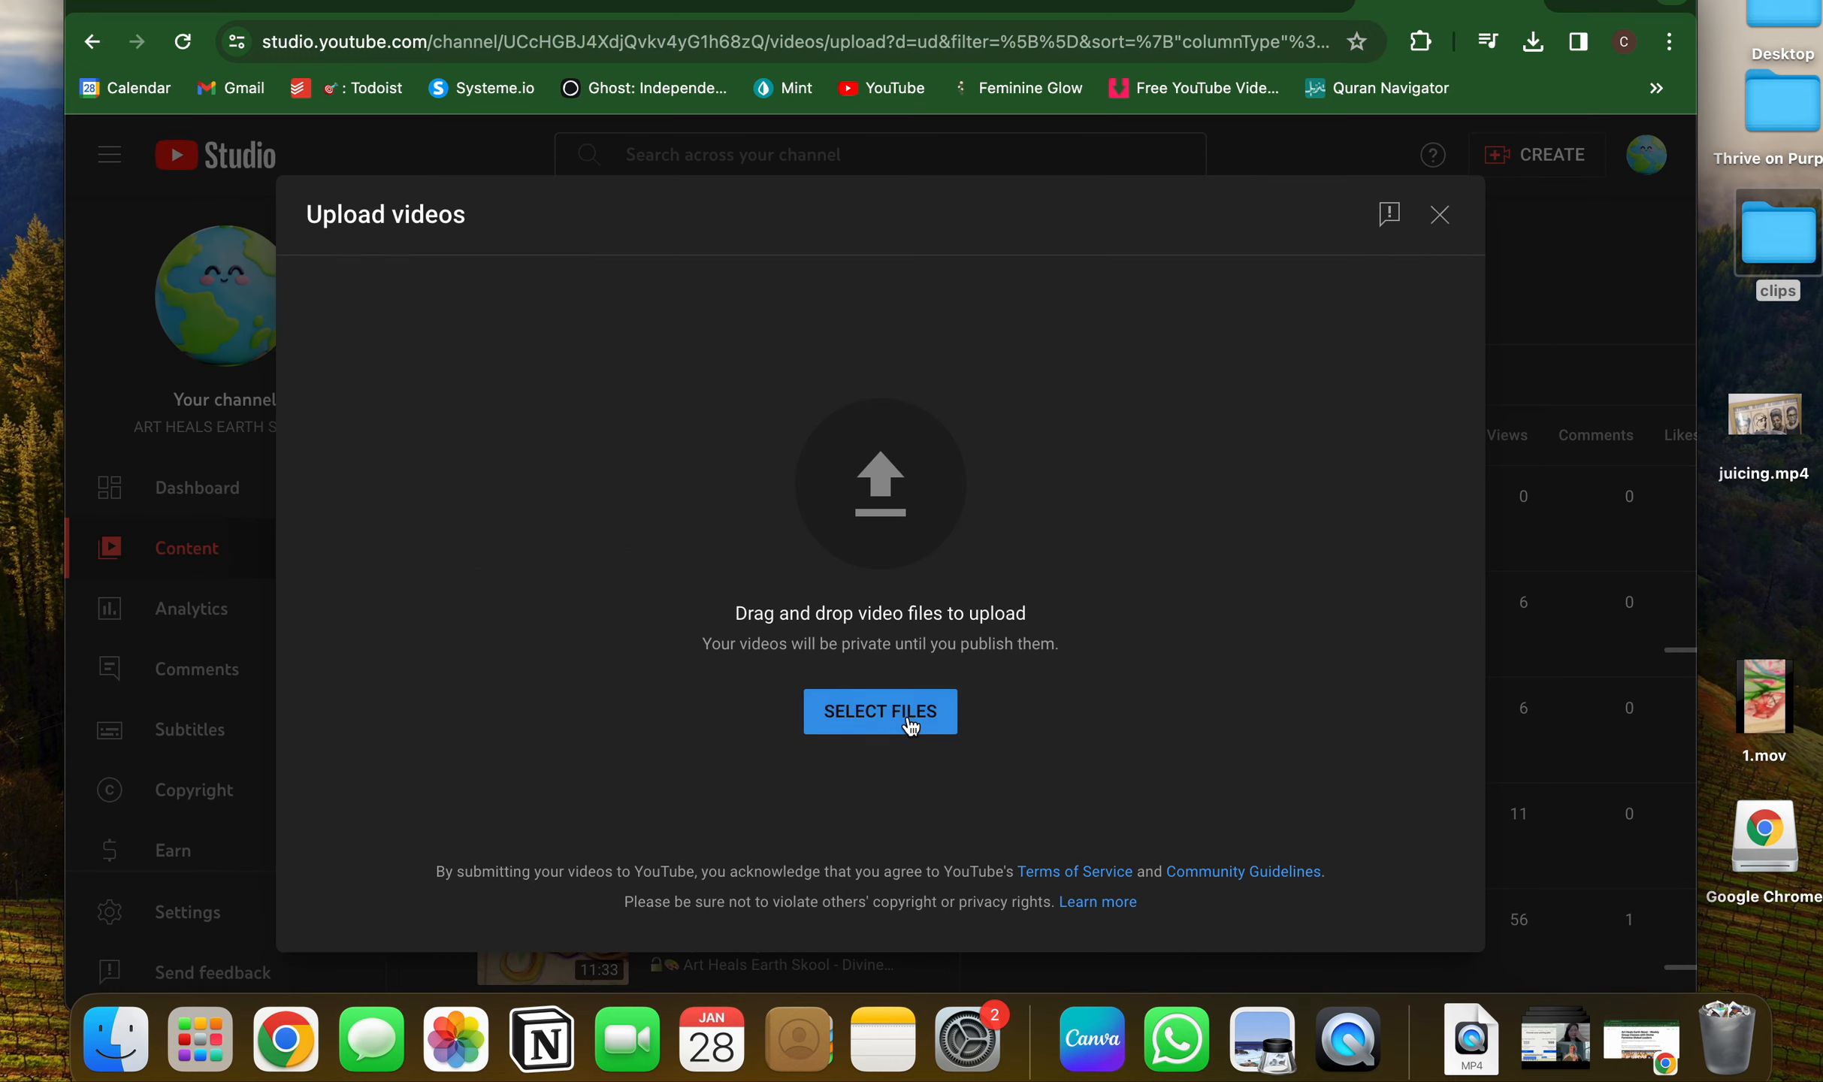